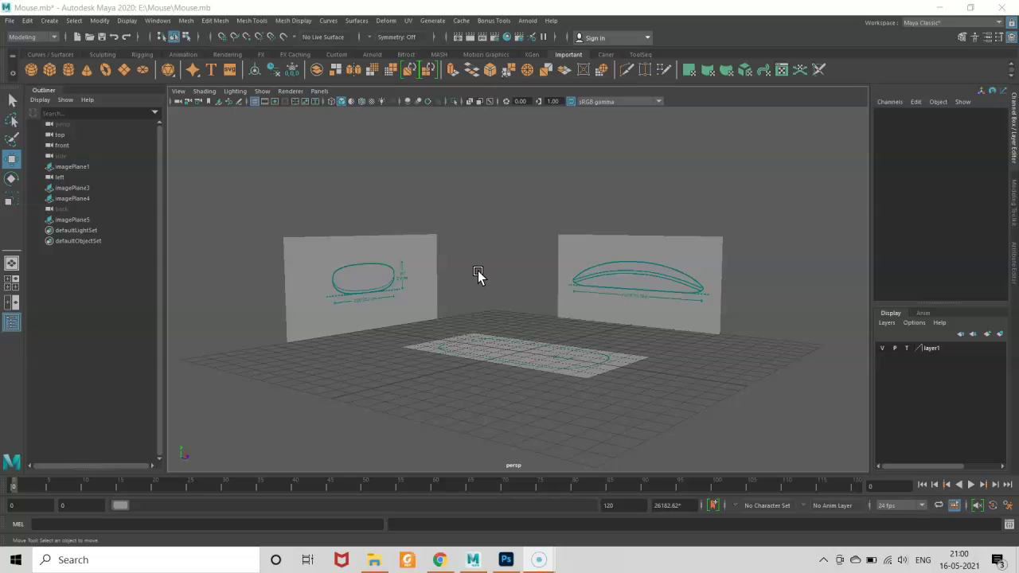
- Orbit around the mouse's top, front and side reference planes, then switch to Top View
mouse_move(478, 271)
alt+mouse_down()
mouse_move(480, 284)
mouse_move(406, 268)
mouse_move(487, 284)
mouse_move(489, 303)
mouse_move(513, 266)
mouse_move(441, 269)
alt+mouse_up()
key(space)
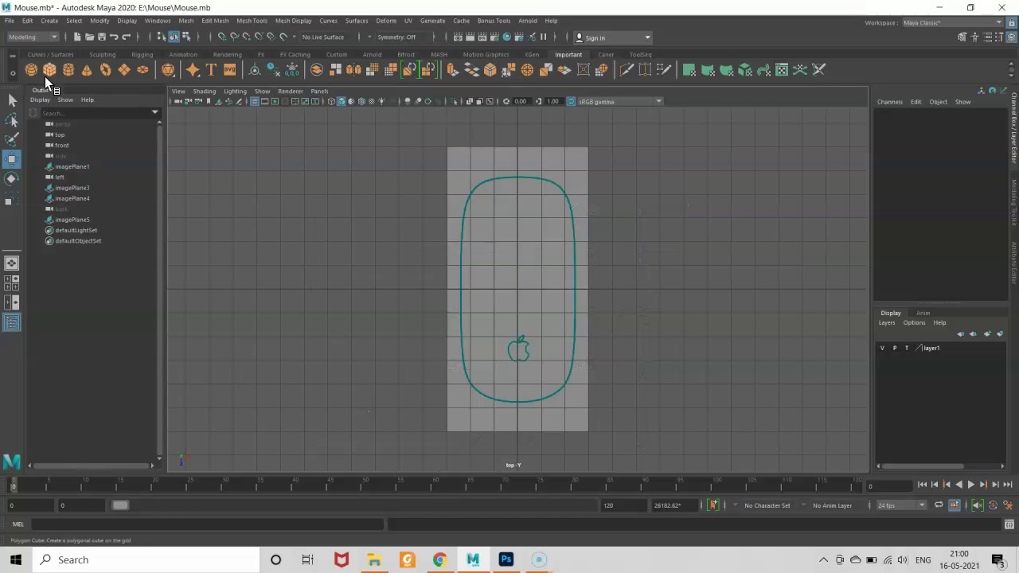
- Draw a polygon cube over the mouse's top outline and pull it up into a 4.944 × 1.709 × 10.044 box
click(49, 69)
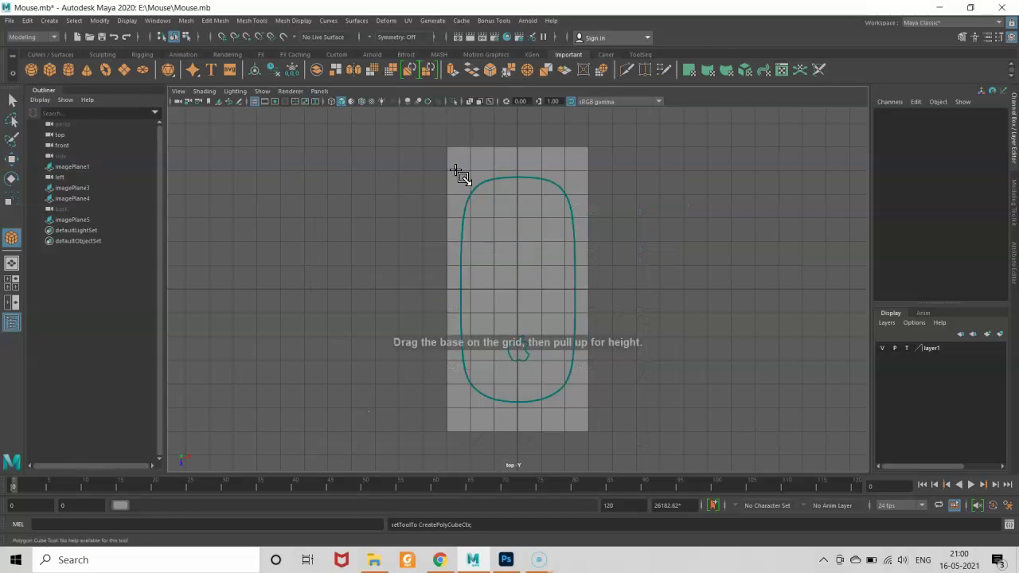
mouse_move(460, 167)
mouse_down()
mouse_move(538, 381)
mouse_move(571, 408)
mouse_move(575, 382)
mouse_up()
key(space)
mouse_move(564, 316)
mouse_down()
mouse_move(565, 303)
mouse_move(547, 308)
mouse_up()
- In the side view, raise the box to Y 3.179 and display it as wireframe
key(space)
scroll(594, 280, up, 2)
scroll(431, 301, up, 2)
scroll(434, 302, up, 2)
scroll(437, 302, up, 2)
scroll(436, 303, down, 3)
drag(427, 258, 428, 181)
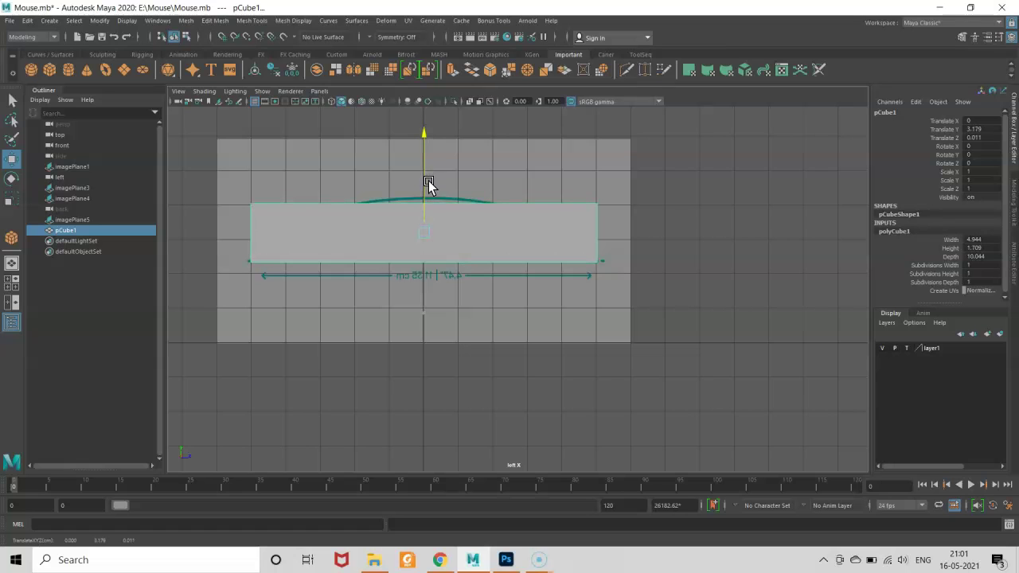
key(4)
scroll(422, 188, up, 1)
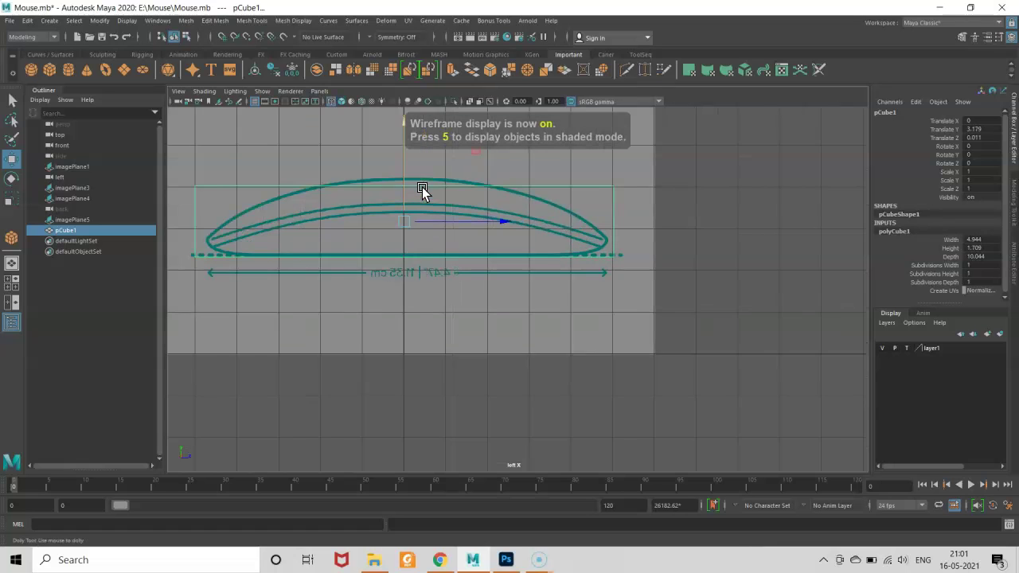
scroll(422, 187, up, 1)
scroll(535, 223, up, 1)
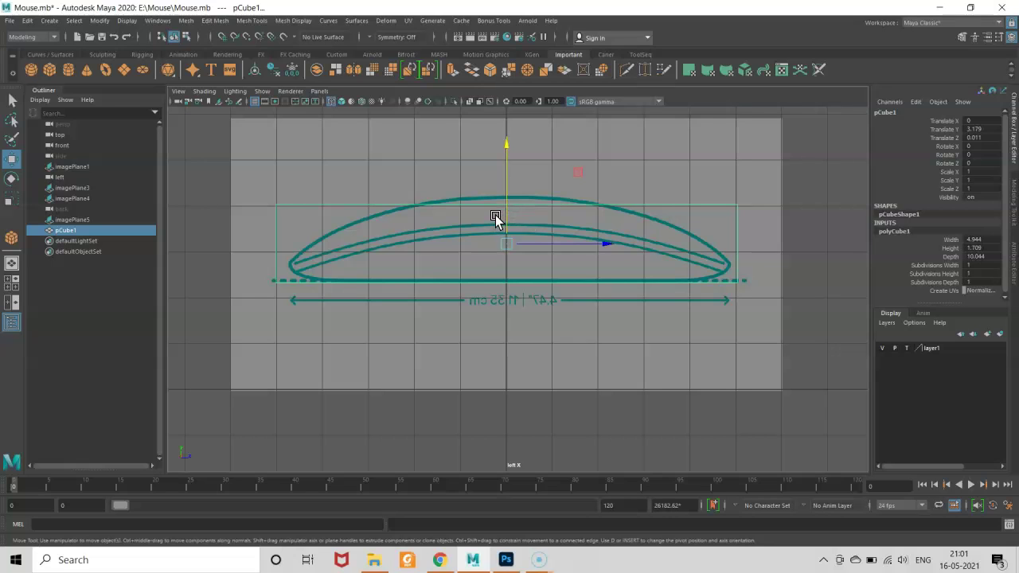
- In vertex mode, move the box's back and front end vertices to the mouse's tips
right_click(460, 214)
click(461, 211)
right_click(461, 209)
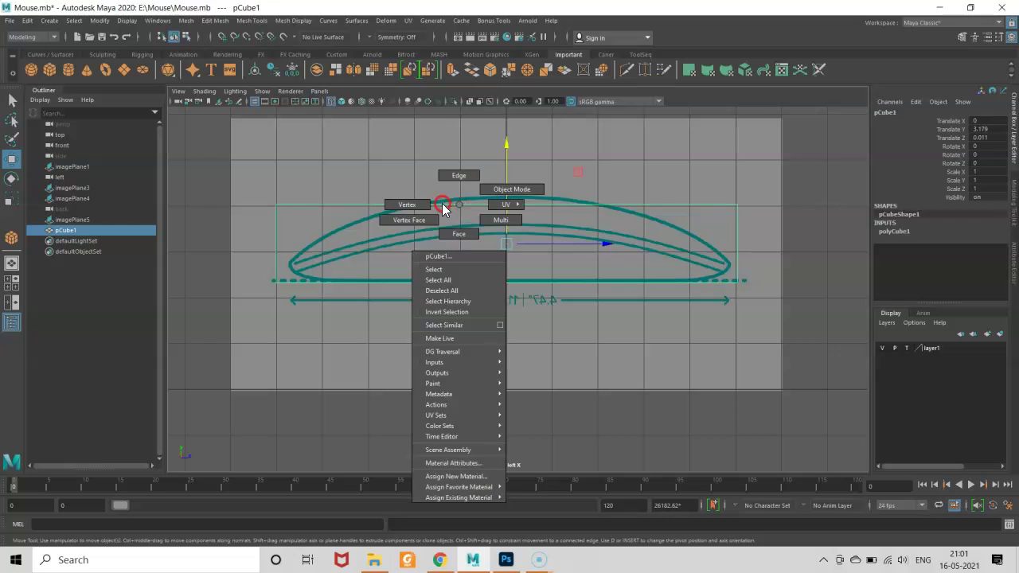
click(291, 180)
drag(251, 168, 303, 312)
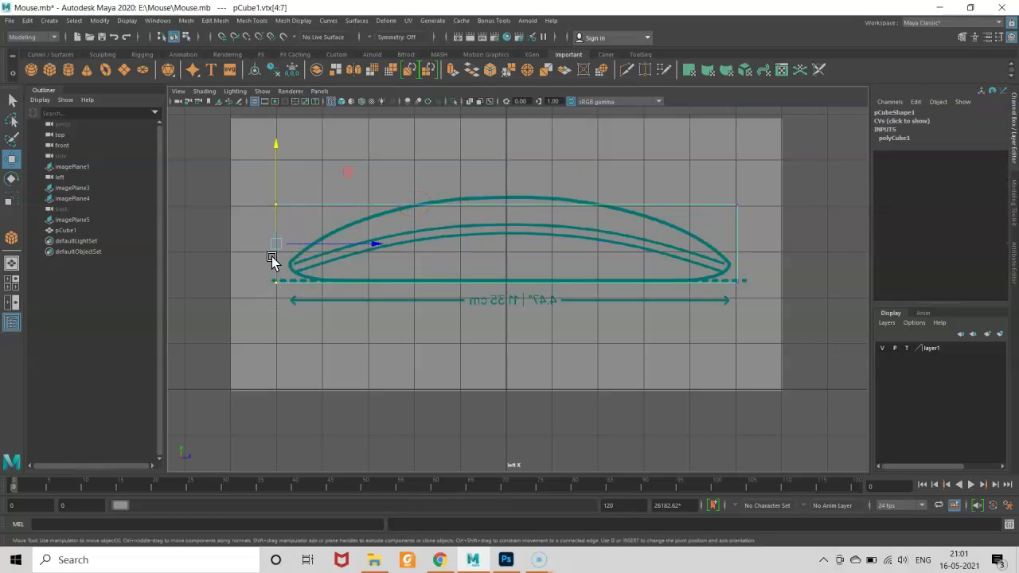
drag(309, 244, 320, 247)
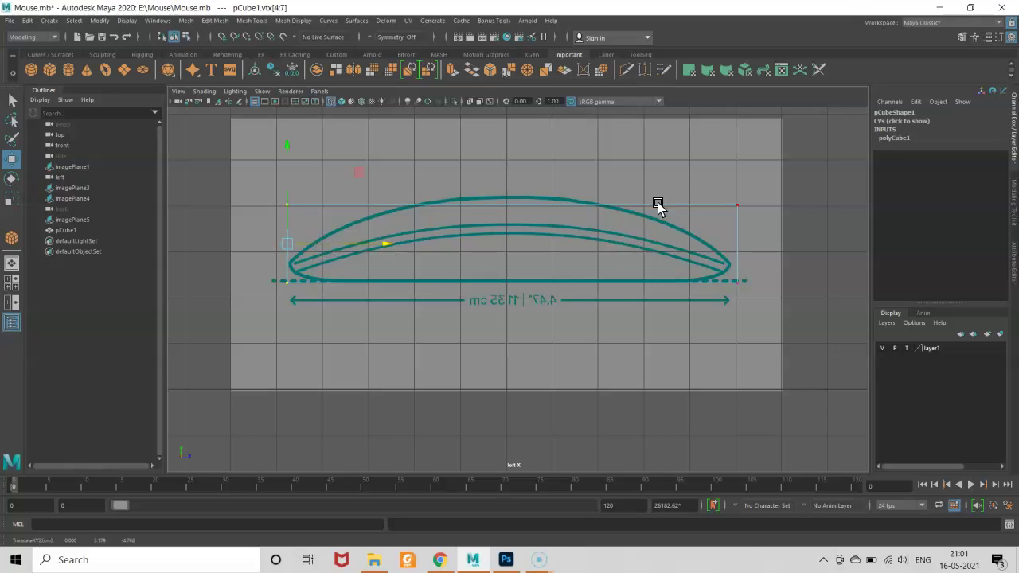
drag(687, 180, 755, 375)
drag(766, 243, 760, 244)
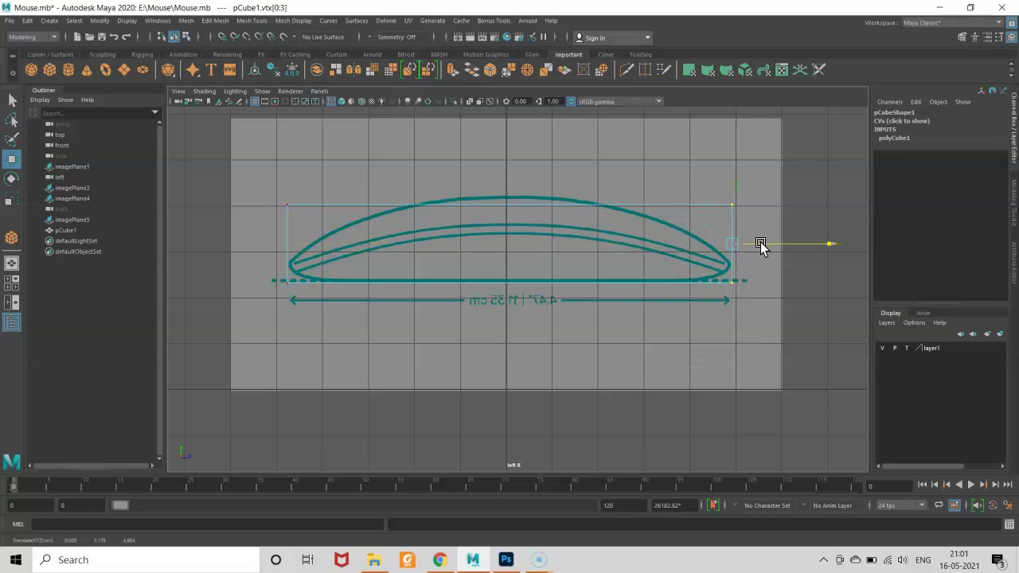
- Raise the box's top row of vertices to the profile's highest point and check it from above
drag(243, 160, 780, 211)
mouse_move(515, 172)
mouse_down()
mouse_move(510, 157)
mouse_move(467, 162)
mouse_up()
key(space)
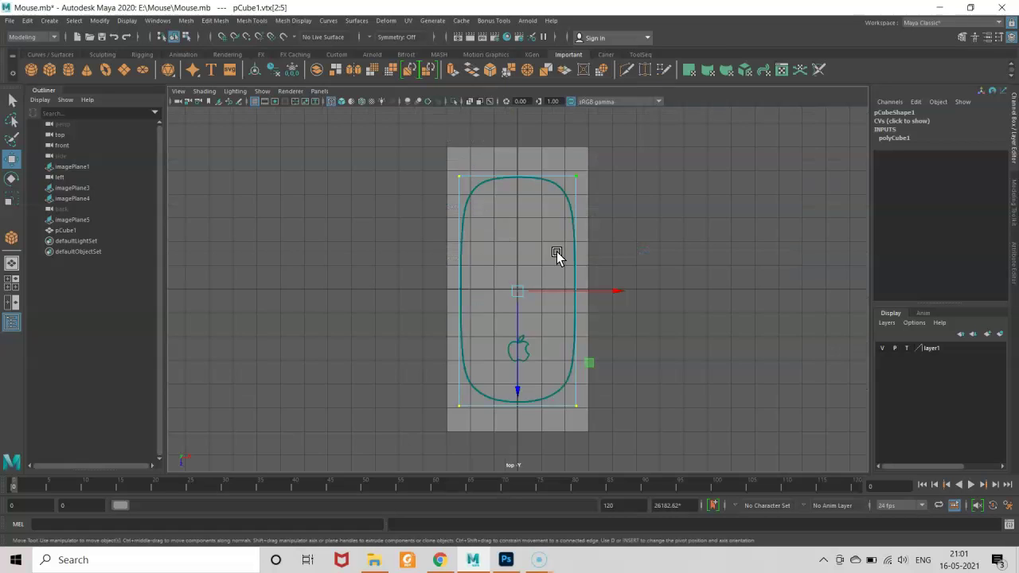
scroll(557, 251, up, 2)
key(space)
mouse_move(561, 252)
mouse_down()
mouse_move(569, 252)
mouse_move(544, 245)
mouse_up()
- Switch to edge mode and select the box's top edge
right_click(529, 200)
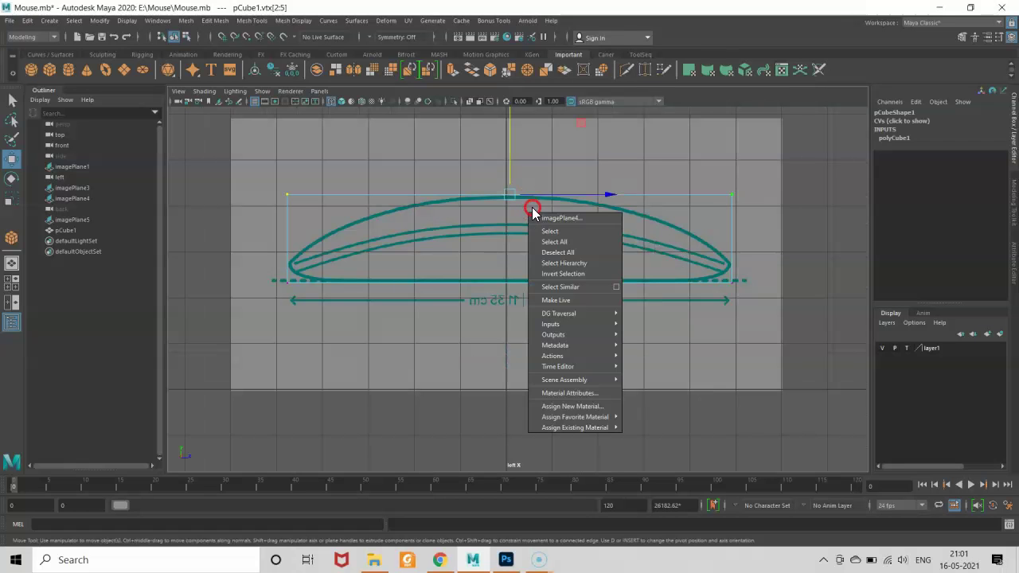
right_click(528, 196)
right_drag(529, 200, 528, 185)
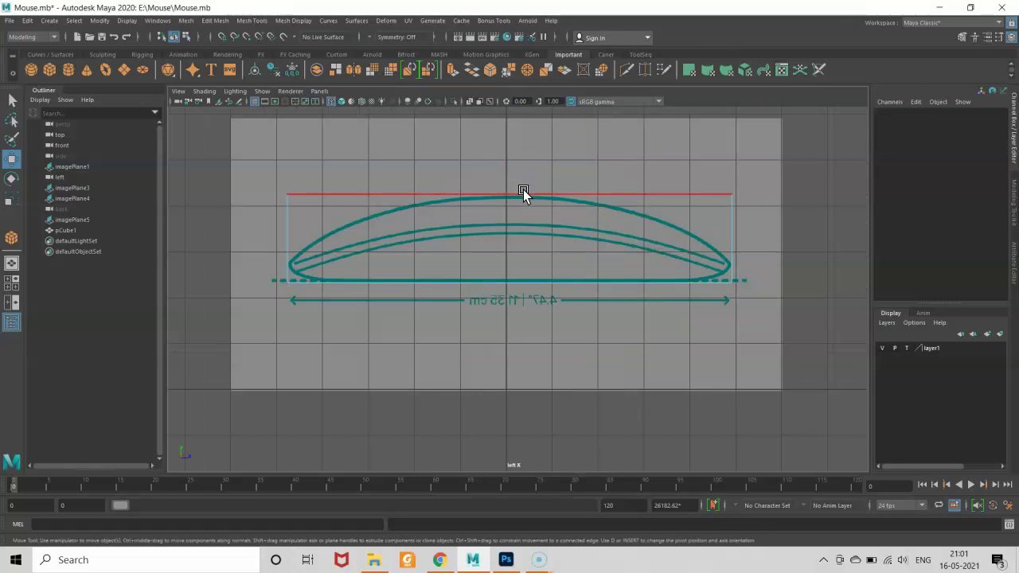
click(528, 193)
- Open the Insert Edge Loop Tool options with Multiple edge loops and set the loop count to 6
shift+right_click(526, 196)
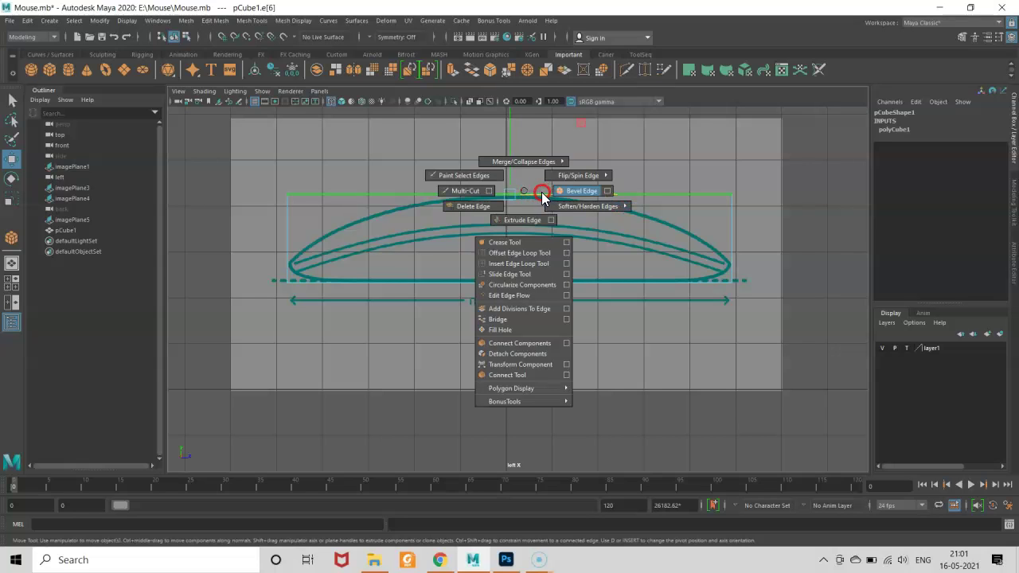
click(566, 266)
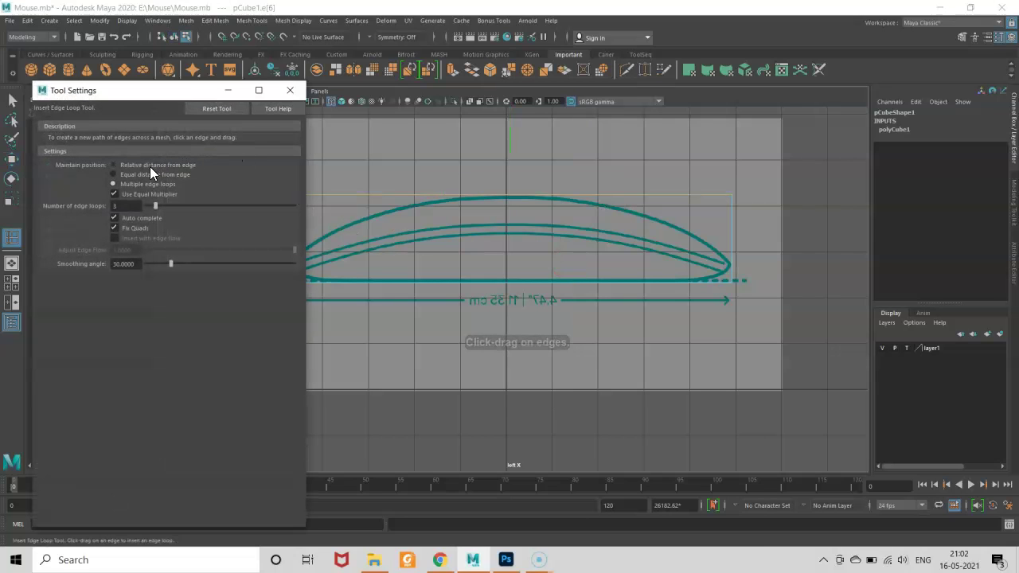
drag(131, 203, 115, 205)
double_click(140, 207)
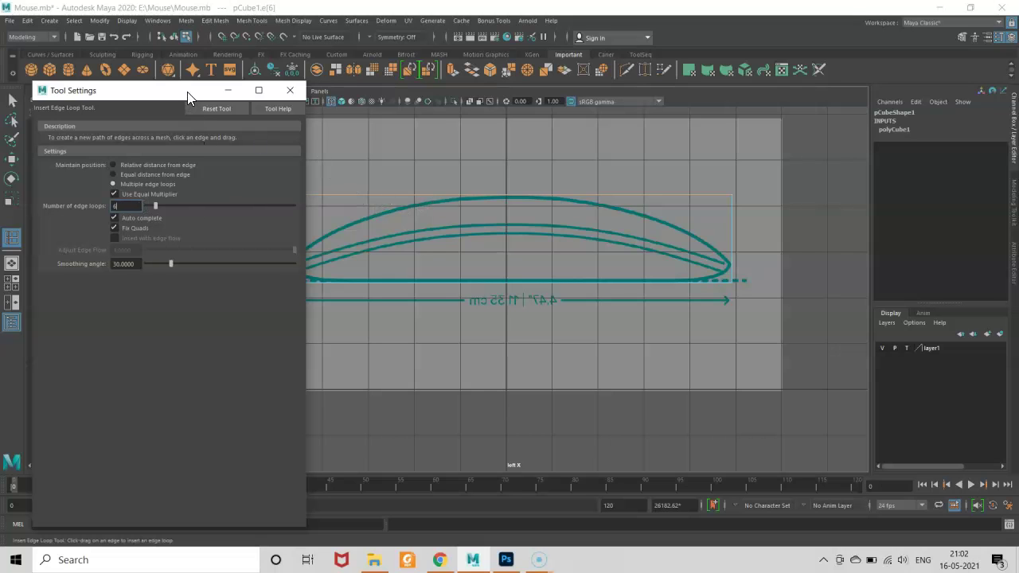
drag(188, 95, 166, 97)
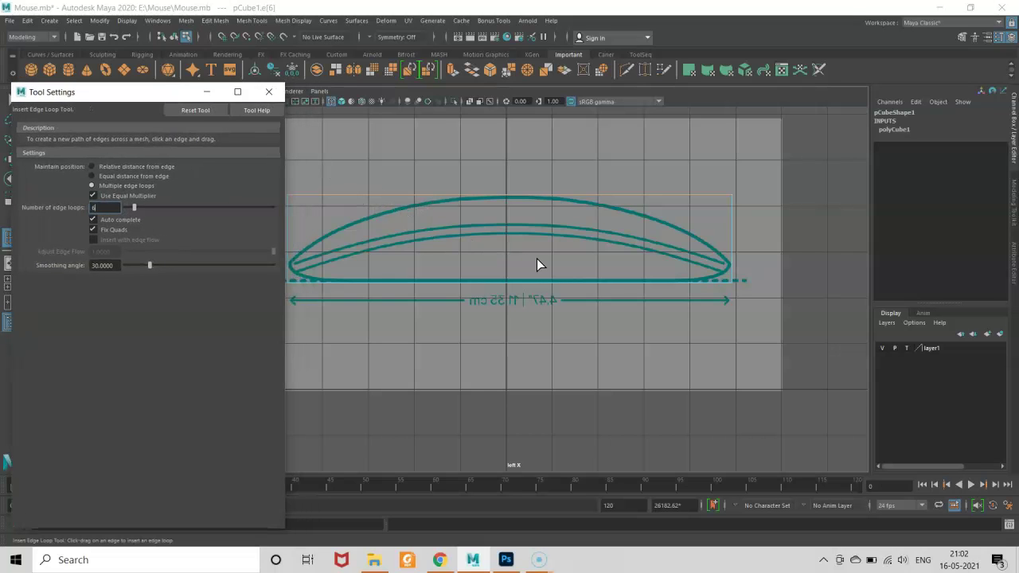
alt+middle_drag(538, 259, 566, 259)
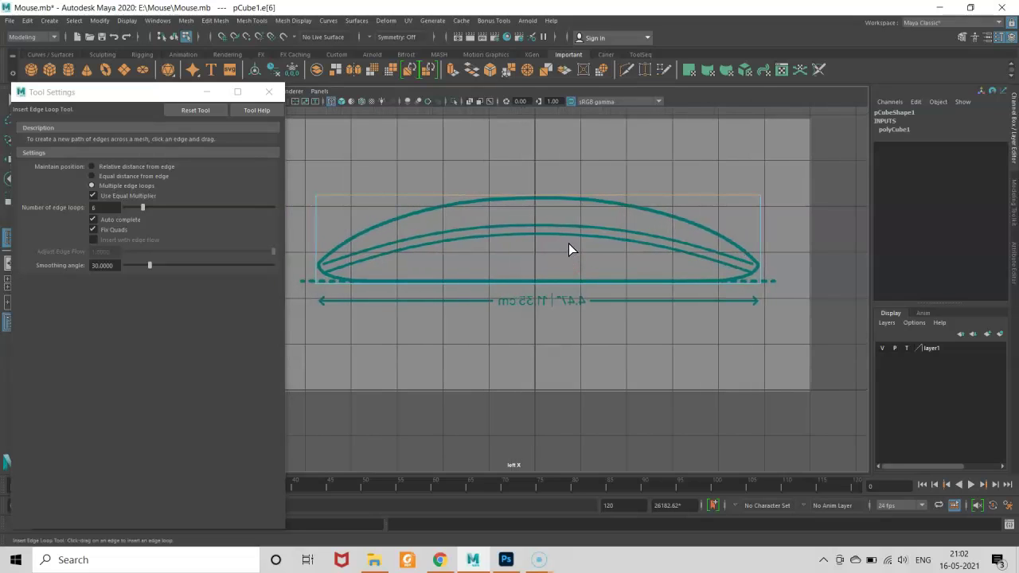
- Insert six edge loops along the box's length, then move to the top view
click(551, 196)
key(space)
drag(563, 232, 548, 231)
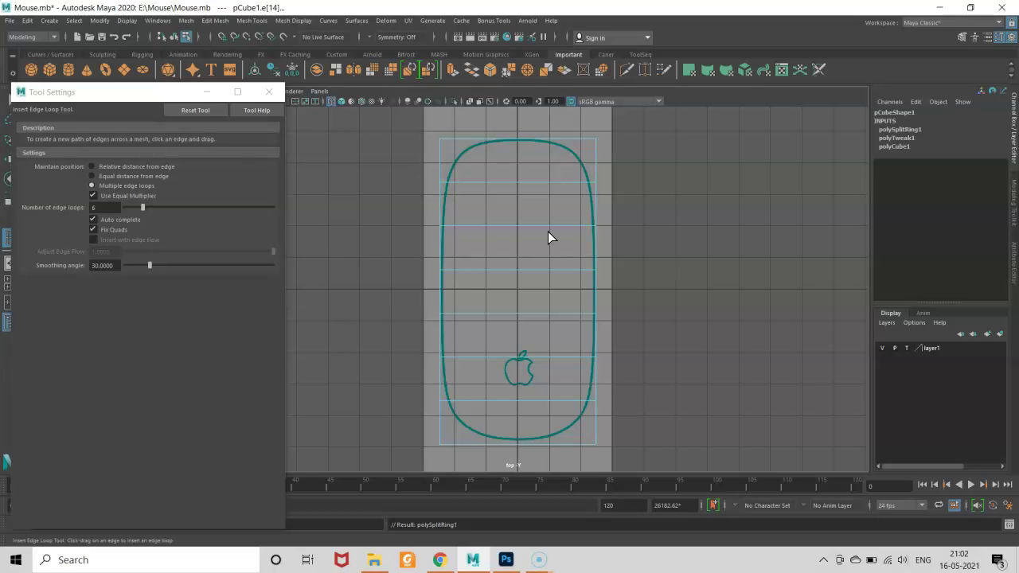
- Change the loop count to 4 and insert four loops across the box's width
click(109, 205)
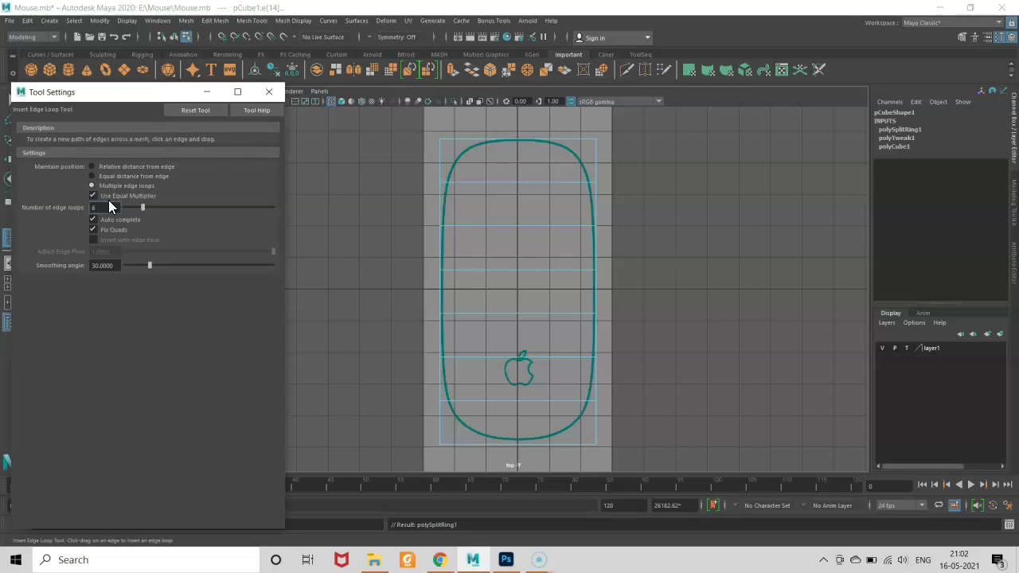
double_click(109, 207)
text(3)
drag(525, 313, 521, 313)
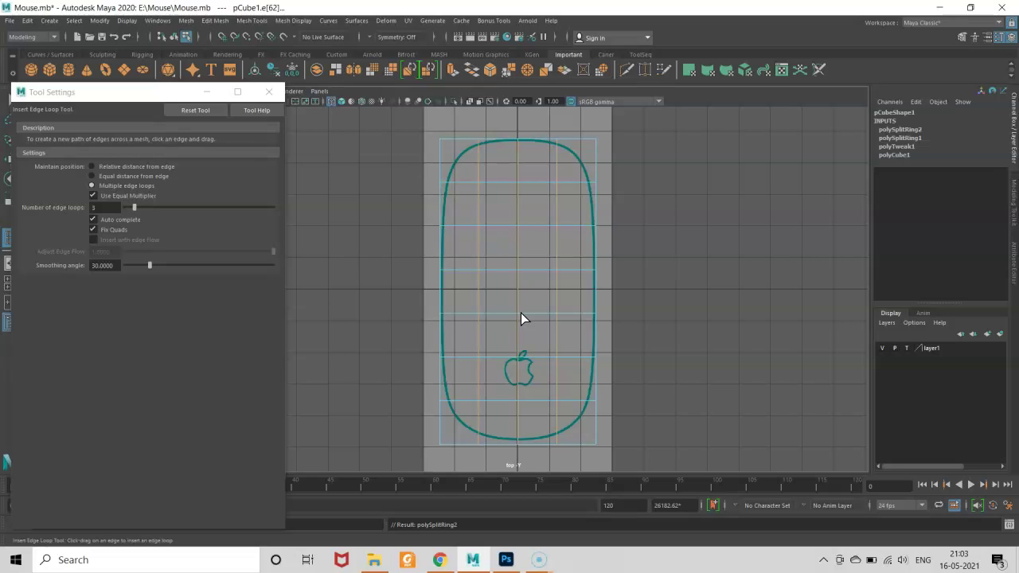
key(ctrl+z)
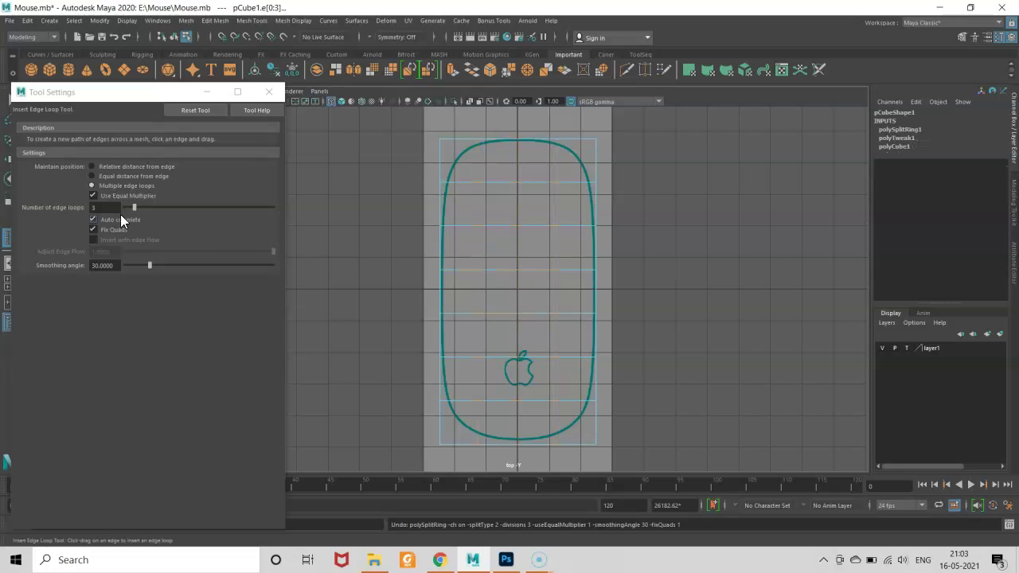
double_click(104, 208)
text(4)
click(488, 265)
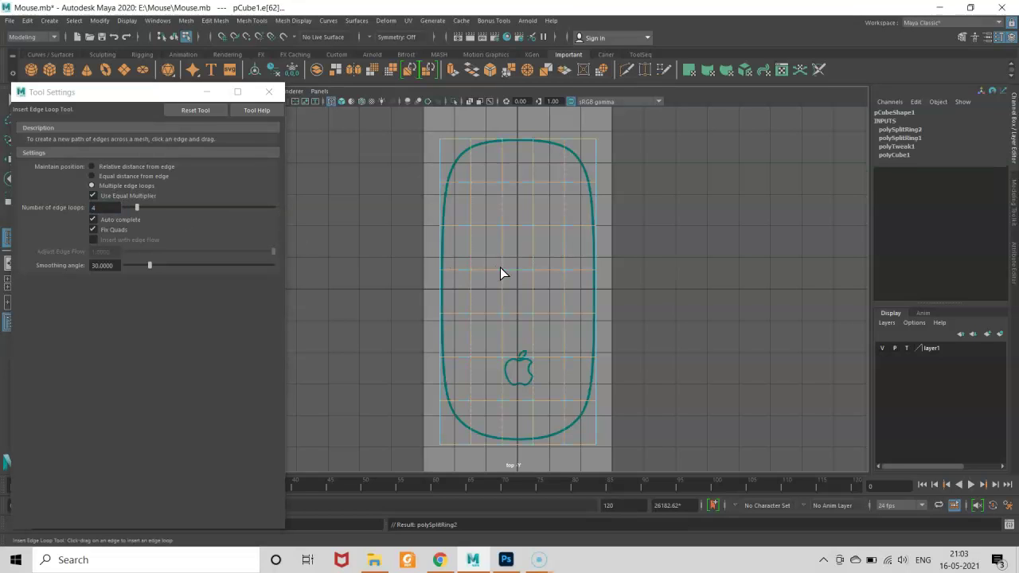
key(w)
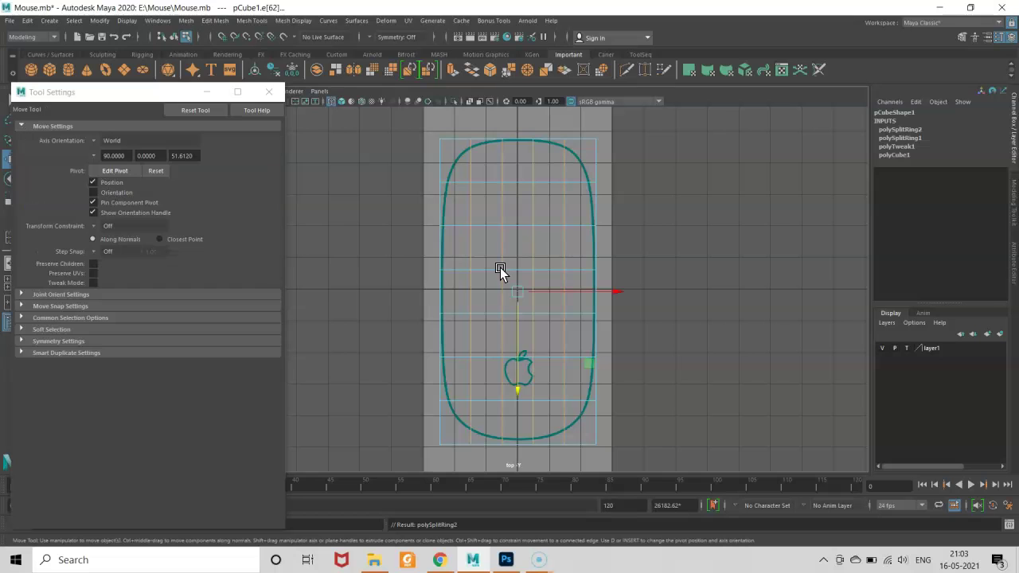
- In the side view's vertex mode, lower a top vertex near the back onto the profile curve
click(627, 246)
key(space)
drag(628, 244, 560, 238)
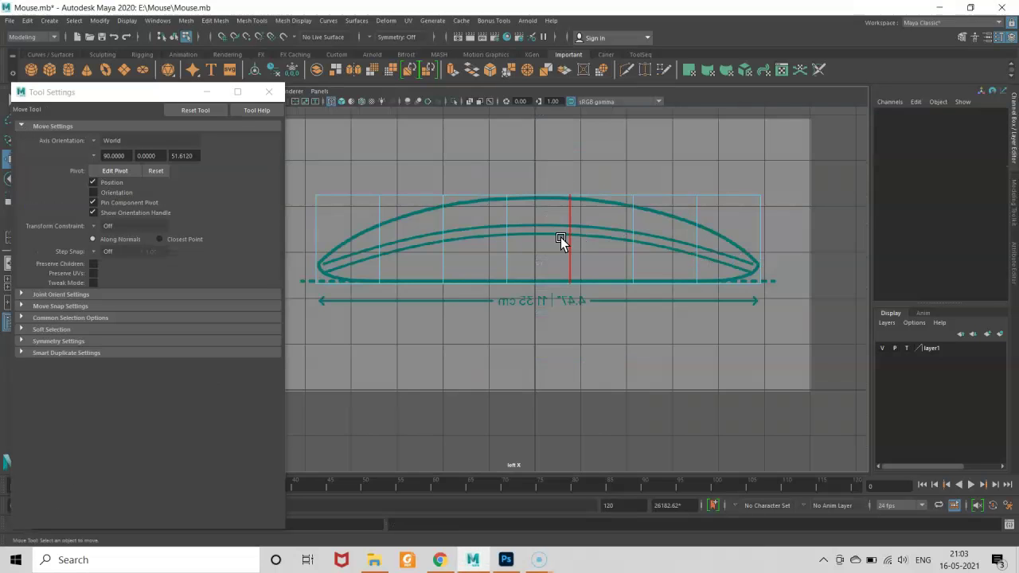
right_drag(497, 196, 466, 198)
drag(355, 178, 390, 227)
mouse_move(380, 161)
mouse_down()
mouse_move(378, 188)
mouse_move(454, 212)
mouse_up()
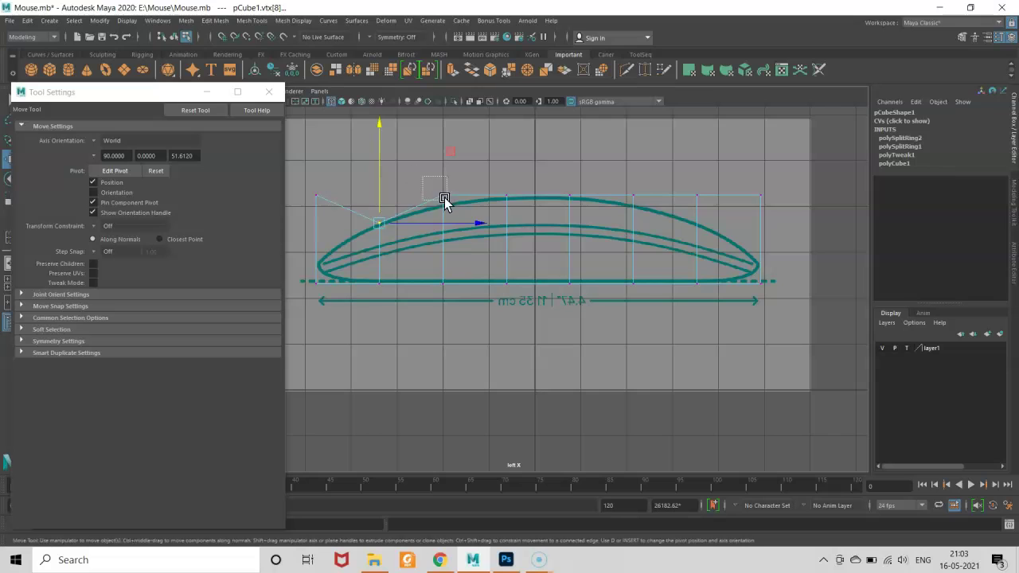
drag(443, 169, 445, 177)
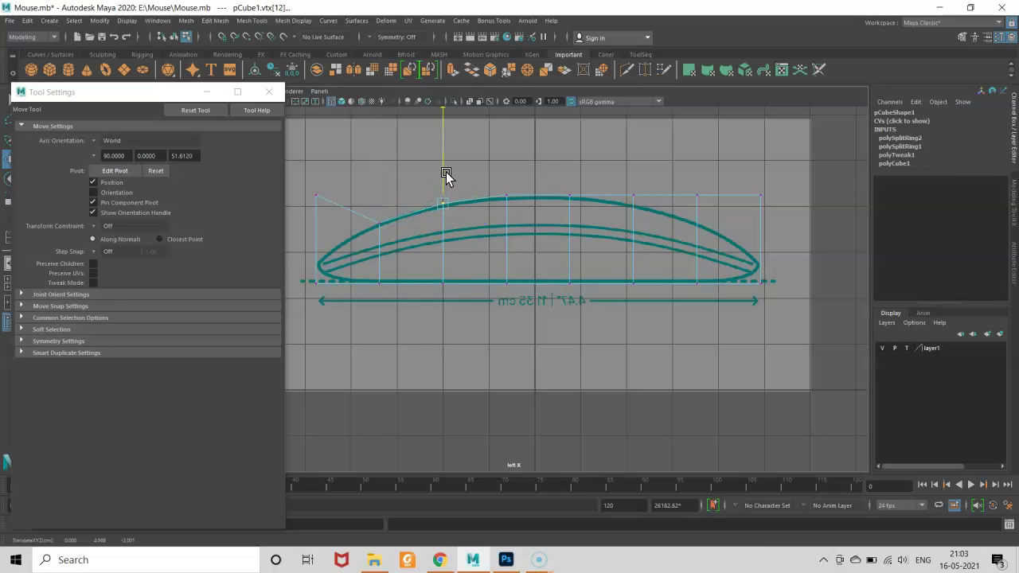
- Lower the remaining top vertices toward the front onto the side-profile curve
drag(366, 209, 389, 231)
drag(502, 177, 521, 212)
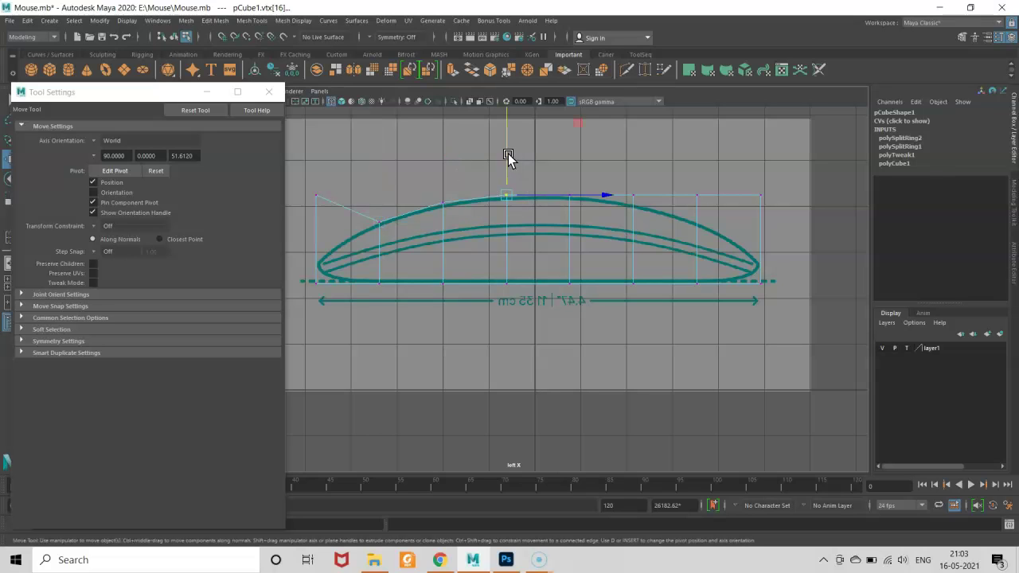
drag(560, 168, 565, 189)
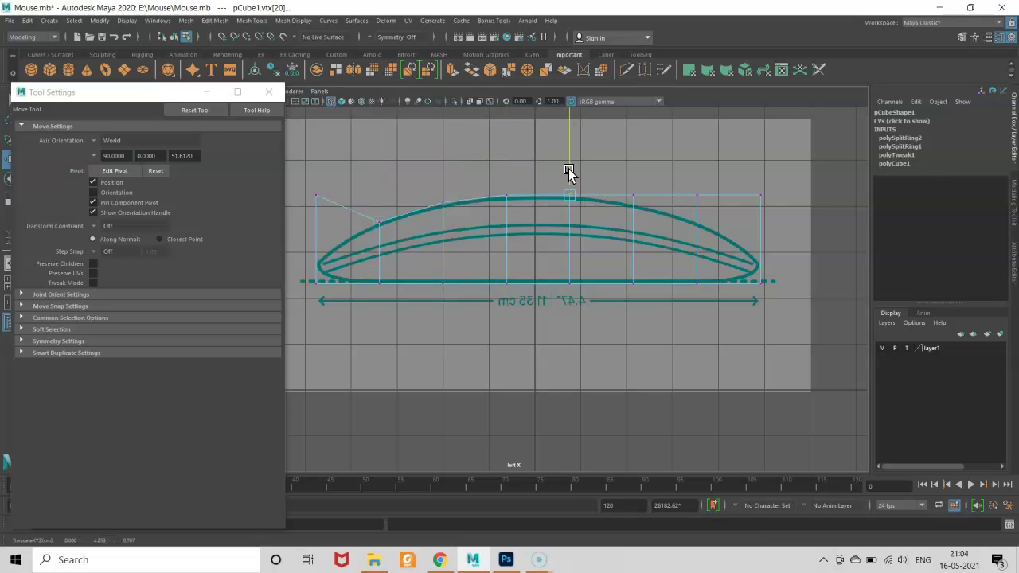
drag(593, 182, 659, 220)
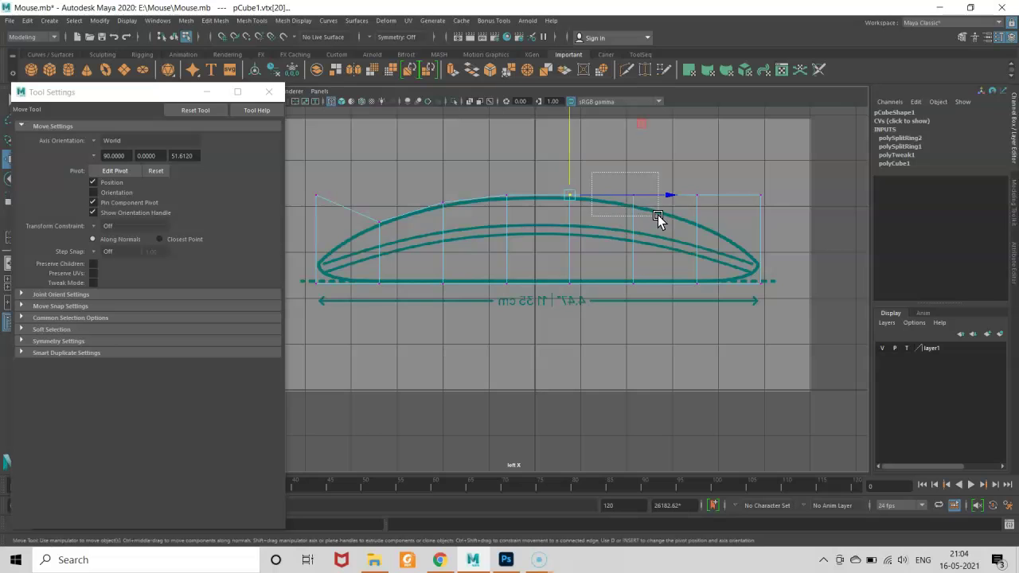
drag(634, 169, 727, 223)
mouse_move(697, 177)
mouse_down()
mouse_move(701, 203)
mouse_move(780, 210)
mouse_up()
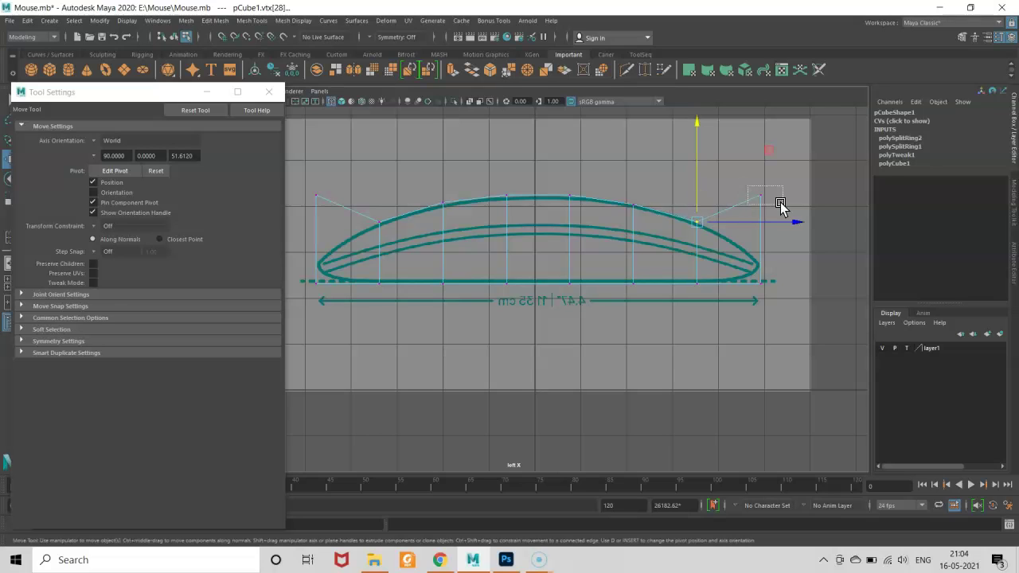
- Fit the front corner and bottom-right tip vertices to the mouse's rounded front tip
drag(760, 170, 762, 232)
click(796, 265)
key(ctrl+z)
drag(824, 263, 817, 260)
drag(767, 299, 741, 275)
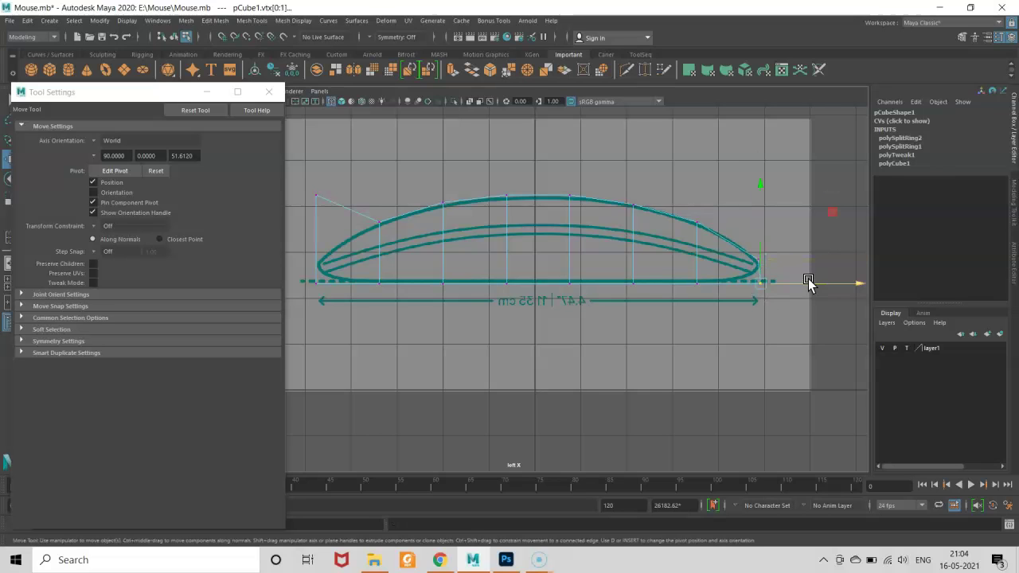
drag(764, 255, 760, 239)
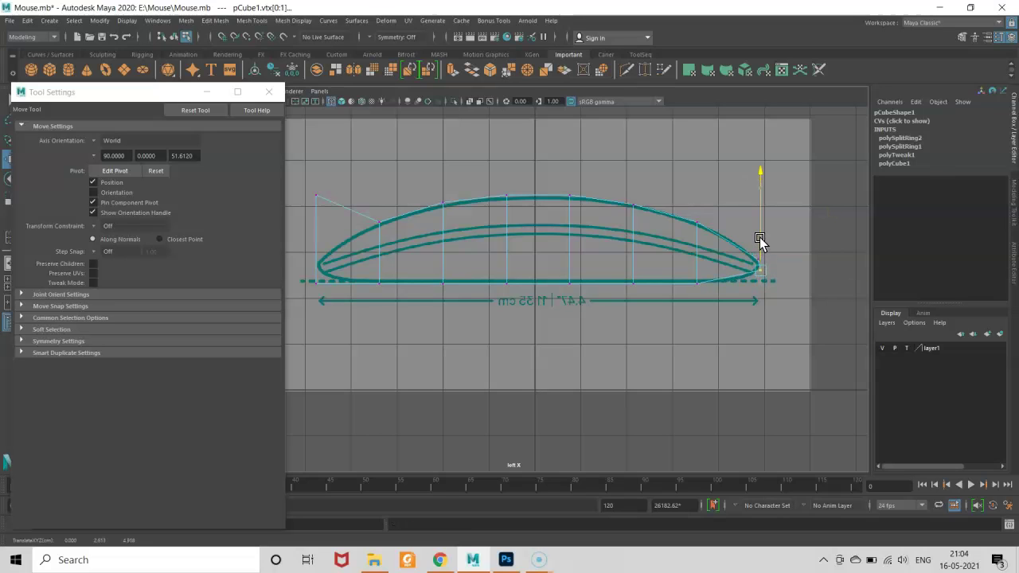
- Fit the top-left and bottom-left vertices to the mouse's rounded back tip
drag(297, 191, 339, 198)
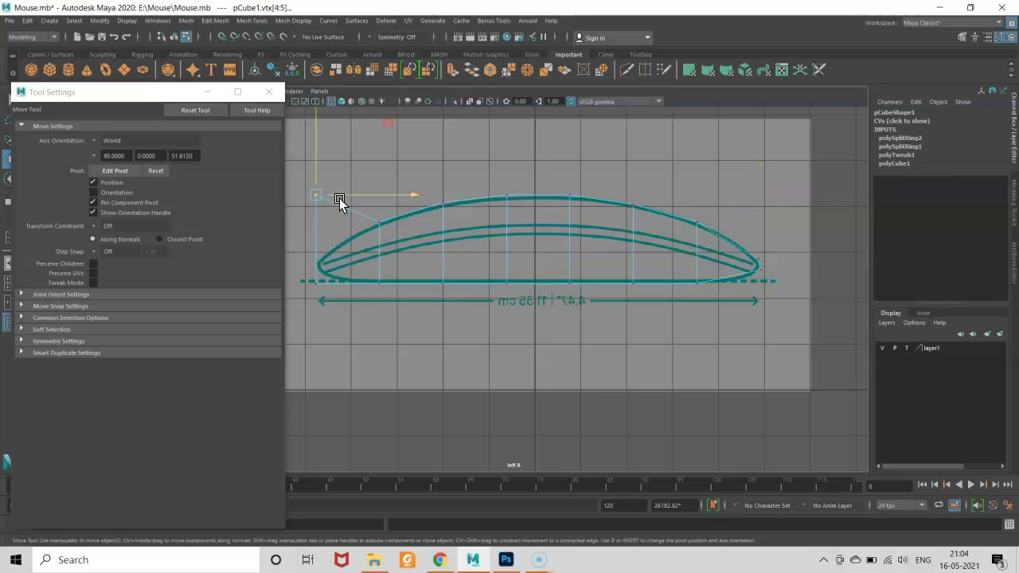
drag(314, 165, 318, 228)
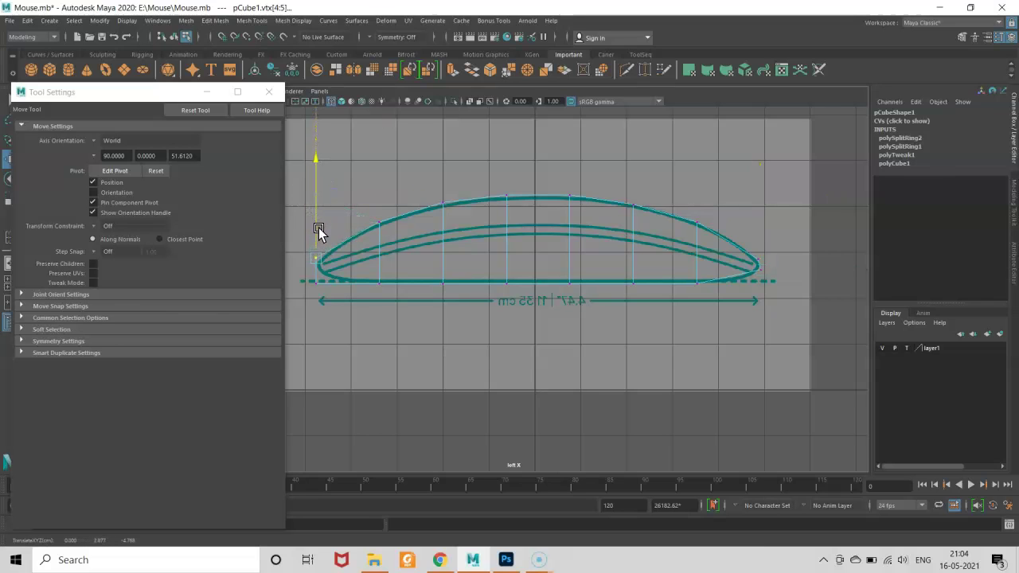
drag(315, 231, 317, 234)
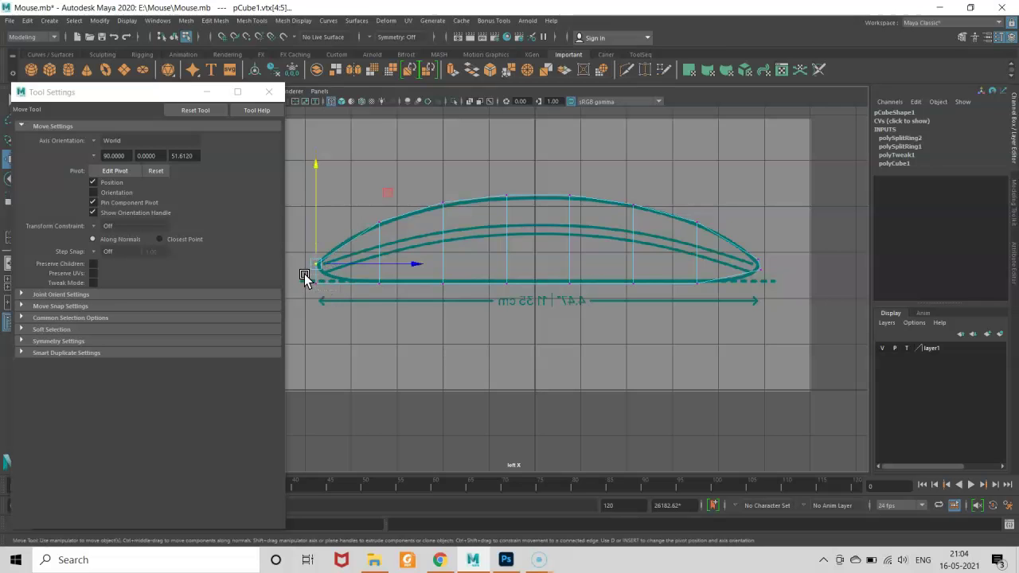
click(304, 279)
alt+middle_drag(336, 287, 408, 300)
drag(387, 271, 388, 261)
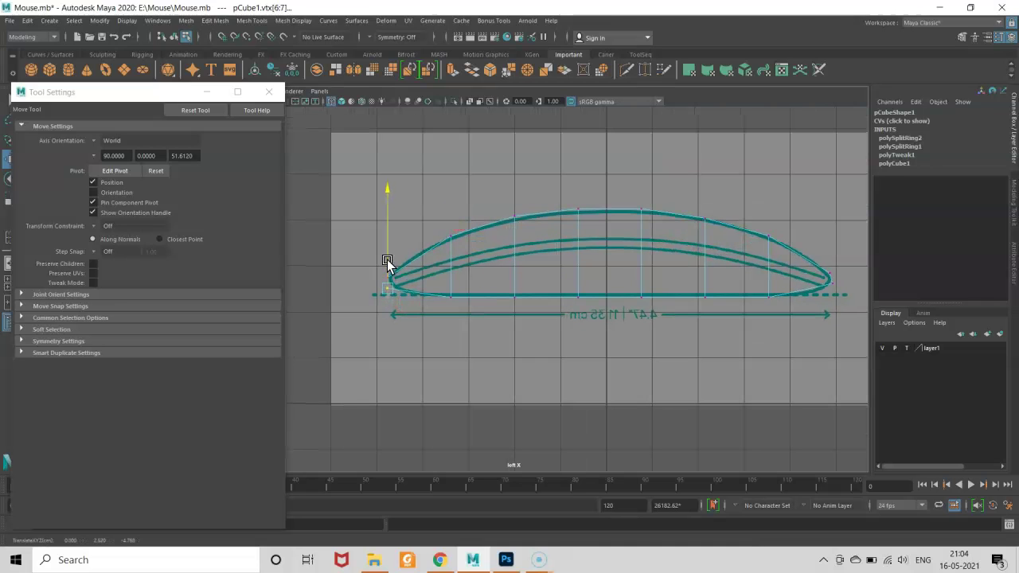
right_drag(519, 241, 510, 187)
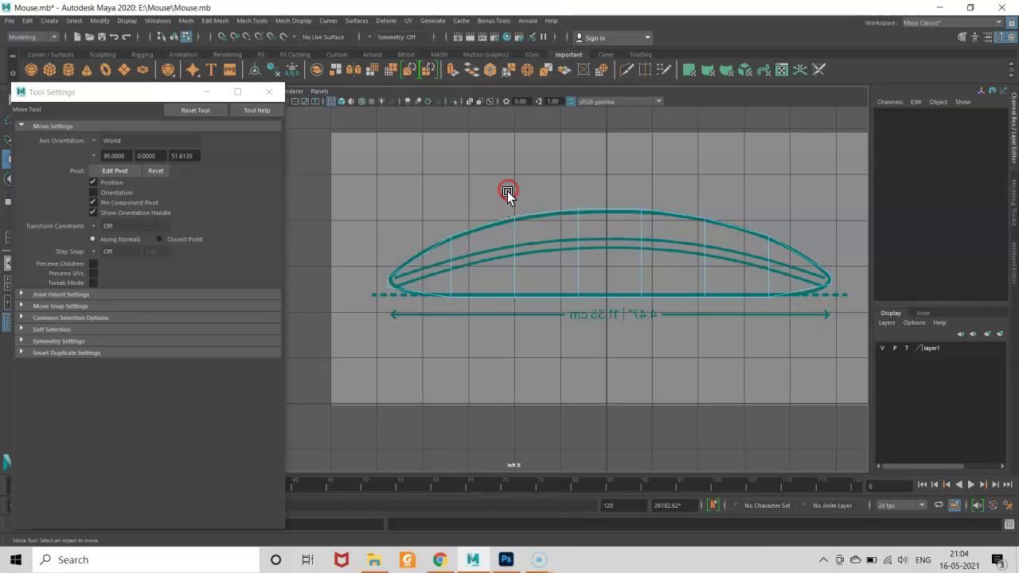
- Insert single edge loops polySplitRing3 across the mesh and polySplitRing4 near the right tip
shift+right_drag(560, 218, 595, 291)
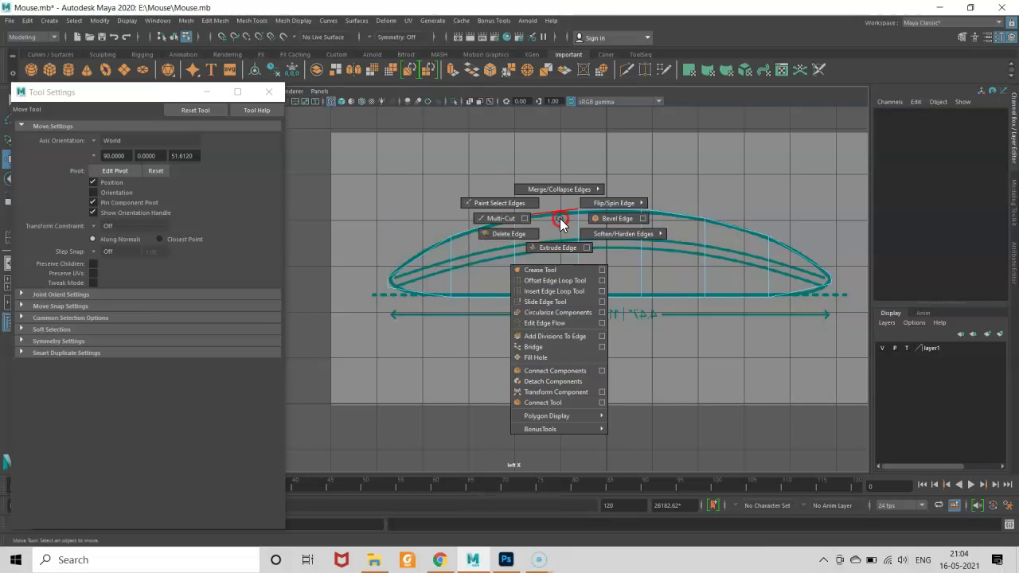
click(603, 295)
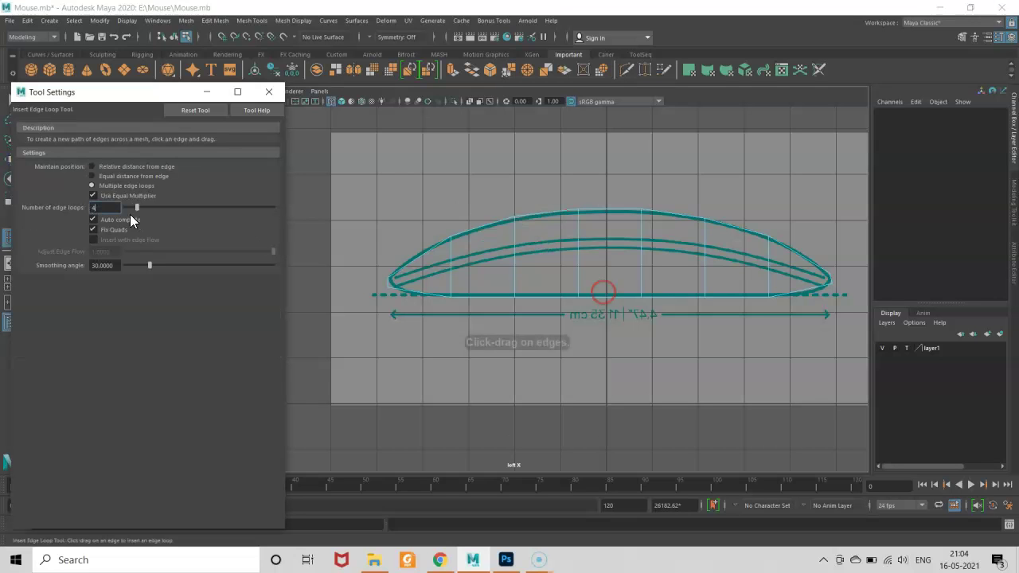
click(414, 259)
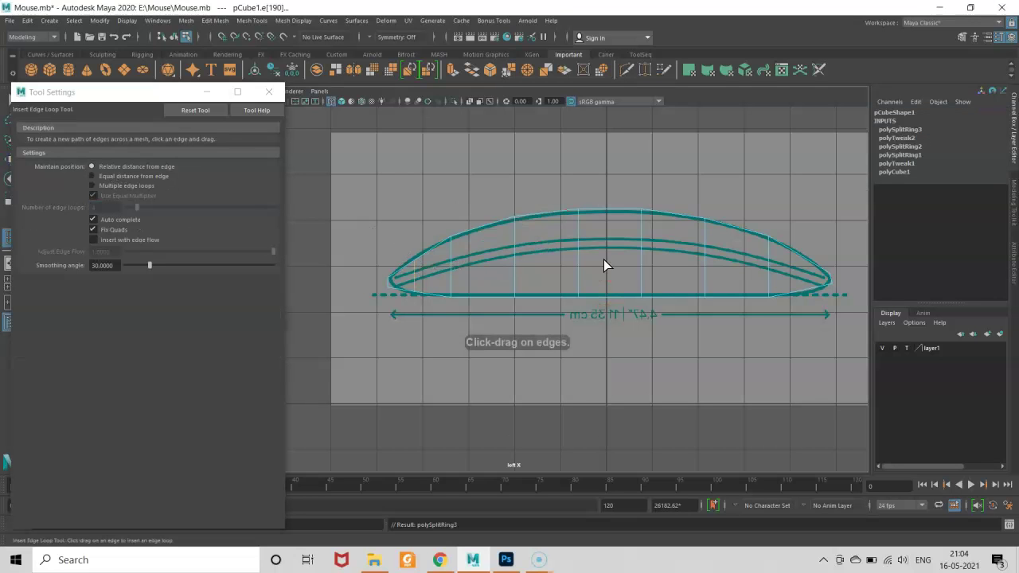
click(805, 257)
- In vertex mode, select and adjust the new loops' bottom tip vertices at the left and right ends
key(w)
right_click(751, 284)
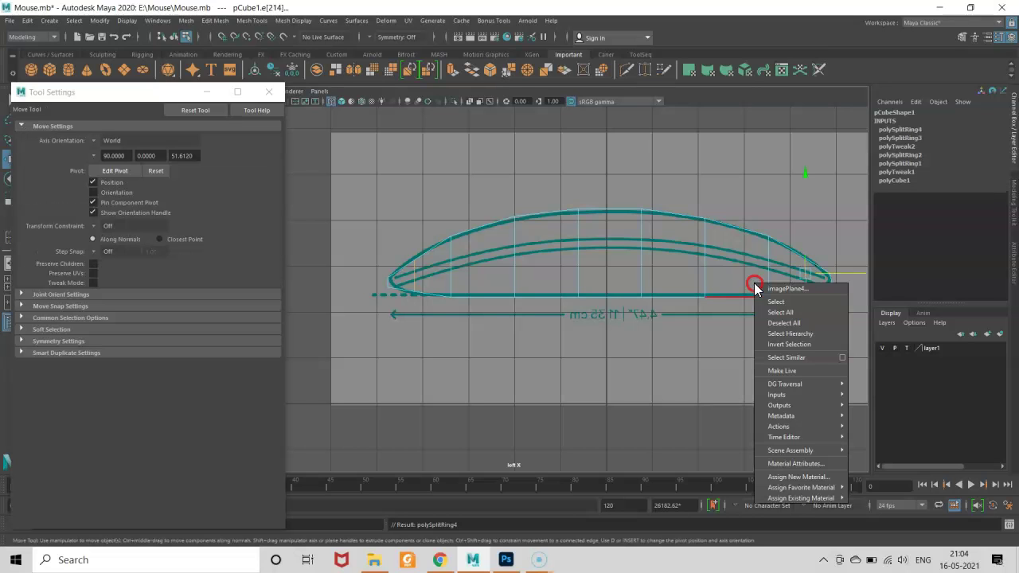
right_drag(704, 249, 666, 243)
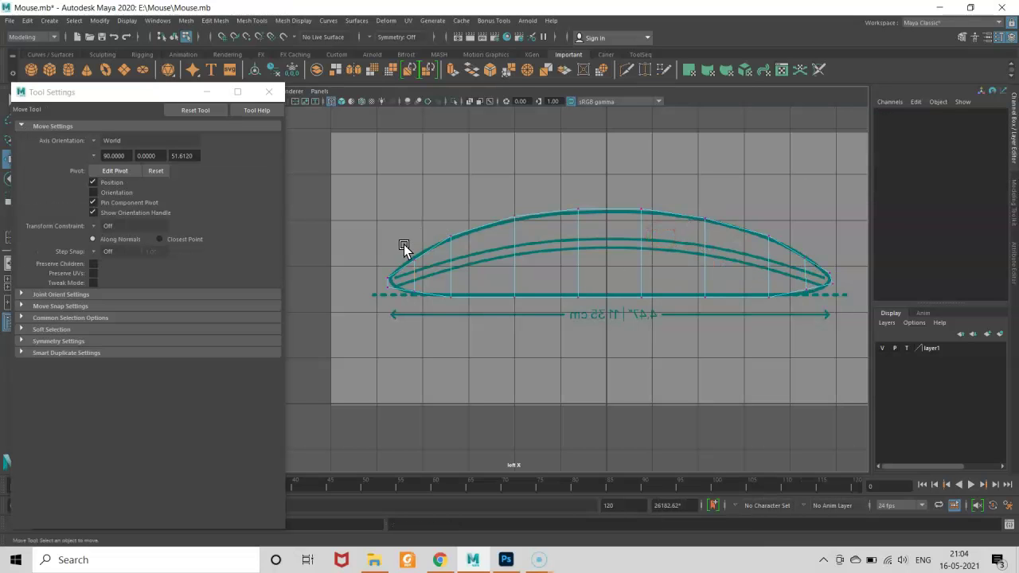
click(405, 243)
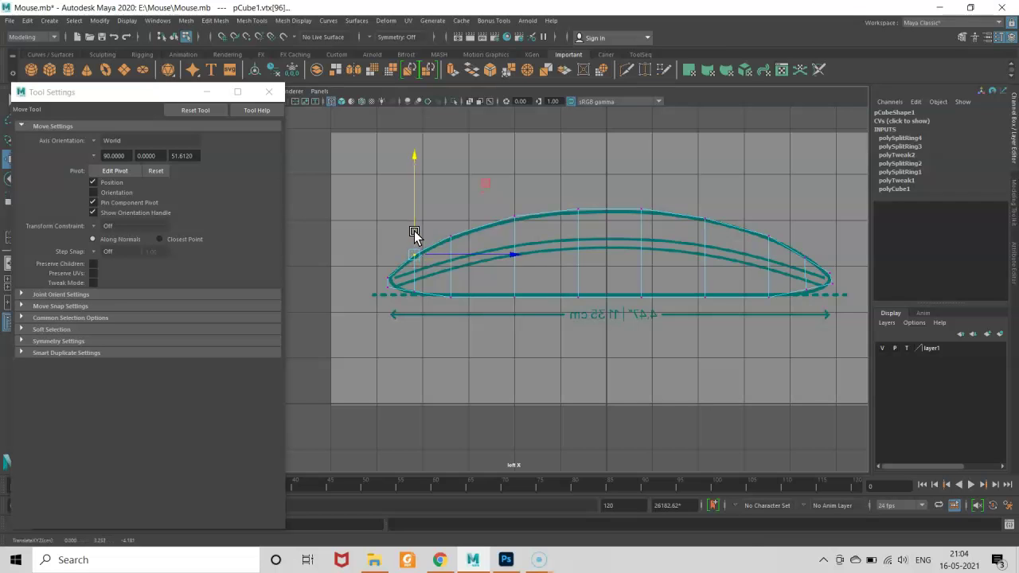
drag(428, 312, 409, 278)
mouse_move(542, 292)
alt+middle_down()
mouse_move(592, 300)
mouse_move(708, 244)
alt+middle_up()
click(692, 238)
mouse_move(698, 235)
mouse_down()
mouse_move(707, 288)
mouse_move(531, 272)
mouse_move(532, 255)
mouse_up()
- In the zoomed top view, nudge the lower-right vertex inward onto the mouse outline
key(space)
scroll(536, 272, up, 2)
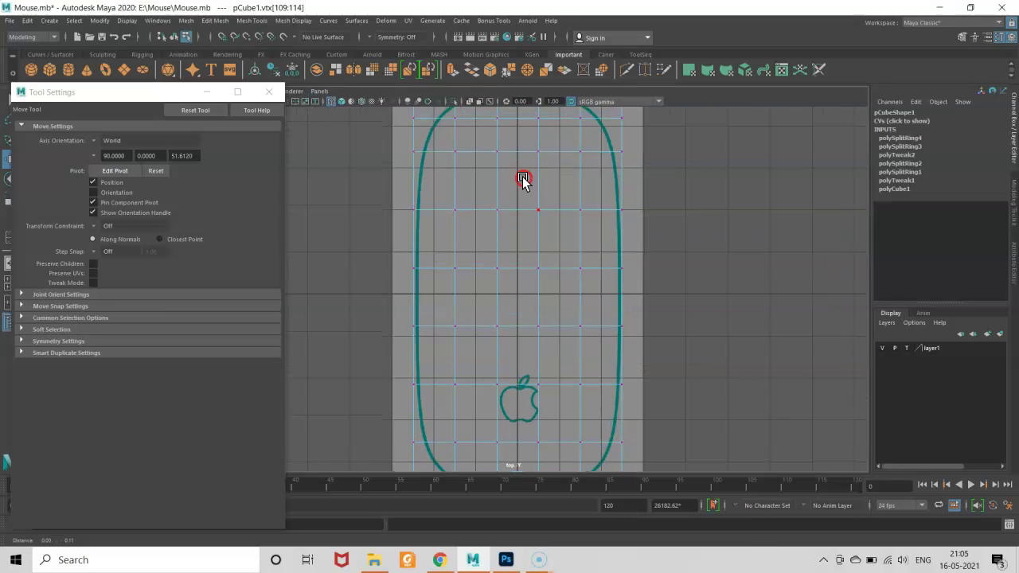
alt+middle_drag(524, 177, 512, 302)
scroll(478, 279, up, 2)
scroll(395, 293, down, 2)
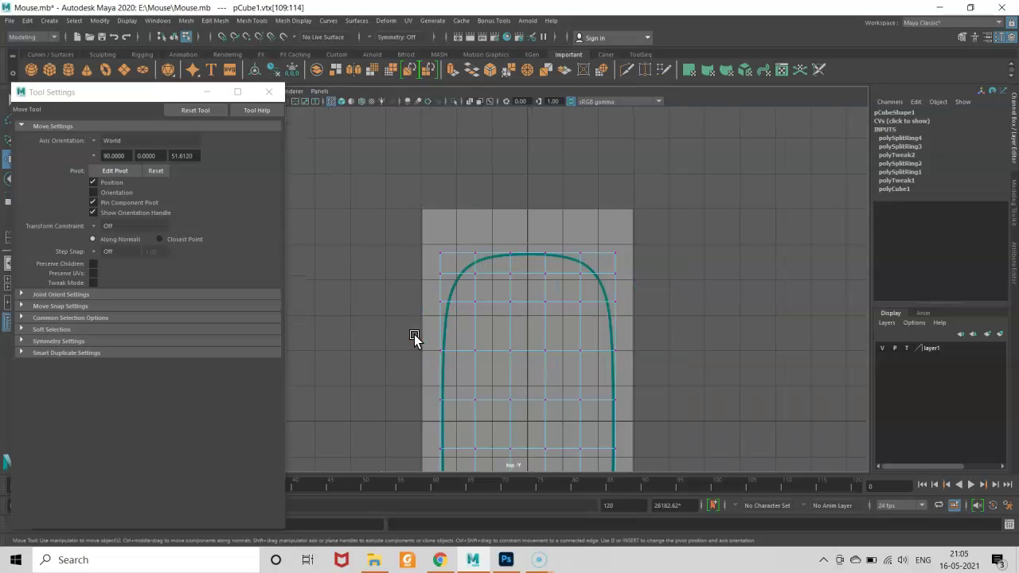
alt+middle_drag(414, 341, 448, 302)
scroll(420, 338, up, 1)
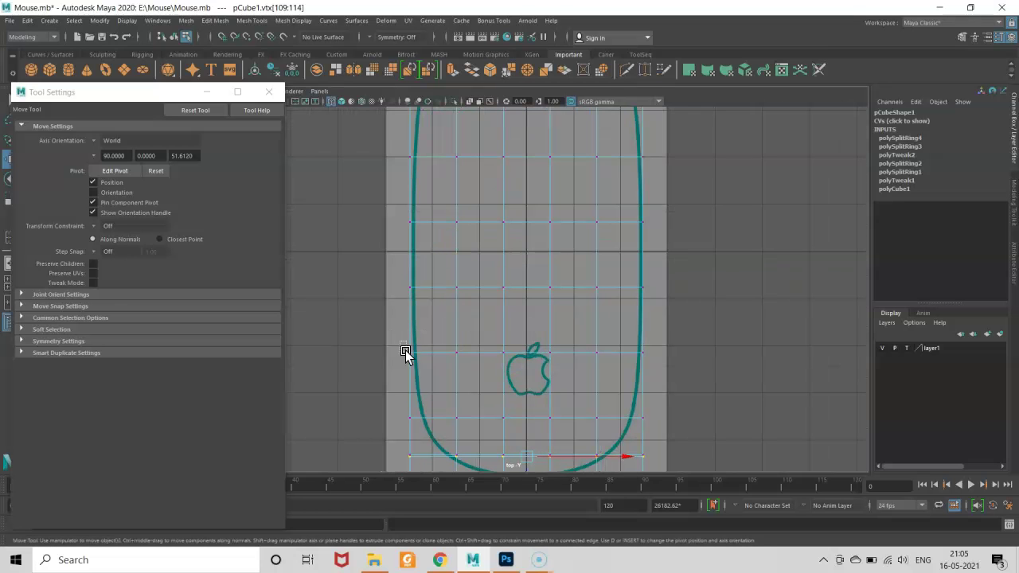
drag(415, 360, 433, 353)
mouse_move(676, 416)
mouse_down()
mouse_move(654, 358)
mouse_move(639, 349)
mouse_up()
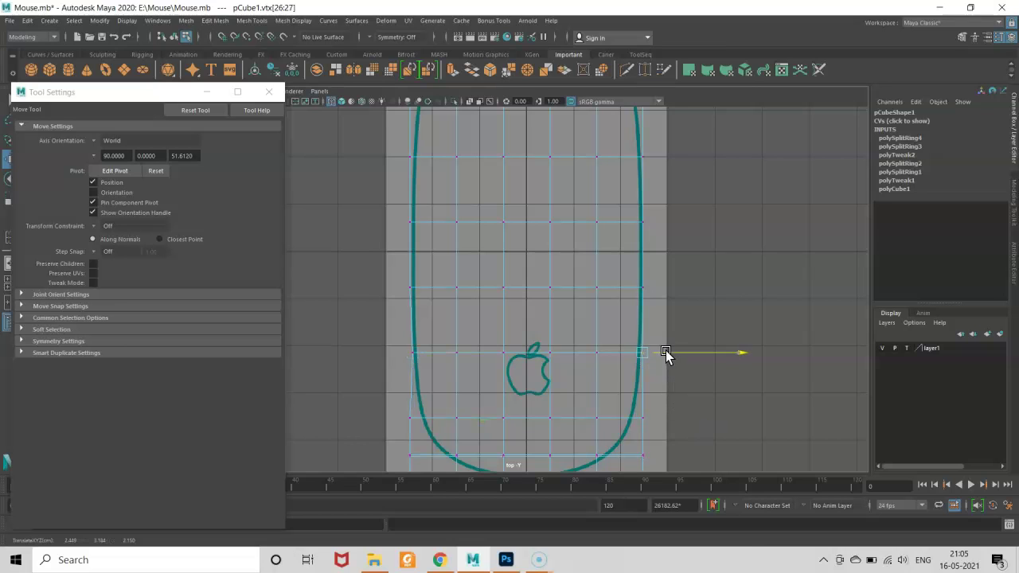
mouse_move(655, 425)
mouse_down()
mouse_move(621, 394)
mouse_move(655, 415)
mouse_up()
- Shift the lower-left vertex right onto the outline and nudge the right vertex into place
alt+middle_drag(571, 422, 621, 300)
mouse_move(454, 287)
mouse_down()
mouse_move(477, 306)
mouse_move(495, 298)
mouse_up()
click(464, 333)
drag(478, 335, 521, 340)
click(507, 359)
click(694, 334)
drag(716, 336, 720, 337)
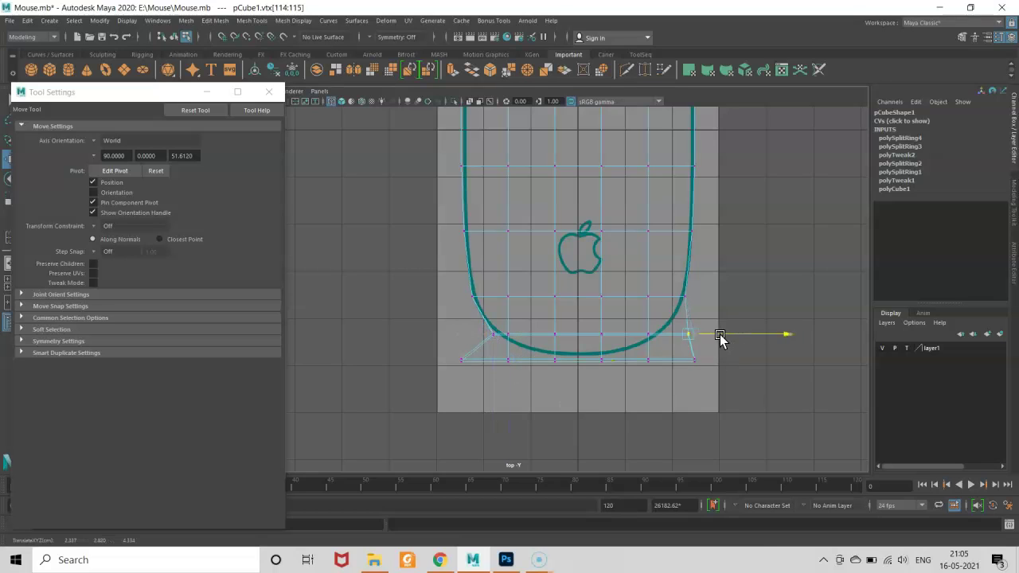
- Pull the bottom-edge vertices up onto the rounded lower outline
click(606, 378)
click(603, 358)
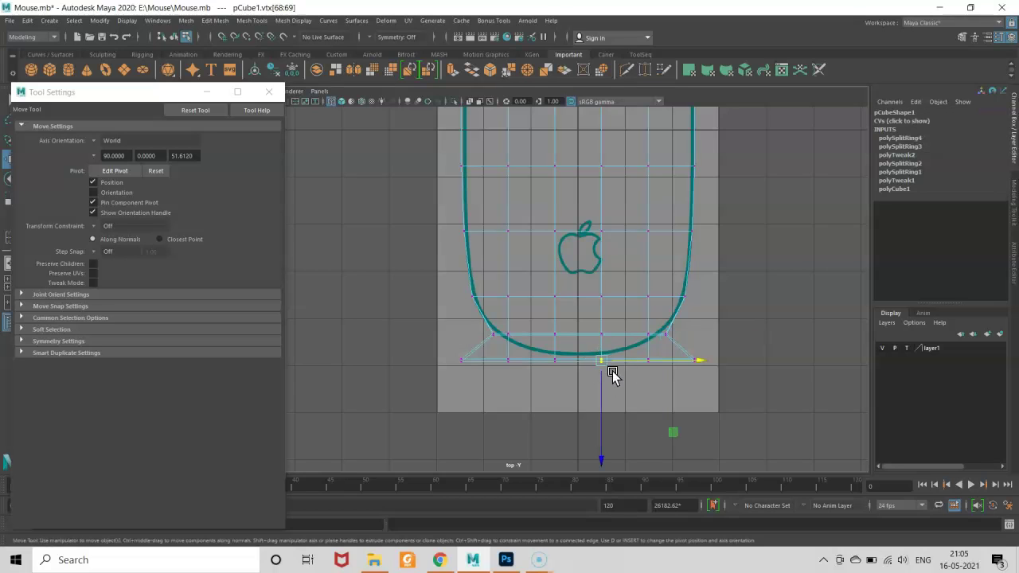
click(604, 383)
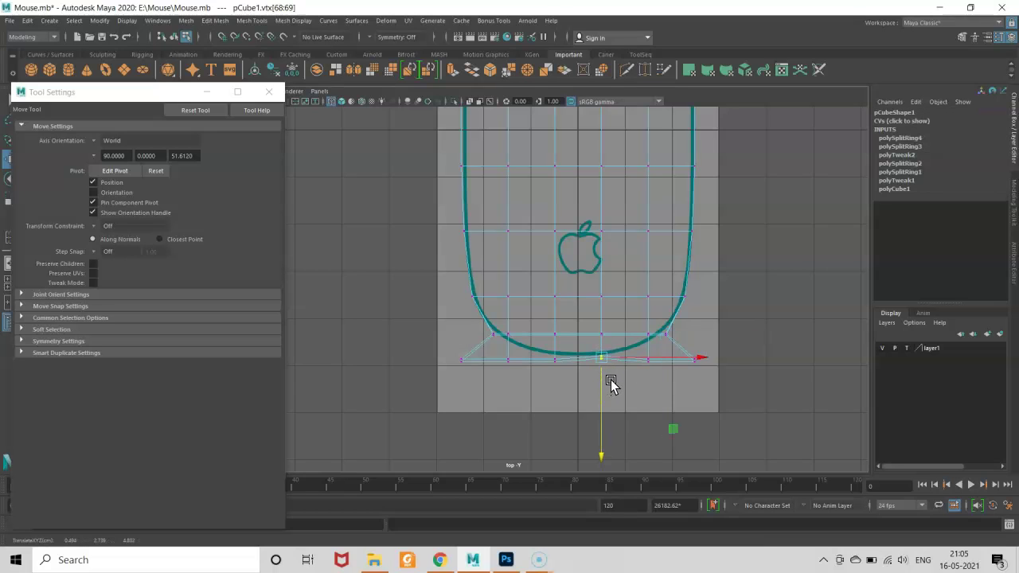
click(552, 382)
click(551, 367)
drag(563, 395, 510, 372)
click(507, 360)
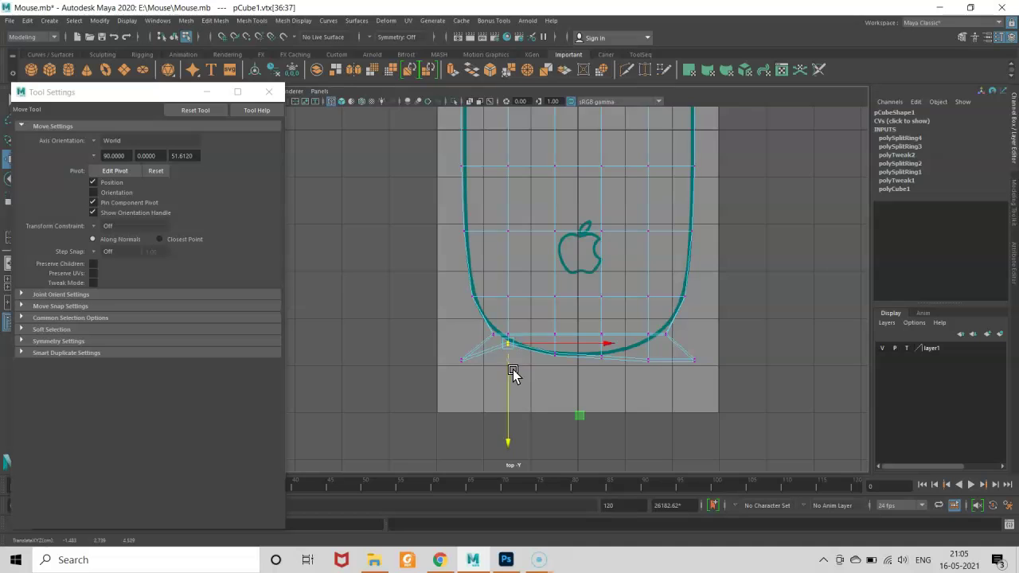
scroll(514, 373, up, 2)
scroll(522, 386, up, 2)
scroll(558, 387, up, 2)
- Drag the lower-left corner and left-side vertices onto the rounded reference outline
drag(560, 389, 560, 389)
drag(448, 423, 432, 388)
mouse_move(466, 420)
middle_down()
mouse_move(516, 425)
mouse_move(508, 392)
mouse_move(574, 371)
middle_up()
mouse_move(517, 332)
mouse_down()
mouse_move(537, 353)
mouse_move(522, 363)
mouse_up()
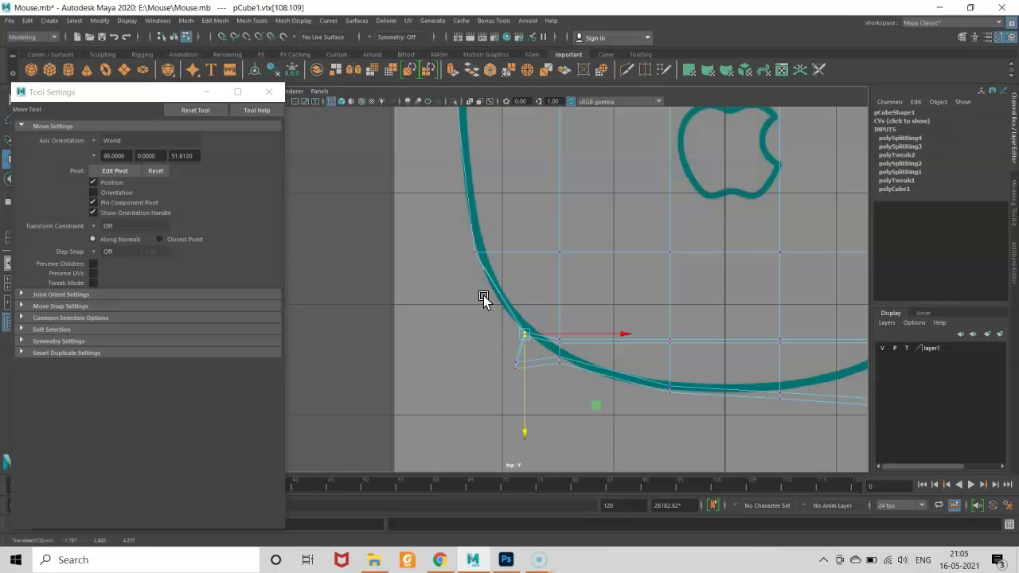
drag(497, 274, 468, 239)
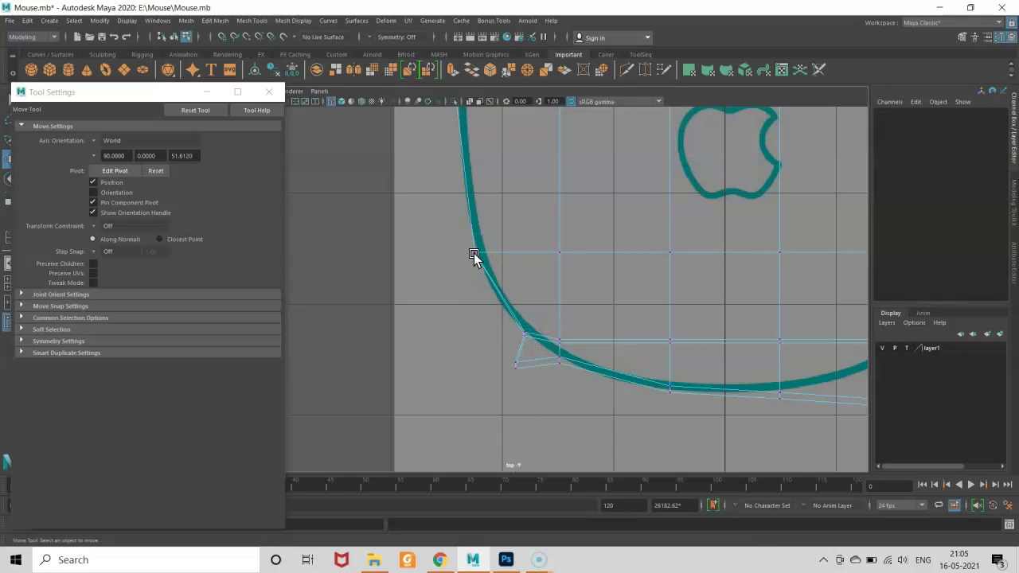
drag(478, 285, 478, 304)
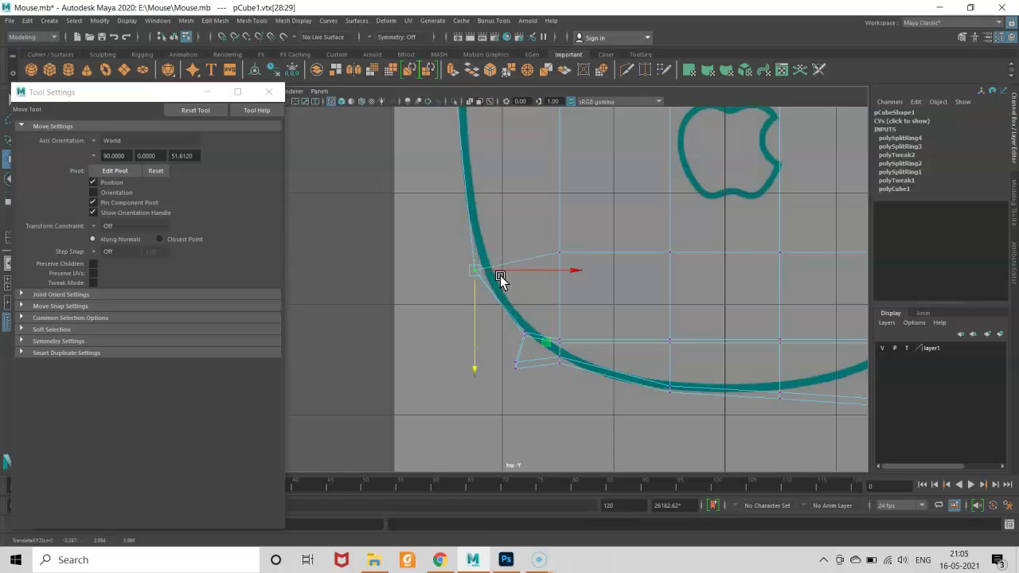
drag(509, 274, 452, 250)
drag(510, 271, 516, 271)
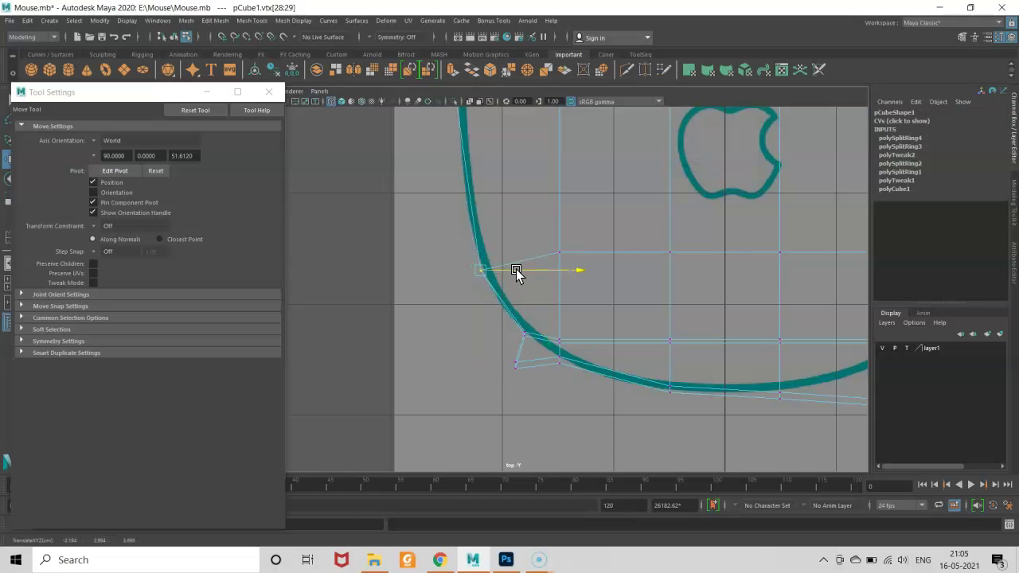
key(ctrl+z)
key(ctrl+z)
key(ctrl+z)
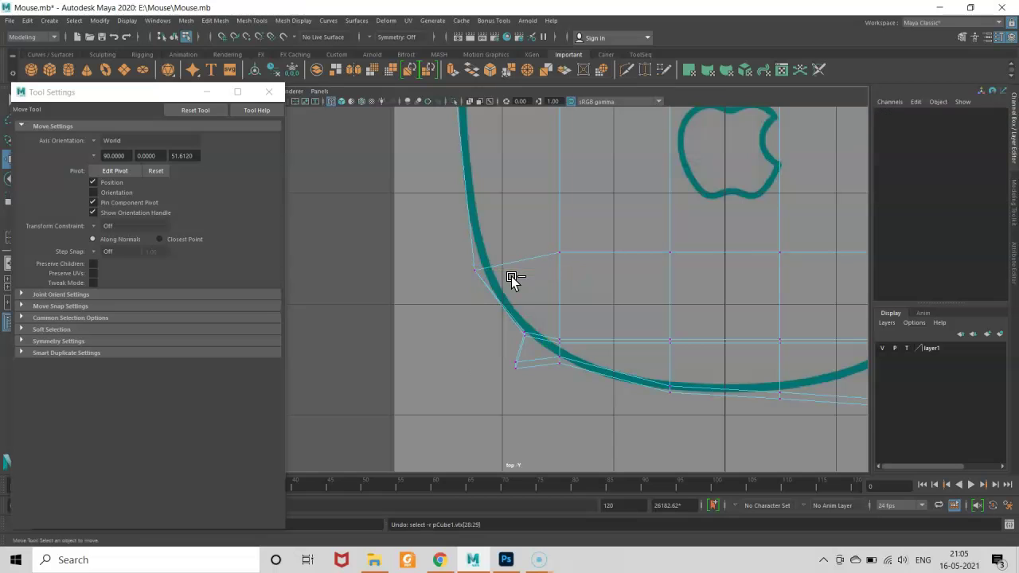
mouse_move(470, 266)
mouse_down()
mouse_move(482, 290)
mouse_move(504, 258)
mouse_up()
mouse_move(503, 314)
mouse_down()
mouse_move(534, 338)
mouse_move(526, 321)
mouse_move(533, 310)
mouse_up()
mouse_move(538, 392)
mouse_down()
mouse_move(502, 353)
mouse_move(514, 340)
mouse_move(562, 337)
mouse_move(523, 364)
mouse_move(564, 344)
mouse_up()
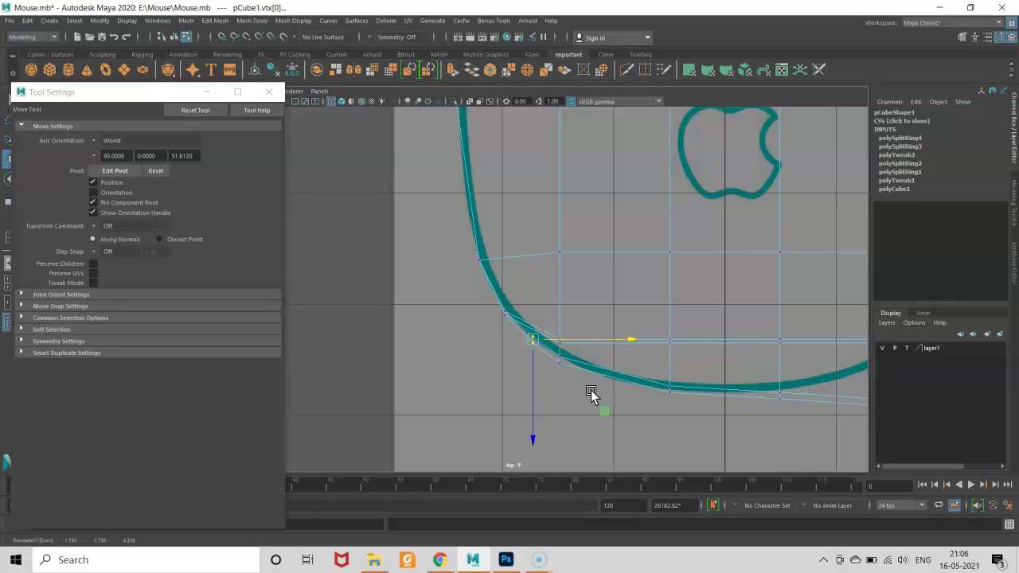
- Pull the lower-right corner vertices onto the outline and marquee-select the bottom vertex row
alt+middle_drag(591, 393, 387, 380)
alt+middle_drag(719, 341, 590, 334)
drag(489, 379, 486, 371)
drag(487, 410, 496, 403)
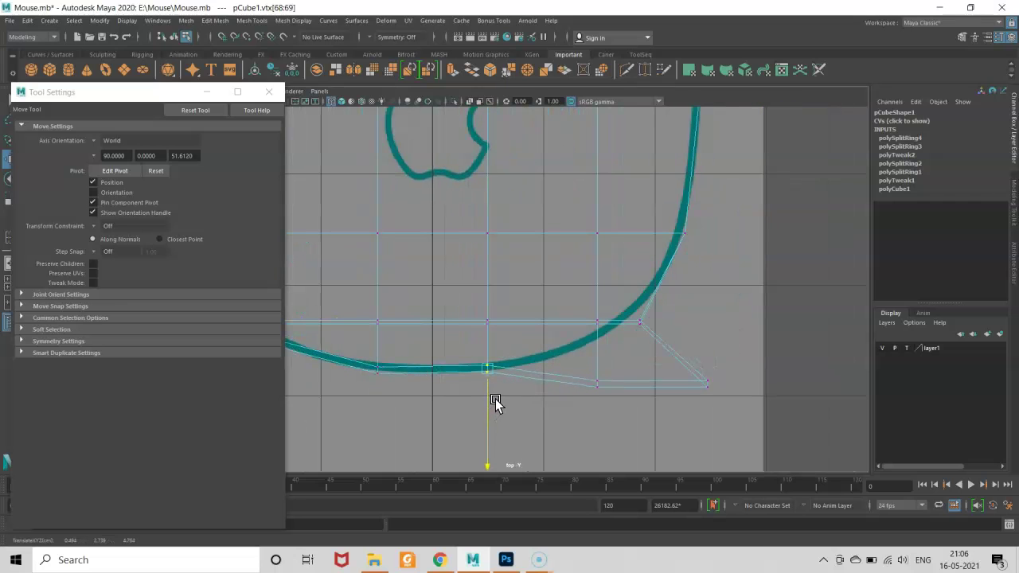
mouse_move(612, 415)
mouse_down()
mouse_move(586, 376)
mouse_move(604, 420)
mouse_up()
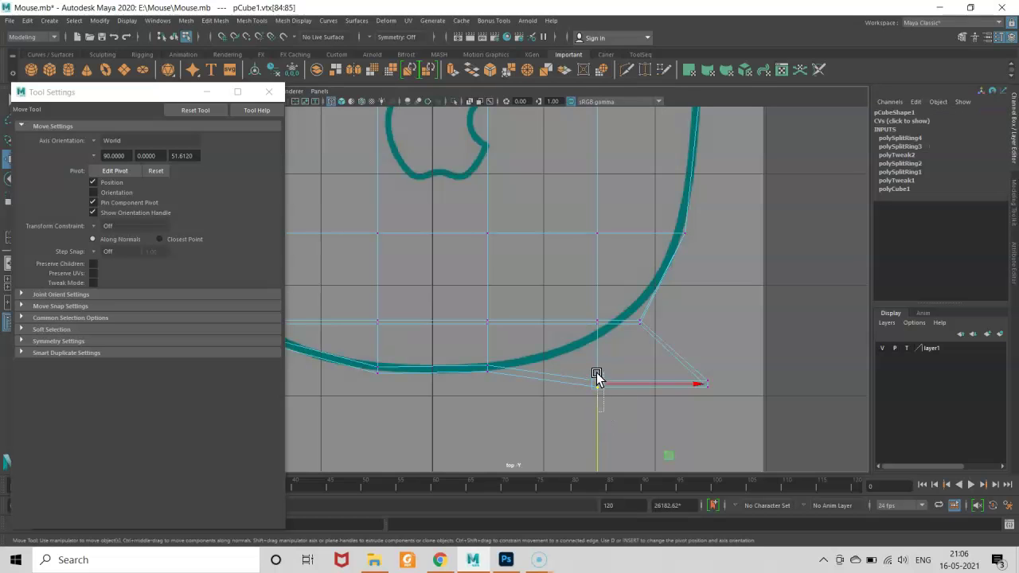
drag(605, 427, 603, 380)
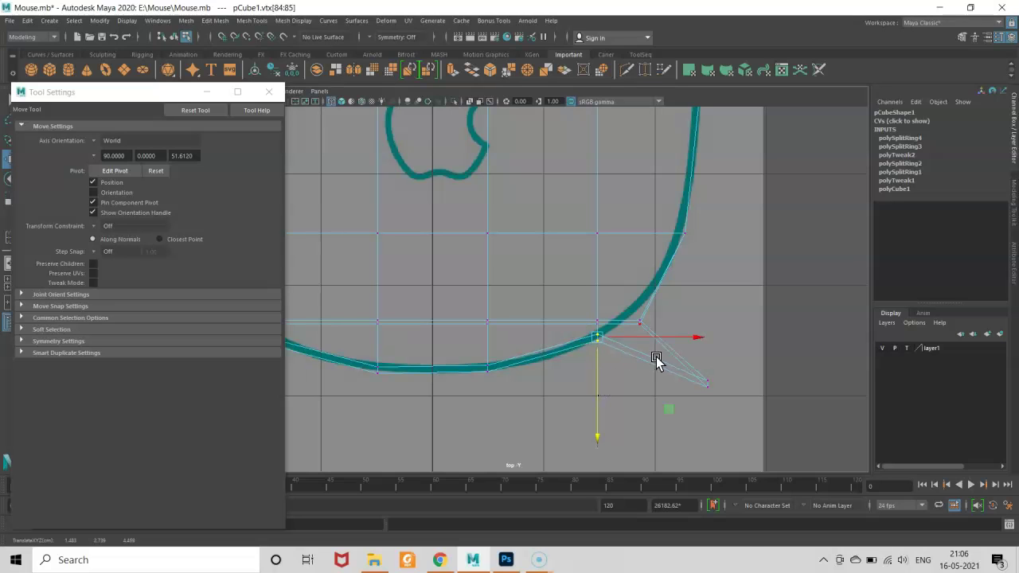
drag(634, 312, 639, 339)
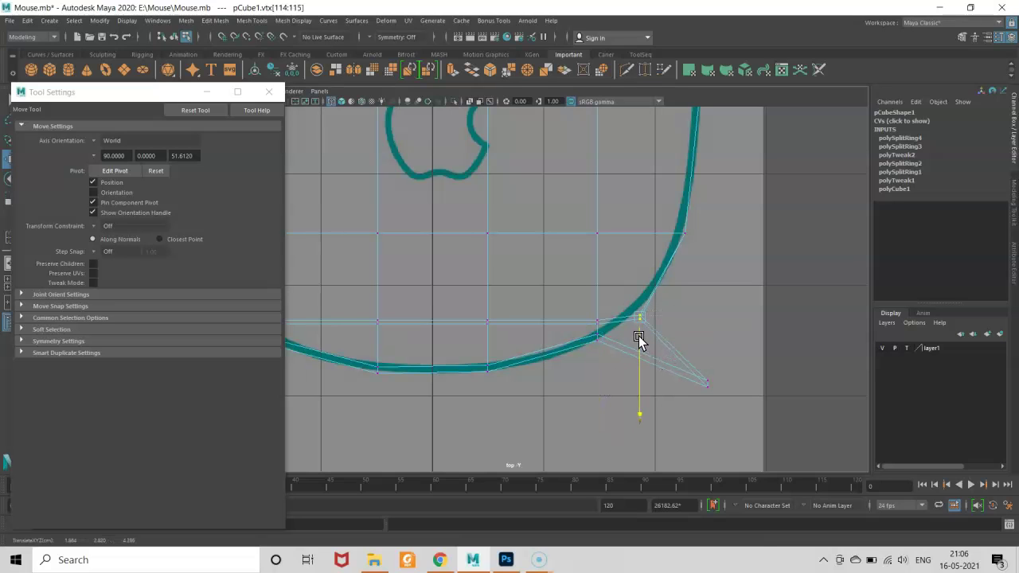
mouse_move(721, 350)
mouse_down()
mouse_move(701, 408)
mouse_move(754, 360)
mouse_move(657, 354)
mouse_up()
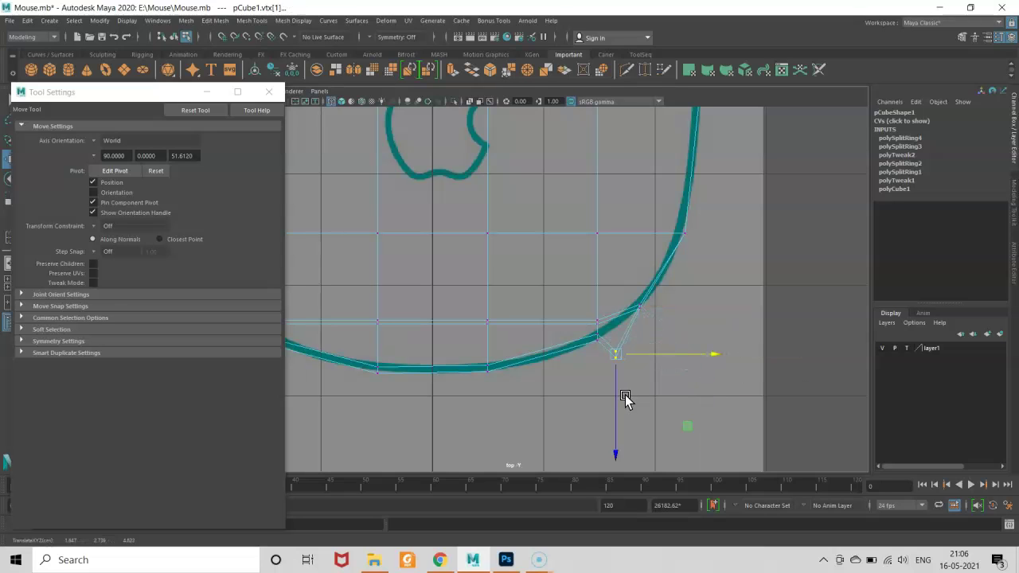
drag(618, 401, 629, 373)
alt+middle_drag(632, 371, 772, 415)
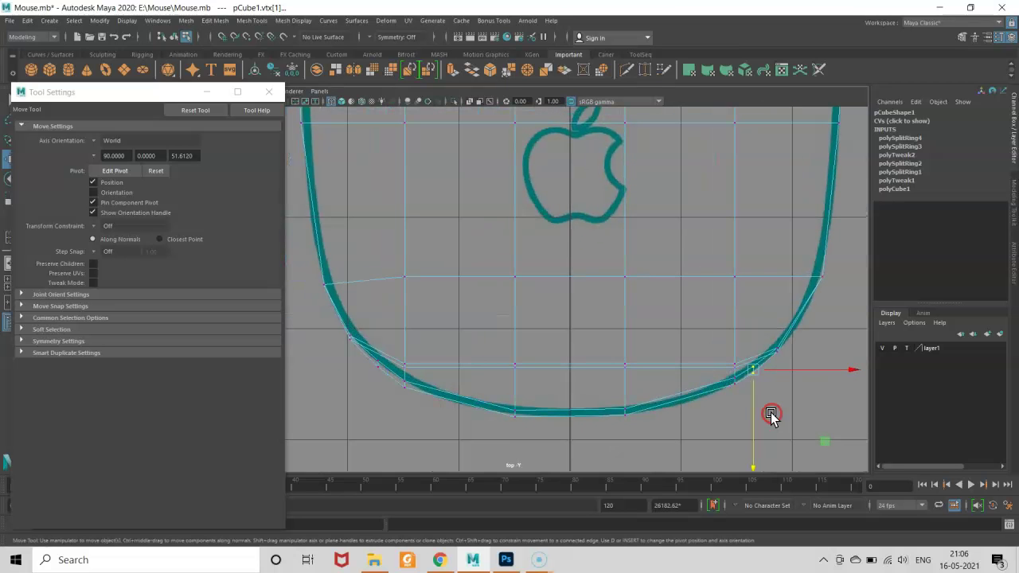
mouse_move(341, 324)
mouse_down()
mouse_move(474, 376)
mouse_move(823, 428)
mouse_up()
- Scale the selected bottom vertices slightly narrower along X
key(r)
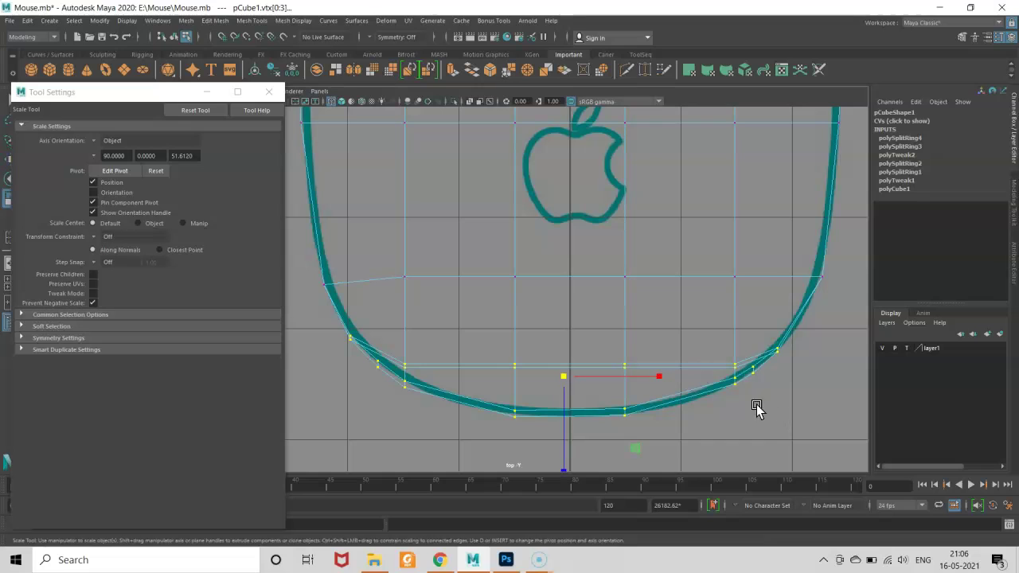
click(656, 379)
drag(656, 379, 655, 379)
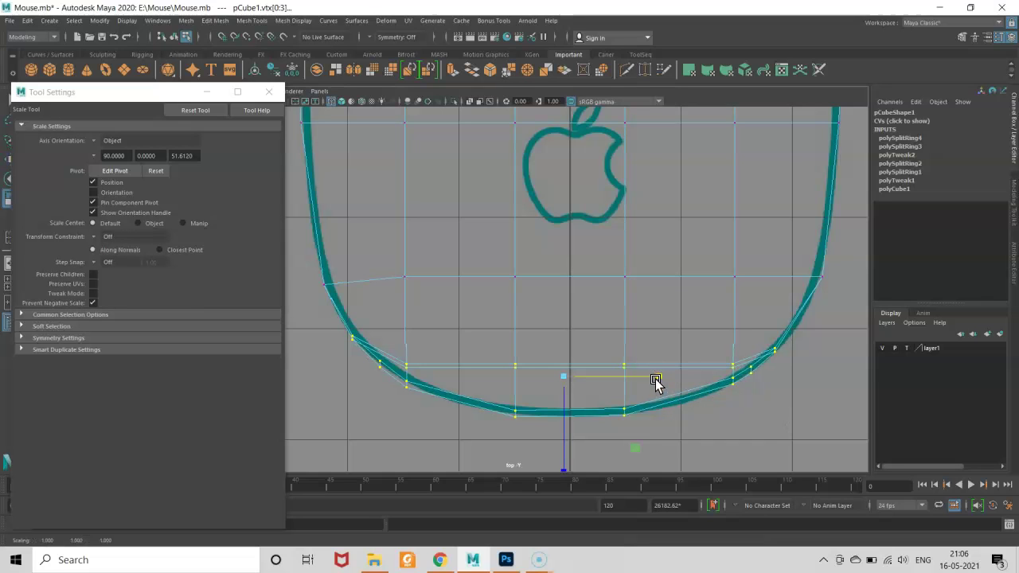
- Switch to edge selection, pick a bottom-row edge, and choose Insert Edge Loop Tool
key(w)
right_click(648, 356)
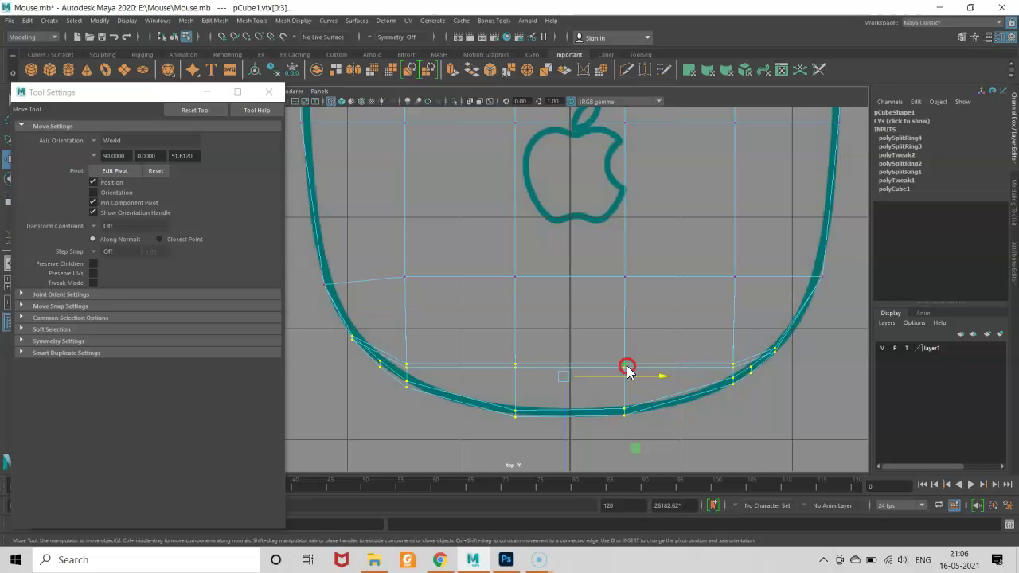
right_drag(626, 364, 617, 234)
click(542, 358)
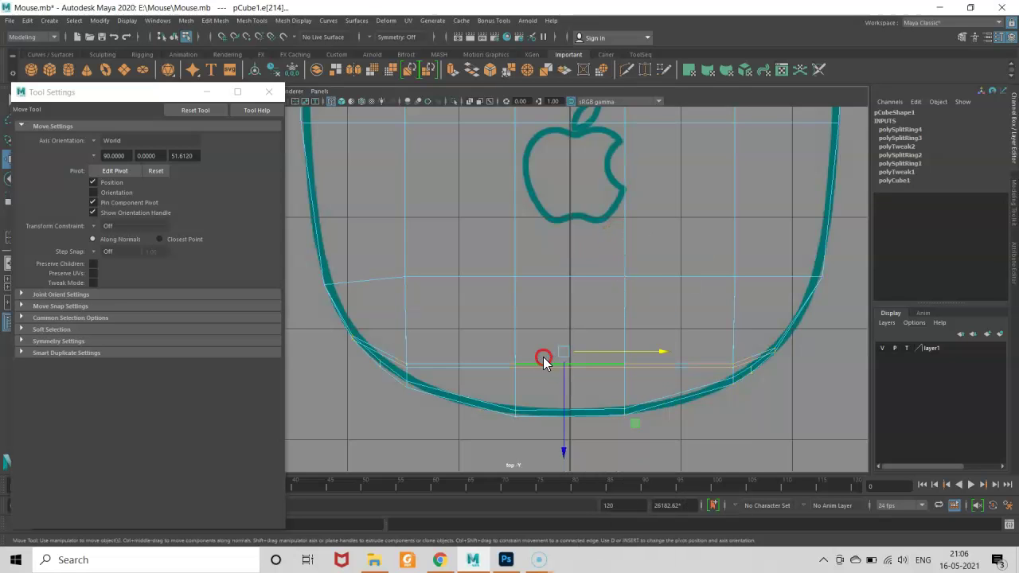
shift+right_drag(541, 358, 582, 430)
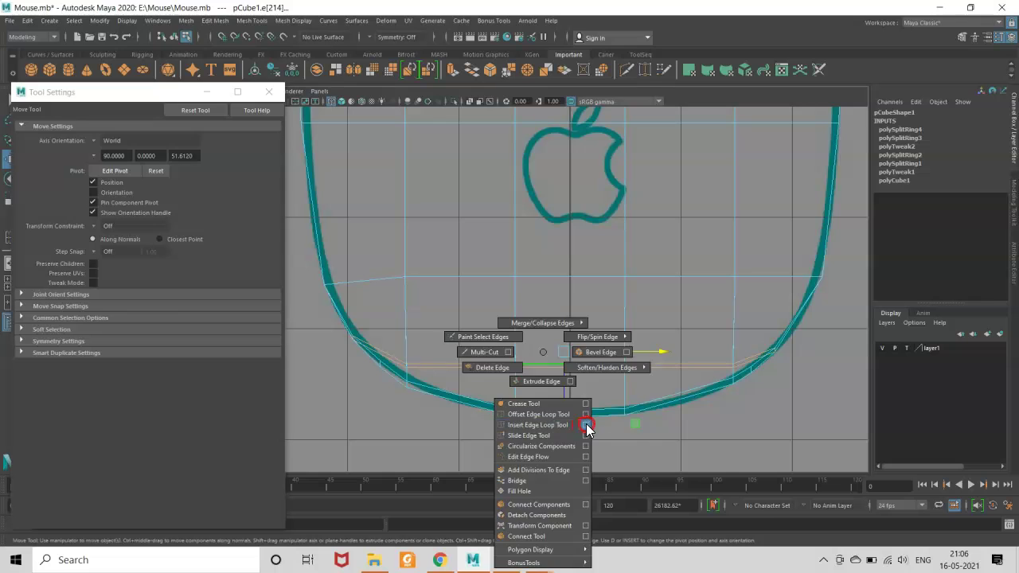
- Insert a vertical edge loop through the mesh centre, in line with the Apple logo
click(586, 427)
drag(568, 367, 570, 369)
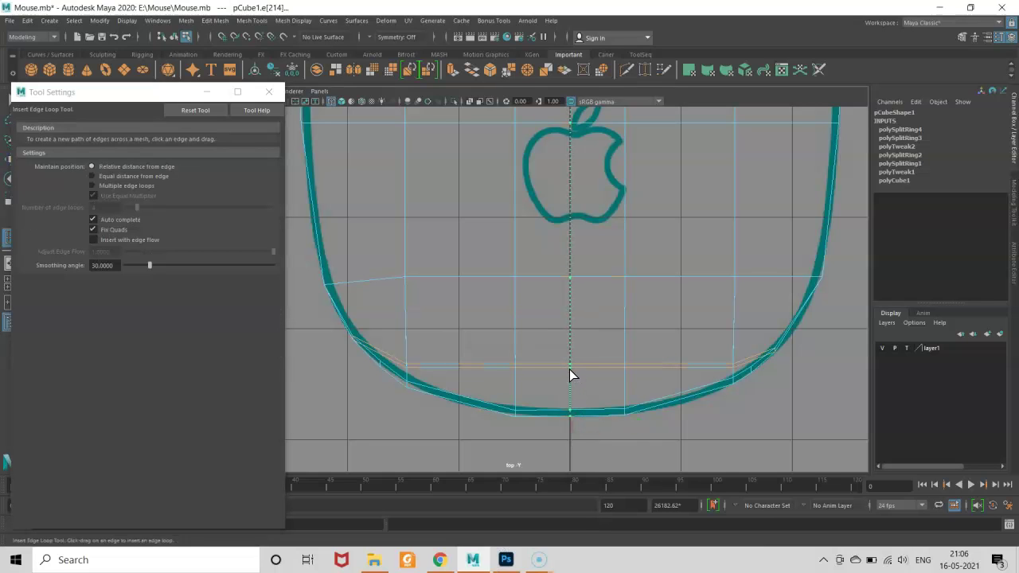
drag(570, 369, 569, 369)
right_drag(569, 370, 541, 287)
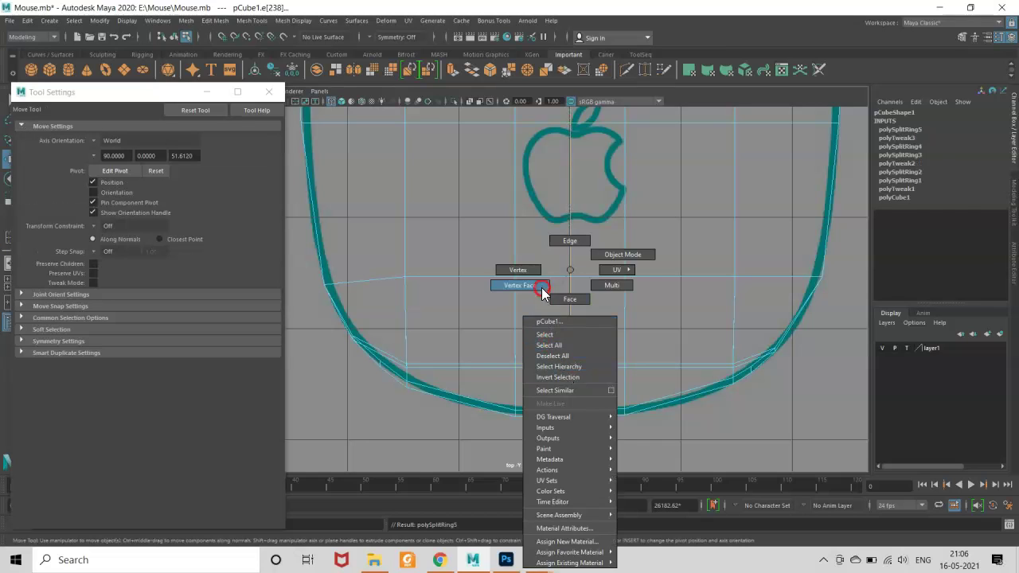
drag(571, 390, 573, 430)
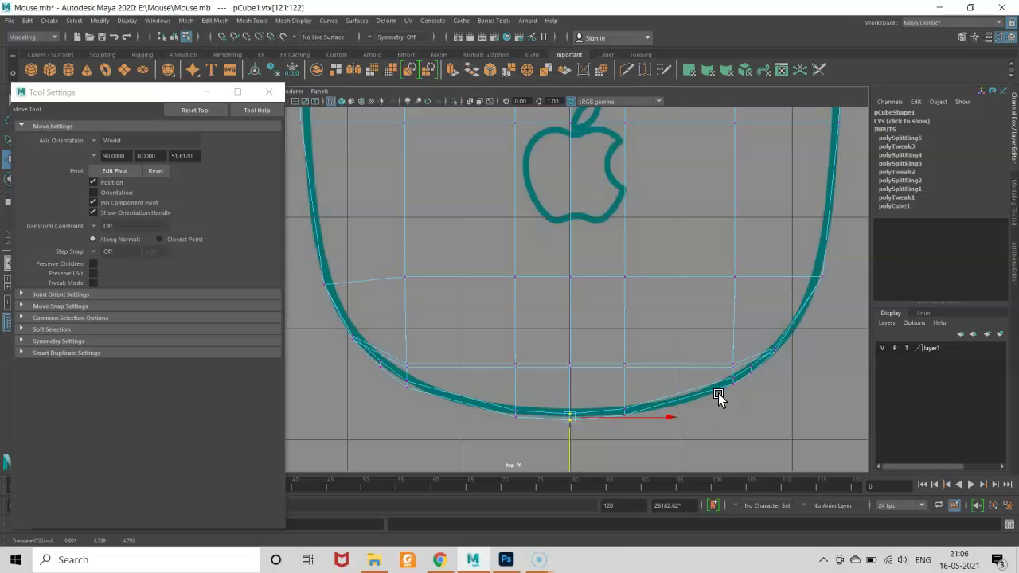
scroll(624, 334, down, 5)
scroll(626, 339, up, 3)
scroll(626, 334, up, 2)
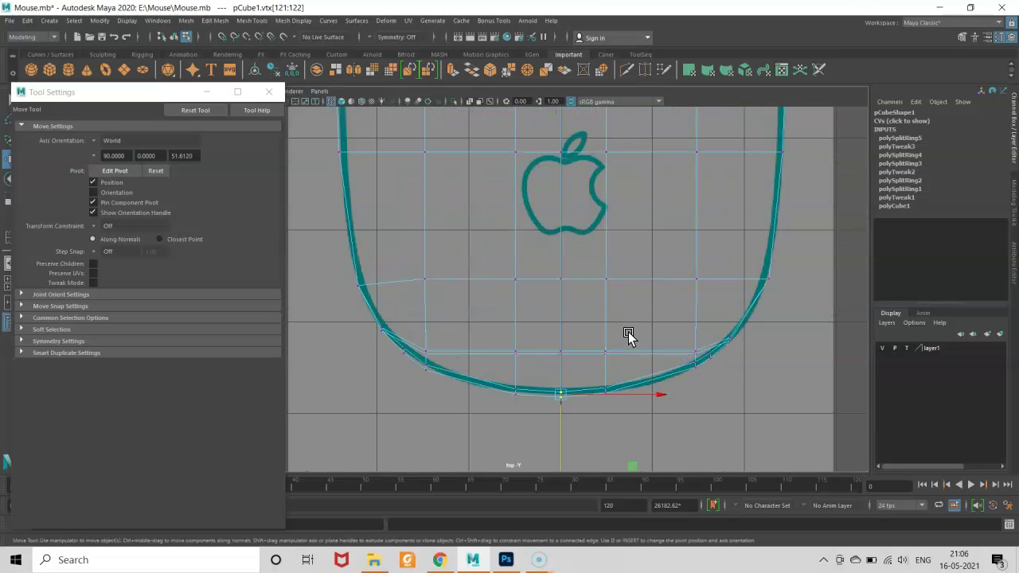
scroll(589, 325, up, 1)
- Return to edge mode, select a horizontal bottom edge, and reopen Insert Edge Loop Tool
right_click(438, 305)
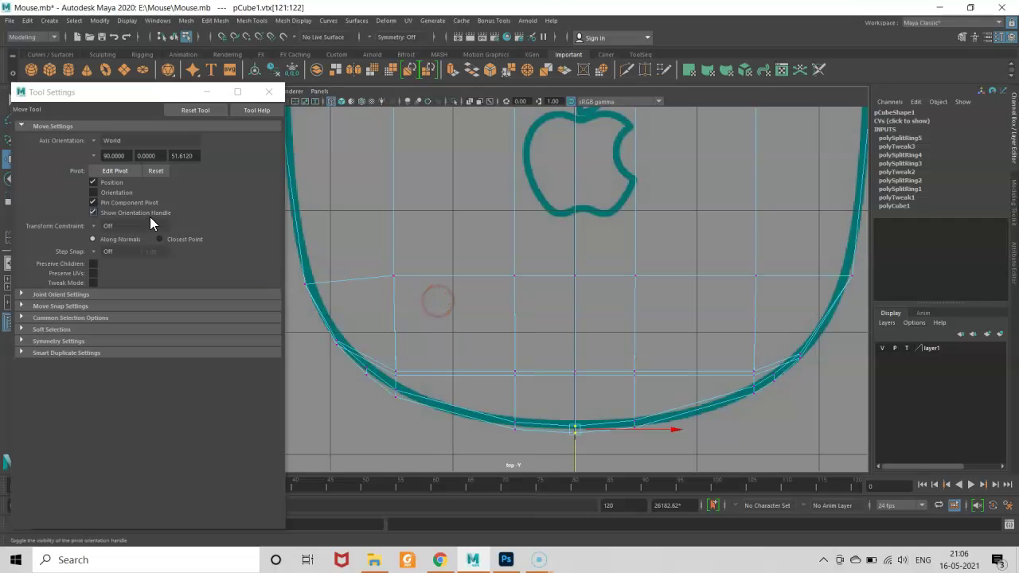
right_click(531, 251)
click(514, 273)
right_drag(514, 272, 121, 232)
click(503, 224)
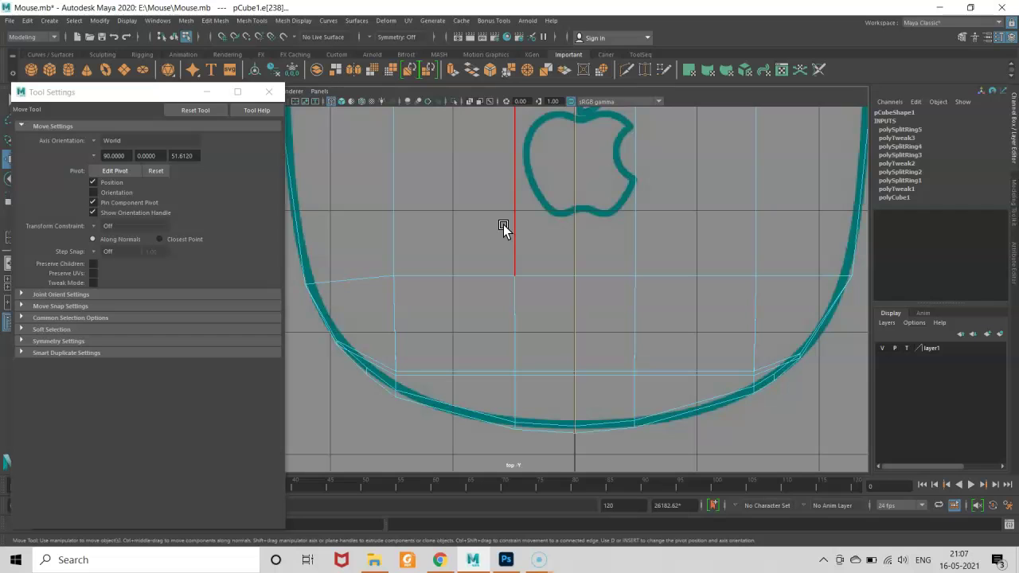
click(503, 225)
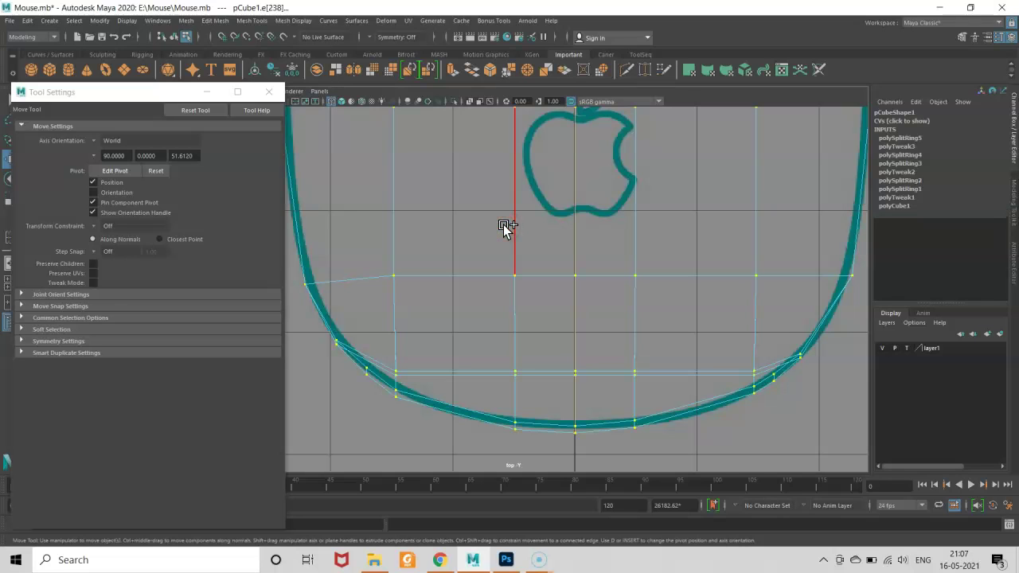
mouse_move(509, 228)
right_down()
mouse_move(515, 235)
mouse_move(507, 229)
right_up()
click(518, 241)
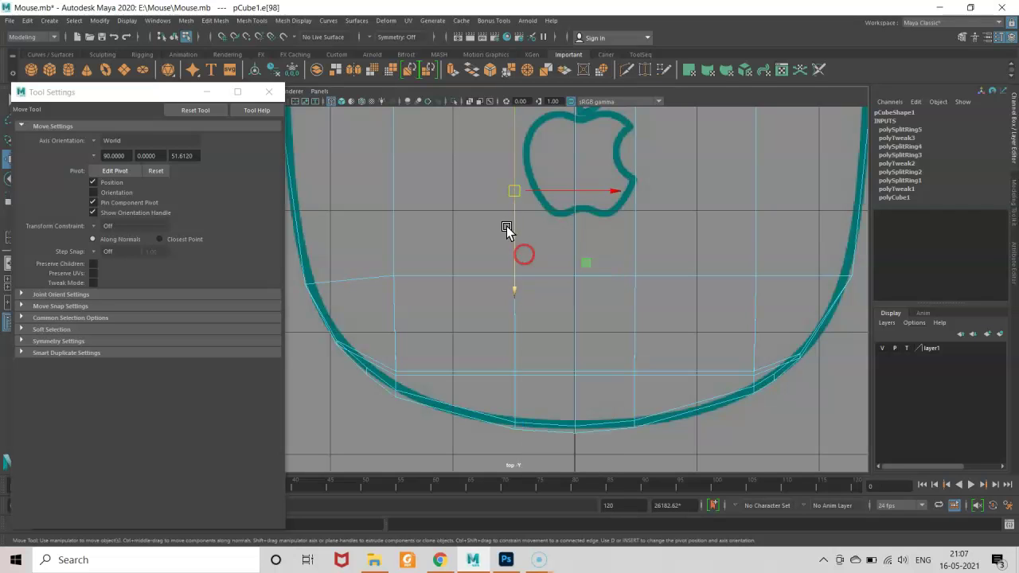
click(542, 277)
shift+right_drag(542, 277, 585, 356)
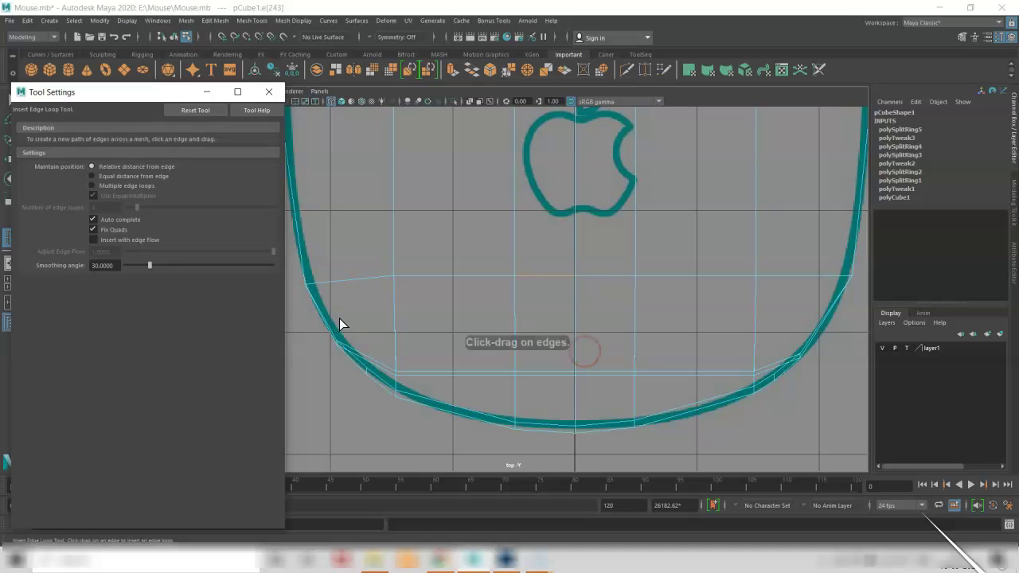
- Add two horizontal edge loops near the bottom, undoing one misplaced loop
click(395, 310)
alt+middle_drag(460, 276, 491, 402)
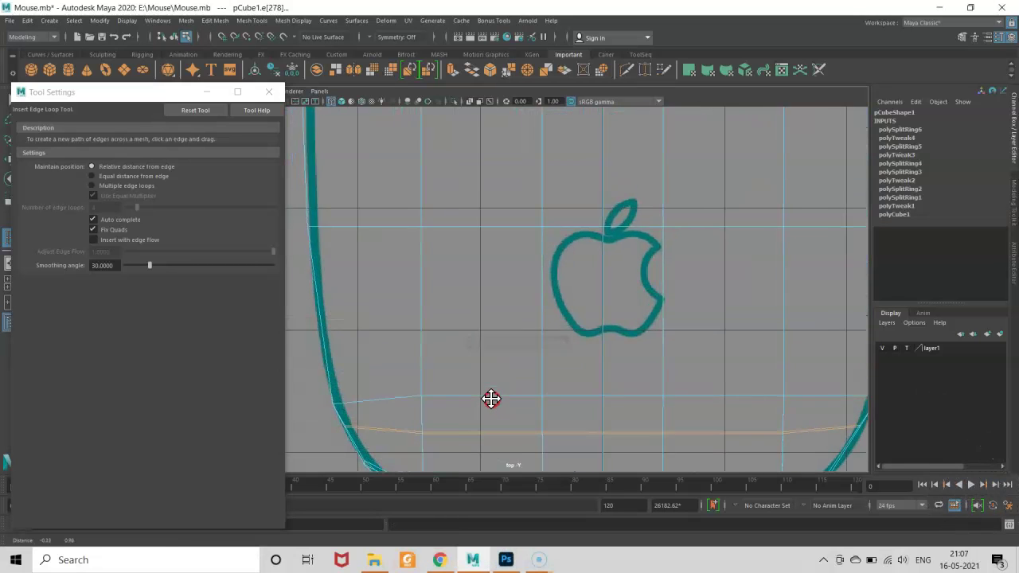
click(422, 336)
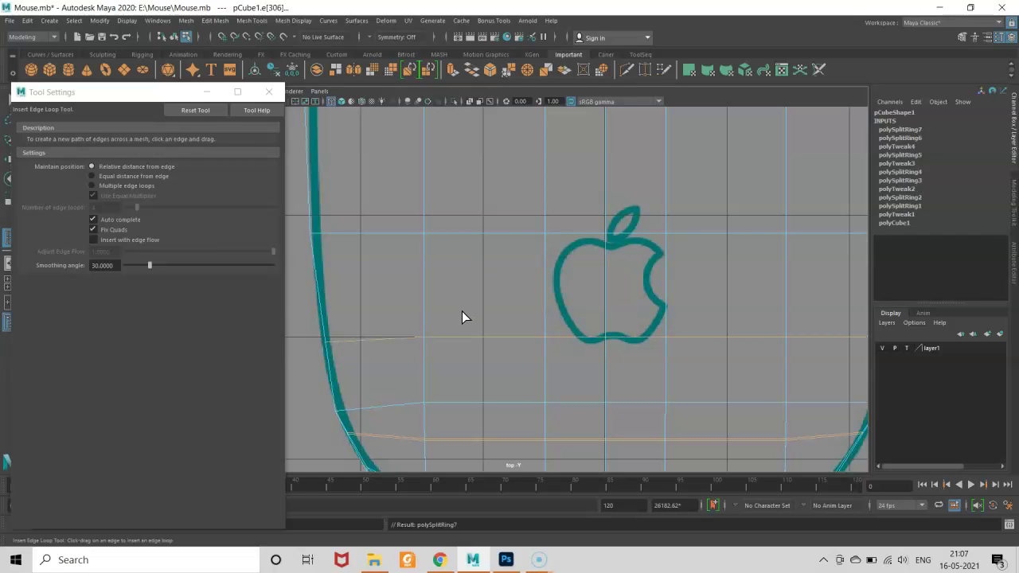
key(ctrl+z)
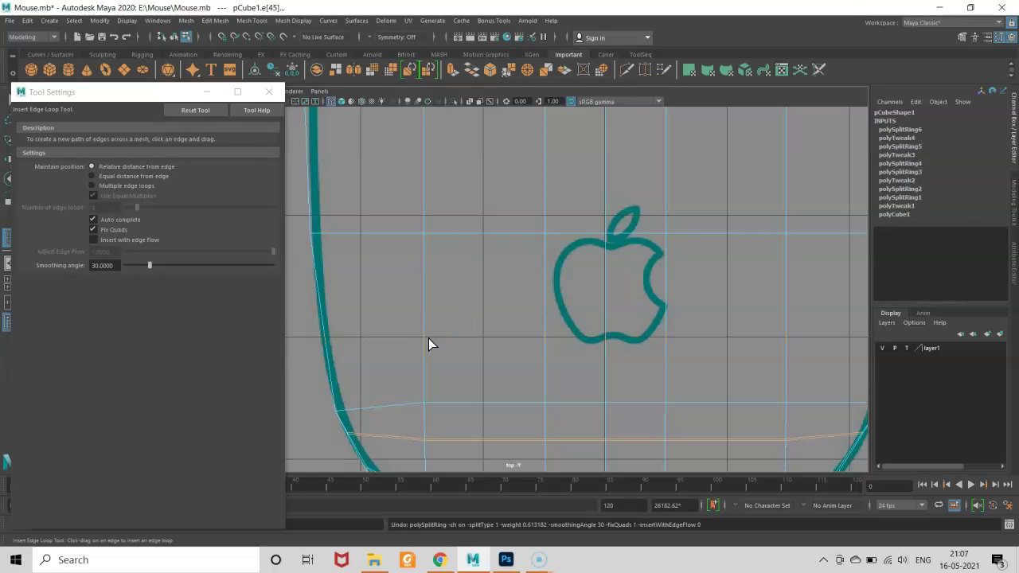
click(422, 337)
drag(421, 340, 434, 330)
alt+middle_drag(433, 330, 482, 426)
- Zoom to review the new loops and switch back to the Move Tool for vertex editing
scroll(471, 333, up, 2)
scroll(478, 348, down, 3)
scroll(455, 231, down, 2)
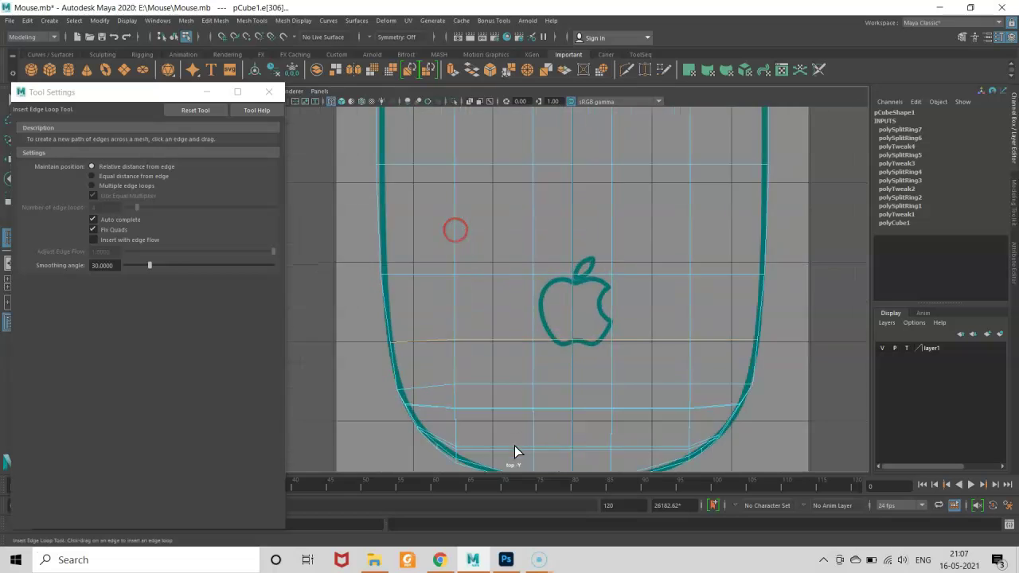
scroll(530, 241, up, 2)
scroll(500, 344, up, 2)
scroll(598, 308, up, 2)
scroll(616, 306, up, 1)
scroll(616, 309, up, 2)
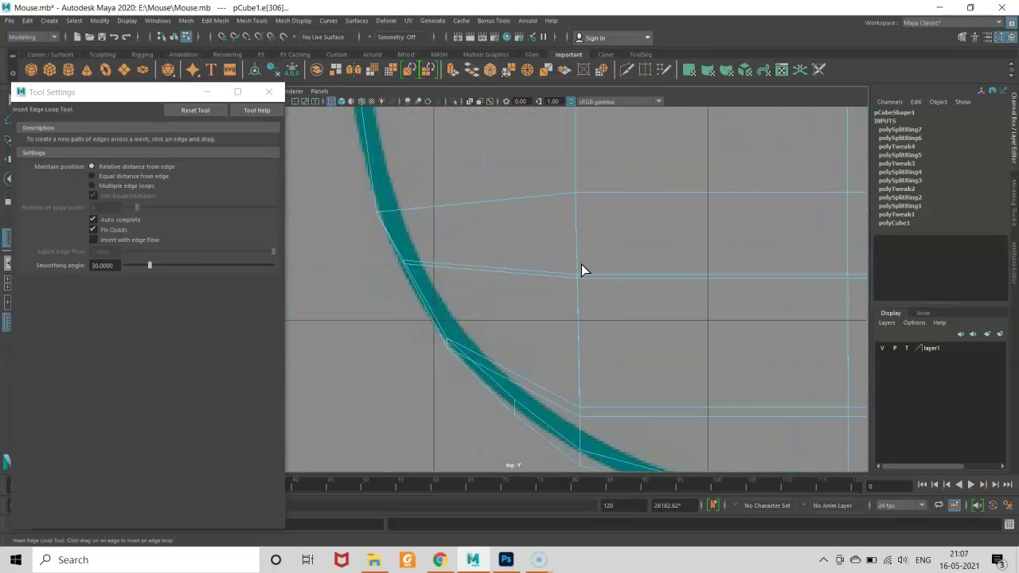
key(w)
mouse_move(582, 266)
right_down()
mouse_move(497, 270)
mouse_move(342, 249)
right_up()
- Slide the vertices where the new loops meet the lower-right curve onto the teal outline
mouse_move(391, 270)
mouse_down()
mouse_move(414, 258)
mouse_move(401, 286)
mouse_up()
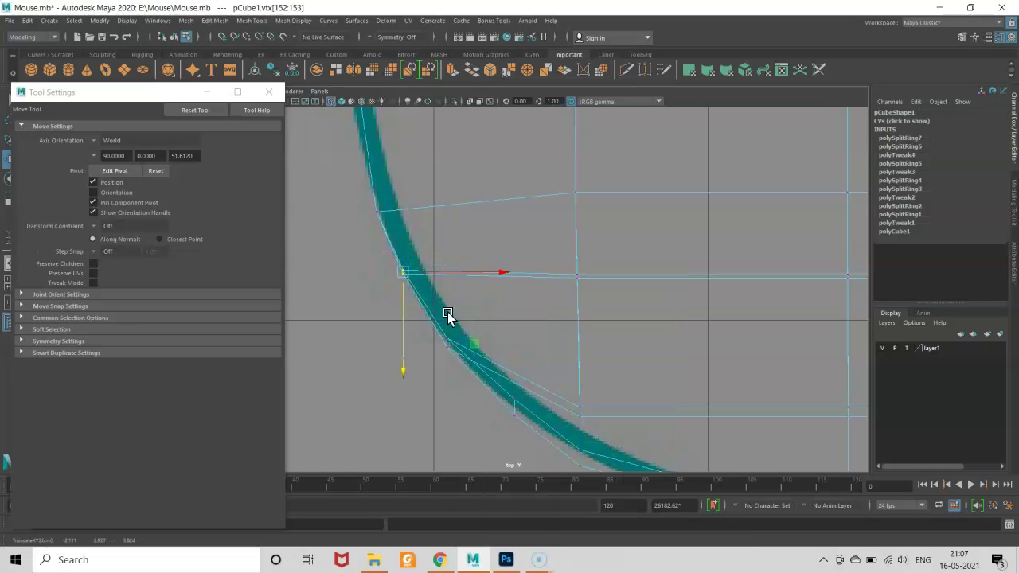
scroll(525, 339, down, 3)
scroll(525, 344, up, 2)
scroll(525, 344, up, 2)
scroll(478, 344, up, 2)
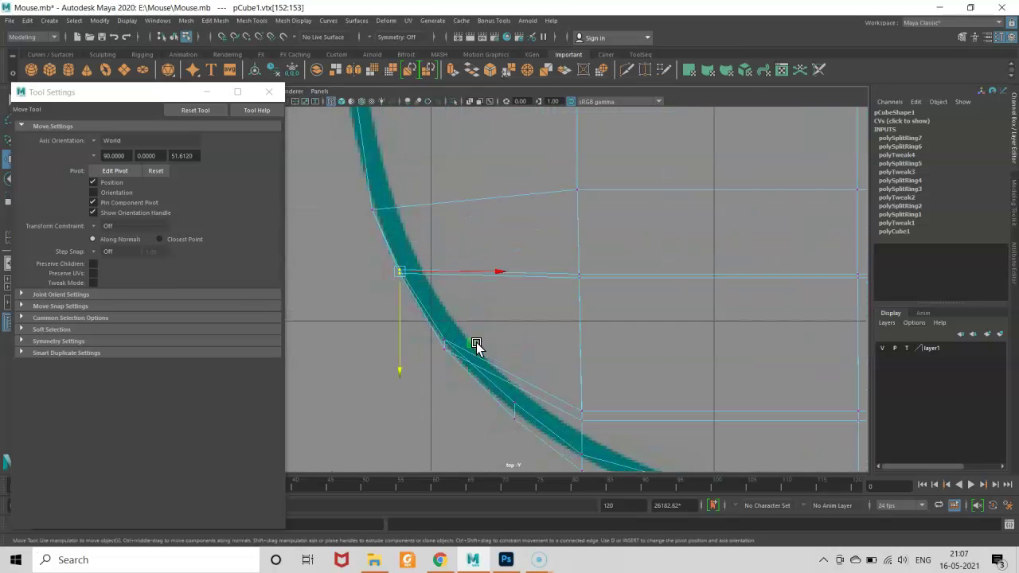
drag(437, 330, 438, 333)
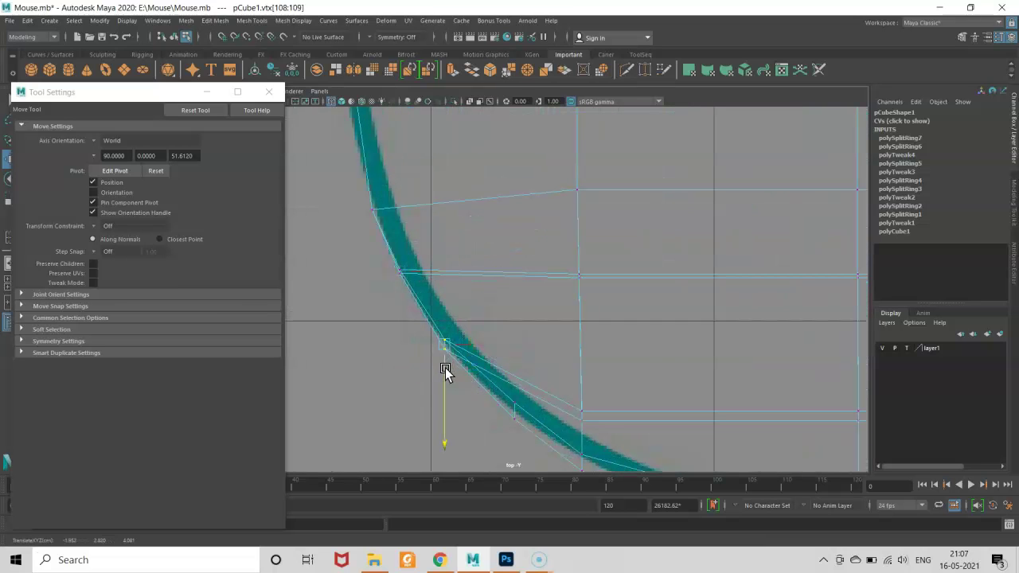
scroll(632, 350, up, 3)
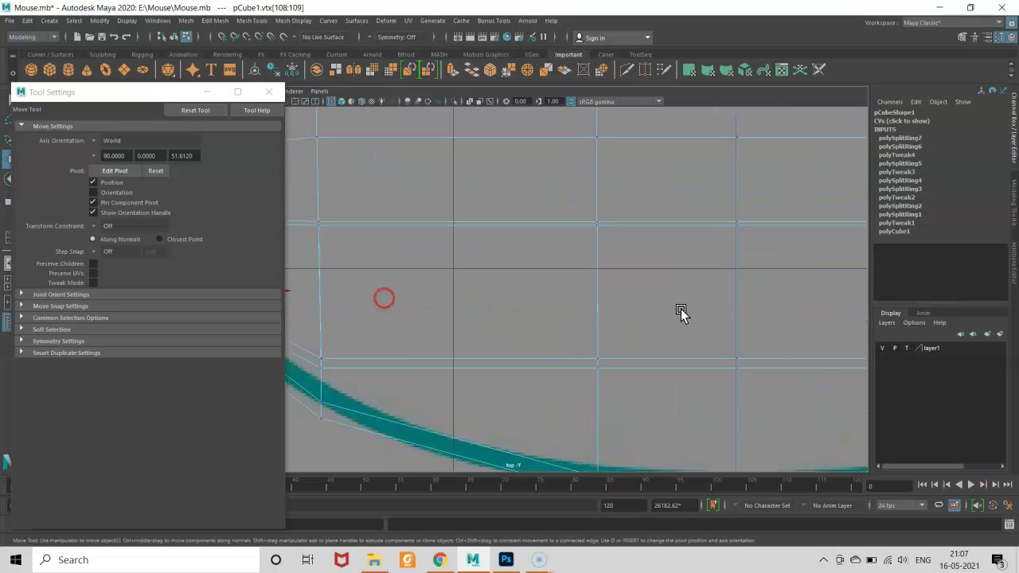
scroll(489, 359, down, 5)
scroll(433, 344, up, 5)
scroll(433, 344, down, 5)
scroll(519, 367, up, 2)
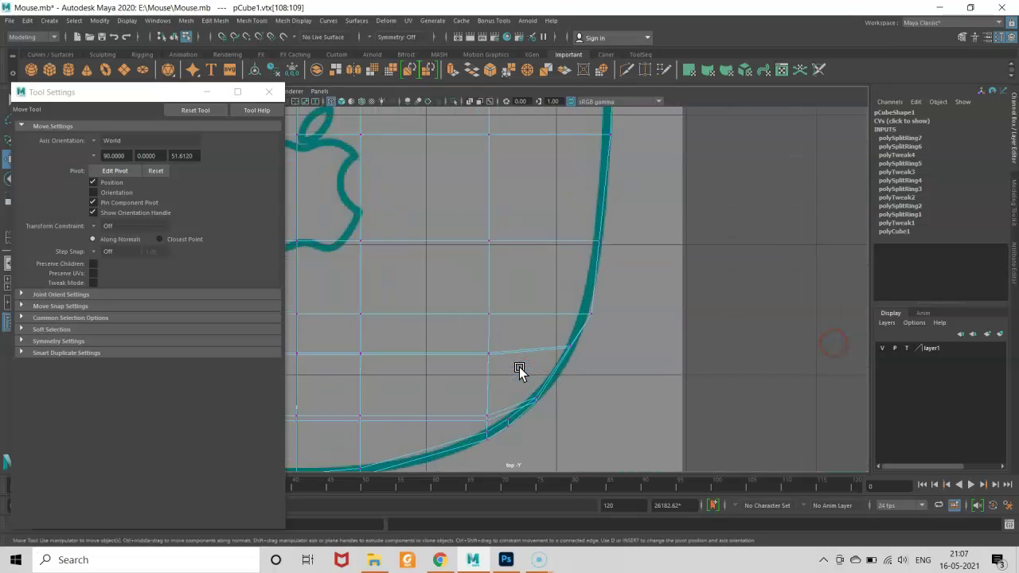
scroll(621, 368, up, 2)
drag(616, 309, 637, 330)
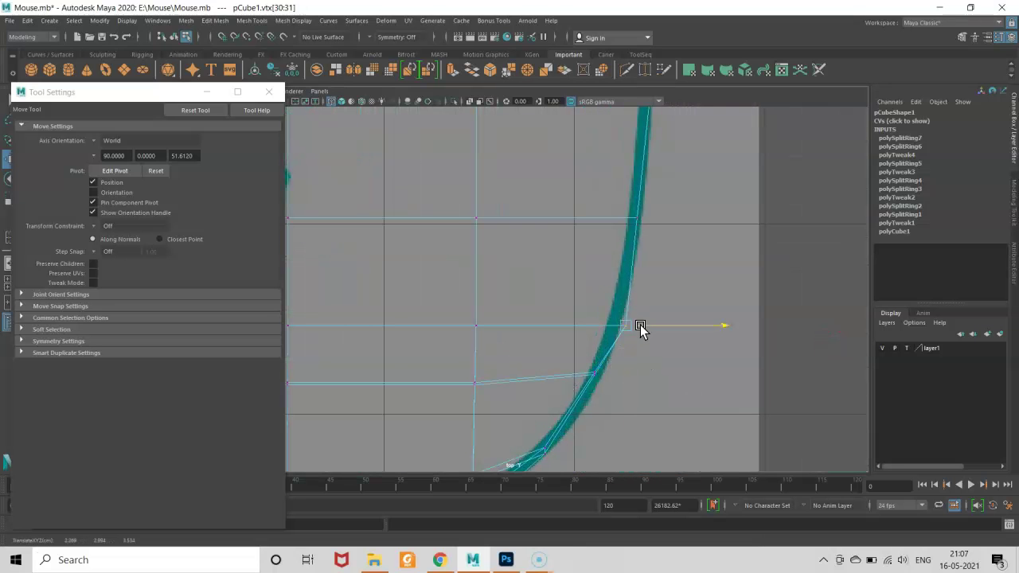
drag(569, 364, 618, 389)
middle_drag(617, 389, 635, 377)
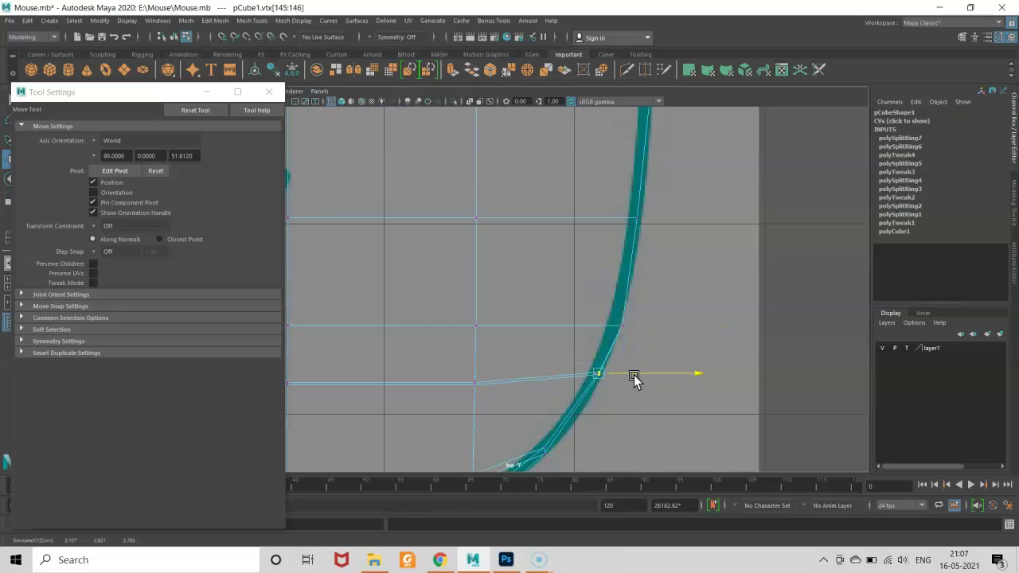
drag(610, 403, 601, 421)
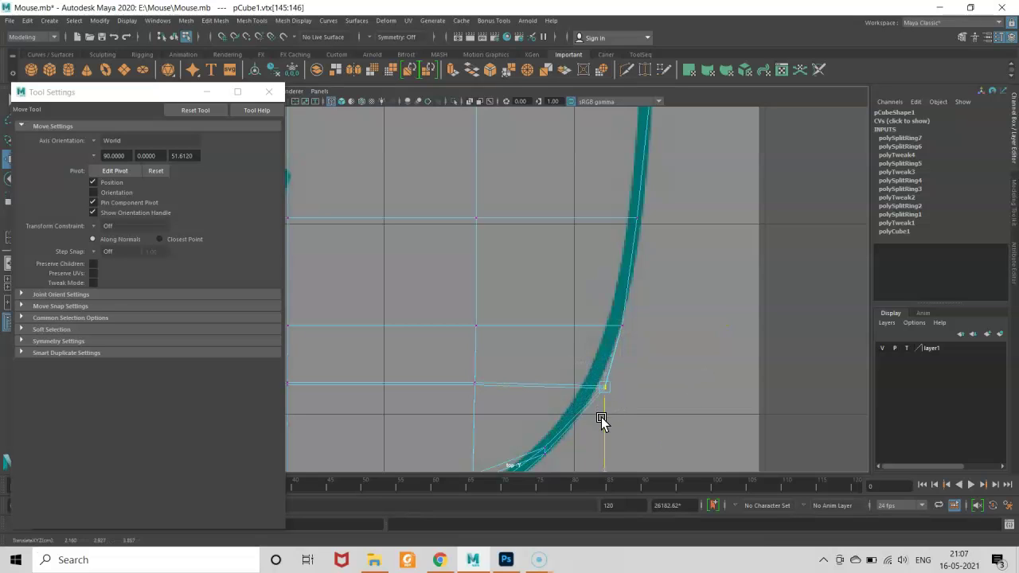
- Move the upper right-side vertex down to straighten the side along the outline
scroll(616, 387, down, 5)
alt+middle_drag(629, 255, 644, 418)
scroll(644, 418, up, 2)
scroll(616, 367, up, 4)
scroll(656, 327, down, 1)
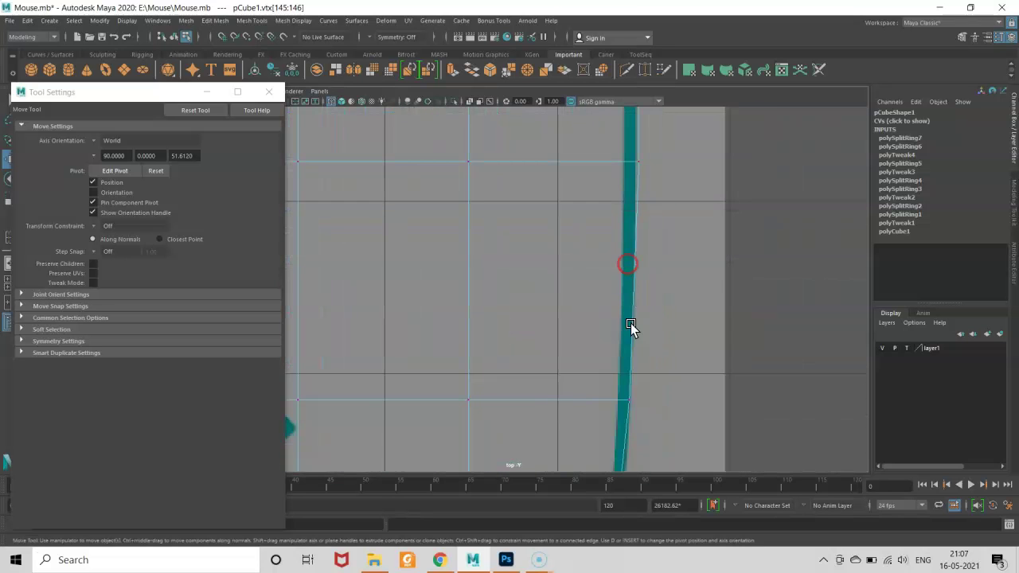
scroll(631, 323, down, 1)
scroll(618, 258, down, 3)
scroll(587, 350, up, 2)
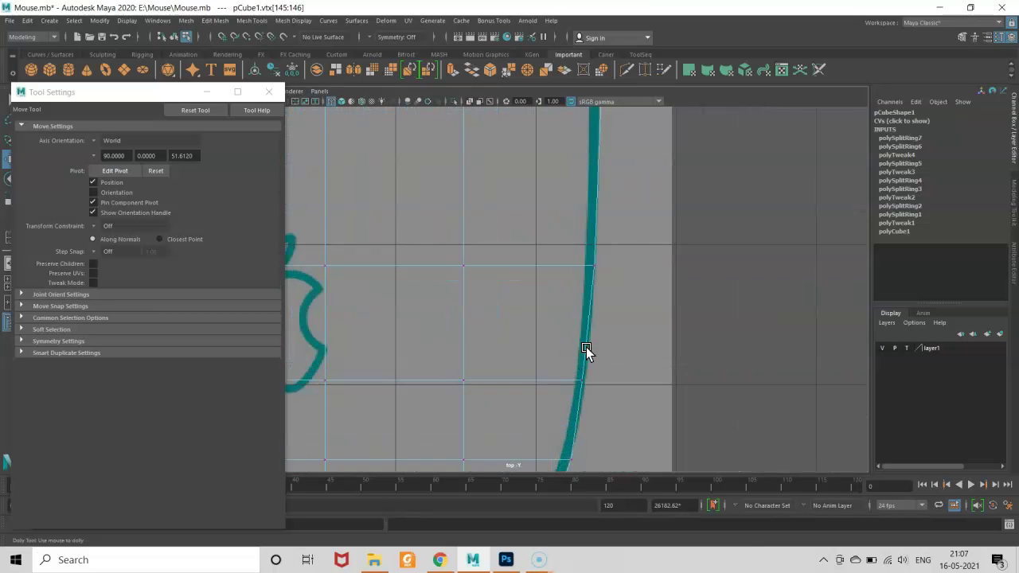
scroll(586, 347, up, 2)
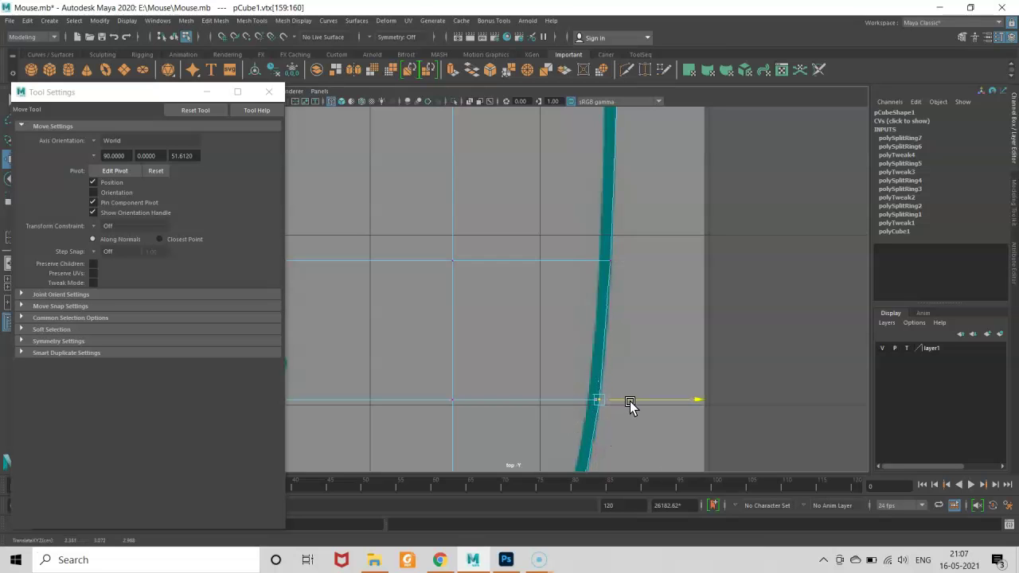
click(626, 258)
drag(626, 258, 626, 305)
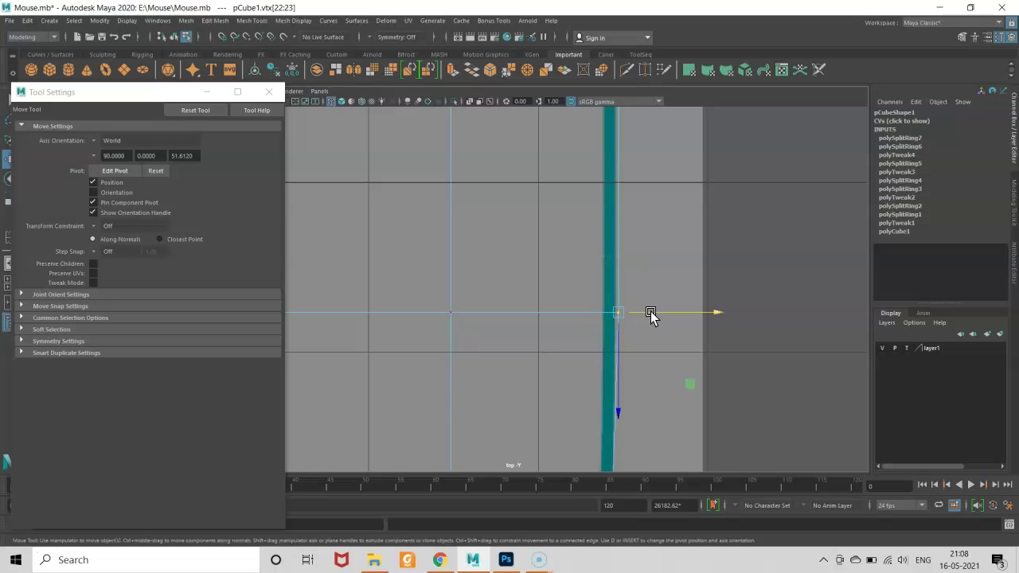
- Select the next vertex pairs along the right edge of the mesh
scroll(643, 273, down, 3)
scroll(547, 266, up, 1)
scroll(552, 334, up, 3)
scroll(564, 344, up, 1)
scroll(564, 344, up, 1)
drag(560, 346, 597, 364)
scroll(655, 339, down, 2)
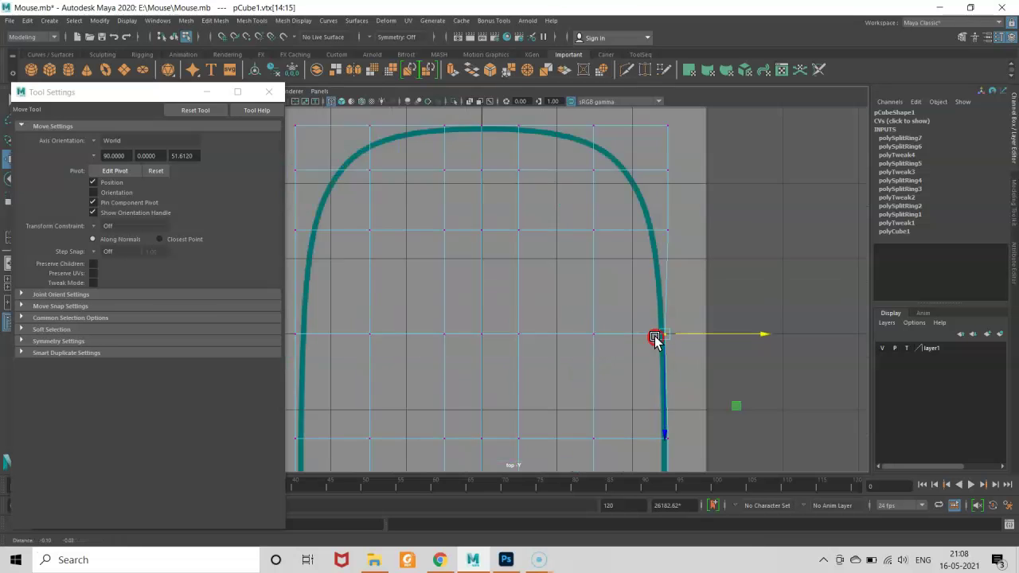
scroll(669, 326, down, 2)
scroll(619, 316, up, 3)
scroll(512, 248, up, 3)
scroll(522, 263, down, 2)
scroll(521, 231, down, 1)
scroll(510, 255, up, 1)
scroll(509, 264, up, 2)
scroll(514, 271, down, 2)
scroll(508, 256, up, 2)
click(546, 291)
- Nudge the side vertex pairs onto the teal reference line
mouse_move(546, 295)
mouse_down()
mouse_move(521, 365)
mouse_move(557, 434)
mouse_up()
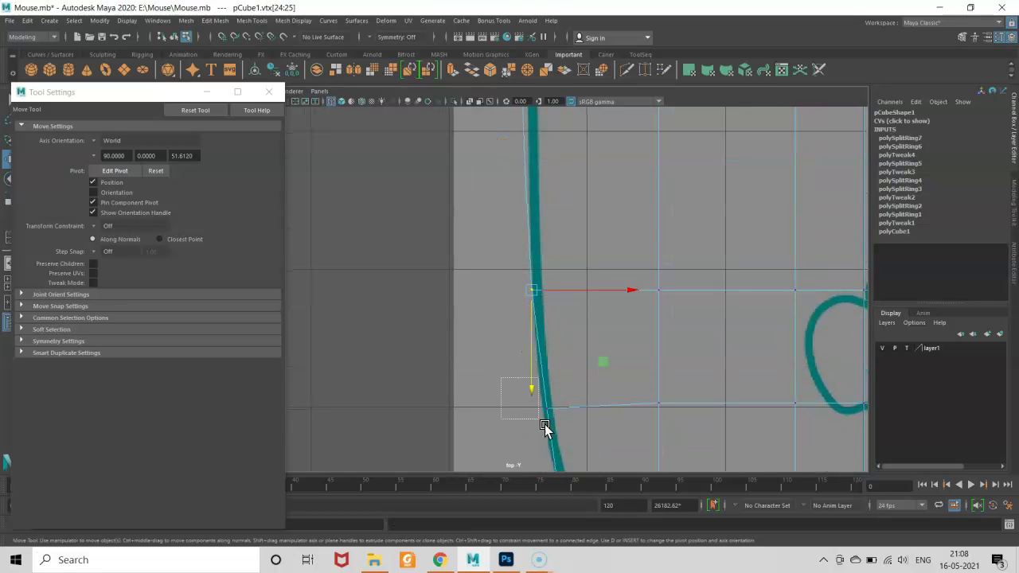
mouse_move(563, 410)
alt+right_down()
mouse_move(539, 227)
mouse_move(561, 402)
alt+right_up()
mouse_move(536, 268)
alt+right_down()
mouse_move(552, 411)
mouse_move(470, 277)
alt+right_up()
drag(470, 277, 553, 355)
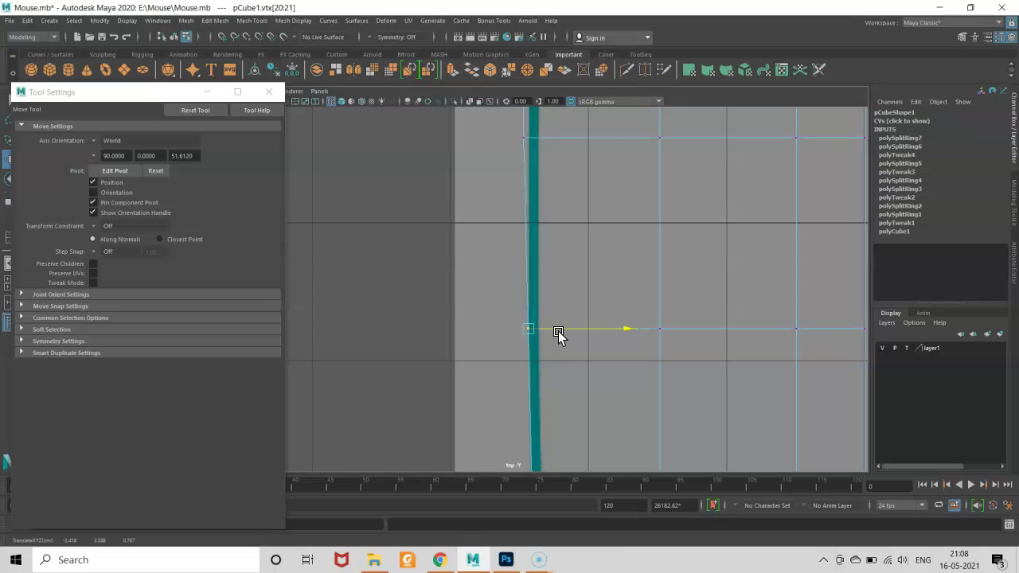
alt+middle_drag(543, 250, 533, 416)
drag(494, 288, 543, 367)
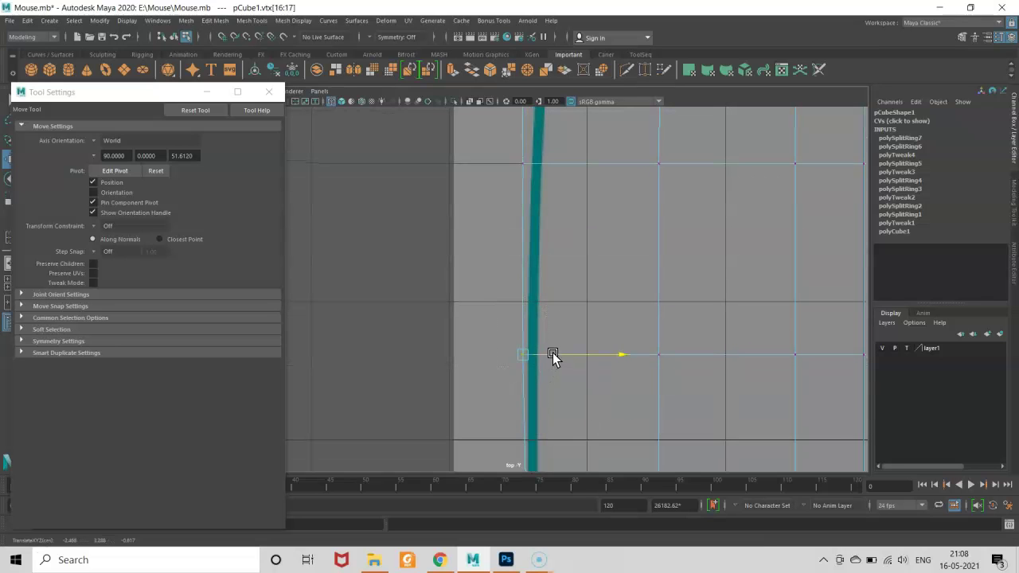
- Pull the vertex pairs around the upper bend inward to match the curved outline
alt+middle_drag(541, 359, 541, 410)
drag(503, 333, 548, 358)
alt+middle_drag(539, 321, 532, 381)
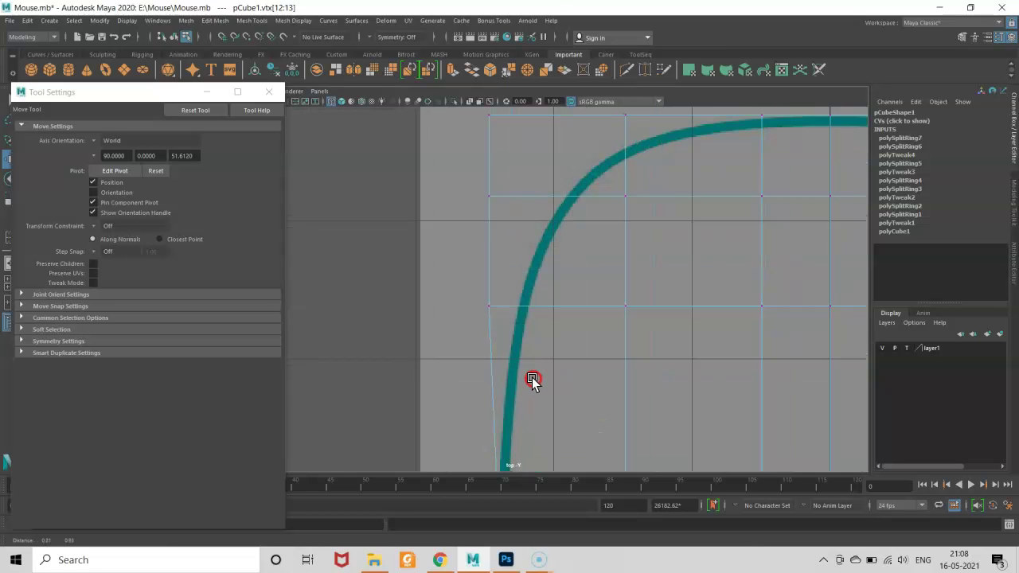
drag(476, 304, 548, 338)
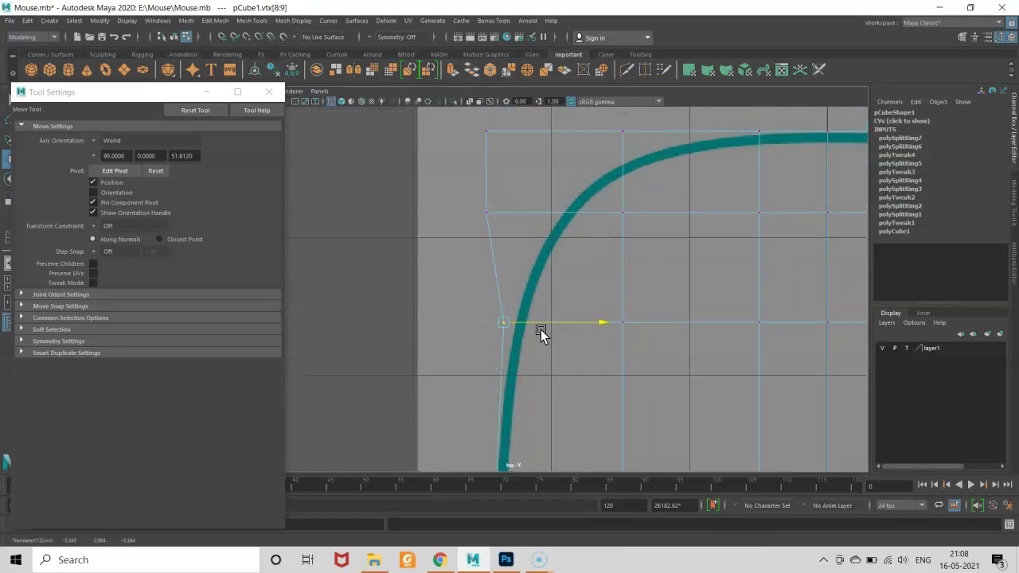
scroll(552, 340, down, 4)
alt+middle_drag(597, 341, 514, 335)
mouse_move(712, 294)
mouse_down()
mouse_move(755, 311)
mouse_move(752, 299)
mouse_up()
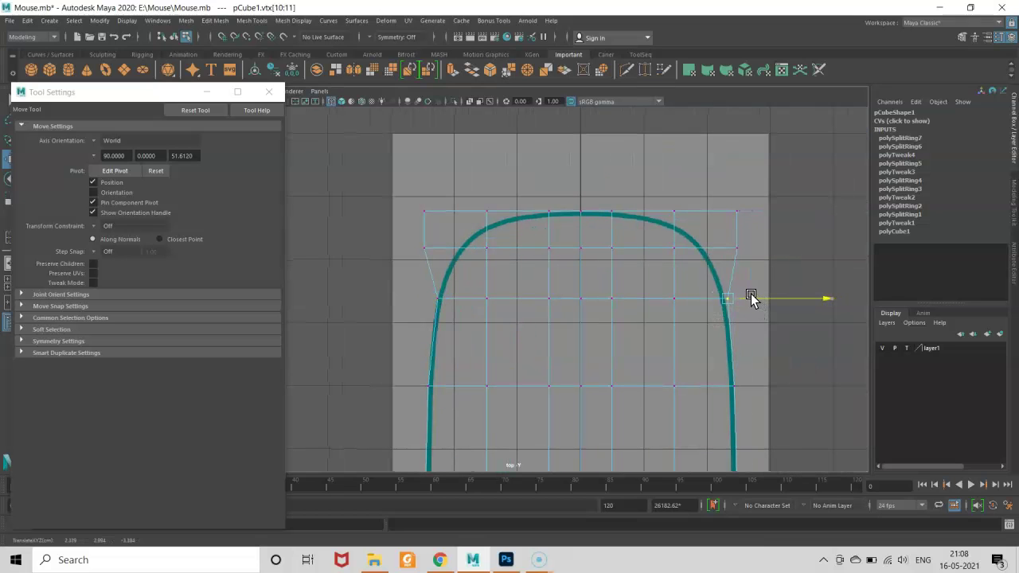
scroll(752, 297, up, 2)
mouse_move(749, 307)
alt+middle_down()
mouse_move(615, 343)
mouse_move(643, 273)
alt+middle_up()
mouse_move(644, 273)
mouse_down()
mouse_move(712, 301)
mouse_move(681, 288)
mouse_up()
- Move the top-right corner vertex left toward the outline and select the vertex pair below it
click(676, 287)
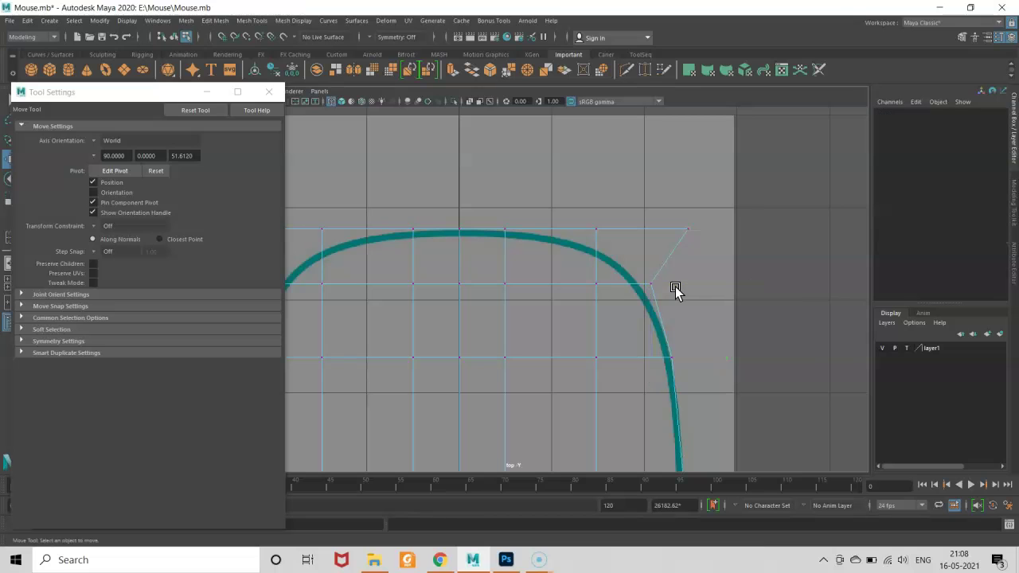
key(ctrl+z)
click(685, 276)
key(ctrl+z)
mouse_move(678, 288)
mouse_down()
mouse_move(644, 311)
mouse_move(677, 298)
mouse_up()
click(688, 230)
mouse_move(708, 231)
mouse_down()
mouse_move(630, 231)
mouse_move(618, 278)
mouse_move(648, 256)
mouse_move(623, 286)
mouse_up()
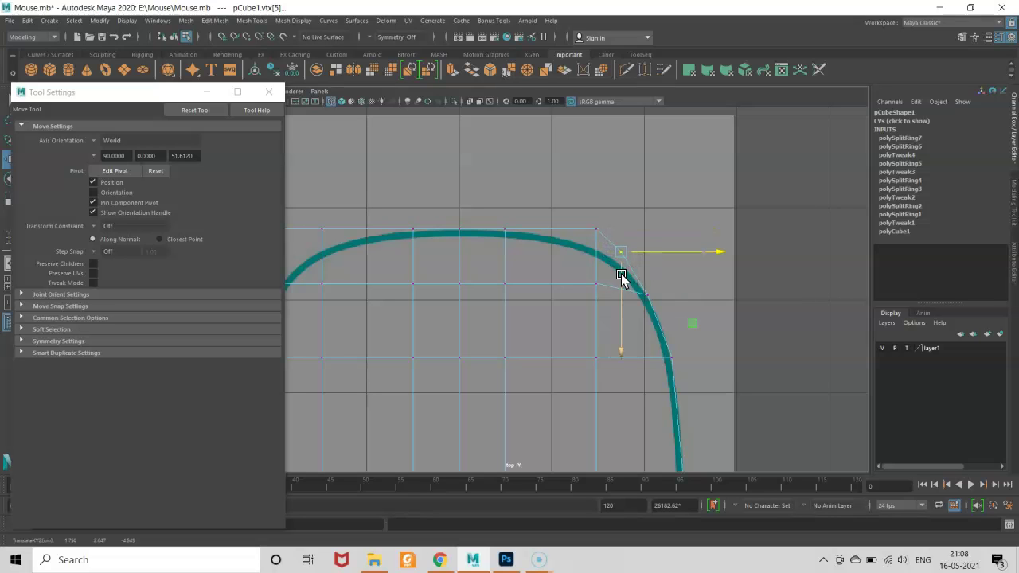
drag(585, 215, 605, 245)
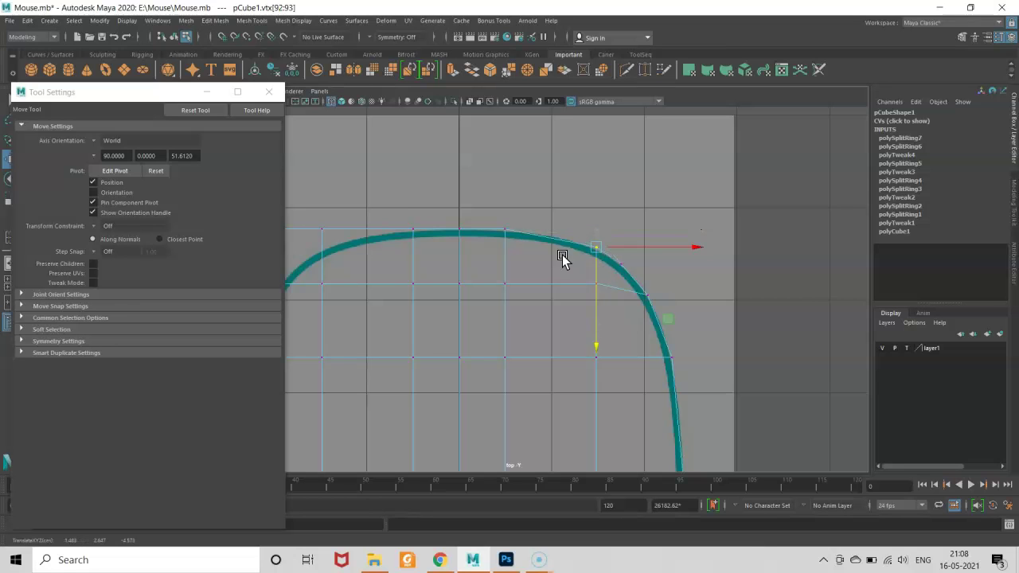
- Pull the left bend, top-left corner and left top-edge vertices onto the rounded top curve
scroll(637, 246, down, 3)
scroll(502, 218, up, 3)
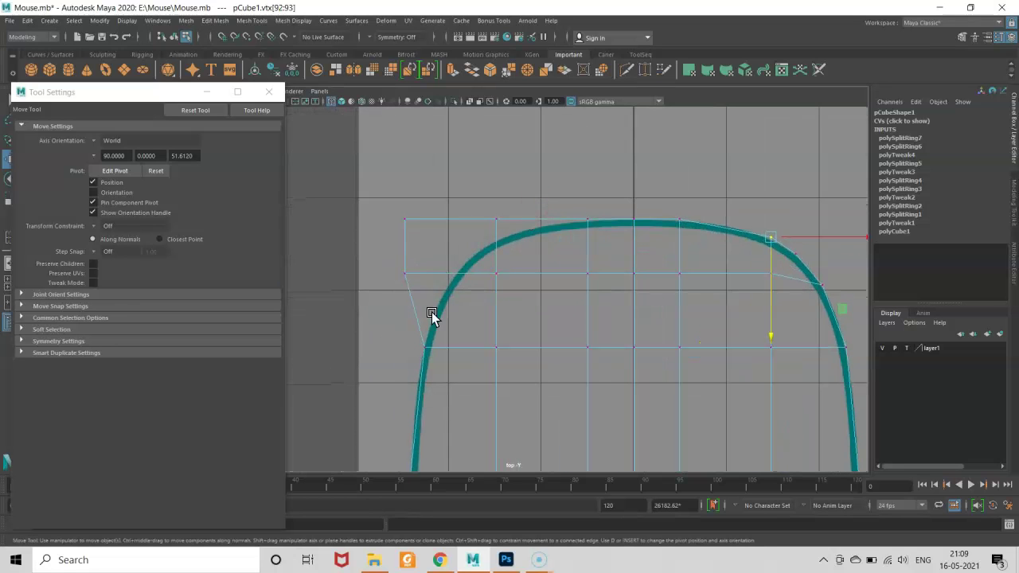
mouse_move(432, 315)
mouse_down()
mouse_move(398, 269)
mouse_move(450, 277)
mouse_move(437, 322)
mouse_up()
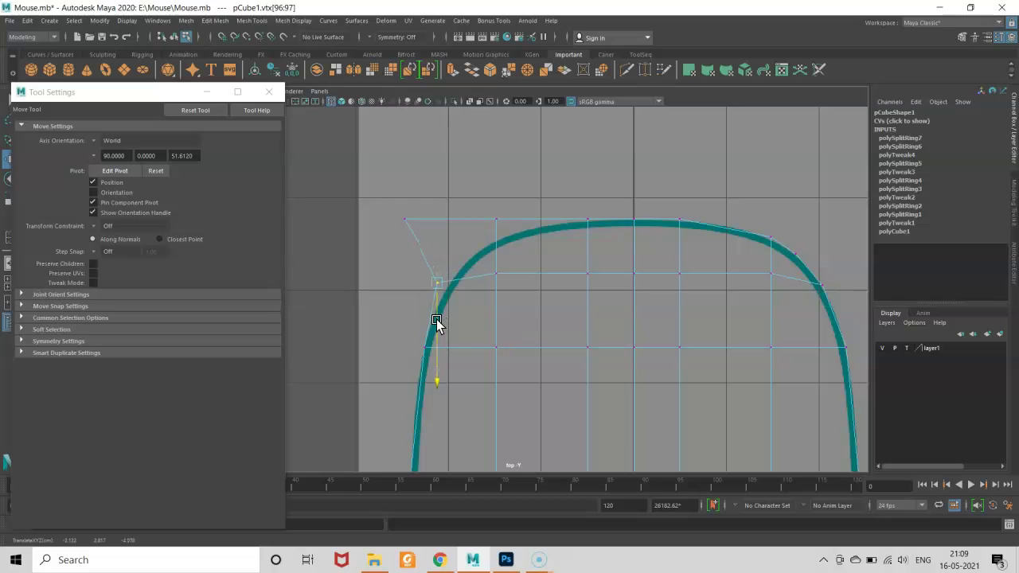
drag(465, 285, 473, 292)
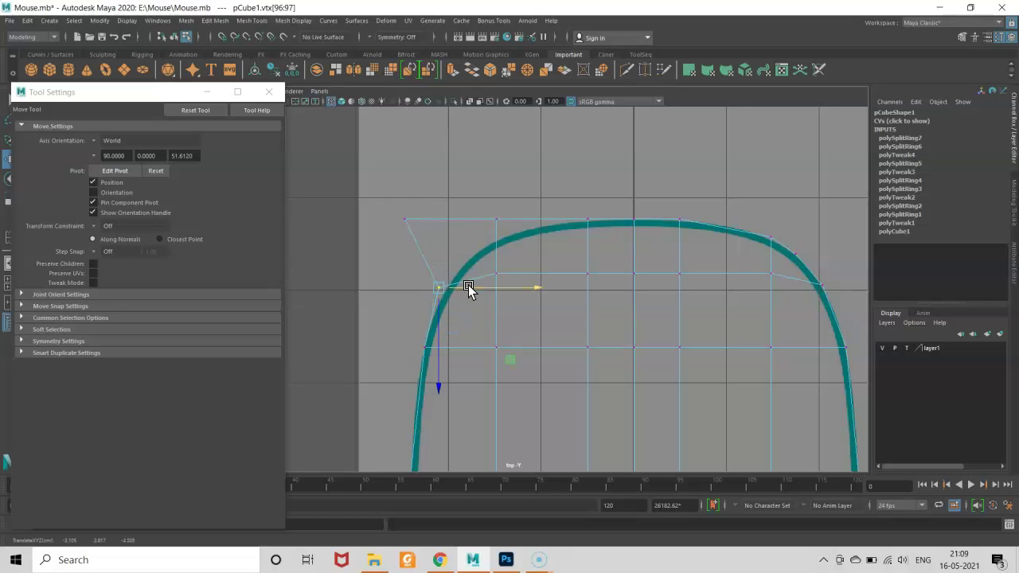
mouse_move(391, 212)
mouse_down()
mouse_move(439, 237)
mouse_move(489, 221)
mouse_move(472, 288)
mouse_up()
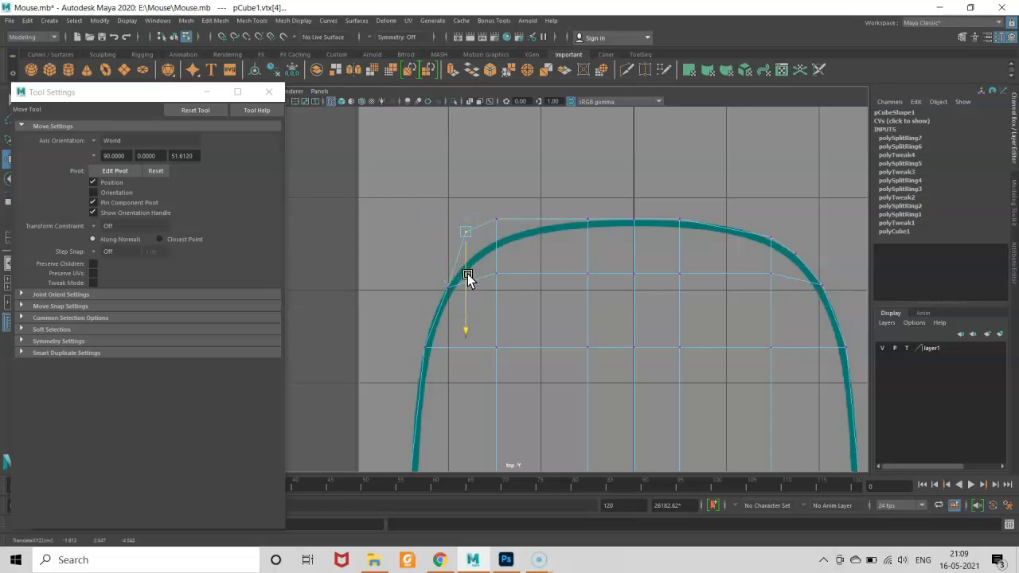
mouse_move(485, 216)
mouse_down()
mouse_move(502, 235)
mouse_move(502, 264)
mouse_move(467, 274)
mouse_move(482, 262)
mouse_up()
click(466, 257)
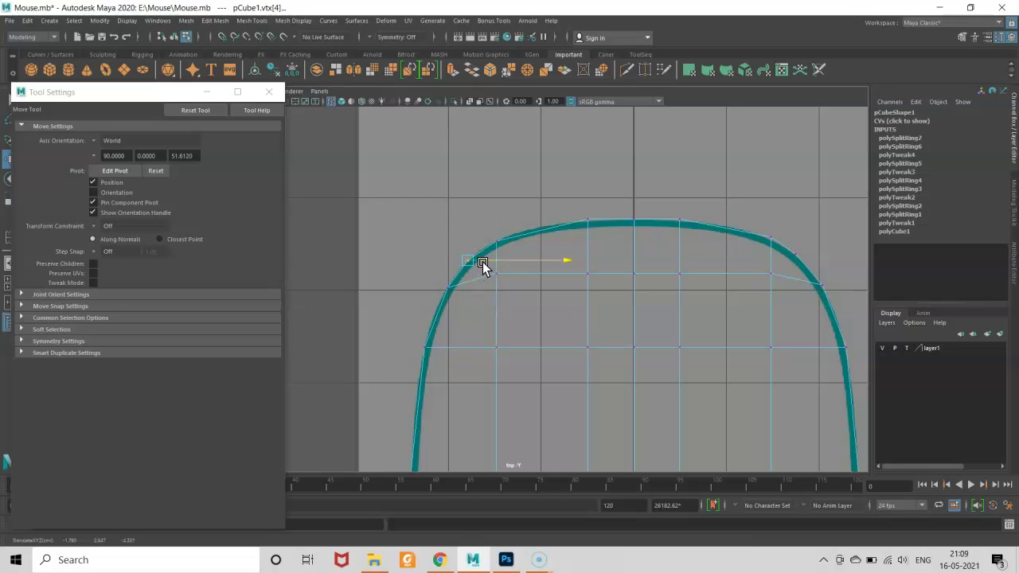
- Adjust the centre and right top-edge vertex pairs along one axis to follow the outline
drag(587, 196, 589, 240)
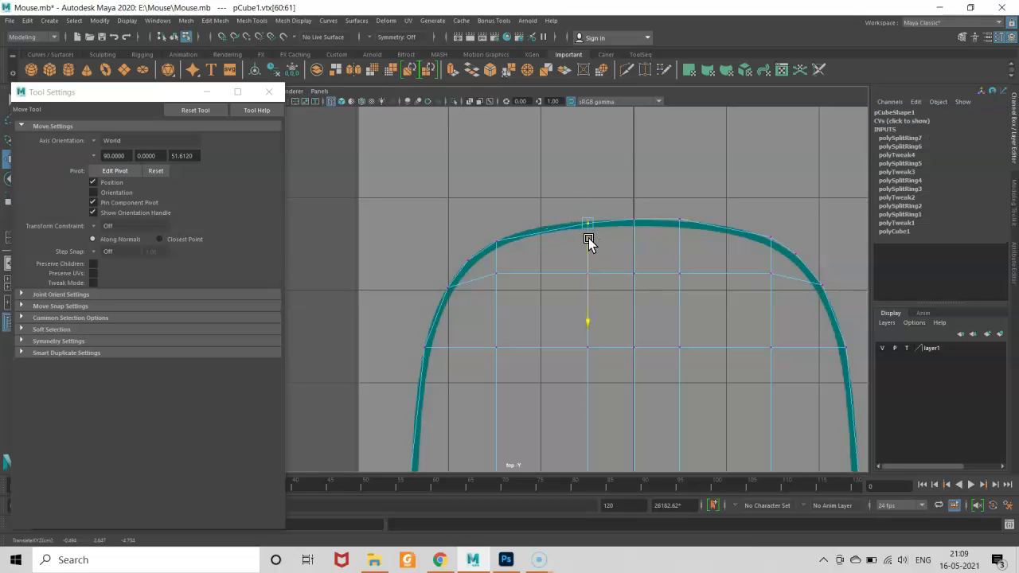
click(666, 198)
drag(665, 199, 690, 234)
click(680, 235)
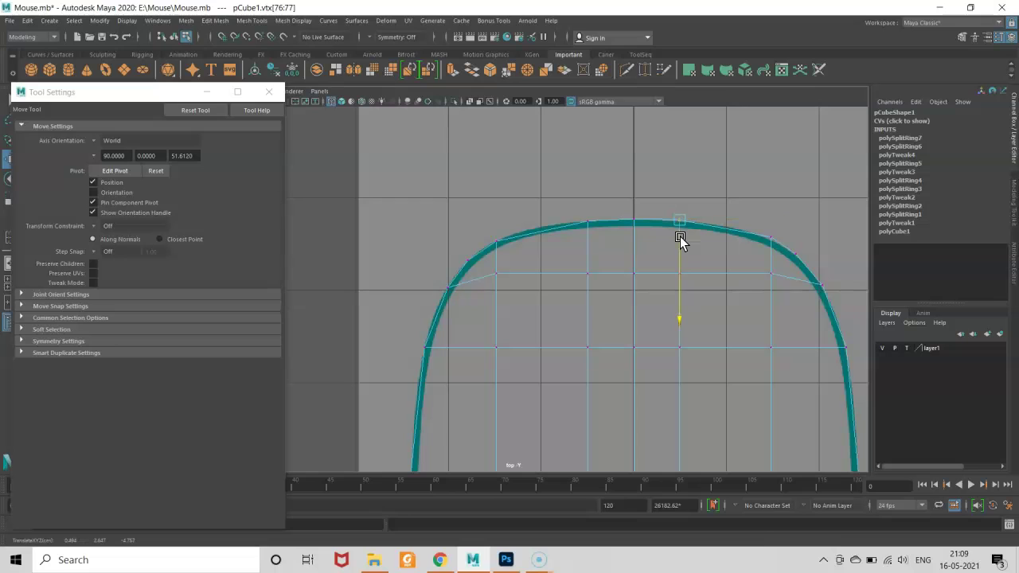
mouse_move(762, 200)
mouse_down()
mouse_move(771, 255)
mouse_move(799, 266)
mouse_up()
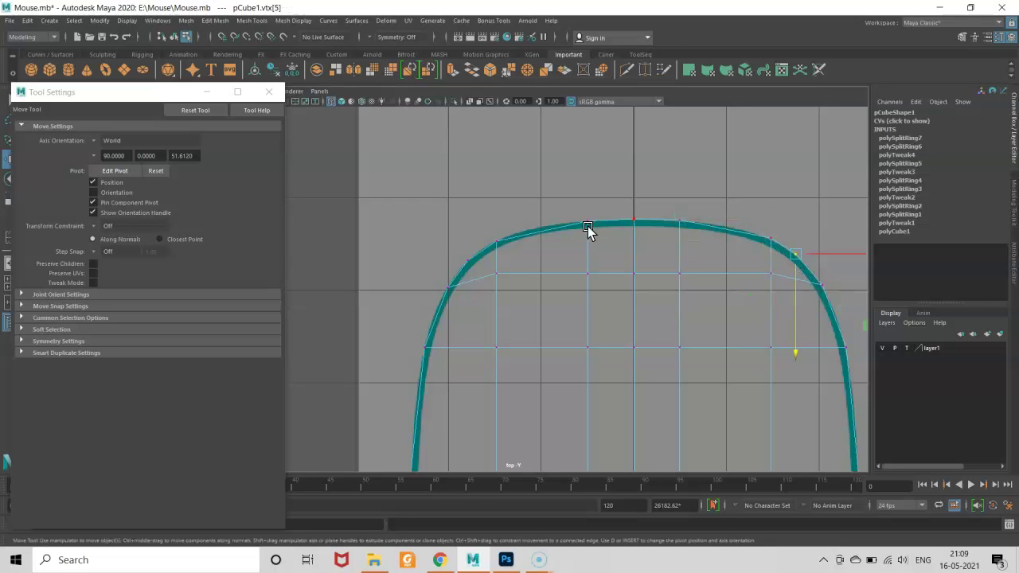
- Insert two new edge loops across the upper rounded end of the mouse mesh
right_click(546, 228)
mouse_move(529, 236)
right_down()
mouse_move(523, 215)
mouse_move(583, 311)
right_up()
click(538, 234)
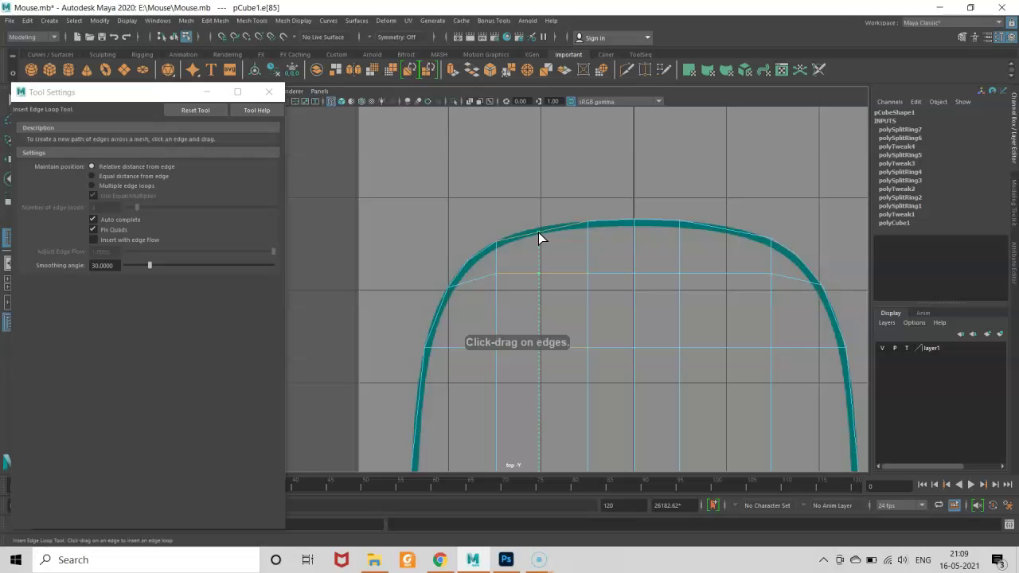
click(541, 233)
drag(730, 227, 727, 232)
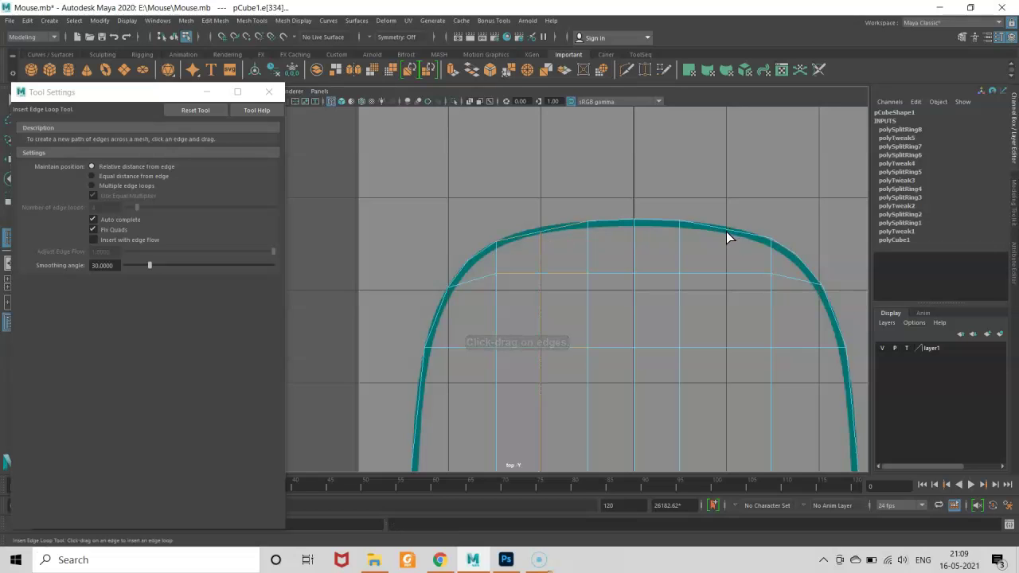
- Select the top-edge vertices of both new loops for moving onto the reference curve
key(w)
right_drag(722, 227, 531, 226)
right_click(646, 222)
click(646, 221)
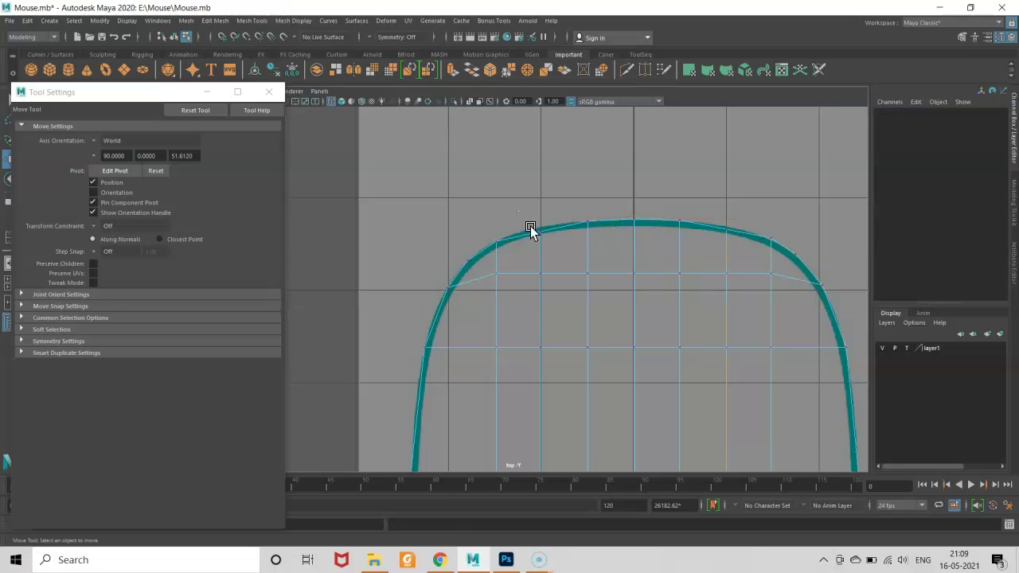
drag(530, 226, 546, 247)
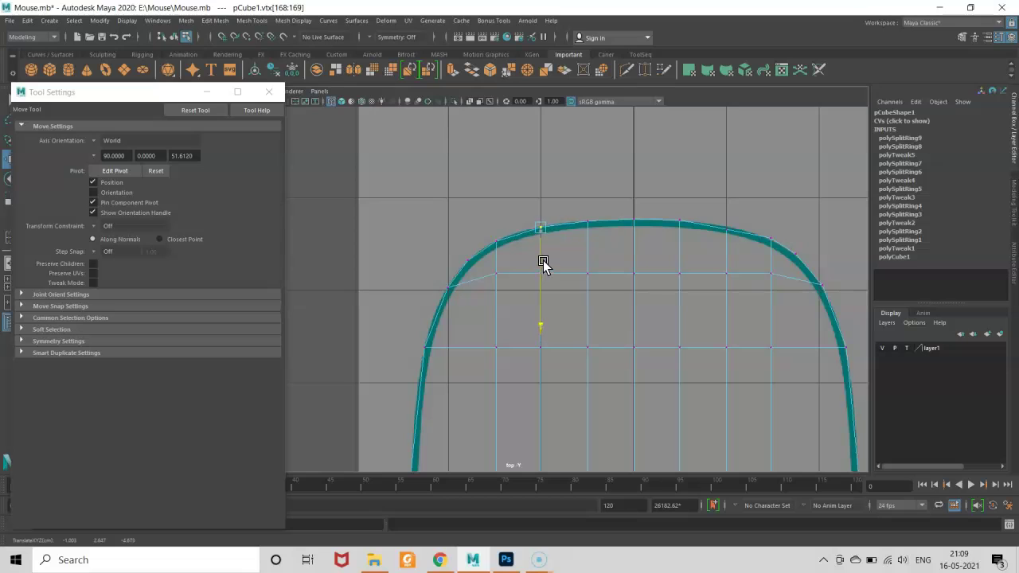
mouse_move(714, 212)
mouse_down()
mouse_move(729, 246)
mouse_move(697, 204)
mouse_up()
- Switch to the left side view with shaded display and zoom in on the mouse mesh
key(space)
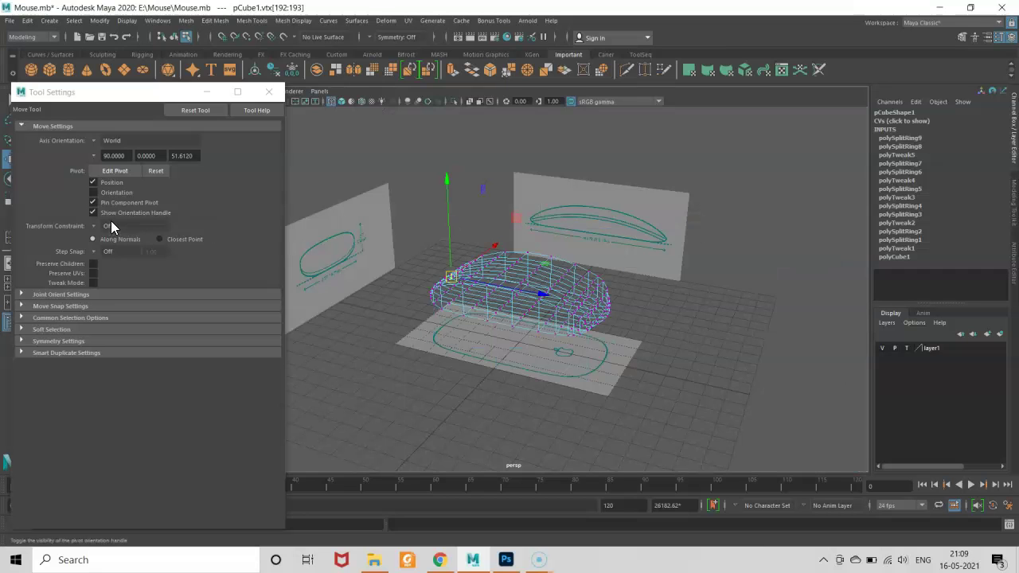
key(5)
key(space)
drag(537, 230, 505, 221)
key(space)
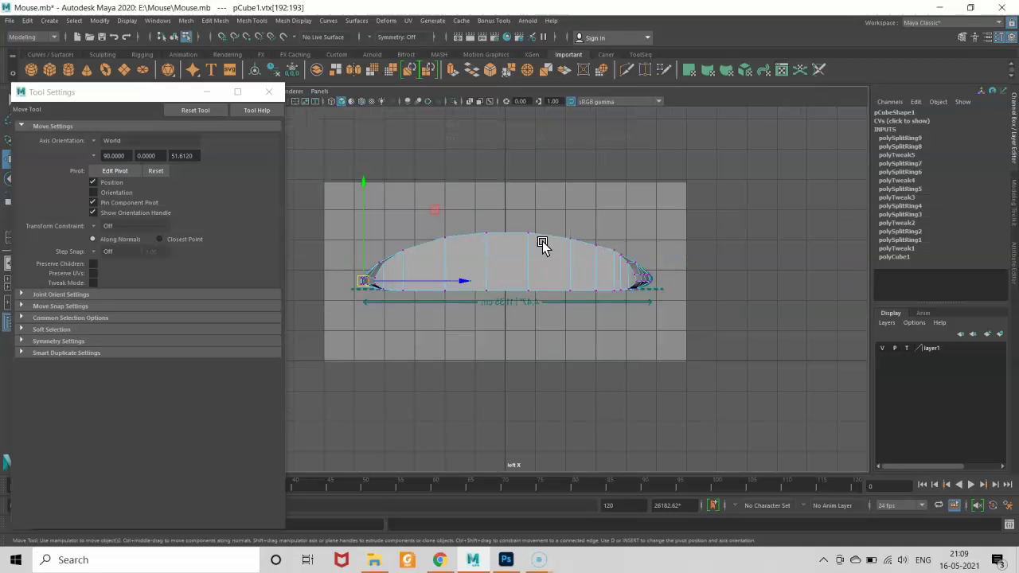
scroll(540, 242, up, 3)
scroll(540, 252, up, 3)
scroll(540, 252, up, 3)
key(super)
key(super)
click(550, 262)
scroll(510, 241, down, 2)
scroll(510, 241, down, 3)
scroll(510, 242, up, 2)
- Turn on wireframe, check the side reference image's attributes, and reselect the mouse mesh
key(4)
right_click(510, 242)
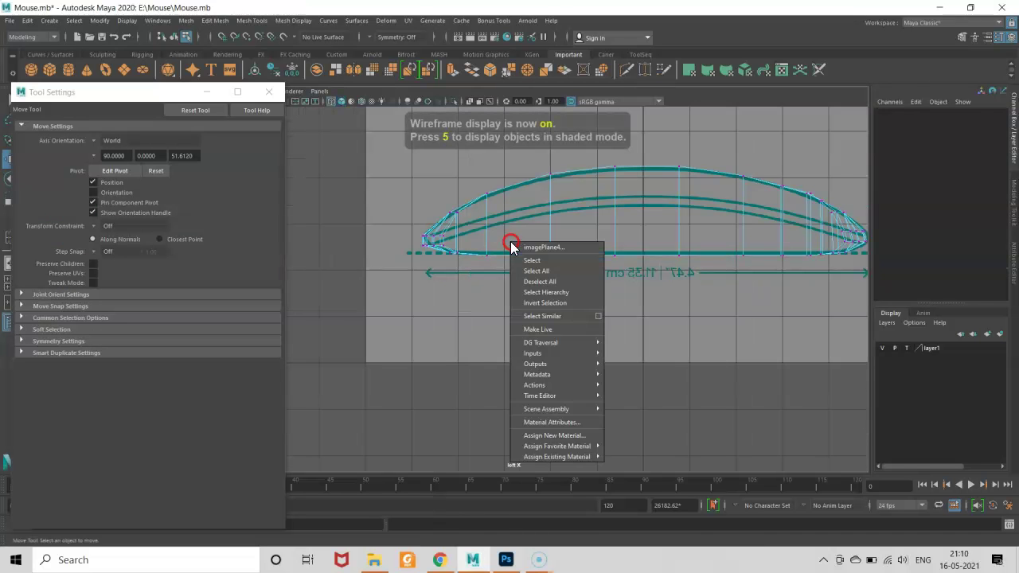
click(512, 247)
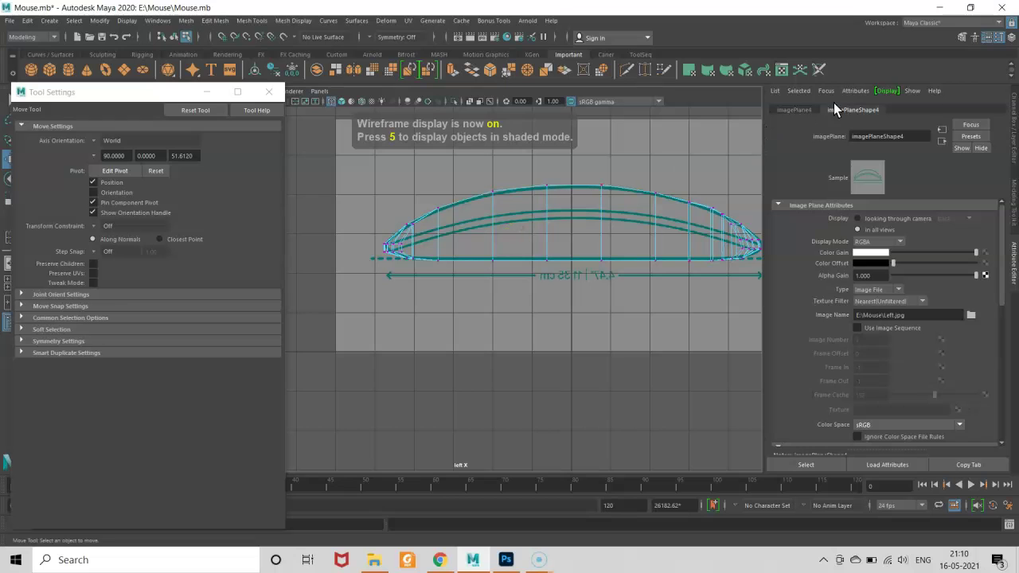
key(ctrl+a)
right_click(471, 215)
click(445, 201)
click(455, 209)
right_drag(451, 212, 488, 208)
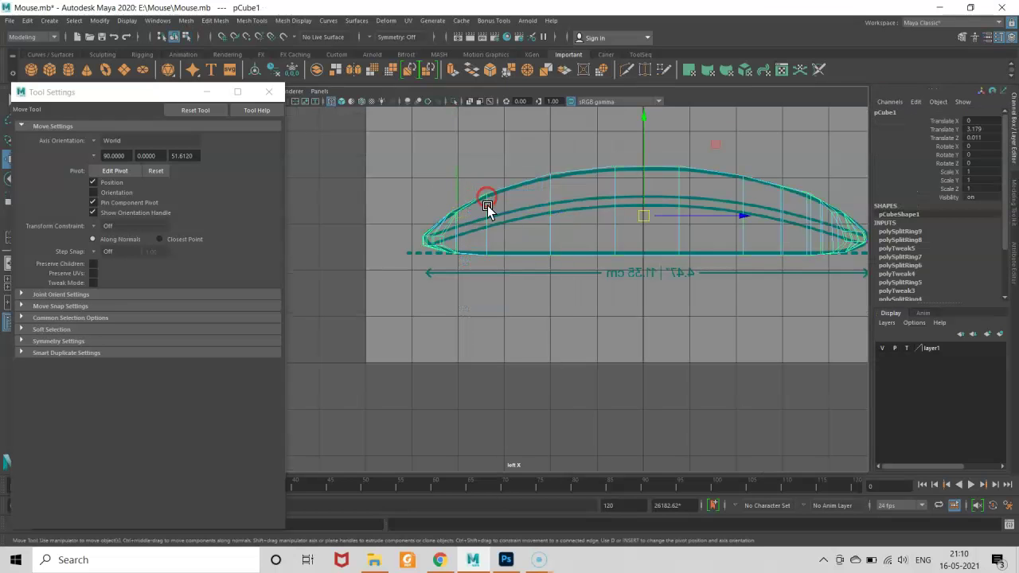
click(430, 172)
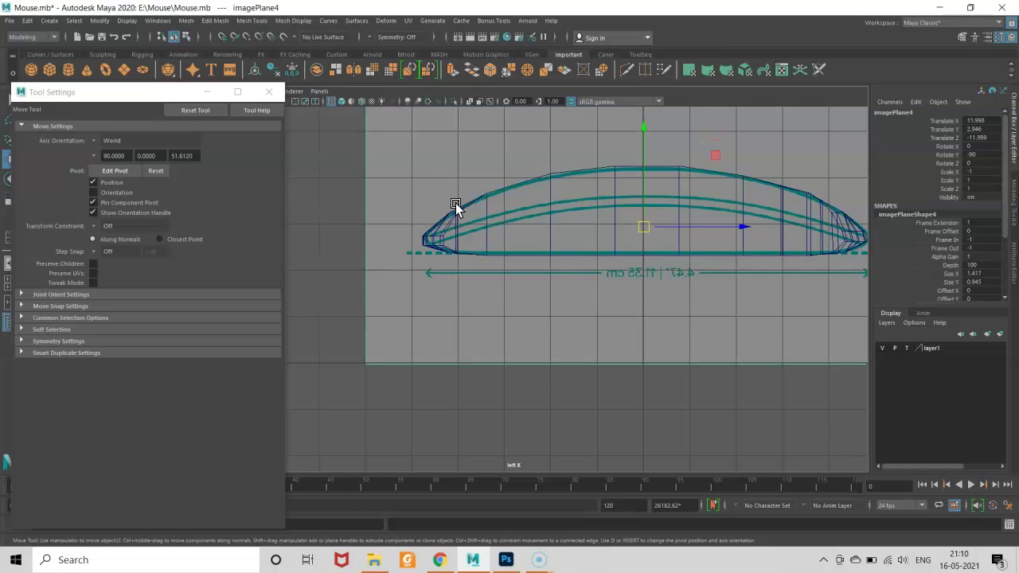
click(455, 203)
scroll(459, 212, up, 2)
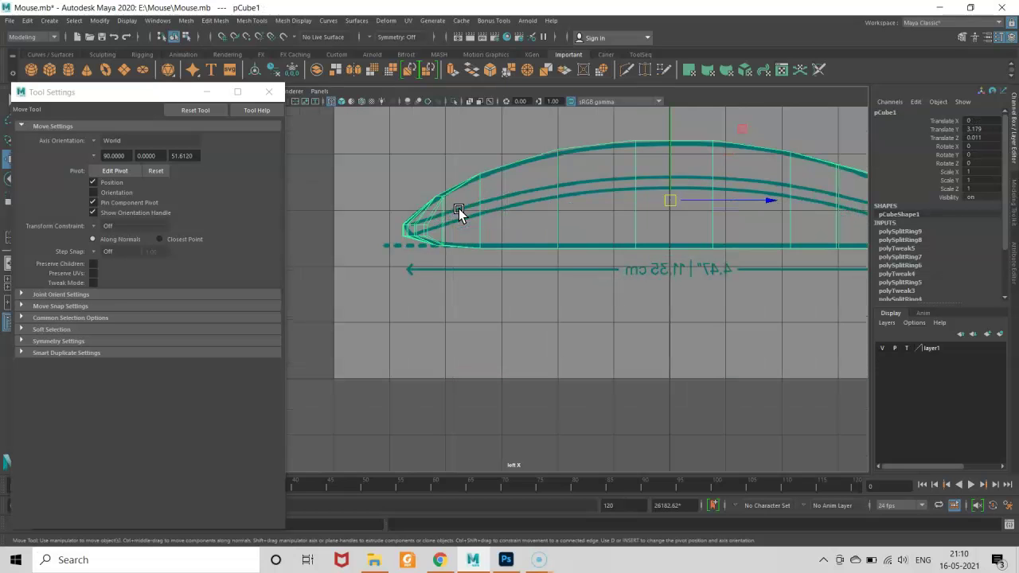
- Return to shaded display and orbit the perspective view around the mouse model
key(5)
mouse_move(484, 213)
alt+mouse_down()
mouse_move(462, 236)
mouse_move(393, 218)
mouse_move(390, 205)
mouse_move(505, 242)
mouse_move(497, 331)
alt+mouse_up()
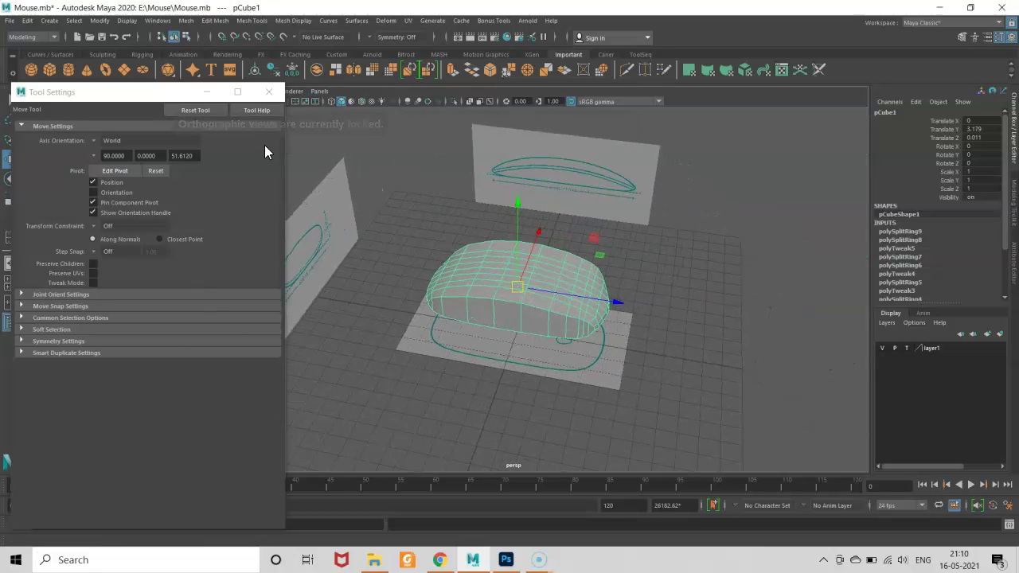
click(269, 92)
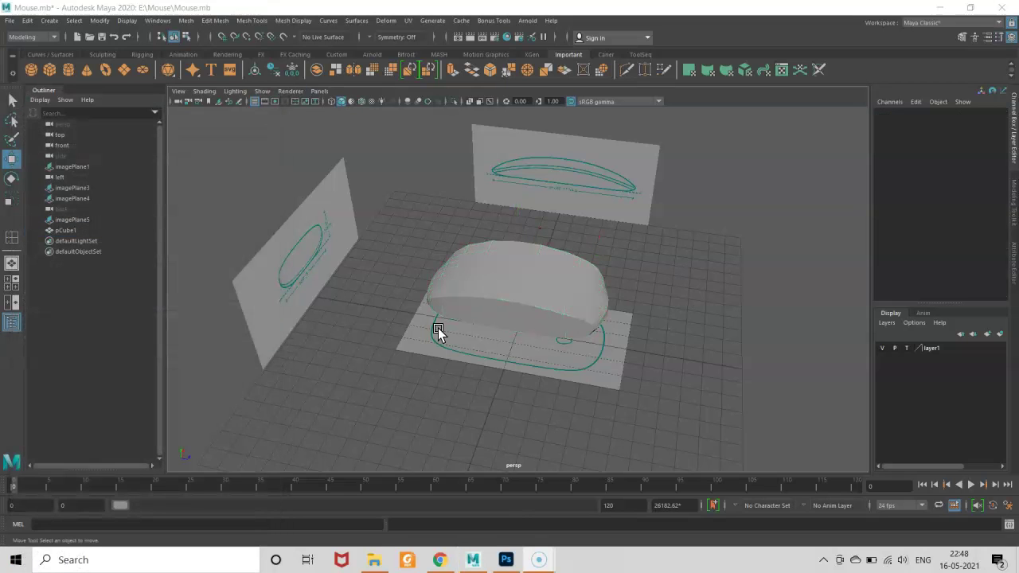
alt+drag(438, 331, 441, 316)
key(space)
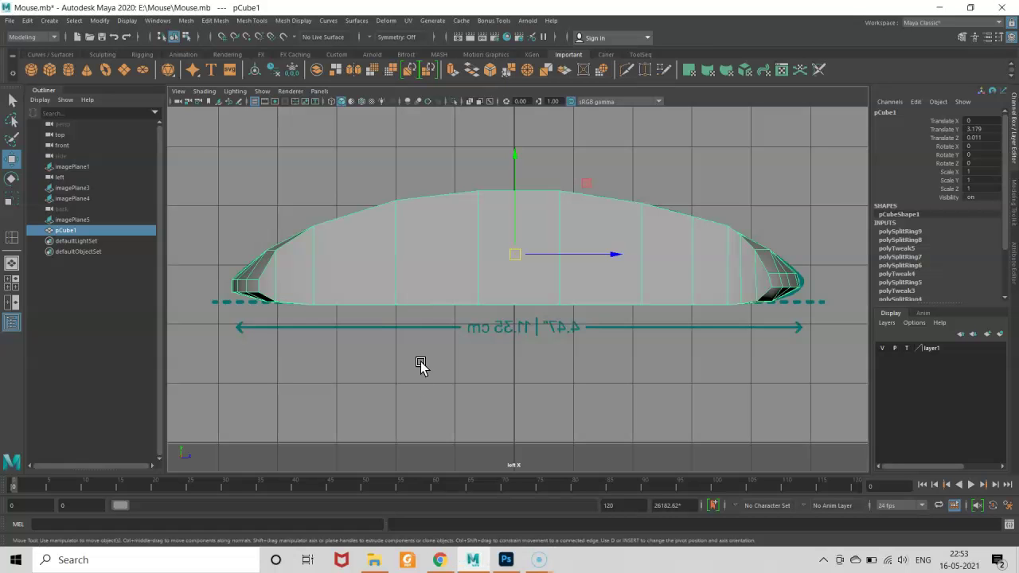
- In wireframe vertex mode, select the bottom-edge vertices and move them vertically onto the flat base
right_click(442, 266)
click(402, 266)
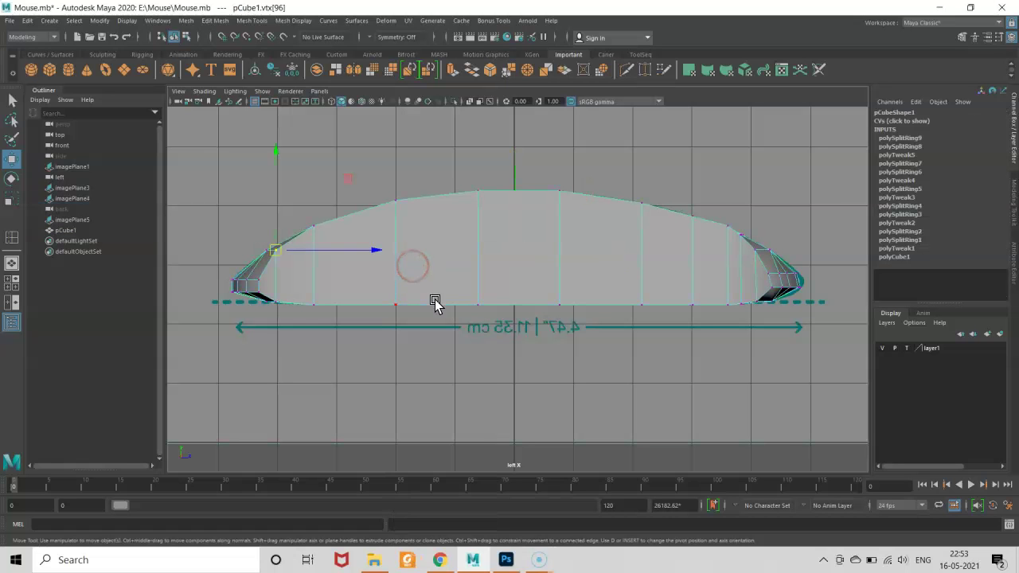
key(4)
scroll(464, 347, up, 2)
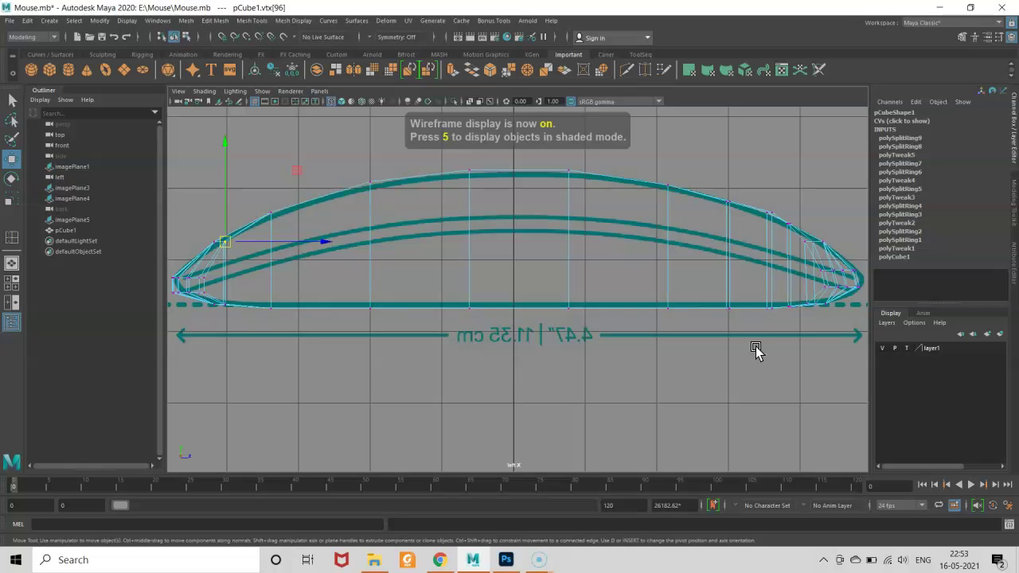
drag(217, 289, 776, 340)
drag(249, 289, 620, 350)
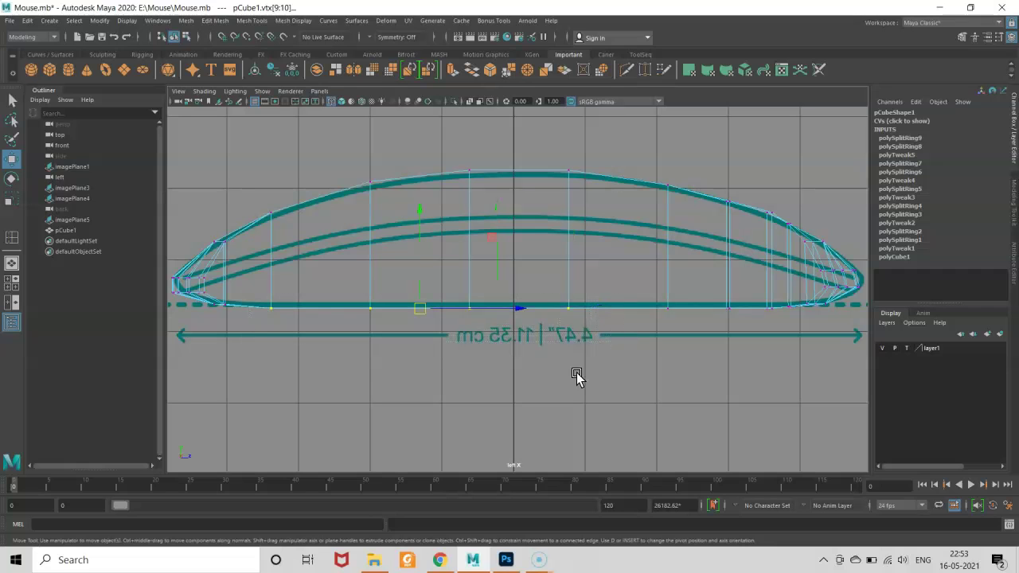
drag(268, 295, 746, 335)
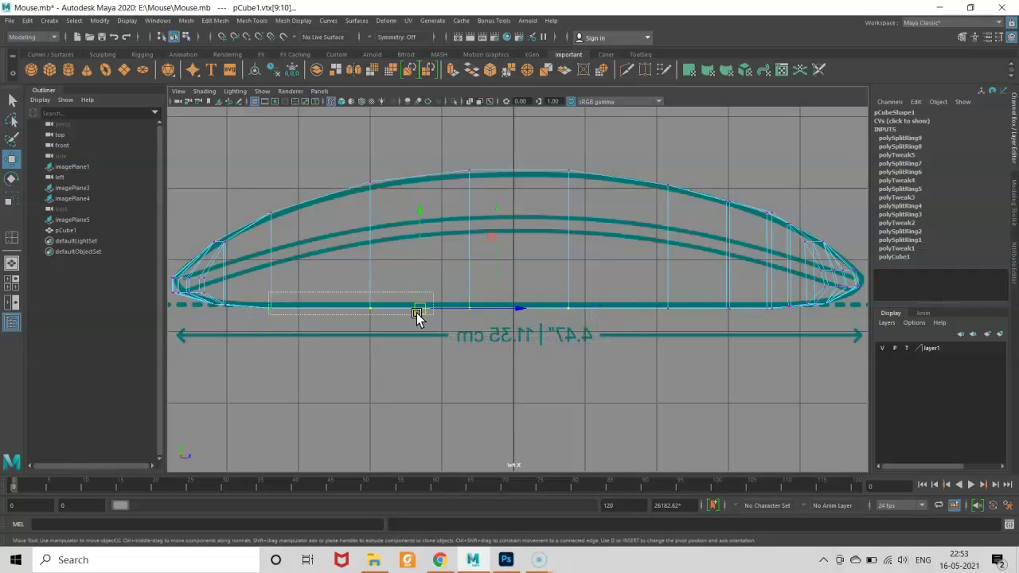
click(499, 292)
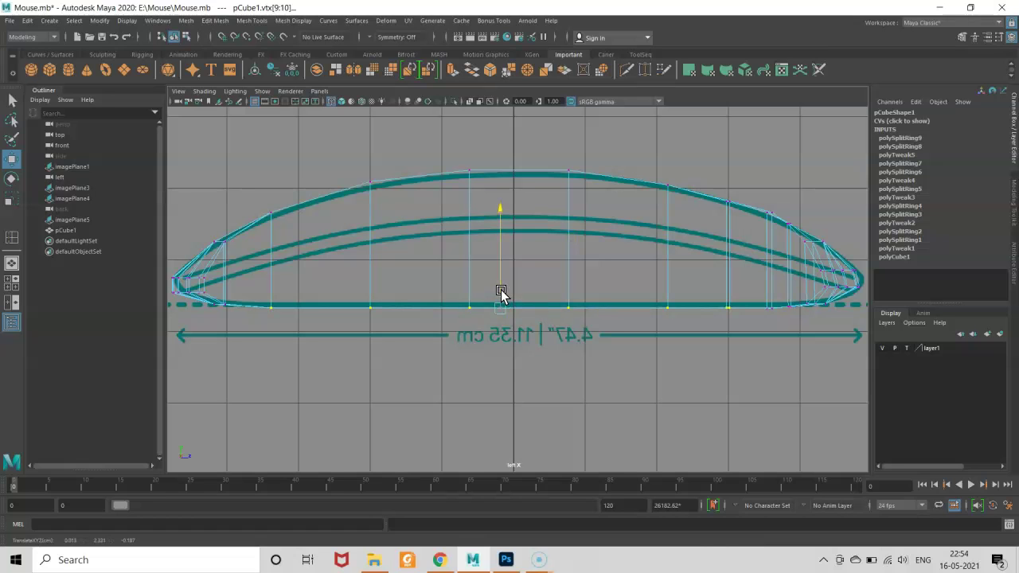
click(434, 346)
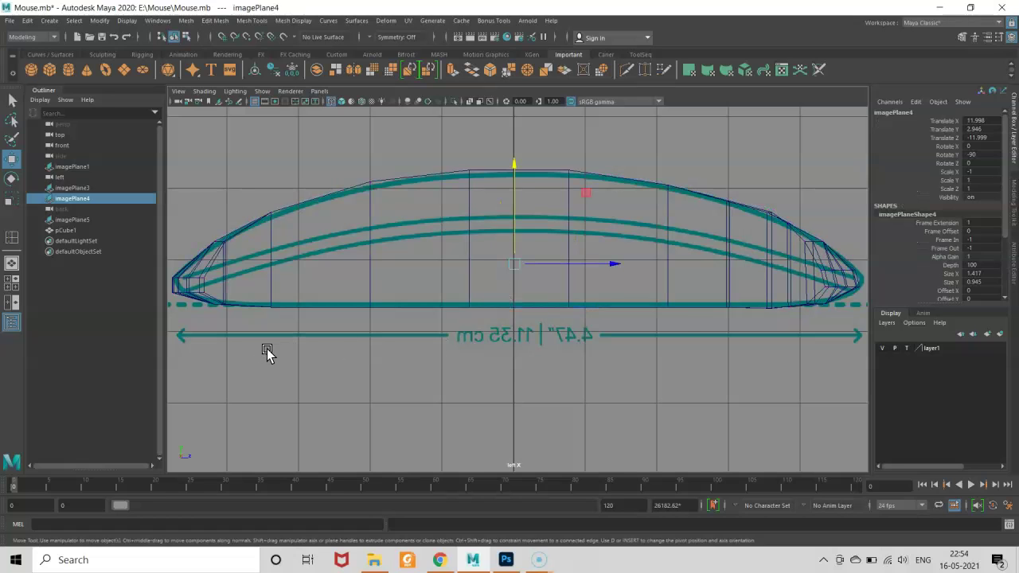
- Zoom to the front tip and reposition its base vertices, undoing and retrying the raise
scroll(255, 349, up, 3)
alt+middle_drag(194, 339, 441, 323)
scroll(391, 341, up, 3)
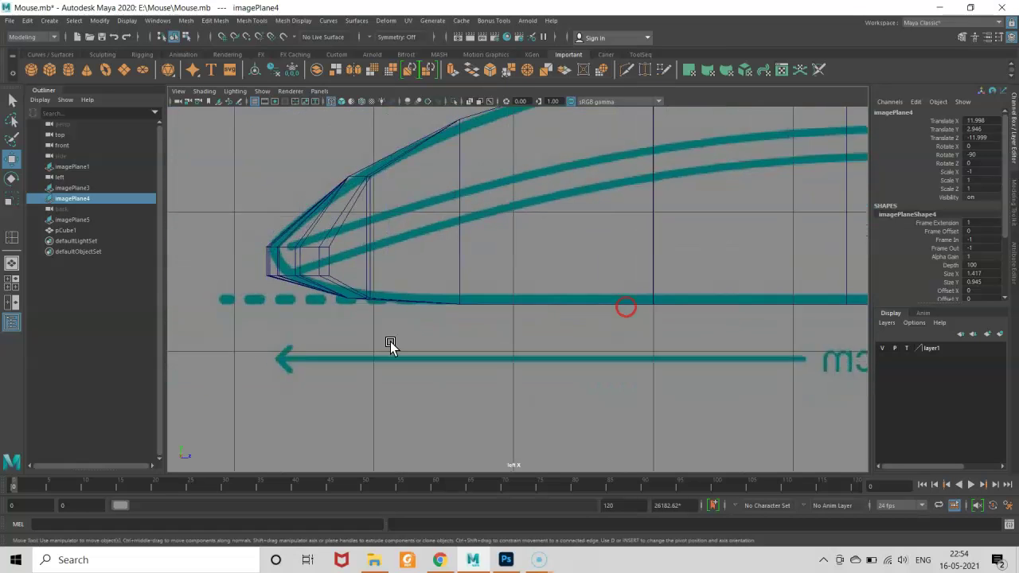
mouse_move(317, 338)
alt+middle_down()
mouse_move(300, 316)
mouse_move(357, 325)
alt+middle_up()
click(358, 325)
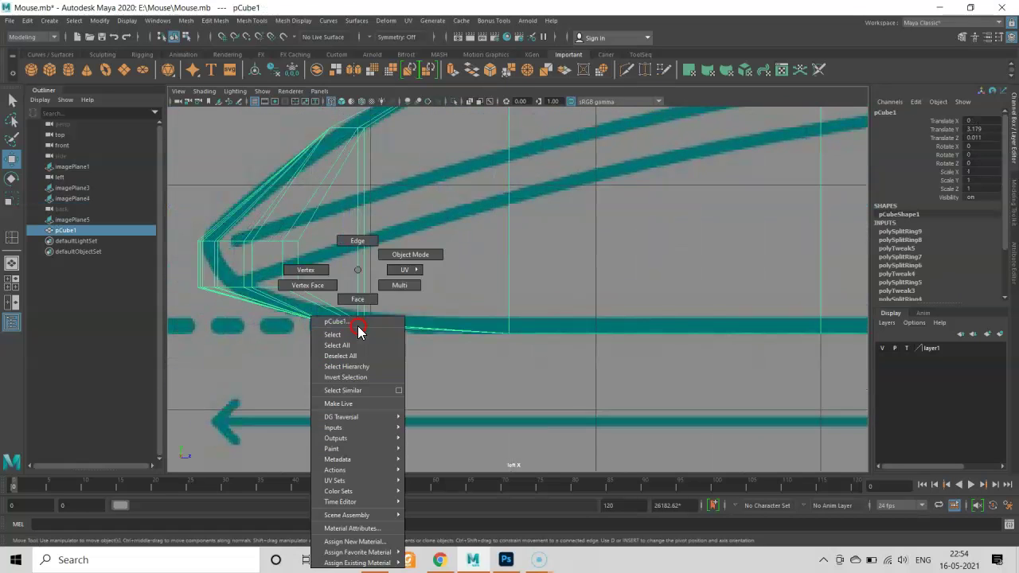
right_drag(357, 325, 319, 271)
mouse_move(382, 355)
mouse_down()
mouse_move(345, 314)
mouse_move(364, 306)
mouse_up()
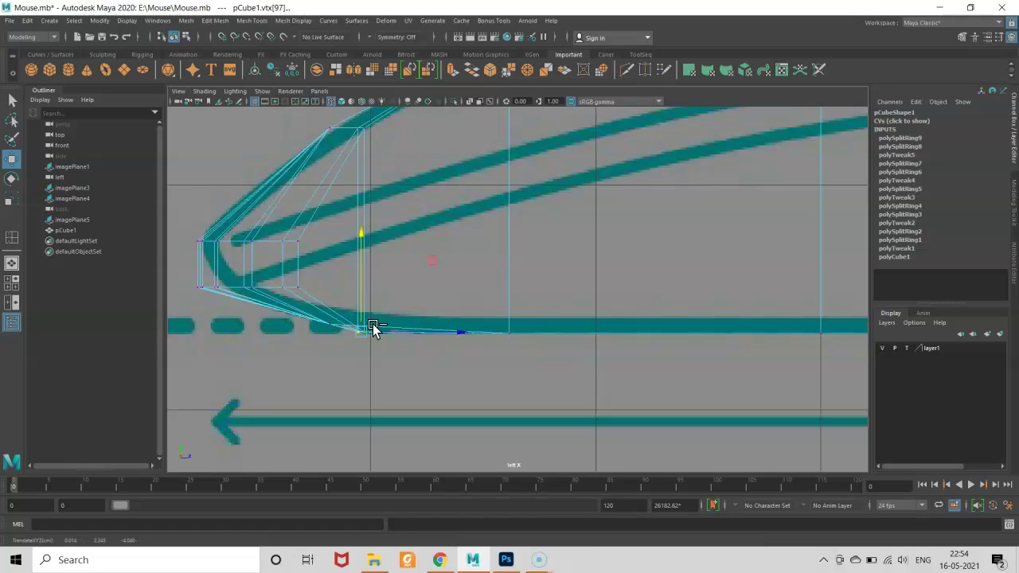
mouse_move(385, 352)
mouse_down()
mouse_move(327, 316)
mouse_move(350, 314)
mouse_up()
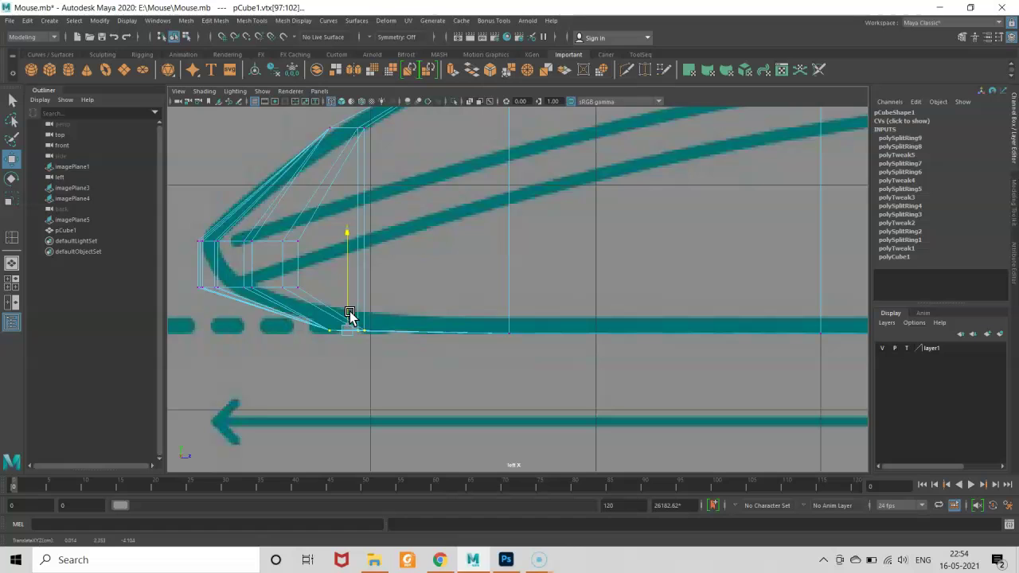
key(ctrl+z)
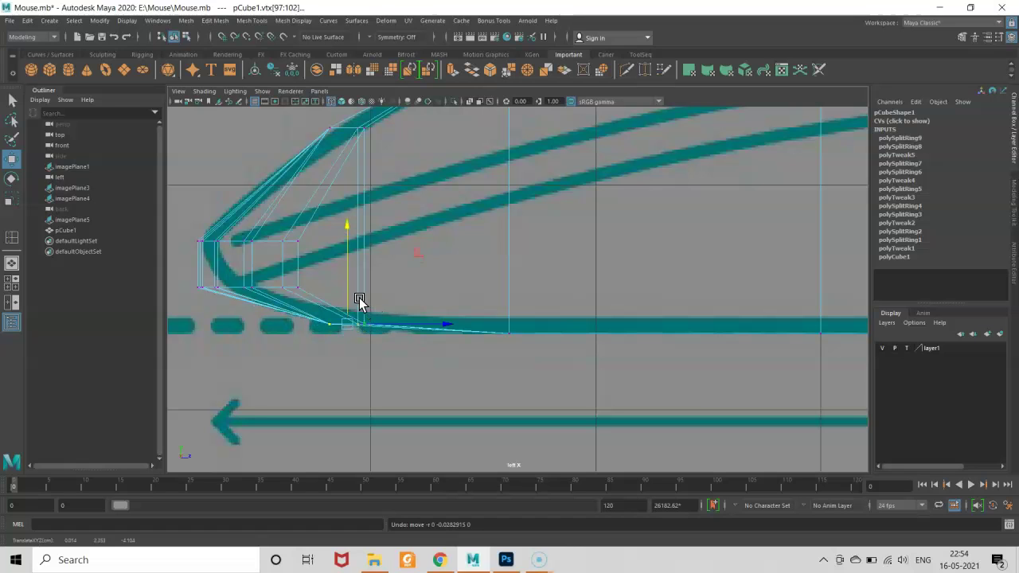
drag(348, 292, 357, 297)
scroll(602, 341, down, 1)
scroll(648, 357, down, 5)
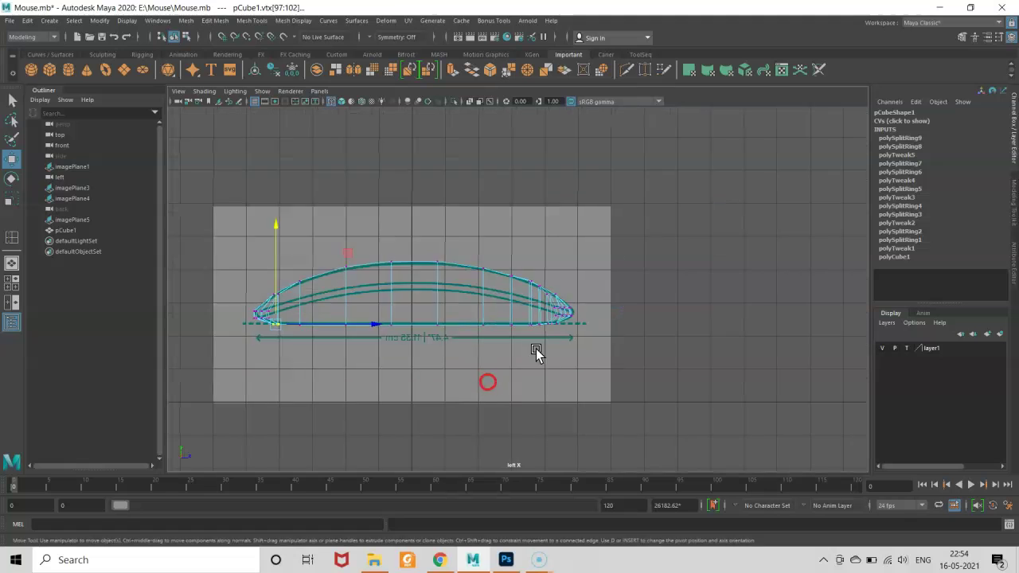
- Move the front tip's lower-edge vertex left onto the side outline
scroll(536, 352, up, 3)
scroll(553, 346, up, 2)
scroll(644, 376, up, 3)
scroll(489, 348, up, 2)
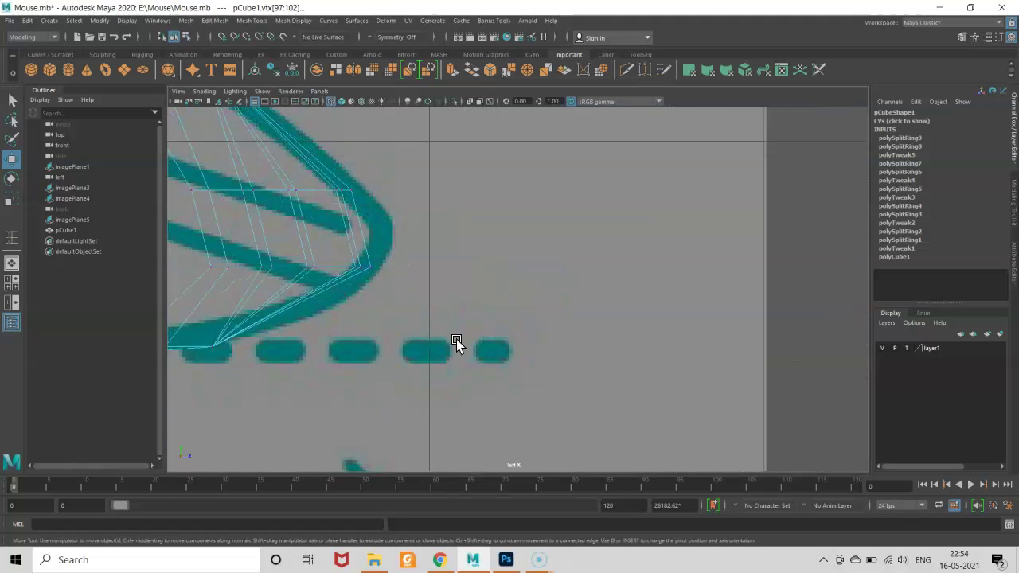
alt+middle_drag(456, 339, 648, 363)
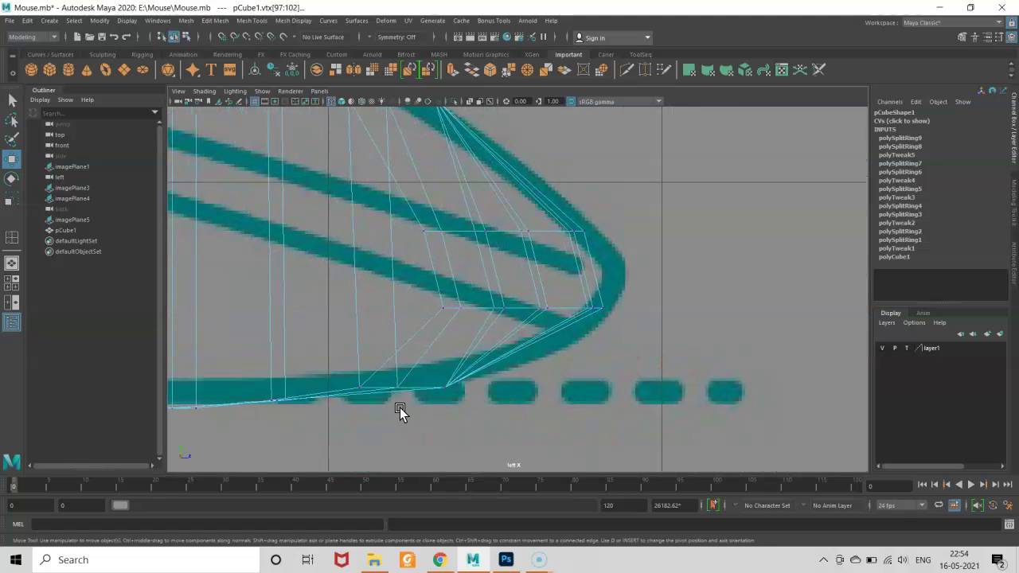
drag(405, 399, 331, 364)
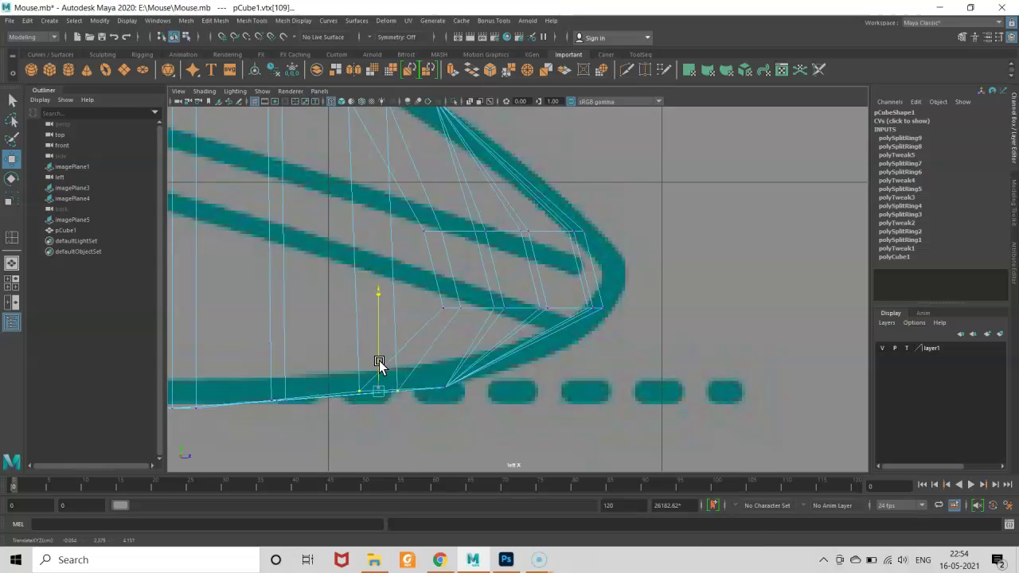
mouse_move(379, 390)
mouse_down()
mouse_move(360, 390)
mouse_move(359, 366)
mouse_up()
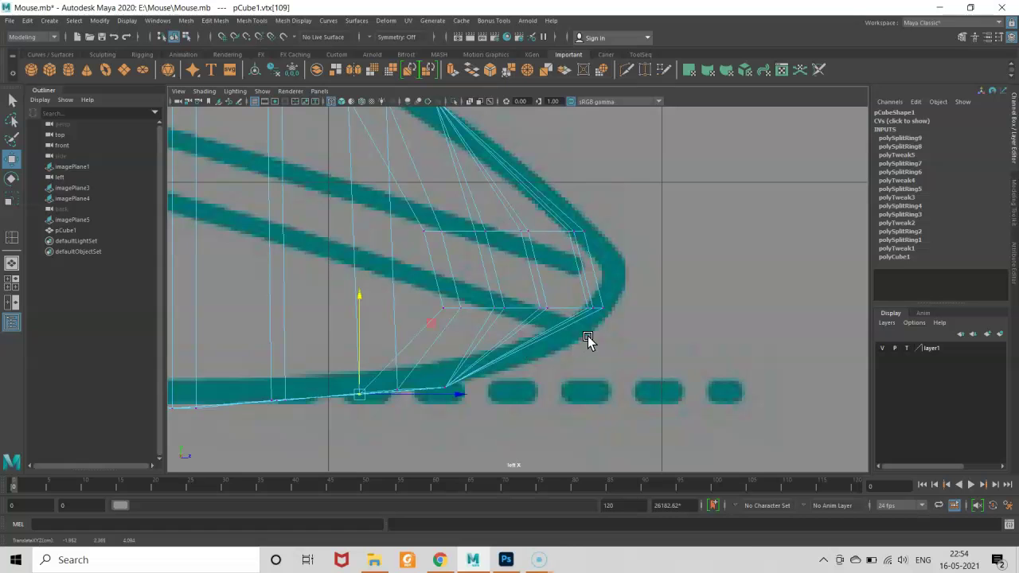
scroll(597, 350, down, 2)
scroll(518, 292, down, 5)
scroll(465, 249, up, 1)
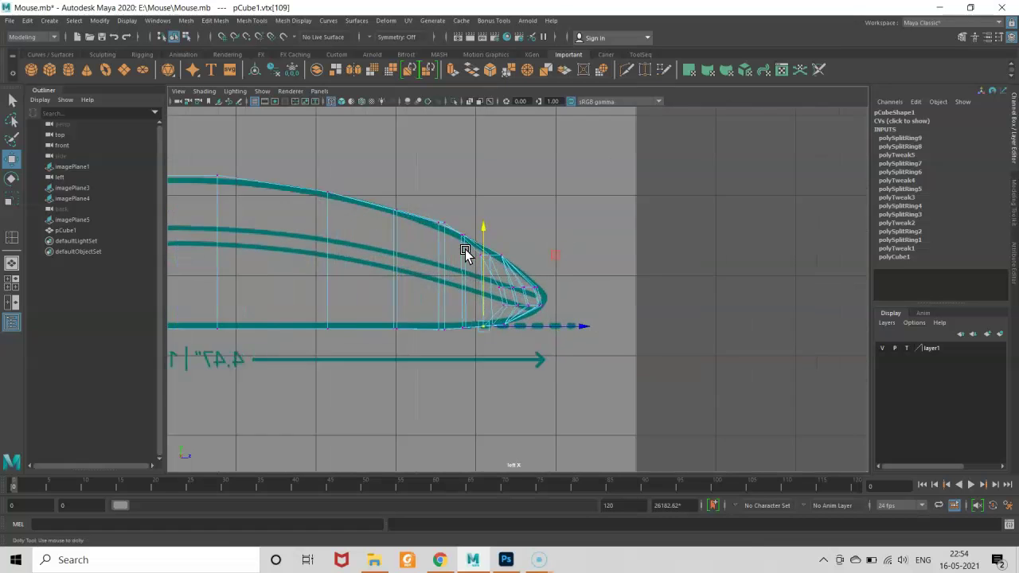
scroll(465, 249, up, 1)
- Lift and lower the first top-edge vertices near the tip onto the upper profile outline
drag(403, 190, 448, 226)
scroll(423, 203, up, 1)
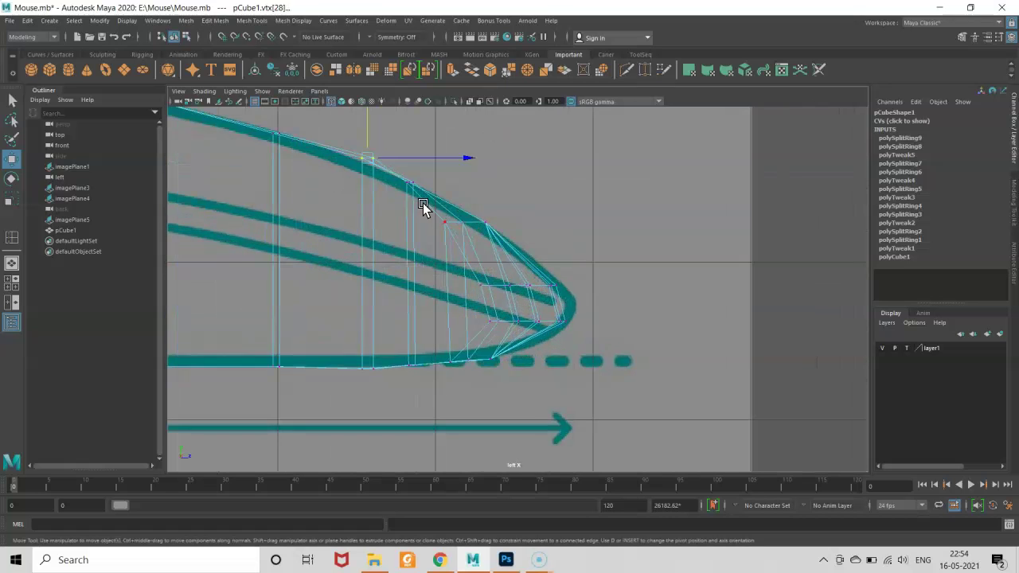
alt+middle_drag(423, 203, 513, 303)
drag(473, 250, 473, 256)
alt+middle_drag(534, 300, 559, 303)
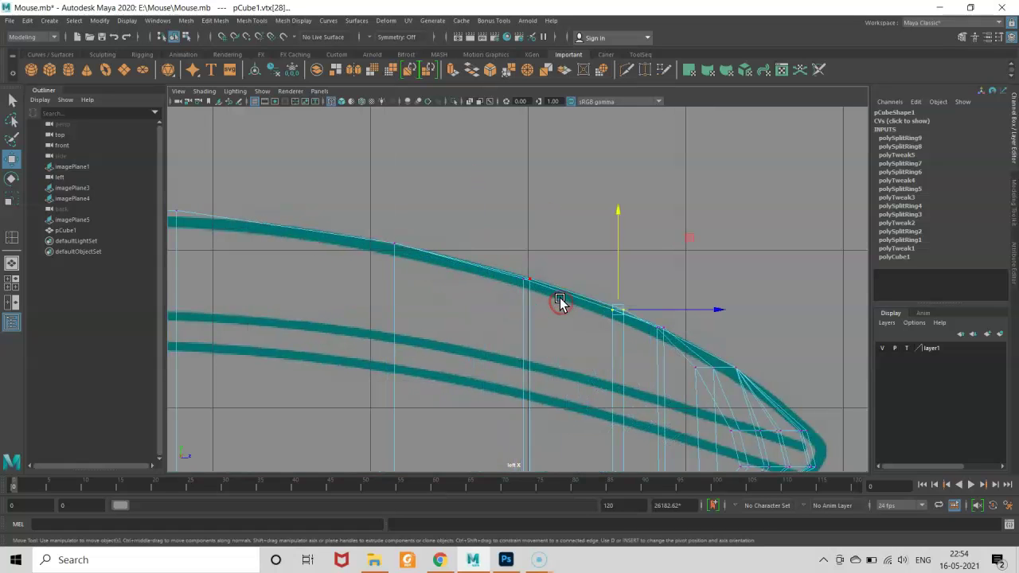
scroll(560, 303, up, 1)
scroll(496, 265, up, 2)
drag(489, 238, 567, 309)
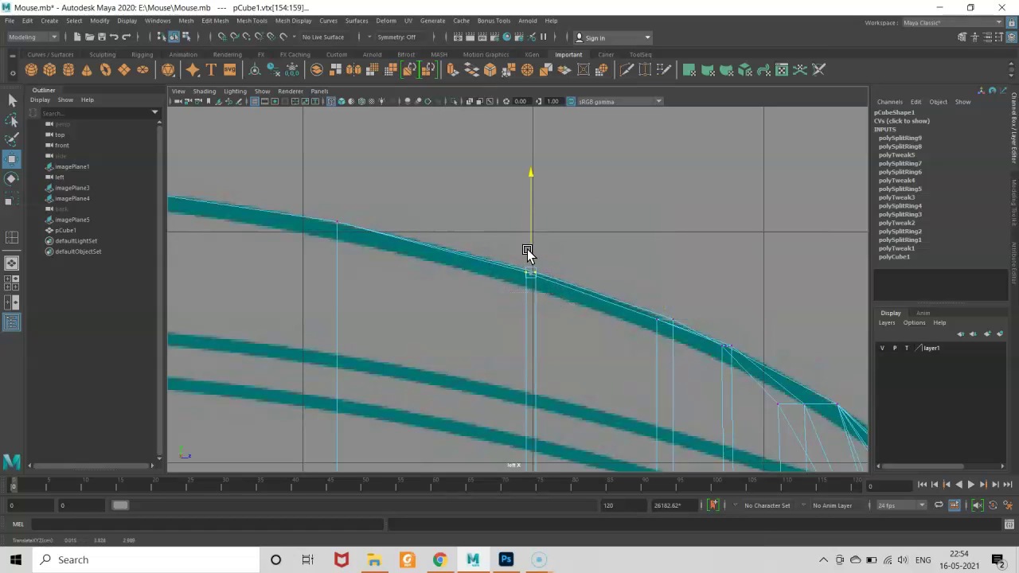
alt+middle_drag(550, 283, 683, 316)
alt+middle_drag(467, 247, 514, 247)
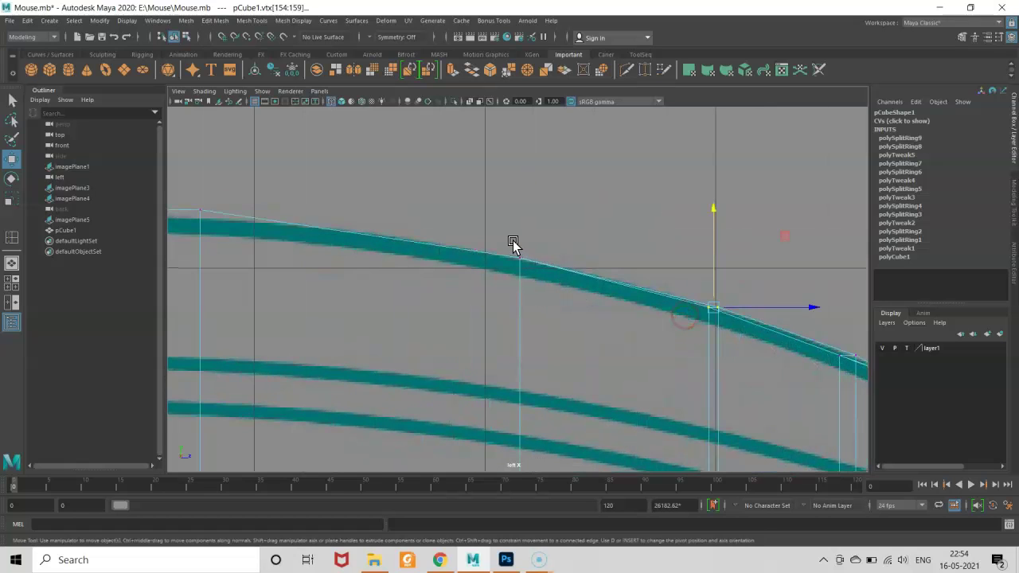
click(523, 253)
drag(519, 237, 522, 240)
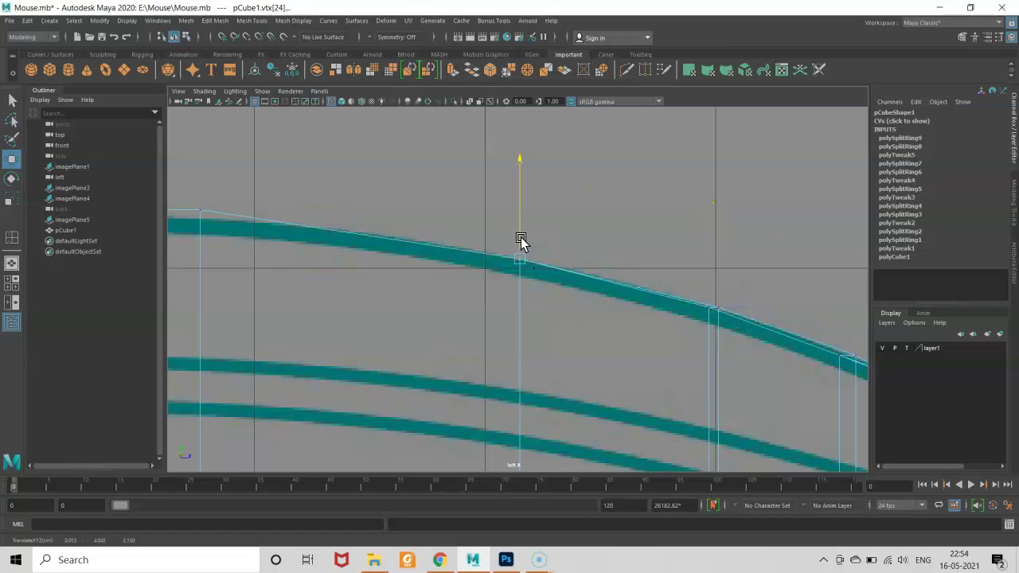
- Nudge the remaining top-curve vertices onto the outline and smooth out the kink
alt+middle_drag(519, 246, 702, 291)
mouse_move(360, 231)
mouse_down()
mouse_move(398, 263)
mouse_move(383, 236)
mouse_up()
alt+middle_drag(382, 237, 630, 263)
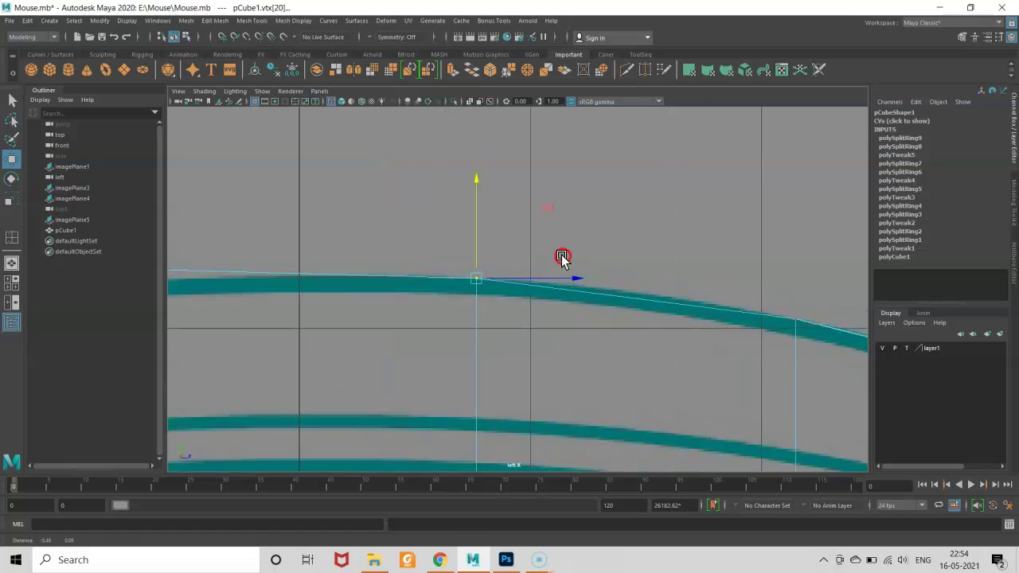
alt+middle_drag(347, 288, 320, 288)
click(519, 277)
drag(513, 248, 513, 256)
mouse_move(425, 278)
alt+middle_down()
mouse_move(593, 269)
mouse_move(701, 243)
alt+middle_up()
click(478, 279)
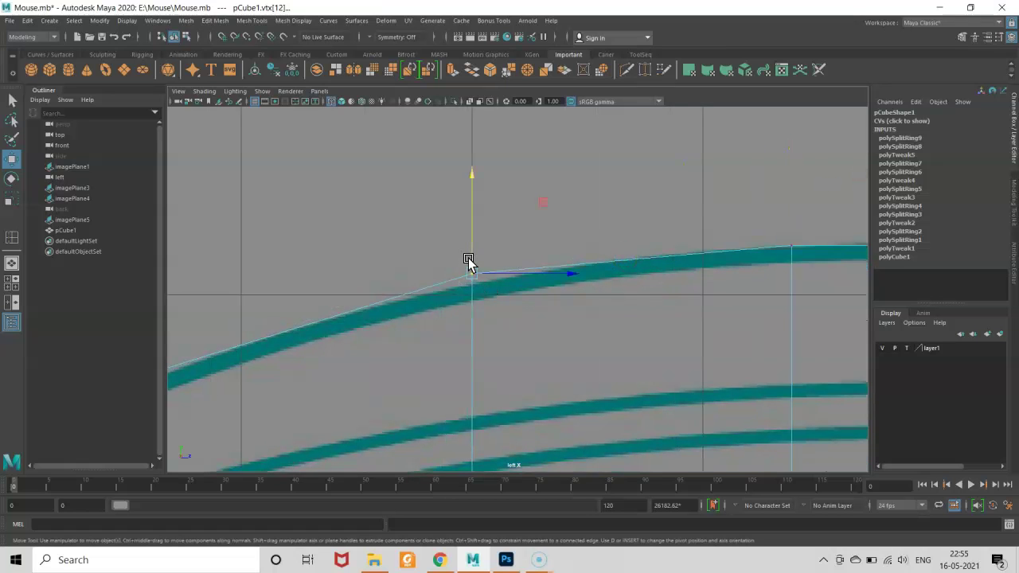
drag(465, 253, 472, 261)
scroll(471, 262, down, 3)
scroll(459, 276, up, 1)
scroll(359, 324, up, 2)
alt+middle_drag(360, 325, 455, 226)
drag(453, 218, 468, 250)
- Start the Insert Edge Loop Tool on a top-curve edge and add the first vertical loops
right_click(462, 221)
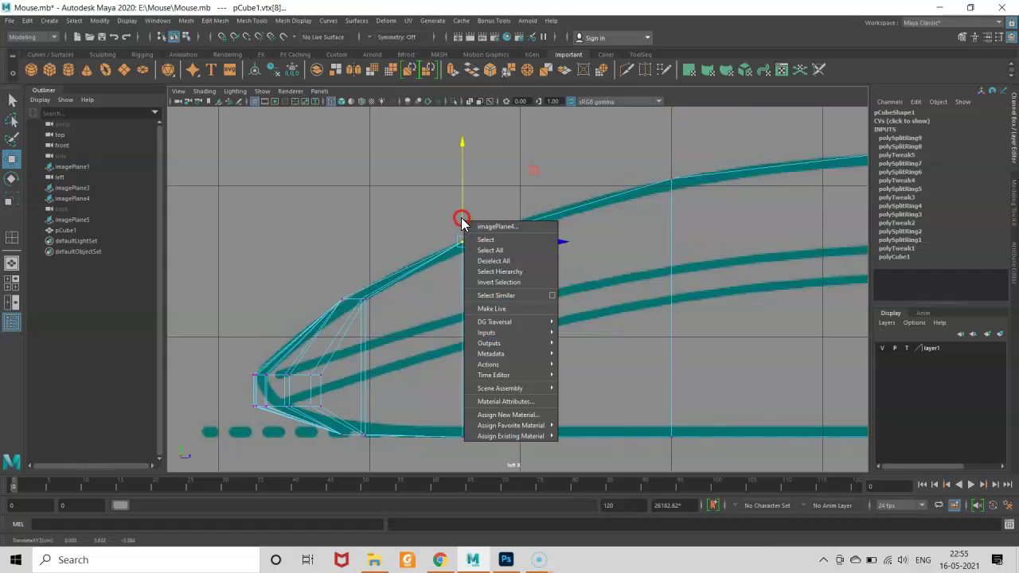
right_drag(458, 228, 455, 212)
shift+right_click(507, 225)
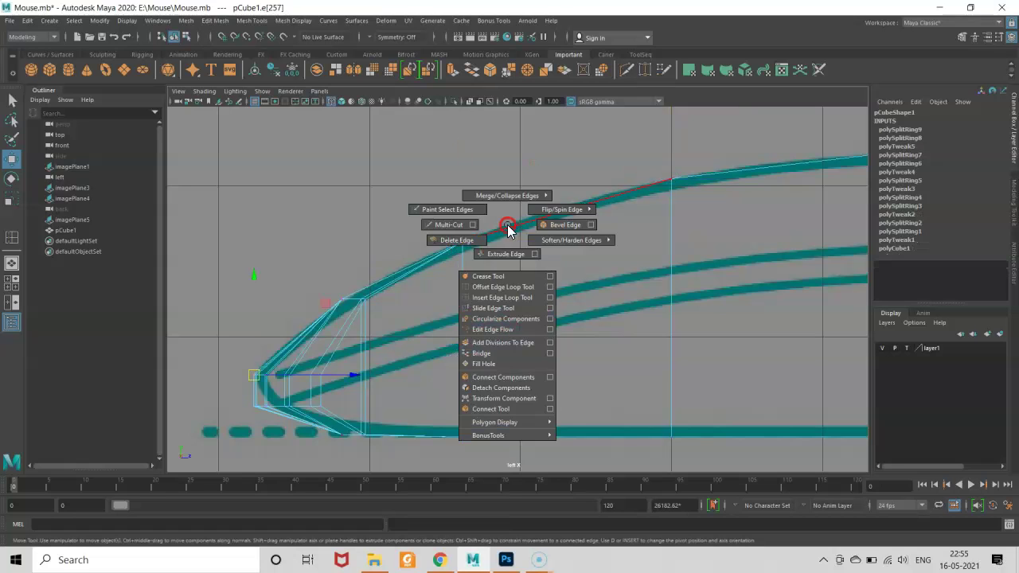
click(552, 297)
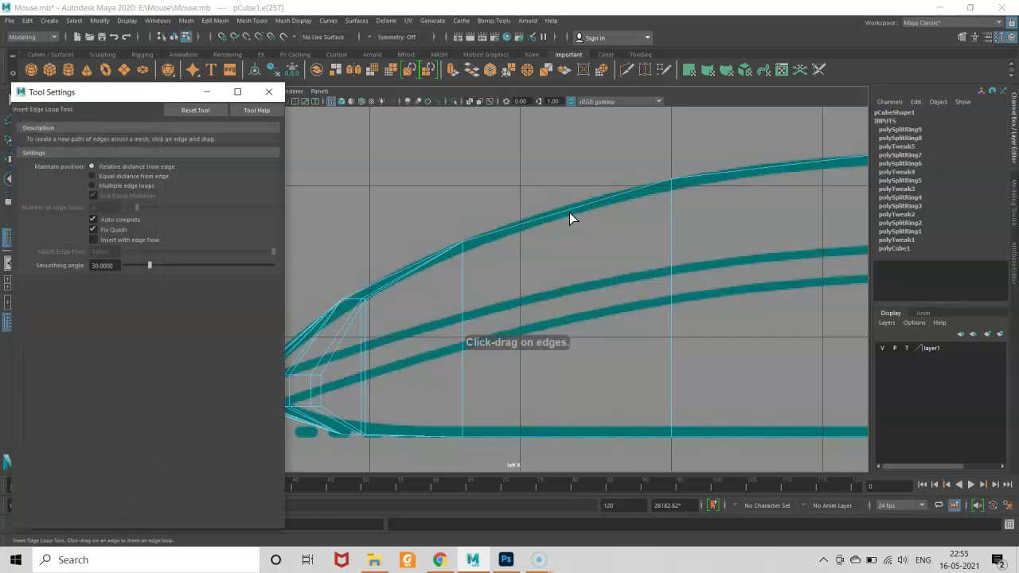
drag(569, 210, 592, 230)
alt+middle_drag(592, 229, 448, 296)
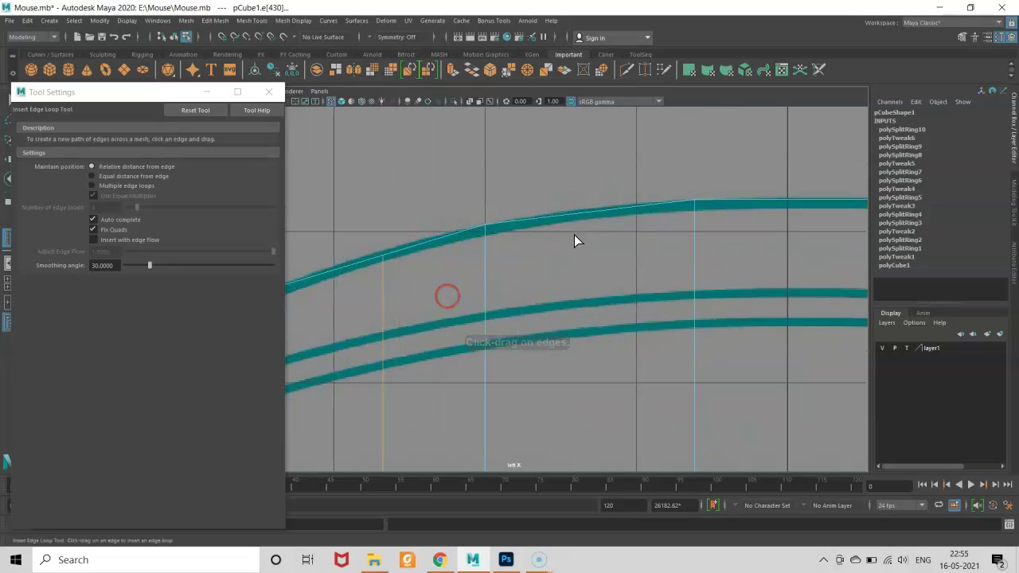
click(601, 210)
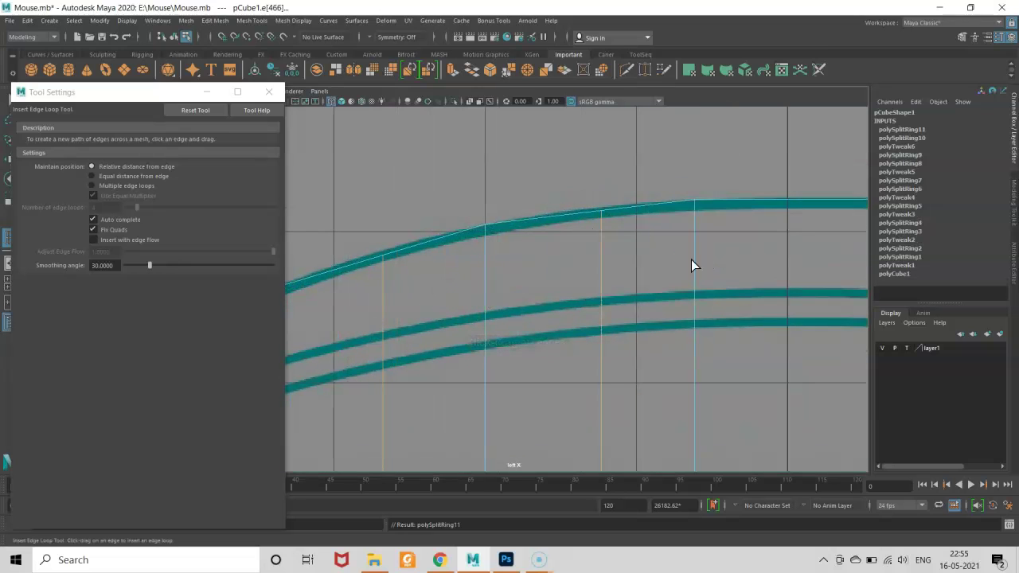
- Place the remaining vertical edge loops near the top curve's peak, through polySplitRing13
alt+middle_drag(691, 259, 483, 259)
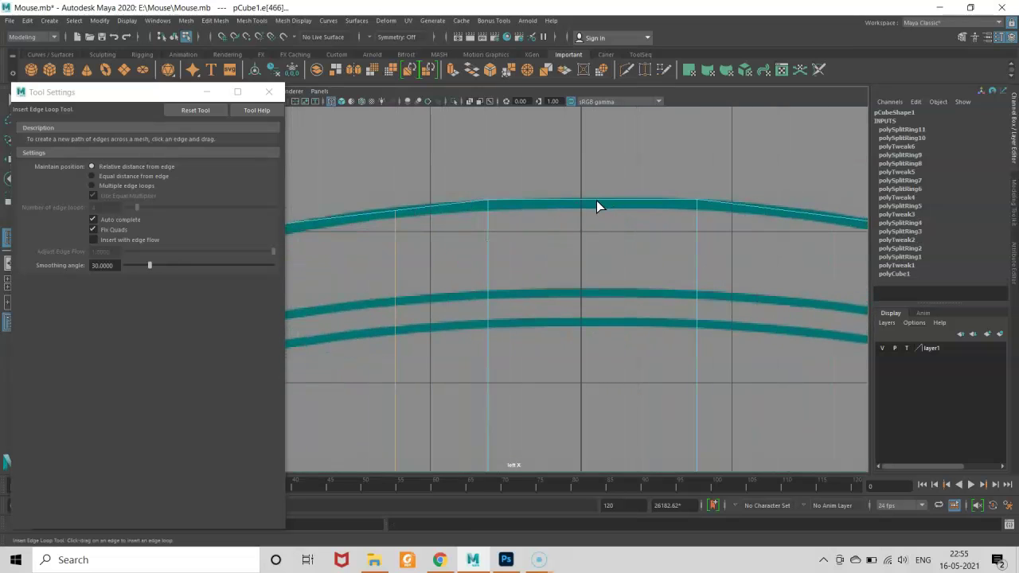
click(652, 247)
click(600, 203)
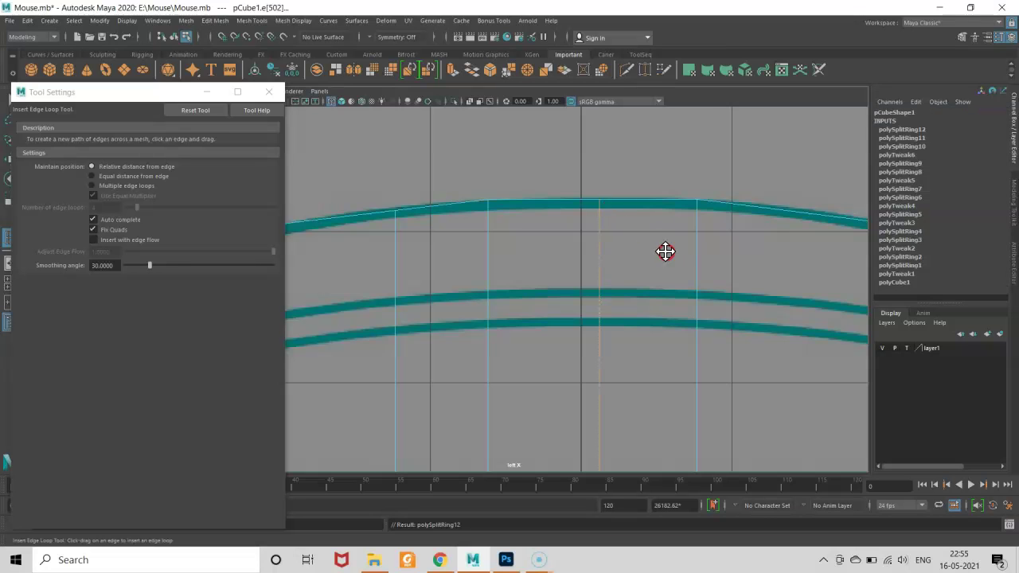
alt+drag(664, 251, 584, 239)
click(635, 212)
alt+drag(677, 238, 674, 269)
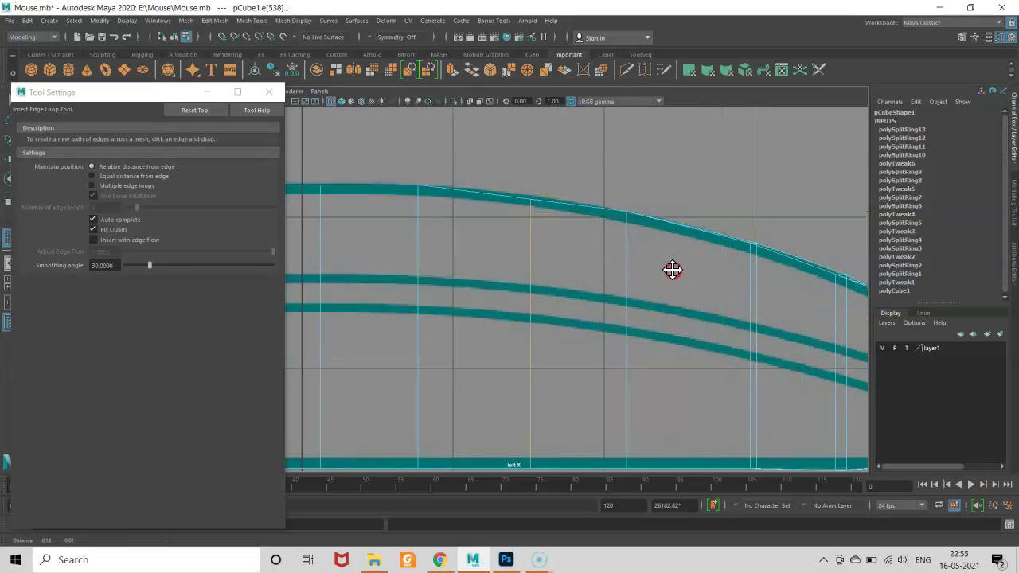
key(w)
right_drag(667, 265, 667, 231)
- Move the top-outline vertices onto the side reference curve, working toward the nose
click(569, 196)
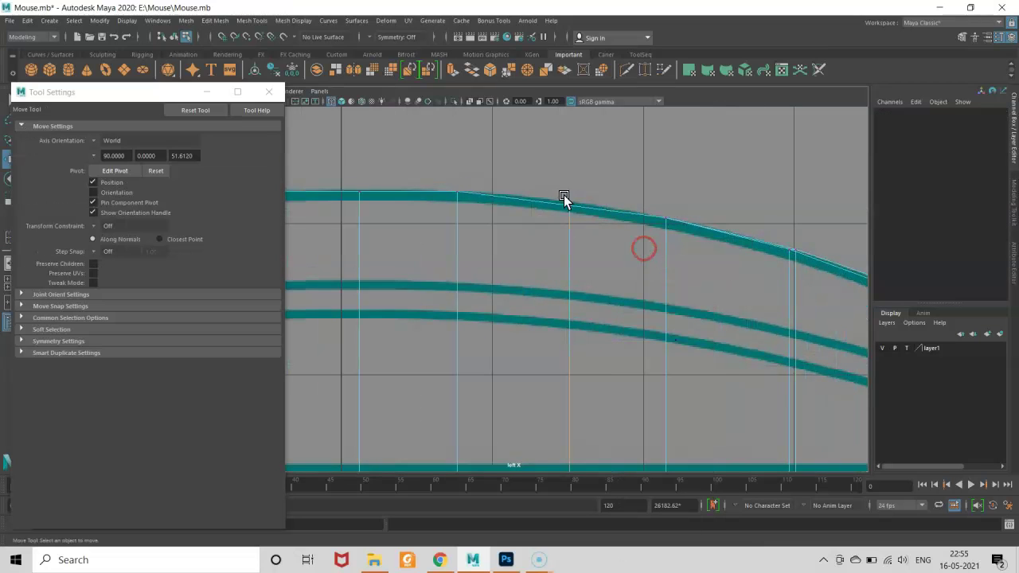
drag(568, 196, 569, 189)
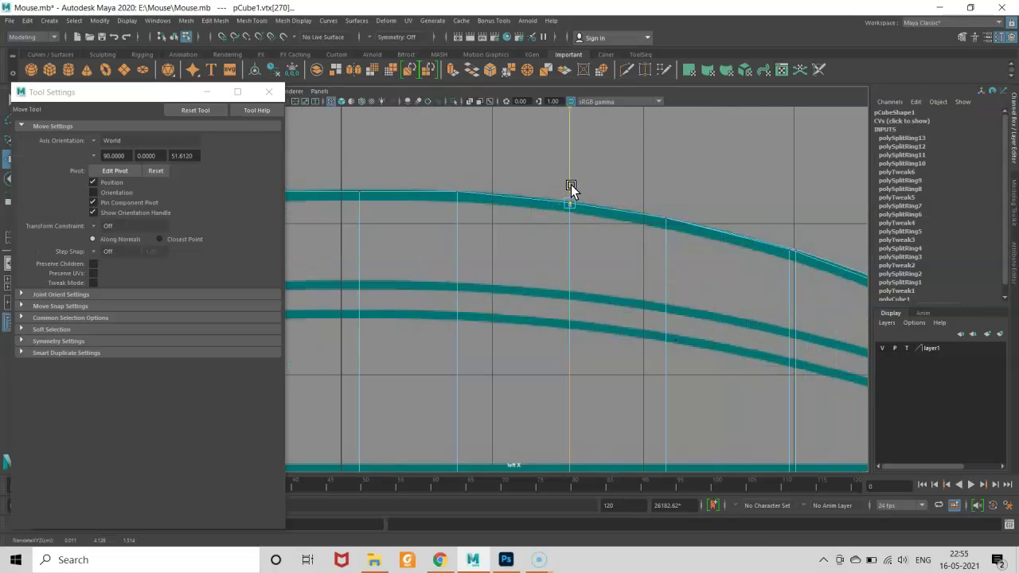
alt+middle_drag(423, 238, 578, 234)
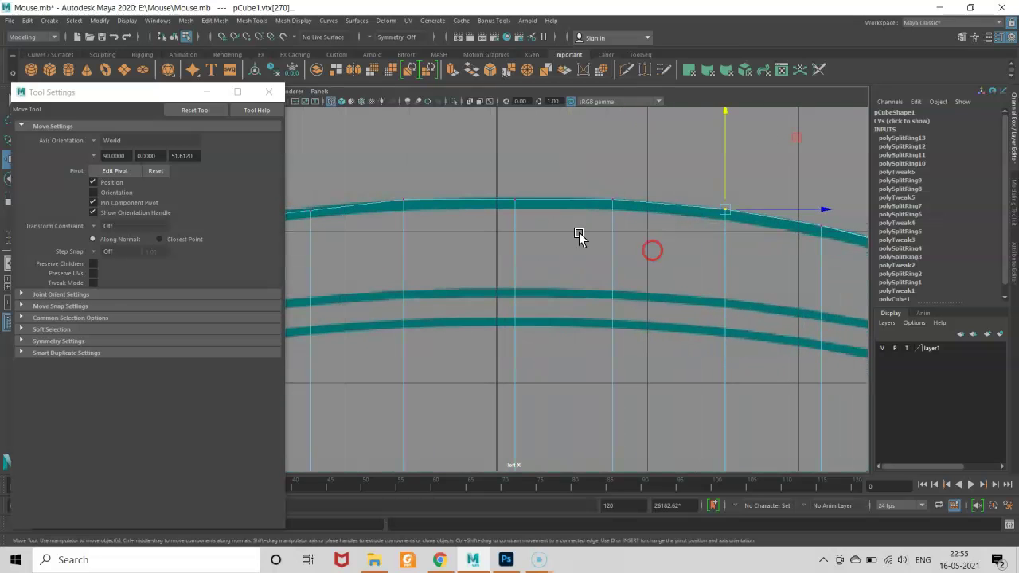
click(514, 188)
drag(520, 183, 459, 232)
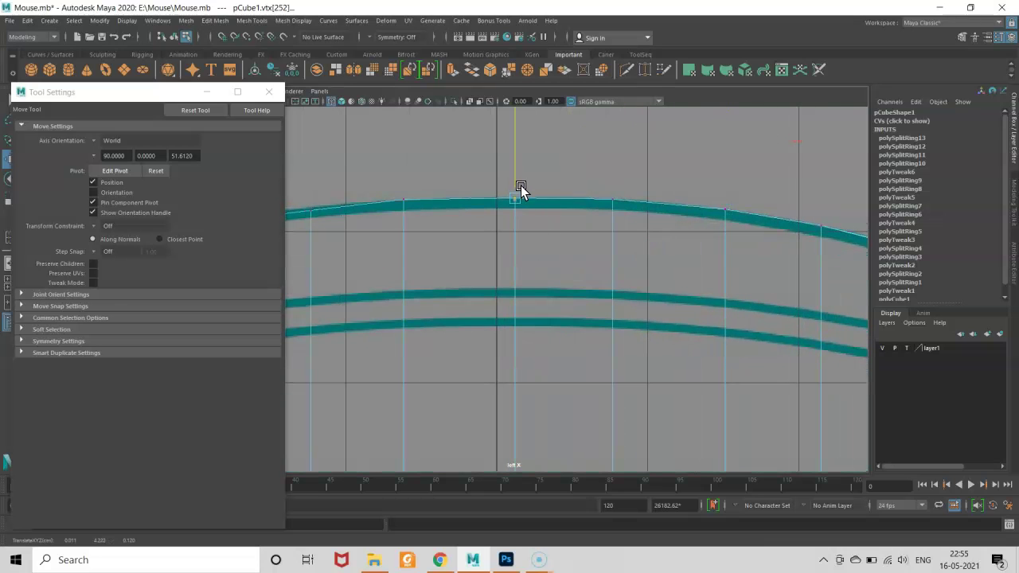
alt+middle_drag(459, 232, 664, 223)
click(514, 199)
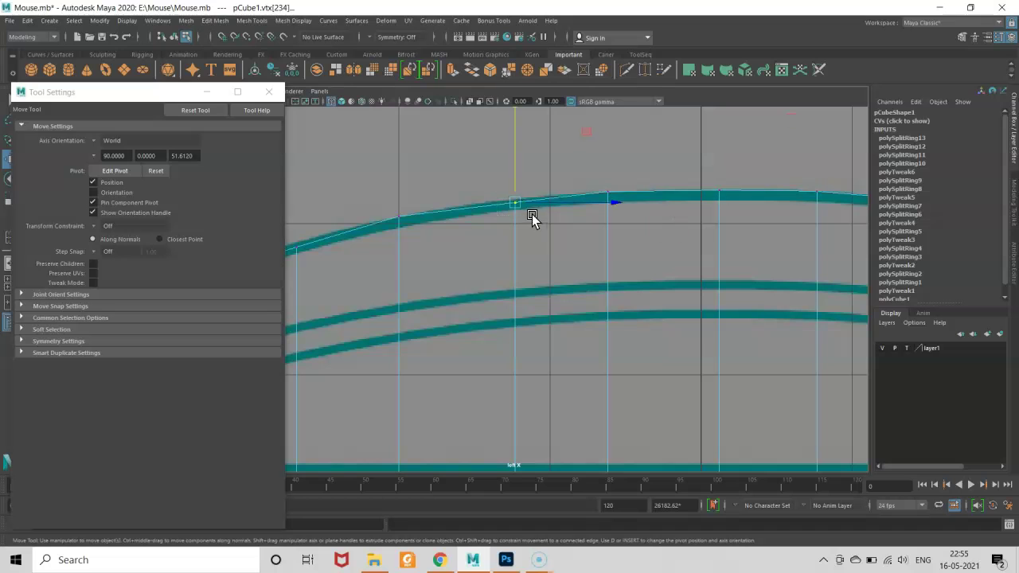
alt+middle_drag(477, 239, 647, 217)
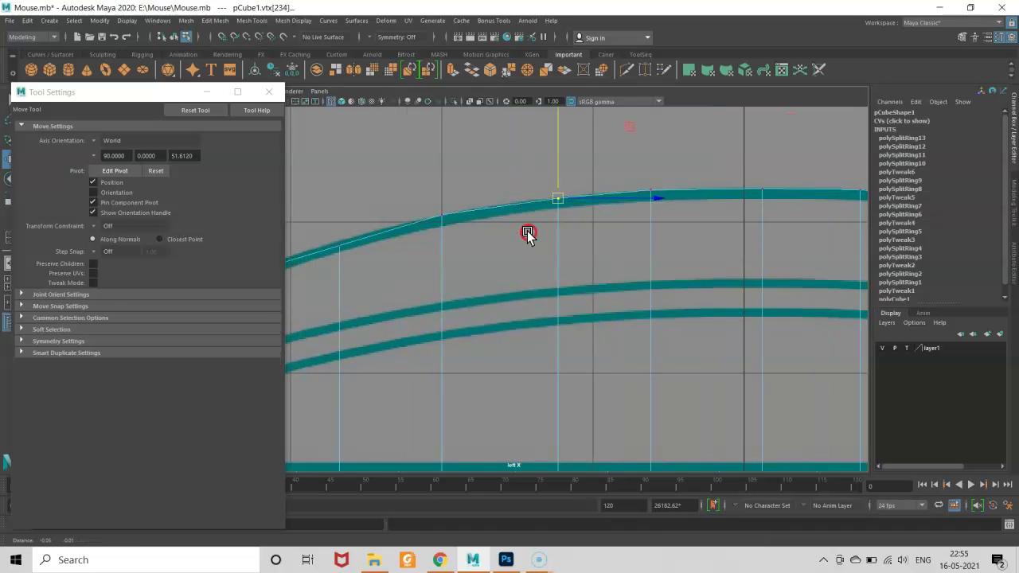
click(468, 224)
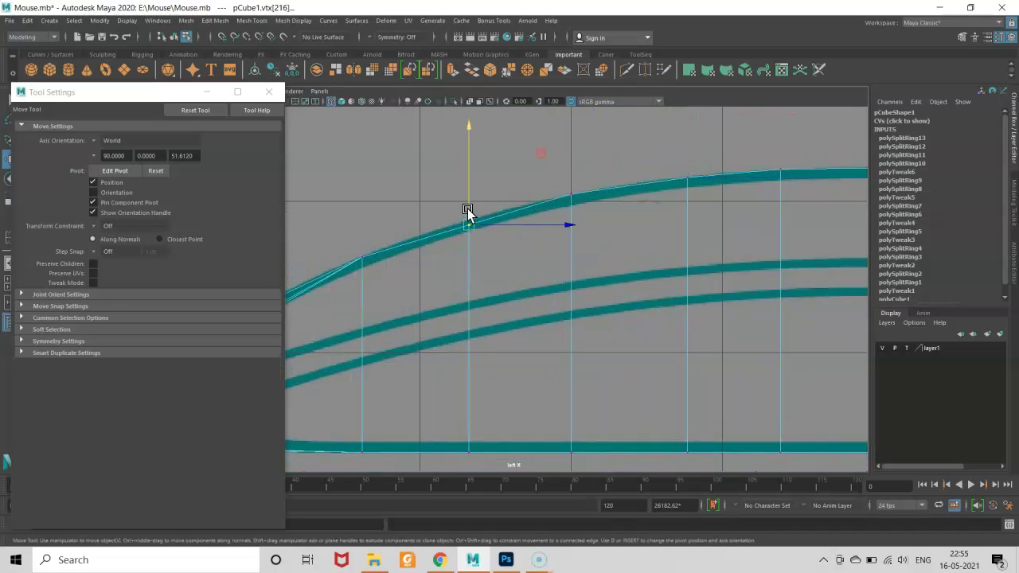
alt+middle_drag(406, 285, 555, 263)
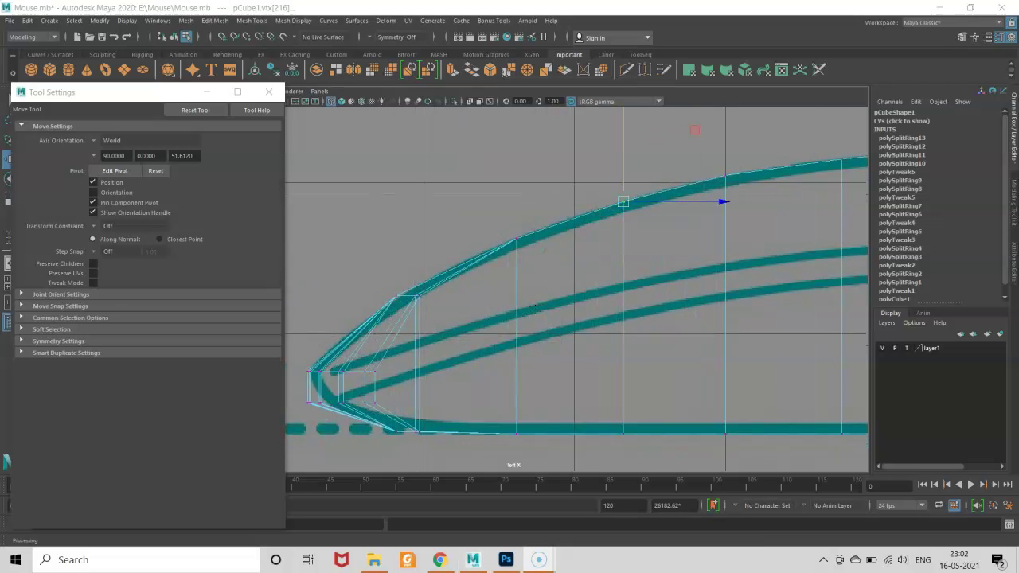
- Close the tool settings and try pushing the nose-tip vertices outward, then undo it
click(269, 91)
scroll(597, 268, down, 3)
scroll(473, 257, up, 1)
scroll(547, 272, up, 1)
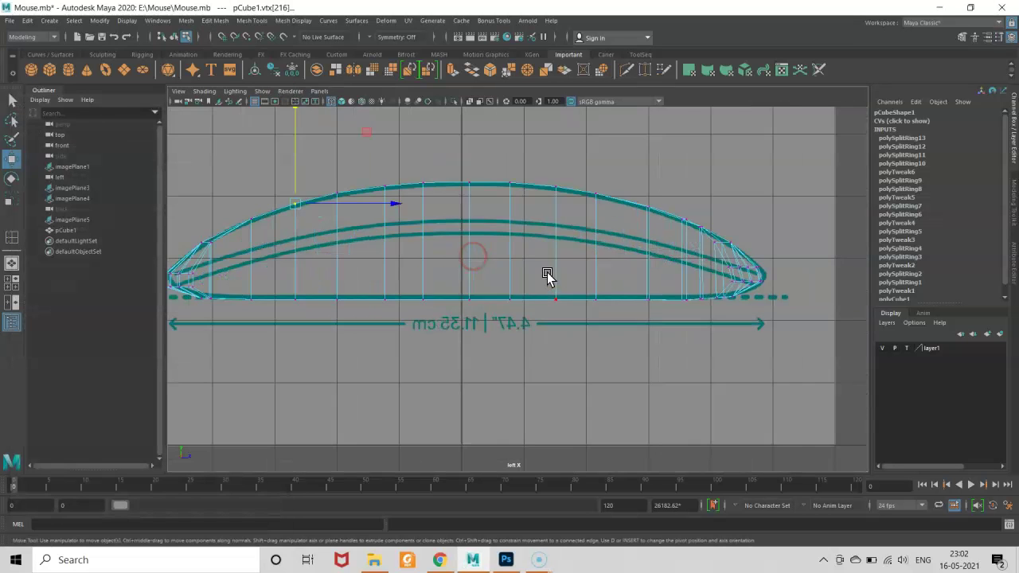
scroll(548, 267, up, 1)
mouse_move(632, 243)
alt+middle_down()
mouse_move(536, 257)
mouse_move(701, 295)
alt+middle_up()
scroll(545, 253, up, 2)
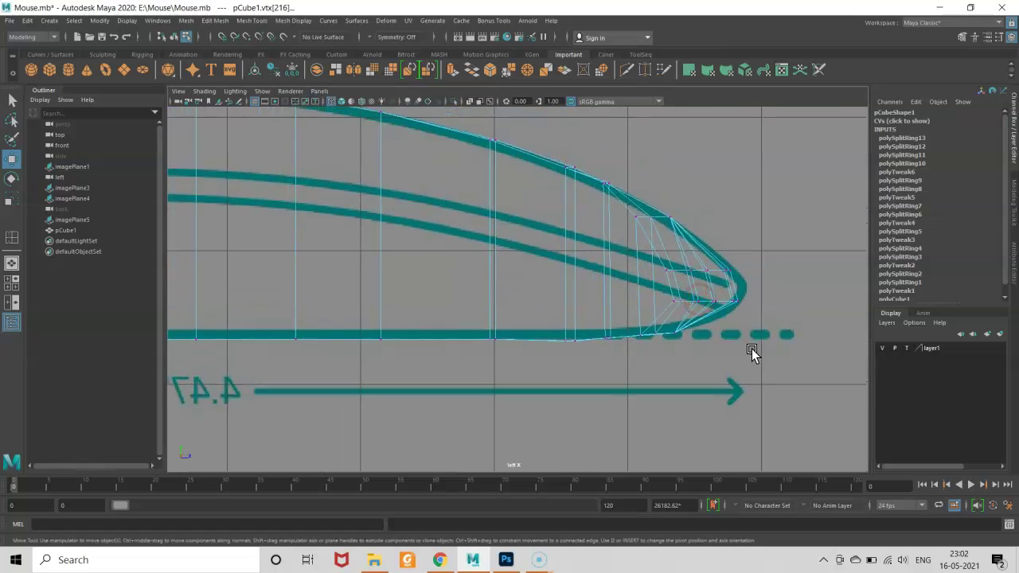
drag(769, 344, 624, 201)
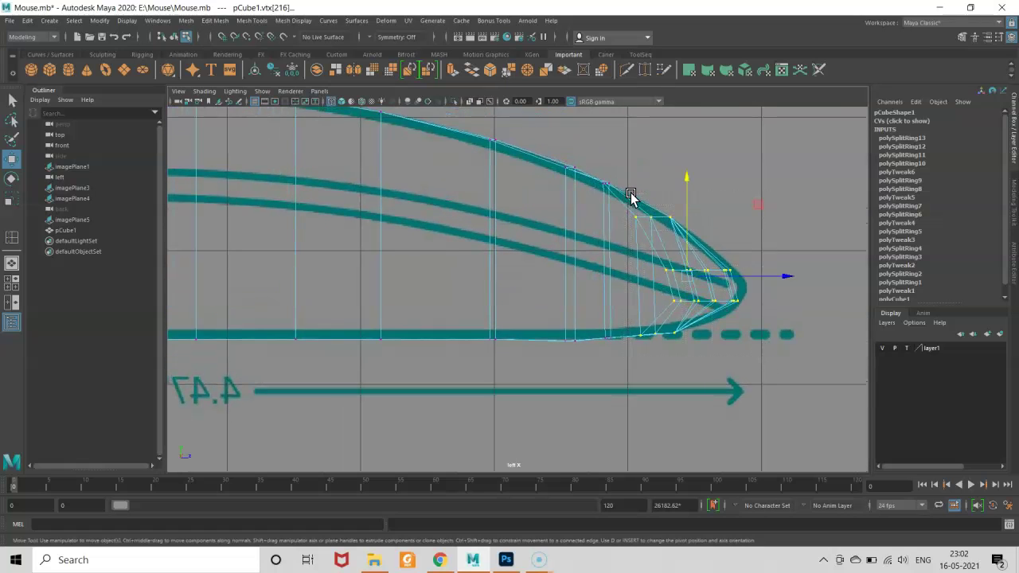
drag(741, 279, 756, 280)
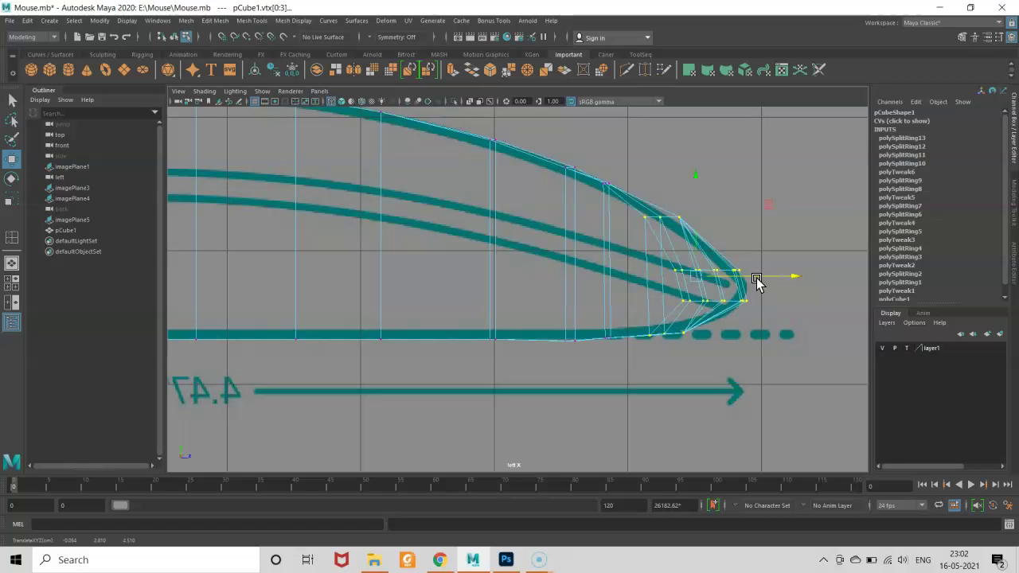
key(ctrl+z)
key(ctrl+z)
- In edge mode, select a lengthwise edge near the nose, toggling shaded and wireframe display
key(5)
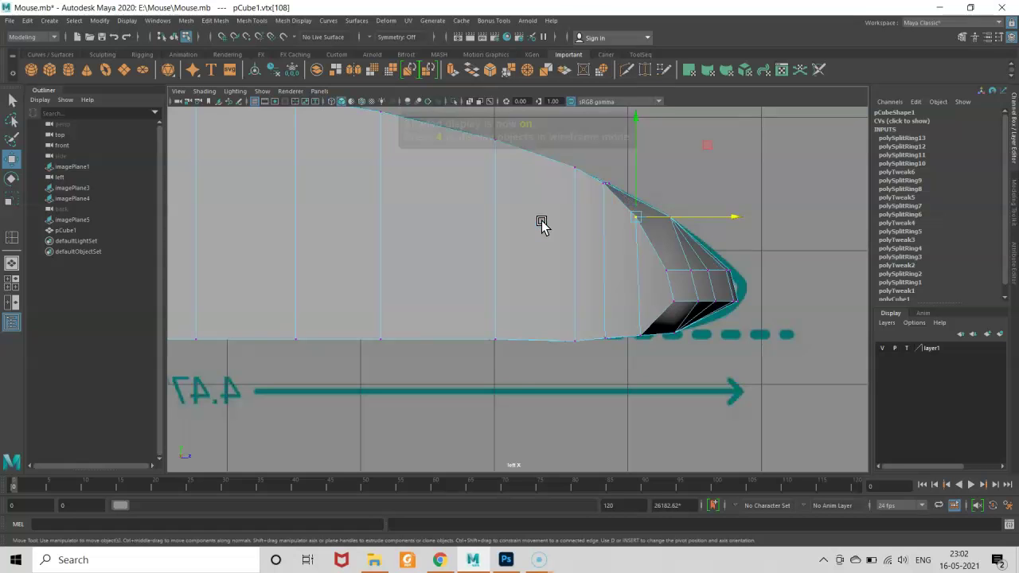
right_drag(541, 220, 539, 196)
click(537, 204)
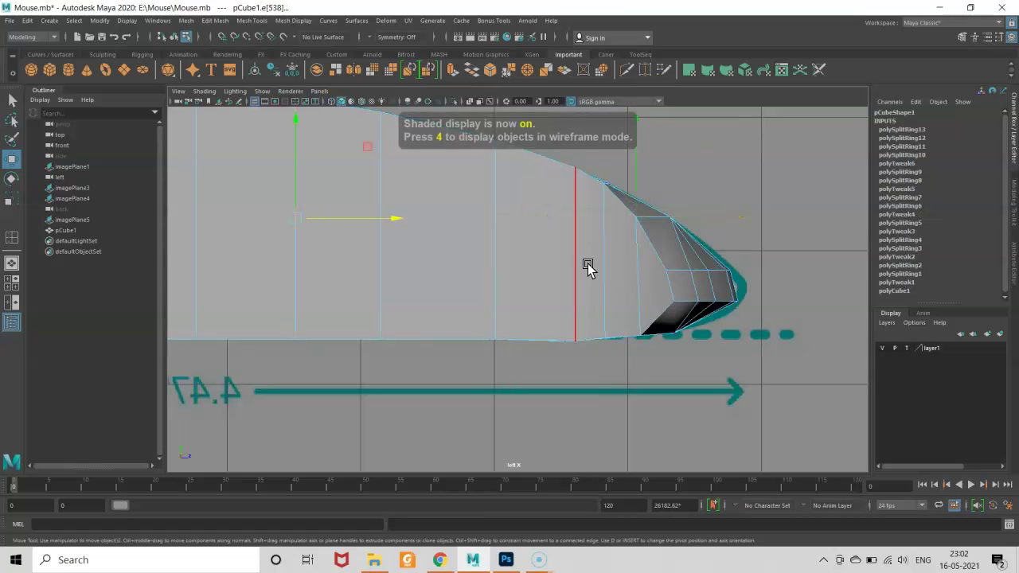
key(4)
click(560, 212)
shift+right_drag(561, 212, 606, 290)
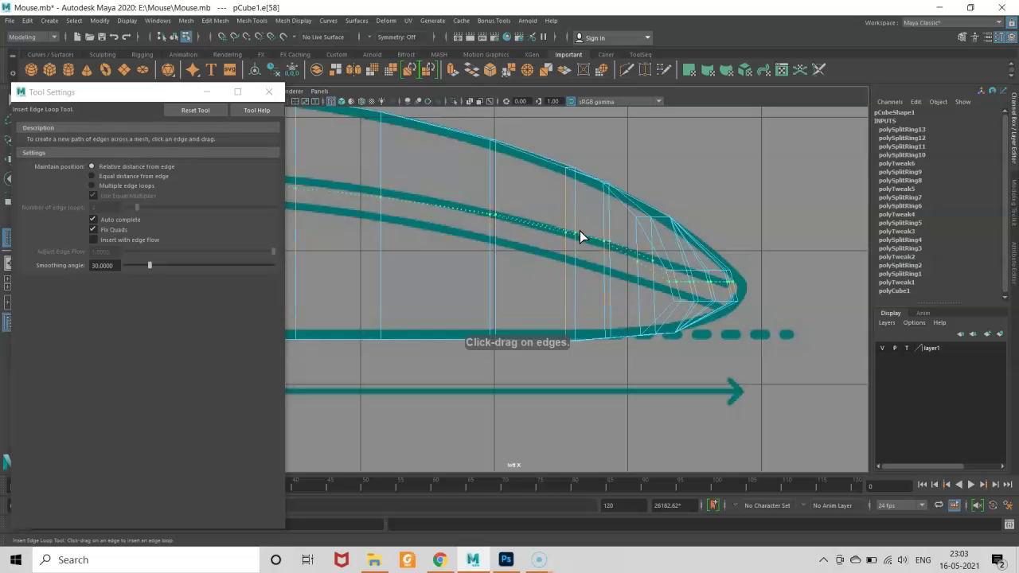
- Insert a lengthwise edge loop near the nose, redoing its placement after an undo
drag(589, 219, 579, 235)
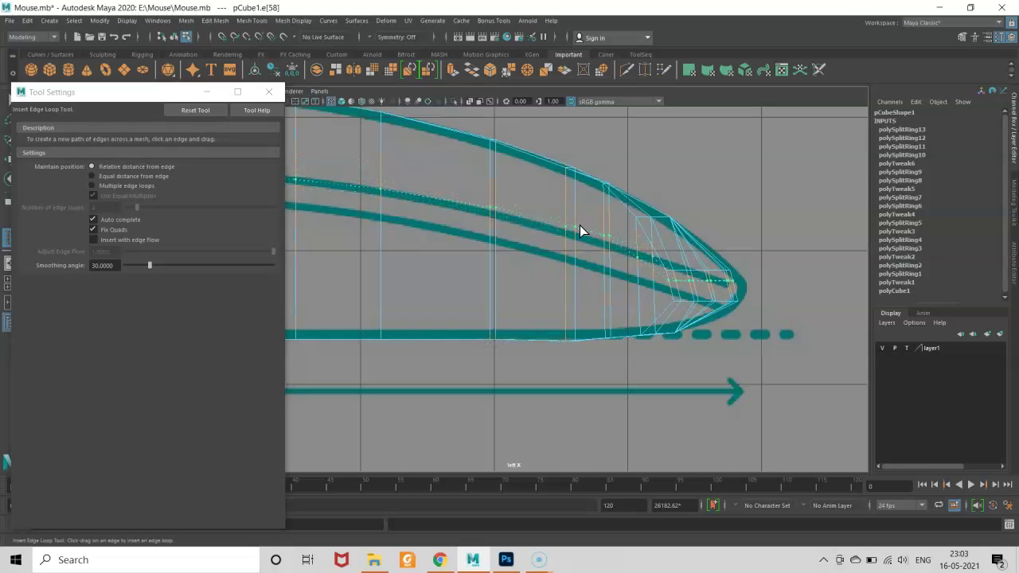
key(ctrl+z)
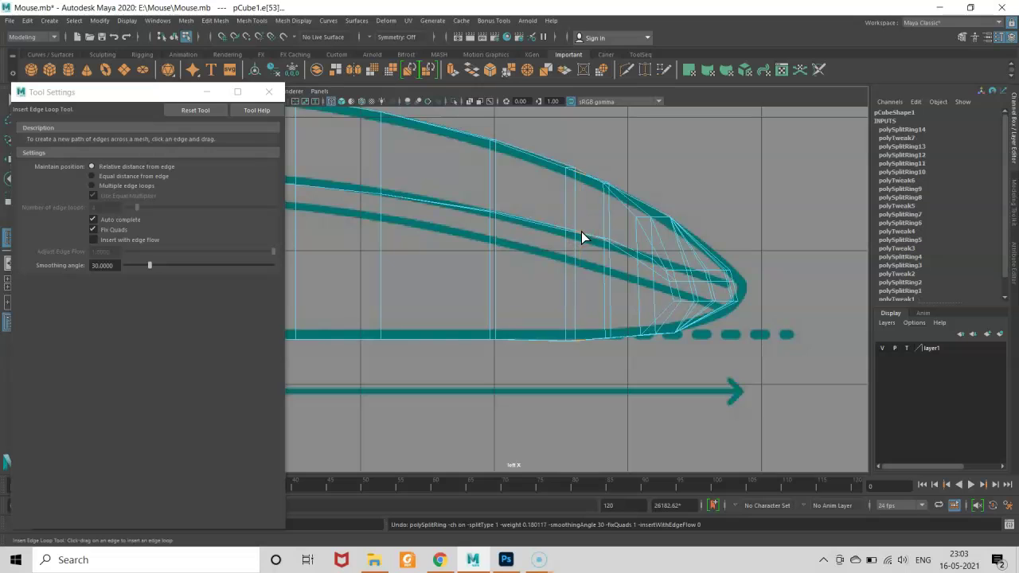
key(ctrl+z)
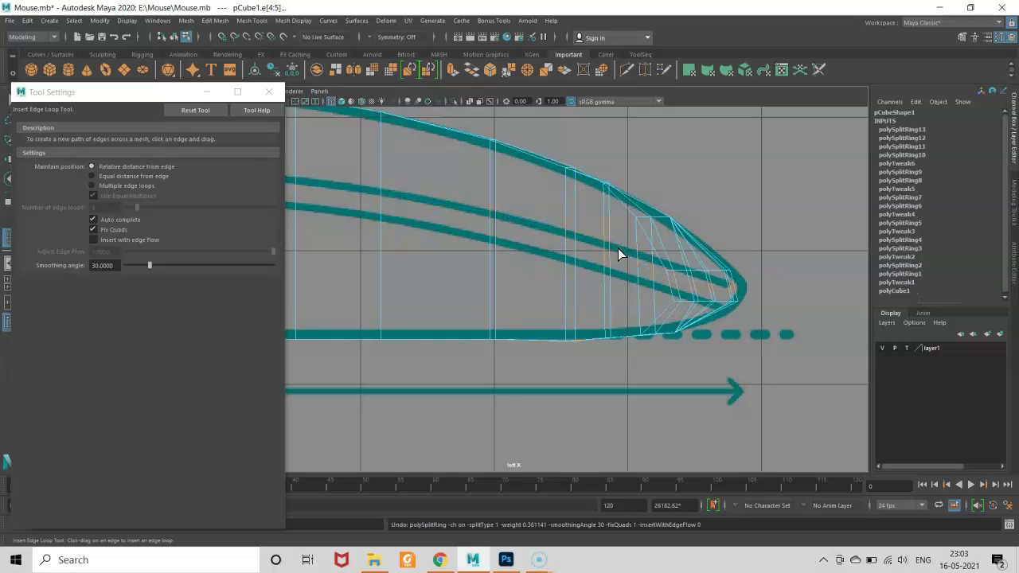
mouse_move(608, 243)
mouse_down()
mouse_move(616, 234)
mouse_move(610, 250)
mouse_move(607, 235)
mouse_up()
click(616, 237)
key(ctrl+z)
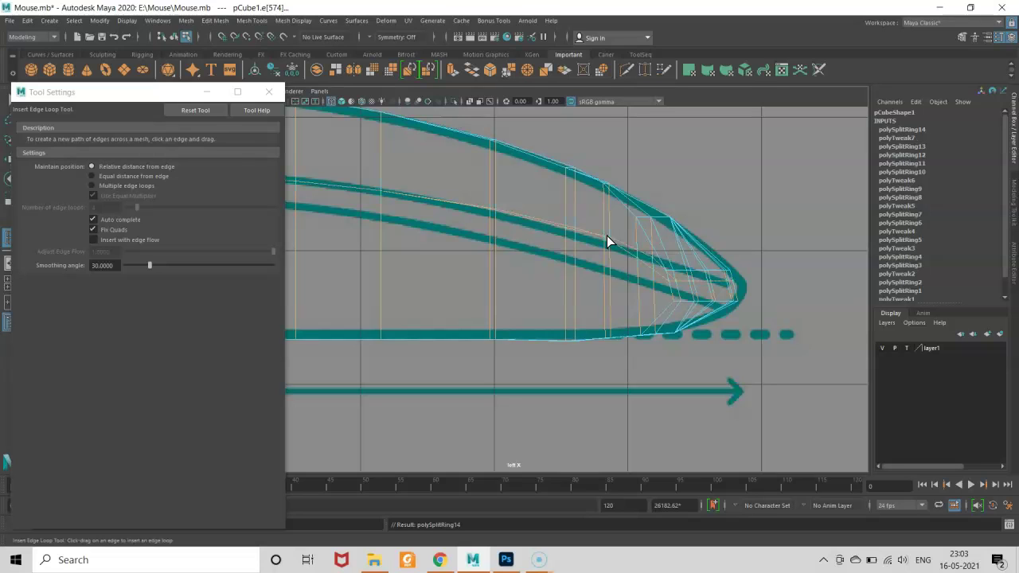
- Toggle wireframe and shaded display and frame the nose end in the side view
key(4)
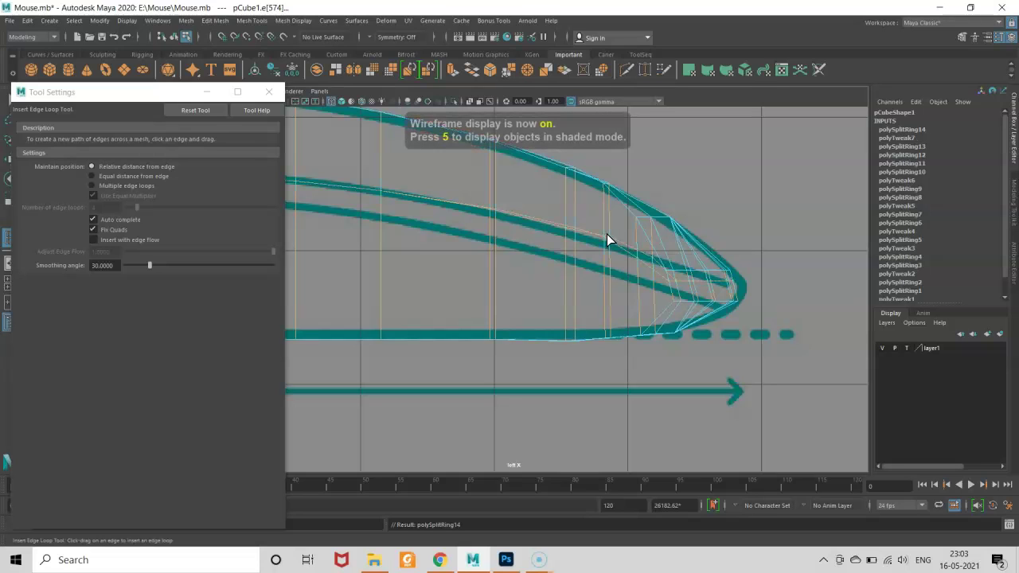
key(5)
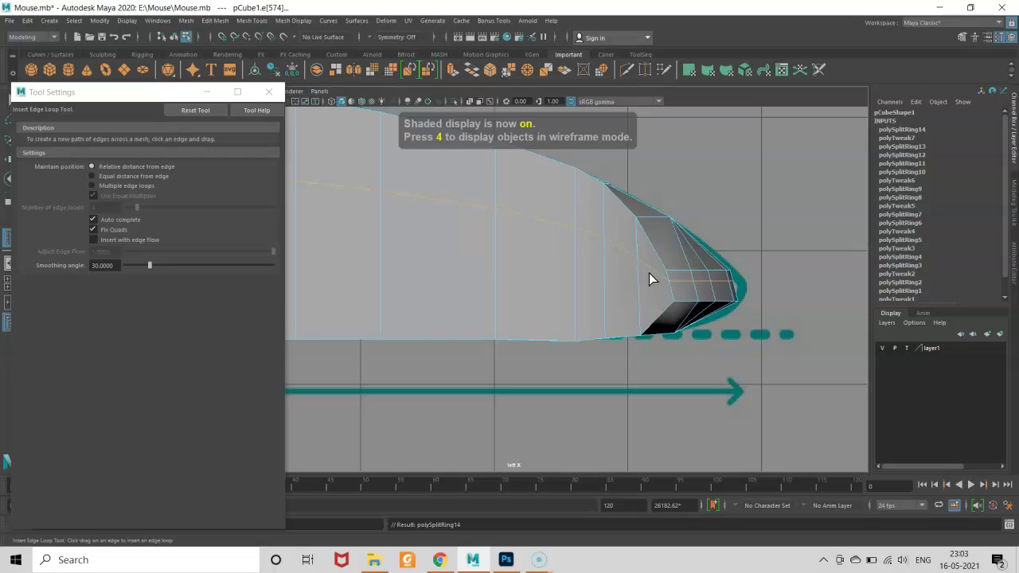
alt+right_drag(649, 273, 731, 294)
key(space)
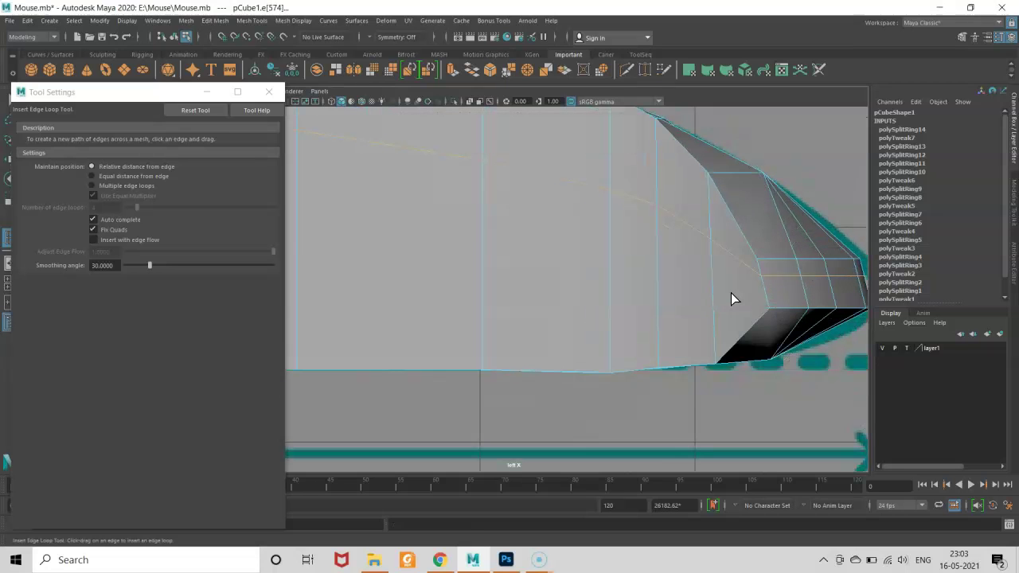
scroll(727, 288, down, 5)
scroll(728, 289, up, 2)
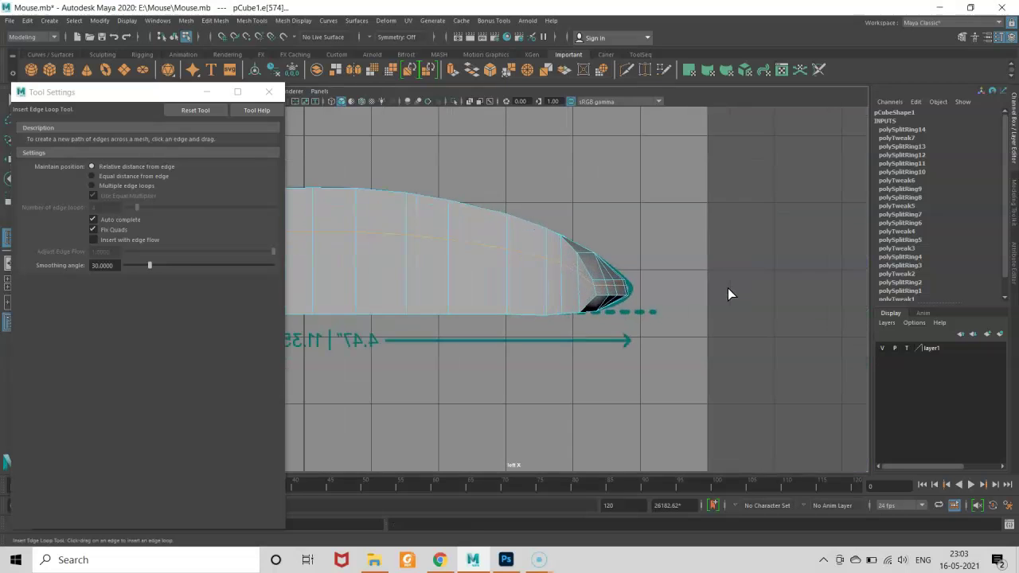
scroll(727, 289, up, 1)
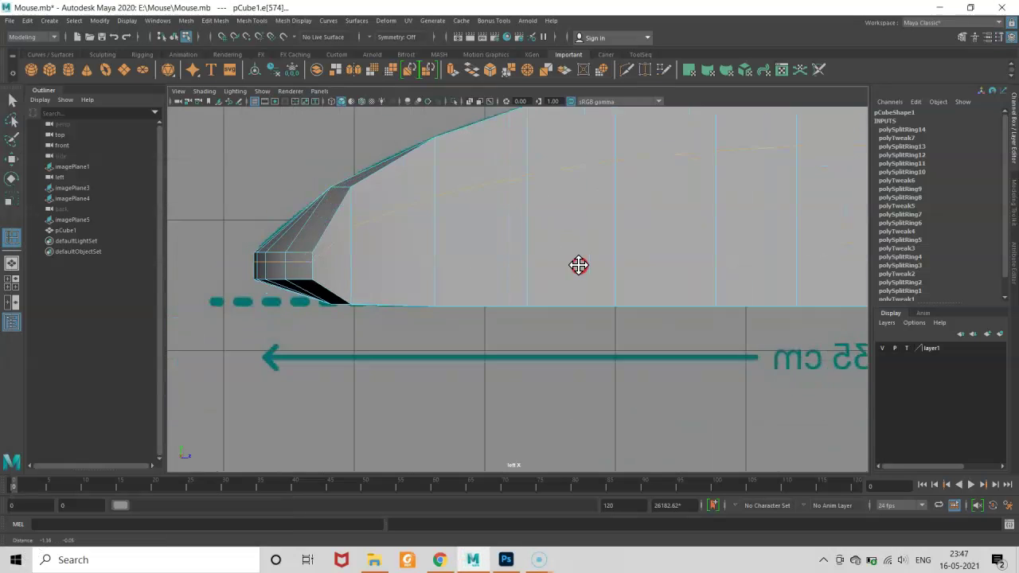
alt+middle_drag(579, 265, 629, 303)
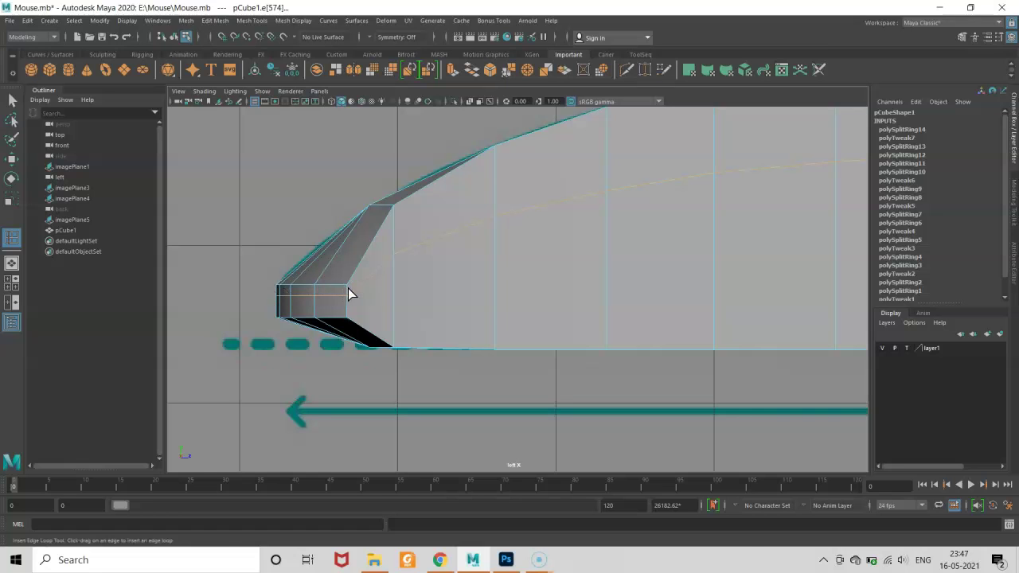
- Switch to the Move tool, go to the side view, and select edges across the body
key(w)
key(space)
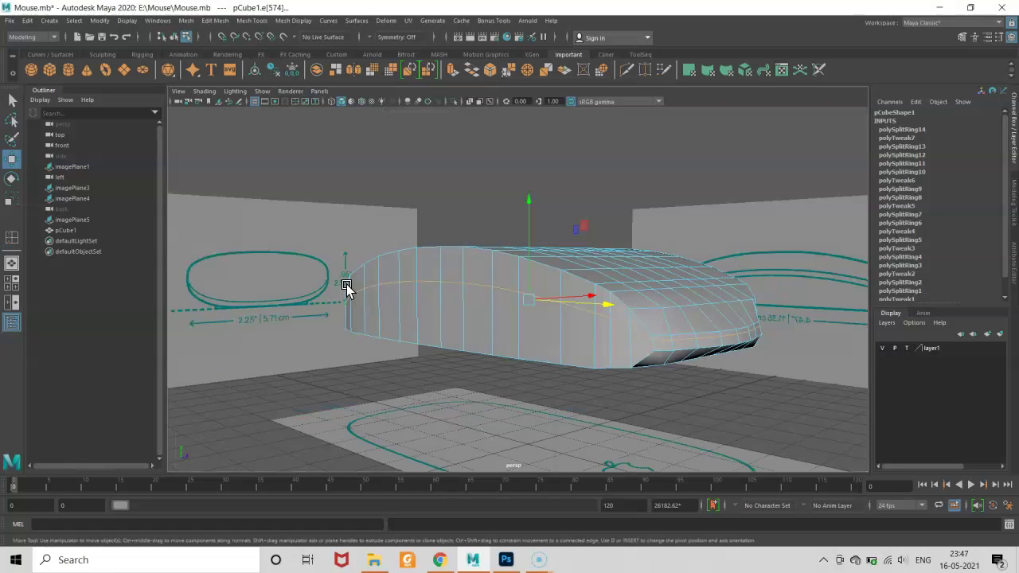
key(space)
drag(348, 290, 332, 282)
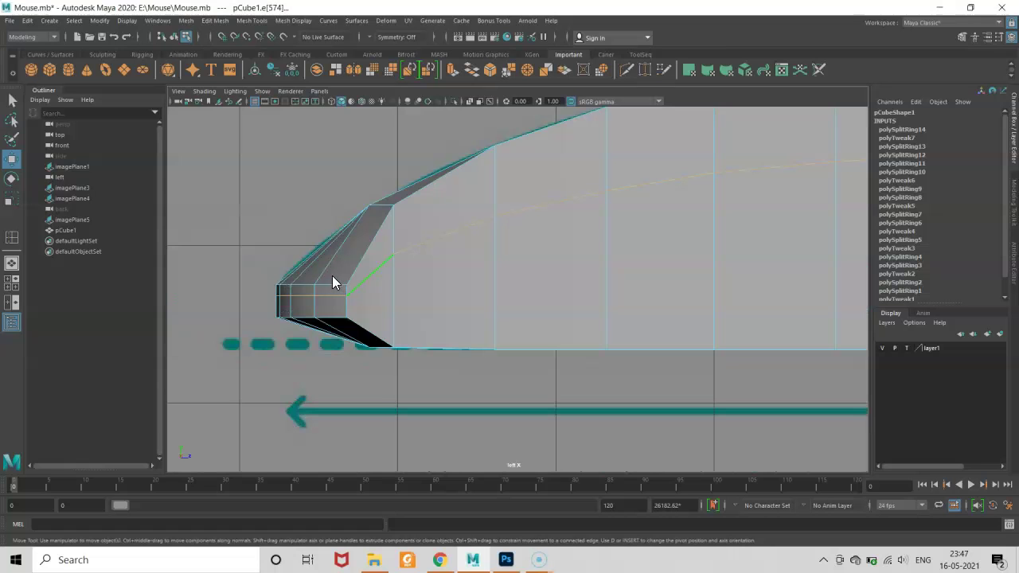
scroll(383, 263, down, 5)
alt+middle_drag(485, 243, 371, 225)
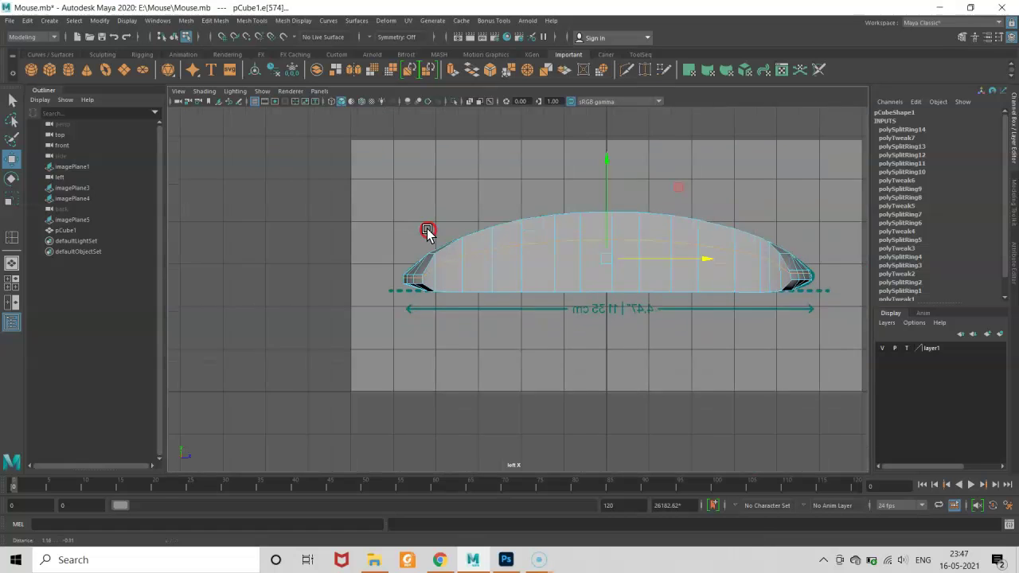
mouse_move(368, 222)
mouse_down()
mouse_move(609, 347)
mouse_move(719, 357)
mouse_up()
- Check the model in perspective, then delete the selected edge from the Left view
key(space)
mouse_move(642, 288)
mouse_down()
mouse_move(539, 308)
mouse_move(695, 315)
mouse_move(592, 318)
mouse_move(412, 364)
mouse_move(473, 330)
mouse_move(355, 329)
mouse_up()
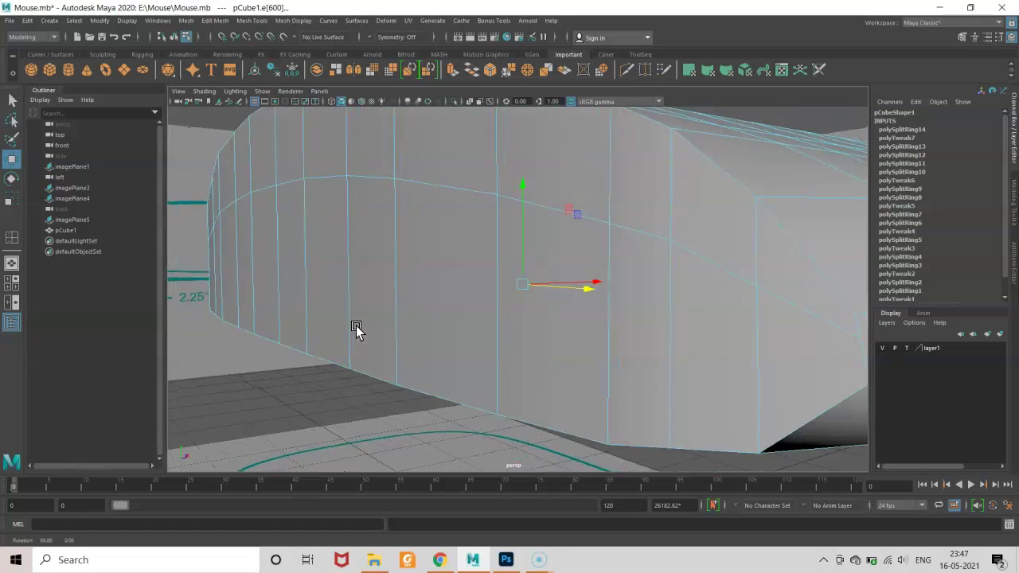
scroll(350, 331, down, 3)
scroll(439, 324, down, 3)
key(space)
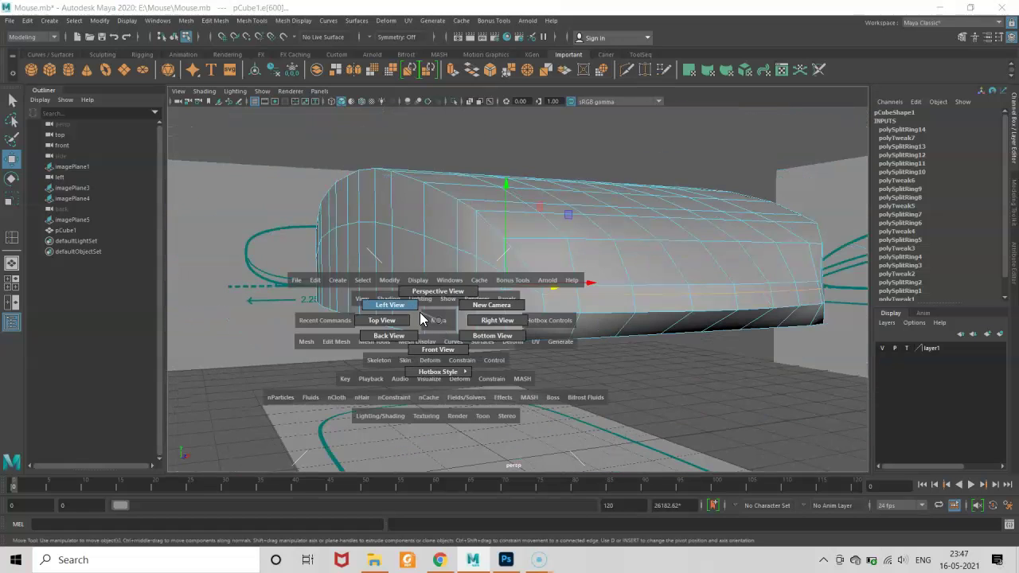
drag(420, 317, 420, 316)
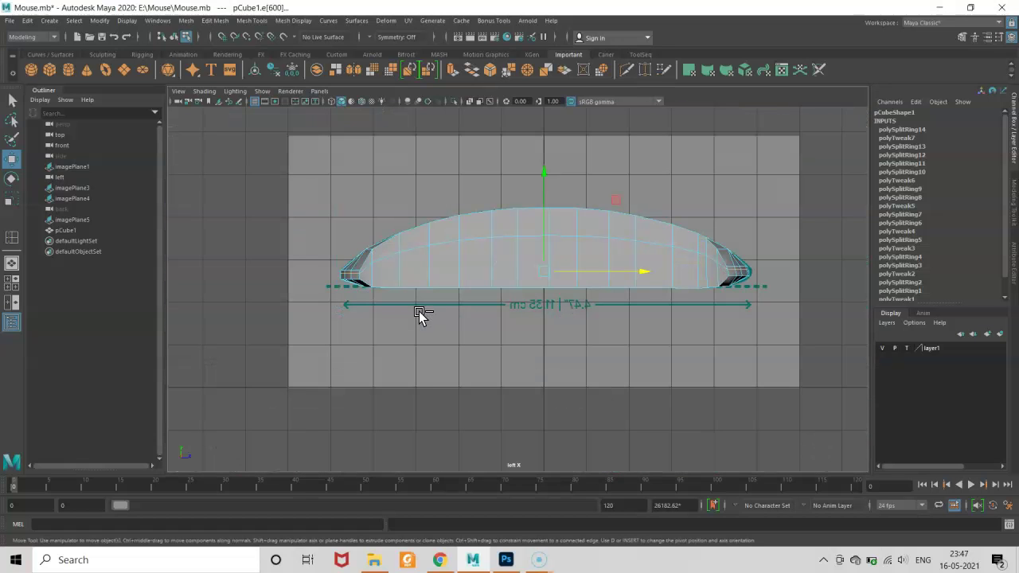
key(Delete)
- Zoom in on the mouse's nose and switch the mesh to vertex editing
scroll(419, 314, up, 1)
scroll(391, 305, up, 3)
scroll(310, 278, up, 2)
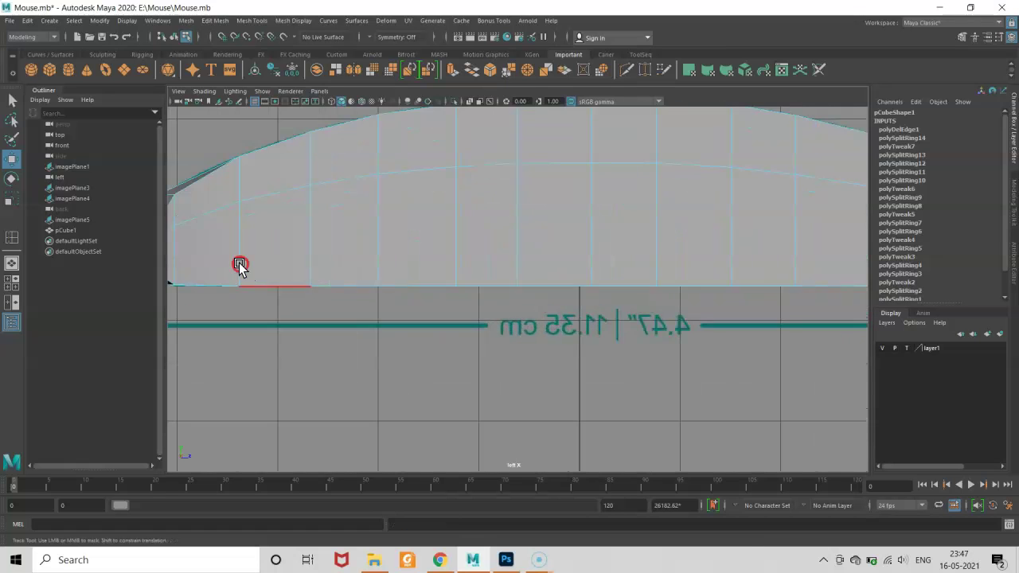
alt+middle_drag(239, 266, 404, 295)
right_drag(404, 295, 377, 268)
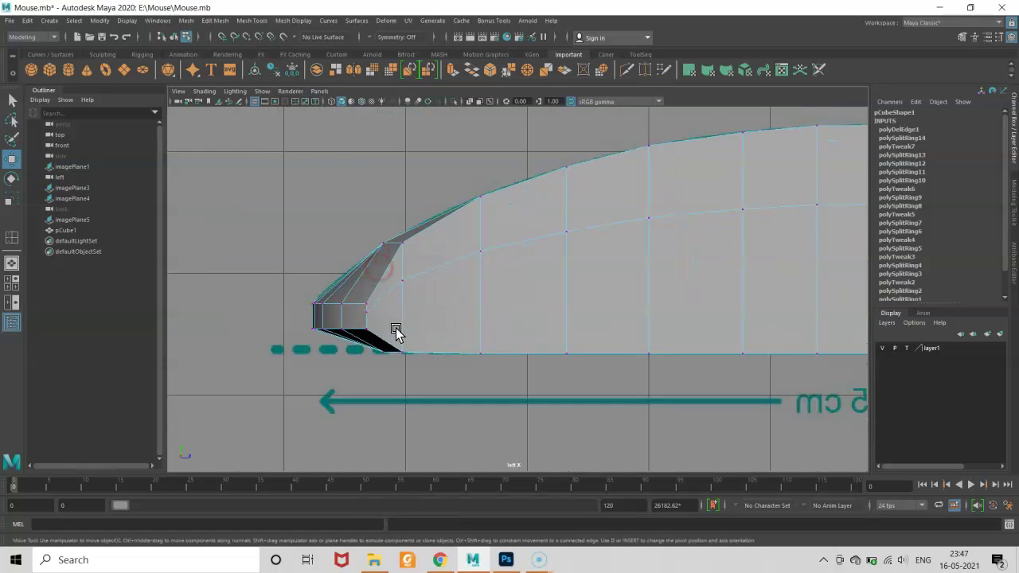
scroll(395, 331, up, 3)
scroll(396, 331, up, 1)
scroll(400, 330, up, 1)
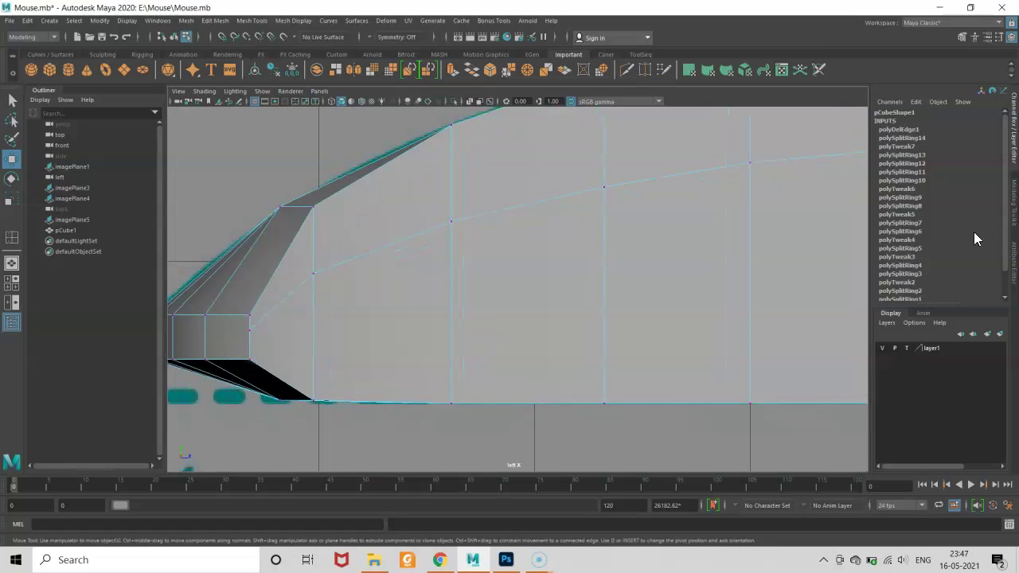
click(1012, 198)
- Turn on Target Weld and orbit the perspective view to inspect the mouse's nose
click(973, 403)
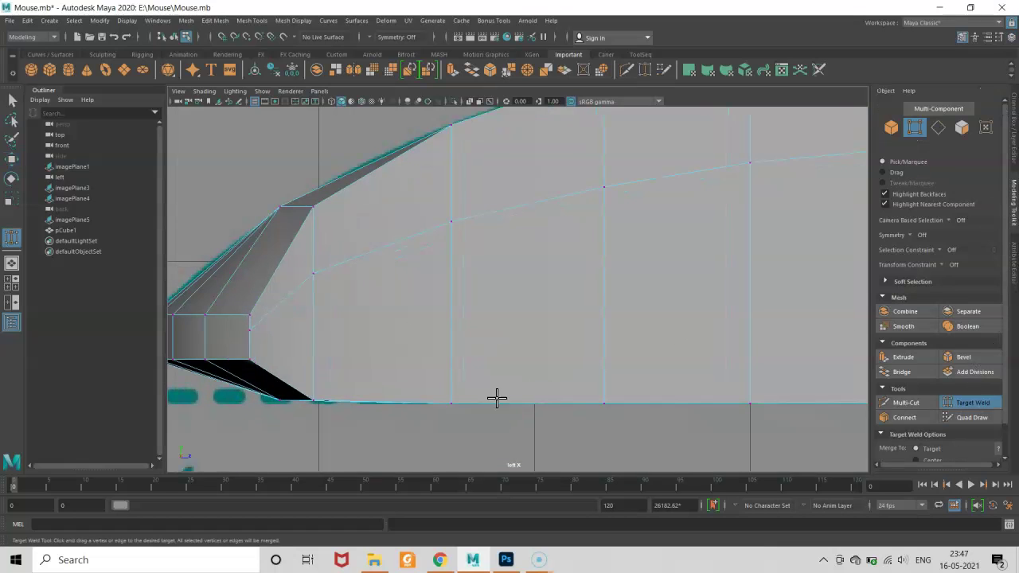
scroll(374, 319, down, 5)
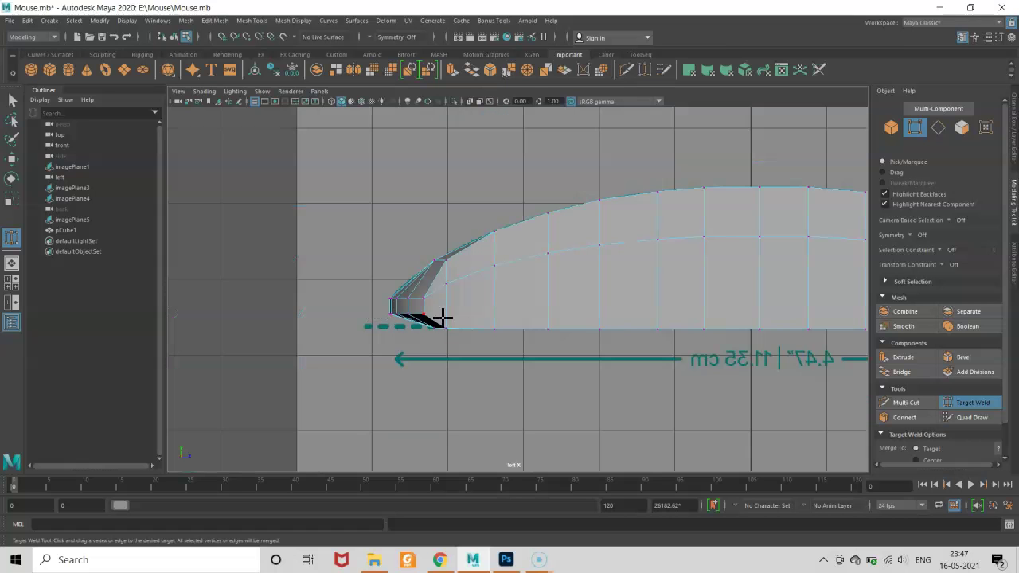
alt+middle_drag(448, 321, 609, 348)
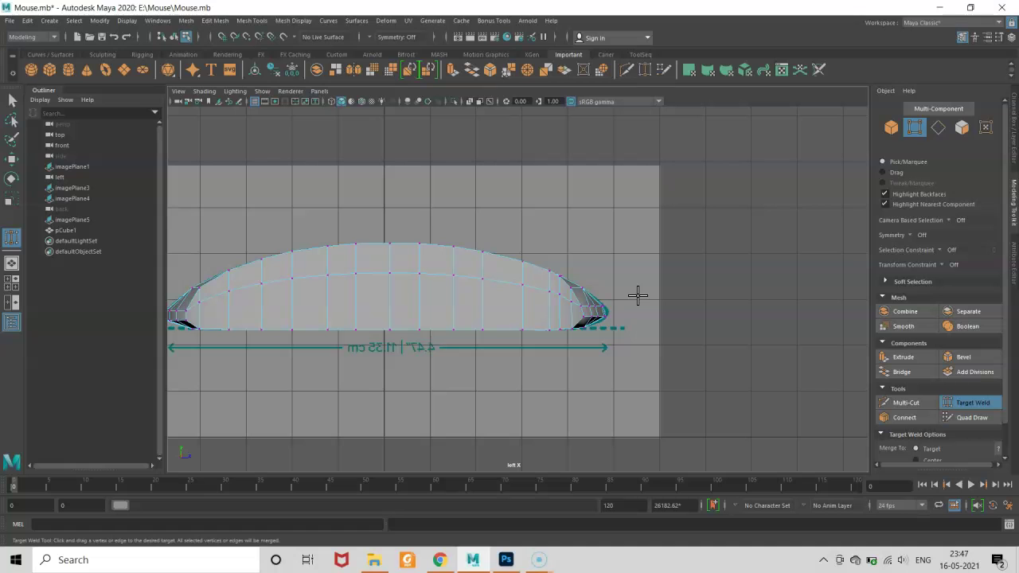
key(space)
drag(642, 280, 549, 278)
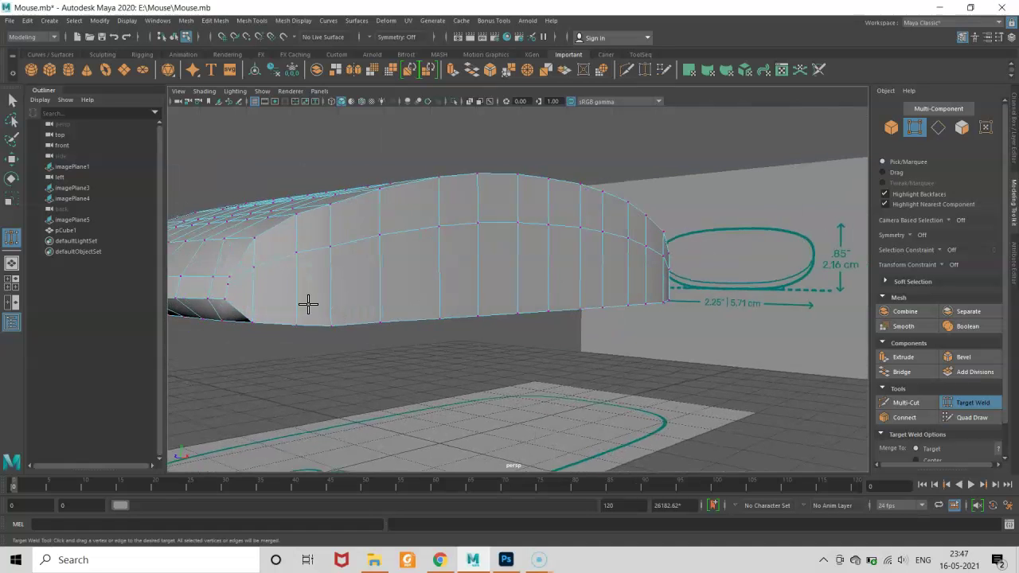
alt+drag(308, 304, 299, 304)
mouse_move(392, 275)
alt+mouse_down()
mouse_move(445, 276)
mouse_move(407, 282)
alt+mouse_up()
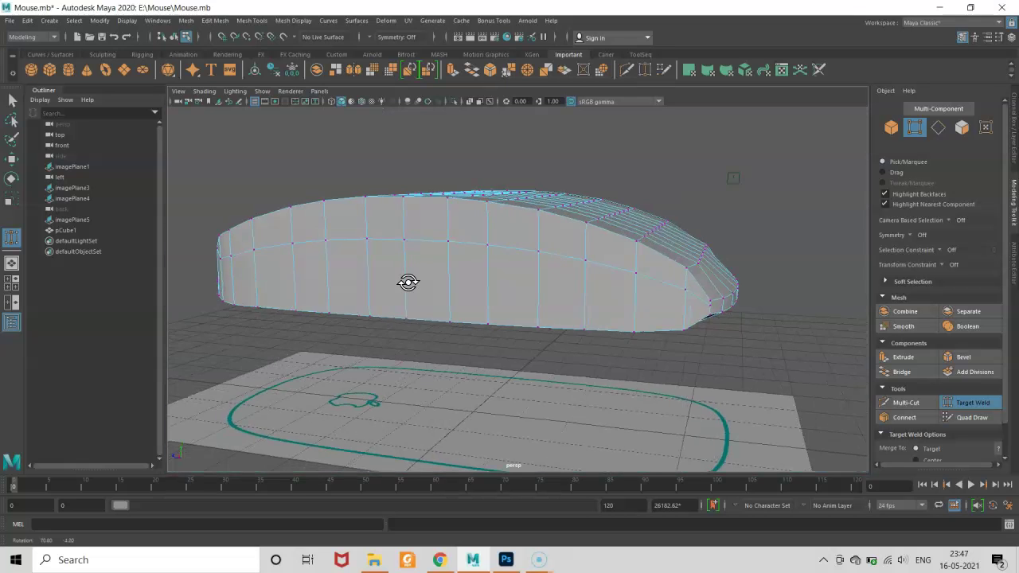
scroll(637, 311, up, 2)
scroll(610, 309, up, 5)
alt+drag(610, 309, 564, 303)
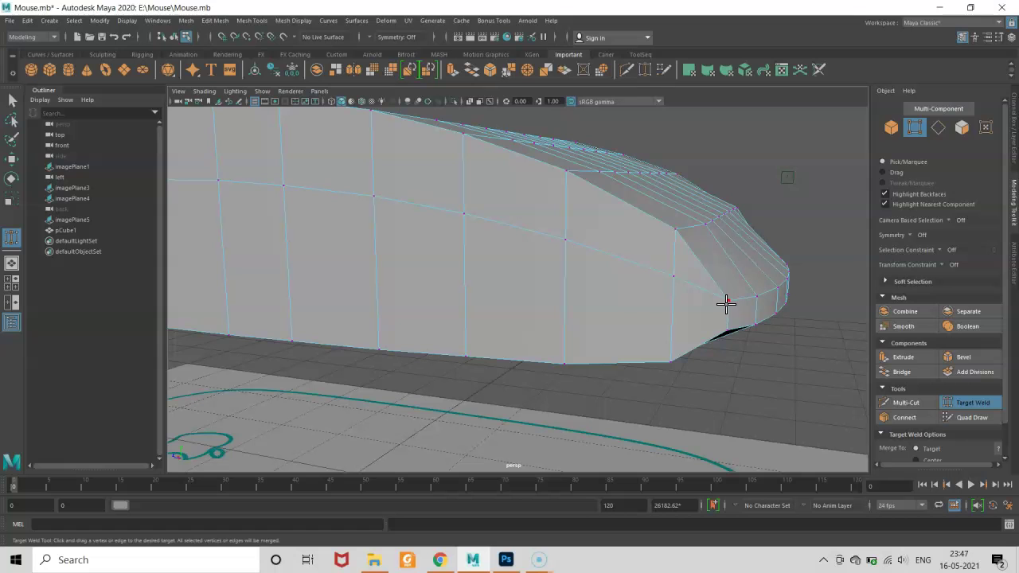
- Return to the Move tool and the Left side view
key(w)
key(space)
drag(724, 304, 701, 301)
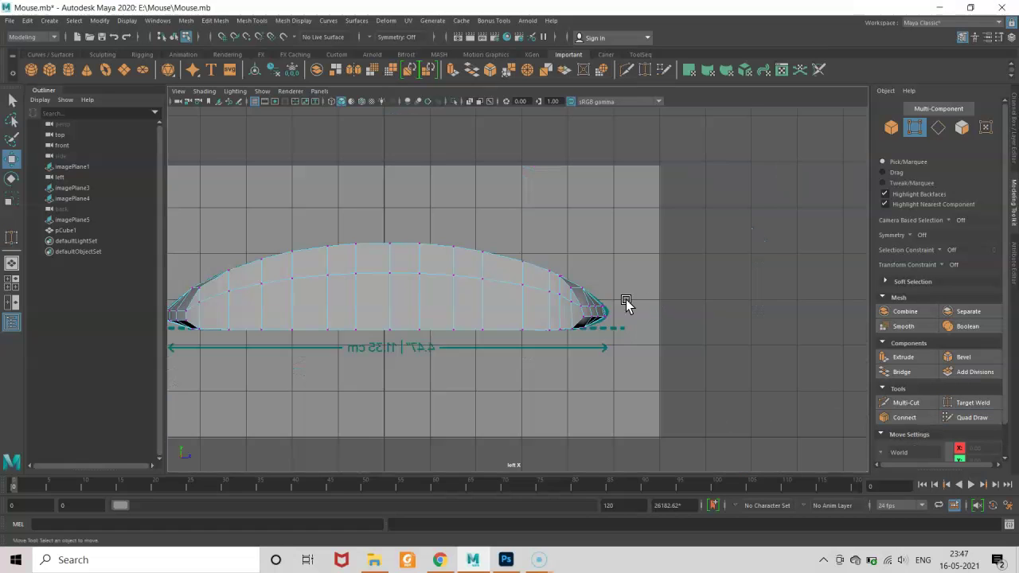
scroll(578, 303, up, 2)
- Show the mesh as wireframe and select the vertex columns near the nose tip
scroll(578, 304, up, 2)
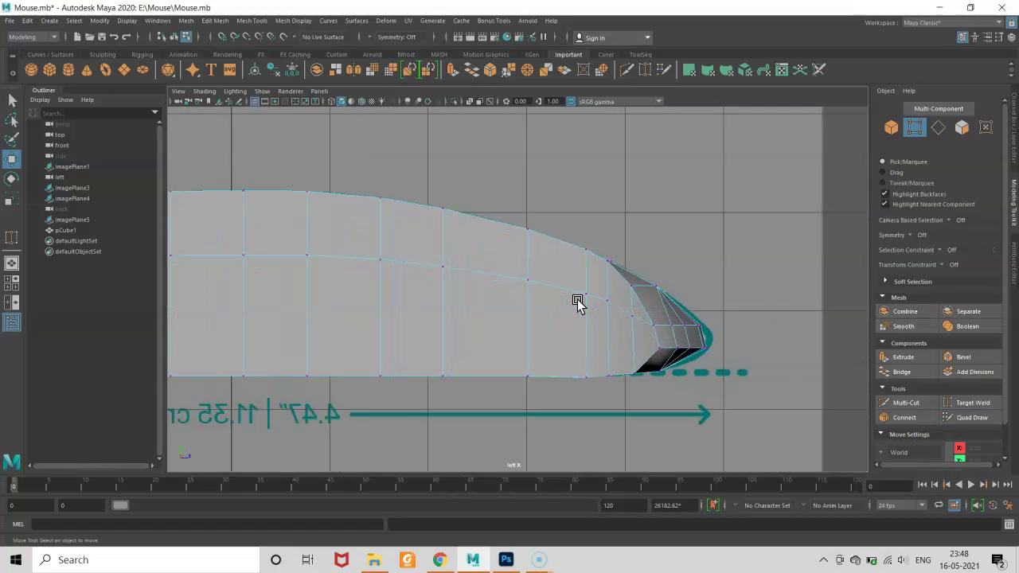
key(4)
scroll(587, 328, up, 1)
scroll(629, 292, up, 1)
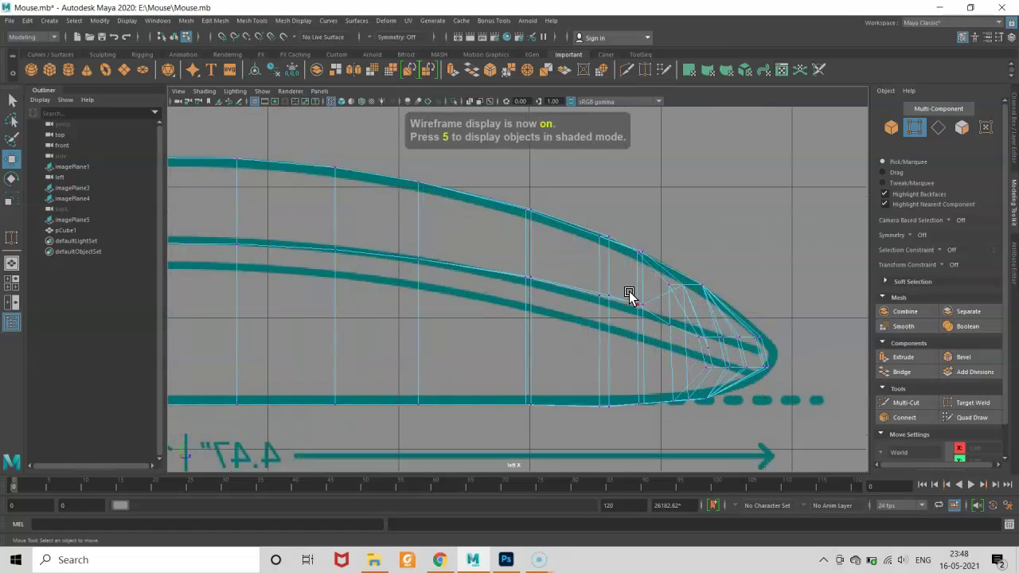
drag(594, 279, 626, 312)
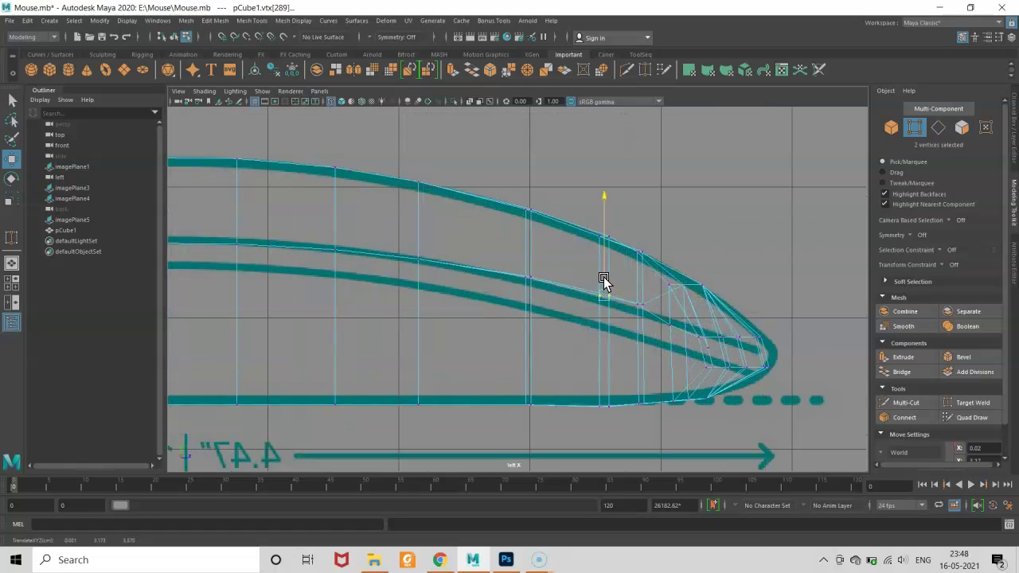
mouse_move(712, 295)
mouse_down()
mouse_move(625, 321)
mouse_move(643, 293)
mouse_move(668, 303)
mouse_up()
click(669, 310)
click(695, 330)
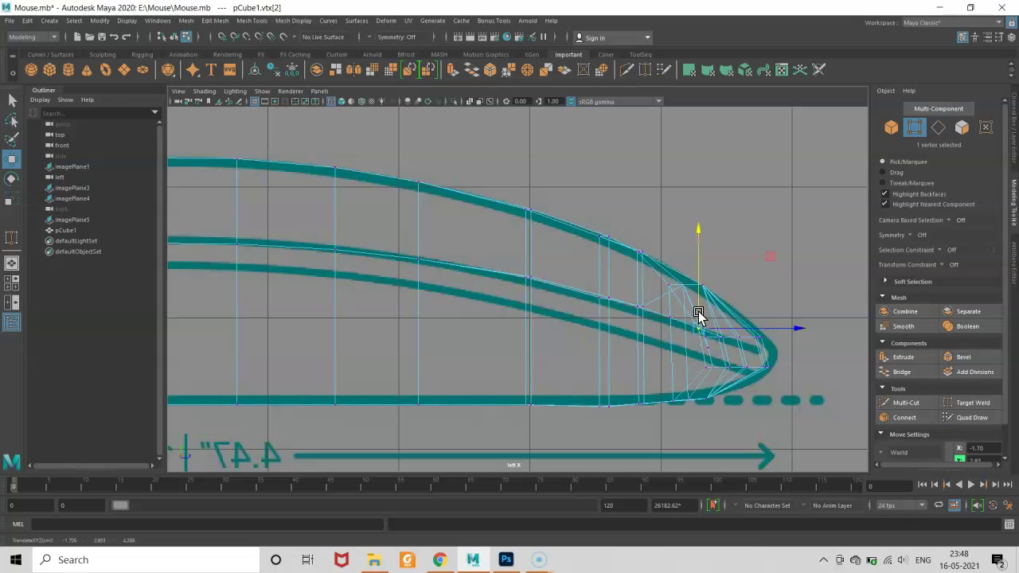
alt+right_drag(698, 313, 741, 360)
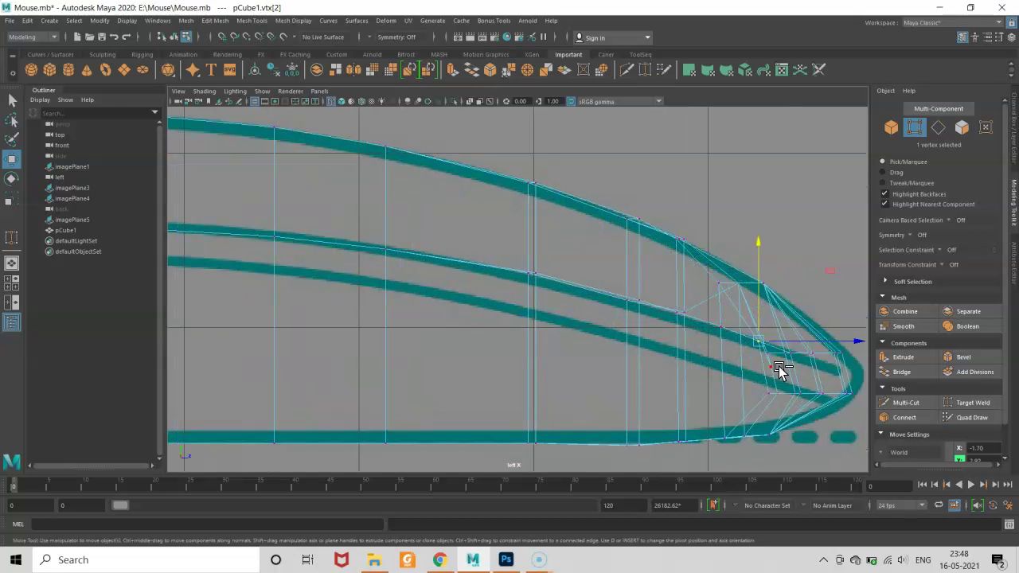
key(ctrl+z)
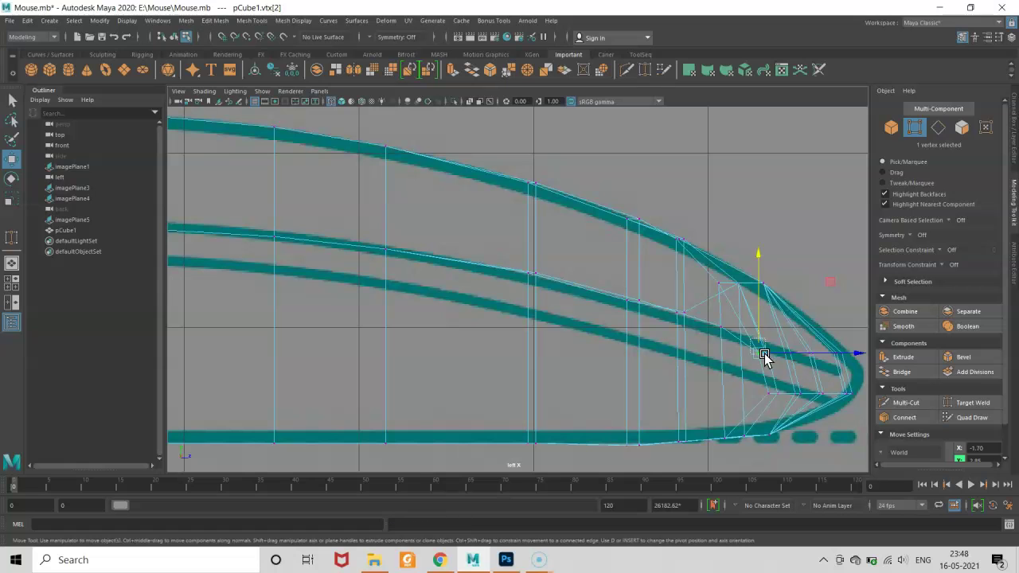
- Shift the tip vertices up and nudge a single tip vertex toward the reference outline
mouse_move(750, 341)
mouse_down()
mouse_move(761, 331)
mouse_move(739, 386)
mouse_up()
click(729, 367)
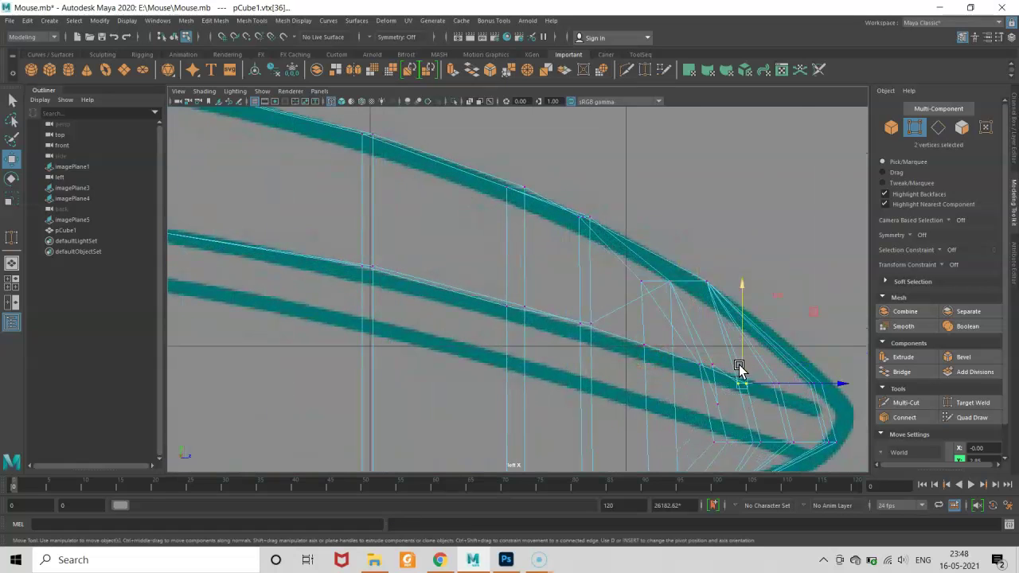
mouse_move(758, 391)
alt+right_down()
mouse_move(814, 412)
mouse_move(619, 298)
alt+right_up()
click(624, 272)
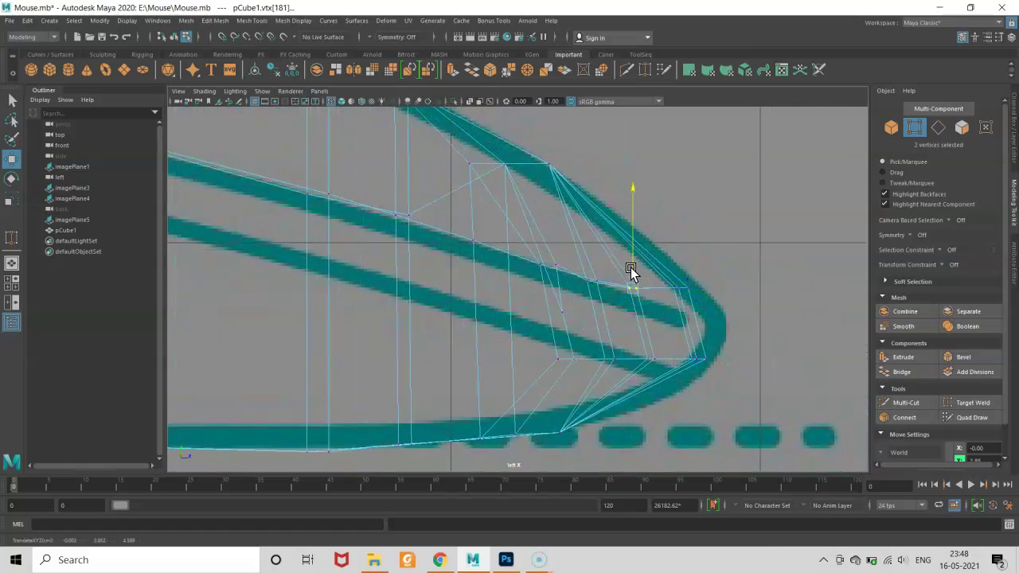
click(639, 288)
click(632, 284)
drag(632, 284, 636, 283)
mouse_move(699, 326)
mouse_down()
mouse_move(669, 271)
mouse_move(683, 270)
mouse_up()
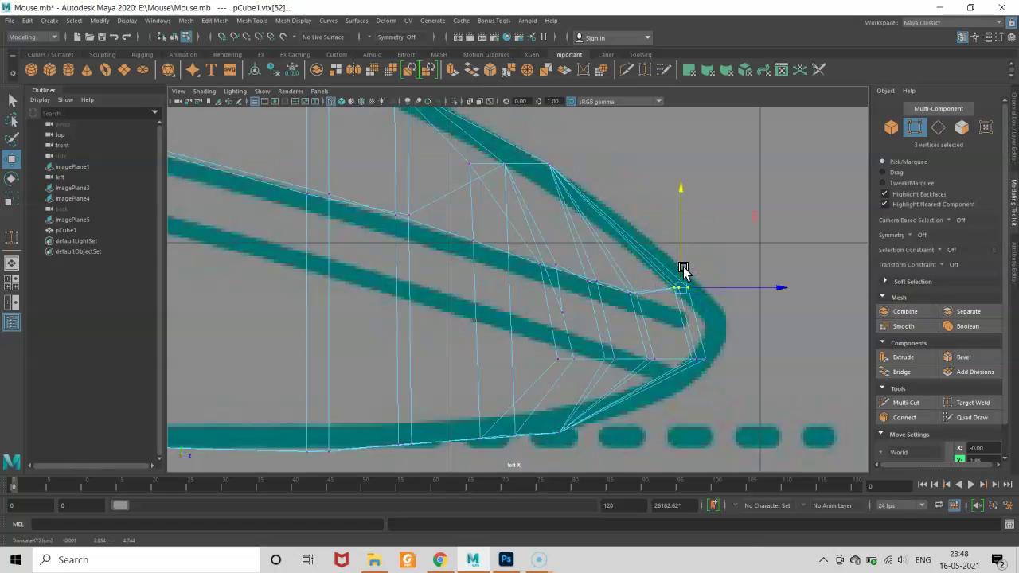
- Move six tip vertices horizontally onto the outline, then select vertices on the upper curve
scroll(683, 271, down, 5)
scroll(626, 318, up, 2)
scroll(626, 321, up, 2)
scroll(625, 323, up, 1)
mouse_move(673, 372)
mouse_down()
mouse_move(630, 255)
mouse_move(649, 271)
mouse_up()
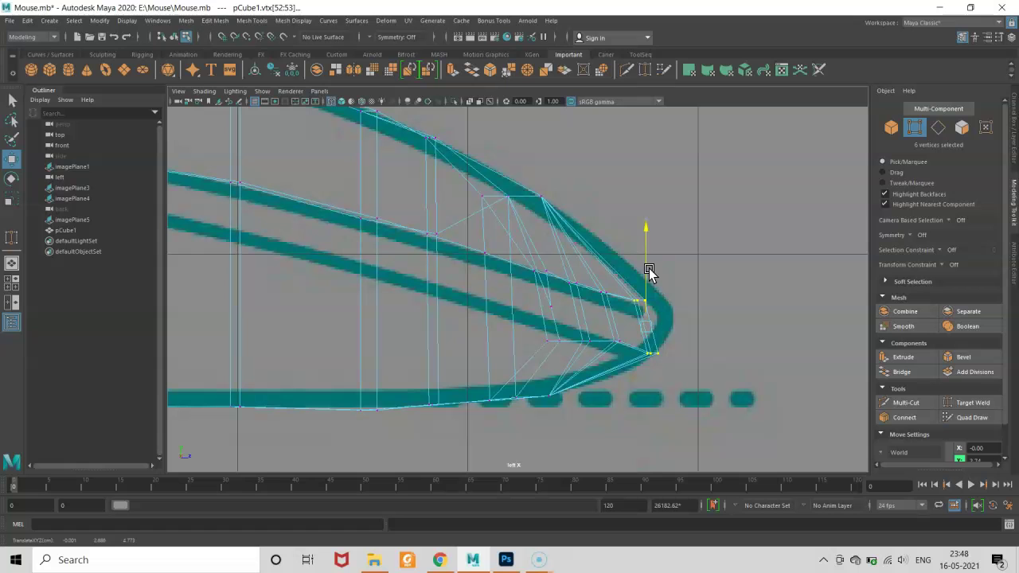
drag(704, 371, 642, 339)
scroll(674, 355, down, 1)
scroll(605, 307, down, 2)
scroll(644, 337, down, 1)
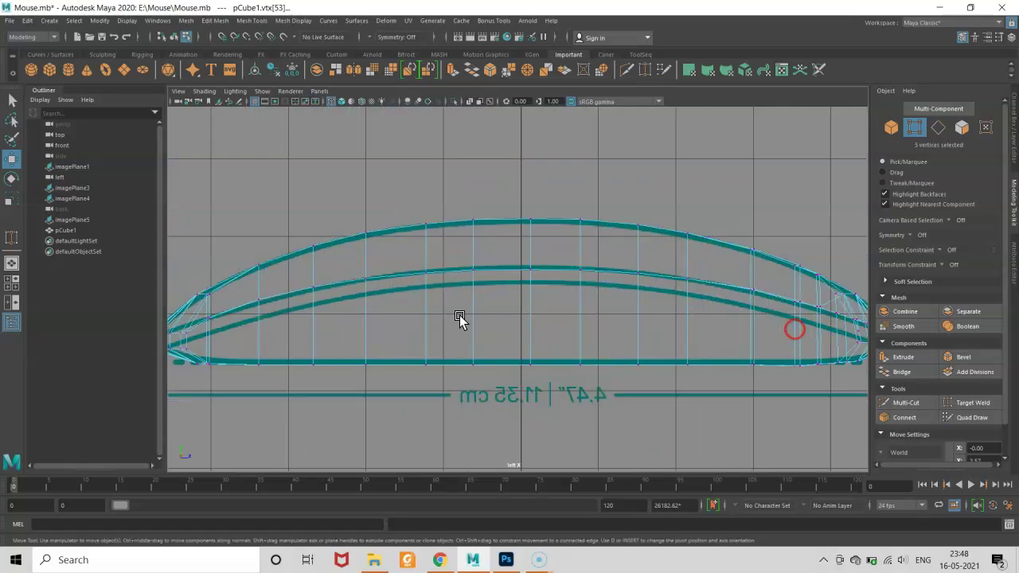
scroll(462, 323, up, 3)
mouse_move(462, 324)
alt+middle_down()
mouse_move(338, 365)
mouse_move(549, 307)
mouse_move(387, 317)
alt+middle_up()
scroll(567, 312, up, 1)
scroll(387, 316, up, 2)
mouse_move(342, 252)
mouse_down()
mouse_move(371, 266)
mouse_move(361, 231)
mouse_up()
- Raise the far-end vertices one by one onto the side reference curve
click(251, 342)
drag(247, 310, 250, 263)
alt+middle_drag(273, 292, 482, 275)
click(423, 312)
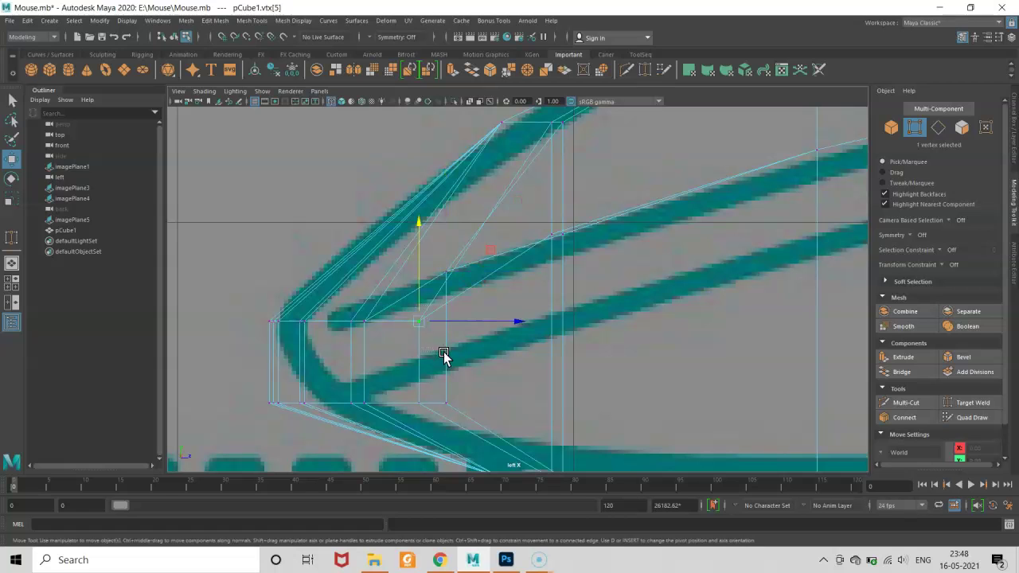
drag(415, 299, 406, 269)
mouse_move(395, 333)
mouse_down()
mouse_move(344, 317)
mouse_move(358, 288)
mouse_up()
click(363, 322)
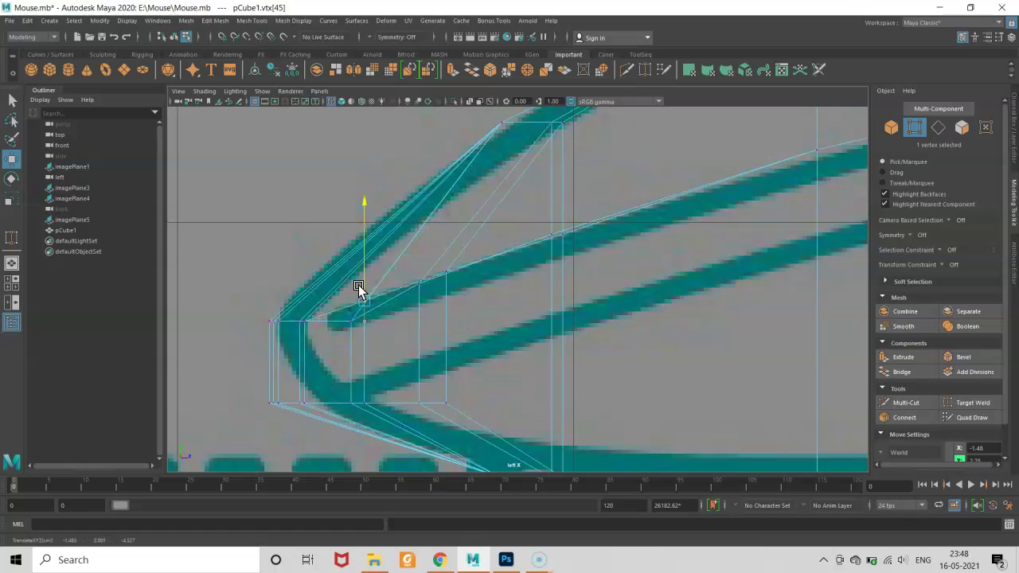
click(349, 320)
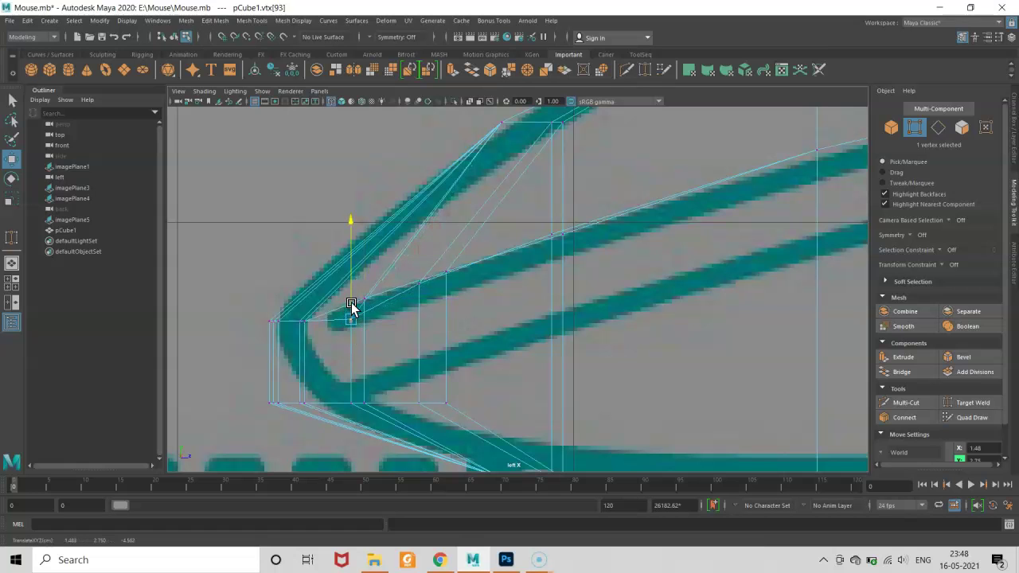
- Shift the bottom row of corner vertices right, after undoing an accidental move
mouse_move(353, 321)
alt+middle_down()
mouse_move(468, 329)
mouse_move(432, 353)
alt+middle_up()
mouse_move(341, 319)
mouse_down()
mouse_move(371, 338)
mouse_move(375, 303)
mouse_move(417, 325)
mouse_up()
key(ctrl+z)
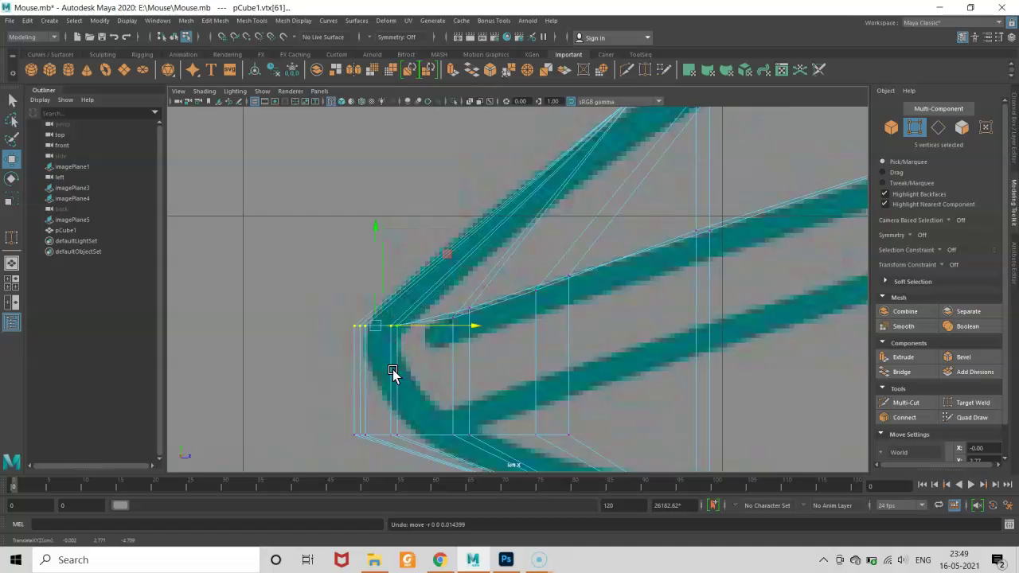
alt+middle_drag(393, 373, 373, 306)
drag(336, 325, 409, 353)
middle_drag(409, 353, 469, 324)
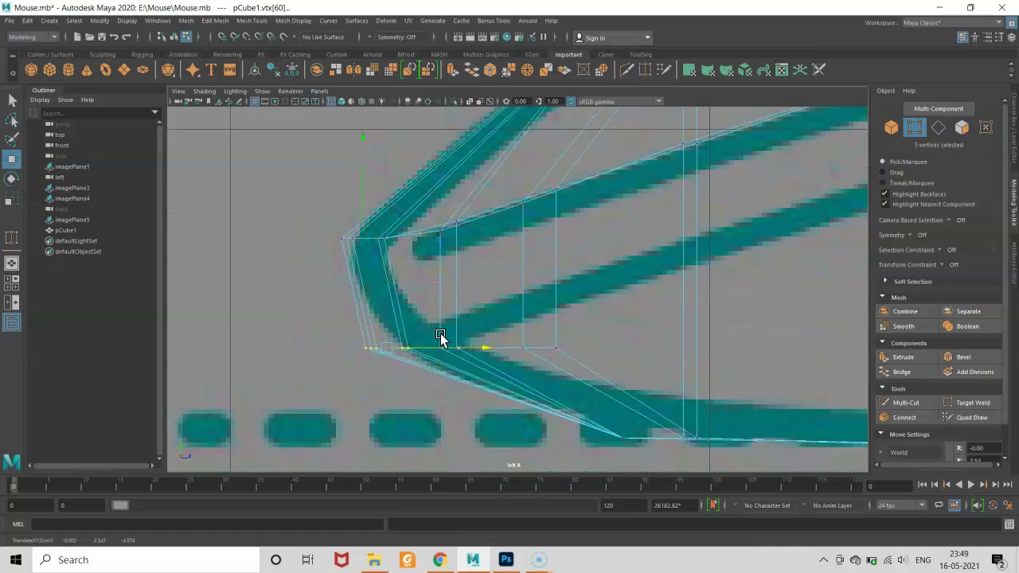
- Lower two vertices on the upper curve onto the reference line
scroll(451, 336, down, 5)
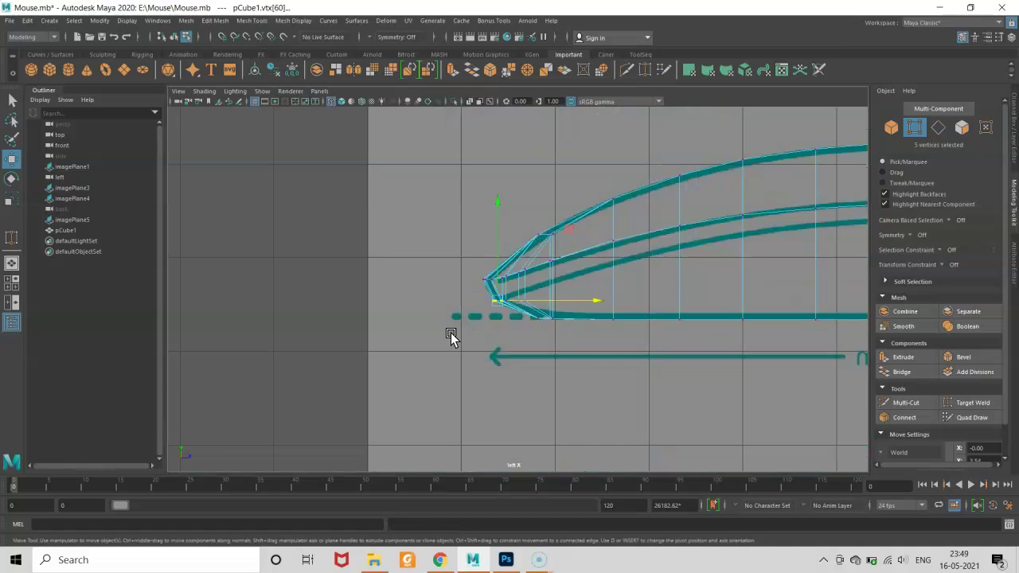
scroll(473, 332, up, 2)
scroll(506, 313, up, 1)
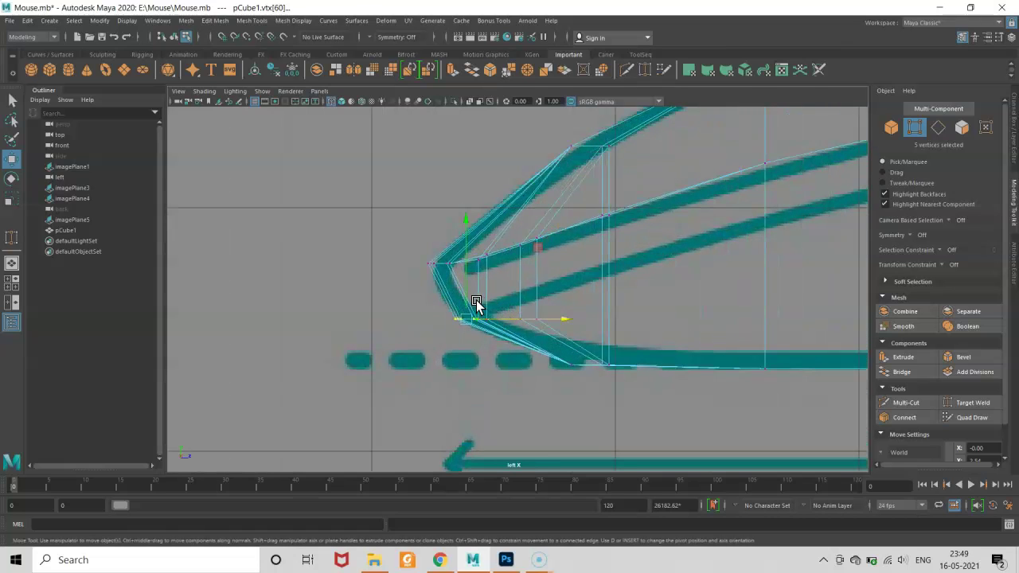
scroll(473, 318, up, 1)
mouse_move(481, 323)
right_down()
mouse_move(477, 259)
mouse_move(436, 270)
right_up()
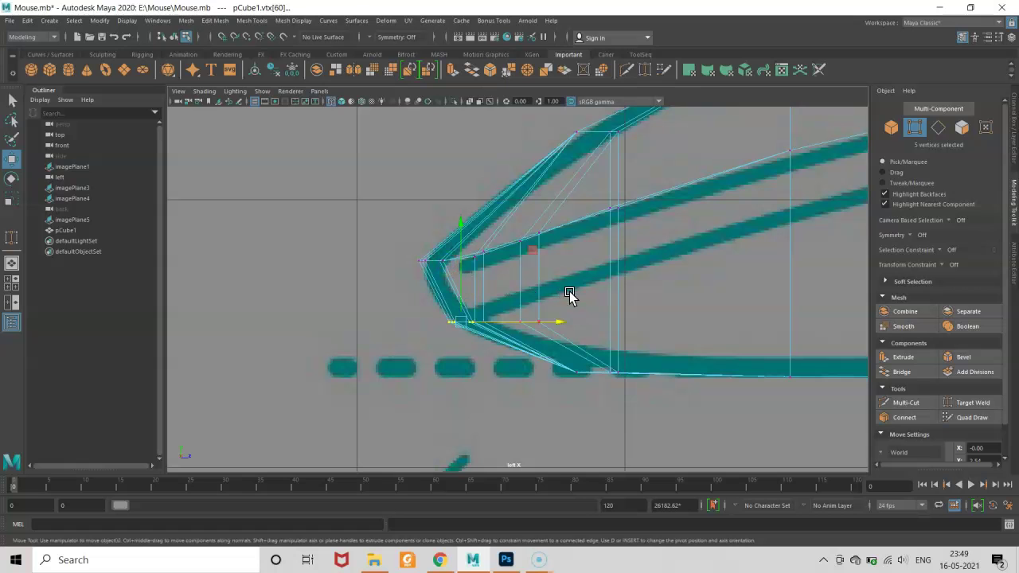
scroll(590, 276, up, 2)
scroll(519, 291, up, 2)
scroll(439, 266, up, 2)
drag(439, 266, 458, 307)
drag(444, 244, 445, 252)
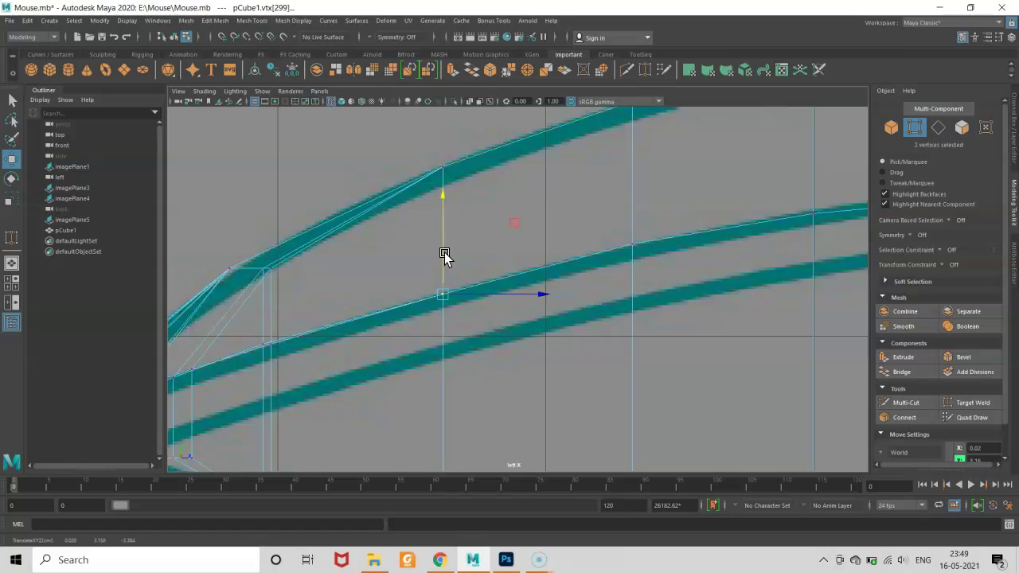
- Raise the first profile vertices along the top outline onto the teal reference curve
alt+middle_drag(651, 269, 378, 326)
drag(539, 231, 559, 279)
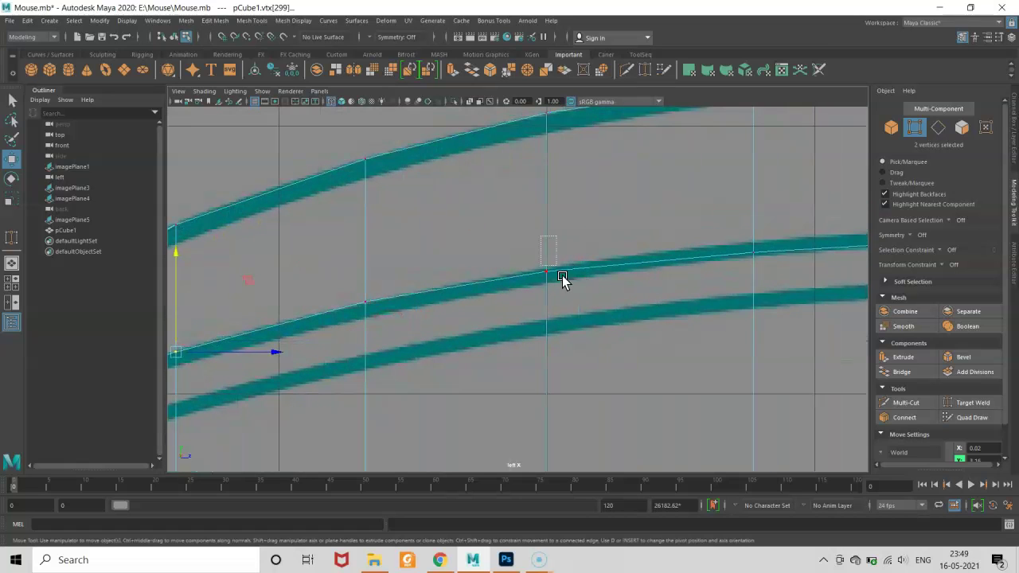
alt+middle_drag(640, 275, 470, 323)
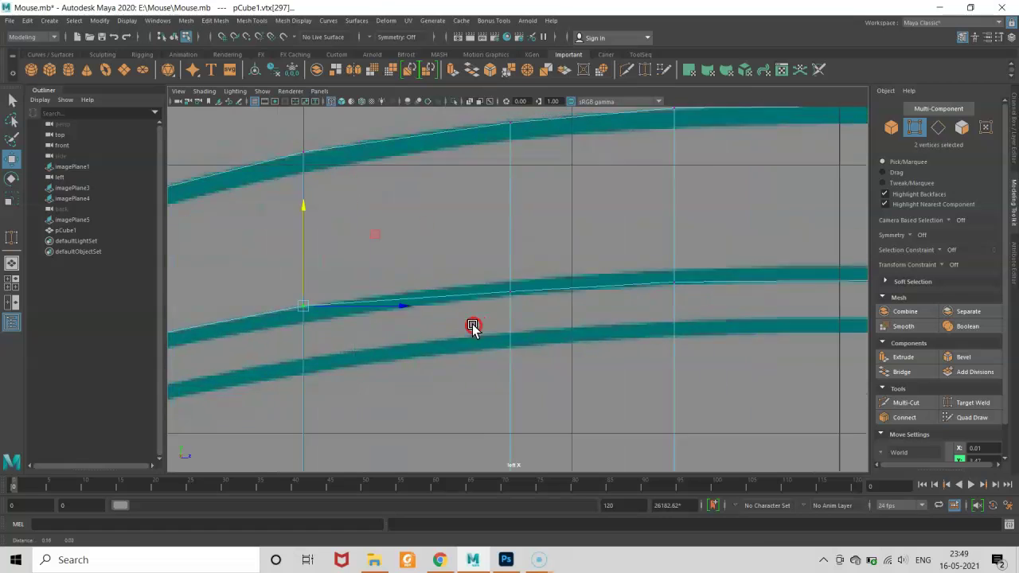
click(486, 275)
drag(485, 275, 489, 261)
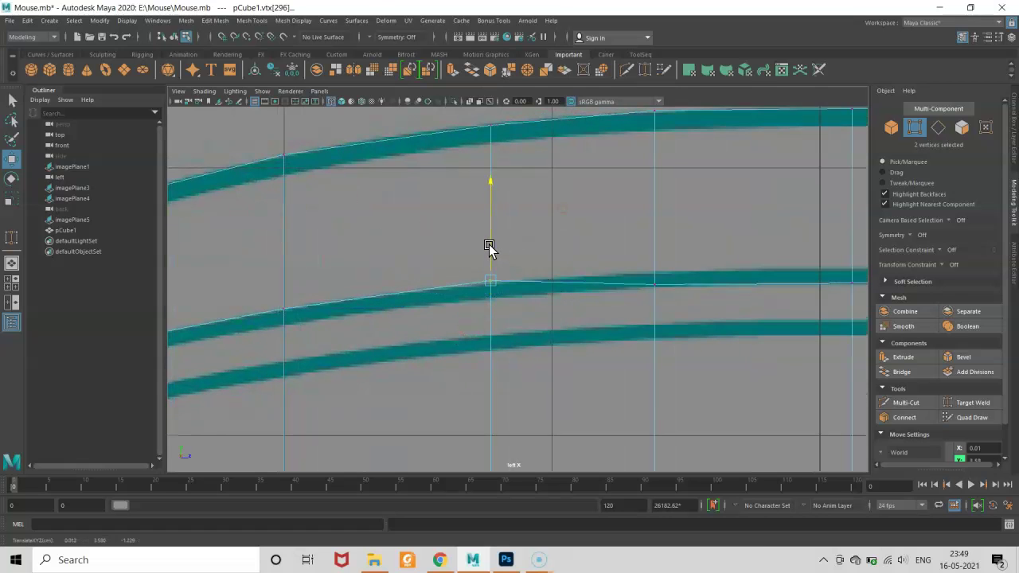
drag(489, 247, 489, 250)
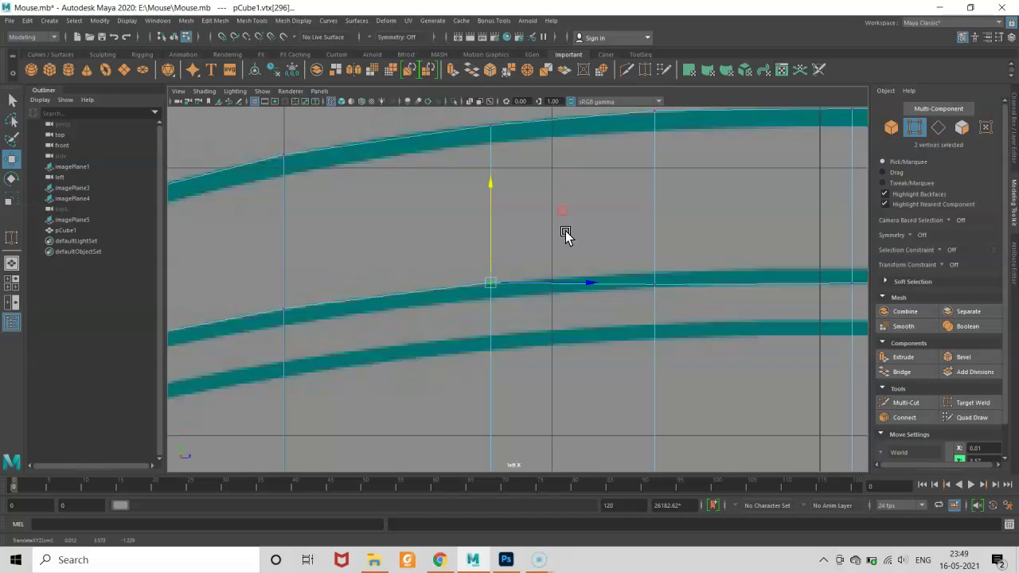
click(654, 279)
drag(656, 254, 662, 243)
- Lift the next few outline vertices so the middle edge row follows the curve
alt+middle_drag(662, 243, 496, 276)
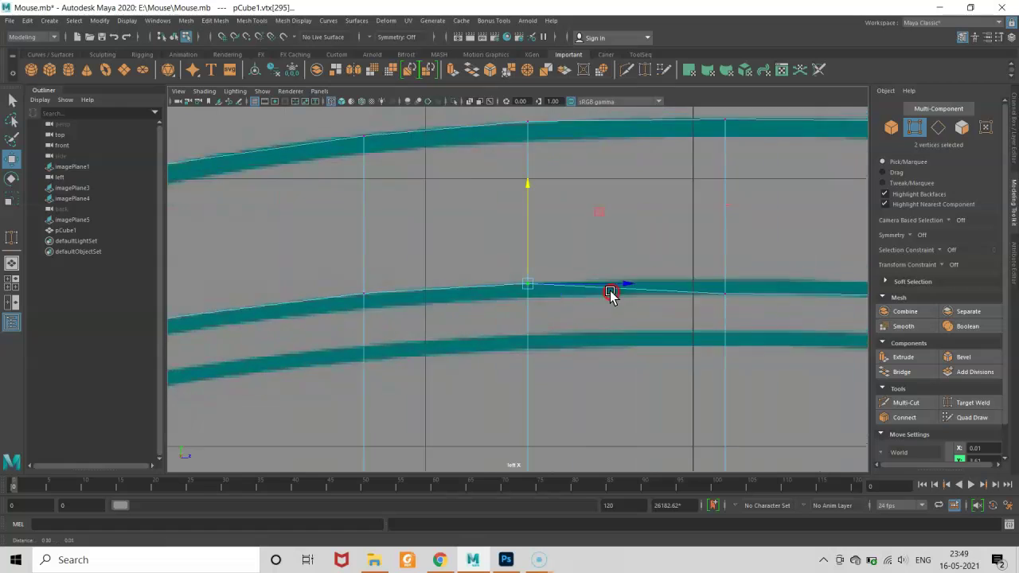
click(560, 305)
drag(546, 269, 550, 251)
click(722, 302)
drag(719, 275, 719, 268)
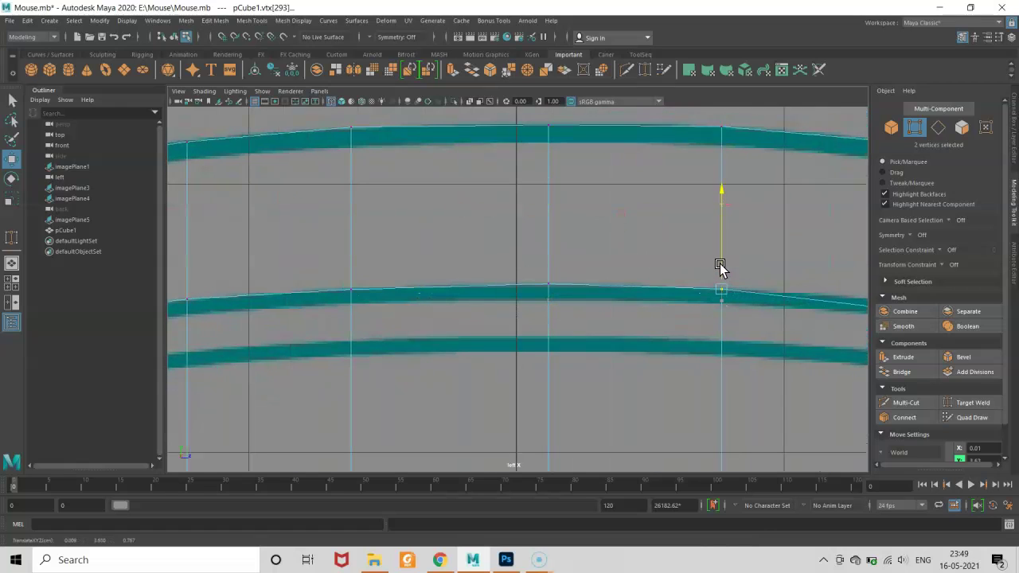
alt+middle_drag(746, 310, 519, 312)
click(693, 296)
drag(694, 296, 696, 289)
- Fit the remaining vertices toward the mouse's tip, raising the last two together, and switch to wireframe
alt+middle_drag(731, 340, 439, 339)
click(577, 334)
drag(579, 335, 577, 303)
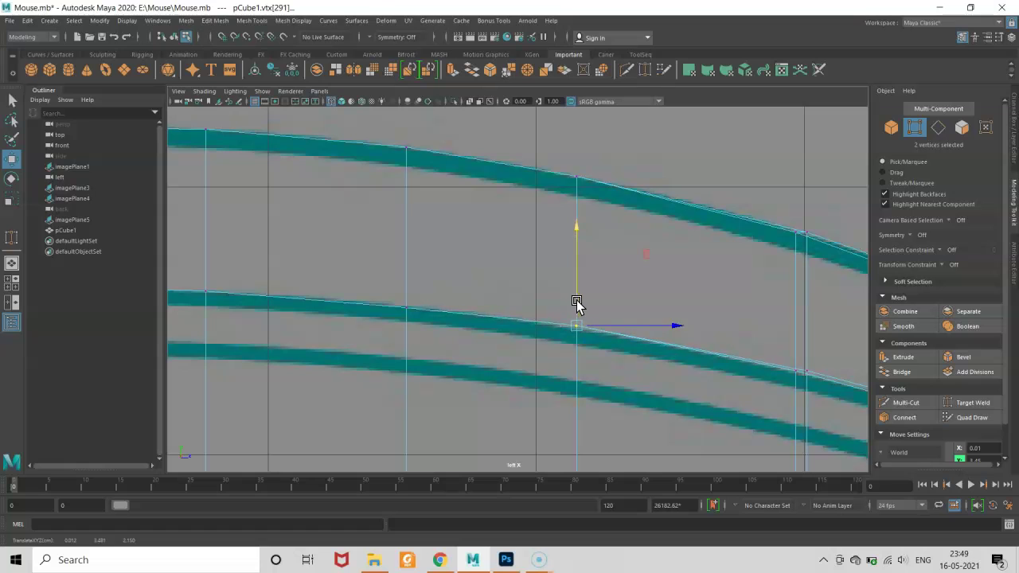
alt+middle_drag(677, 380, 510, 344)
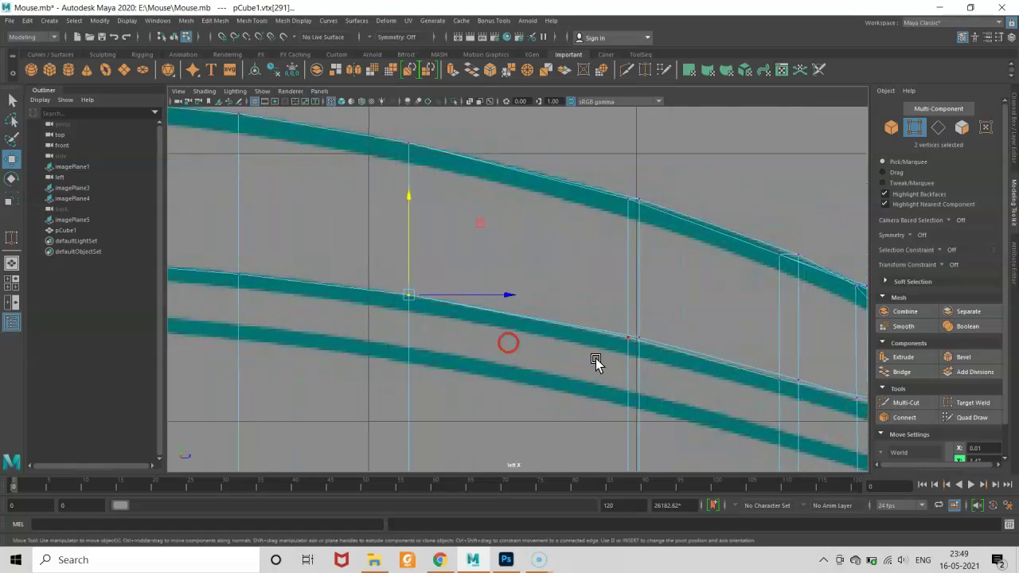
click(629, 338)
drag(631, 318, 632, 325)
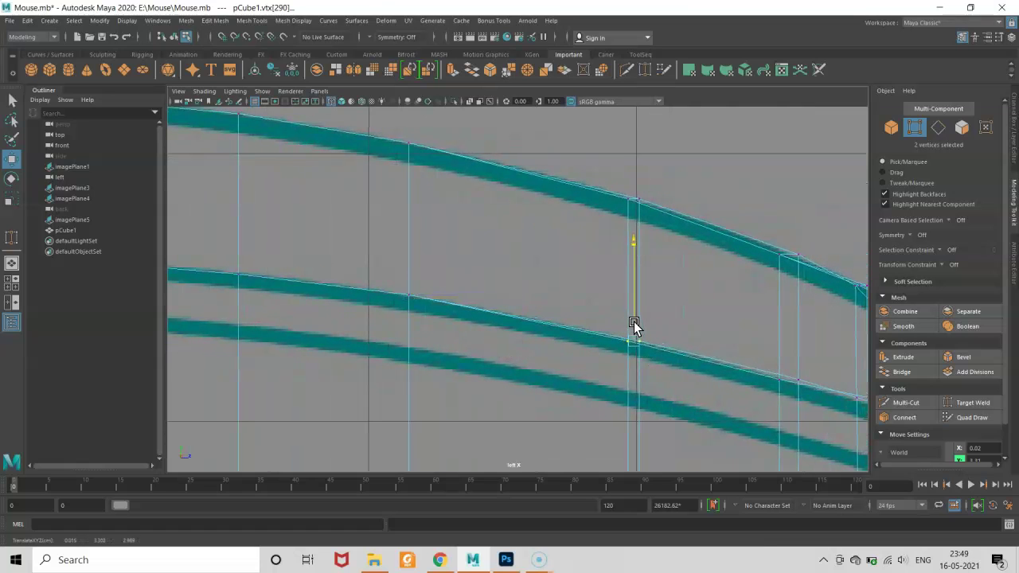
mouse_move(692, 374)
alt+middle_down()
mouse_move(614, 375)
mouse_move(562, 345)
alt+middle_up()
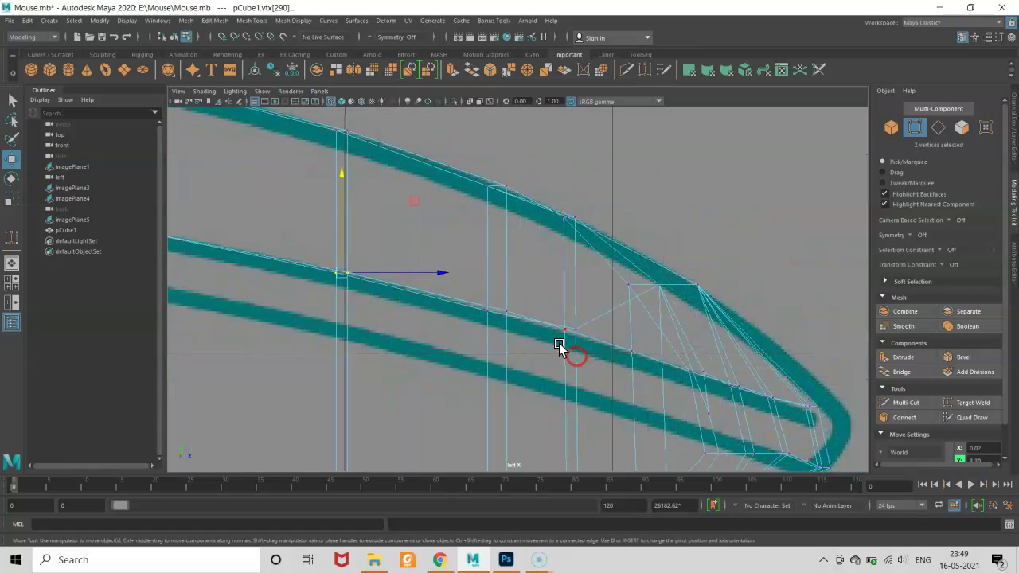
click(506, 314)
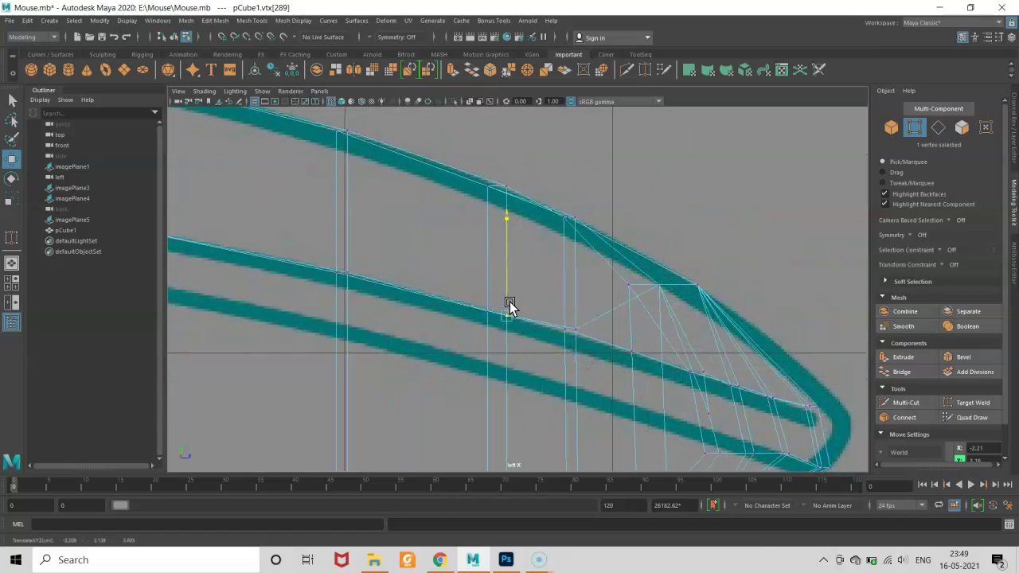
shift+click(486, 310)
drag(502, 297, 503, 292)
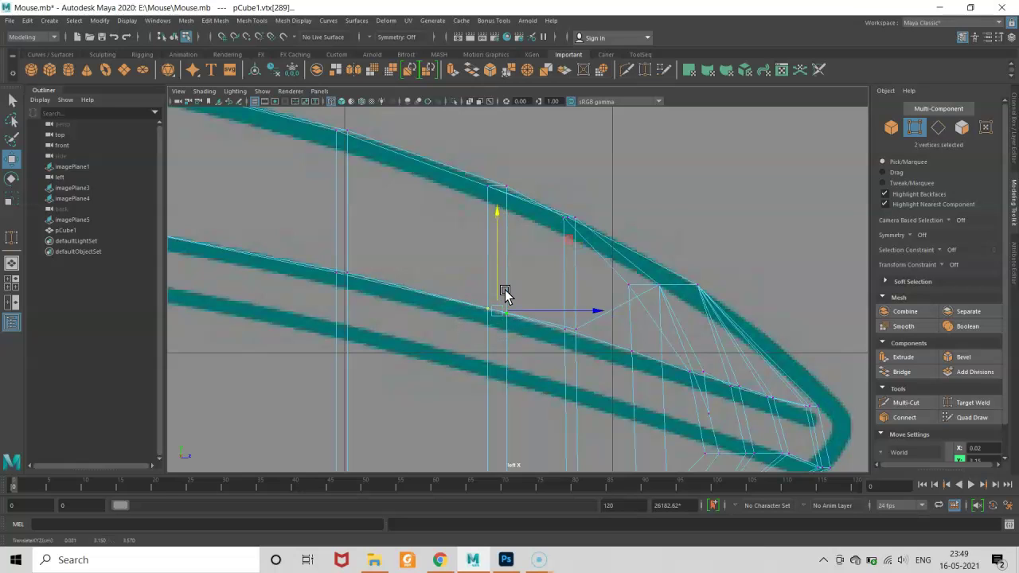
key(4)
right_drag(505, 292, 500, 257)
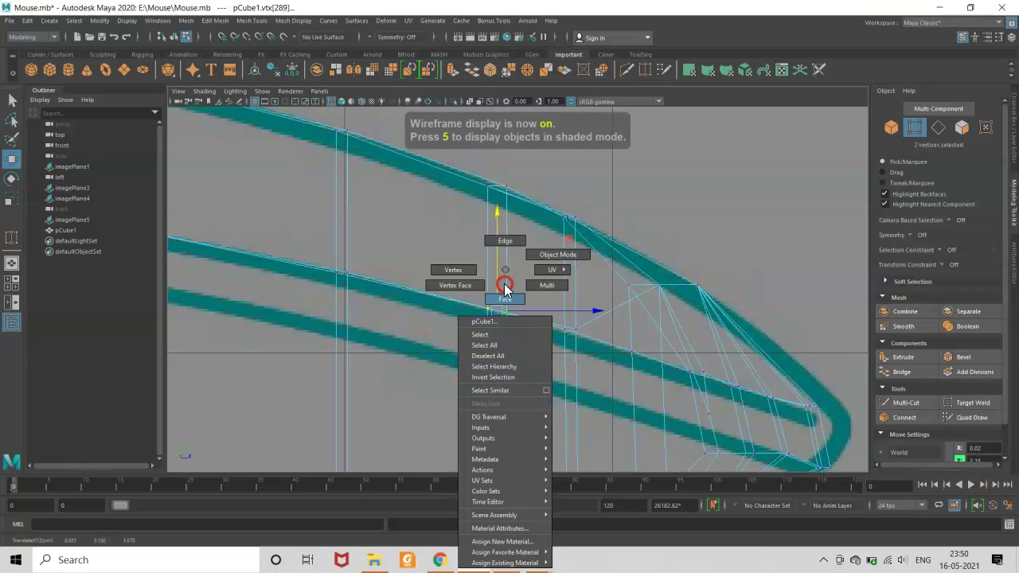
- Insert a lengthwise edge loop along the side of the mouse body with the Insert Edge Loop Tool
key(5)
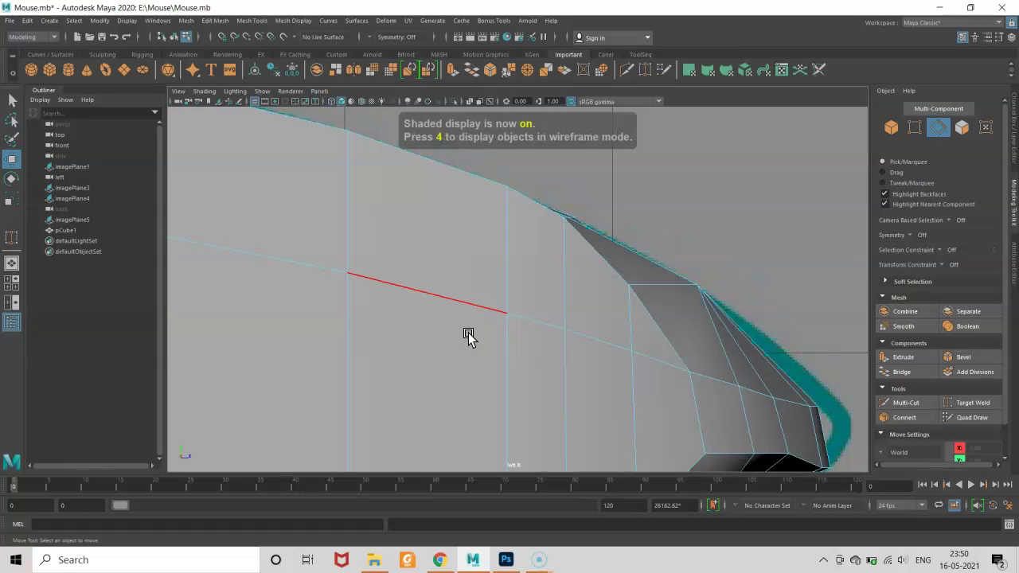
scroll(455, 363, down, 5)
scroll(456, 362, up, 2)
scroll(446, 344, up, 1)
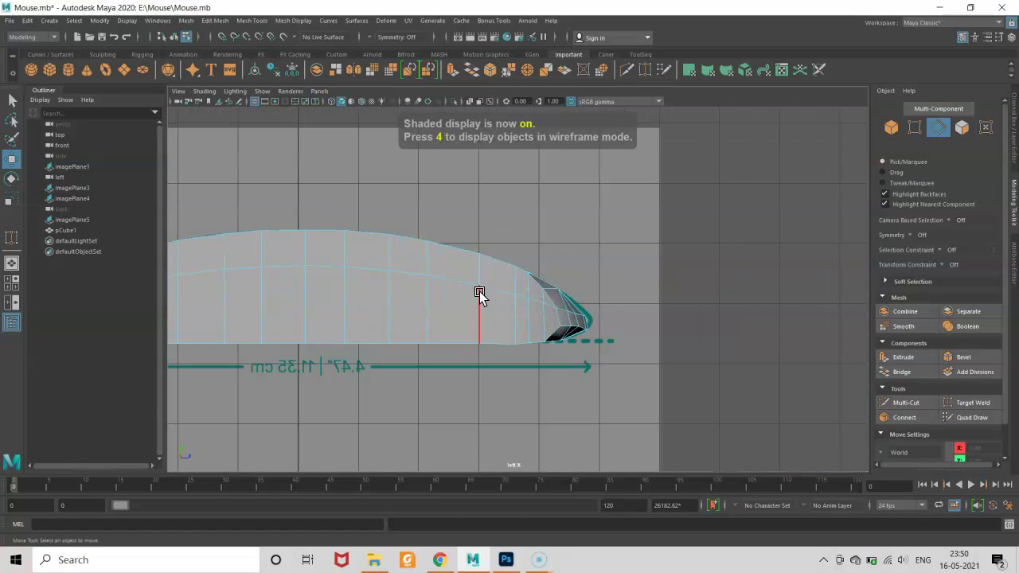
scroll(481, 294, up, 2)
scroll(580, 302, up, 1)
click(590, 309)
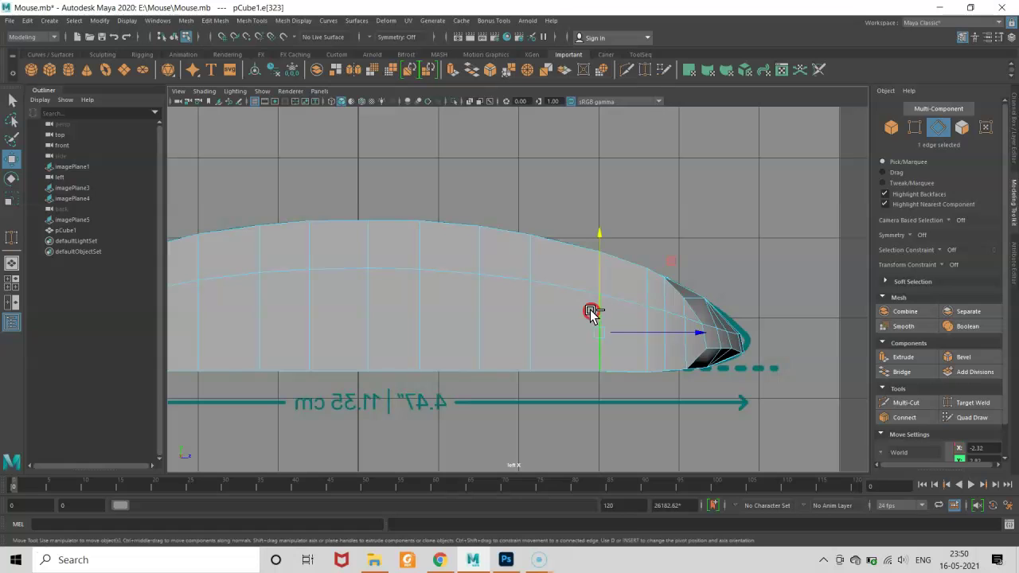
shift+right_drag(590, 309, 632, 374)
click(634, 383)
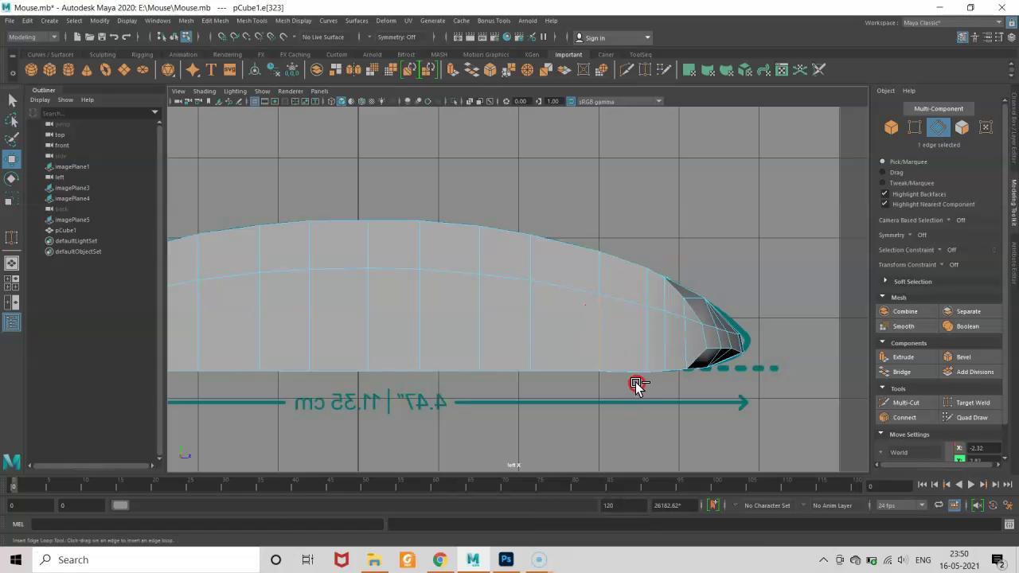
key(4)
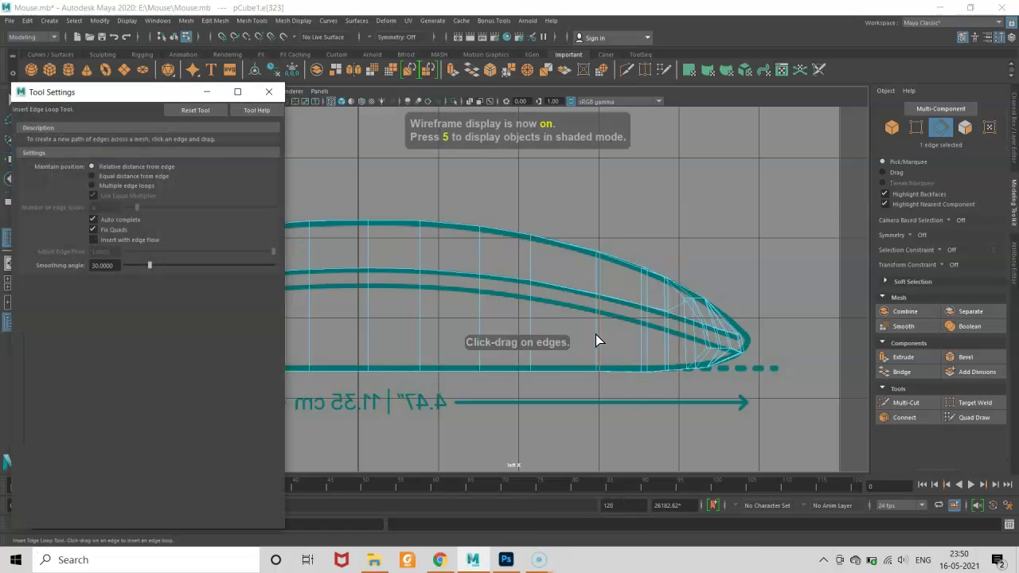
drag(525, 298, 526, 302)
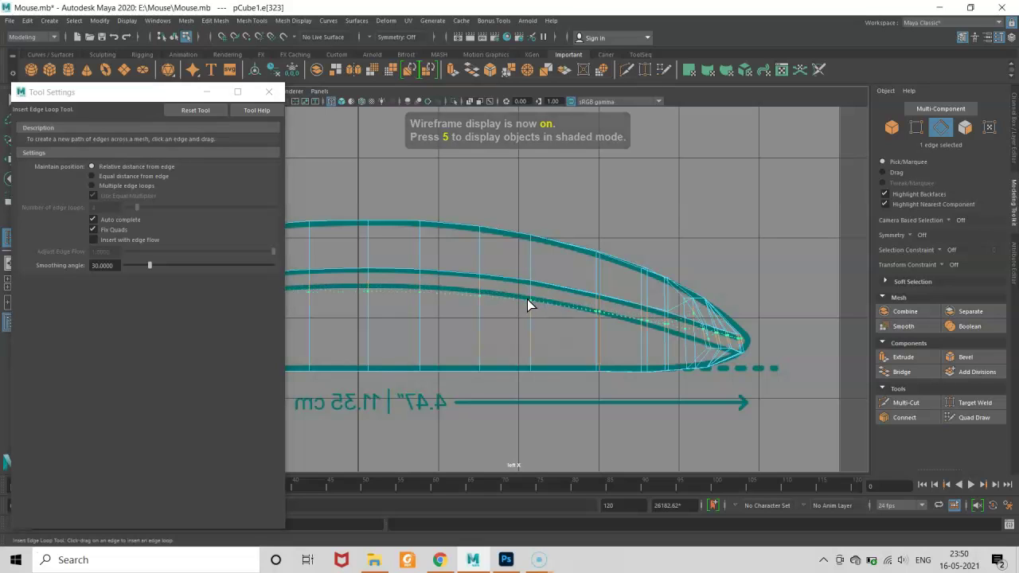
drag(526, 303, 531, 295)
- Insert a second edge loop near the mouse's left tip
key(5)
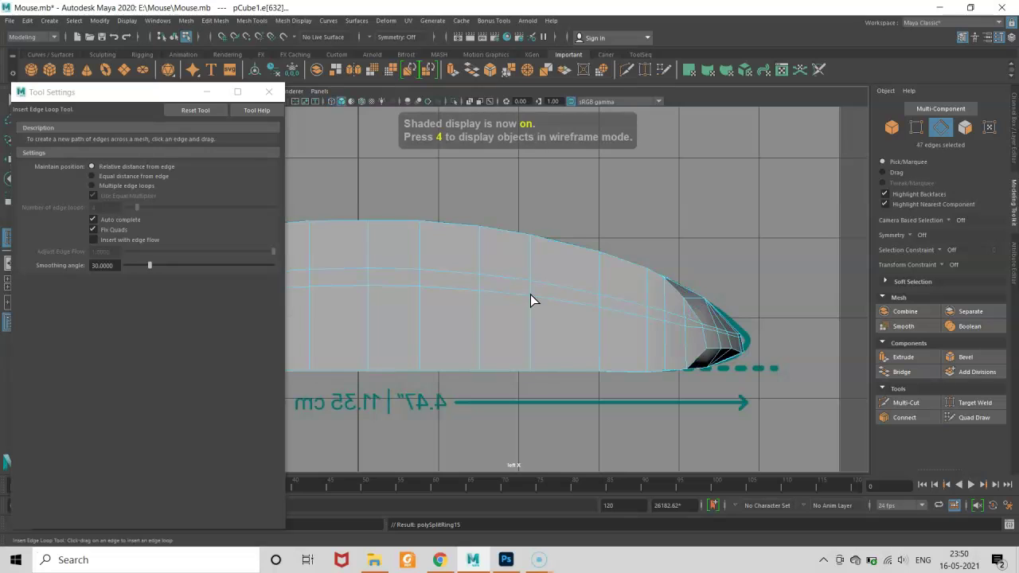
alt+middle_drag(530, 298, 689, 309)
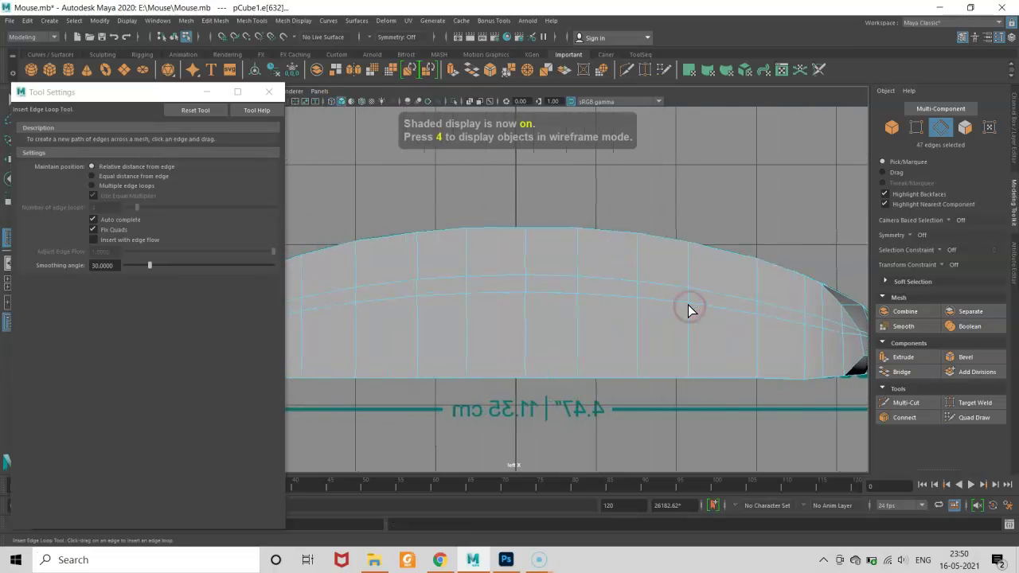
alt+right_drag(690, 311, 486, 327)
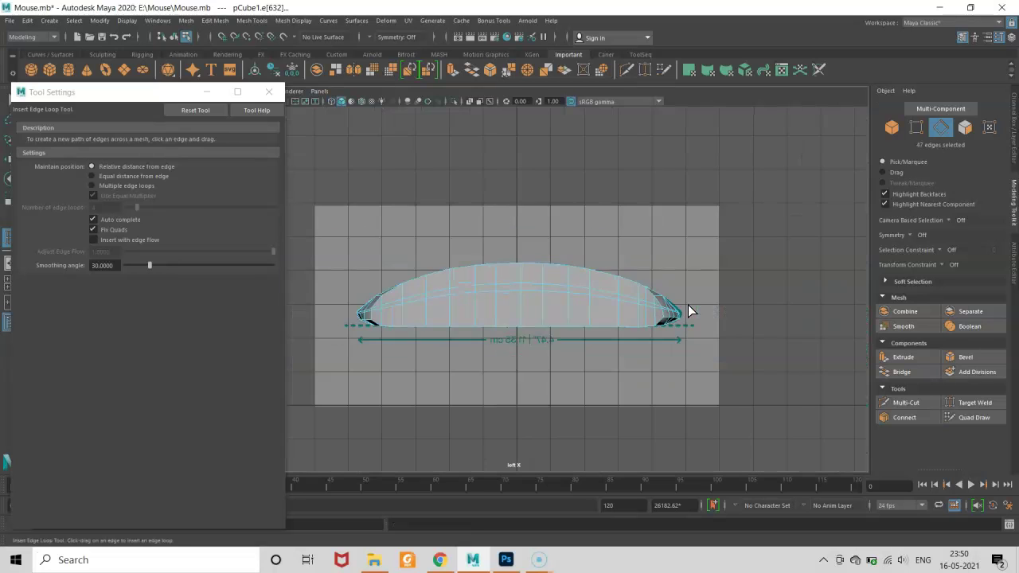
scroll(486, 327, up, 3)
alt+middle_drag(510, 307, 578, 297)
right_click(489, 268)
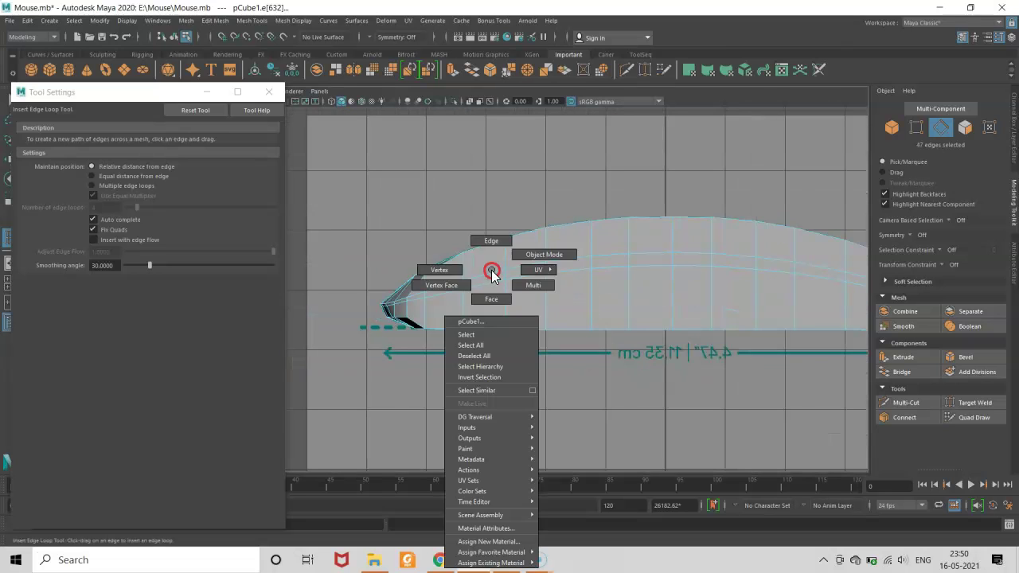
drag(465, 290, 465, 292)
- Undo the polySplitRing16 loop near the tip, then marquee-select the edges across the mouse's top with Move
key(ctrl+z)
key(w)
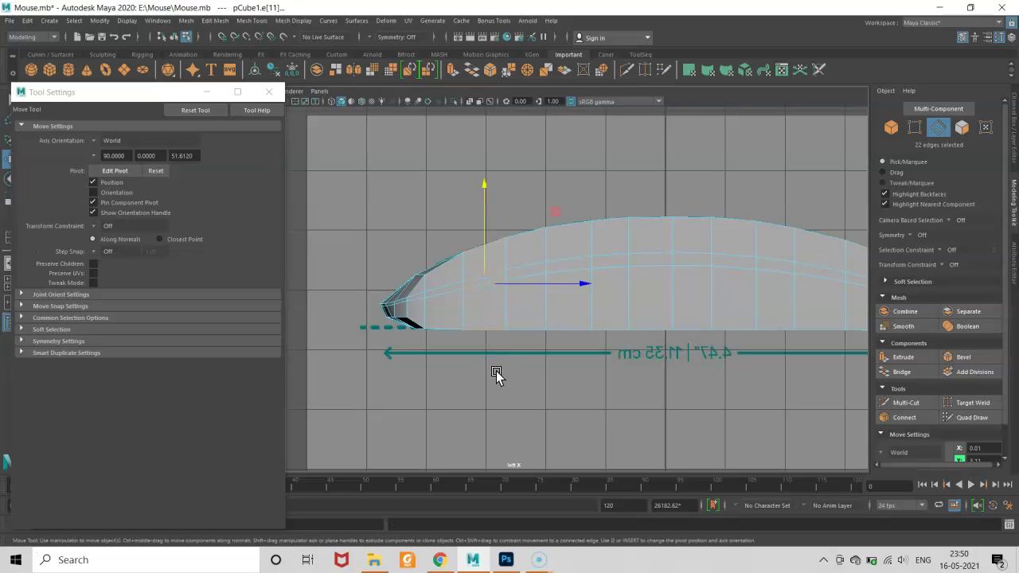
scroll(535, 297, down, 2)
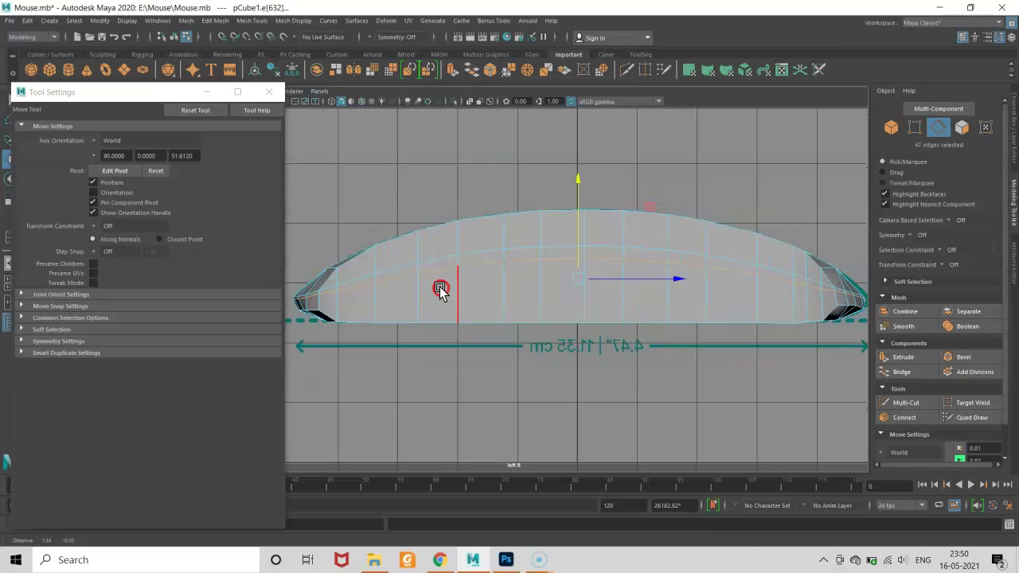
scroll(439, 289, down, 2)
scroll(389, 271, up, 1)
drag(363, 231, 764, 391)
scroll(708, 363, up, 1)
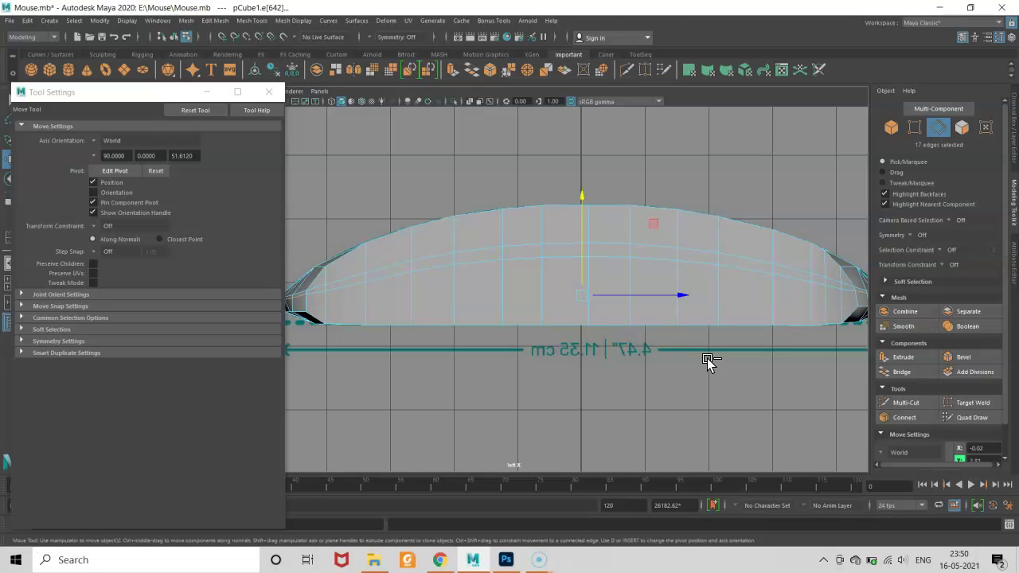
- In the Left view, zoom to the mouse's pointed tip and select stray vertex 321
click(707, 360)
scroll(708, 360, up, 1)
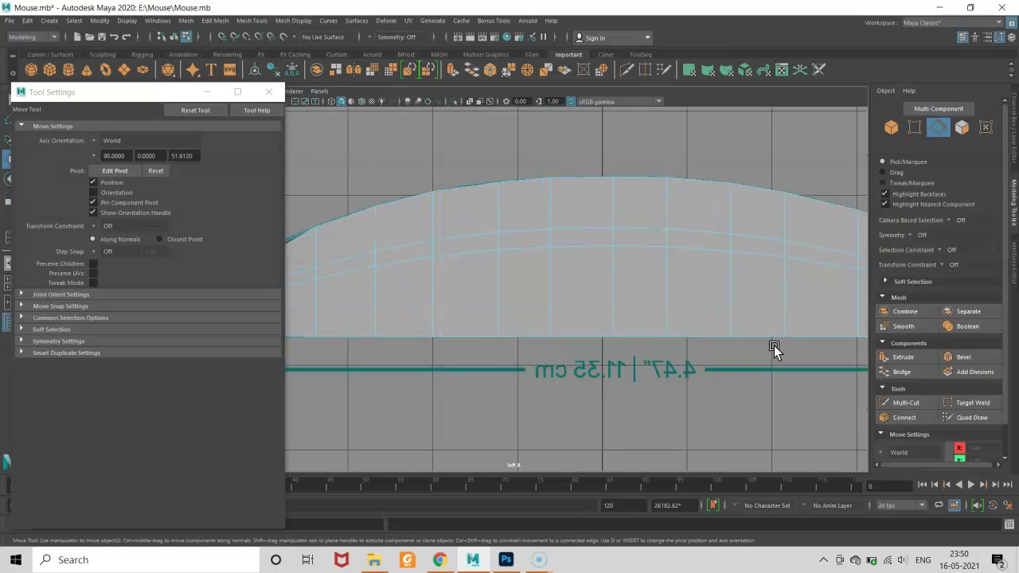
alt+middle_drag(772, 347, 617, 321)
alt+right_drag(616, 321, 678, 309)
scroll(677, 309, up, 2)
right_drag(626, 262, 619, 257)
click(622, 260)
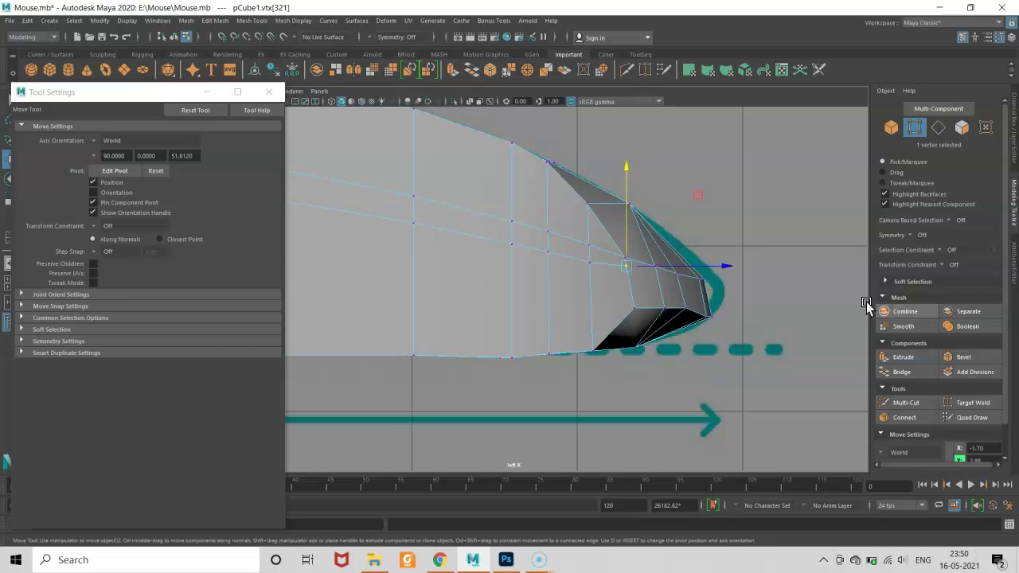
- Target Weld the tip vertex onto its neighbour, then return to the perspective camera
click(973, 403)
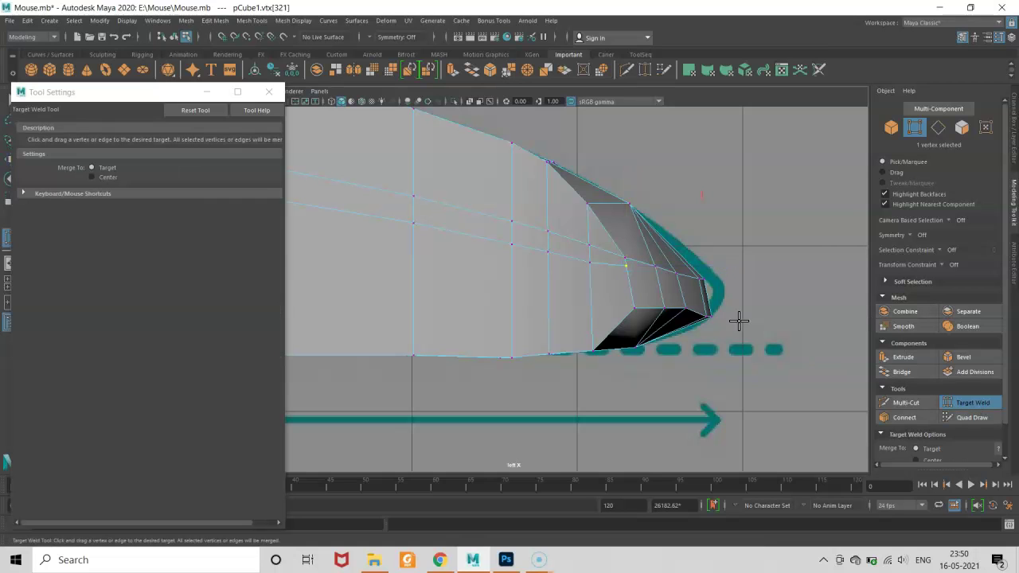
drag(625, 296, 627, 298)
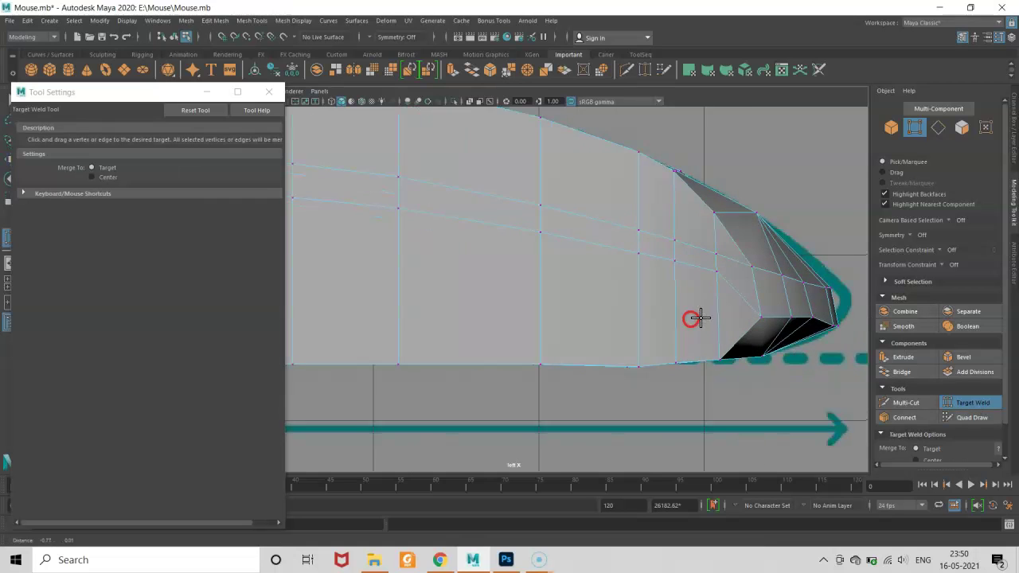
scroll(587, 300, down, 5)
scroll(585, 301, up, 5)
scroll(484, 348, up, 3)
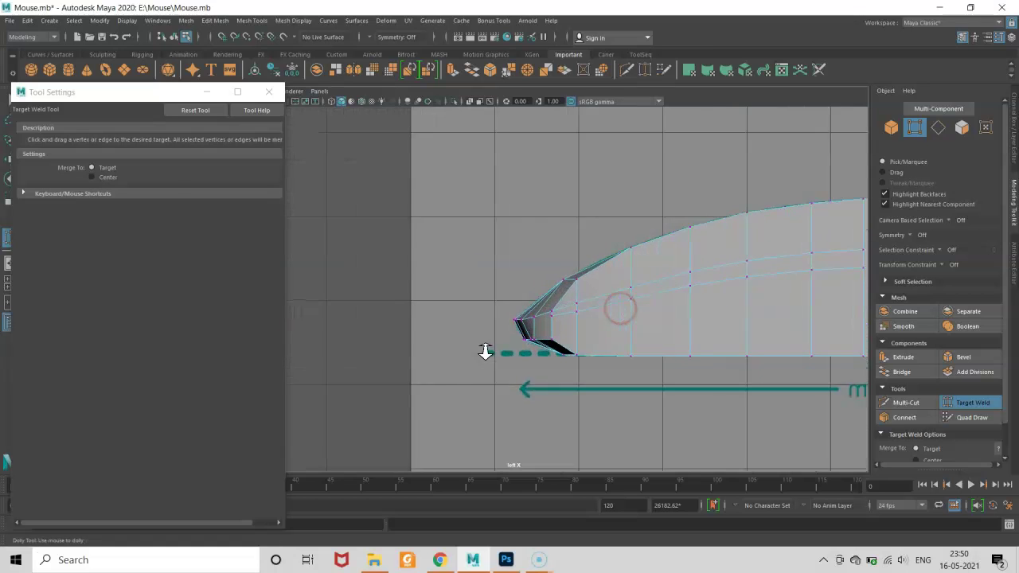
scroll(518, 355, up, 2)
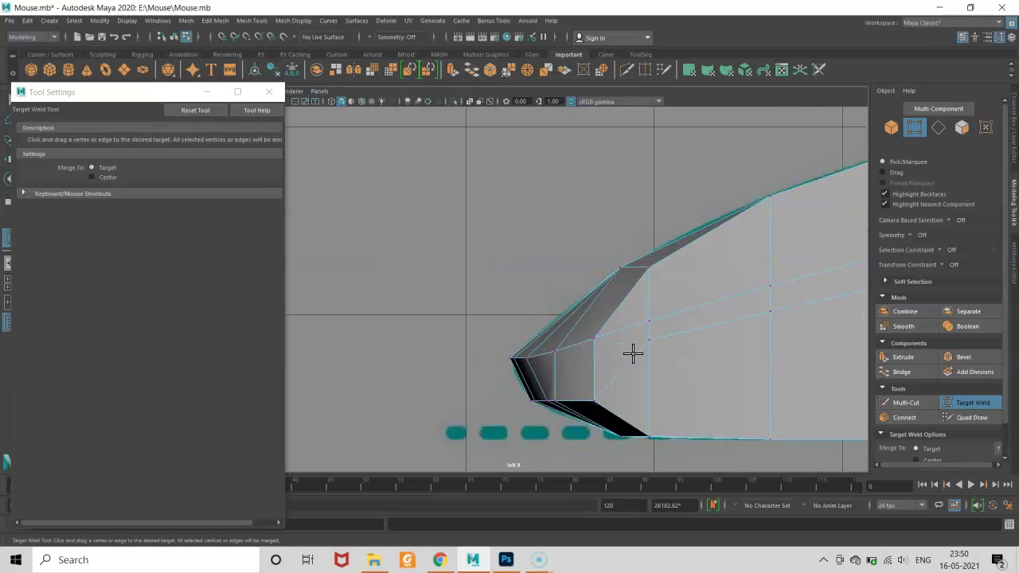
key(space)
mouse_move(633, 354)
mouse_down()
mouse_move(633, 327)
mouse_move(615, 339)
mouse_move(643, 337)
mouse_move(699, 296)
mouse_up()
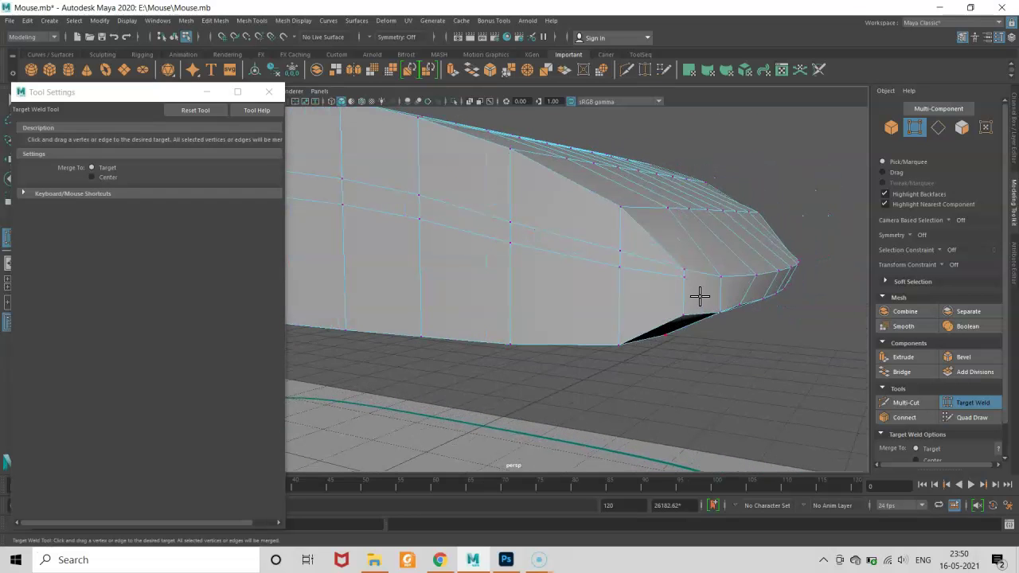
- Orbit to the mouse's long side and delete the extra edge on the nose side
mouse_move(608, 309)
alt+mouse_down()
mouse_move(708, 324)
mouse_move(692, 312)
mouse_move(612, 312)
mouse_move(836, 308)
mouse_move(582, 359)
mouse_move(654, 358)
mouse_move(516, 353)
mouse_move(582, 341)
mouse_move(509, 353)
mouse_move(703, 335)
mouse_move(514, 358)
mouse_move(586, 363)
mouse_move(546, 380)
mouse_move(552, 364)
mouse_move(769, 368)
mouse_move(626, 348)
mouse_move(467, 352)
mouse_move(578, 332)
mouse_move(553, 344)
alt+mouse_up()
scroll(567, 337, up, 5)
scroll(564, 341, up, 3)
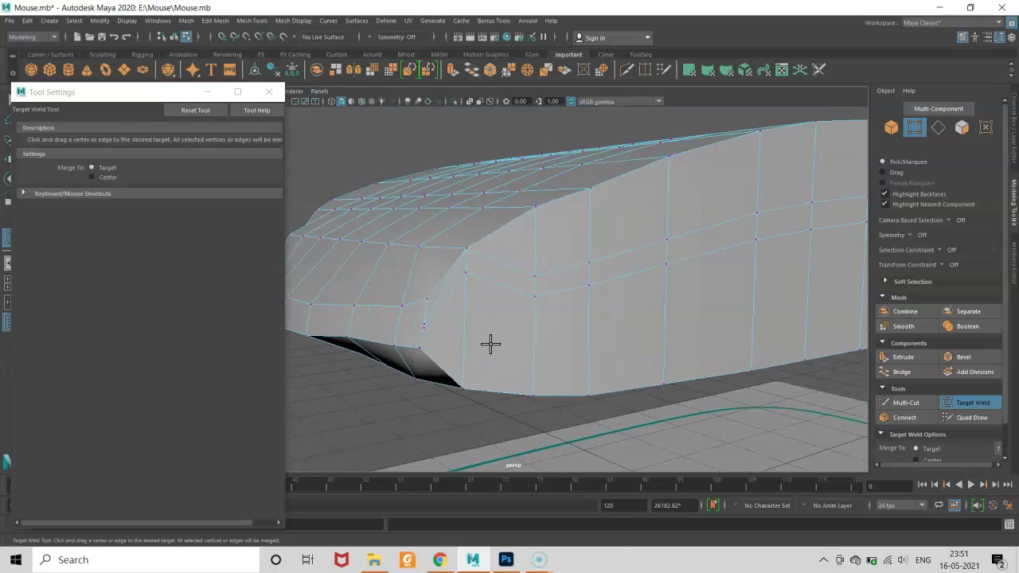
key(w)
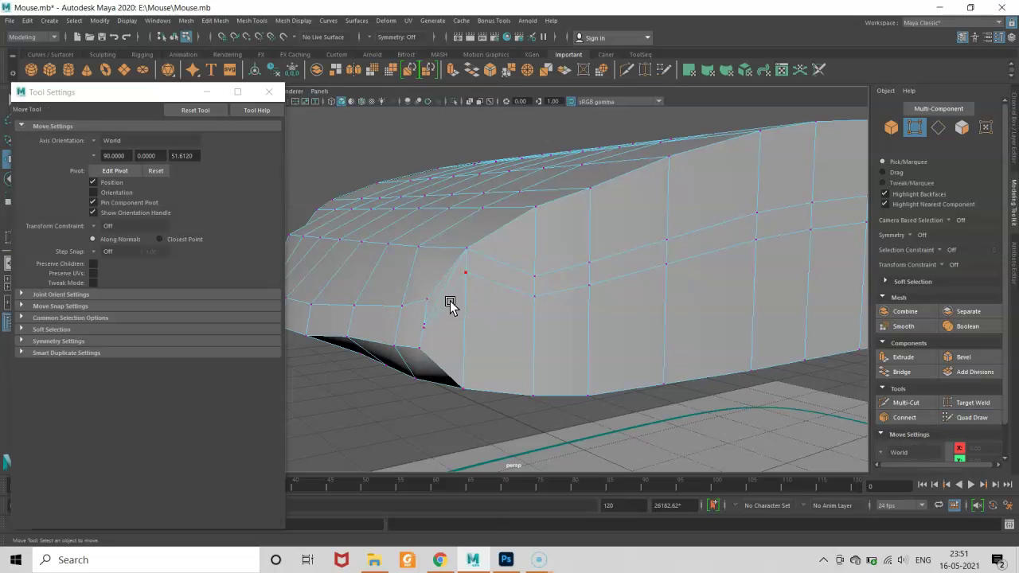
right_drag(450, 305, 451, 298)
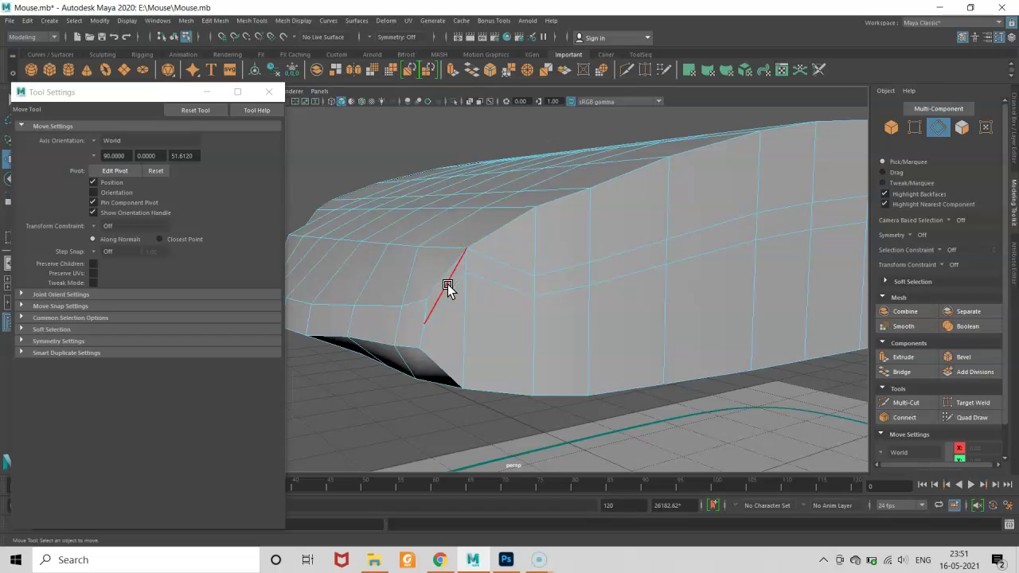
click(448, 287)
key(Delete)
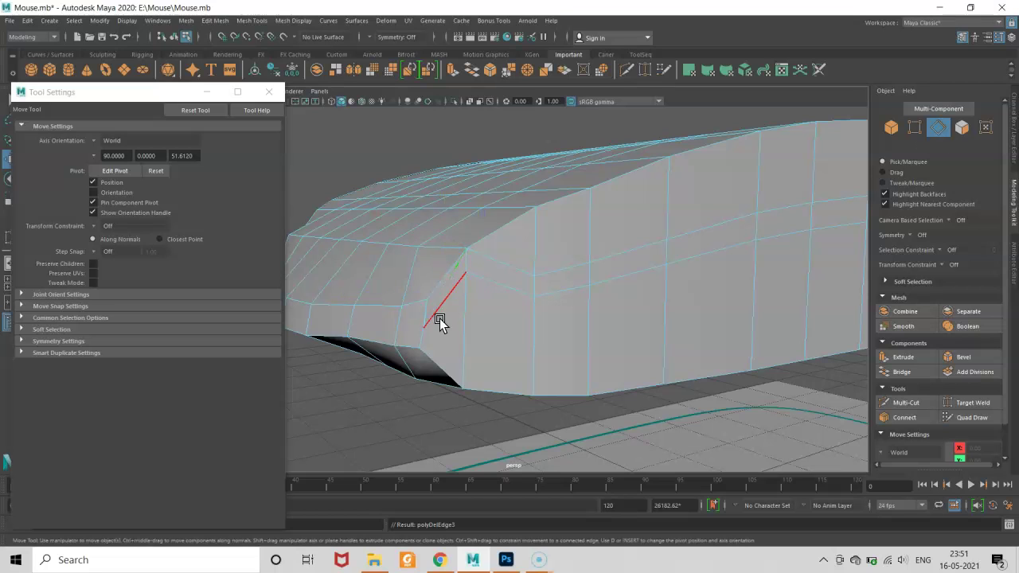
- Reselect the vertex left by the deleted edge and orbit around it for a closer look
right_drag(456, 309, 403, 285)
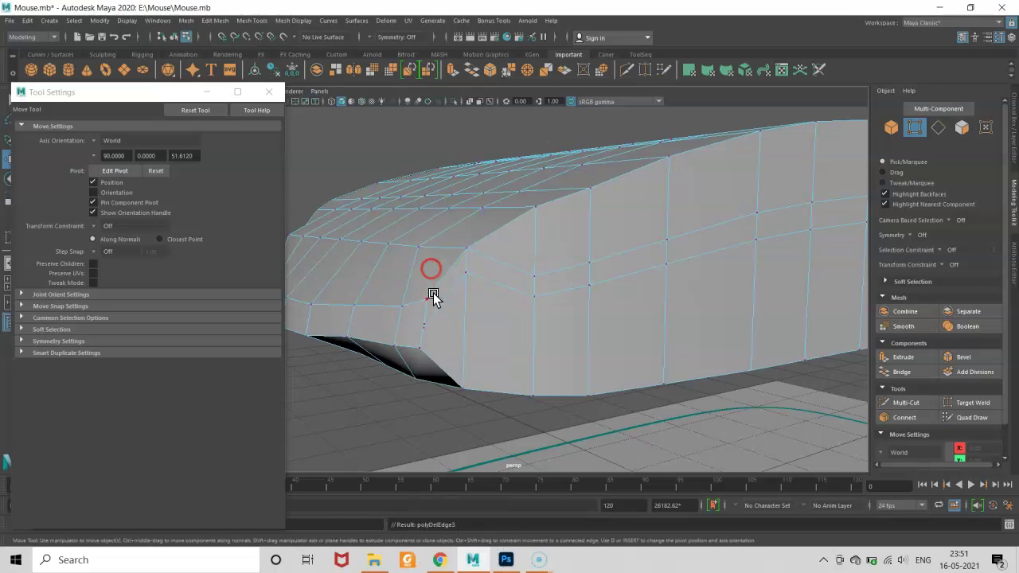
click(423, 328)
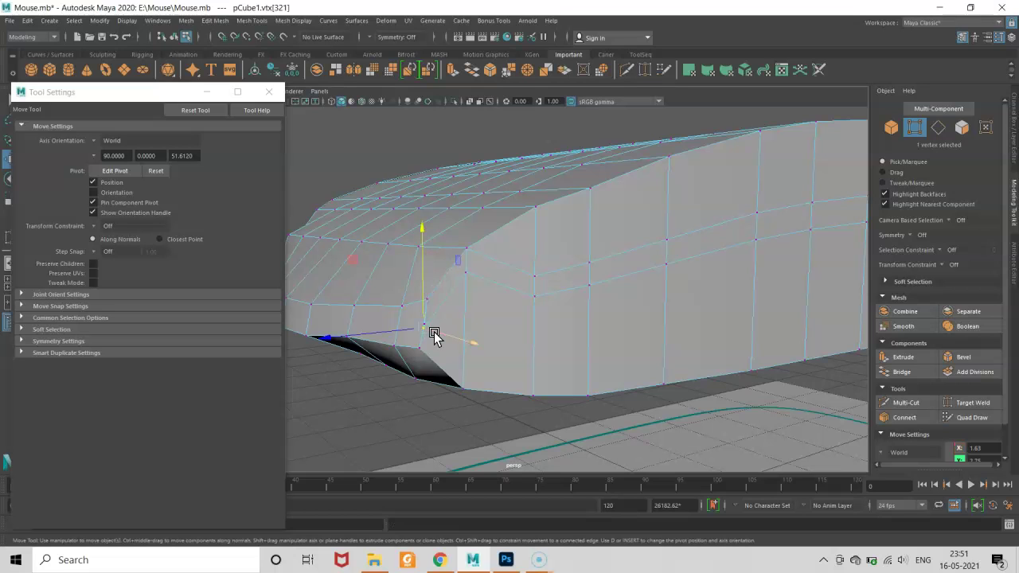
click(435, 334)
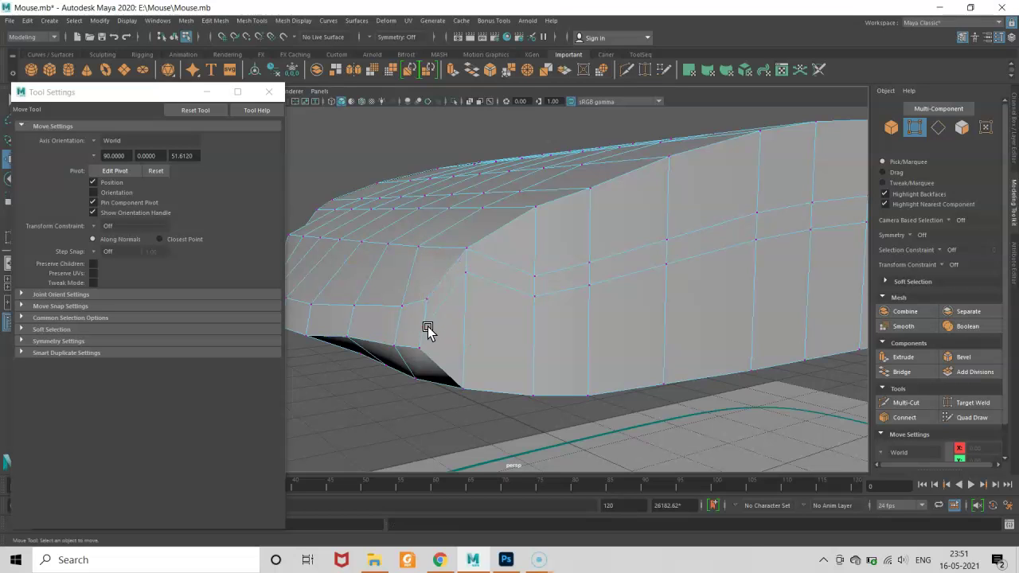
click(430, 335)
scroll(440, 343, up, 5)
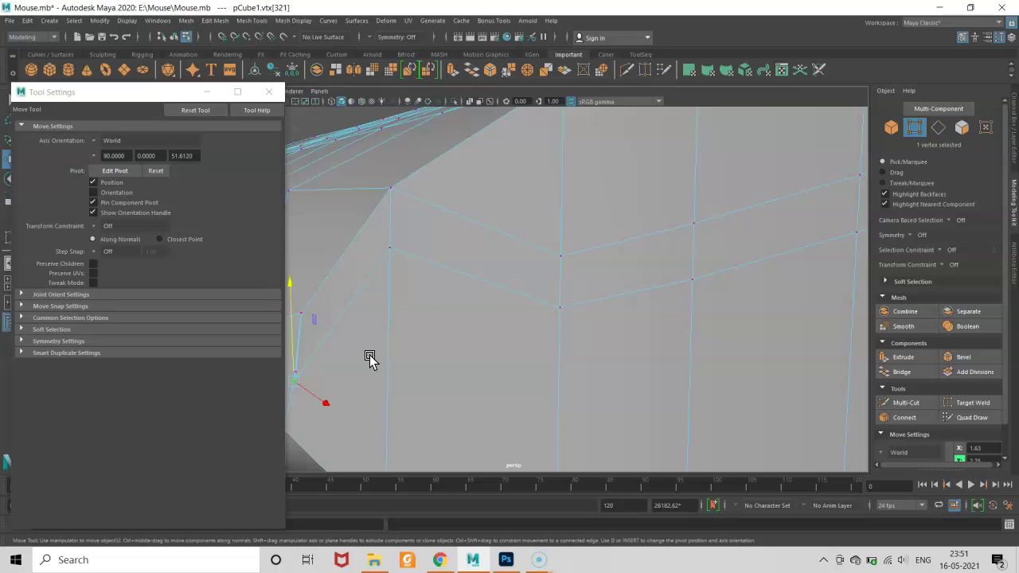
mouse_move(370, 355)
alt+mouse_down()
mouse_move(463, 405)
mouse_move(451, 359)
alt+mouse_up()
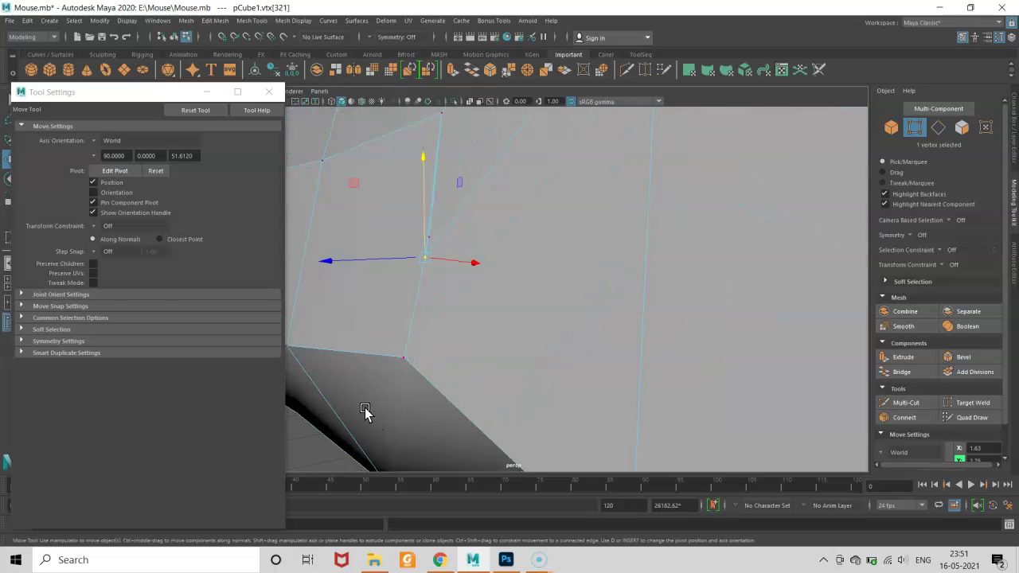
click(326, 450)
key(ctrl+z)
key(ctrl+z)
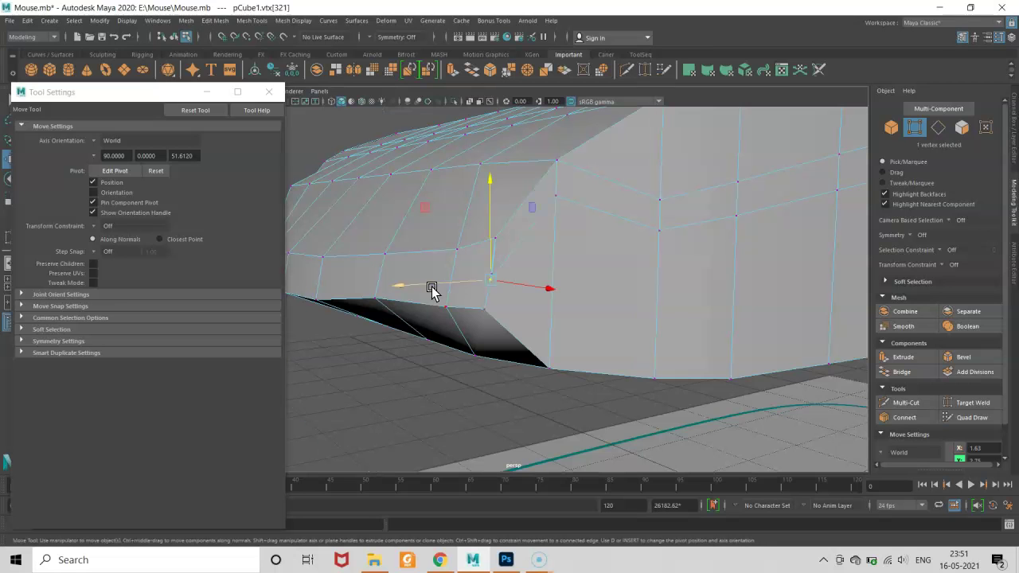
- Target Weld the leftover vertex onto its neighbour, then frame the nose in the Left view
click(972, 402)
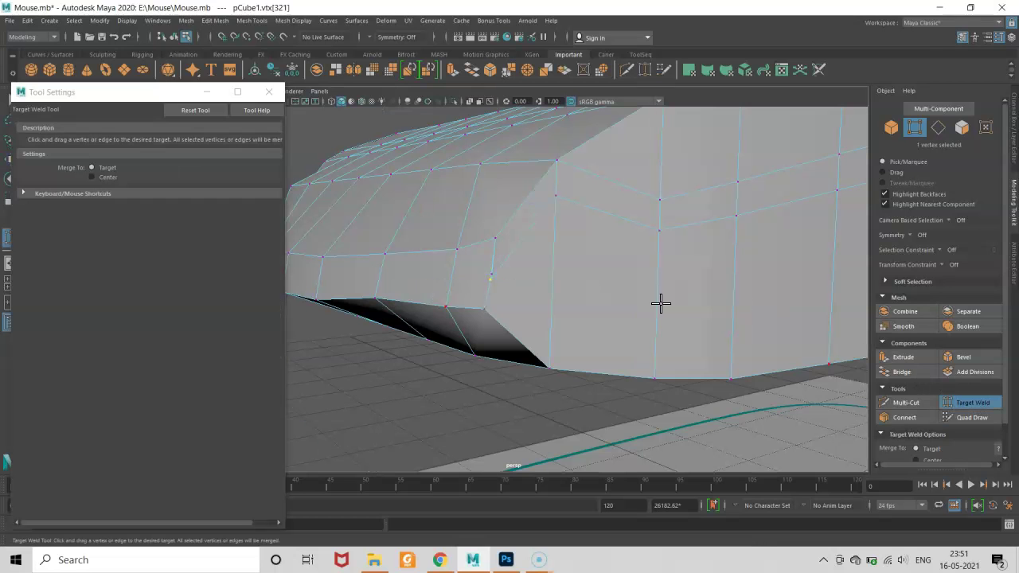
mouse_move(493, 274)
mouse_down()
mouse_move(482, 305)
mouse_move(519, 296)
mouse_move(613, 300)
mouse_move(496, 297)
mouse_up()
key(space)
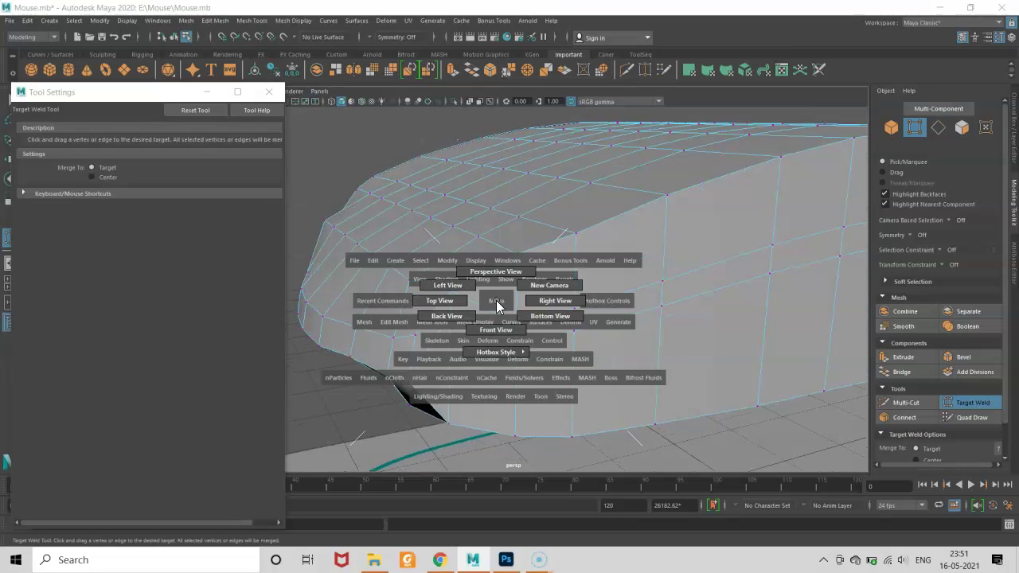
drag(481, 300, 447, 287)
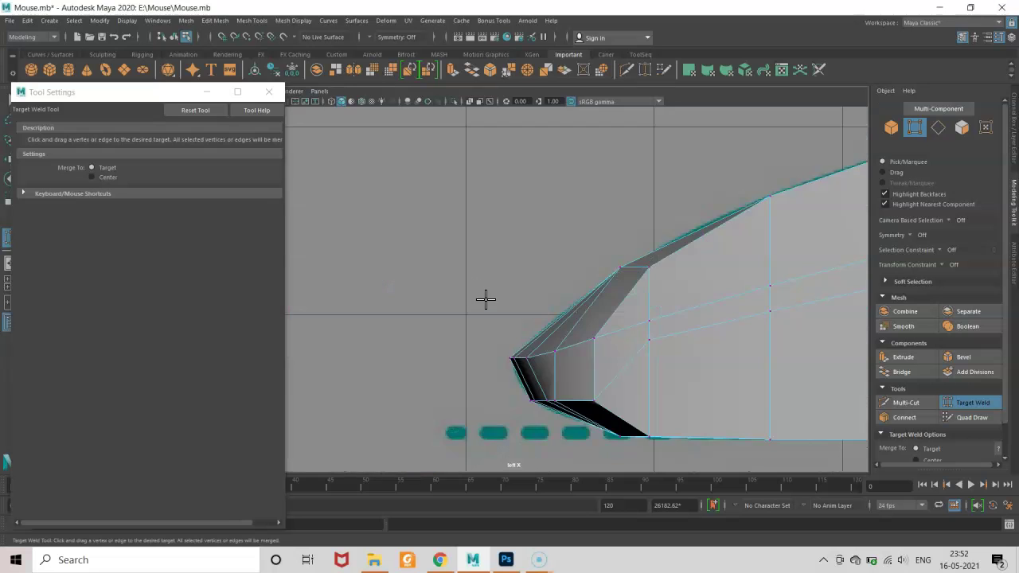
scroll(565, 318, up, 2)
scroll(578, 311, up, 3)
scroll(580, 314, up, 2)
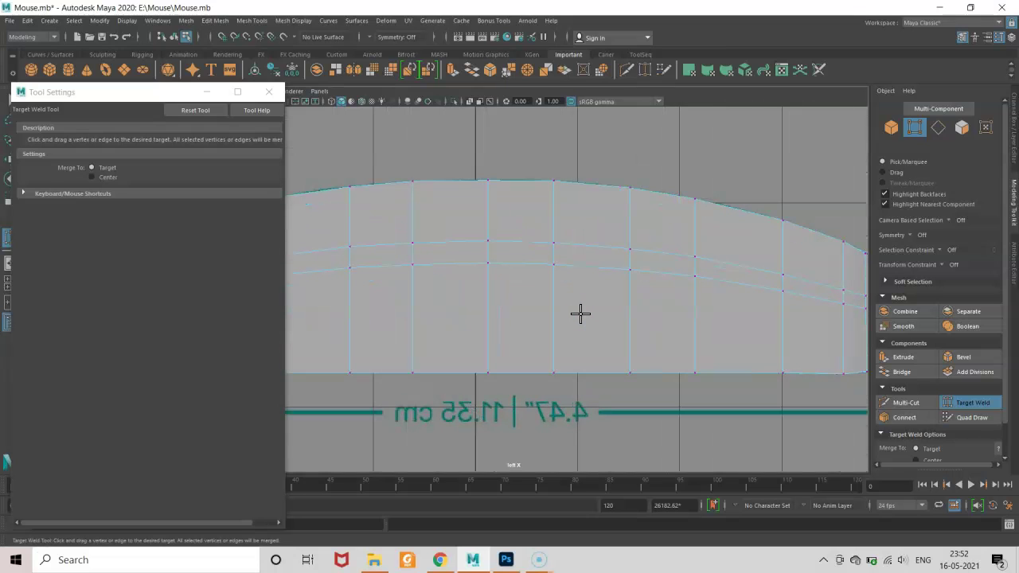
alt+middle_drag(529, 356, 333, 287)
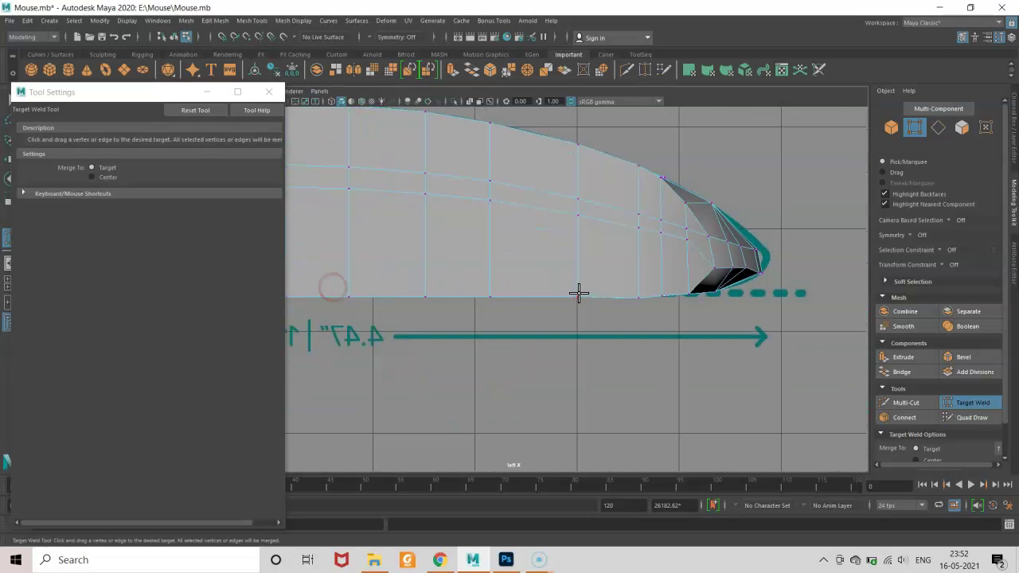
- Turn on wireframe with the Move tool in vertex mode and zoom into the nose
key(w)
key(4)
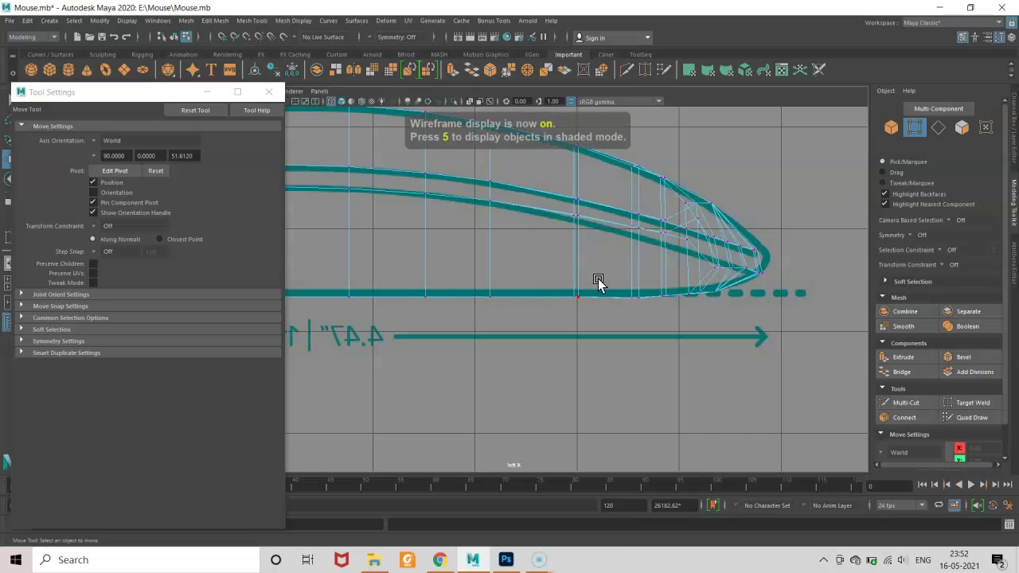
right_click(593, 269)
right_click(603, 227)
click(598, 230)
click(591, 216)
scroll(728, 266, up, 2)
scroll(587, 274, up, 2)
scroll(530, 280, up, 2)
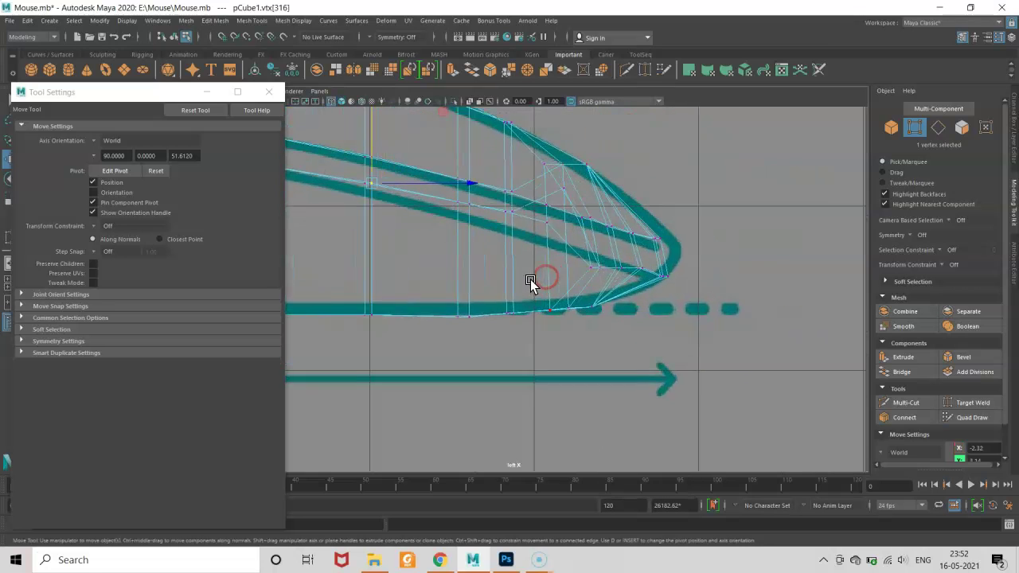
scroll(530, 279, up, 3)
scroll(643, 270, up, 2)
click(770, 276)
- Move the nose-tip vertices one by one onto the teal reference outline
mouse_move(699, 239)
mouse_down()
mouse_move(721, 262)
mouse_move(678, 221)
mouse_up()
click(675, 256)
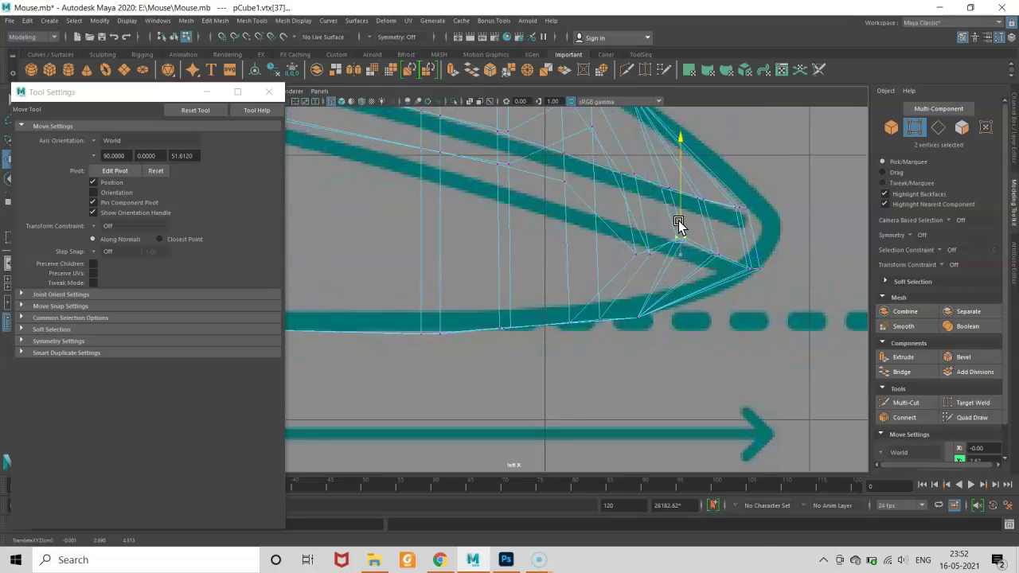
scroll(681, 239, up, 2)
mouse_move(681, 256)
mouse_down()
mouse_move(648, 231)
mouse_move(665, 202)
mouse_up()
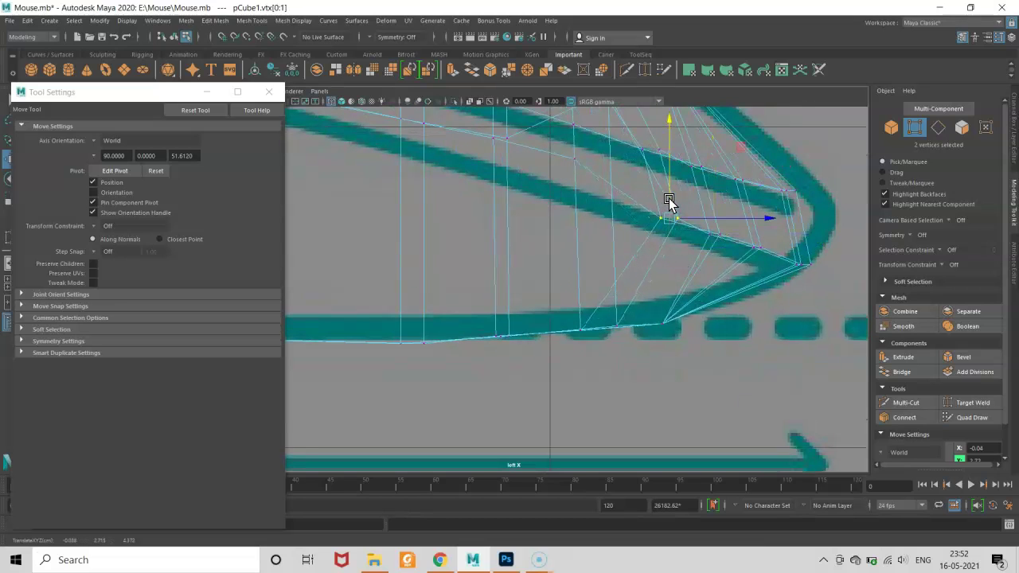
click(674, 196)
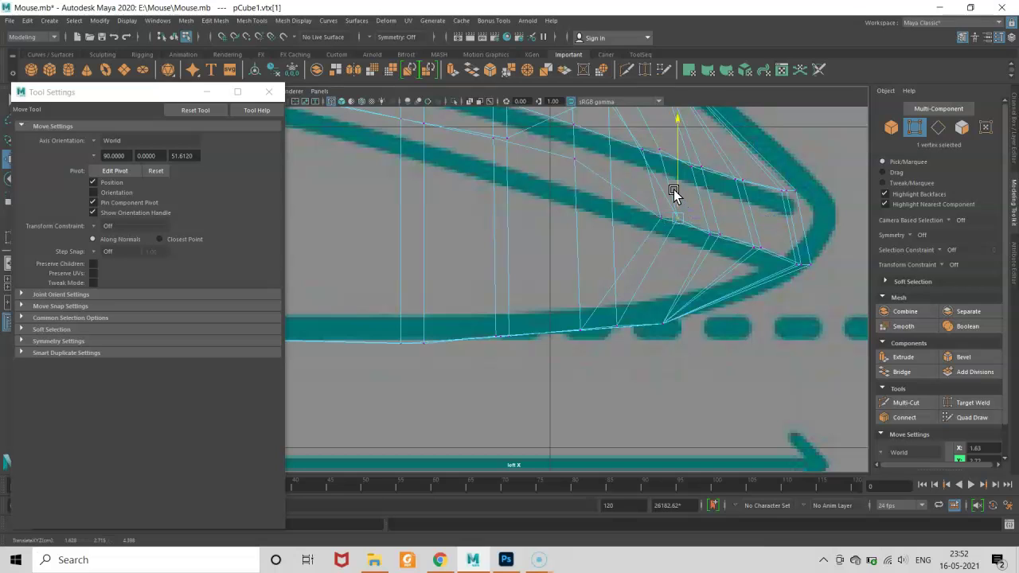
click(709, 238)
click(720, 217)
click(760, 230)
click(768, 252)
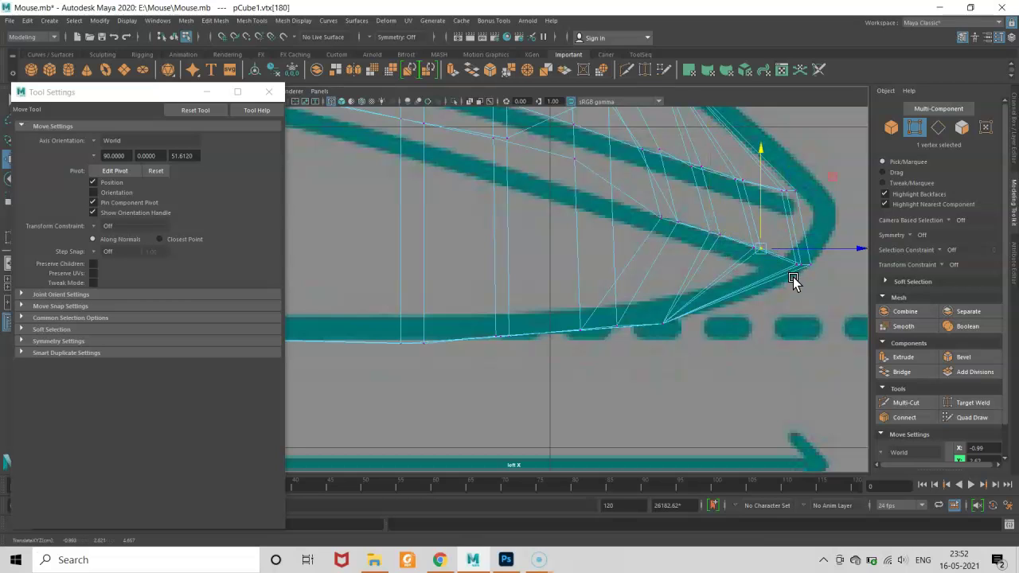
mouse_move(802, 275)
mouse_down()
mouse_move(793, 251)
mouse_move(810, 250)
mouse_up()
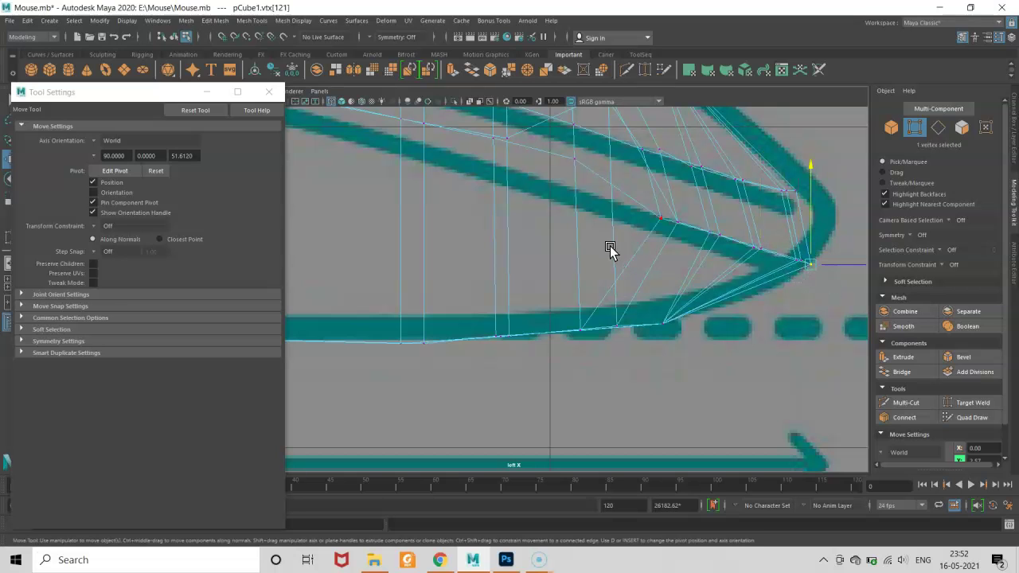
scroll(645, 275, down, 3)
- Lower the tip vertices down onto the teal reference curve
scroll(658, 239, down, 5)
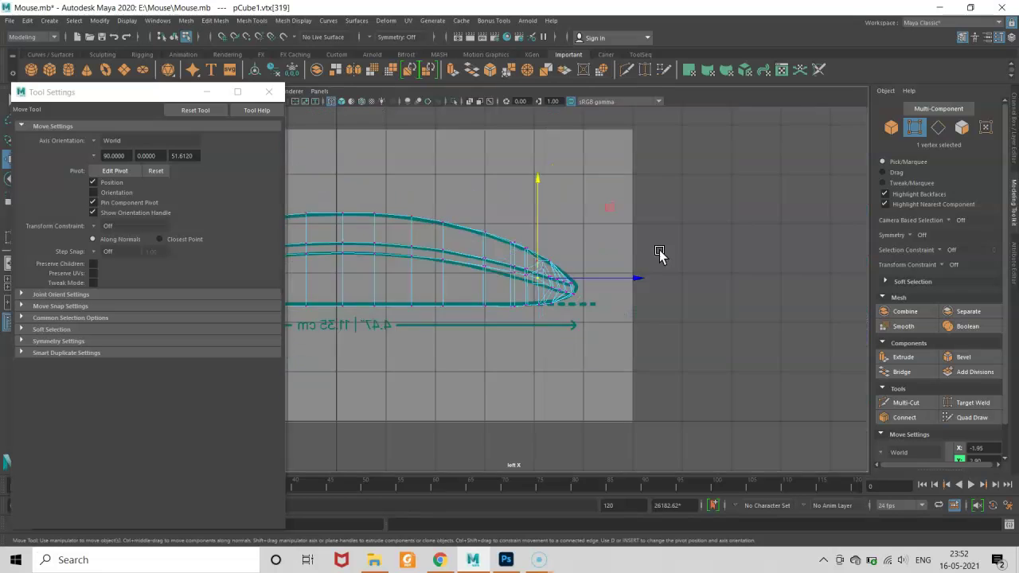
scroll(569, 308, up, 2)
scroll(549, 314, up, 3)
scroll(591, 227, up, 2)
drag(605, 217, 611, 239)
click(560, 224)
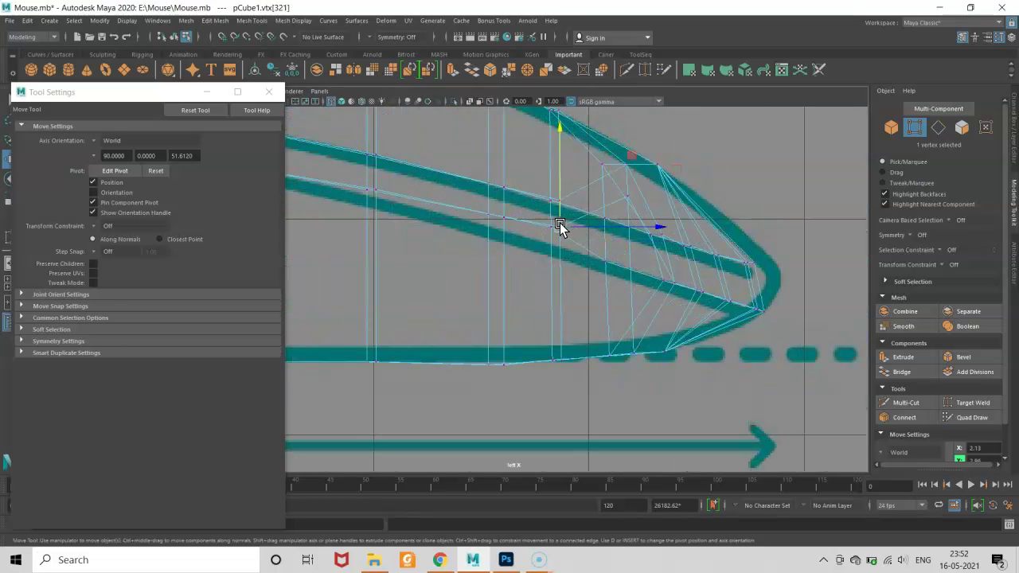
scroll(567, 235, up, 2)
drag(570, 185, 572, 210)
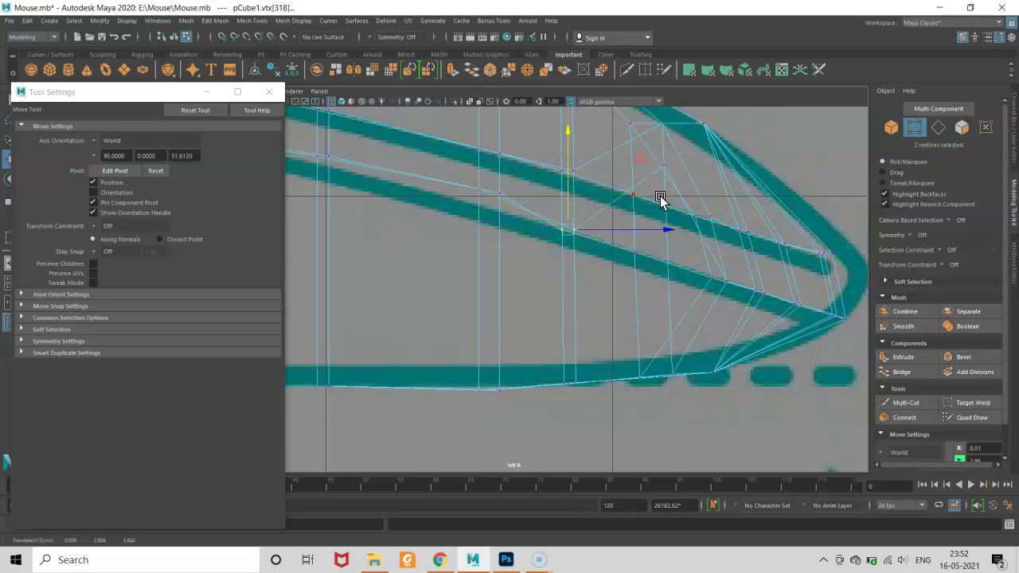
click(666, 232)
drag(667, 227, 669, 248)
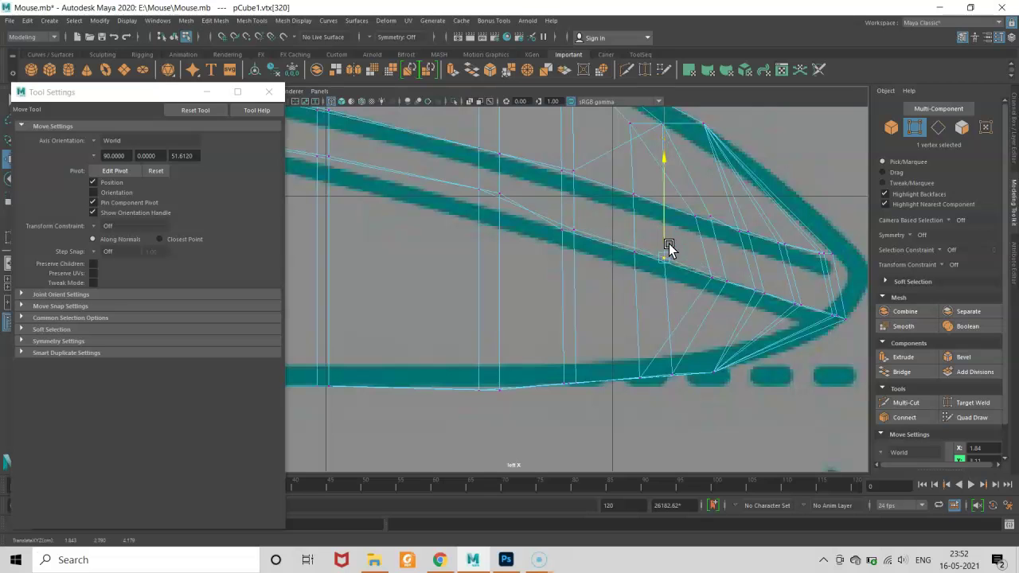
scroll(665, 270, up, 2)
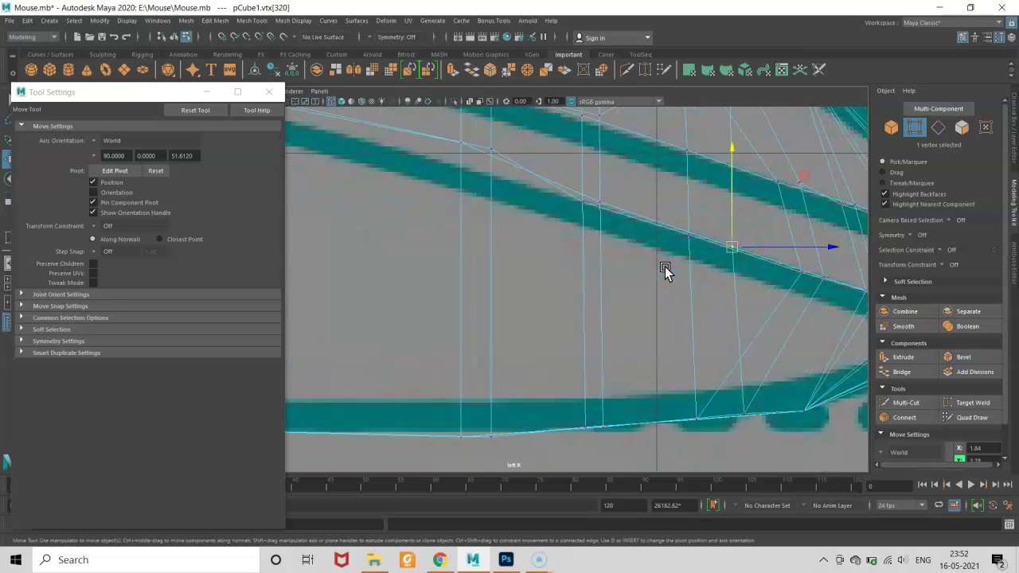
ctrl+shift+drag(677, 211, 677, 211)
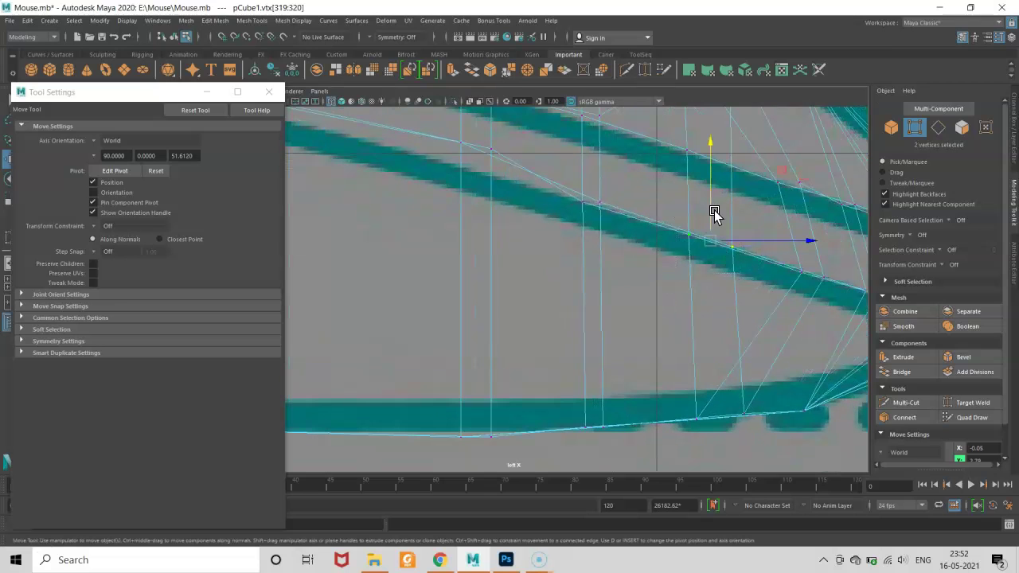
- Drop the next profile vertices and an overlapping pair onto the reference strip
click(746, 245)
alt+middle_drag(662, 223, 649, 261)
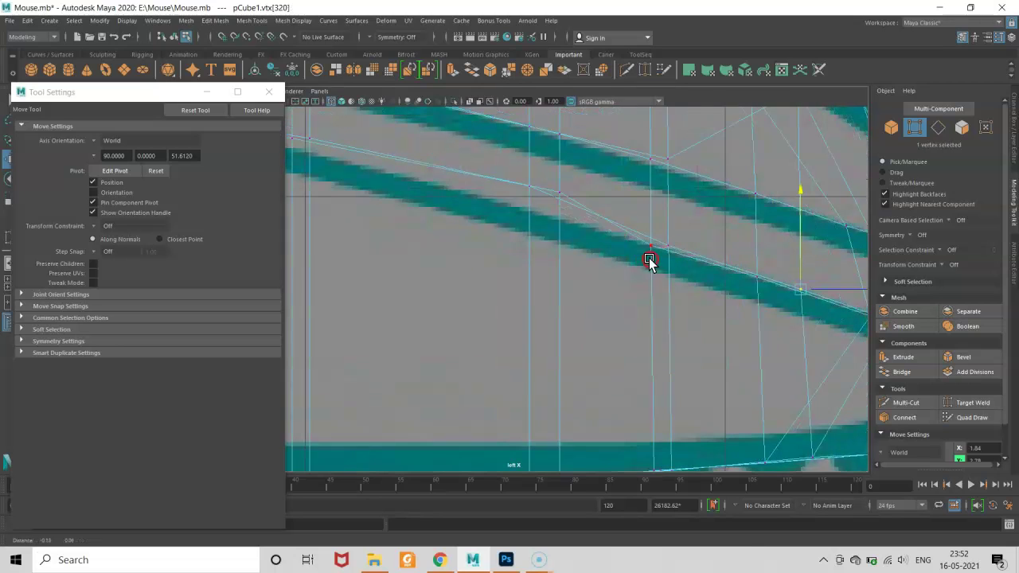
click(562, 191)
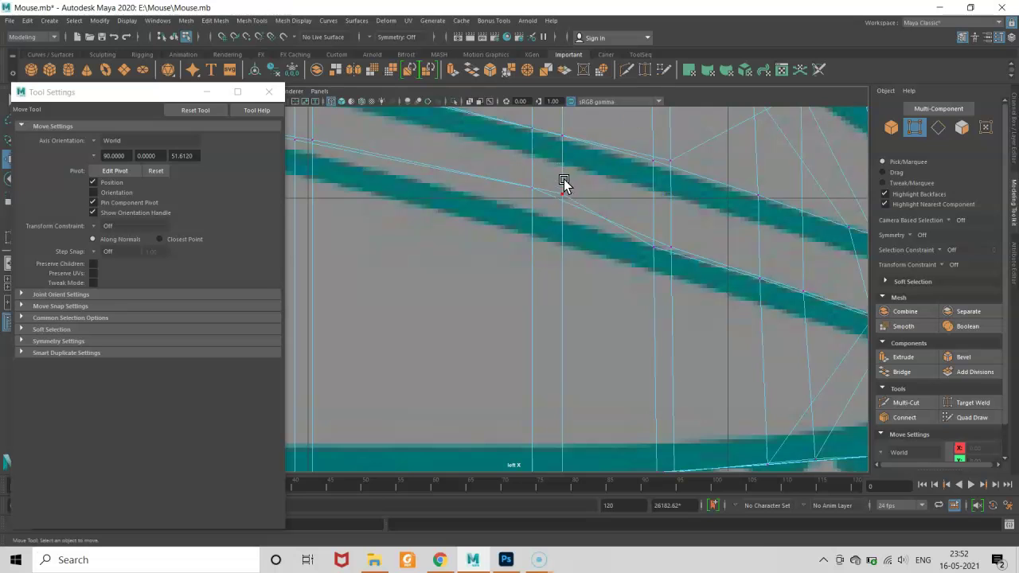
drag(562, 177, 565, 200)
click(533, 170)
alt+middle_drag(533, 188, 697, 261)
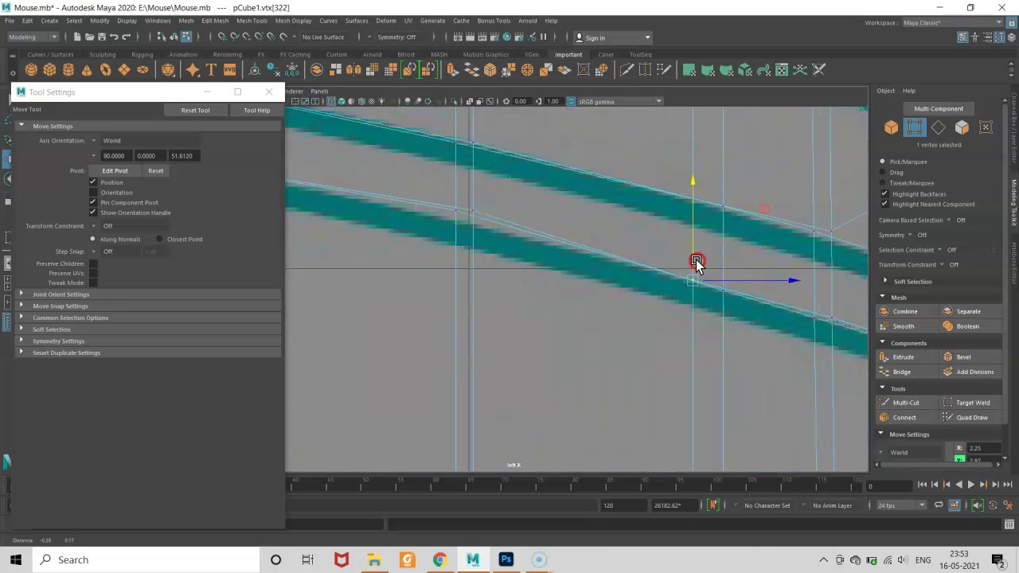
drag(439, 193, 515, 239)
drag(470, 182, 472, 191)
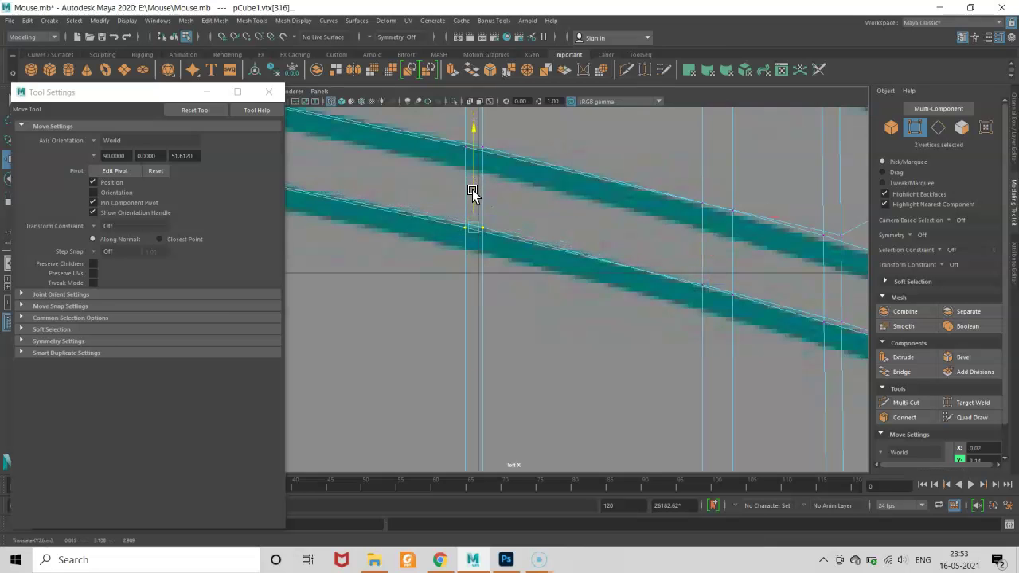
- Pan along the side profile and align three vertices on the lower strip
alt+middle_drag(473, 191, 690, 275)
alt+middle_drag(462, 253, 466, 276)
drag(466, 276, 513, 292)
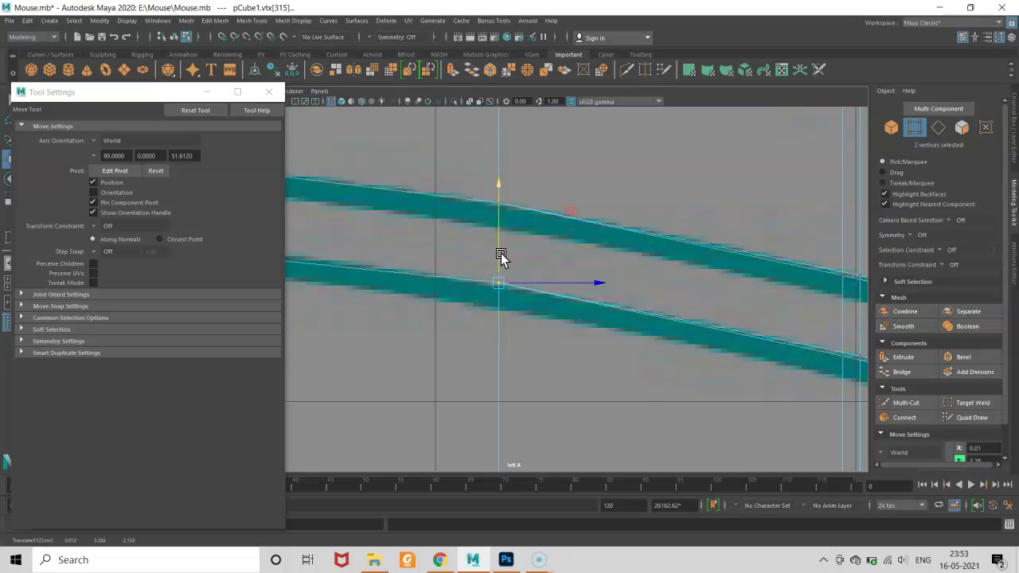
scroll(501, 253, down, 5)
scroll(547, 305, up, 3)
scroll(580, 321, up, 3)
scroll(634, 328, up, 1)
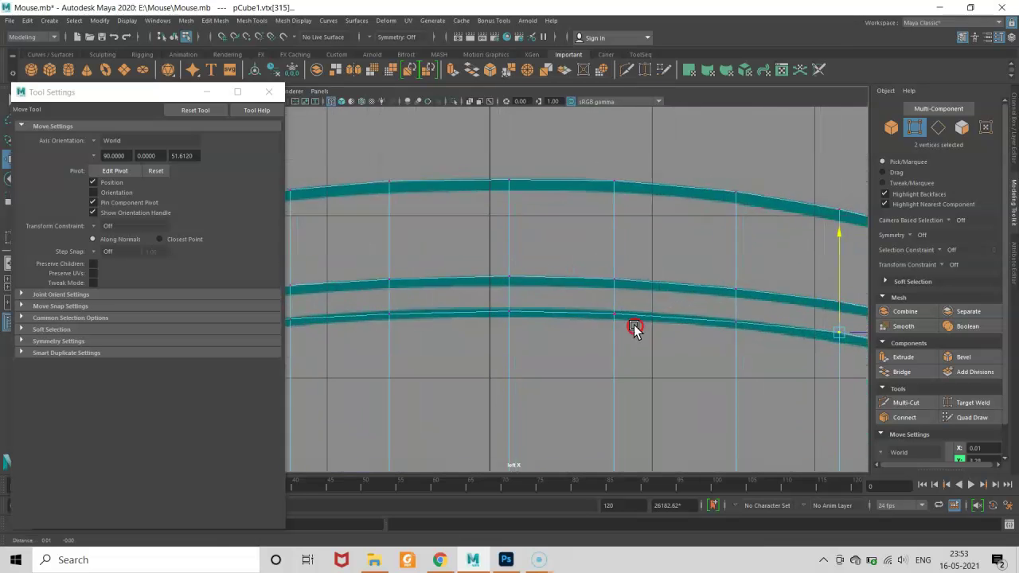
alt+middle_drag(635, 328, 568, 307)
drag(433, 279, 669, 312)
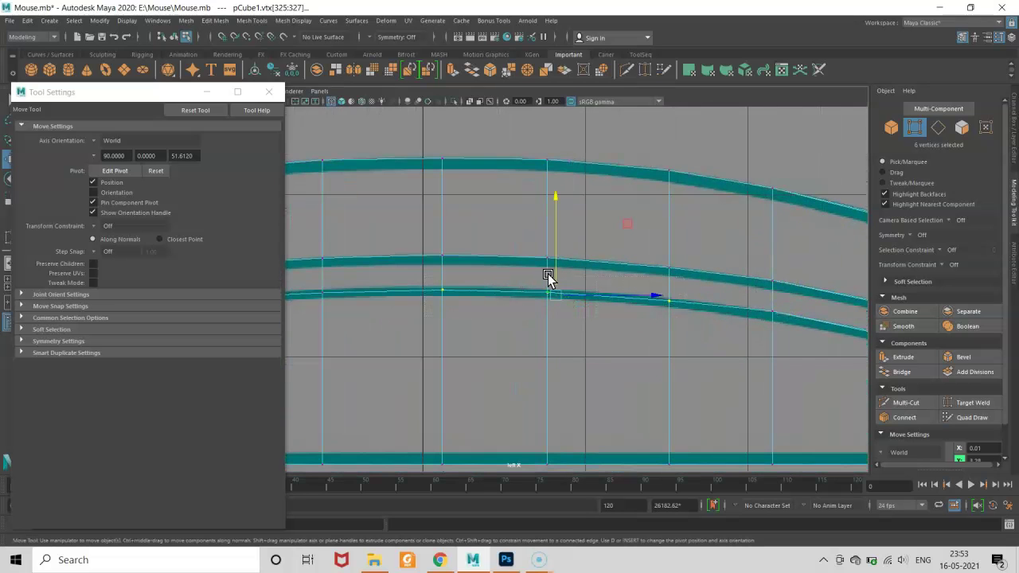
- Align single vertices along the middle strip with the reference curve
alt+middle_drag(561, 271, 589, 275)
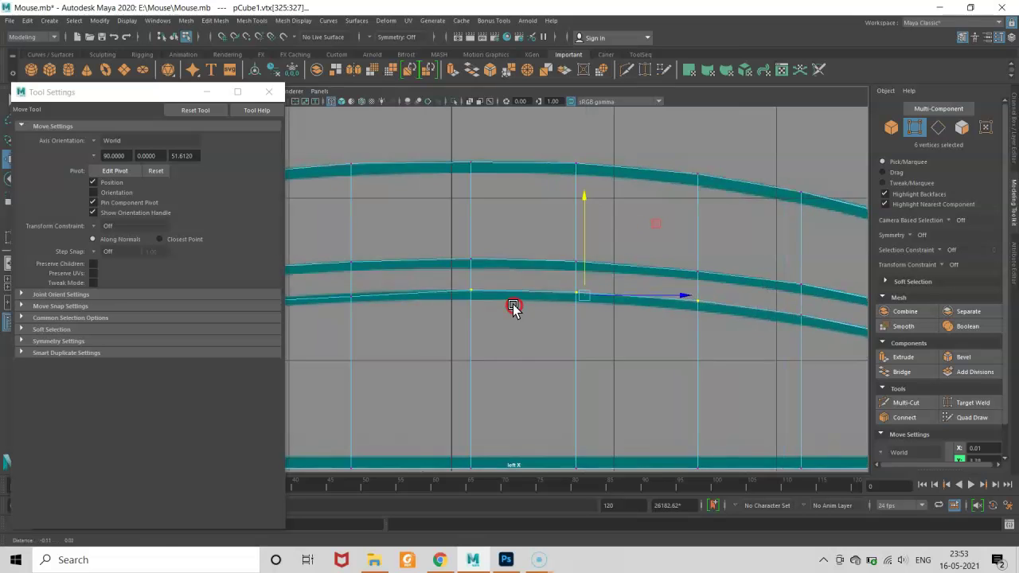
alt+middle_drag(513, 307, 762, 304)
click(601, 293)
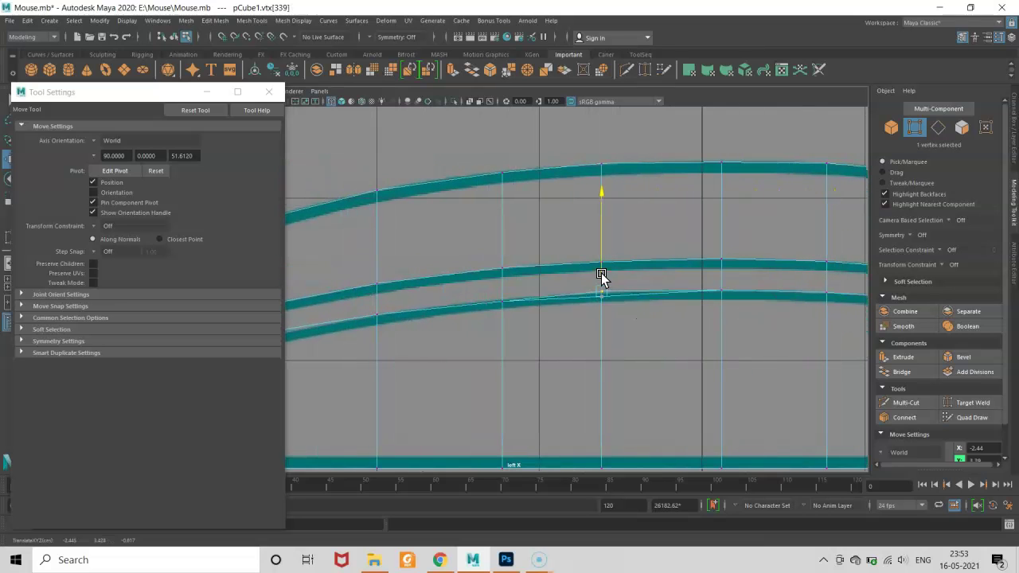
drag(610, 313, 597, 280)
mouse_move(603, 276)
alt+middle_down()
mouse_move(618, 303)
mouse_move(679, 305)
alt+middle_up()
click(587, 282)
scroll(678, 305, up, 2)
scroll(704, 318, up, 2)
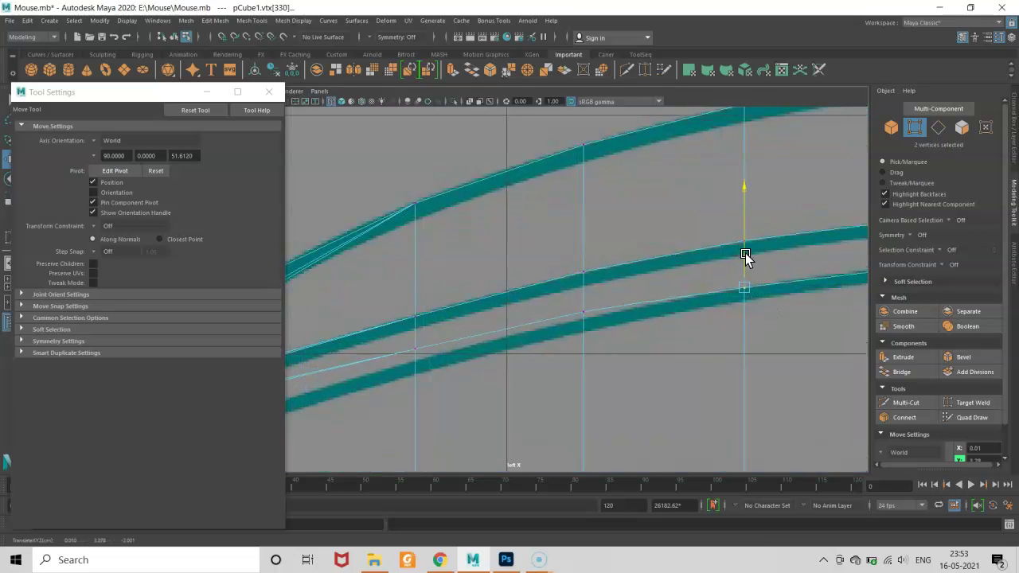
click(587, 294)
- Move a vertex pair further along the profile onto the reference curve
alt+middle_drag(586, 294, 591, 324)
click(583, 331)
drag(587, 337, 554, 301)
mouse_move(559, 298)
middle_down()
mouse_move(486, 337)
mouse_move(578, 304)
middle_up()
- Raise four vertices at the lower tip corner to meet the reference outline
mouse_move(563, 325)
mouse_down()
mouse_move(485, 301)
mouse_move(506, 298)
mouse_up()
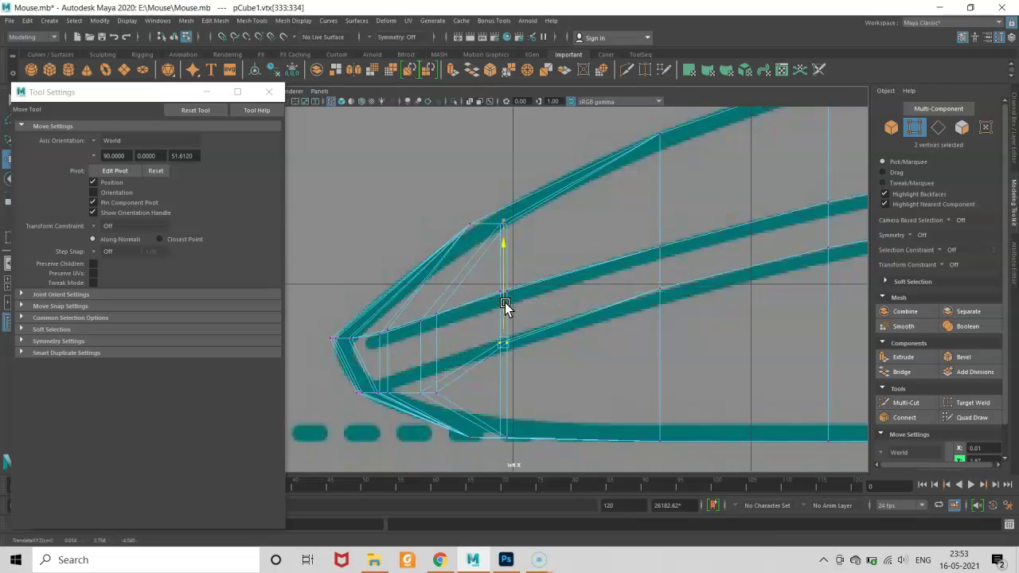
mouse_move(473, 409)
mouse_down()
mouse_move(395, 378)
mouse_move(436, 398)
mouse_move(435, 336)
mouse_up()
click(441, 370)
scroll(428, 369, up, 2)
scroll(478, 358, up, 2)
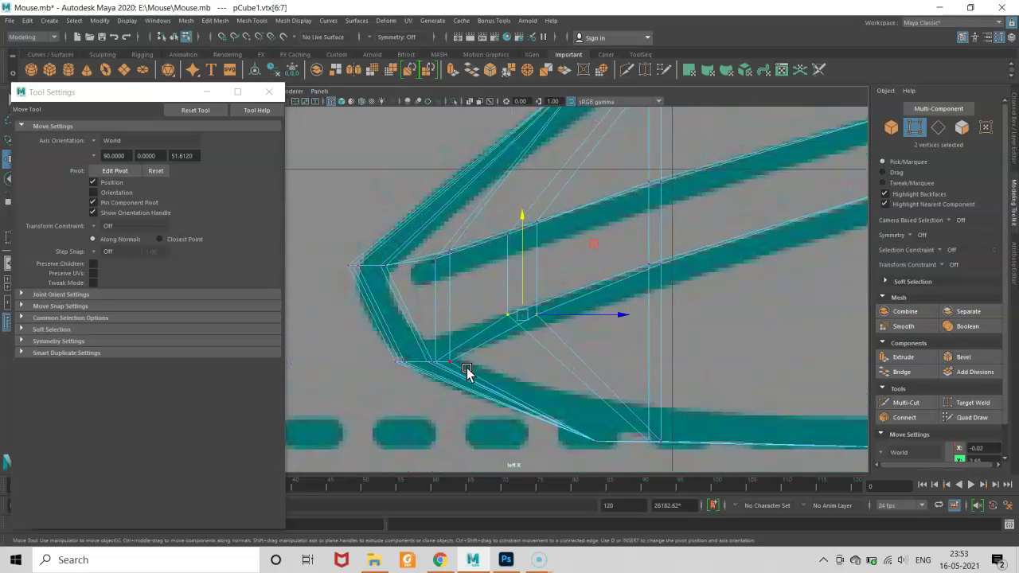
click(440, 350)
click(450, 357)
drag(428, 352, 436, 312)
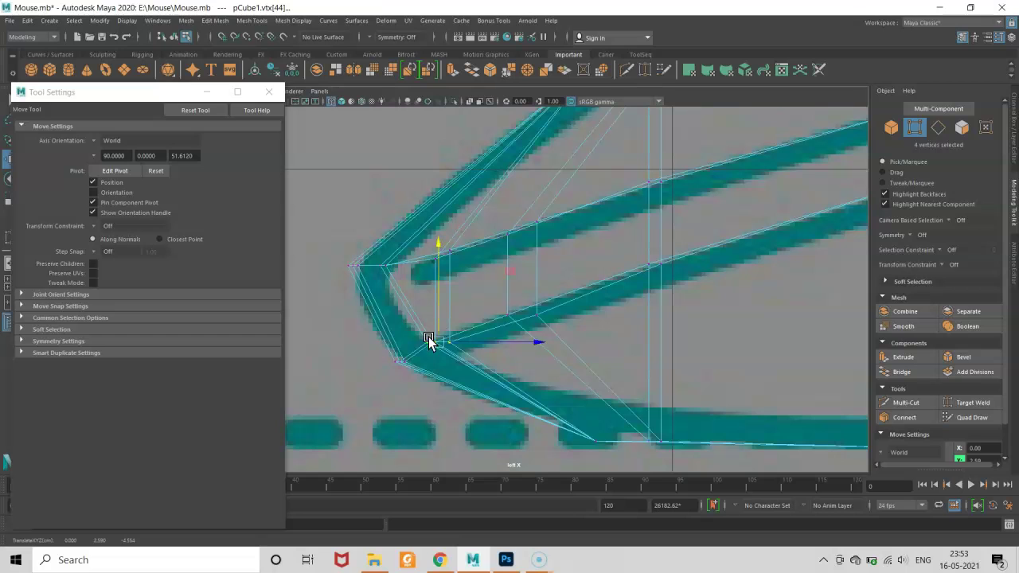
- Move individual tip vertices vertically along Y to sit on the teal curve
click(449, 334)
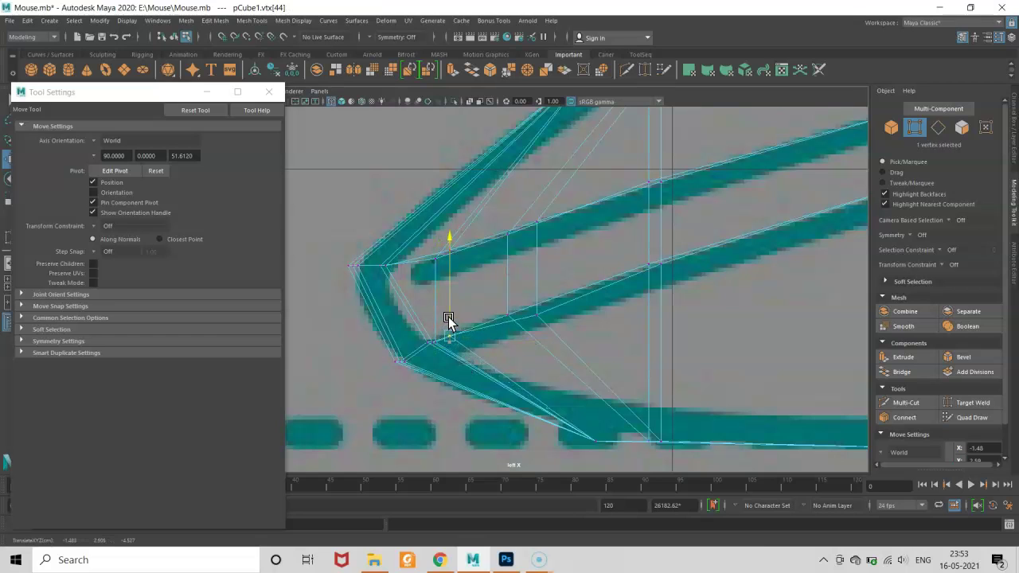
click(527, 323)
click(536, 316)
click(537, 289)
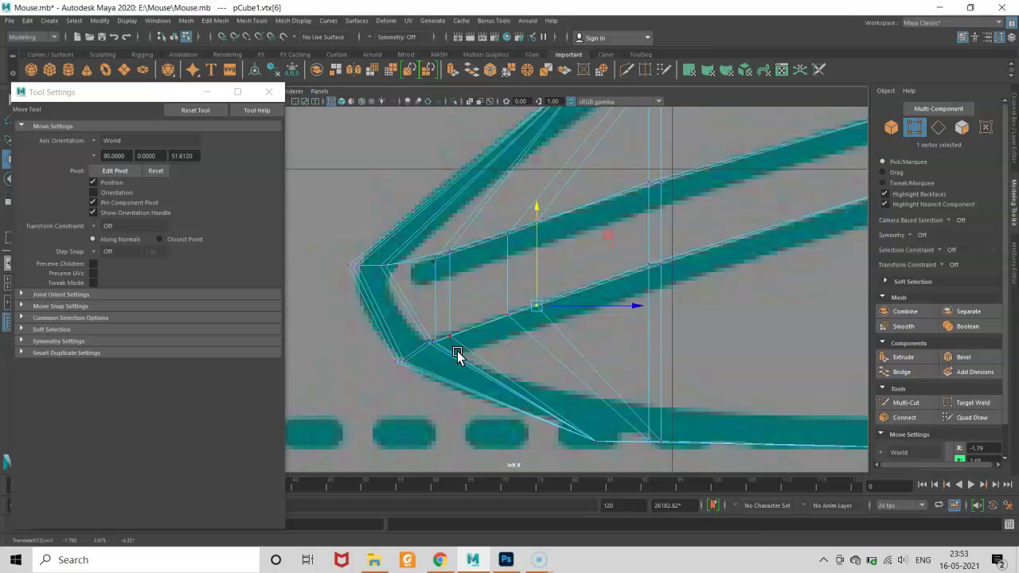
scroll(542, 317, down, 3)
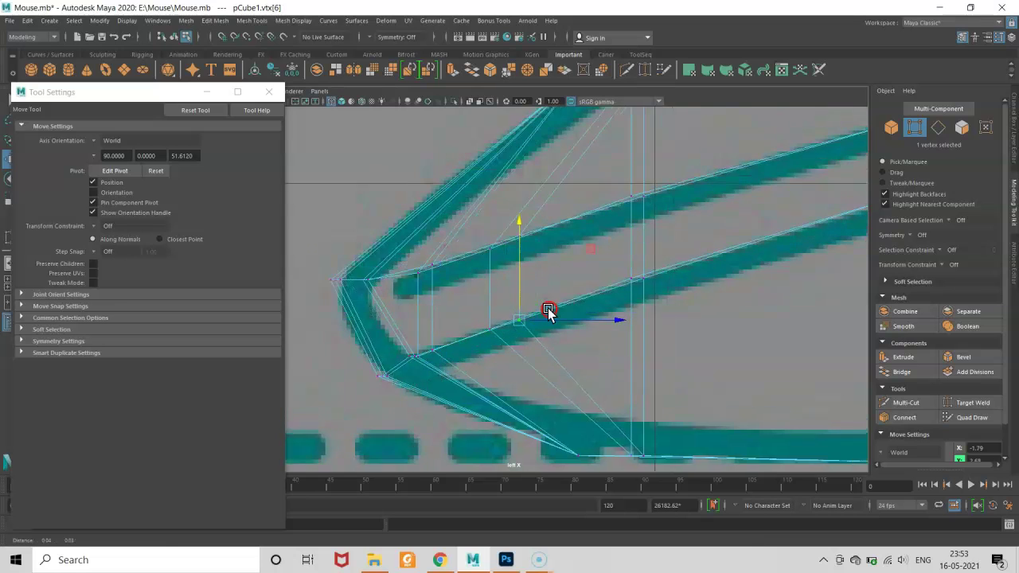
scroll(633, 330, down, 5)
scroll(633, 330, up, 2)
scroll(605, 325, up, 3)
scroll(585, 324, up, 3)
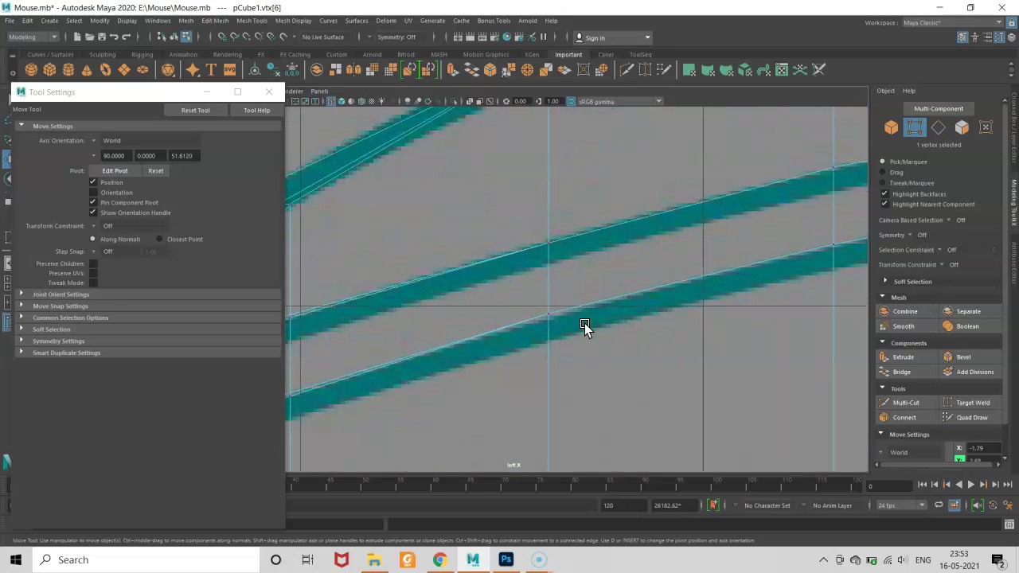
scroll(557, 319, up, 3)
shift+click(610, 307)
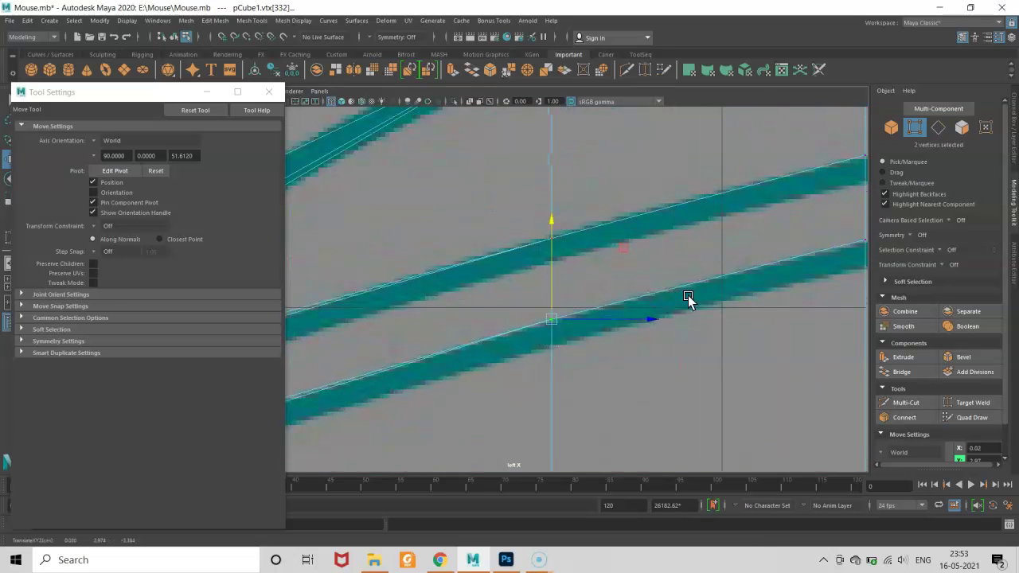
scroll(637, 325, down, 5)
- Return to whole-object selection with shaded display in the perspective view of the mouse
scroll(680, 317, up, 2)
right_click(678, 253)
right_drag(661, 255, 671, 244)
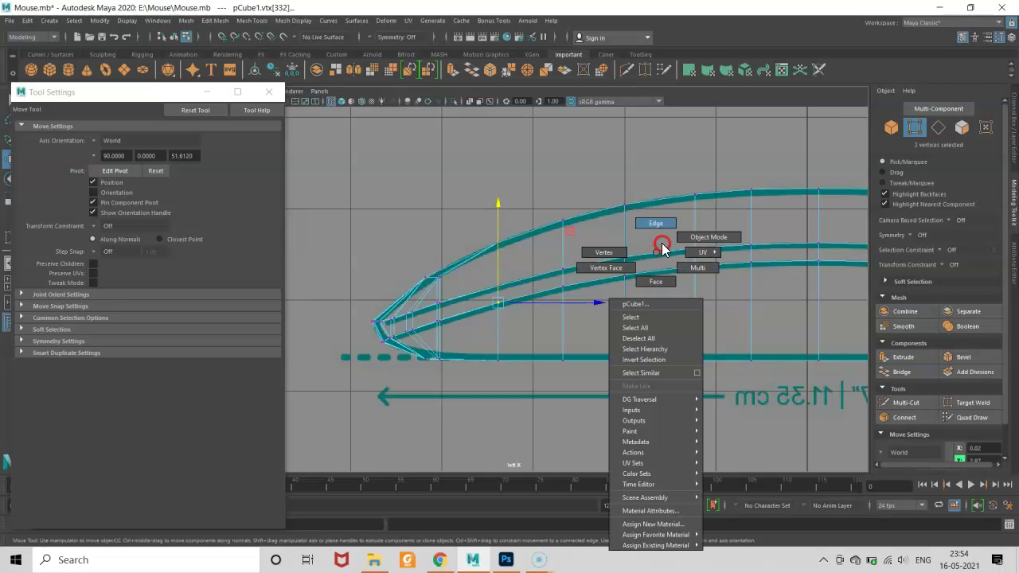
key(5)
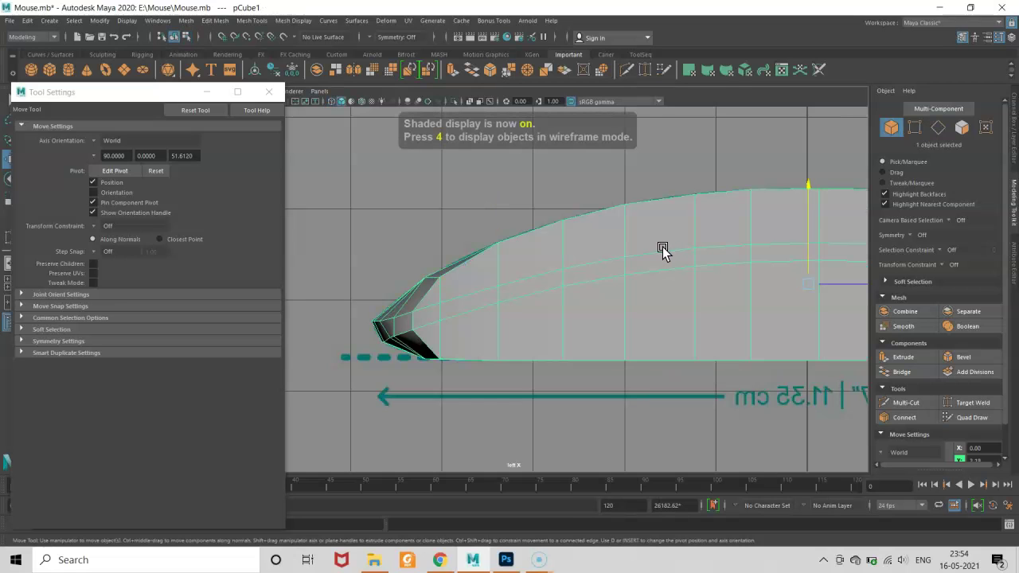
drag(651, 274, 665, 266)
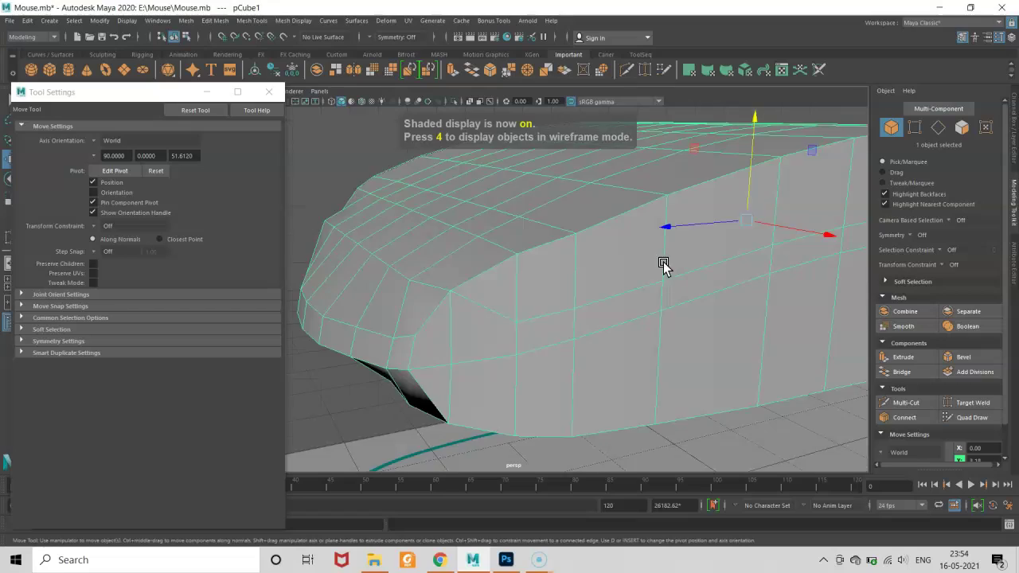
scroll(617, 285, down, 2)
scroll(600, 289, down, 3)
scroll(674, 311, down, 2)
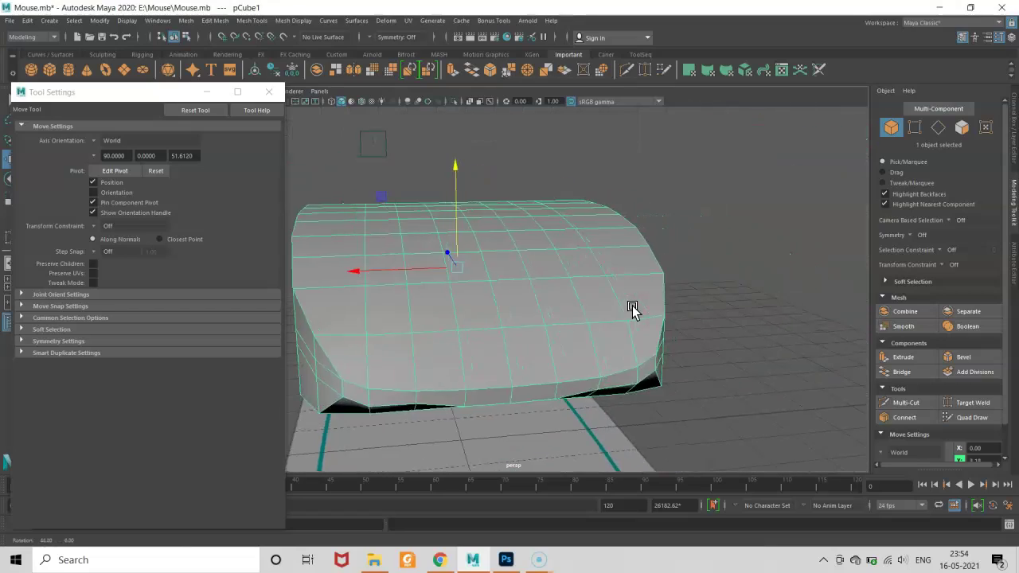
scroll(632, 307, down, 2)
mouse_move(609, 305)
alt+mouse_down()
mouse_move(470, 309)
mouse_move(530, 332)
mouse_move(598, 309)
alt+mouse_up()
- Reselect the mouse mesh and display it with smooth mesh preview (3)
scroll(470, 309, up, 2)
scroll(530, 332, up, 3)
scroll(599, 309, up, 3)
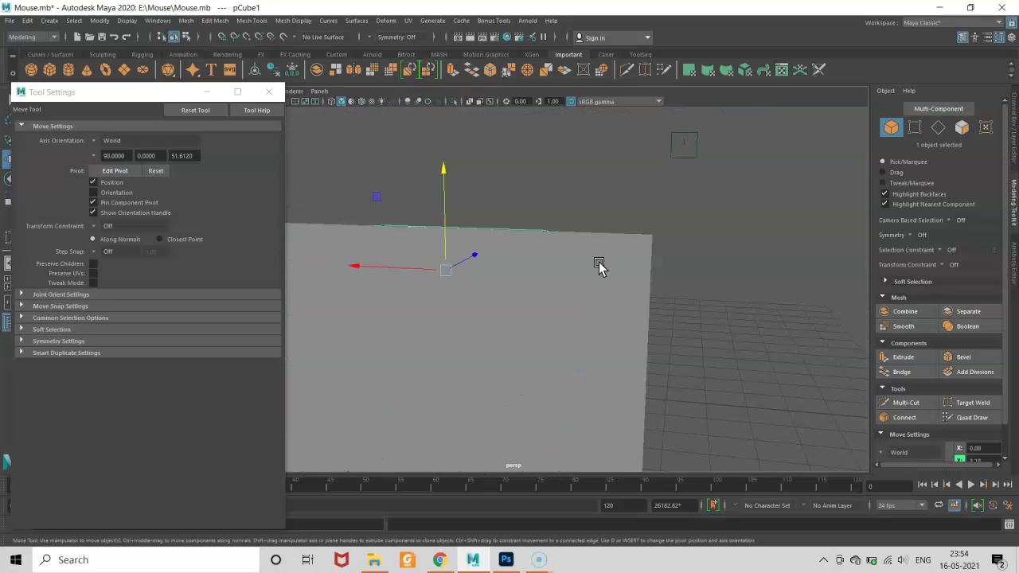
scroll(598, 266, down, 3)
scroll(602, 278, down, 3)
right_click(590, 217)
click(550, 249)
click(503, 271)
scroll(503, 301, up, 3)
scroll(659, 330, down, 3)
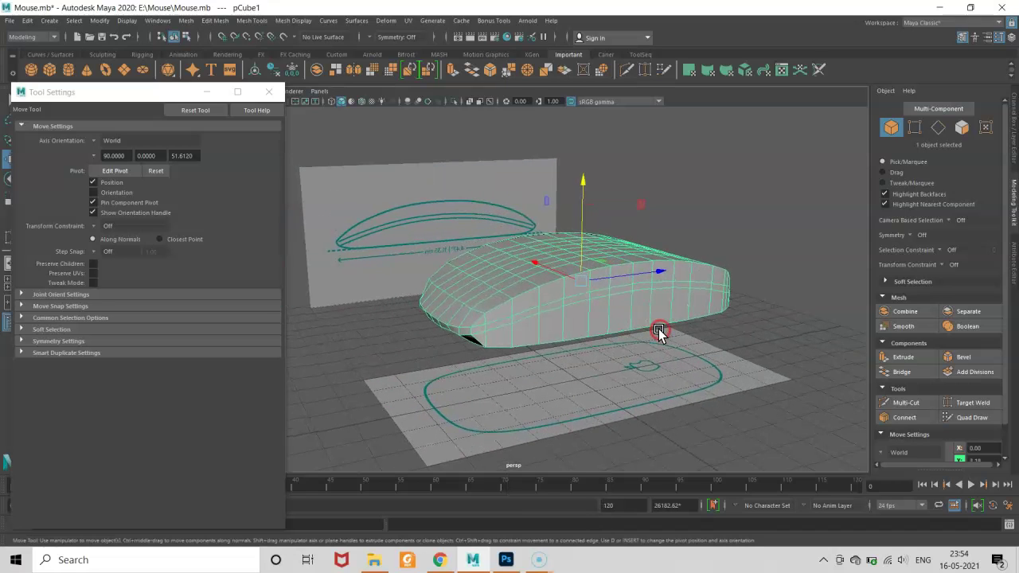
key(3)
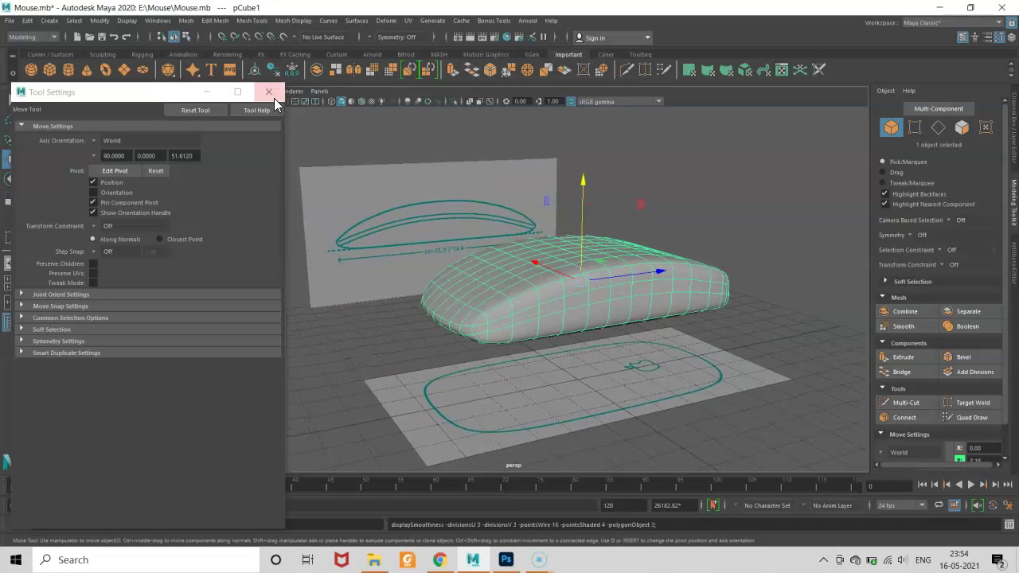
- Close the Tool Settings panel and reselect the mouse mesh from a side angle
click(274, 97)
click(462, 346)
mouse_move(462, 346)
alt+mouse_down()
mouse_move(521, 378)
mouse_move(598, 387)
mouse_move(443, 360)
mouse_move(382, 364)
mouse_move(358, 391)
mouse_move(398, 400)
mouse_move(490, 356)
mouse_move(435, 104)
alt+mouse_up()
mouse_move(300, 89)
alt+mouse_down()
mouse_move(433, 268)
mouse_move(477, 288)
alt+mouse_up()
click(558, 287)
- Show the low-poly cage and select the loop of faces around the mouse's side
key(1)
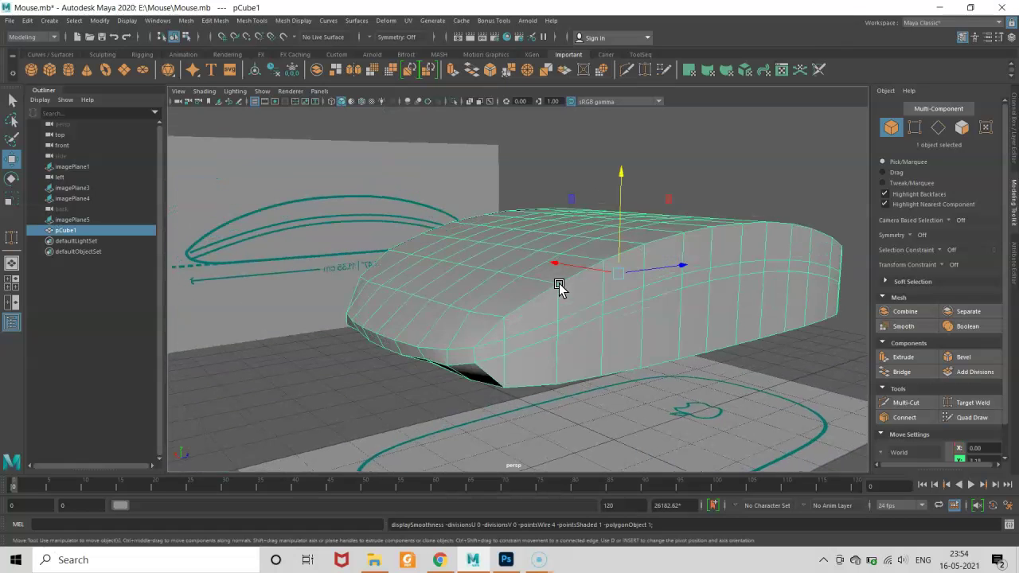
alt+right_drag(557, 284, 598, 287)
right_click(598, 285)
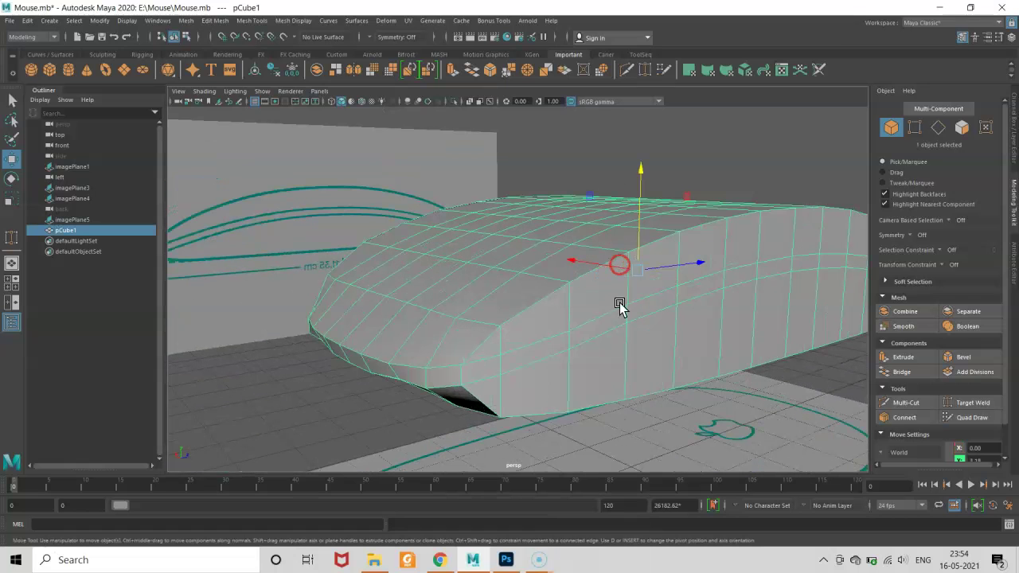
right_click(565, 350)
click(565, 298)
click(568, 342)
double_click(562, 344)
- Check the selected side loop from both ends and apply Extrude Face to it
mouse_move(557, 344)
alt+mouse_down()
mouse_move(587, 337)
mouse_move(451, 324)
mouse_move(579, 331)
alt+mouse_up()
scroll(450, 325, down, 3)
scroll(449, 325, down, 2)
scroll(579, 331, up, 1)
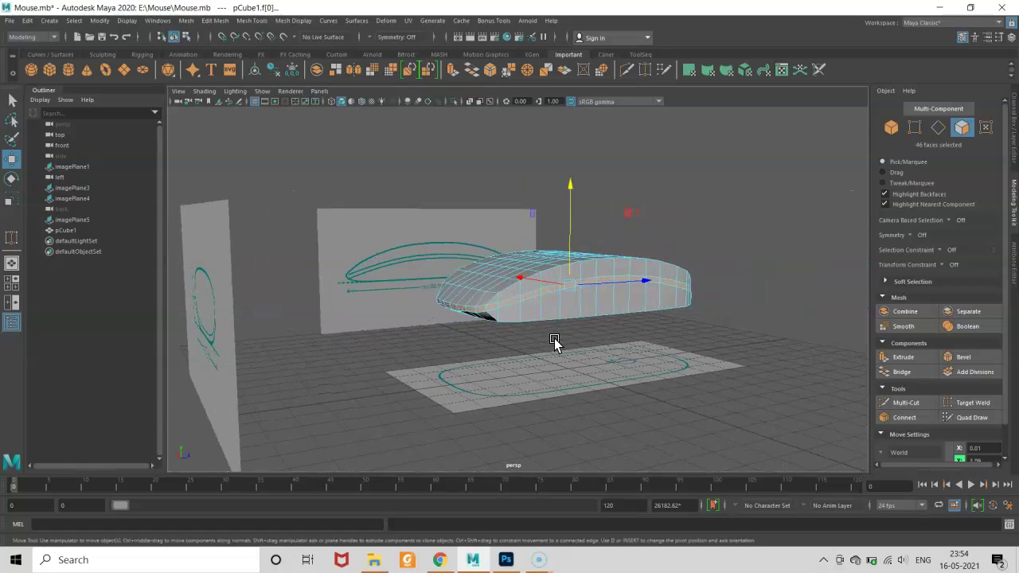
scroll(552, 342, up, 2)
scroll(537, 337, up, 2)
scroll(530, 339, up, 2)
scroll(531, 340, down, 2)
alt+drag(530, 341, 494, 337)
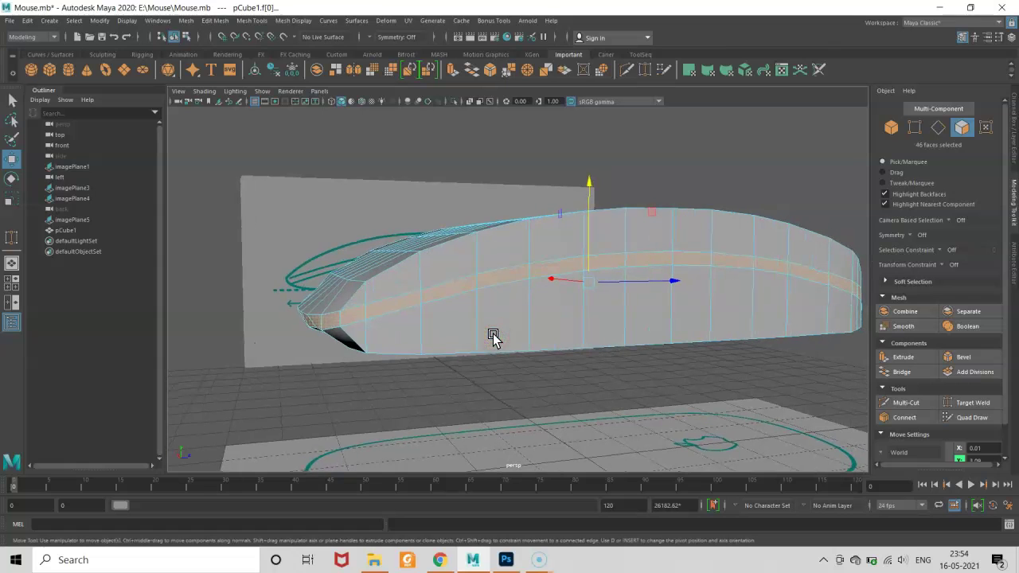
shift+right_click(494, 336)
scroll(590, 255, up, 1)
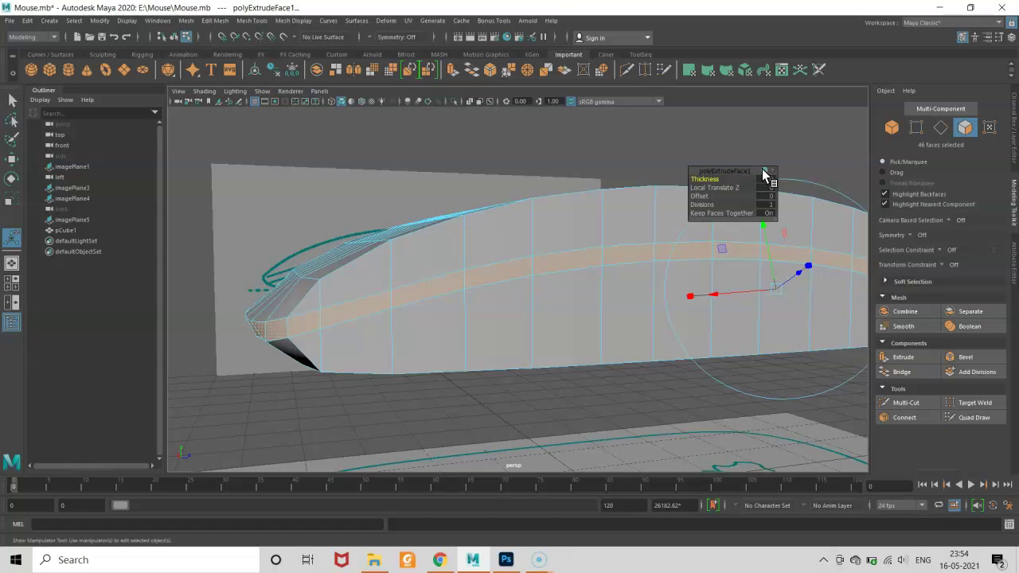
scroll(701, 212, up, 3)
mouse_move(661, 239)
alt+mouse_down()
mouse_move(641, 250)
mouse_move(660, 263)
mouse_move(610, 228)
mouse_move(623, 250)
alt+mouse_up()
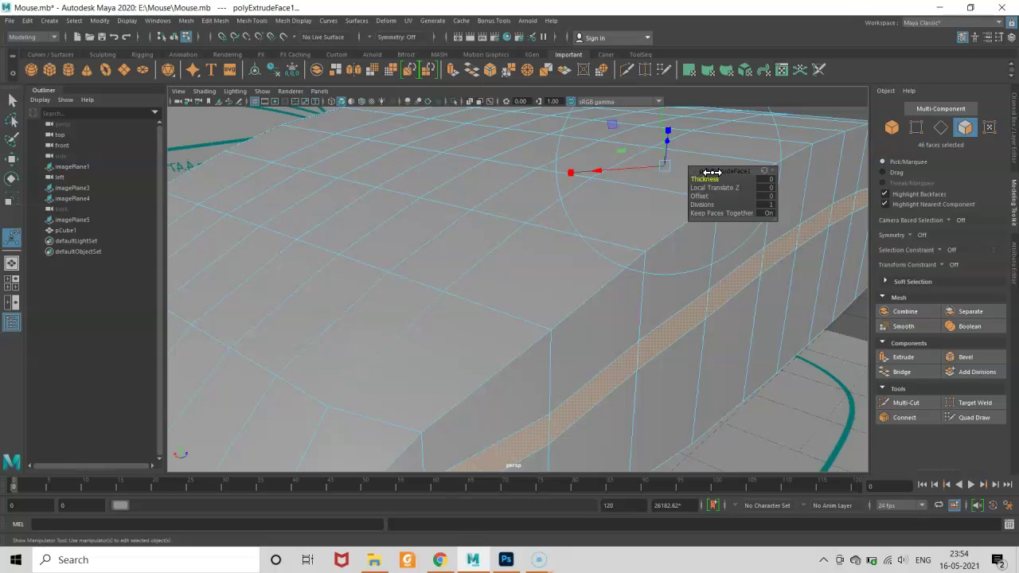
- Tune the extrude thickness inward to about -0.119 so the band becomes a groove
drag(720, 180, 643, 172)
scroll(635, 266, down, 5)
mouse_move(635, 266)
alt+mouse_down()
mouse_move(630, 286)
mouse_move(639, 285)
mouse_move(598, 289)
alt+mouse_up()
scroll(598, 289, up, 3)
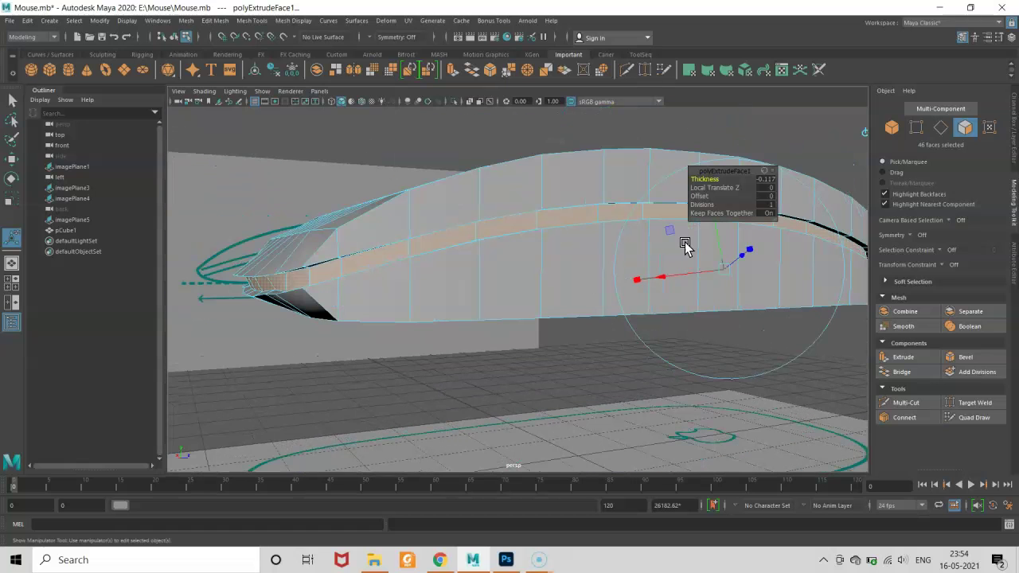
drag(706, 179, 701, 181)
mouse_move(677, 239)
alt+mouse_down()
mouse_move(660, 248)
mouse_move(667, 232)
mouse_move(621, 233)
alt+mouse_up()
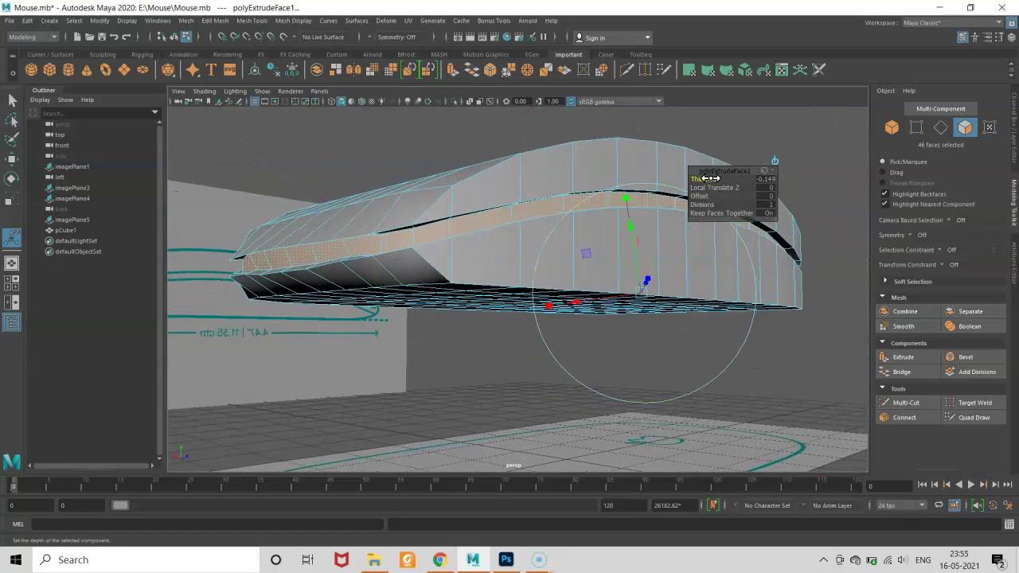
drag(708, 180, 727, 181)
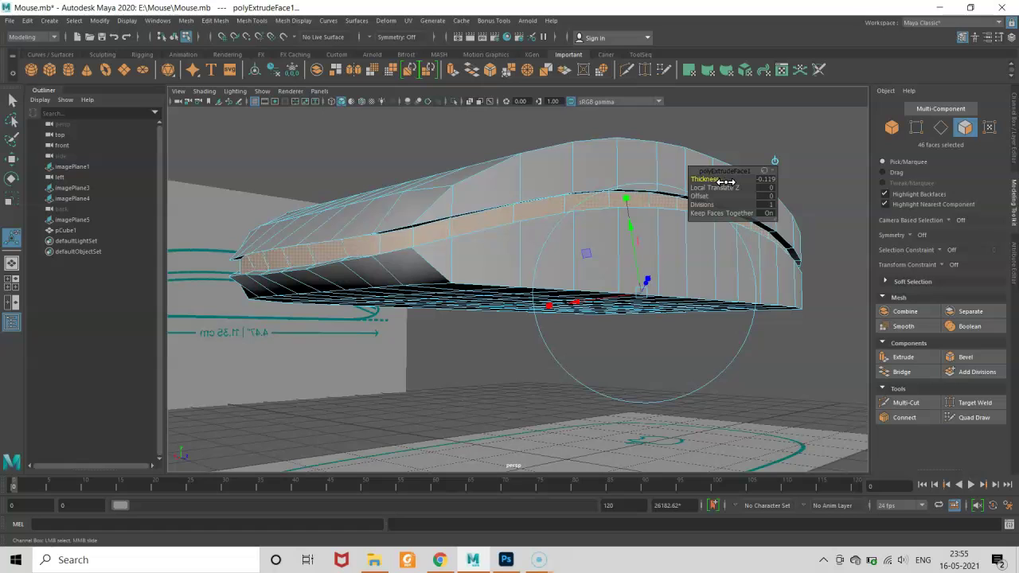
mouse_move(605, 286)
alt+mouse_down()
mouse_move(552, 268)
mouse_move(541, 287)
mouse_move(548, 299)
mouse_move(466, 342)
alt+mouse_up()
key(w)
right_drag(521, 269, 580, 258)
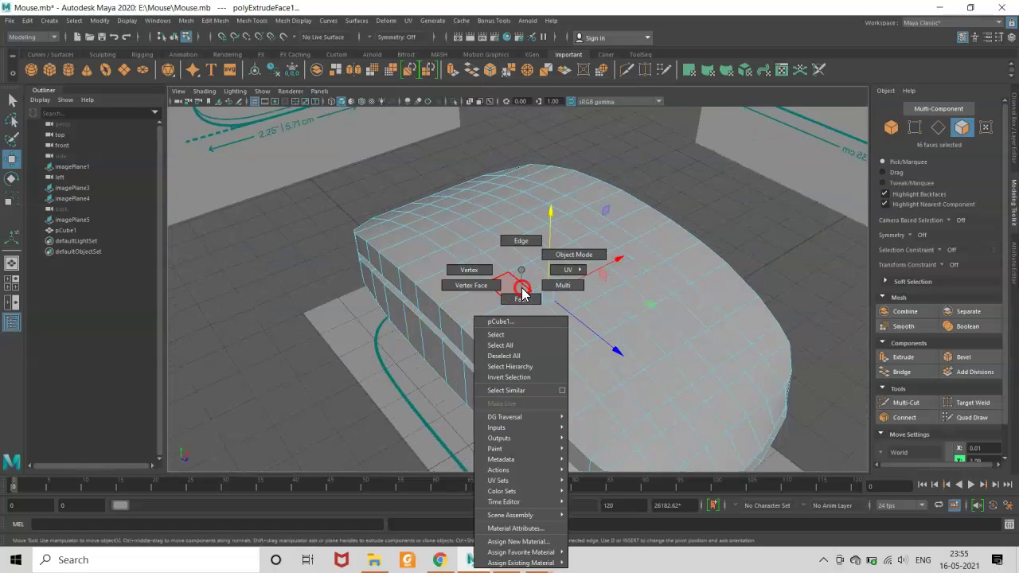
scroll(557, 278, down, 5)
alt+drag(546, 295, 575, 292)
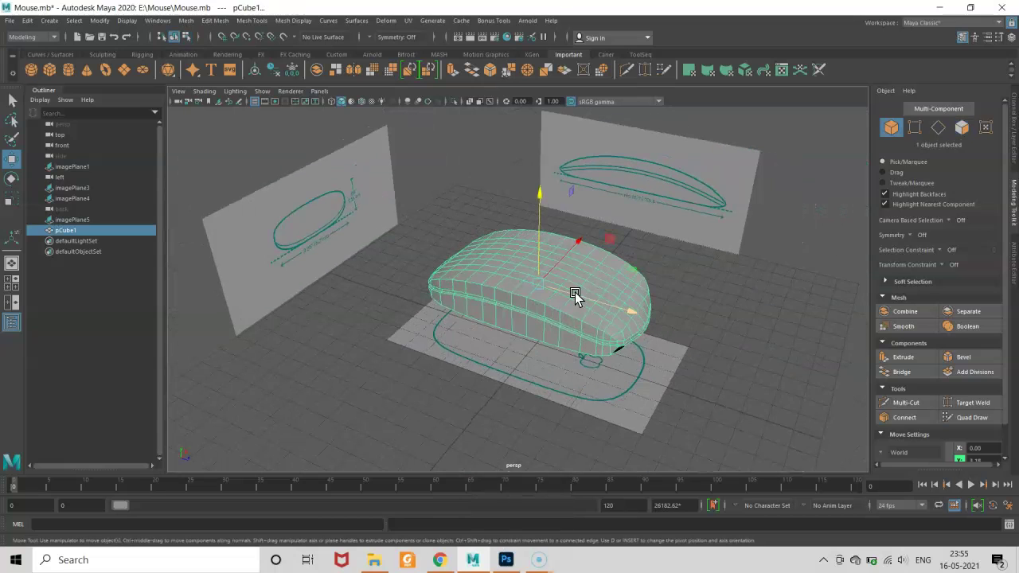
click(575, 292)
click(668, 377)
mouse_move(632, 372)
alt+mouse_down()
mouse_move(700, 359)
mouse_move(534, 341)
mouse_move(509, 350)
mouse_move(575, 358)
mouse_move(509, 357)
alt+mouse_up()
scroll(513, 353, up, 3)
click(527, 281)
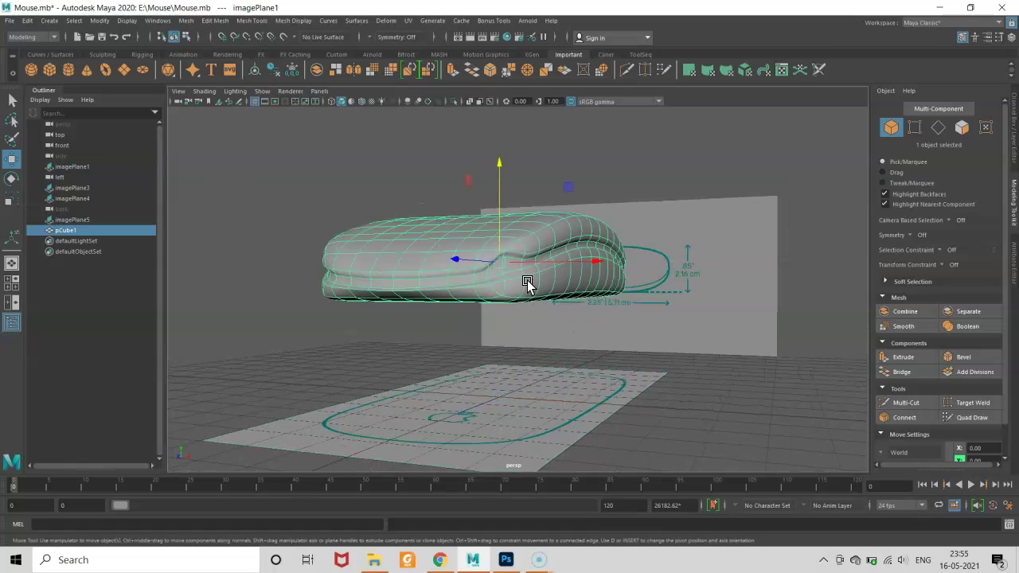
key(1)
scroll(500, 305, up, 3)
scroll(494, 303, up, 2)
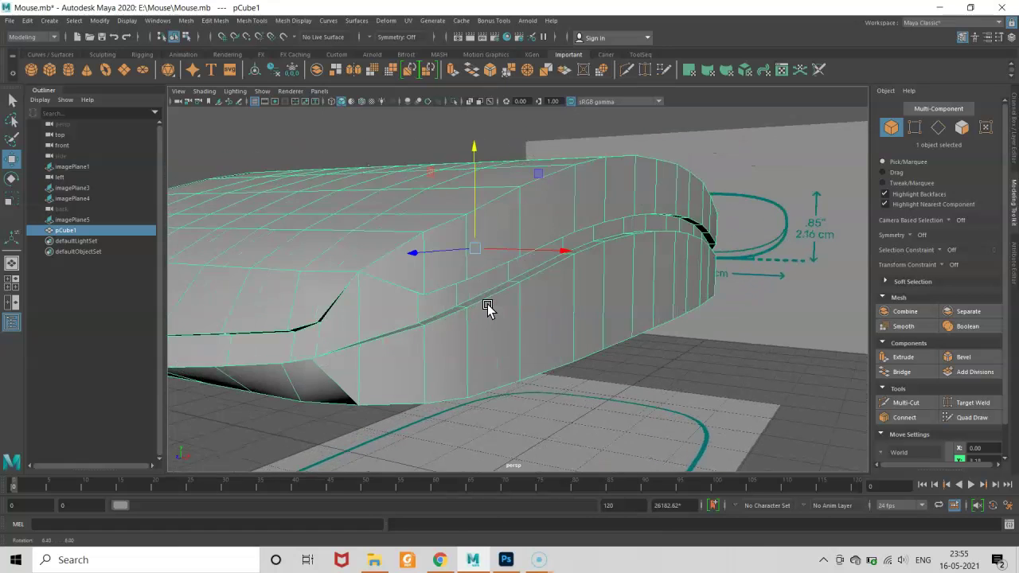
scroll(487, 307, up, 2)
key(ctrl+z)
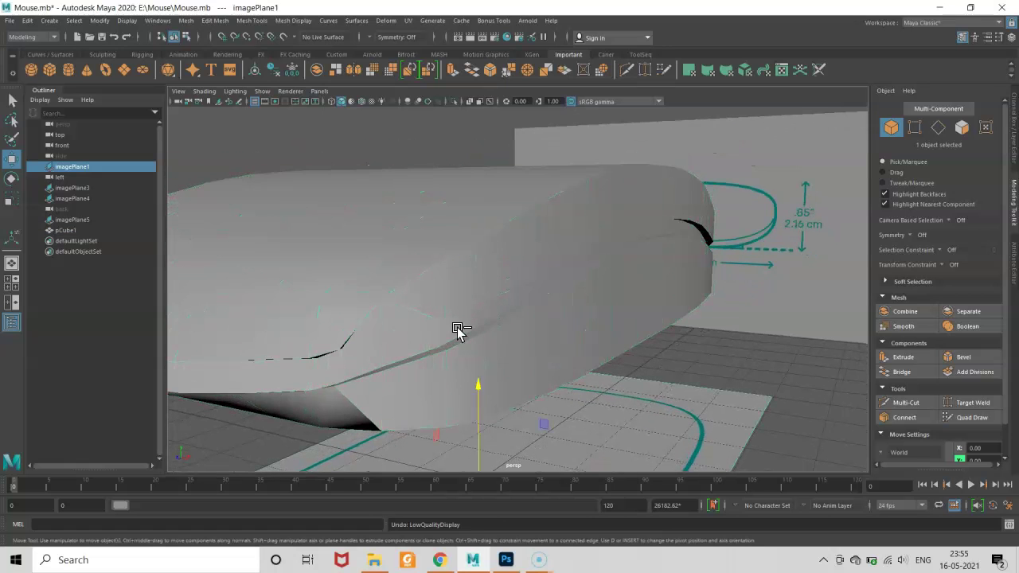
key(ctrl+z)
key(ctrl+z)
key(ctrl+z)
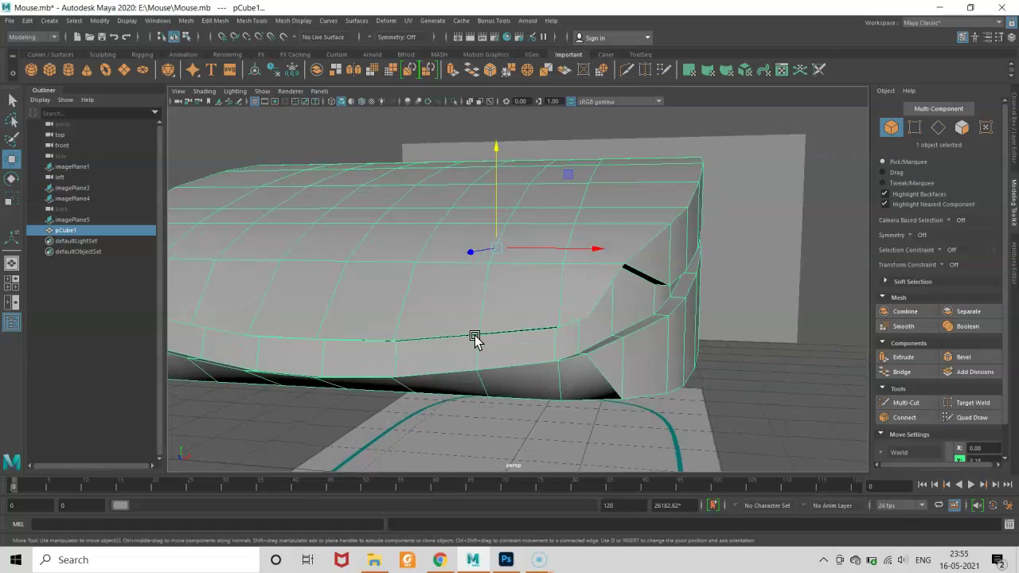
key(ctrl+z)
key(ctrl+z)
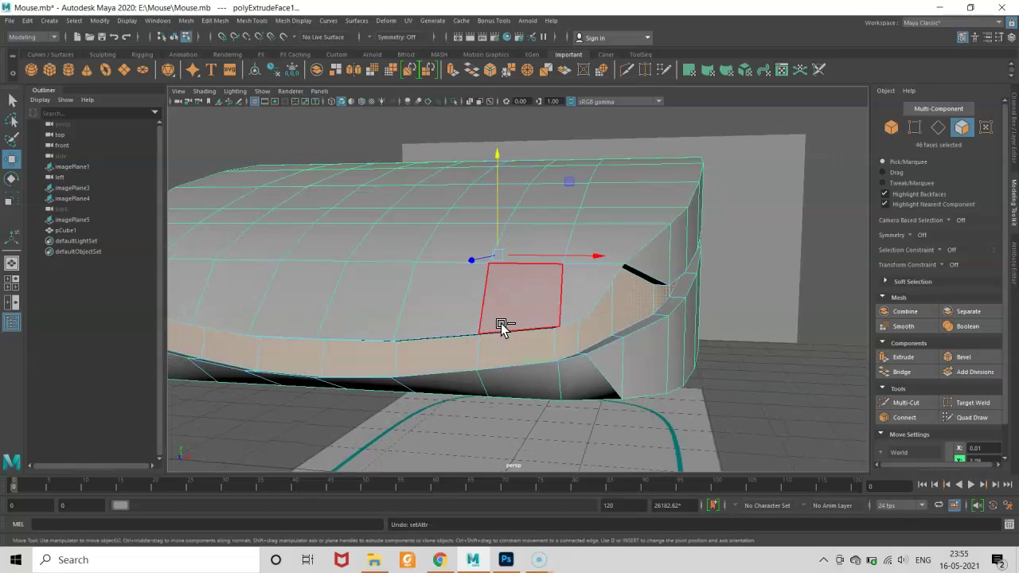
- Pull a single vertex near the side groove downward
mouse_move(523, 326)
alt+mouse_down()
mouse_move(664, 318)
mouse_move(603, 311)
mouse_move(510, 332)
mouse_move(550, 300)
alt+mouse_up()
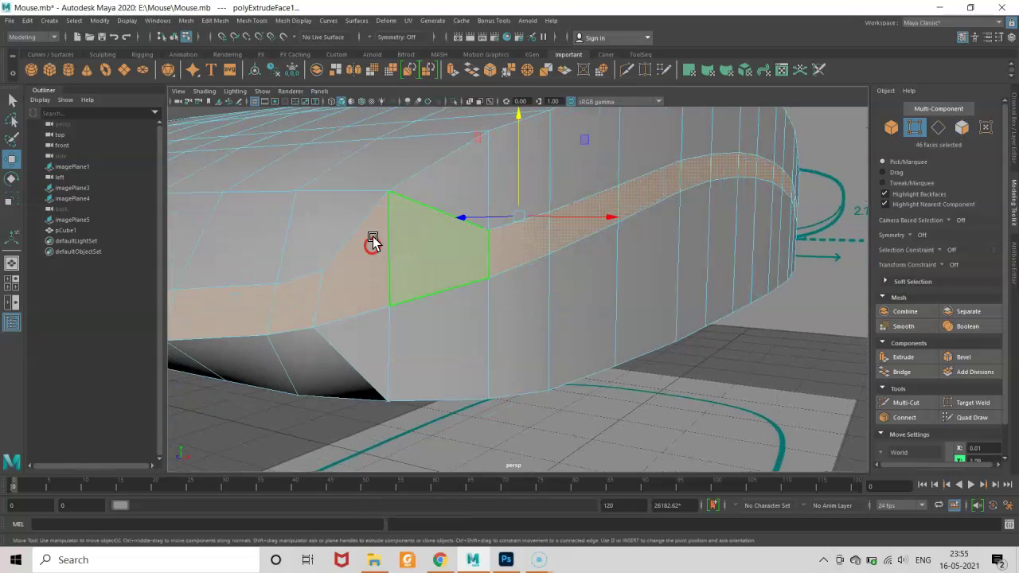
right_drag(356, 230, 326, 230)
click(388, 191)
drag(390, 188, 401, 245)
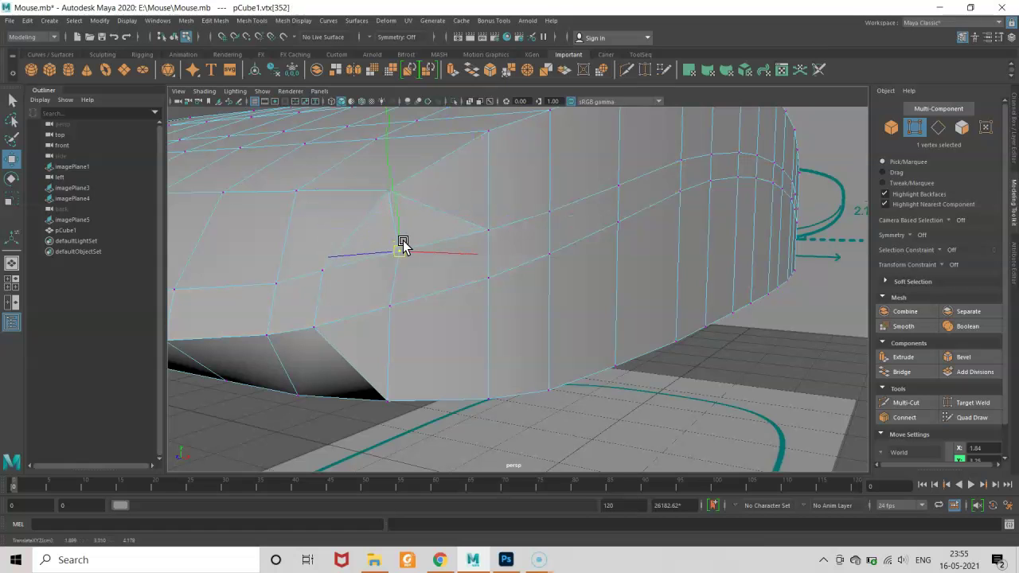
- Switch to the Left orthographic view of the mouse
scroll(480, 250, down, 3)
scroll(480, 251, up, 5)
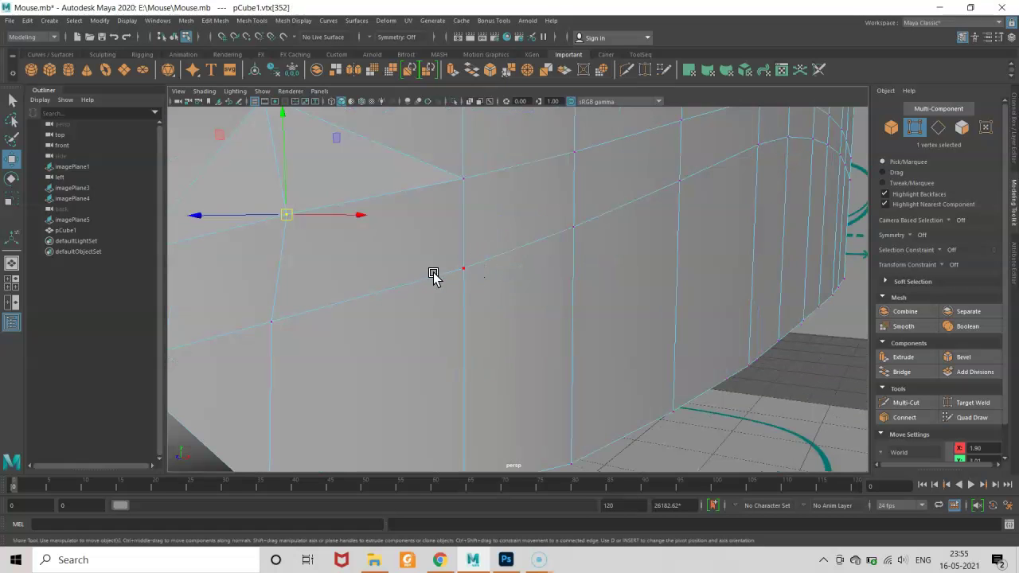
scroll(432, 274, down, 5)
mouse_move(441, 287)
alt+mouse_down()
mouse_move(517, 291)
mouse_move(389, 276)
alt+mouse_up()
key(space)
- Zoom in on the mouse's front tip in wireframe display
scroll(531, 288, up, 1)
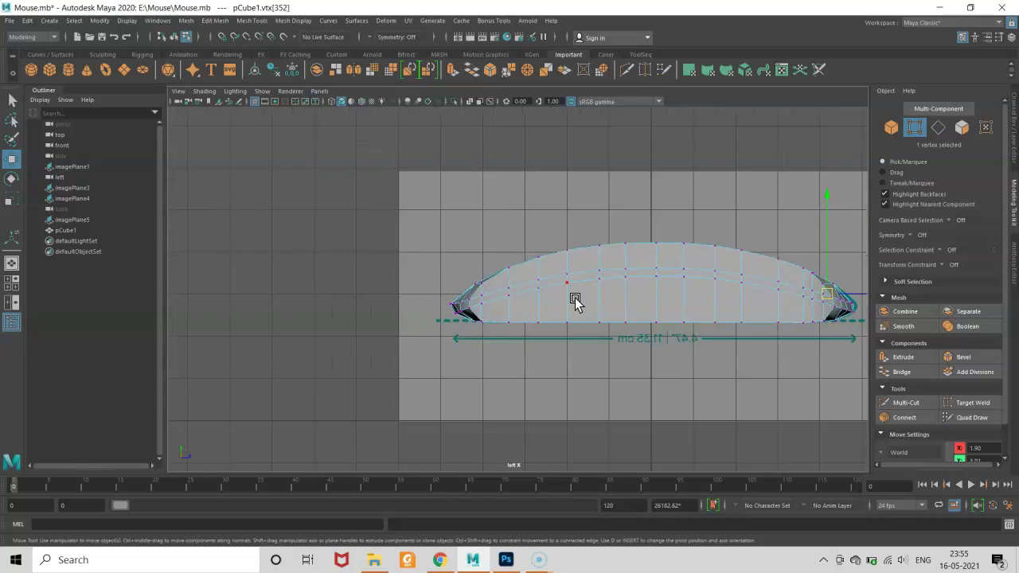
scroll(576, 298, up, 2)
scroll(417, 303, up, 3)
scroll(533, 334, up, 1)
alt+middle_drag(566, 341, 453, 295)
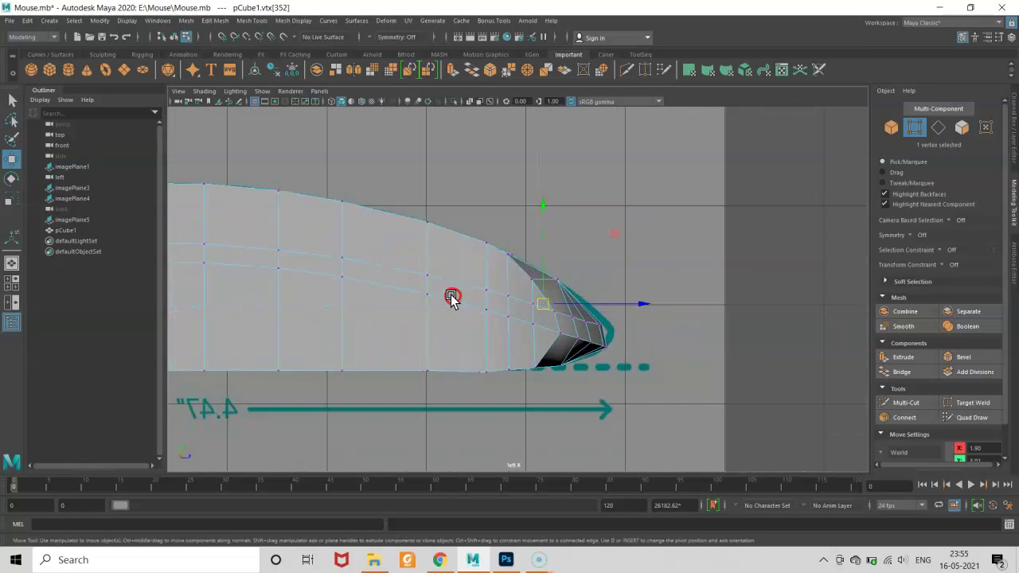
scroll(453, 295, up, 1)
key(4)
scroll(575, 330, up, 1)
- Raise vertices below the front-tip outline to match the side reference curve, undoing a stray move
click(562, 269)
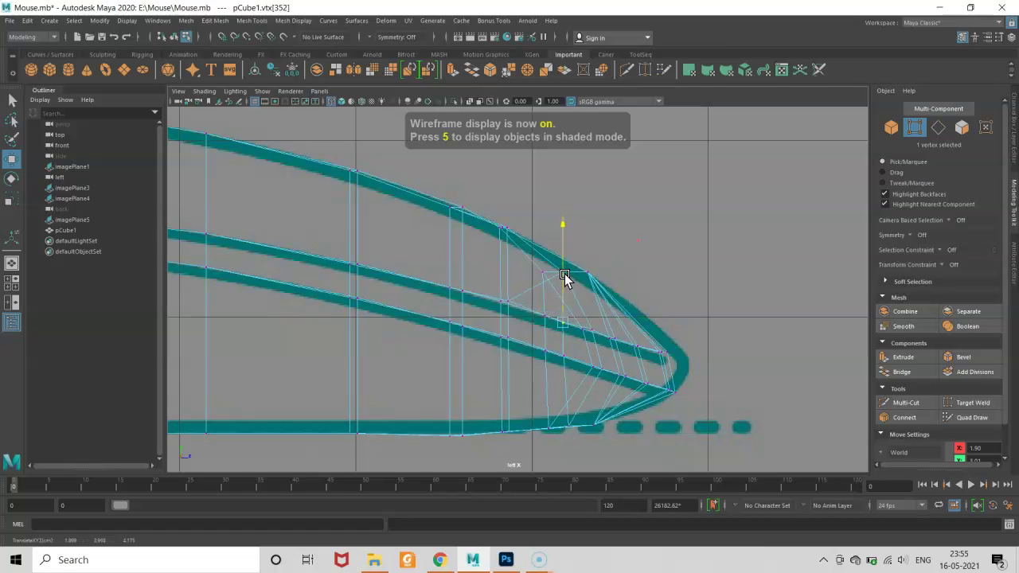
scroll(573, 323, up, 2)
click(509, 311)
click(582, 263)
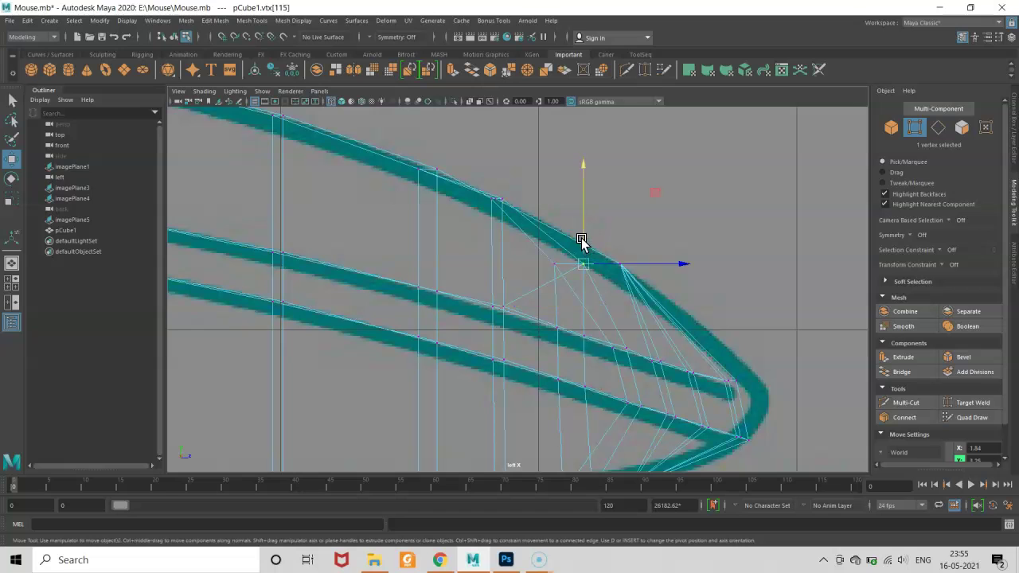
click(553, 264)
drag(556, 239, 556, 214)
click(583, 264)
drag(575, 257, 582, 244)
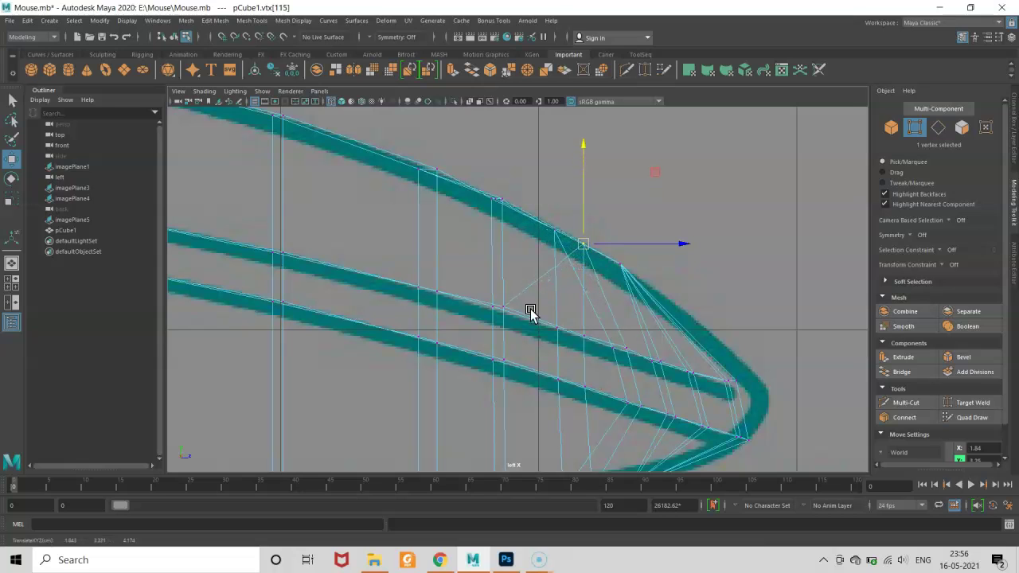
click(502, 307)
drag(510, 307, 603, 323)
key(ctrl+z)
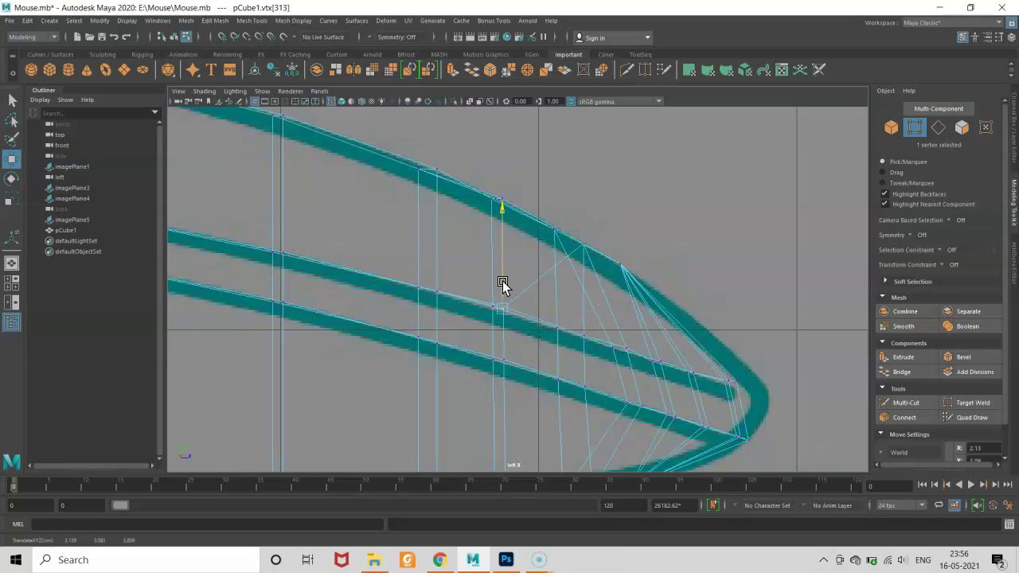
- Select a group of vertices at the tip and shift them slightly
click(583, 319)
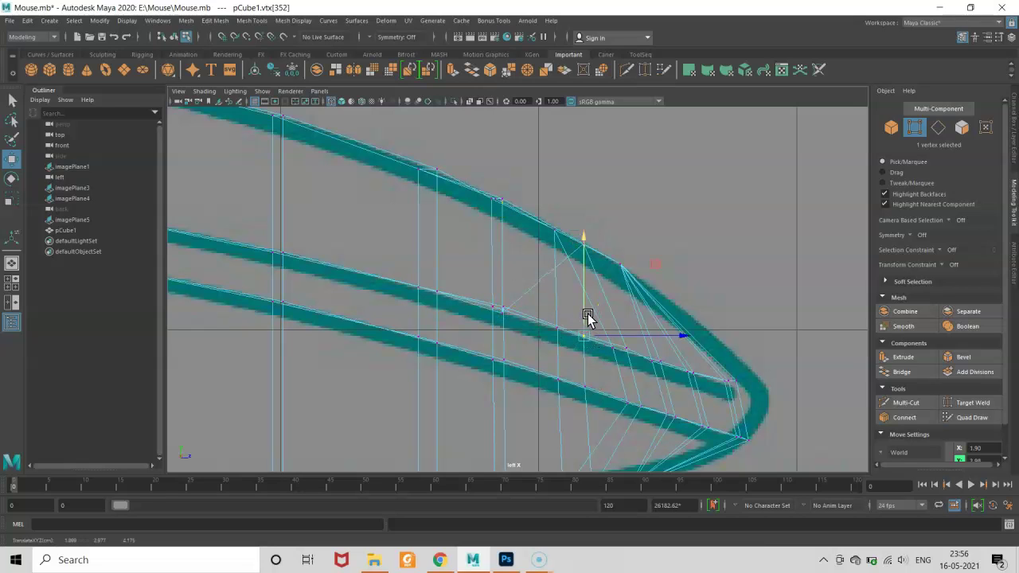
scroll(677, 316, up, 2)
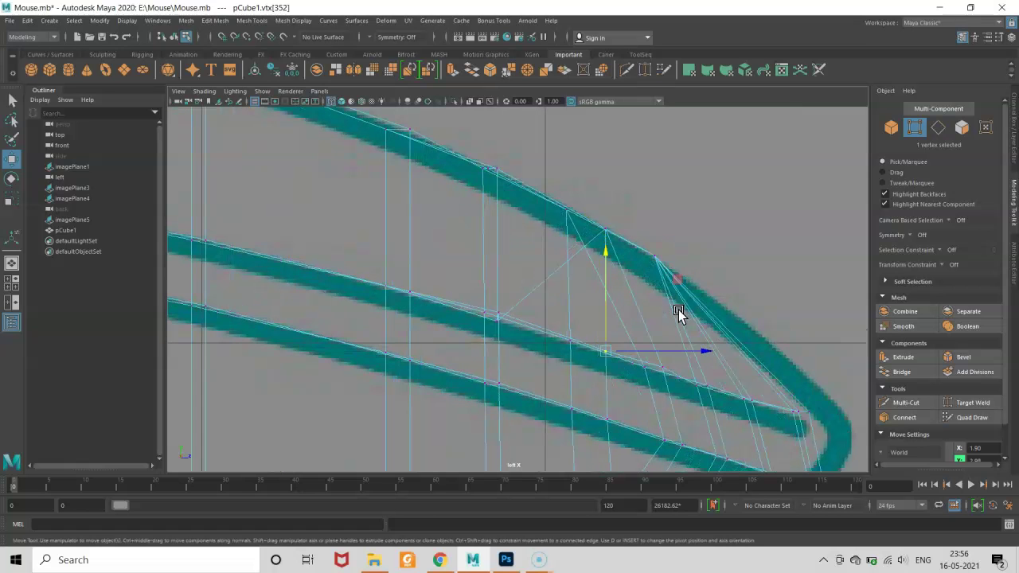
scroll(610, 316, down, 1)
key(ctrl+z)
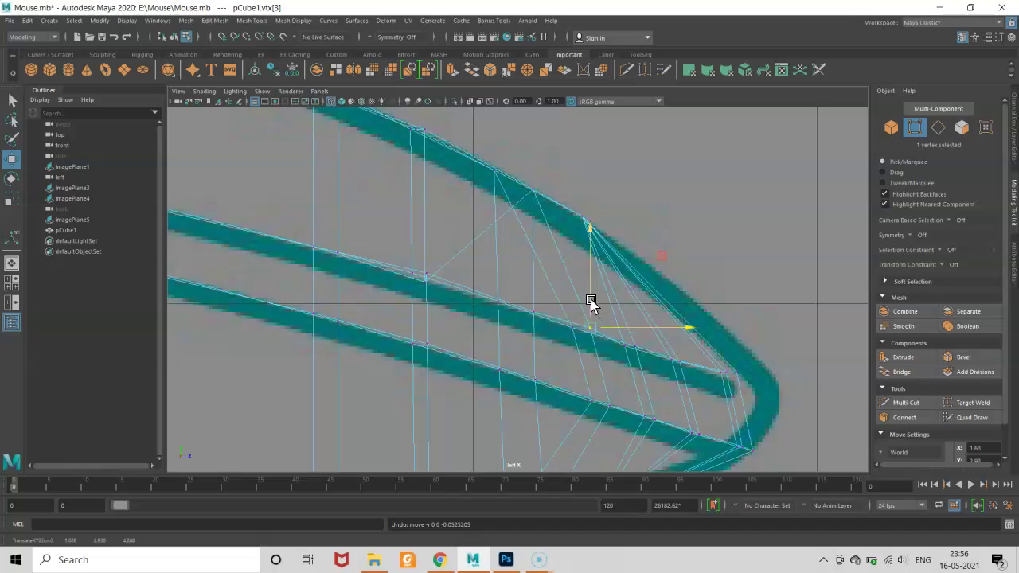
drag(598, 294, 605, 358)
mouse_move(566, 319)
mouse_down()
mouse_move(584, 321)
mouse_move(575, 319)
mouse_up()
- Test pulling a front-tip vertex toward the outline, undo it, and return to shaded perspective
click(584, 322)
click(592, 313)
scroll(593, 312, down, 3)
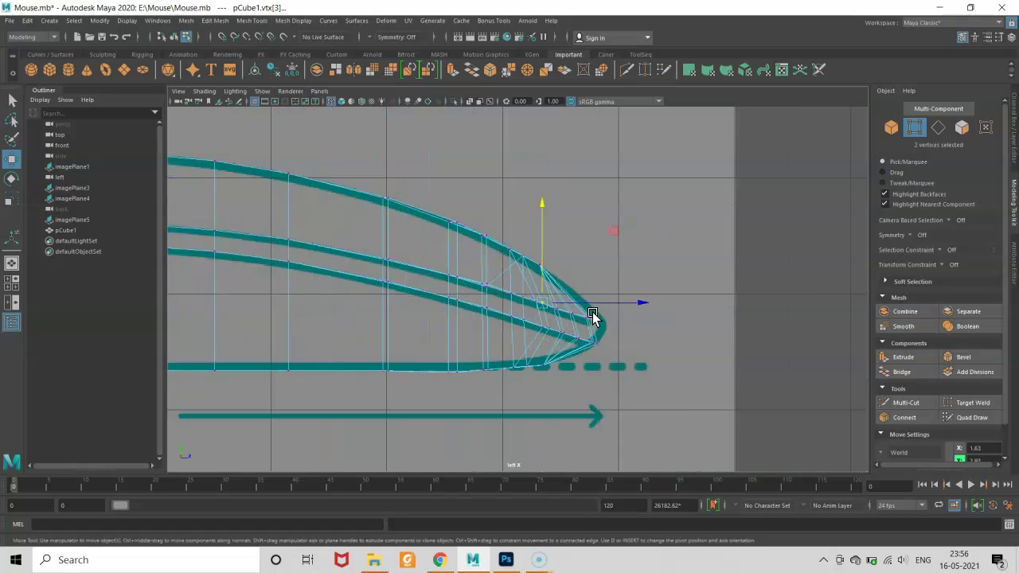
scroll(618, 334, up, 2)
click(466, 279)
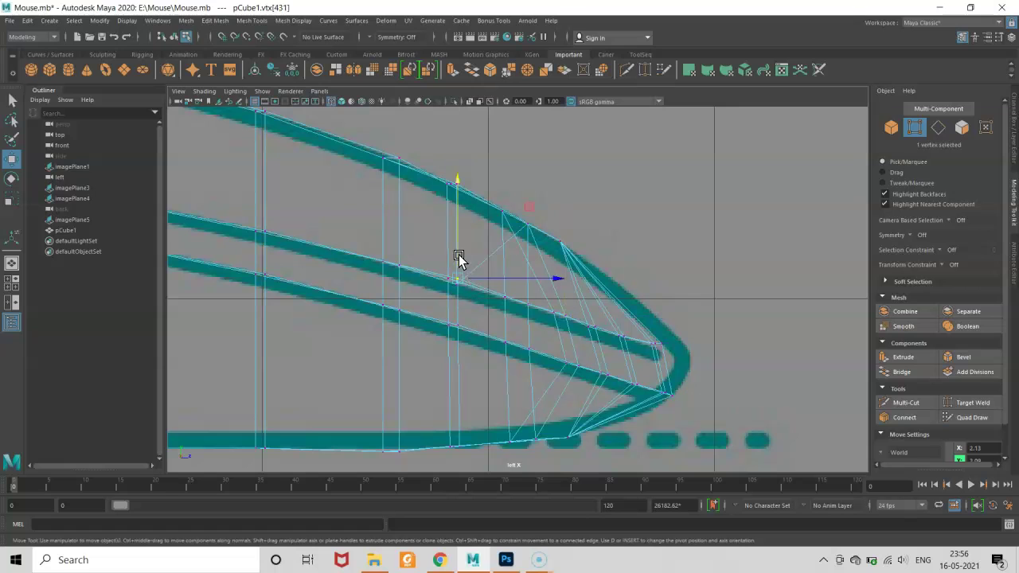
drag(526, 232, 478, 195)
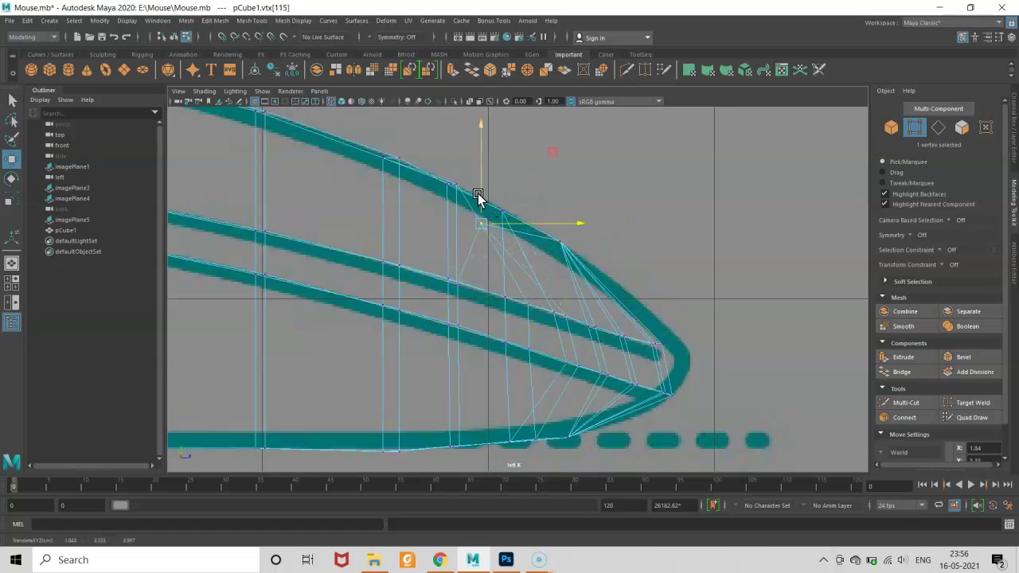
key(ctrl+z)
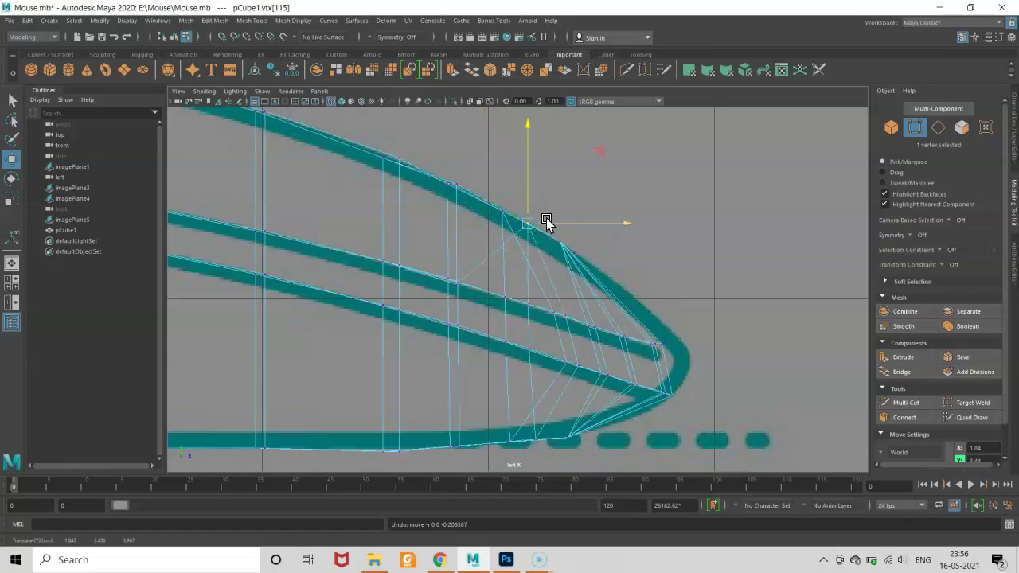
key(5)
mouse_move(600, 278)
mouse_down()
mouse_move(593, 258)
mouse_move(629, 284)
mouse_move(687, 273)
mouse_move(611, 273)
mouse_up()
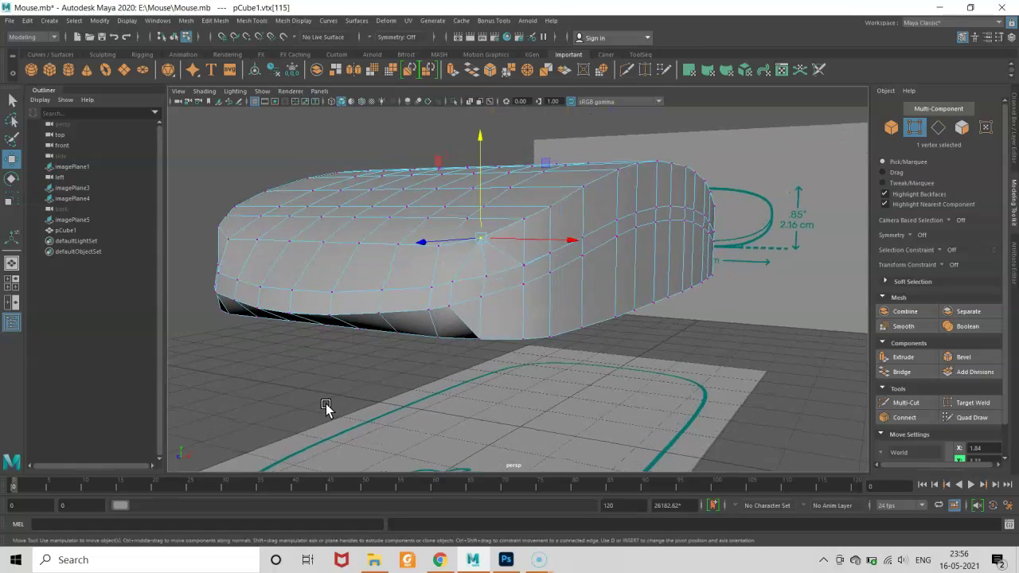
click(539, 560)
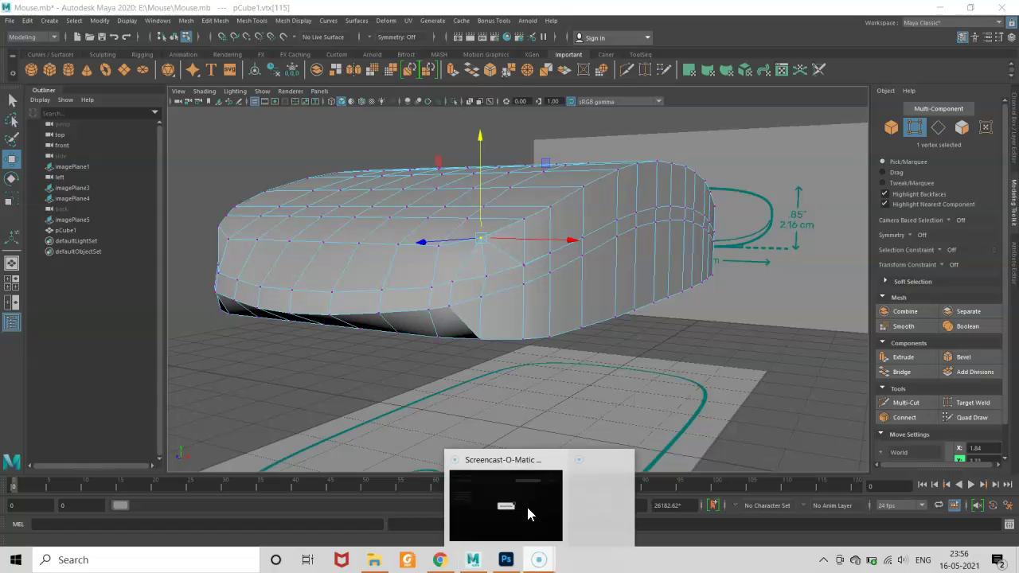
click(516, 489)
click(505, 307)
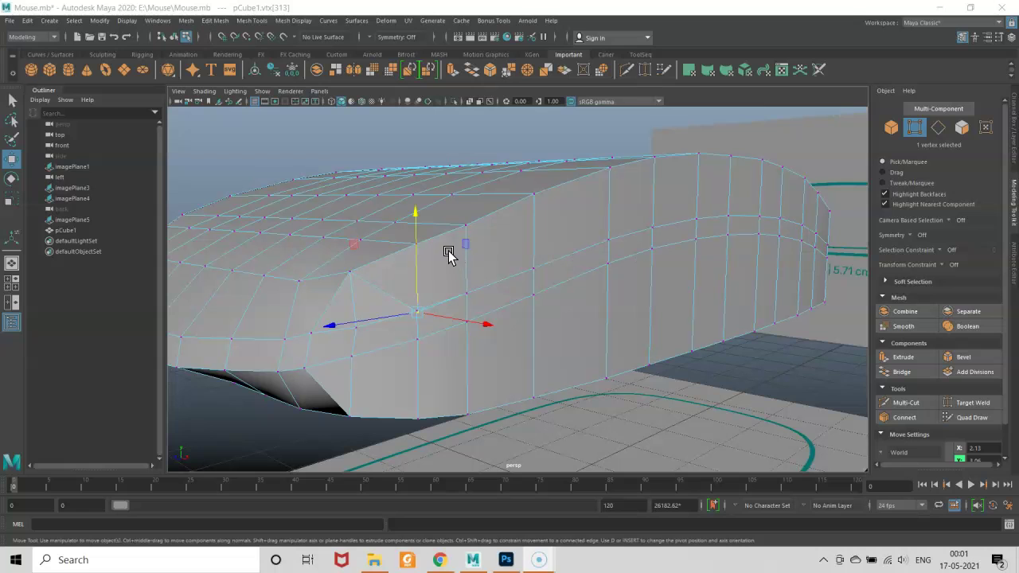
- Raise the front vertices of the side row so the side curves upward
mouse_move(418, 269)
mouse_down()
mouse_move(473, 260)
mouse_move(464, 272)
mouse_up()
click(469, 294)
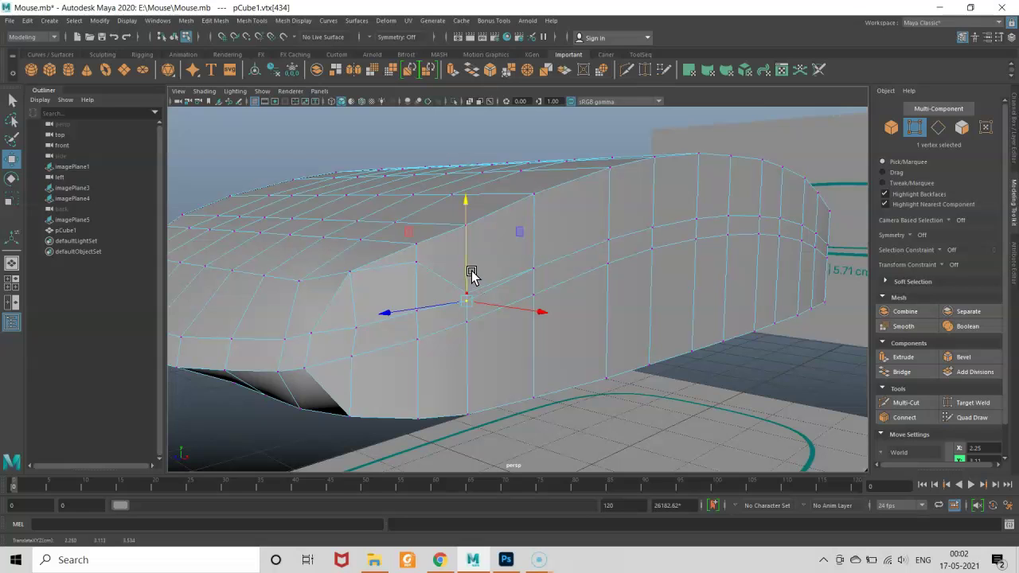
key(ctrl+z)
click(467, 278)
drag(467, 270, 466, 227)
click(533, 270)
drag(534, 235, 530, 199)
click(610, 211)
drag(610, 210, 603, 176)
- Raise the rear vertices of the side row and activate Target Weld
click(660, 201)
drag(661, 191, 646, 151)
click(707, 198)
click(696, 168)
click(728, 189)
click(733, 188)
mouse_move(734, 186)
mouse_down()
mouse_move(728, 159)
mouse_move(758, 162)
mouse_up()
click(763, 190)
click(784, 191)
click(802, 213)
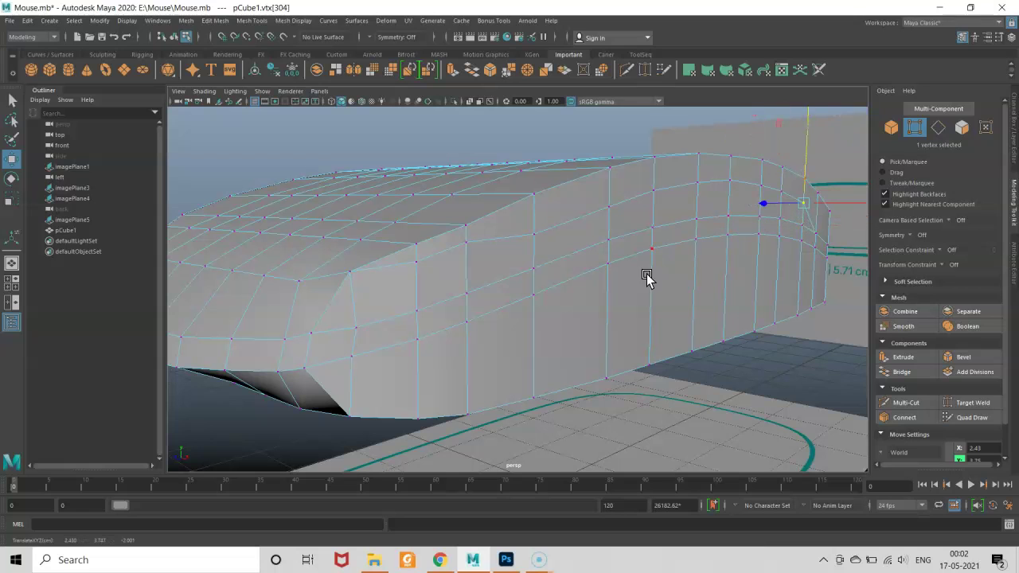
click(976, 403)
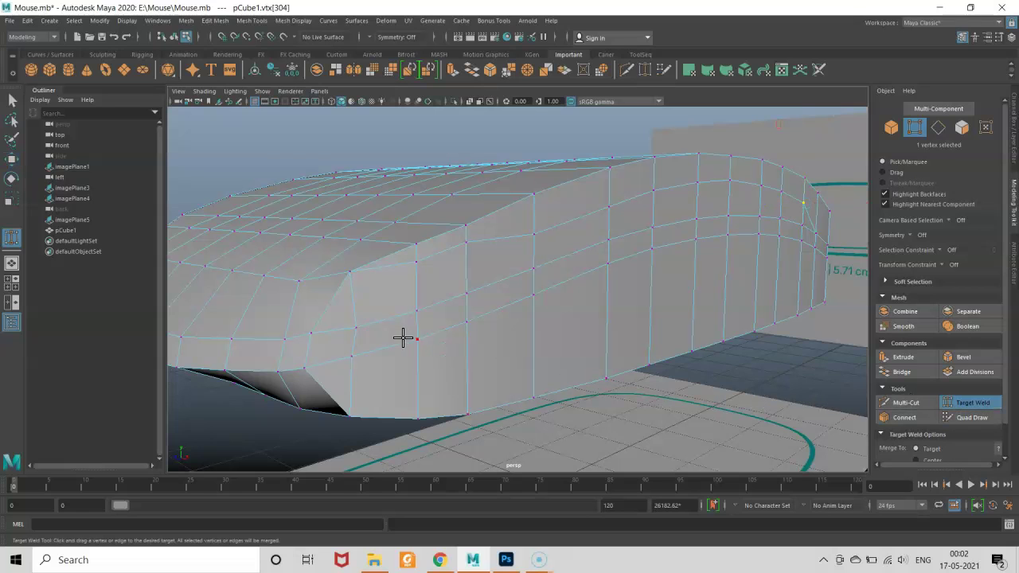
- Clear the vertex selection and orbit to the top of the mouse body, abandoning a trial weld
drag(411, 238, 427, 261)
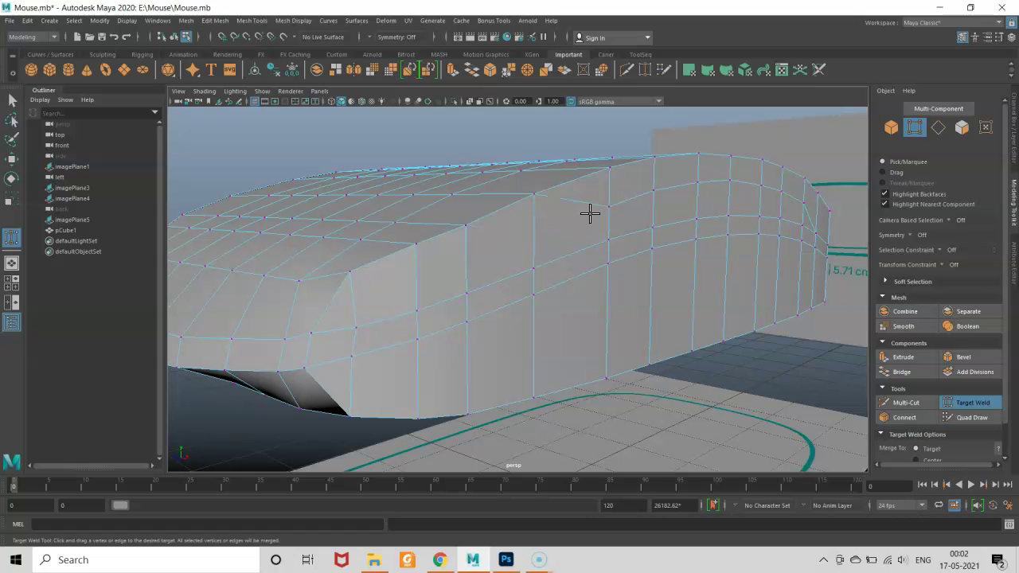
mouse_move(660, 205)
alt+mouse_down()
mouse_move(562, 239)
mouse_move(517, 269)
alt+mouse_up()
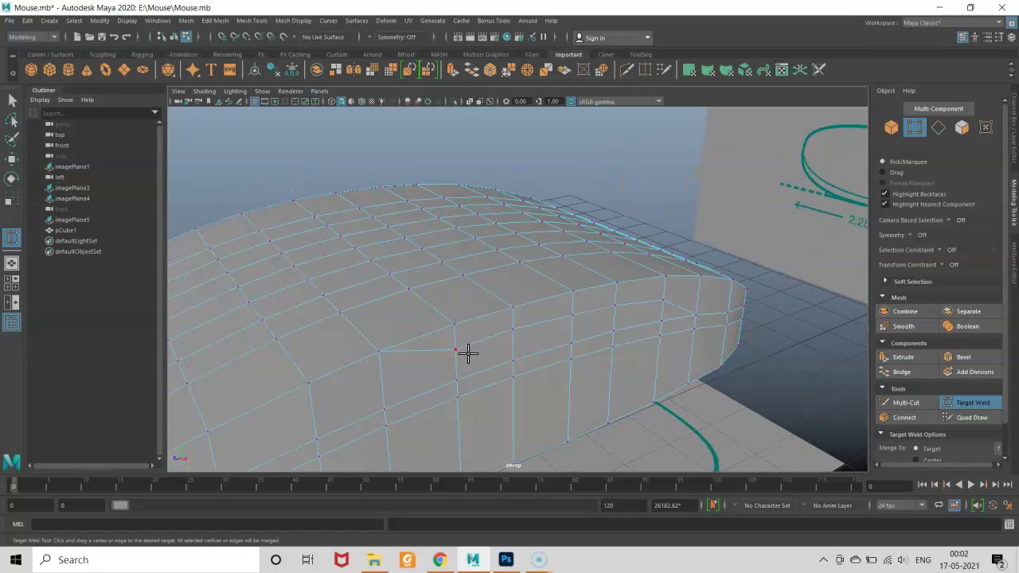
drag(517, 315, 592, 300)
scroll(657, 302, up, 2)
scroll(659, 311, up, 2)
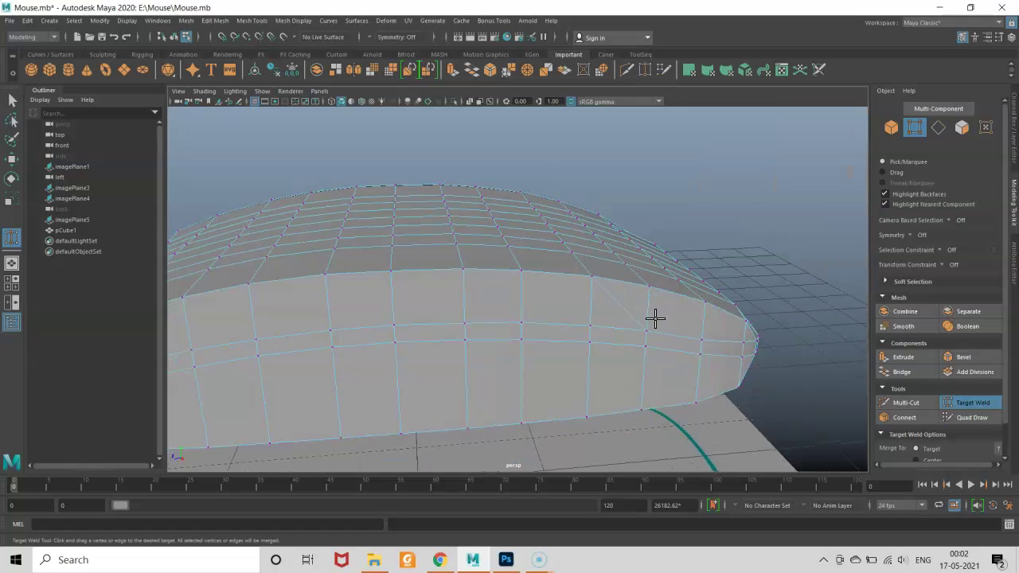
scroll(661, 322, up, 2)
scroll(629, 319, up, 1)
- Raise three side vertices near the front (303–301) upward on Y
key(w)
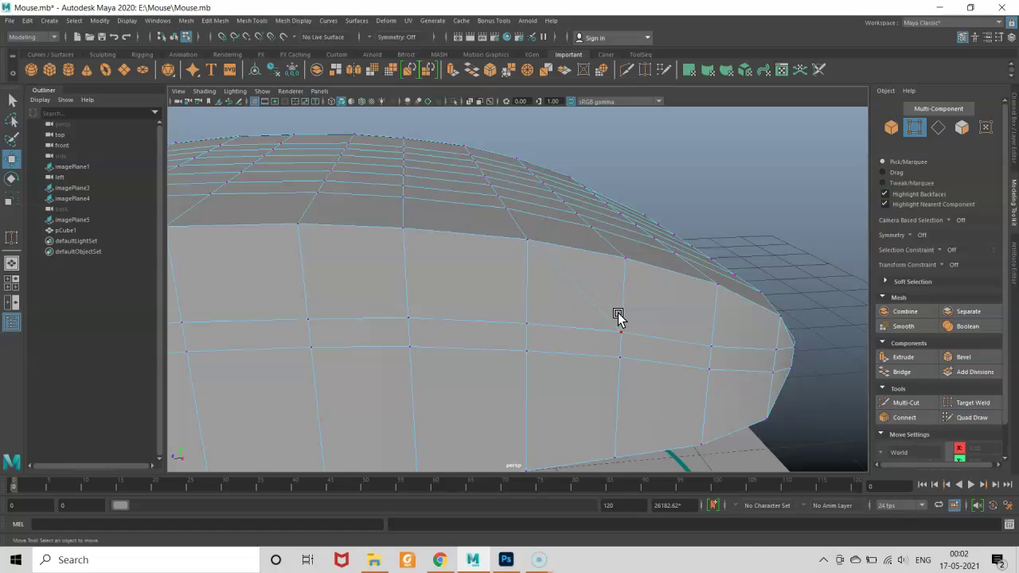
click(619, 318)
drag(618, 303, 622, 259)
click(710, 323)
mouse_move(711, 314)
mouse_down()
mouse_move(723, 287)
mouse_move(719, 341)
mouse_move(723, 289)
mouse_up()
click(717, 330)
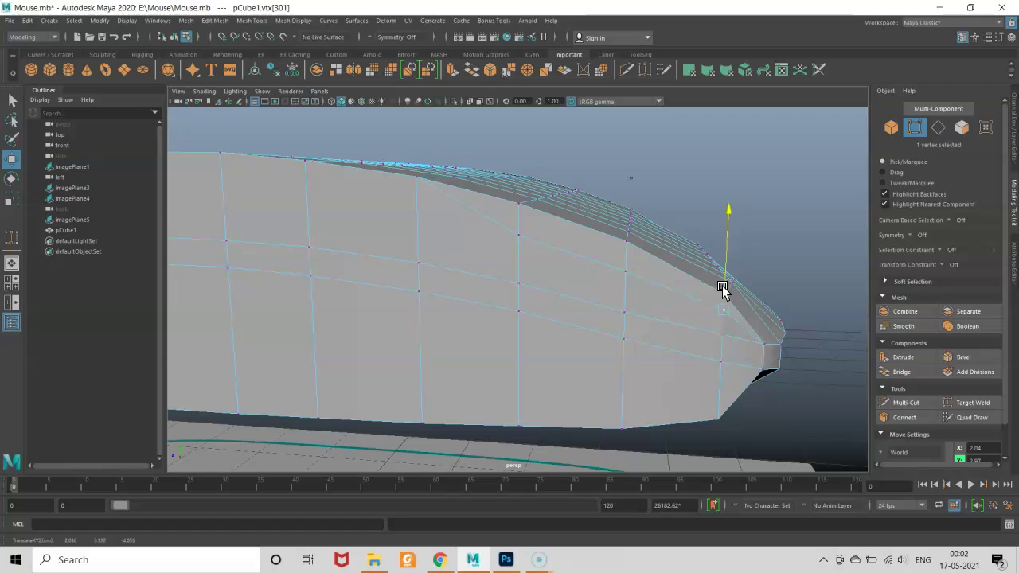
- Target Weld the stray side vertex onto the top edge vertex above it
click(972, 403)
mouse_move(519, 229)
mouse_down()
mouse_move(540, 217)
mouse_move(523, 230)
mouse_up()
mouse_move(509, 195)
mouse_down()
mouse_move(635, 271)
mouse_move(606, 278)
mouse_up()
drag(520, 308, 374, 241)
click(412, 220)
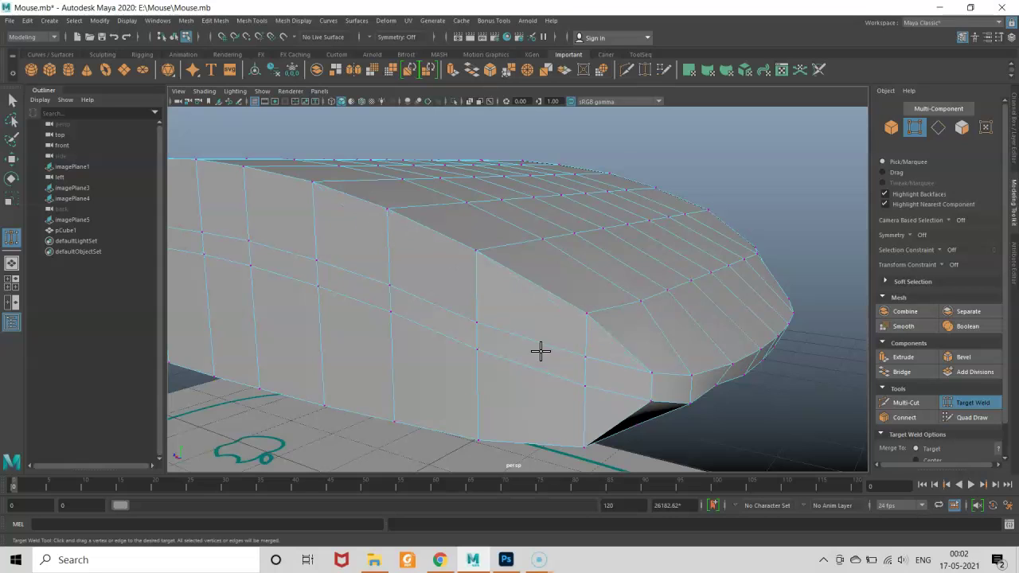
- Adjust vertices near the front corner, undoing the last vertex move
key(w)
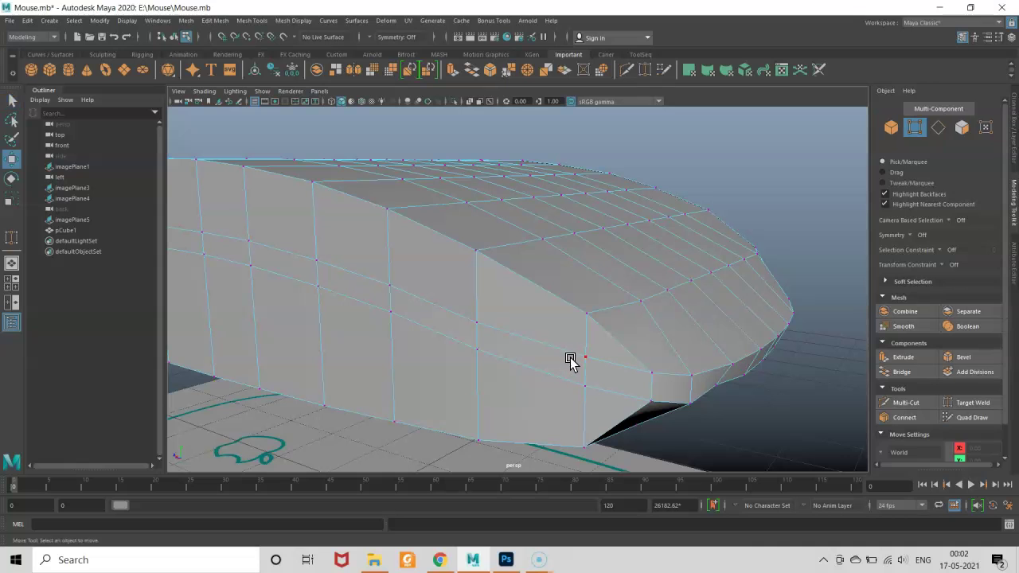
click(587, 334)
mouse_move(574, 339)
alt+mouse_down()
mouse_move(553, 368)
mouse_move(634, 361)
mouse_move(454, 380)
mouse_move(353, 364)
alt+mouse_up()
click(312, 368)
key(ctrl+z)
- Select the full face loop running around the mouse body's side
right_drag(353, 346, 356, 301)
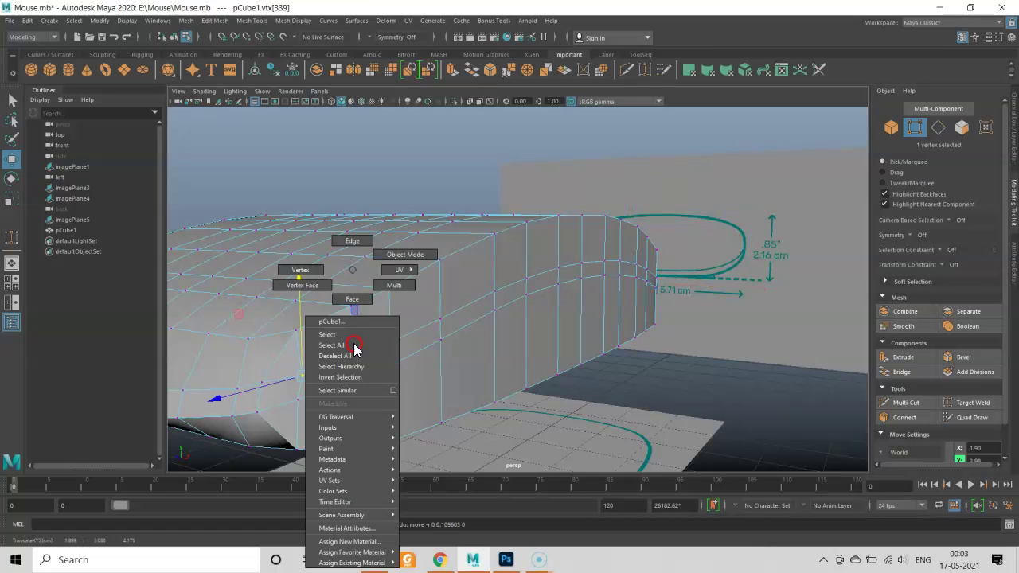
click(350, 371)
double_click(340, 378)
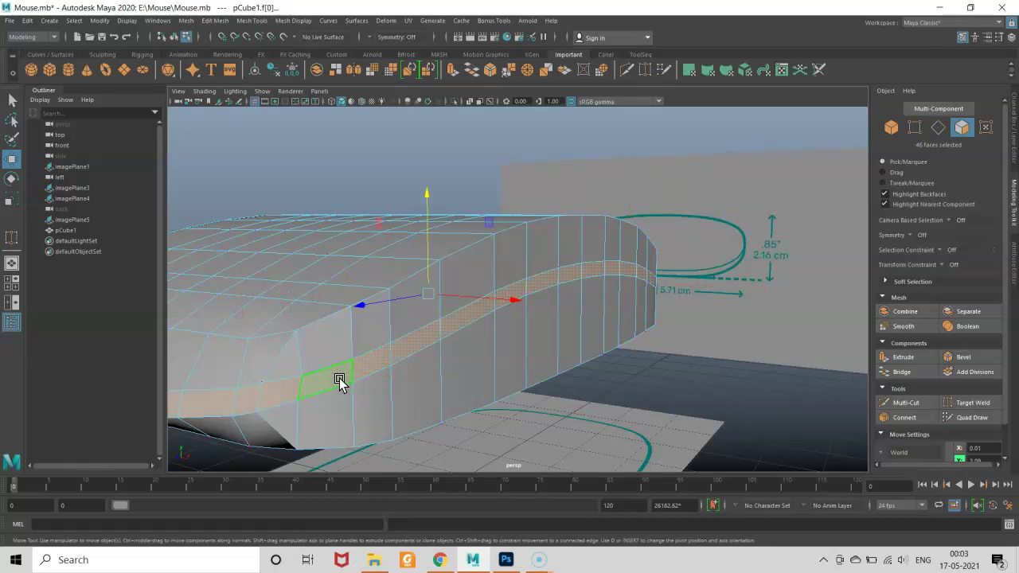
scroll(358, 390, down, 5)
mouse_move(380, 402)
alt+mouse_down()
mouse_move(529, 416)
mouse_move(540, 398)
mouse_move(391, 371)
mouse_move(271, 381)
mouse_move(557, 355)
mouse_move(528, 337)
mouse_move(544, 355)
mouse_move(452, 354)
alt+mouse_up()
scroll(536, 362, up, 3)
scroll(589, 363, up, 4)
scroll(613, 366, down, 5)
- Extrude the side face band inward with a thickness of -0.176
shift+right_click(518, 301)
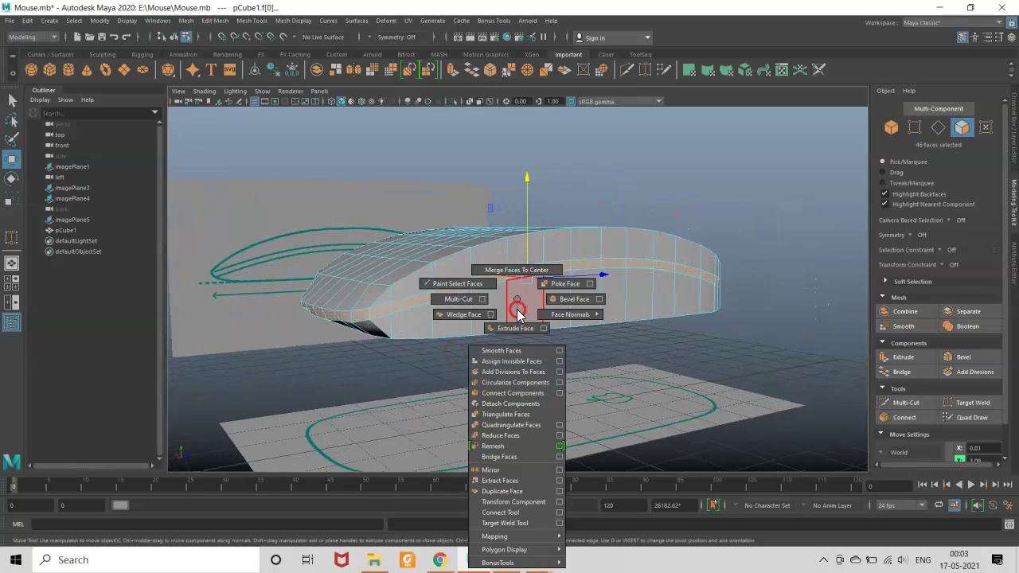
click(519, 327)
scroll(629, 274, up, 3)
scroll(639, 278, up, 3)
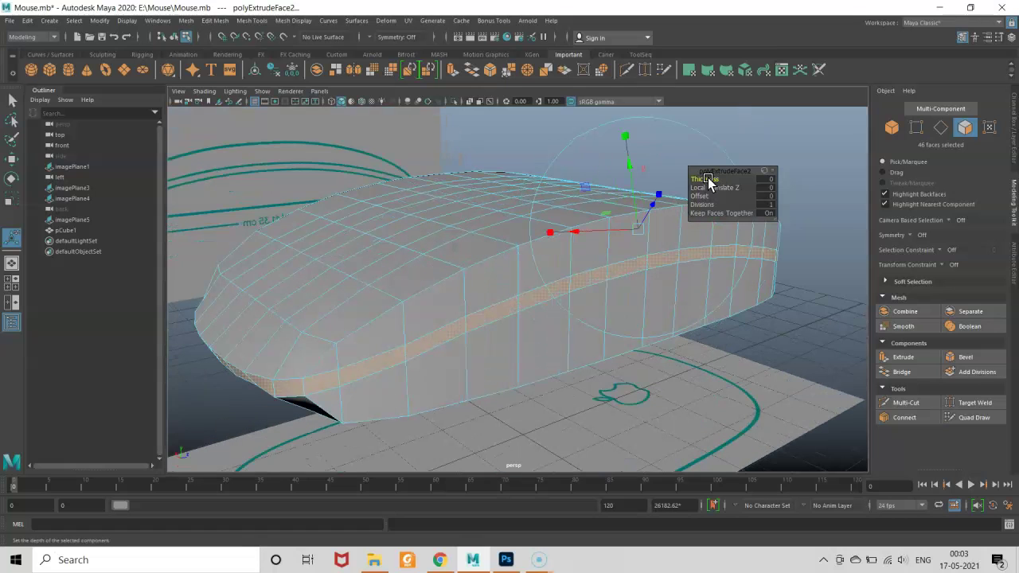
mouse_move(709, 179)
mouse_down()
mouse_move(661, 175)
mouse_move(606, 225)
mouse_up()
alt+drag(561, 302, 581, 312)
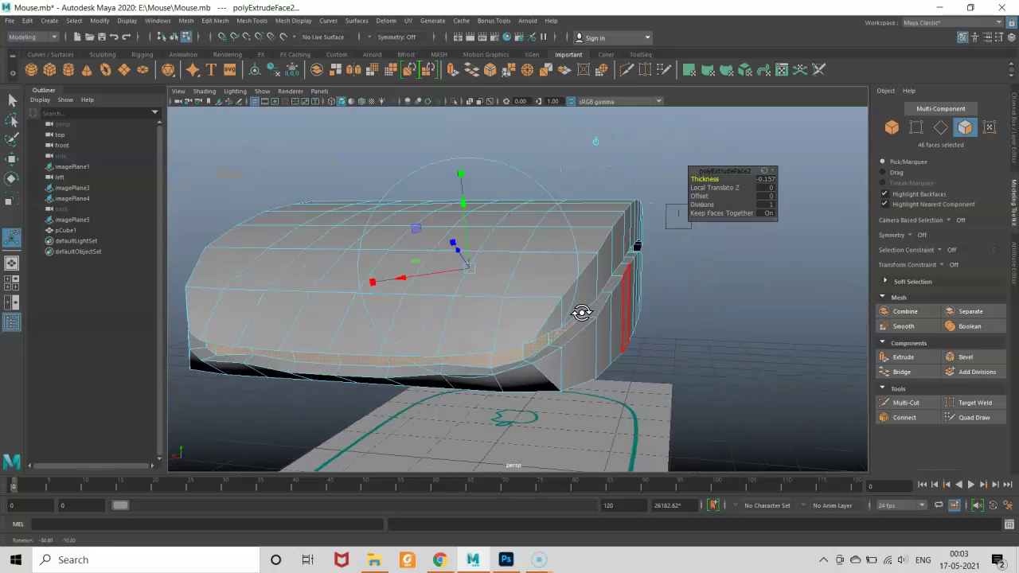
alt+right_drag(581, 313, 633, 314)
mouse_move(633, 313)
alt+mouse_down()
mouse_move(560, 341)
mouse_move(571, 342)
alt+mouse_up()
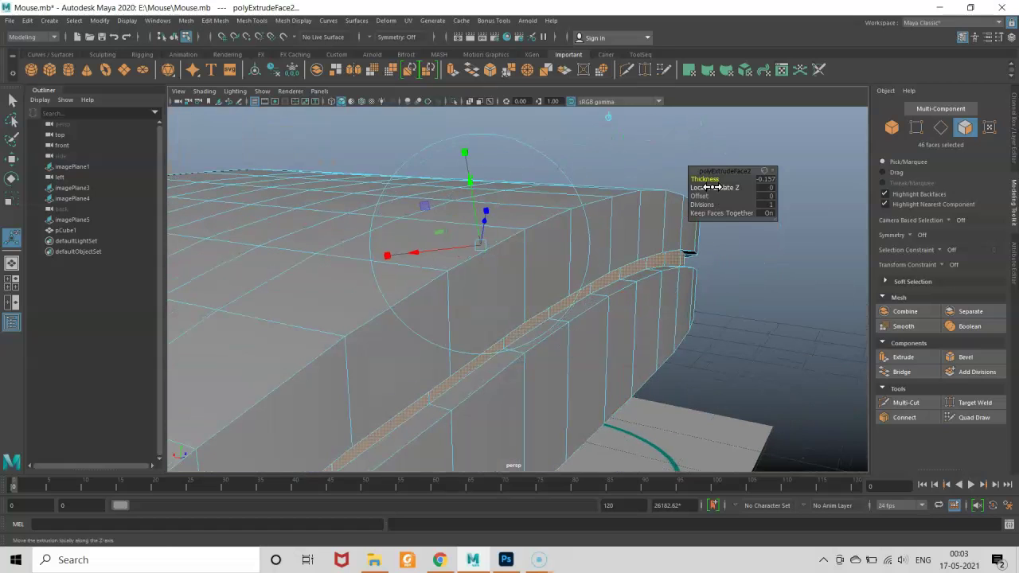
drag(705, 179, 703, 180)
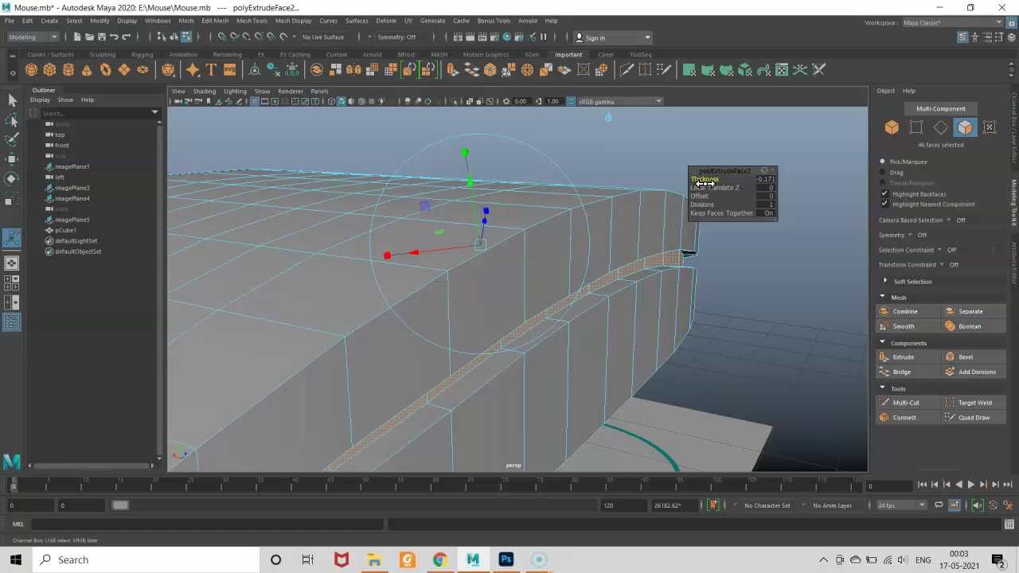
- Return to Object Mode and select the whole mouse body
key(w)
right_drag(629, 329, 690, 246)
mouse_move(689, 245)
alt+mouse_down()
mouse_move(735, 285)
mouse_move(554, 353)
alt+mouse_up()
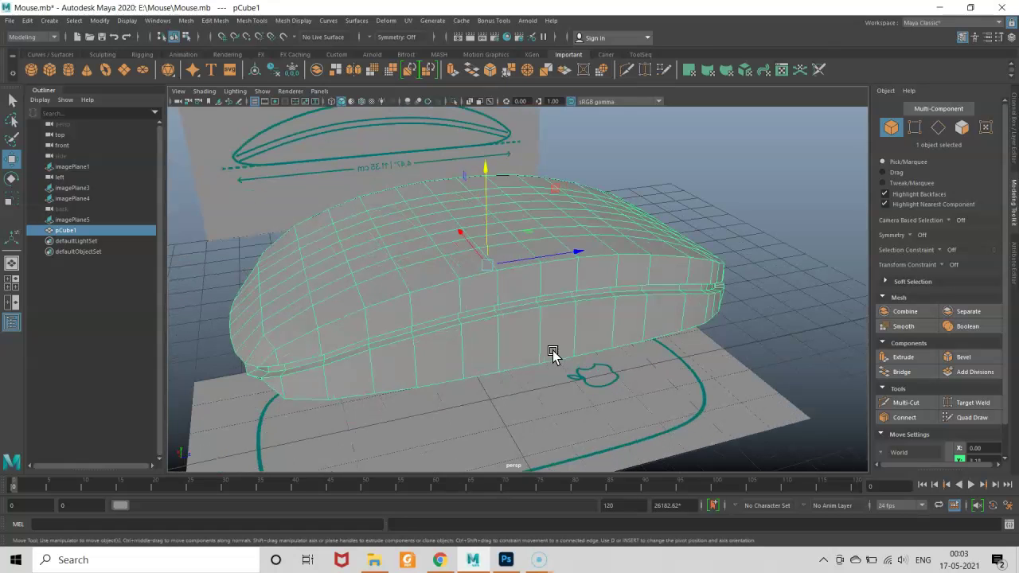
- Select pCube1, turn off smooth preview with 1, and list its Channel Box attributes
click(709, 360)
mouse_move(710, 360)
alt+mouse_down()
mouse_move(642, 391)
mouse_move(744, 335)
mouse_move(740, 314)
mouse_move(584, 328)
mouse_move(556, 359)
mouse_move(568, 391)
mouse_move(683, 351)
mouse_move(656, 345)
mouse_move(689, 338)
alt+mouse_up()
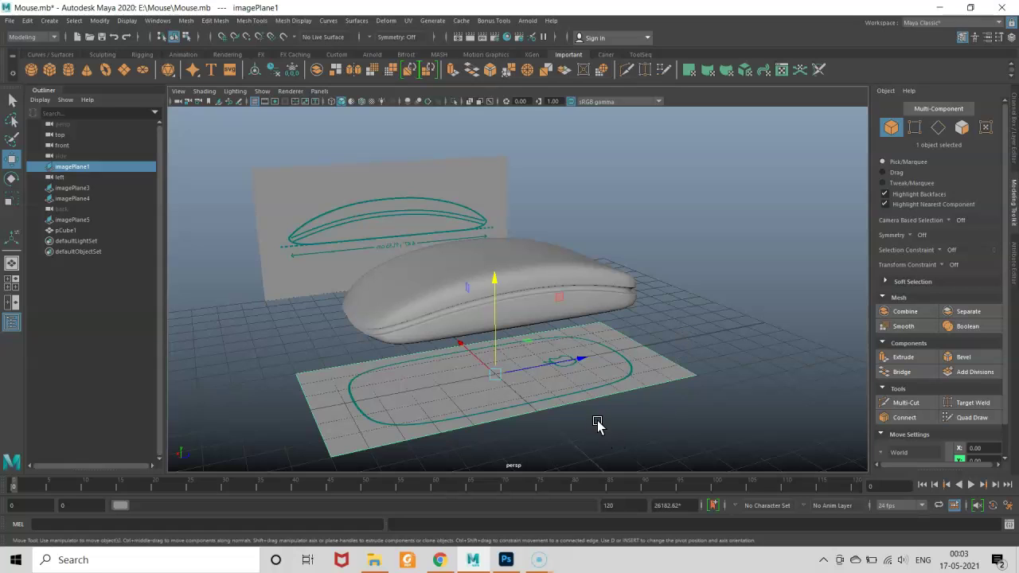
click(720, 318)
click(629, 363)
click(583, 307)
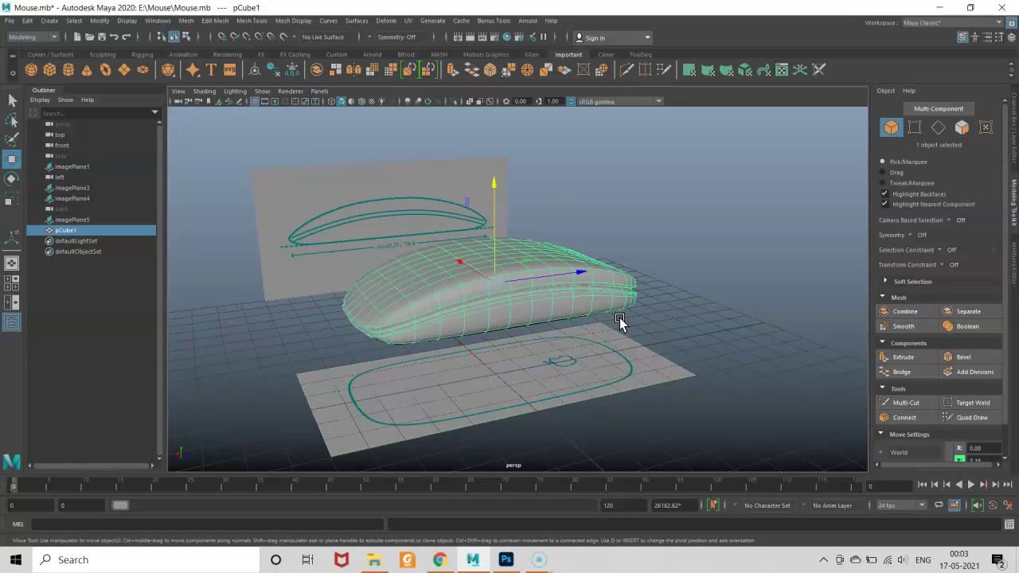
key(1)
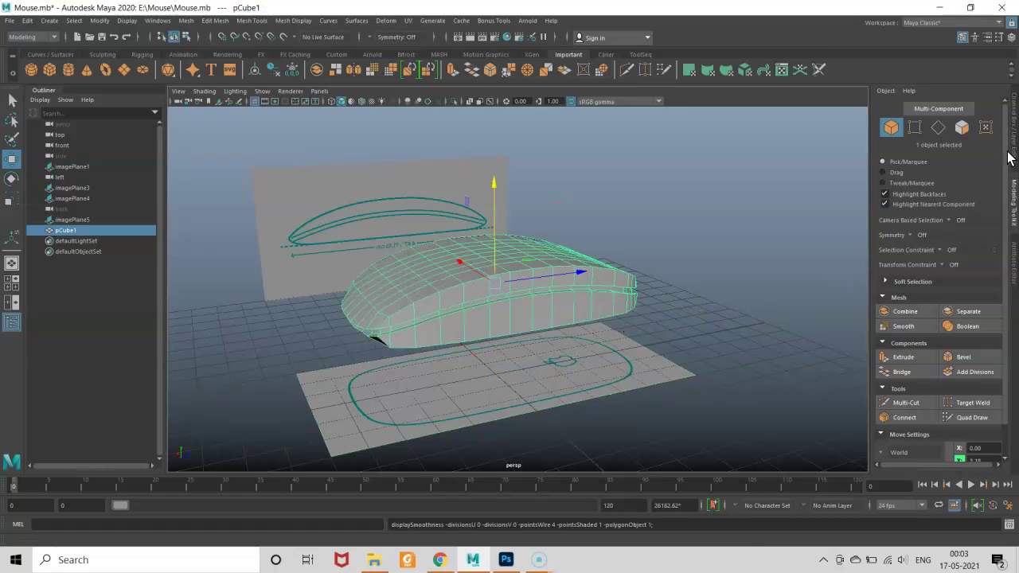
click(1014, 132)
scroll(693, 302, down, 3)
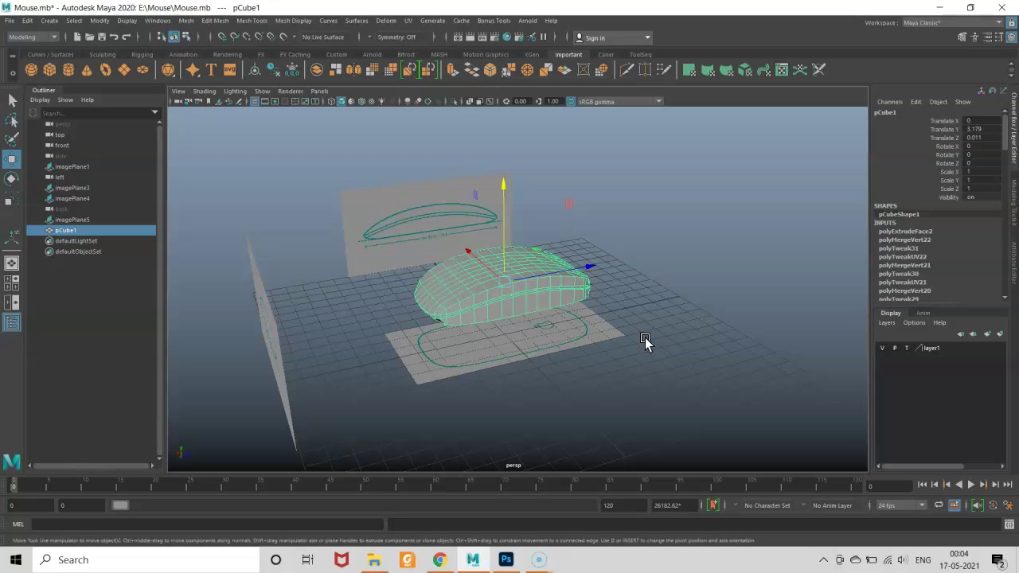
- Put the bottom, back and side image planes on a new Template layer; set layer1 to Reference
click(555, 334)
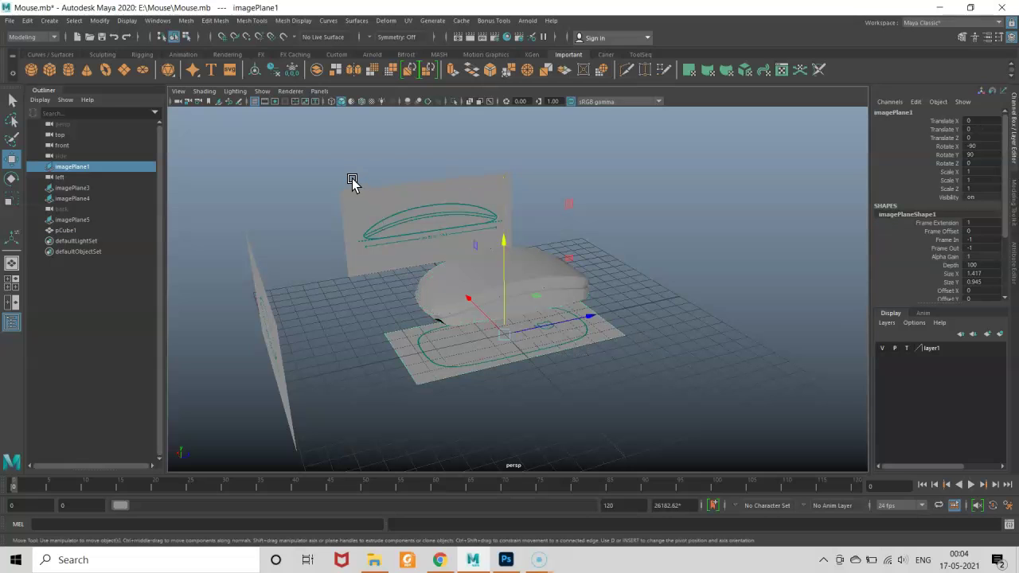
shift+click(355, 185)
shift+drag(200, 319, 251, 339)
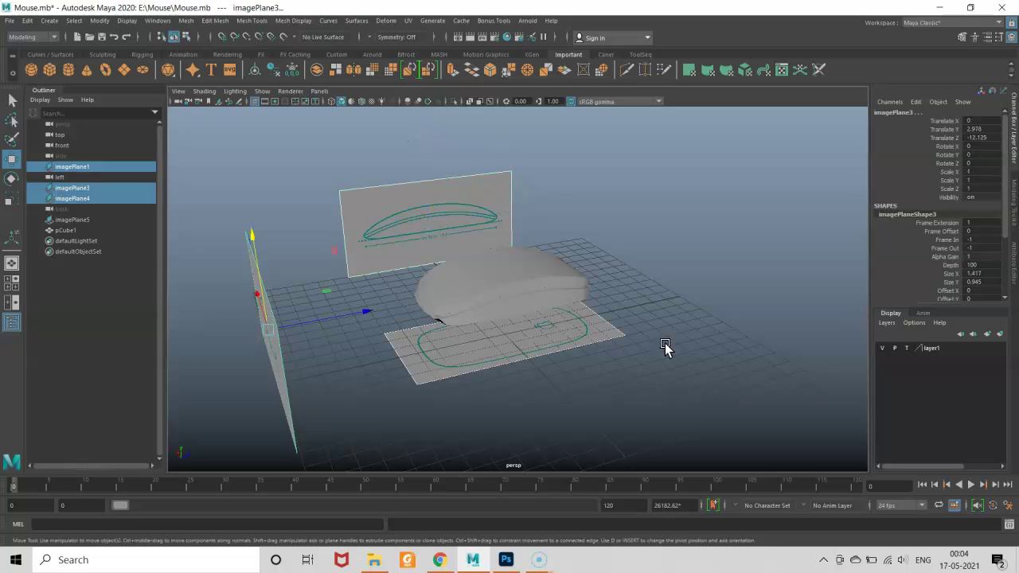
click(987, 334)
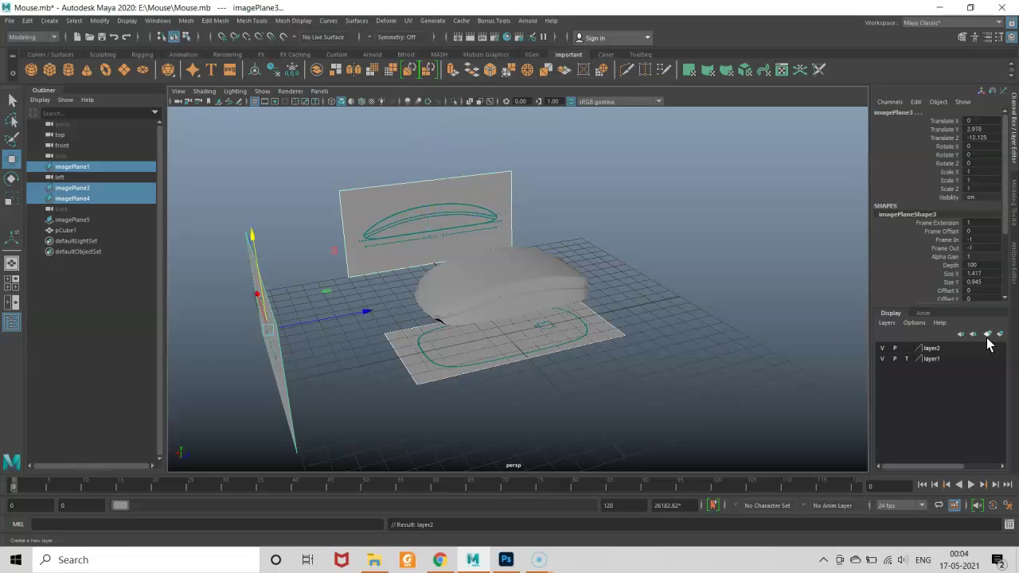
click(908, 347)
click(741, 388)
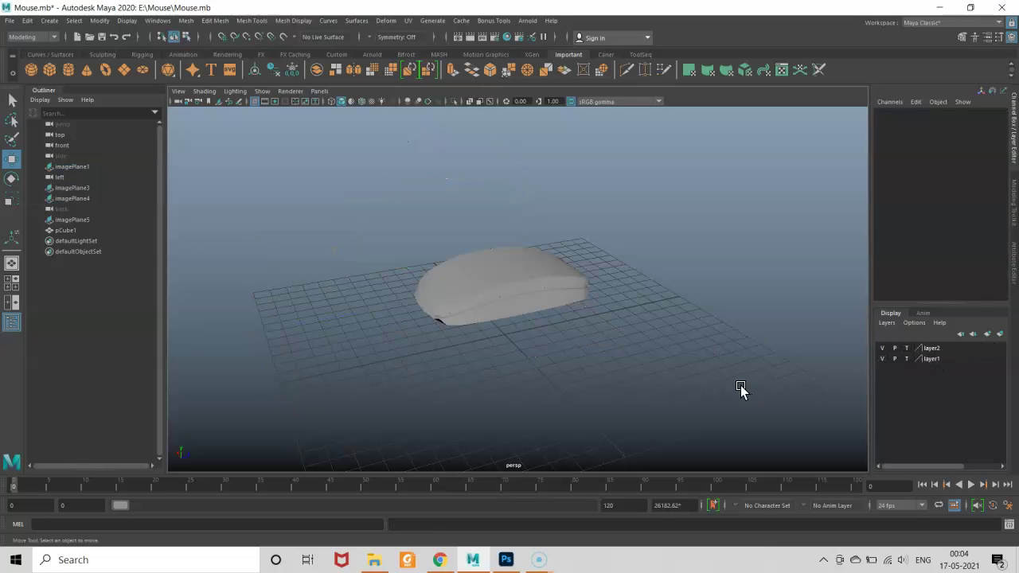
click(908, 360)
- Switch the camera to the Bottom View and select the mouse mesh
alt+drag(645, 367, 682, 329)
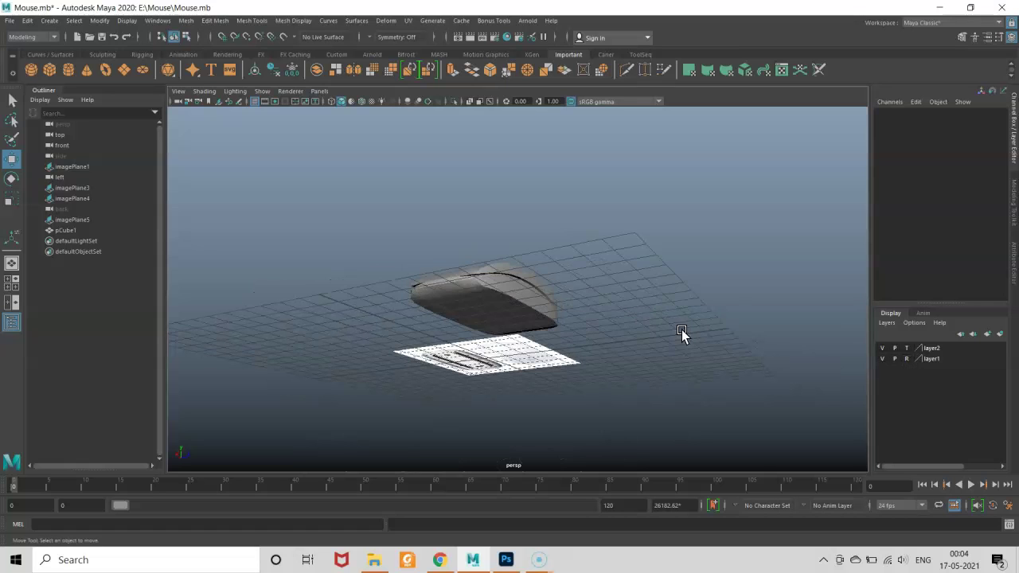
key(space)
drag(606, 322, 611, 331)
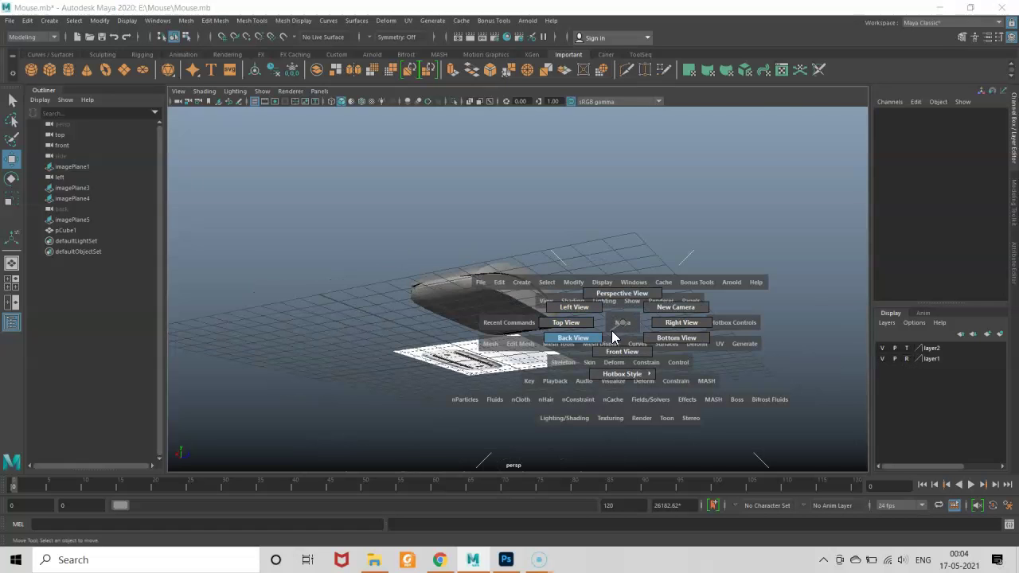
key(space)
click(658, 346)
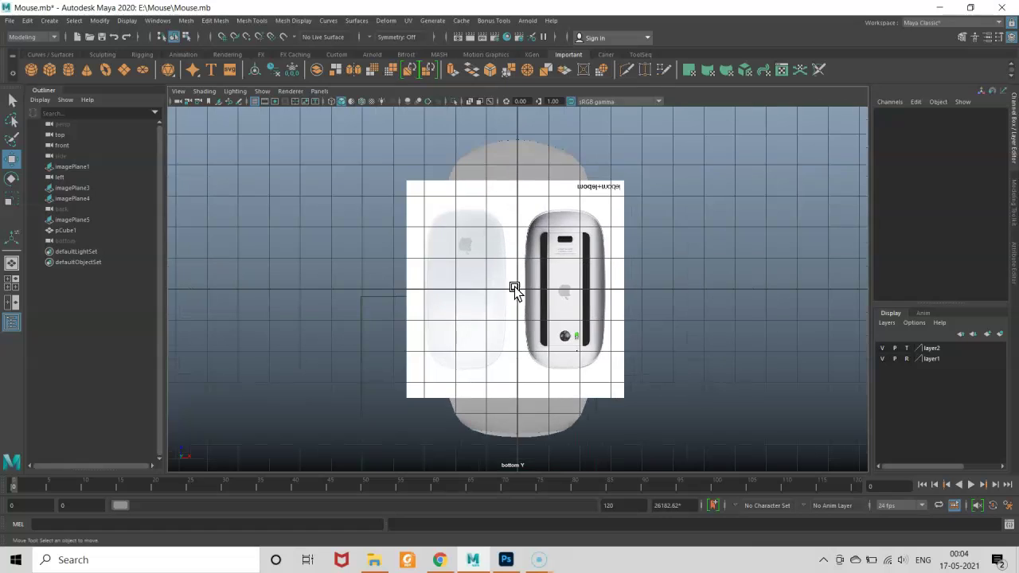
click(518, 290)
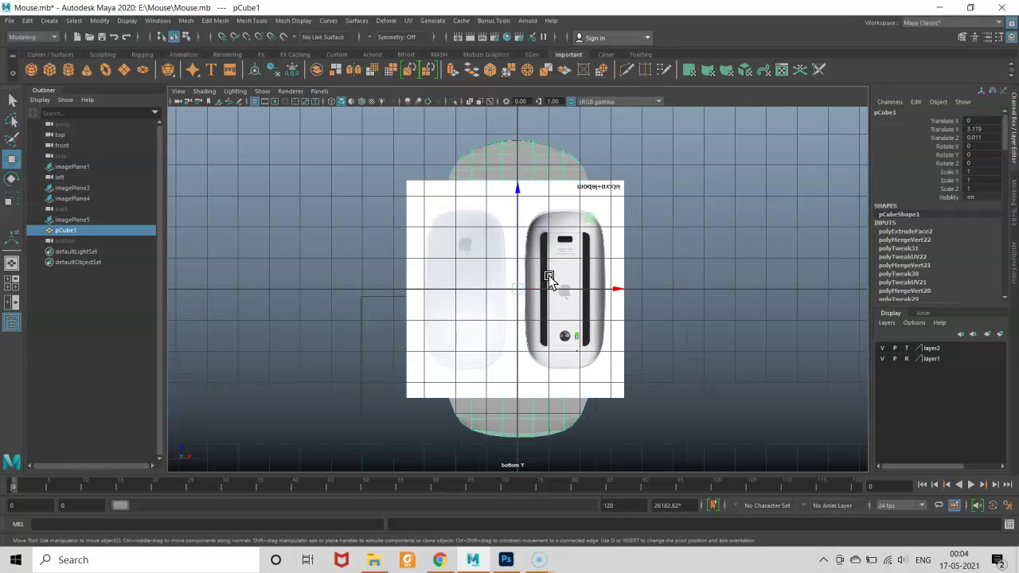
- Select layer1's objects and slide the bottom image plane left beside the mouse
right_click(938, 359)
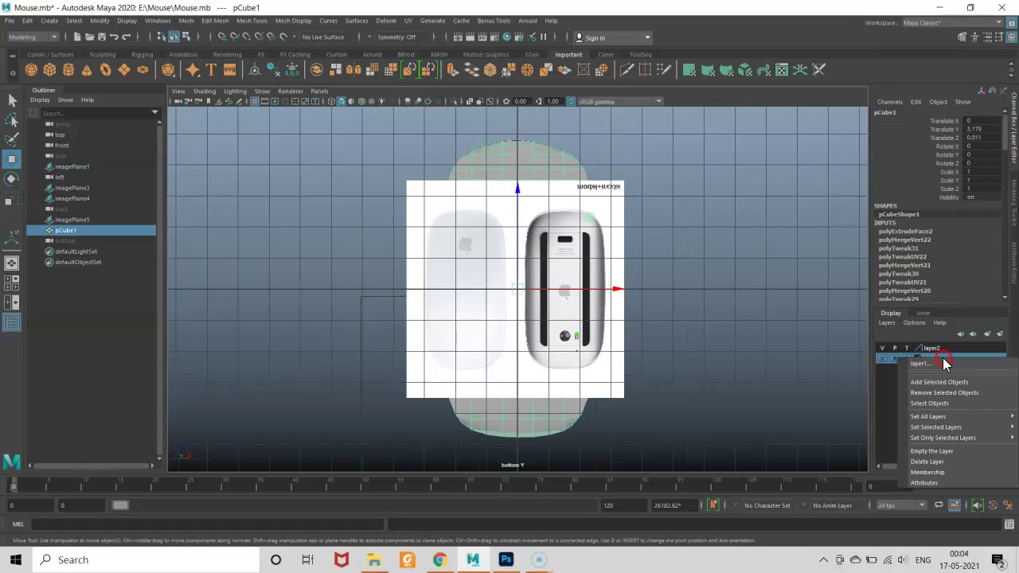
click(970, 404)
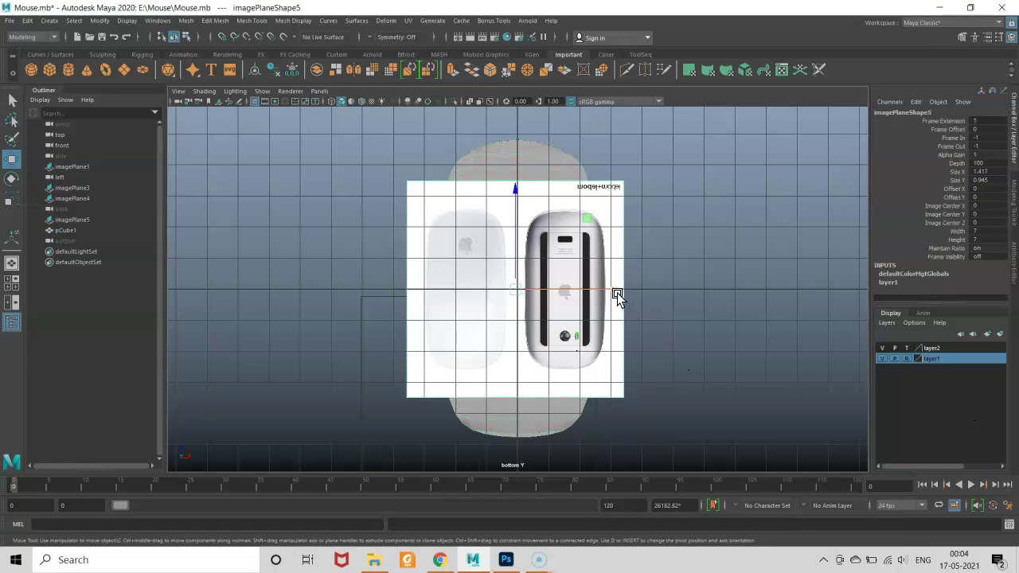
drag(617, 290, 365, 290)
click(492, 299)
alt+middle_drag(276, 301, 369, 289)
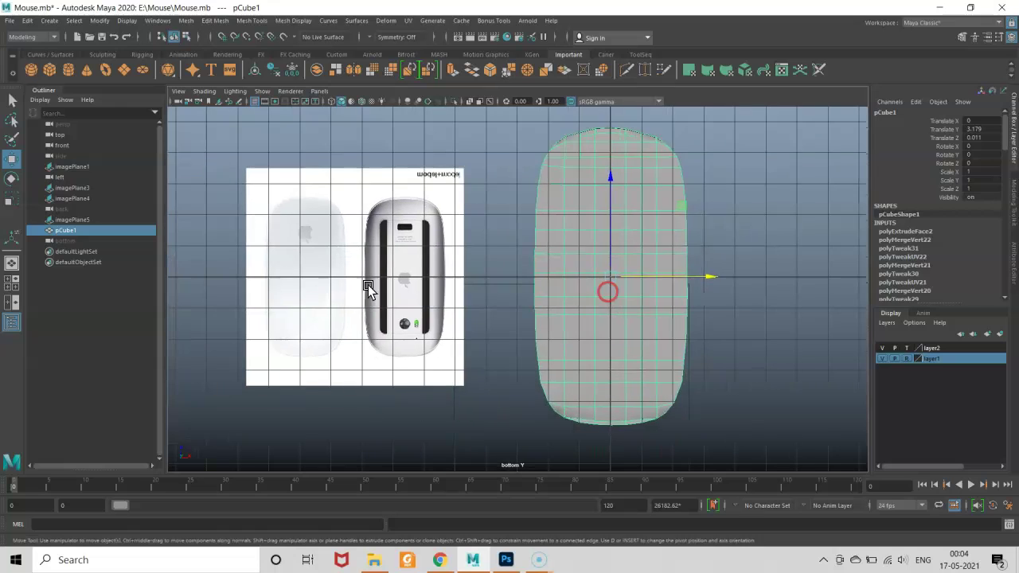
click(402, 281)
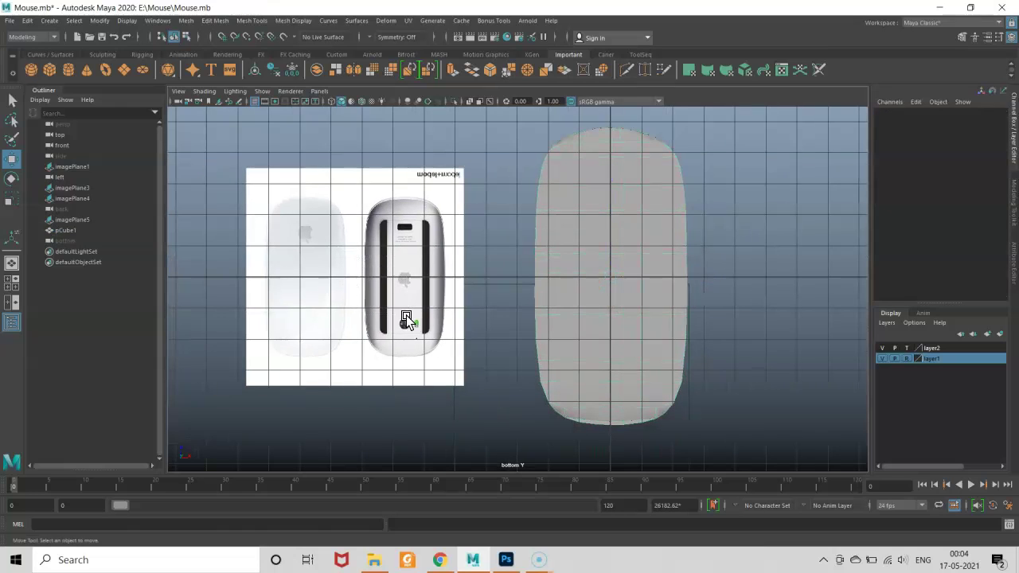
- Reselect the image plane in layer1 to list its attributes
right_click(936, 359)
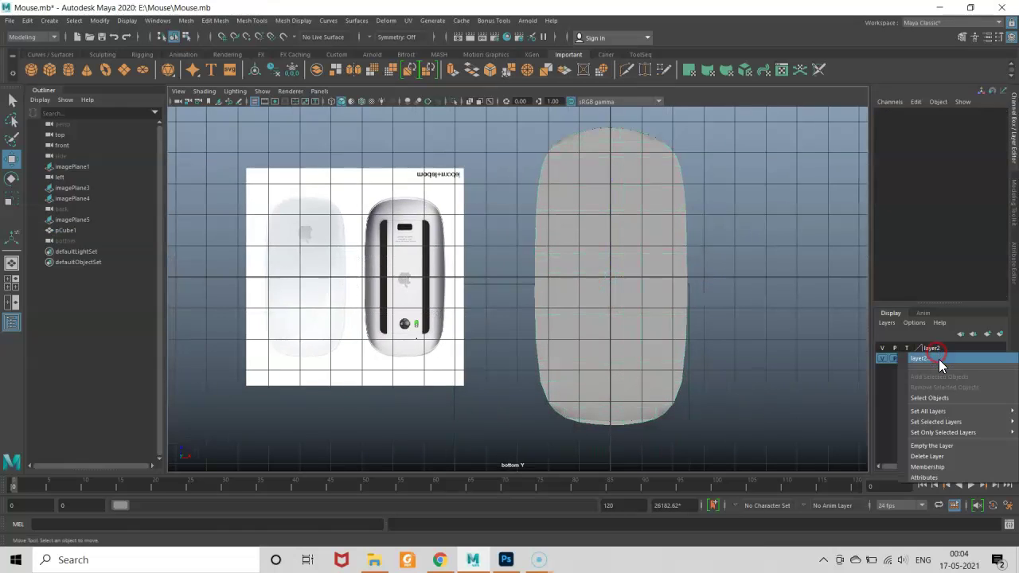
click(843, 396)
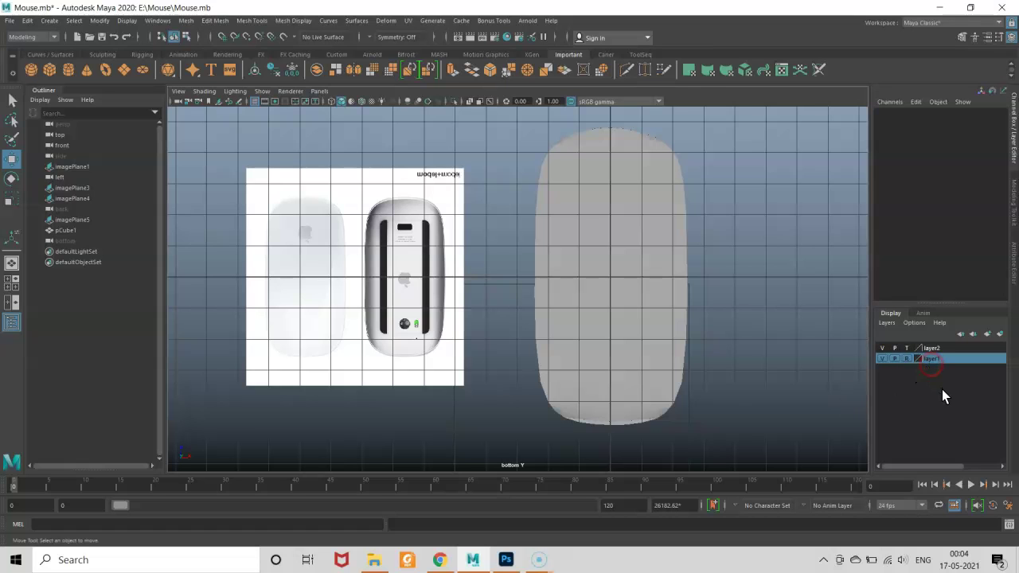
right_click(938, 360)
click(941, 404)
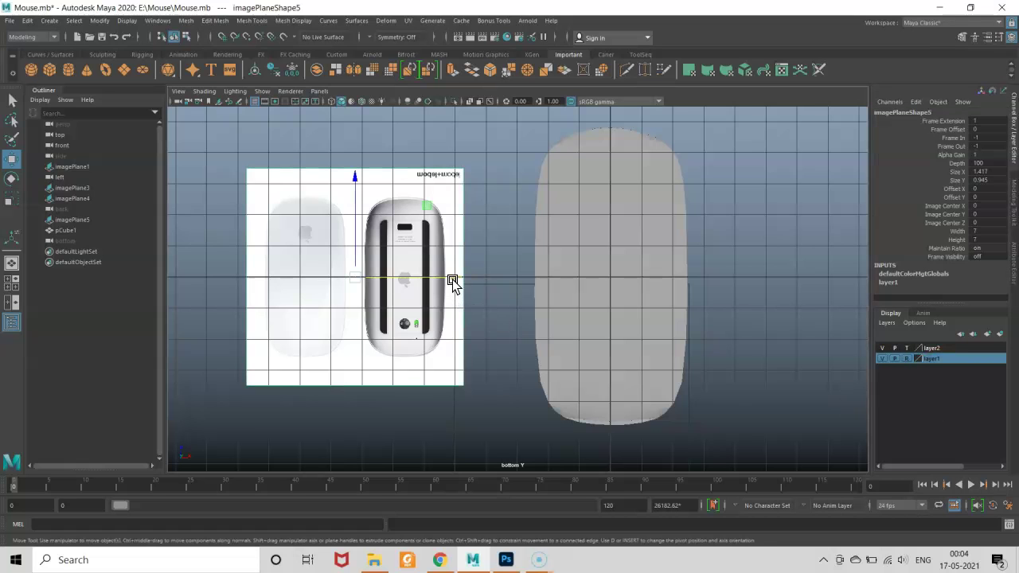
scroll(452, 280, up, 1)
scroll(459, 287, up, 3)
scroll(453, 289, up, 3)
scroll(418, 288, up, 2)
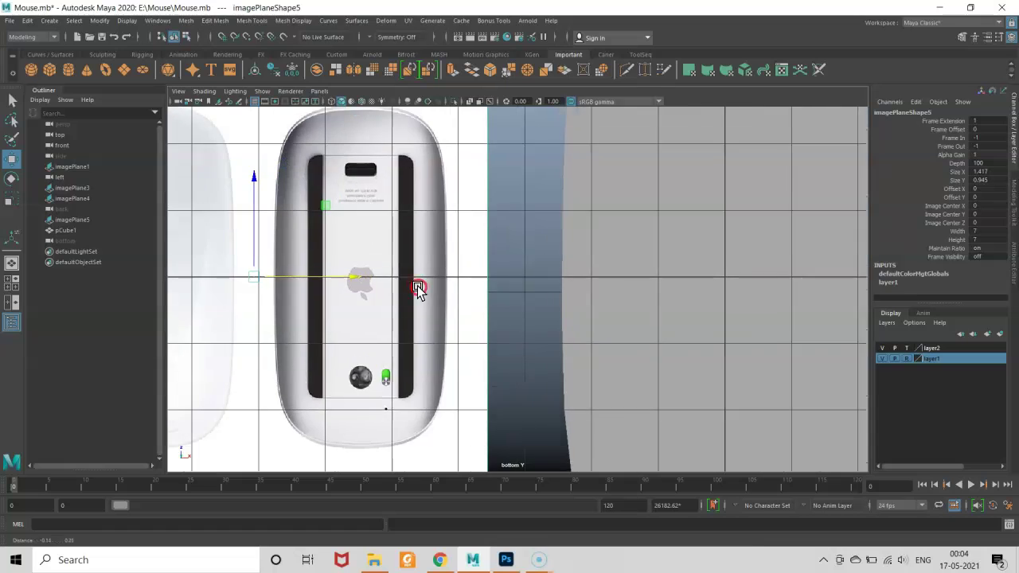
scroll(418, 289, down, 3)
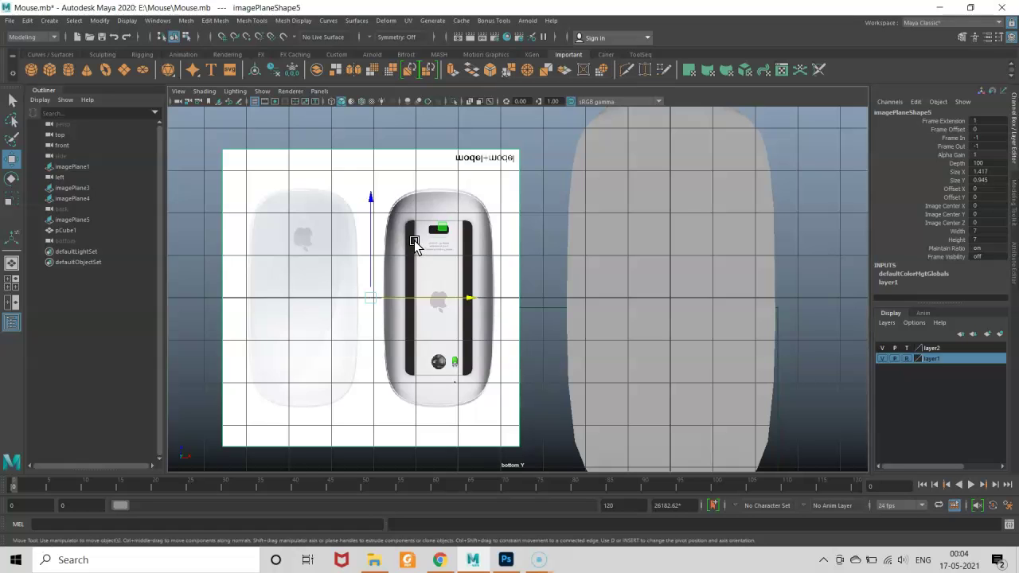
scroll(414, 240, up, 1)
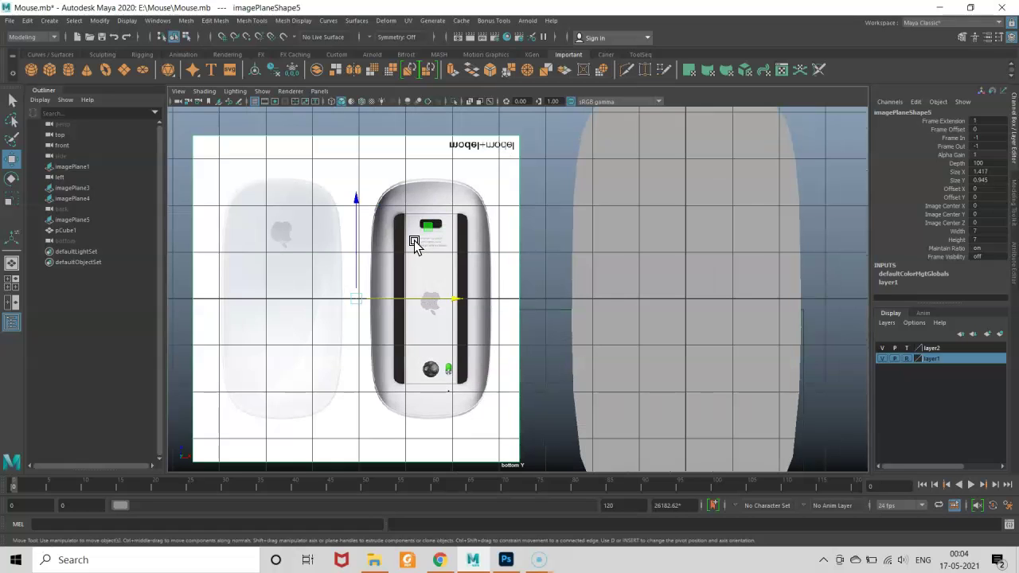
- Switch the mouse mesh to face mode and try selecting faces near its top
click(693, 199)
right_drag(696, 198, 675, 187)
scroll(645, 193, down, 2)
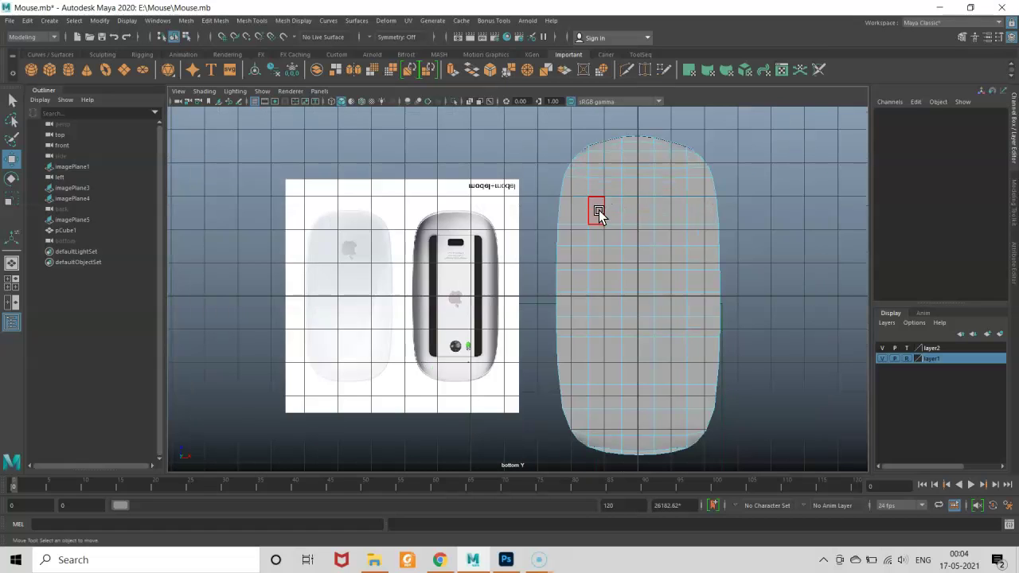
click(603, 192)
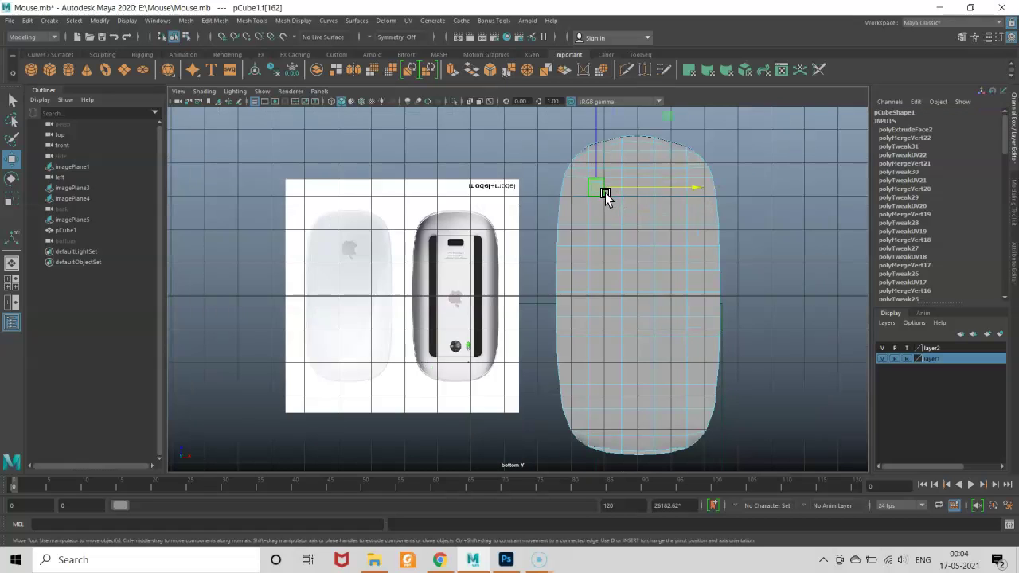
scroll(605, 195, up, 1)
scroll(629, 204, up, 1)
click(650, 161)
drag(650, 161, 629, 154)
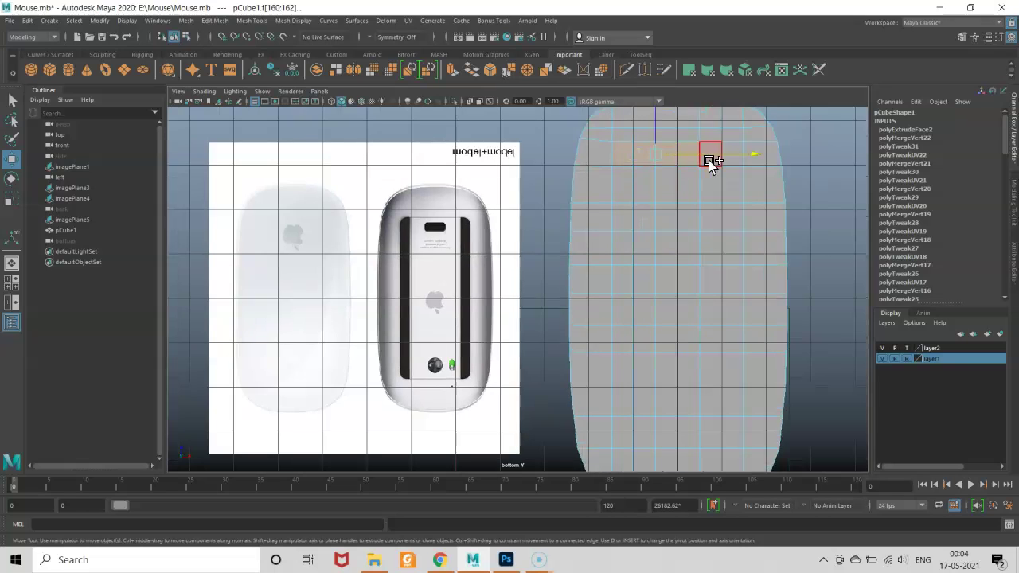
- Select the vertical run of faces f[52:56], undoing an accidental select-all
click(673, 196)
shift+click(630, 224)
shift+click(643, 249)
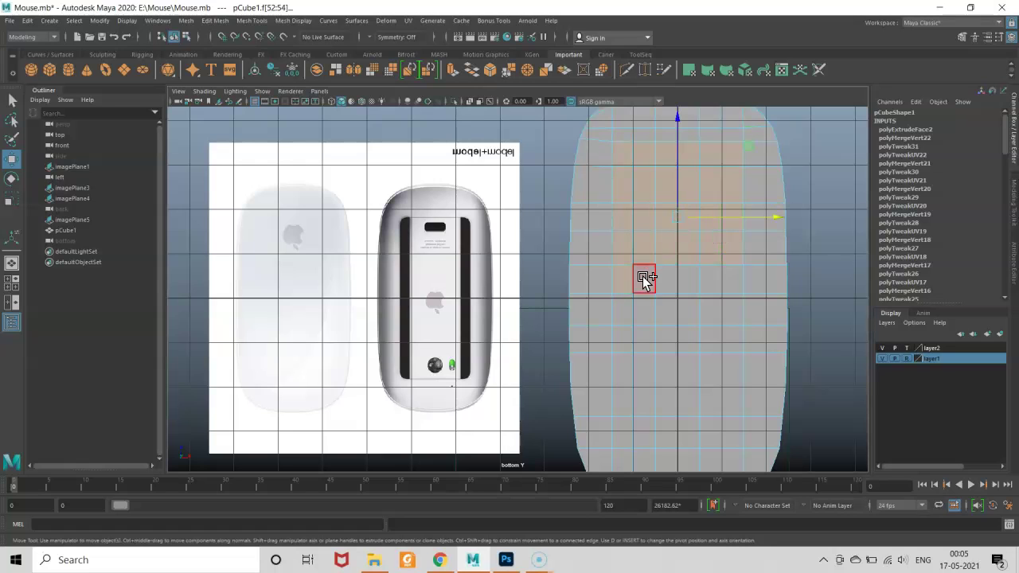
shift+click(728, 312)
shift+click(642, 341)
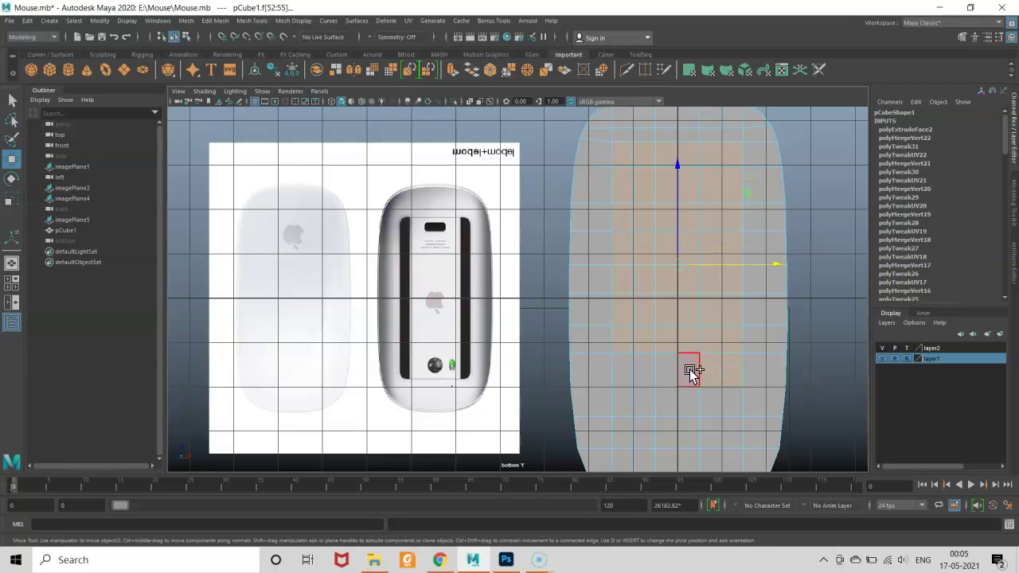
key(ctrl+shift+a)
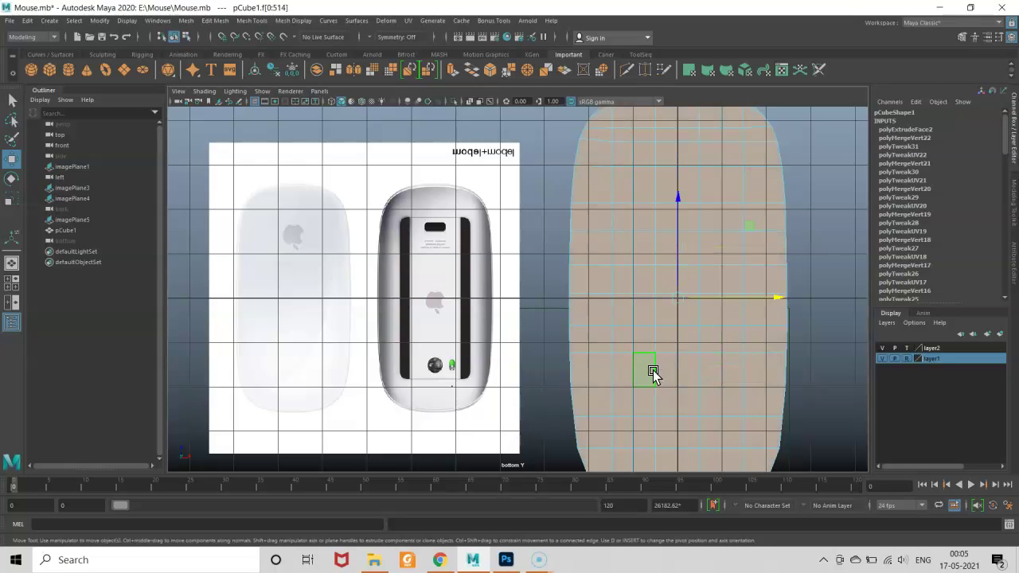
key(ctrl+z)
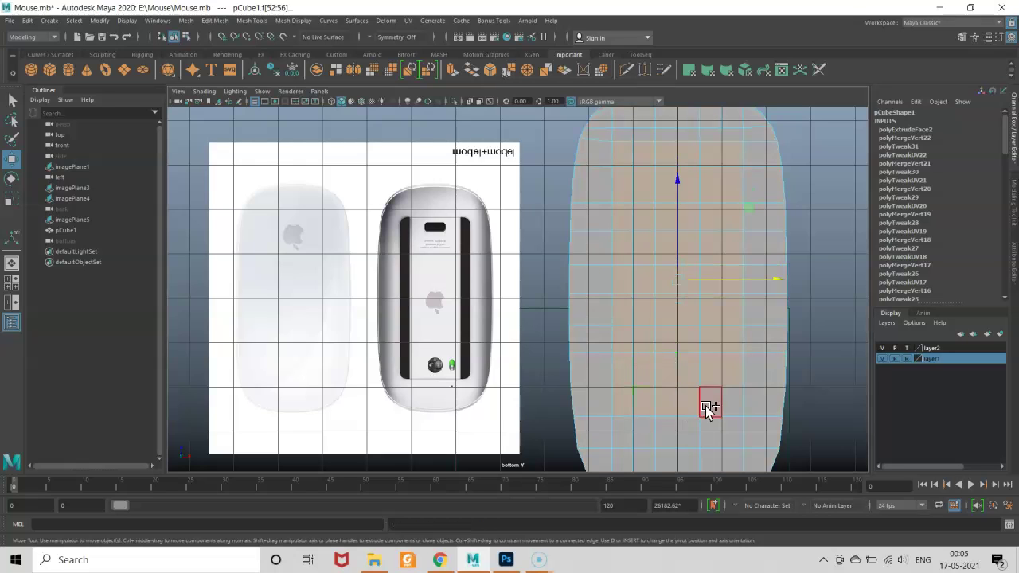
alt+middle_drag(705, 404, 640, 347)
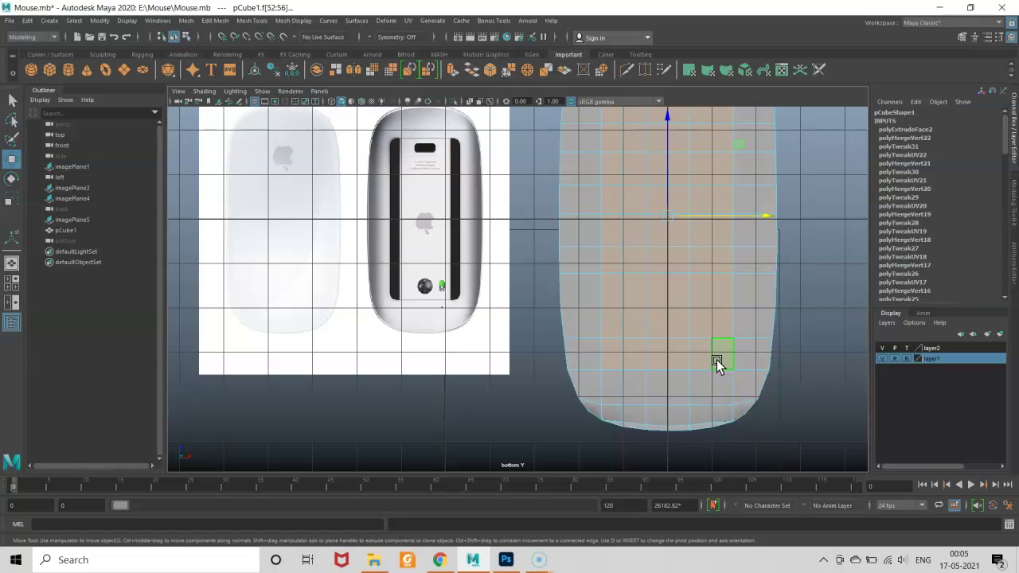
scroll(711, 271, down, 3)
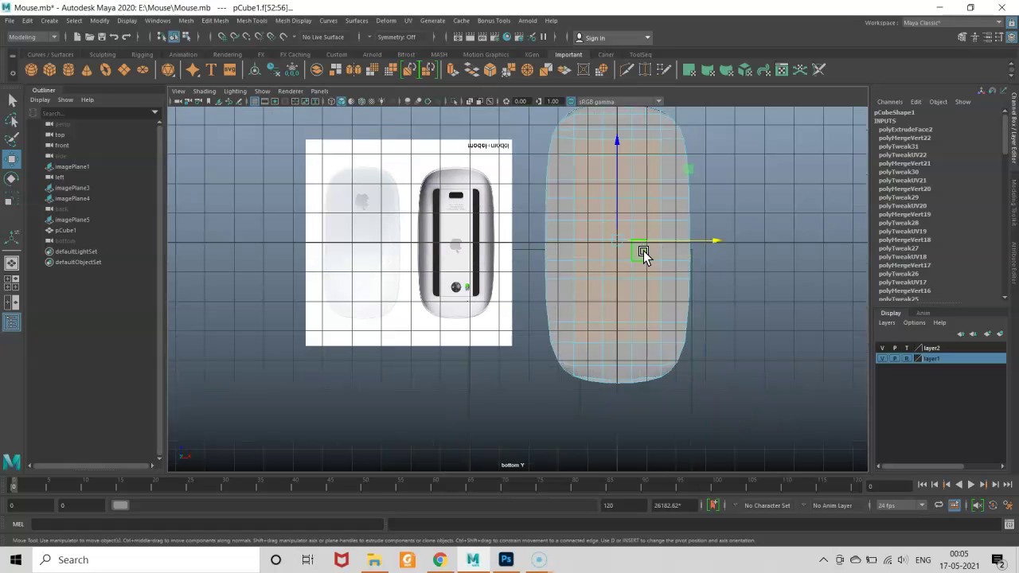
- Switch to the Perspective camera and tumble around to inspect the mouse underside
key(space)
click(642, 278)
alt+drag(642, 262, 679, 270)
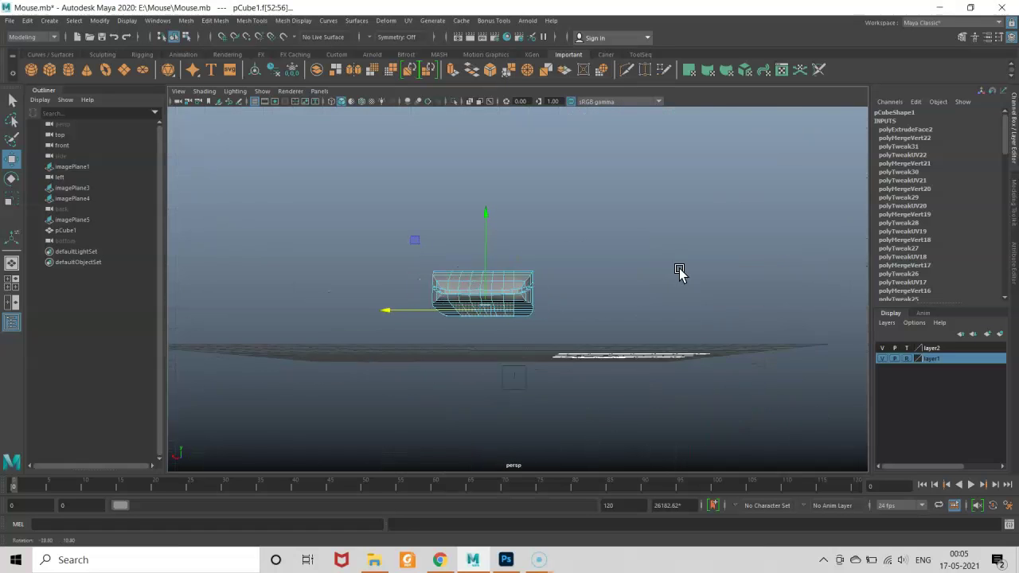
scroll(521, 344, up, 5)
mouse_move(521, 342)
alt+mouse_down()
mouse_move(667, 319)
mouse_move(755, 327)
mouse_move(513, 343)
mouse_move(496, 310)
mouse_move(478, 314)
mouse_move(509, 313)
mouse_move(446, 310)
alt+mouse_up()
scroll(514, 342, up, 5)
scroll(490, 309, down, 3)
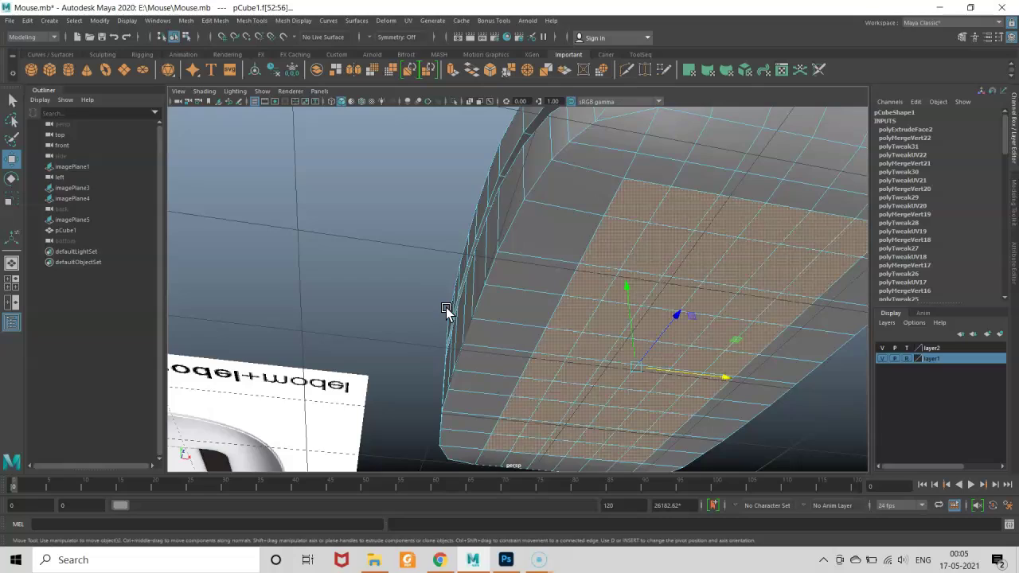
scroll(450, 312, down, 5)
mouse_move(460, 319)
alt+mouse_down()
mouse_move(457, 288)
mouse_move(387, 284)
mouse_move(378, 272)
alt+mouse_up()
scroll(383, 287, up, 5)
alt+middle_drag(378, 272, 473, 311)
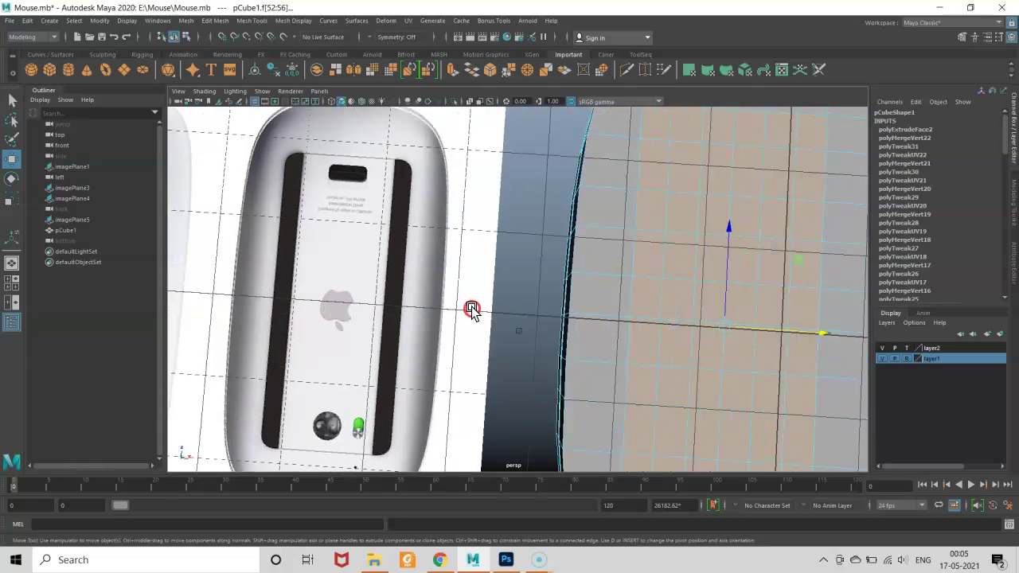
- Return to Bottom View, open the Modeling Toolkit, and start a Polygon Cube
key(space)
drag(442, 280, 481, 290)
mouse_move(482, 289)
alt+right_down()
mouse_move(618, 231)
mouse_move(993, 248)
alt+right_up()
click(1017, 219)
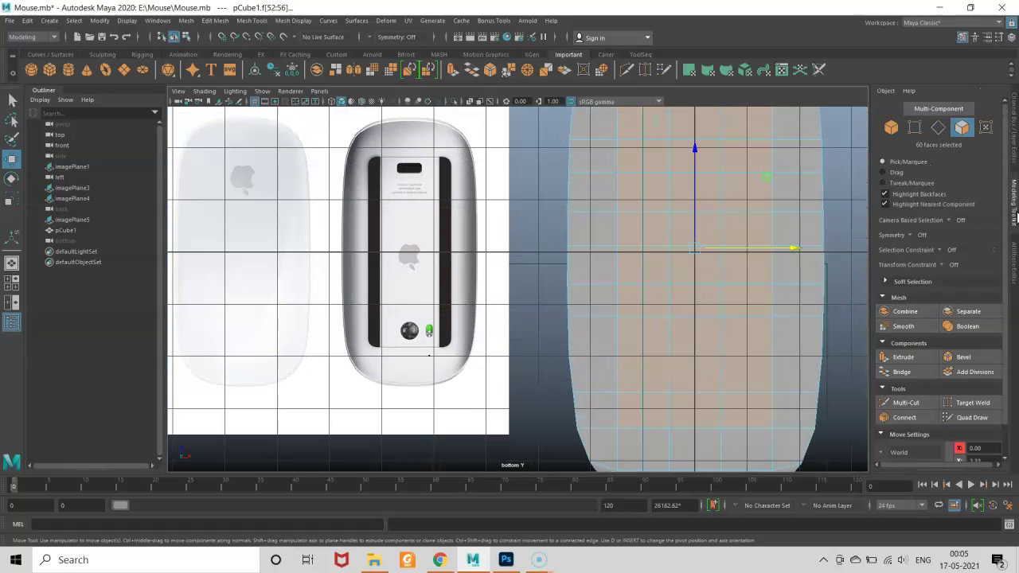
click(49, 70)
scroll(449, 193, up, 2)
- Draw a new cube over the reference's right rail and pull it up to height
alt+middle_drag(453, 157, 447, 209)
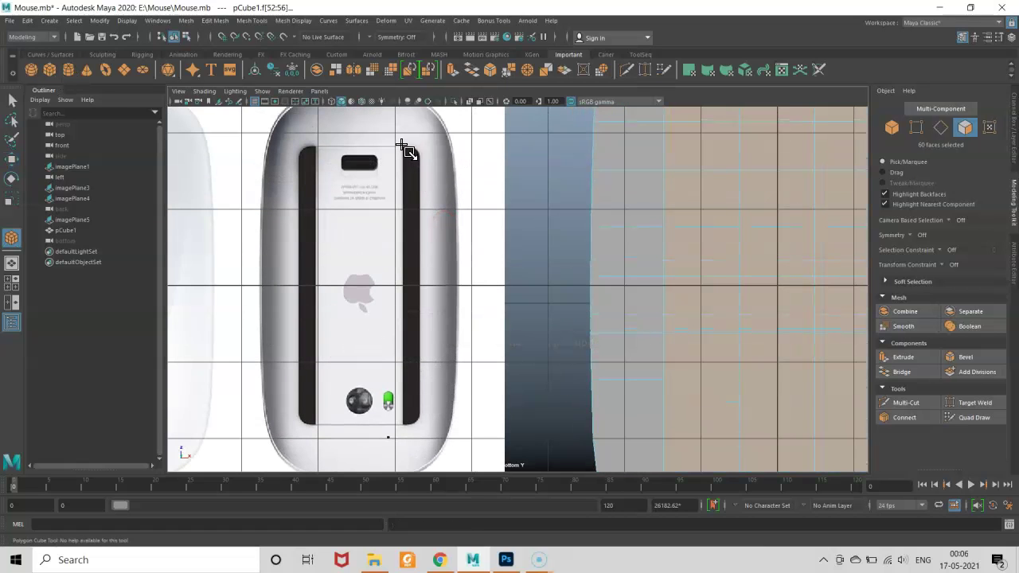
drag(402, 148, 414, 419)
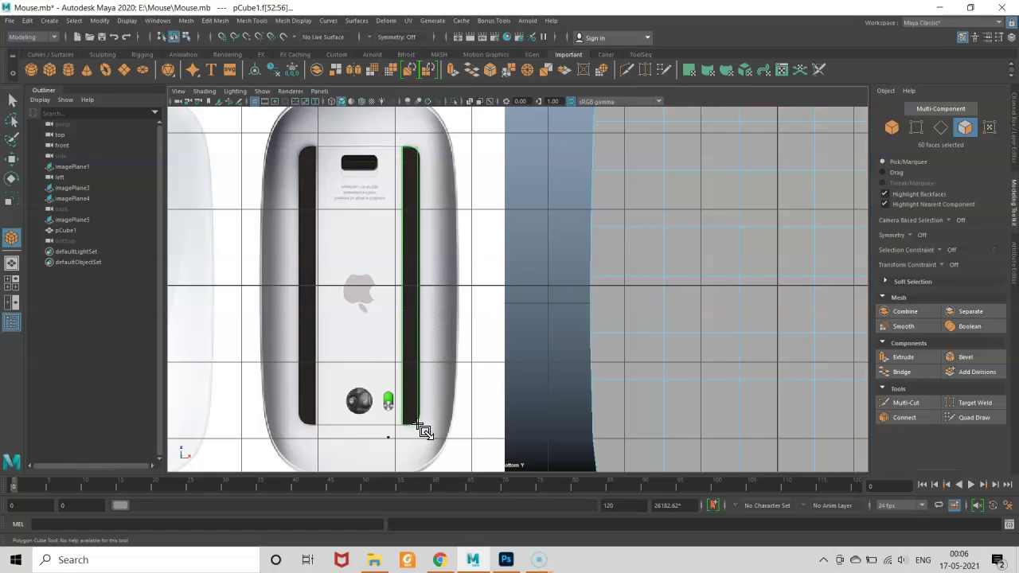
key(space)
drag(456, 351, 455, 341)
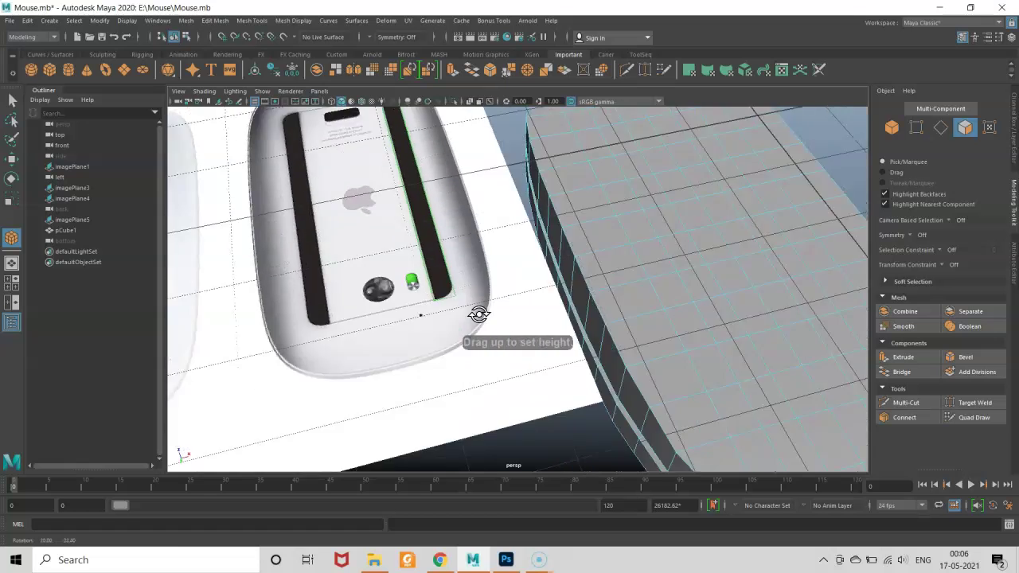
mouse_move(478, 222)
mouse_down()
mouse_move(459, 256)
mouse_move(503, 279)
mouse_up()
key(space)
key(space)
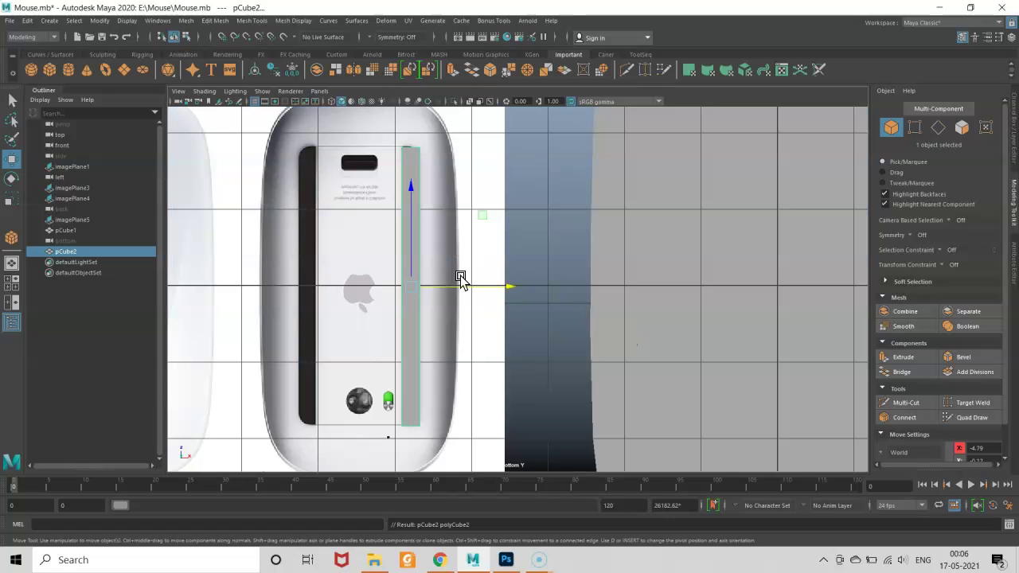
- In wireframe, move the strip's end vertices to line up with the rail's ends
right_drag(420, 239, 415, 234)
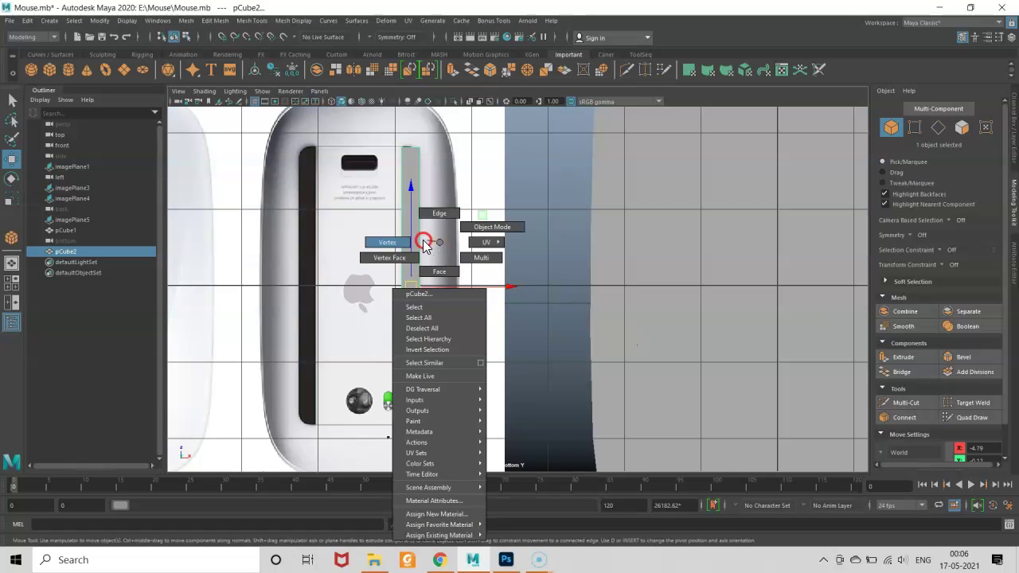
key(alt+x)
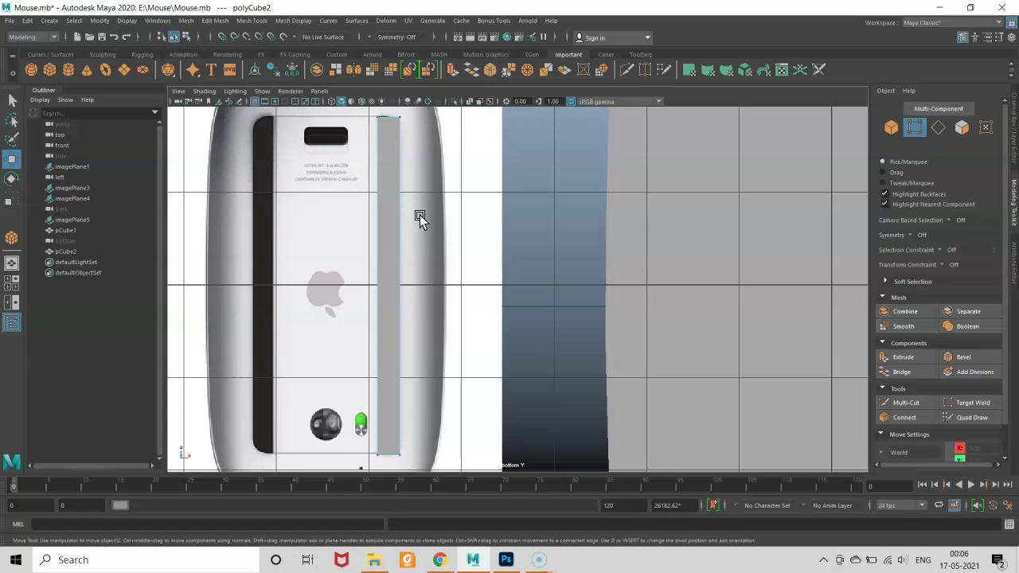
key(4)
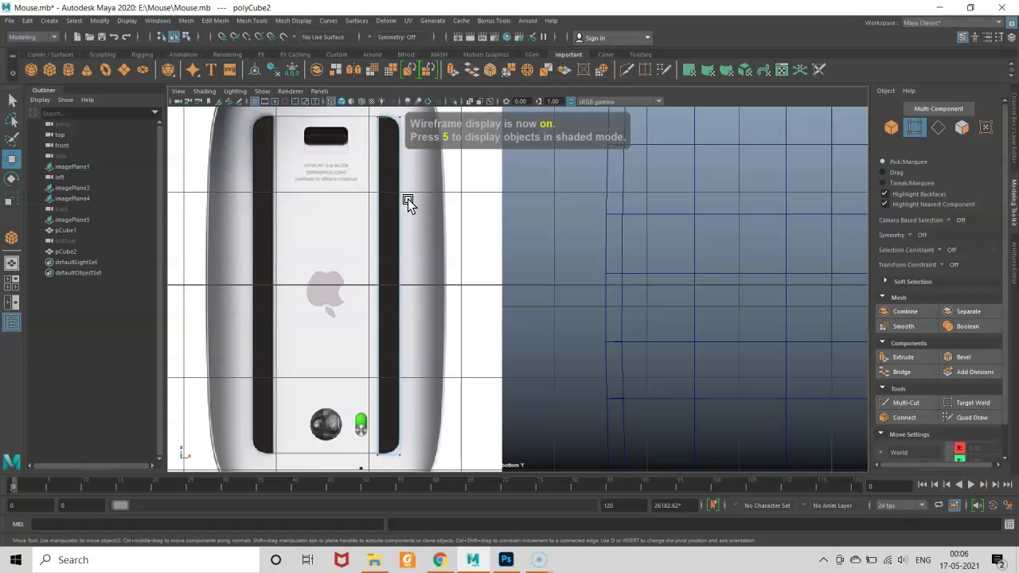
scroll(404, 192, up, 2)
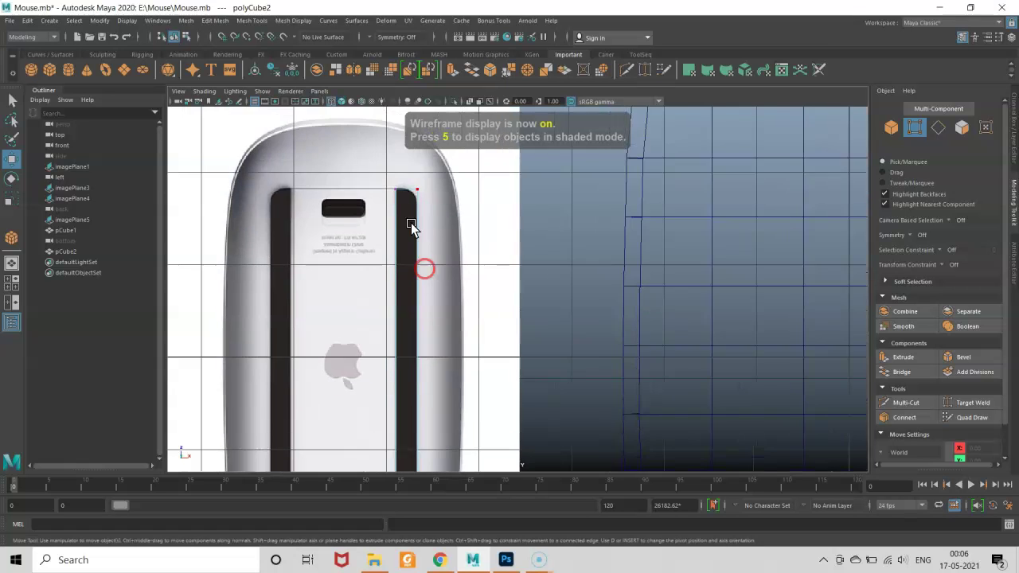
scroll(412, 223, up, 3)
scroll(391, 235, up, 2)
drag(374, 168, 317, 188)
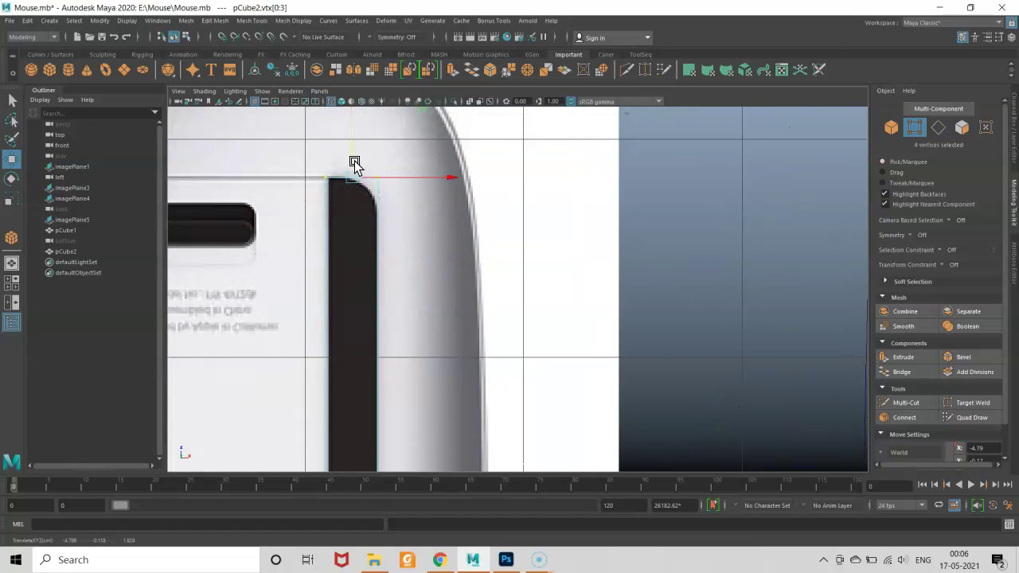
scroll(409, 302, down, 4)
scroll(495, 340, down, 2)
scroll(496, 341, up, 4)
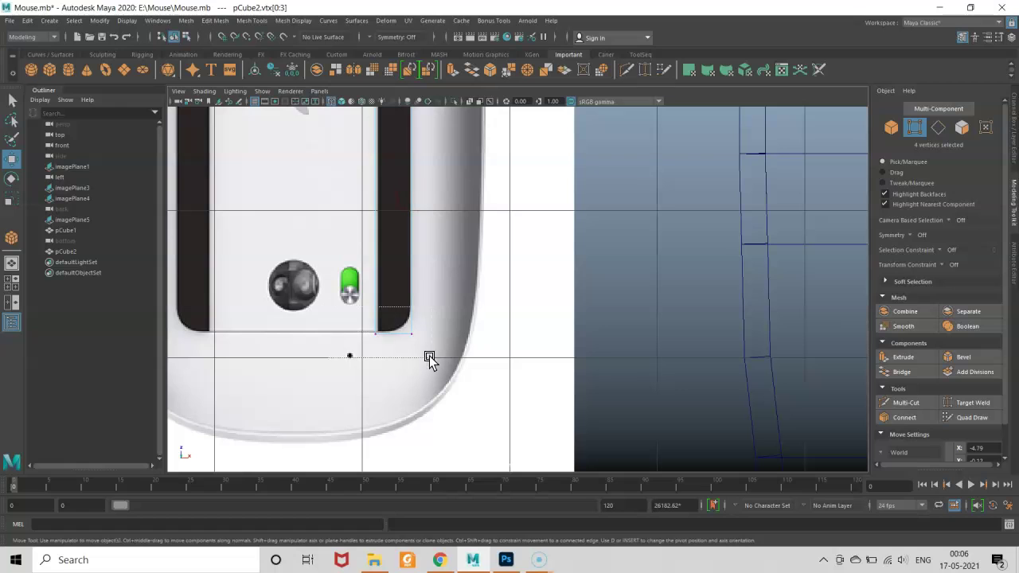
middle_drag(400, 314, 396, 312)
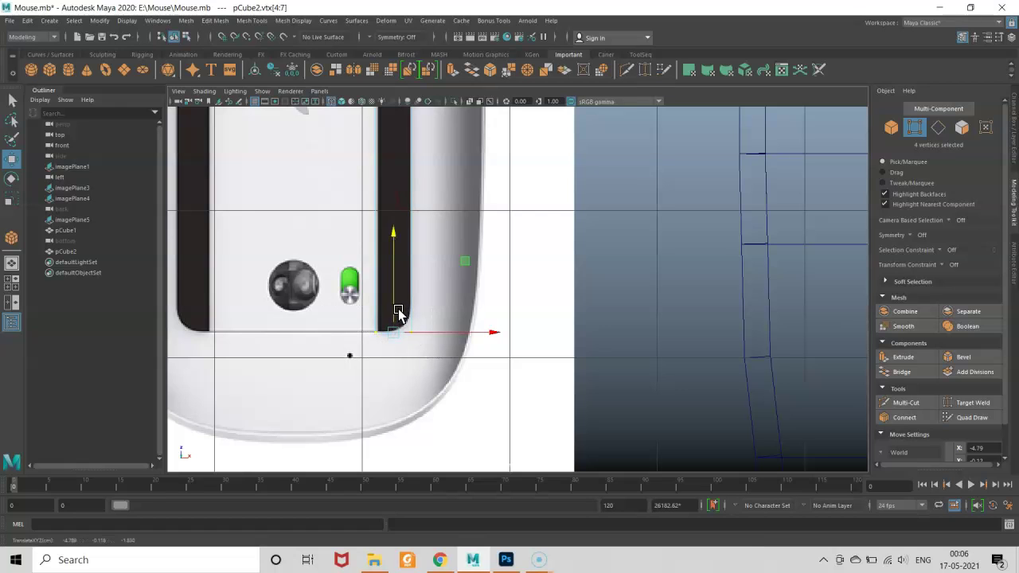
click(399, 308)
scroll(399, 308, down, 2)
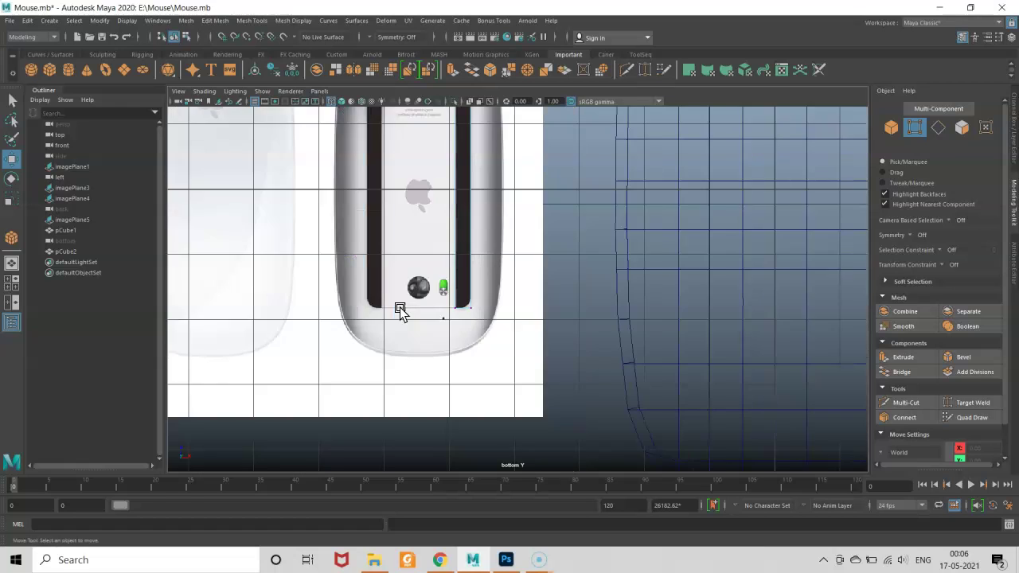
scroll(399, 308, down, 2)
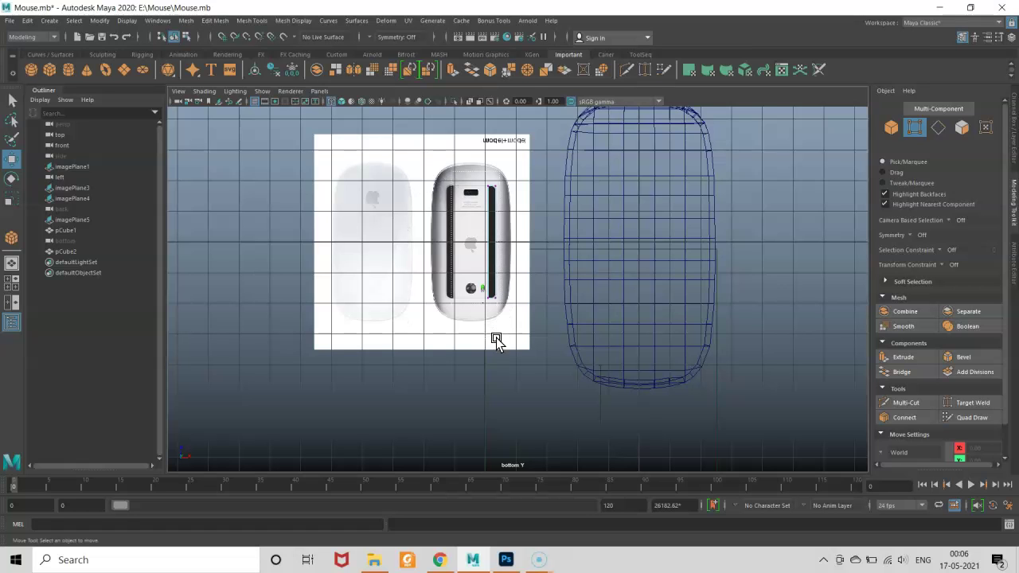
- Slide the strip's side vertices onto the rail's outer edge
drag(494, 354, 492, 355)
scroll(491, 323, up, 2)
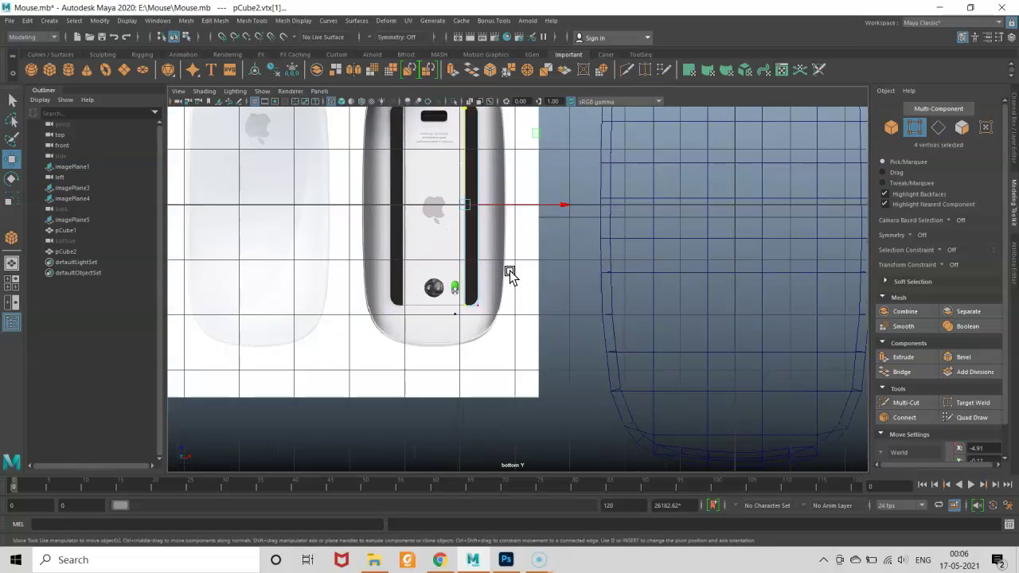
scroll(509, 270, up, 1)
scroll(496, 325, up, 1)
scroll(502, 335, up, 1)
scroll(481, 352, up, 1)
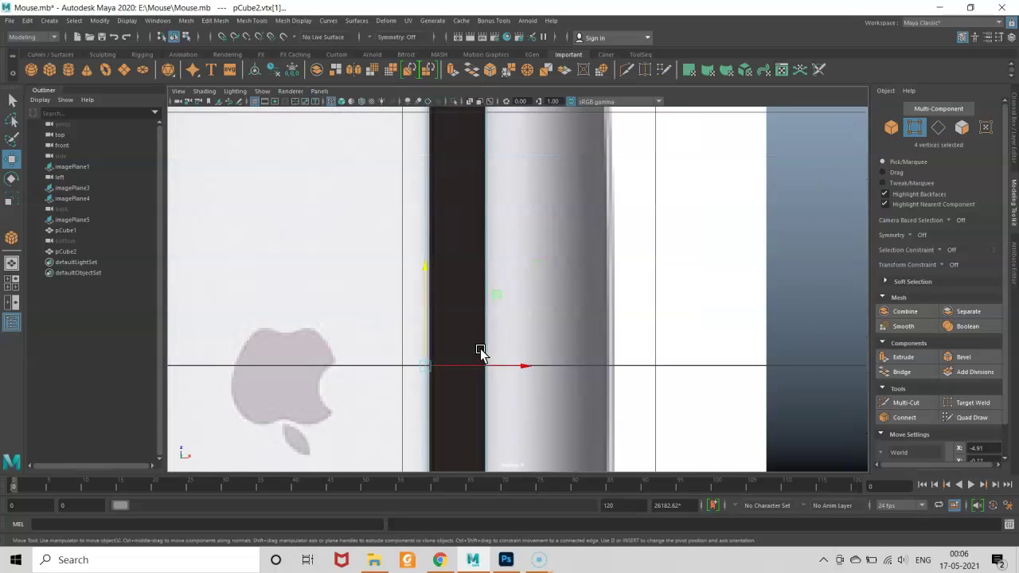
drag(480, 366, 485, 370)
- Switch to face selection and select the strip's top face
right_click(513, 266)
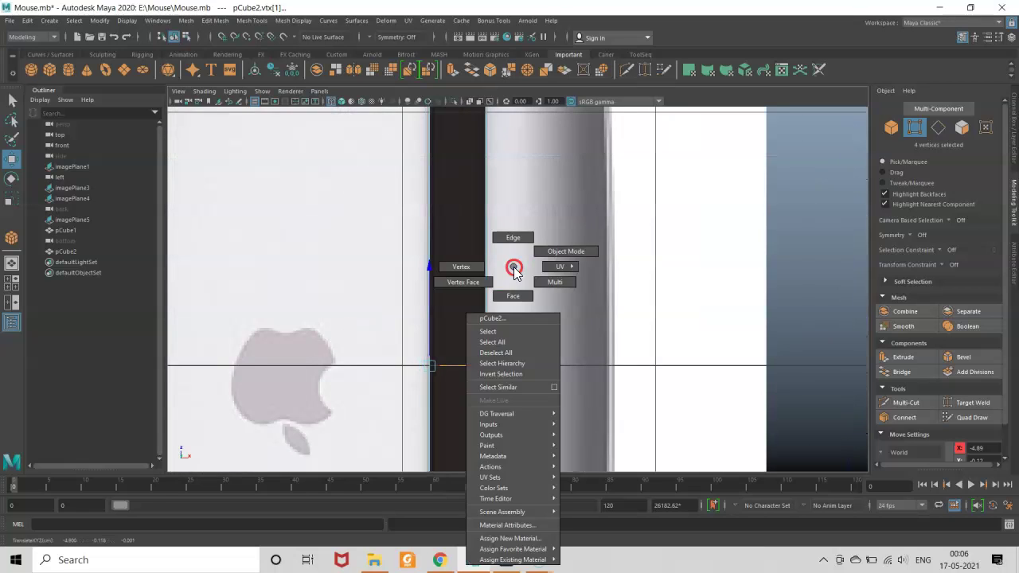
click(516, 287)
click(446, 280)
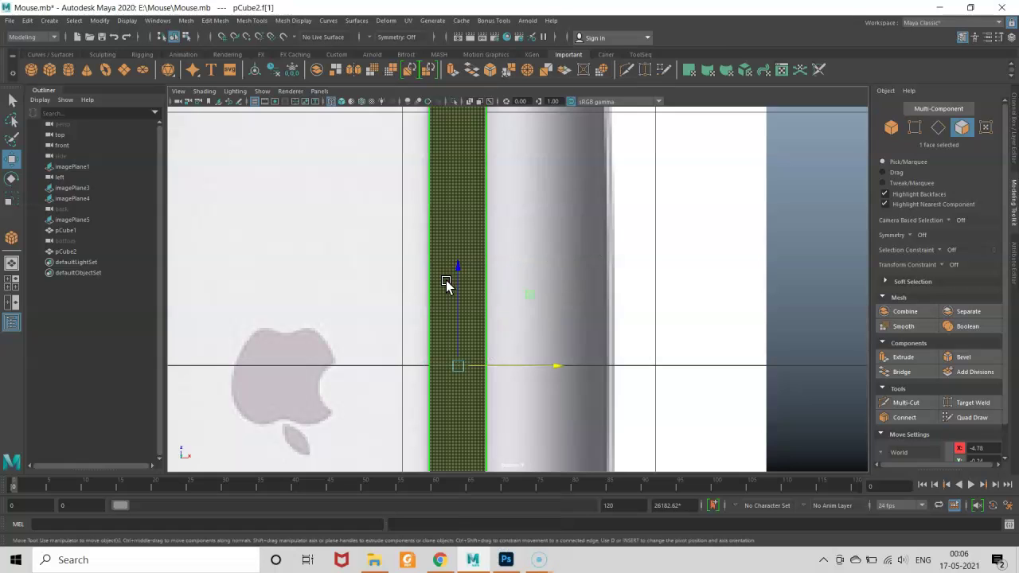
- In shaded perspective, lower pCube2's top face along Y so the box becomes a thin slab
key(5)
mouse_move(489, 268)
alt+mouse_down()
mouse_move(514, 290)
mouse_move(528, 268)
mouse_move(510, 274)
mouse_move(494, 229)
mouse_move(505, 262)
alt+mouse_up()
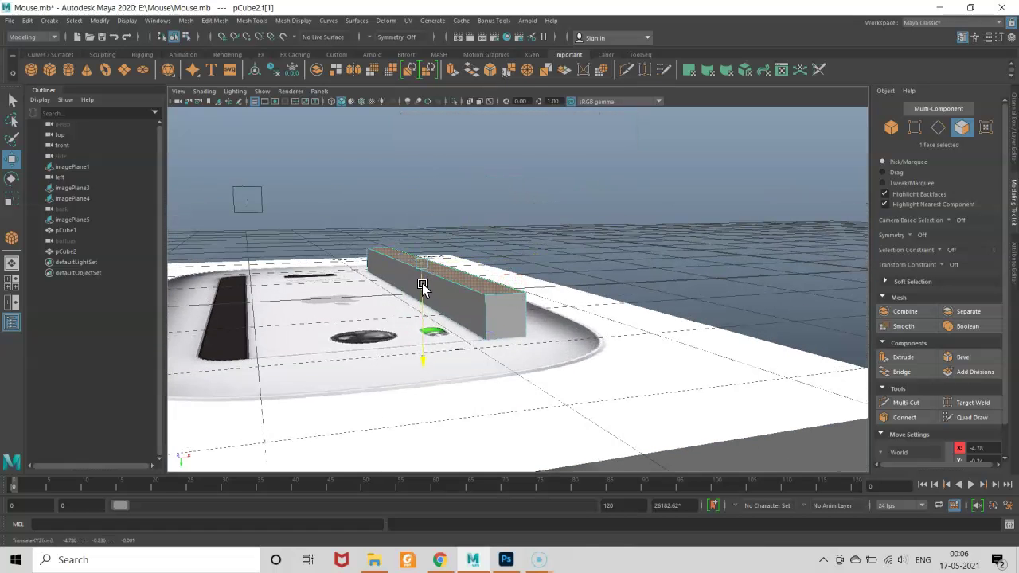
scroll(451, 288, up, 3)
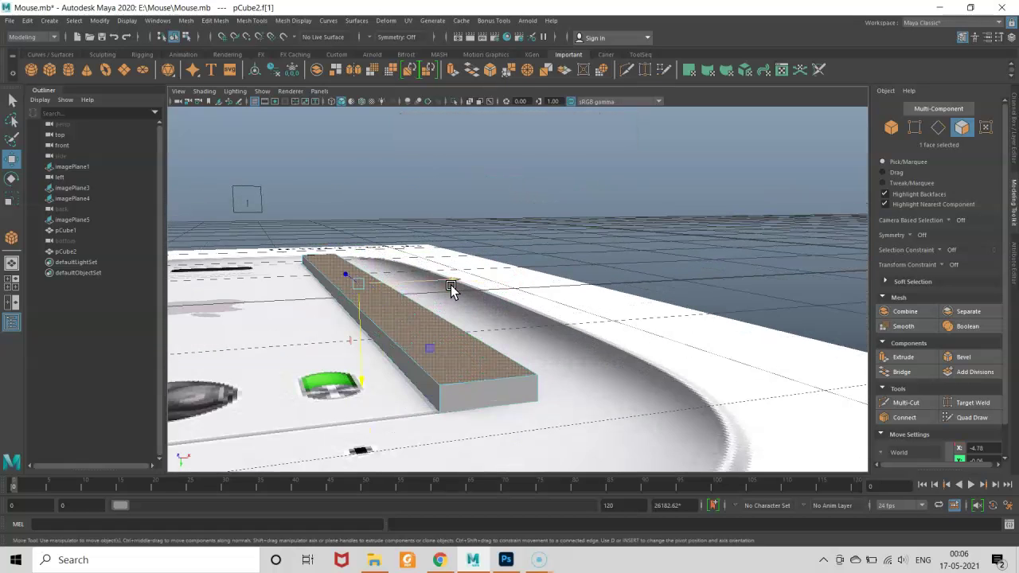
mouse_move(364, 323)
mouse_down()
mouse_move(362, 333)
mouse_move(412, 333)
mouse_move(353, 309)
mouse_move(380, 292)
mouse_move(494, 299)
mouse_up()
mouse_move(533, 341)
alt+mouse_down()
mouse_move(503, 307)
mouse_move(451, 312)
alt+mouse_up()
mouse_move(546, 310)
alt+right_down()
mouse_move(573, 305)
mouse_move(553, 264)
alt+right_up()
mouse_move(552, 263)
alt+mouse_down()
mouse_move(505, 303)
mouse_move(329, 344)
alt+mouse_up()
mouse_move(191, 389)
mouse_down()
mouse_move(196, 411)
mouse_move(406, 364)
mouse_move(371, 359)
mouse_move(421, 359)
mouse_move(411, 375)
mouse_move(445, 419)
mouse_move(466, 402)
mouse_move(446, 394)
mouse_move(525, 353)
mouse_move(558, 352)
mouse_move(595, 303)
mouse_move(576, 367)
mouse_move(602, 357)
mouse_move(525, 279)
mouse_up()
- In wireframe edge mode, select the two corner edges at the strip's end
key(4)
right_drag(567, 249, 570, 227)
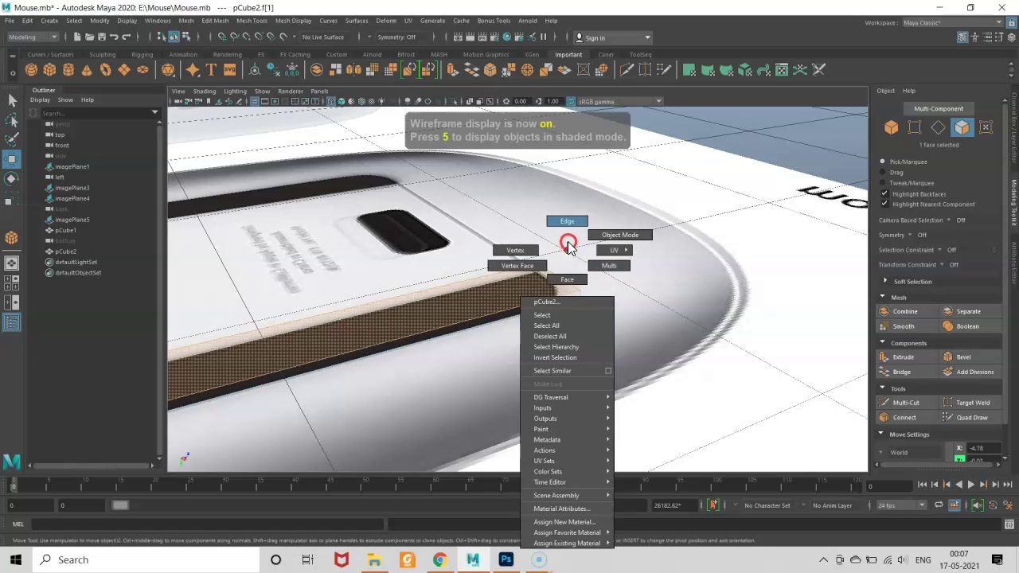
click(581, 298)
mouse_move(542, 341)
alt+mouse_down()
mouse_move(619, 273)
mouse_move(514, 337)
mouse_move(653, 257)
mouse_move(477, 329)
mouse_move(536, 294)
mouse_move(419, 316)
mouse_move(435, 333)
mouse_move(345, 324)
mouse_move(547, 289)
alt+mouse_up()
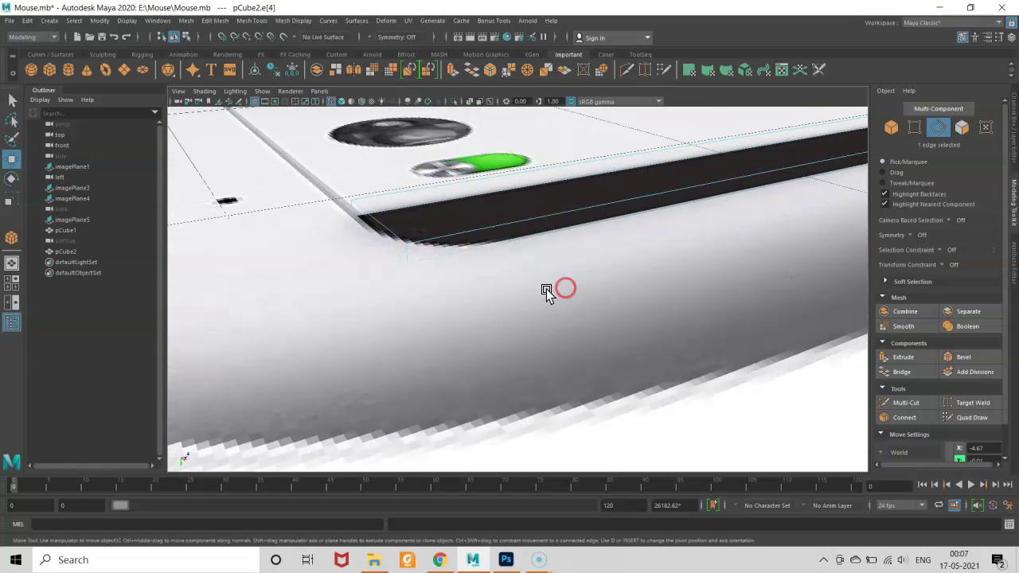
shift+click(409, 256)
- Bevel the corner edges with 3 segments and fraction 0.698, then return to shaded object mode
shift+right_drag(409, 259, 446, 257)
key(space)
click(506, 278)
scroll(509, 289, up, 3)
scroll(515, 323, up, 3)
scroll(523, 335, up, 4)
scroll(534, 197, down, 4)
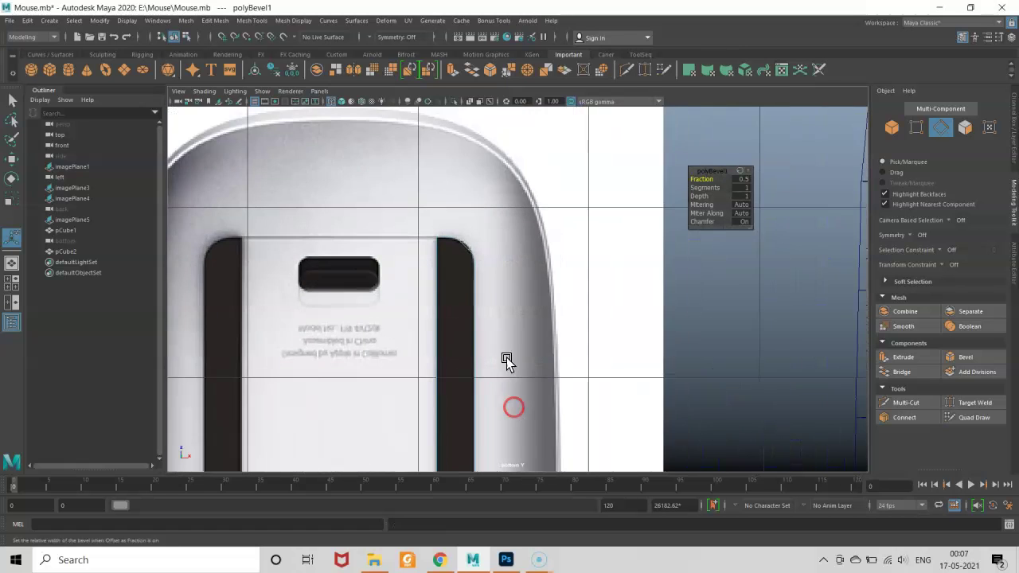
scroll(505, 359, up, 3)
click(743, 189)
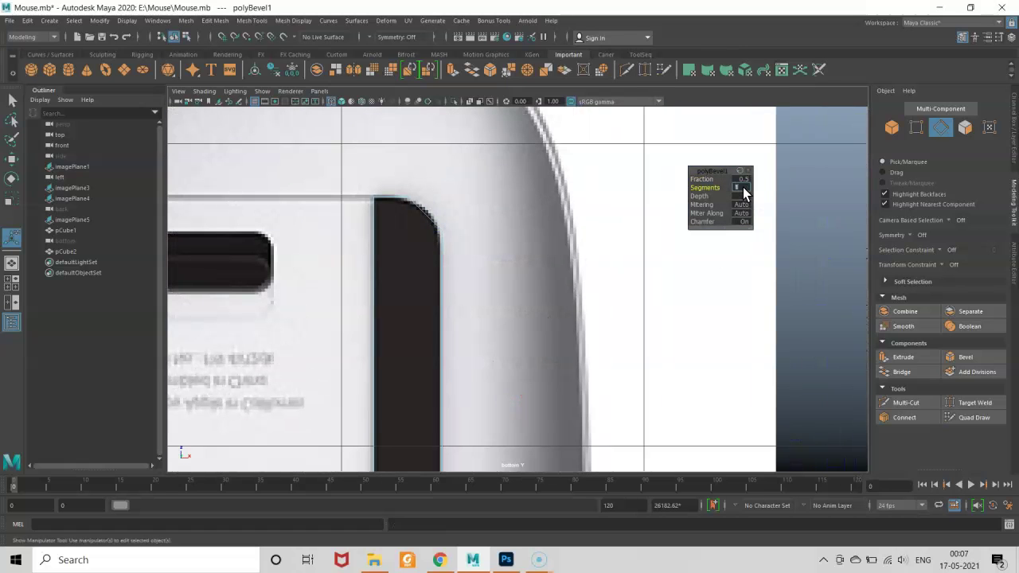
key(Return)
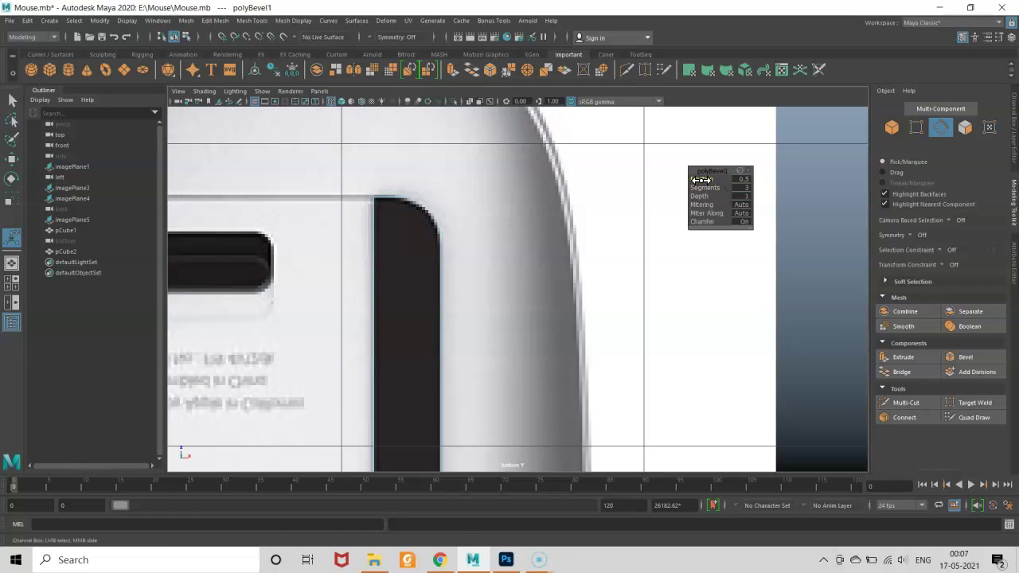
drag(689, 178, 685, 183)
key(5)
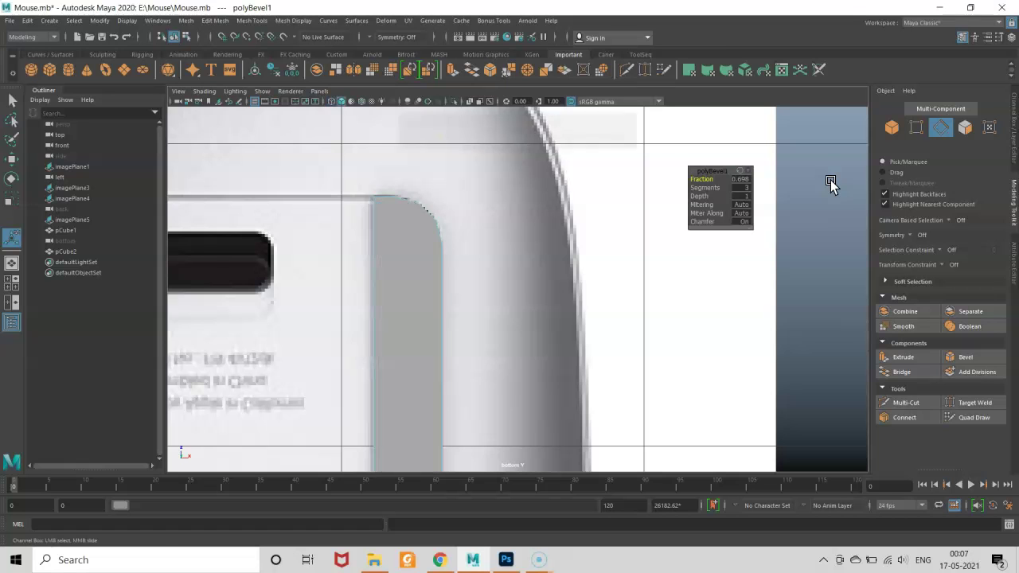
right_drag(523, 238, 541, 232)
- Select the strip and assign it a new Standard Surface material
scroll(541, 232, down, 5)
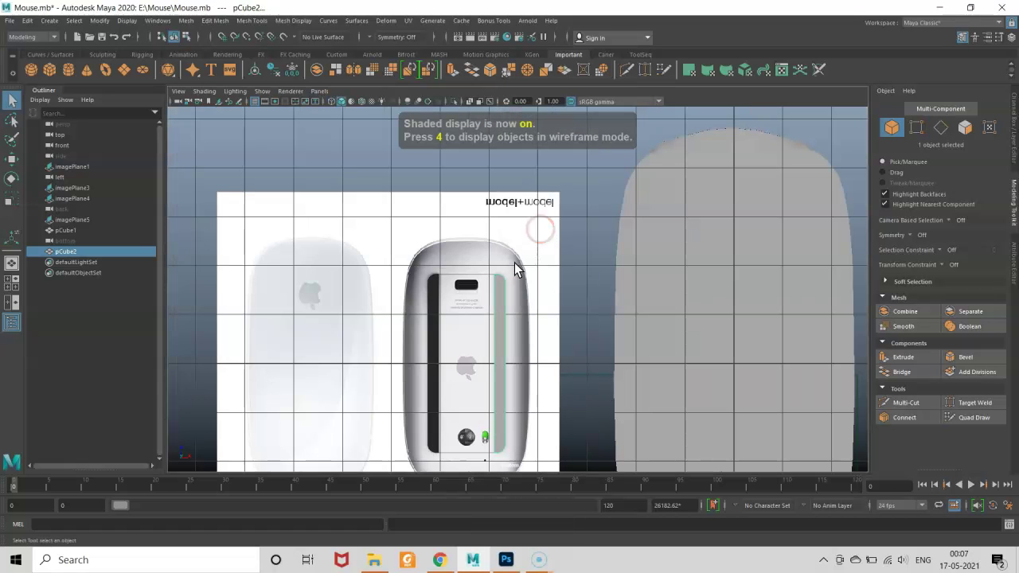
click(499, 319)
scroll(457, 259, down, 3)
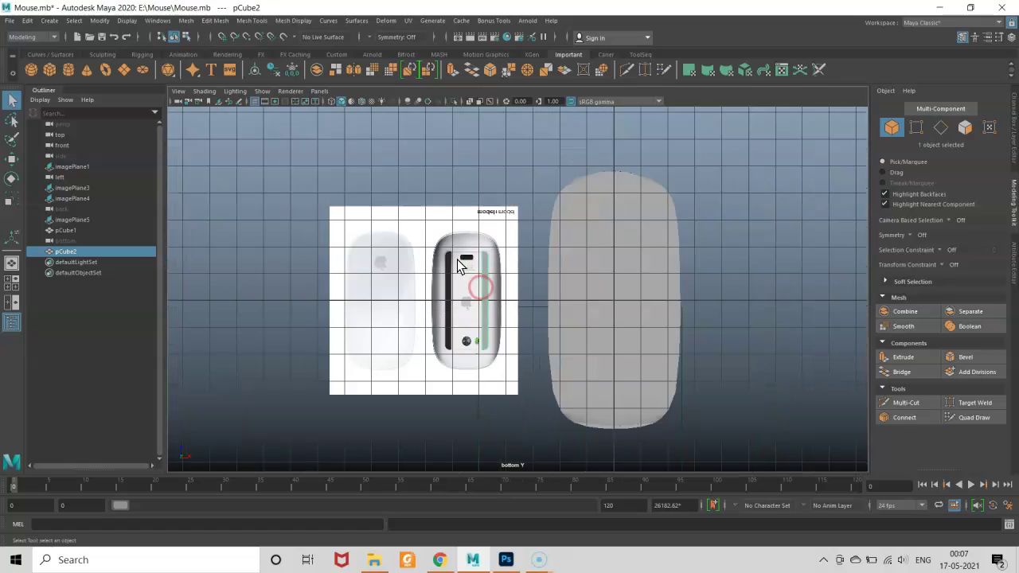
scroll(461, 271, up, 2)
scroll(468, 274, up, 1)
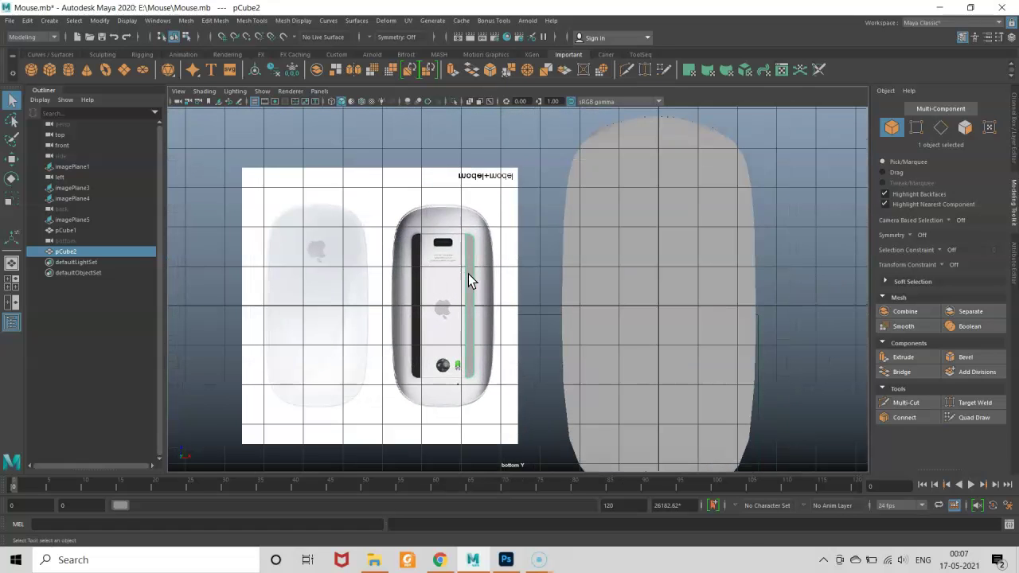
key(w)
shift+right_click(473, 270)
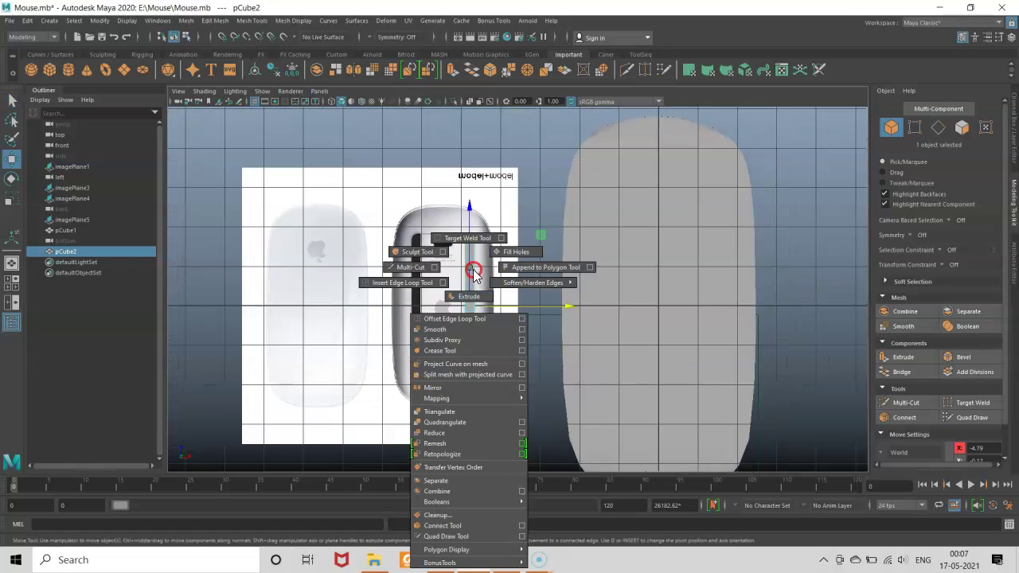
right_click(472, 269)
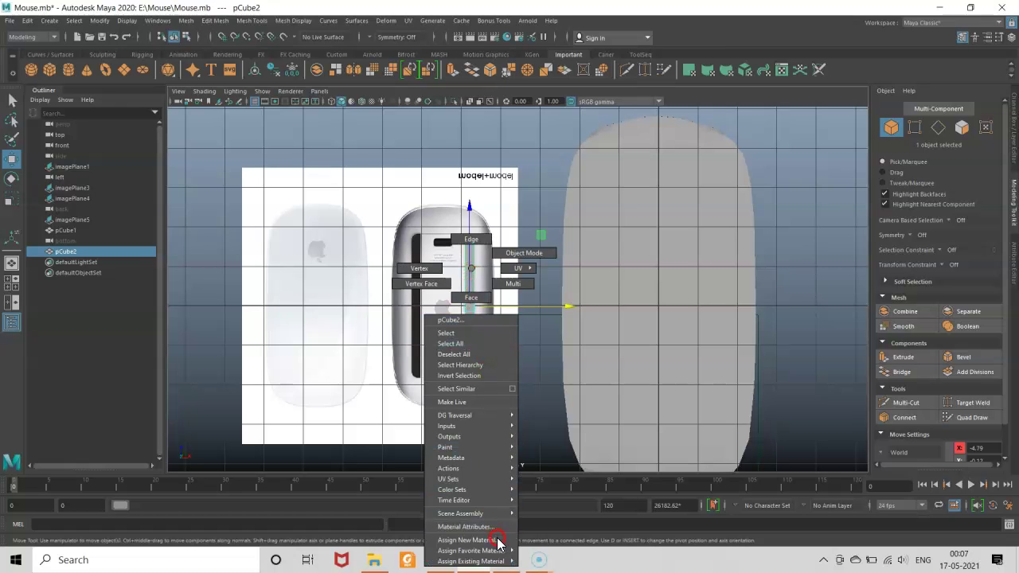
click(587, 467)
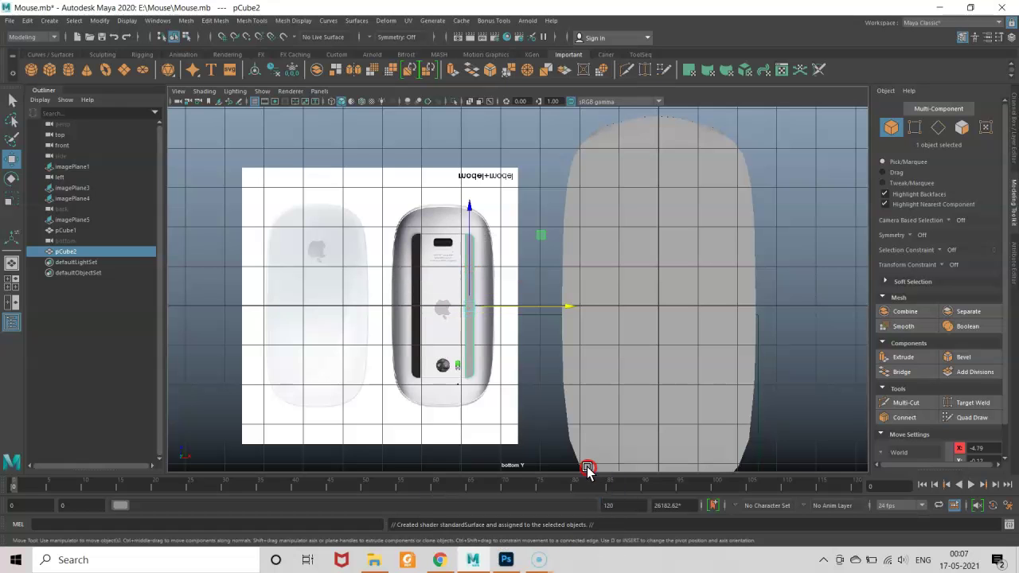
- Set the standardSurface2 Base Color to a very dark, nearly black red
click(970, 110)
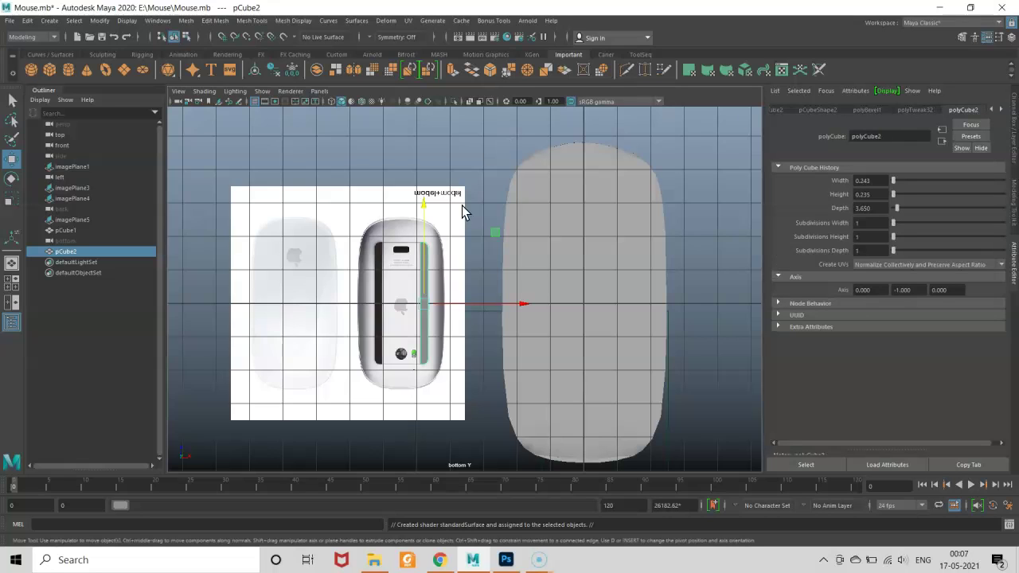
click(1003, 111)
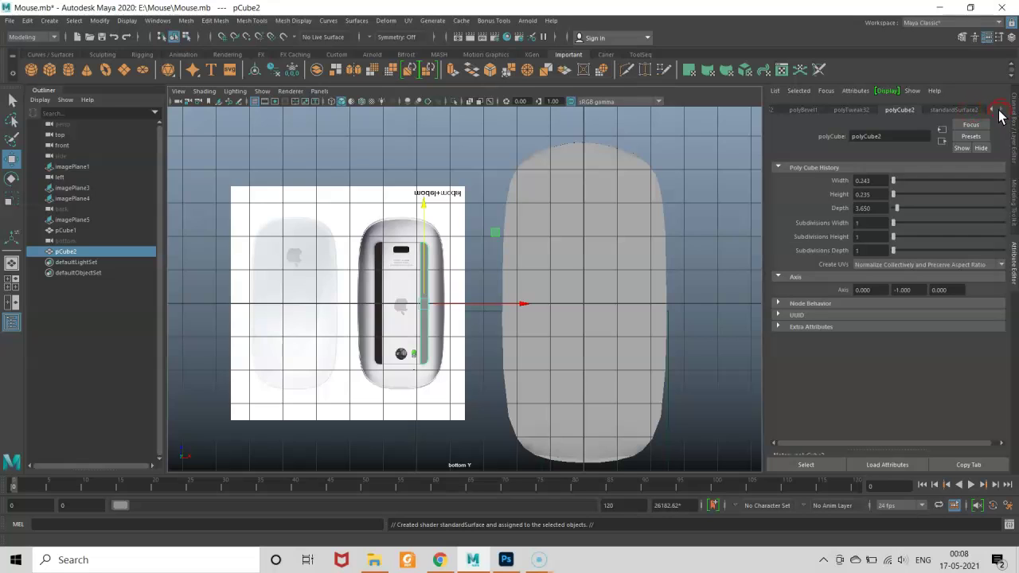
click(959, 111)
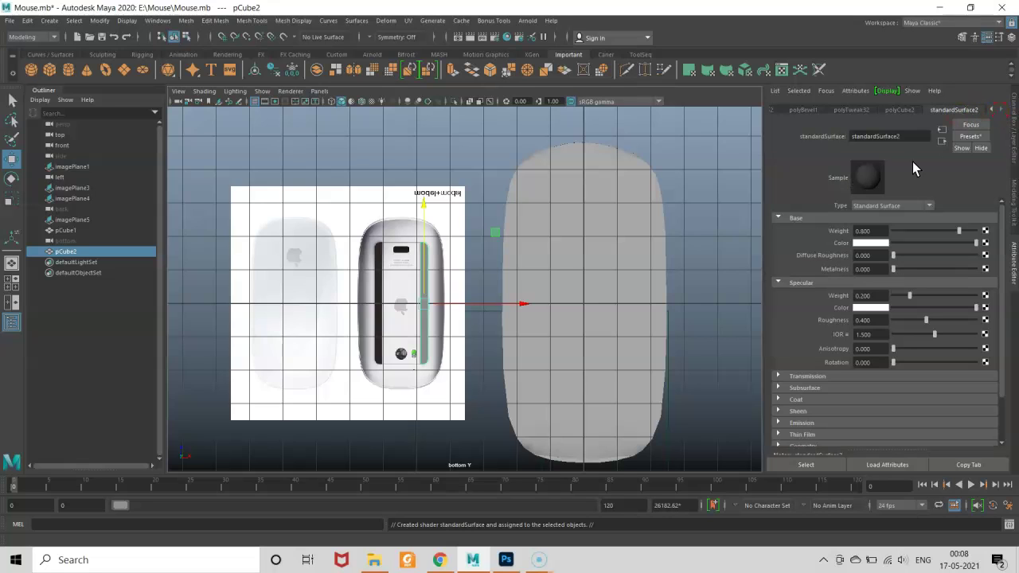
click(871, 245)
drag(938, 257, 942, 246)
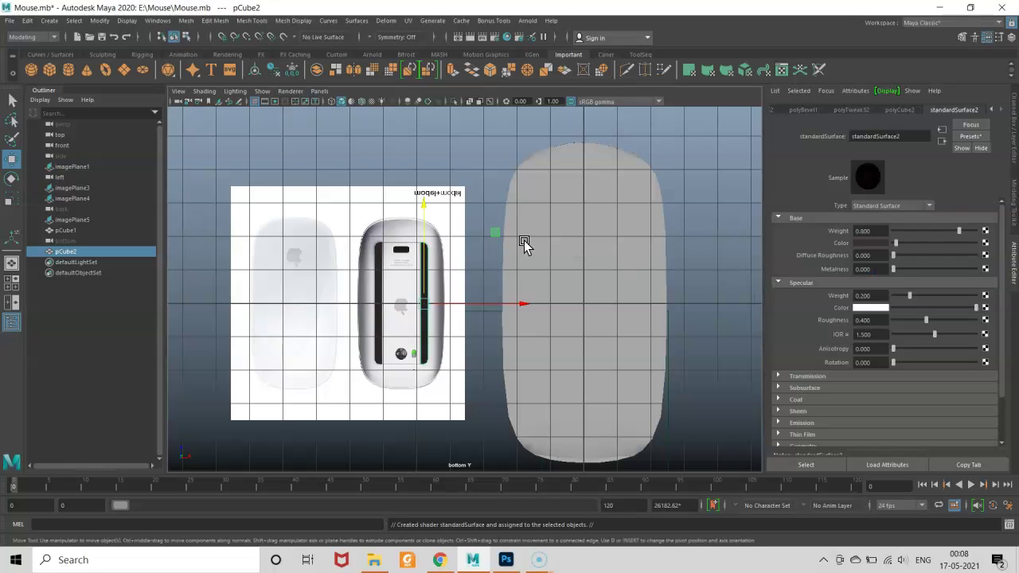
scroll(452, 271, up, 5)
scroll(400, 291, down, 4)
- Move the black strip onto the mouse, scale it to rail length, and slide it right
scroll(400, 291, down, 3)
mouse_move(470, 303)
mouse_down()
mouse_move(647, 309)
mouse_move(602, 296)
mouse_move(591, 341)
mouse_up()
key(r)
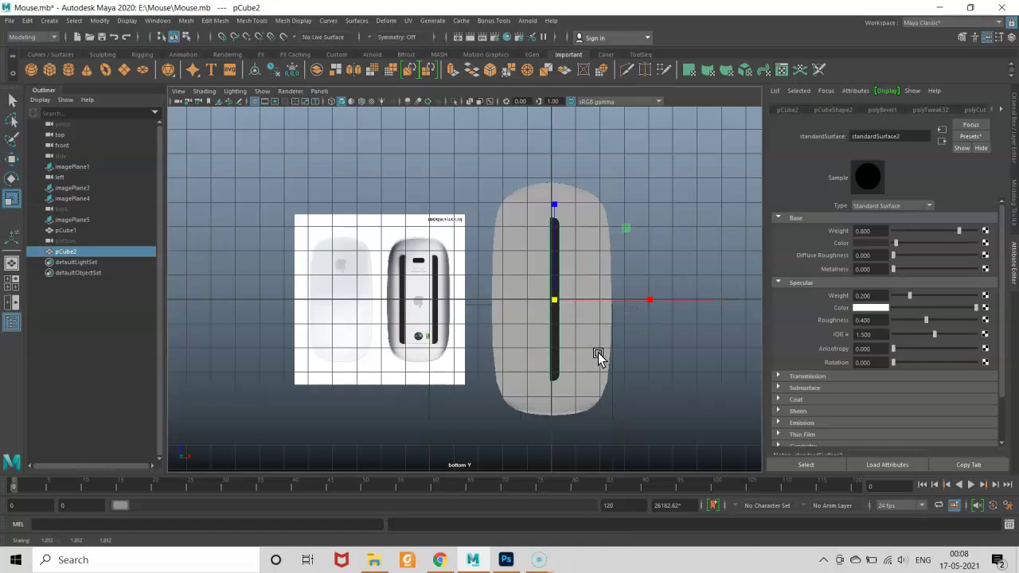
key(w)
drag(613, 299, 650, 317)
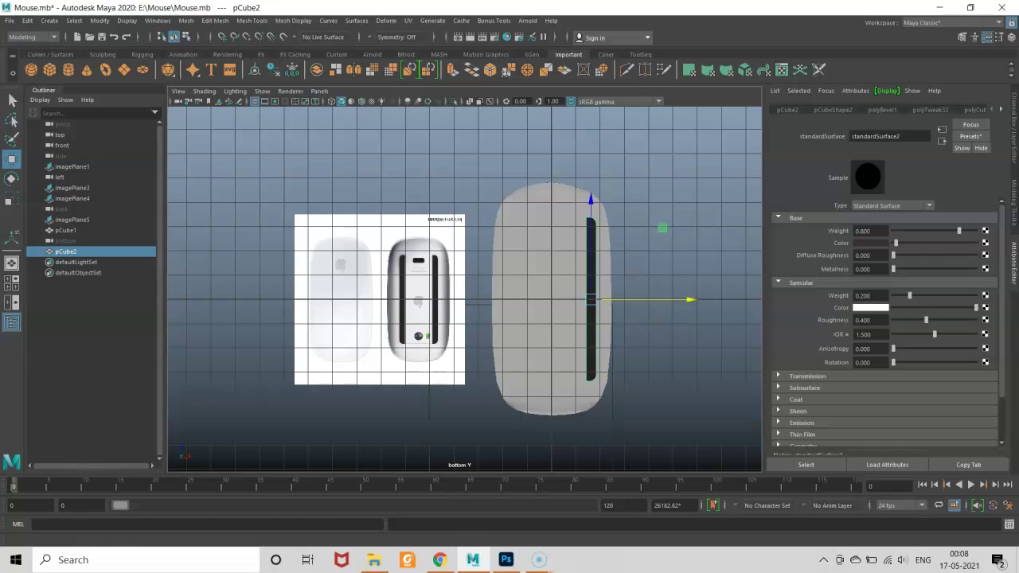
click(10, 21)
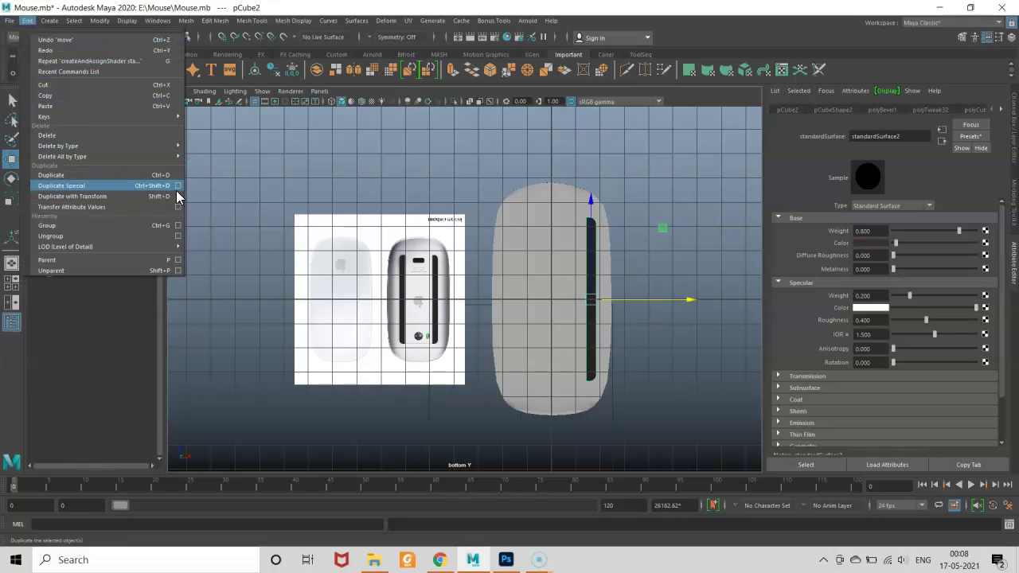
- Make a Duplicate Special copy with Scale X -1 and move pCube3 to the left side
click(176, 186)
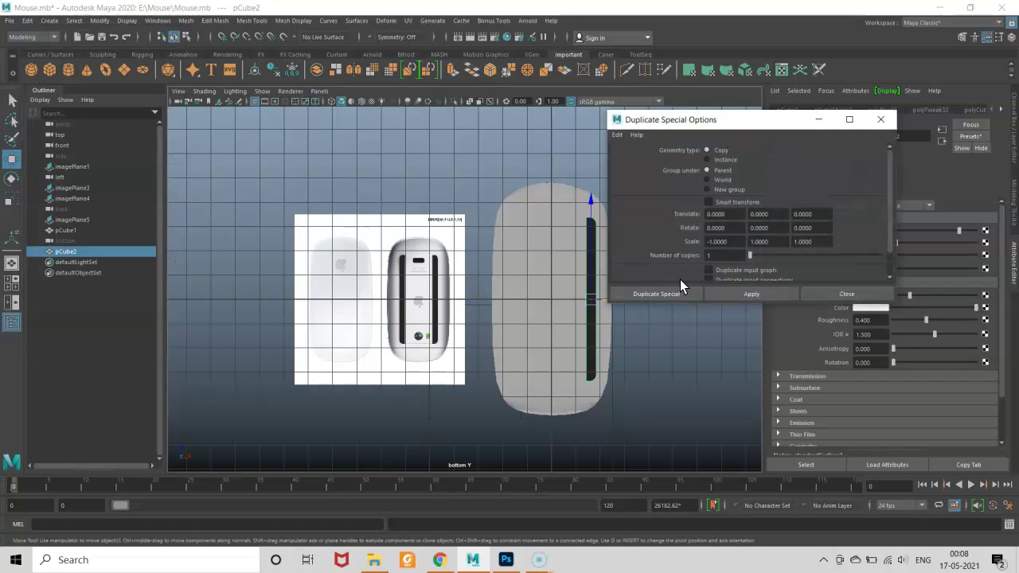
click(720, 294)
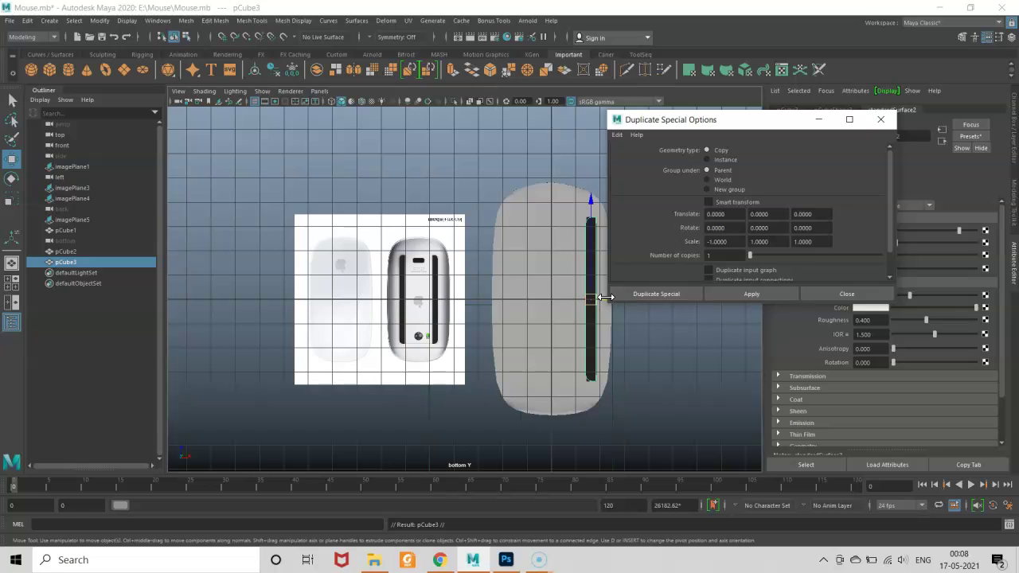
click(804, 294)
drag(686, 299, 596, 300)
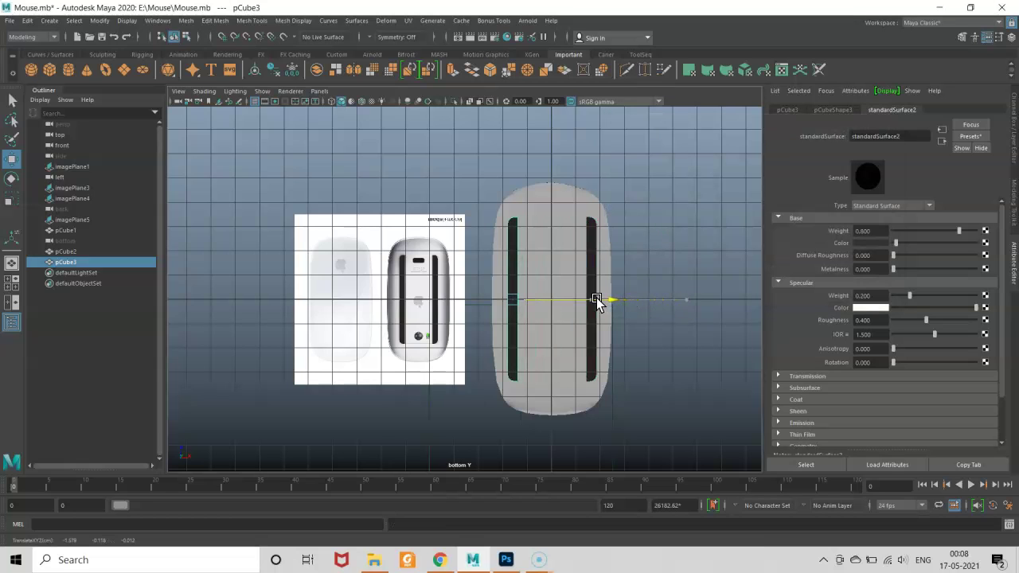
click(646, 271)
- Switch to perspective and select both dark rails, pCube2 and pCube3
key(space)
mouse_move(642, 253)
mouse_down()
mouse_move(611, 278)
mouse_move(576, 280)
mouse_move(550, 260)
mouse_move(575, 282)
mouse_move(546, 339)
mouse_up()
click(551, 315)
shift+click(547, 324)
key(space)
- In Front view, move both rails up along Y onto the mouse's bottom surface
scroll(498, 294, up, 3)
drag(399, 259, 377, 173)
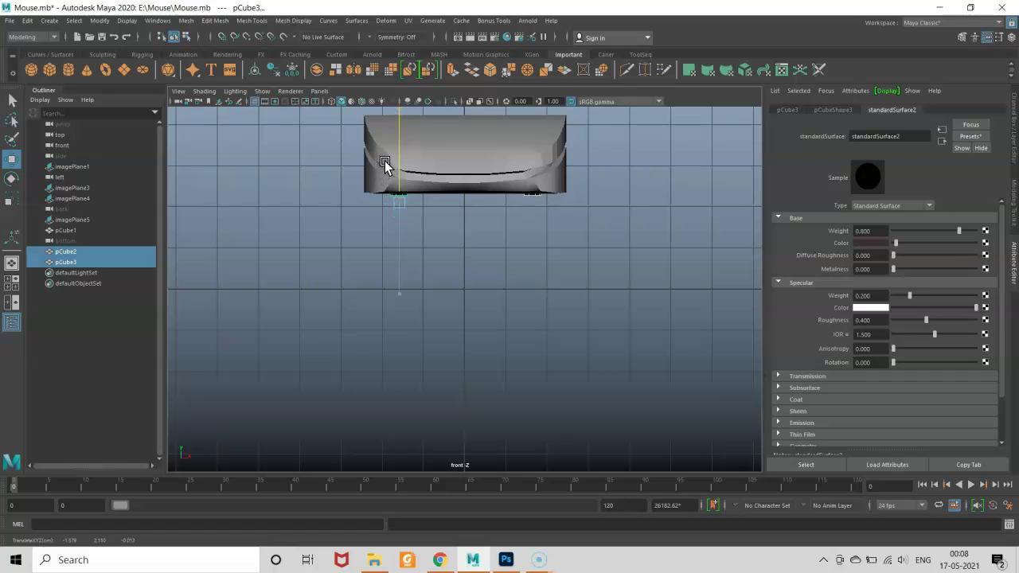
key(space)
mouse_move(403, 200)
mouse_down()
mouse_move(585, 284)
mouse_move(534, 235)
mouse_up()
- Inspect the rails from a low angle, then return to Bottom view and select the mouse body
mouse_move(610, 303)
alt+mouse_down()
mouse_move(494, 253)
mouse_move(477, 269)
mouse_move(505, 289)
alt+mouse_up()
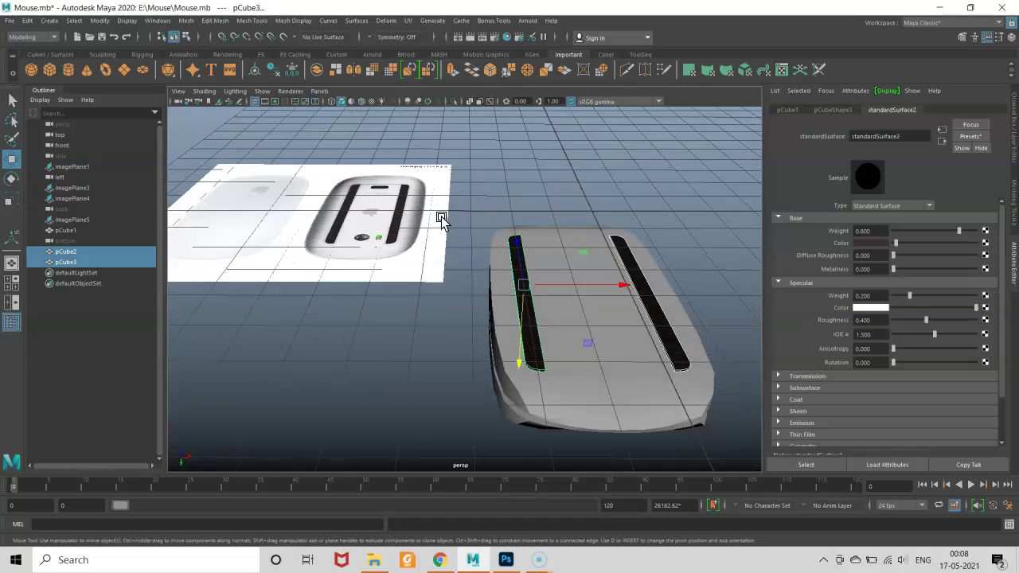
scroll(410, 312, up, 3)
scroll(411, 312, up, 2)
scroll(396, 282, up, 2)
alt+drag(393, 218, 400, 308)
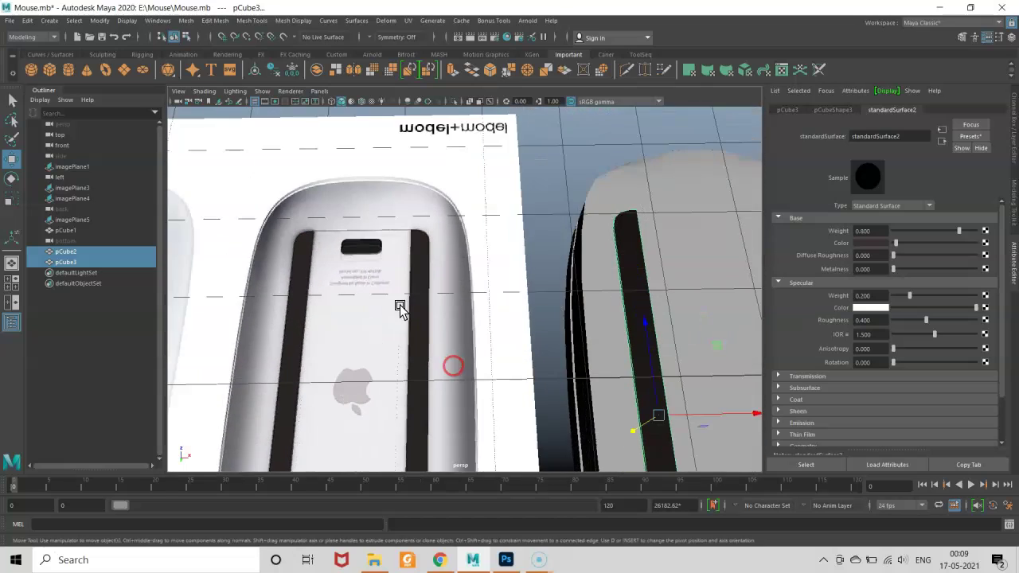
scroll(400, 308, up, 3)
scroll(384, 285, down, 3)
alt+drag(492, 292, 523, 292)
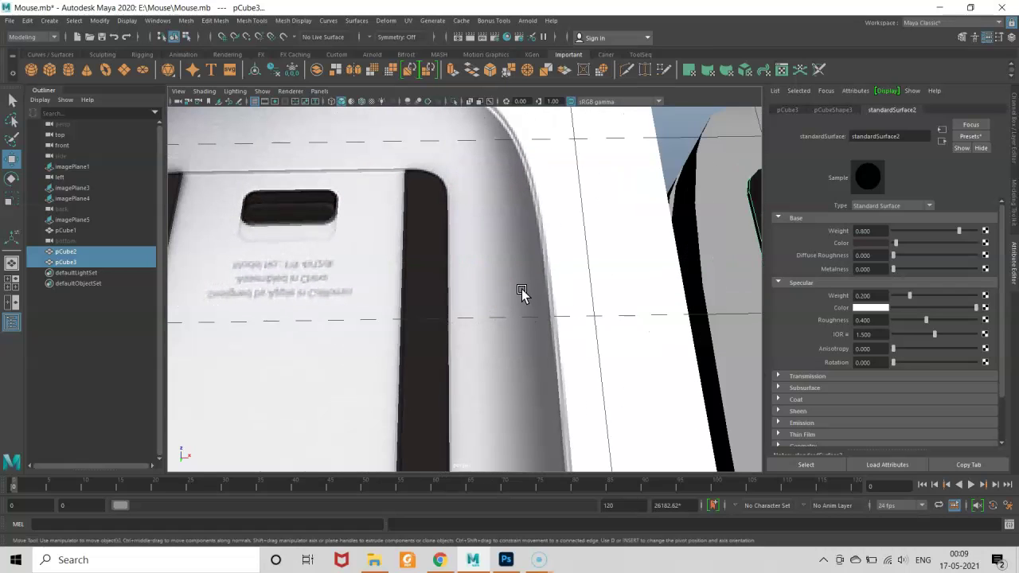
key(space)
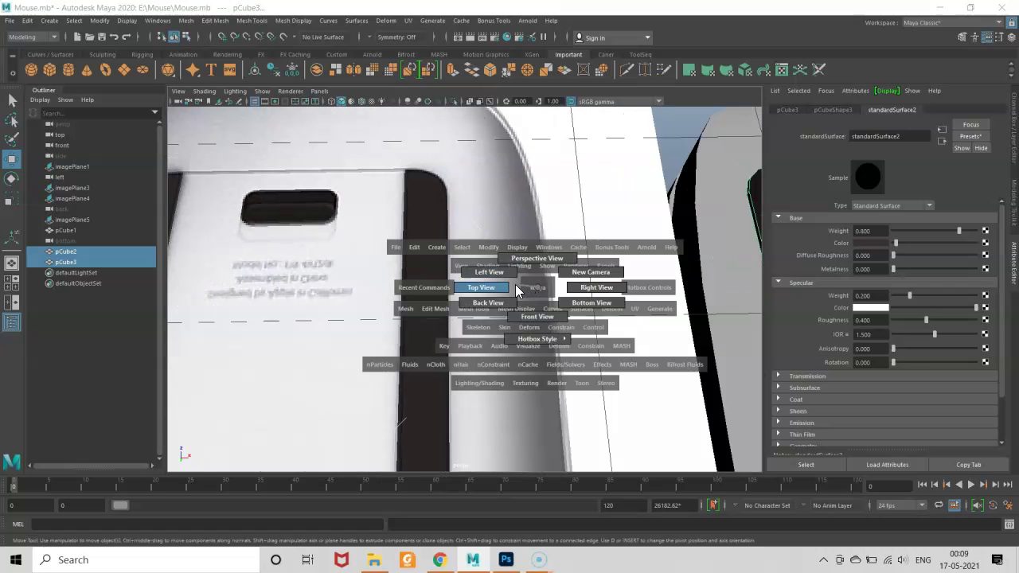
mouse_move(523, 296)
mouse_down()
mouse_move(470, 290)
mouse_move(332, 375)
mouse_up()
key(space)
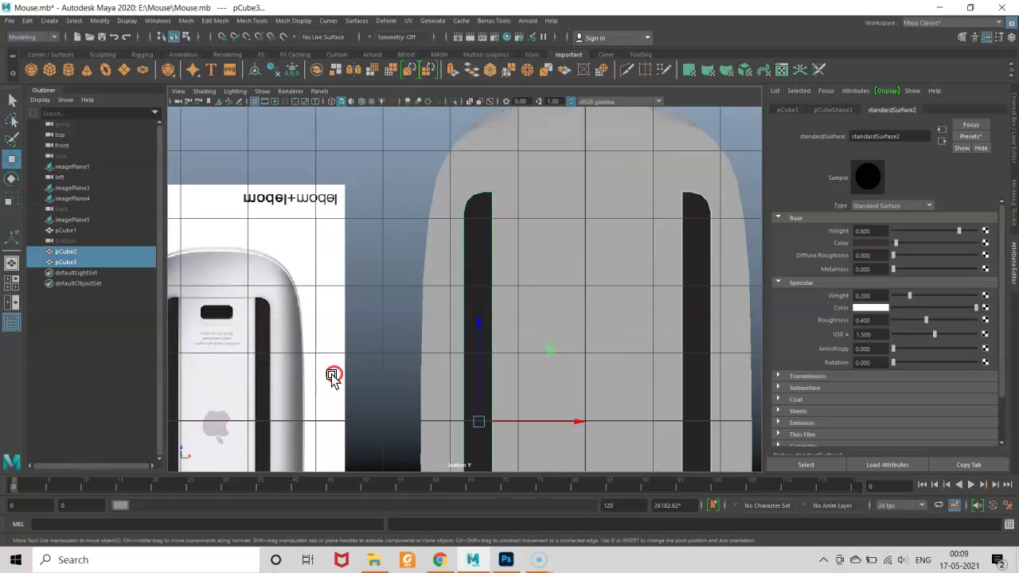
click(550, 292)
- Select a face on pCube1 near the top between the rails and extrude it
right_drag(550, 271, 561, 300)
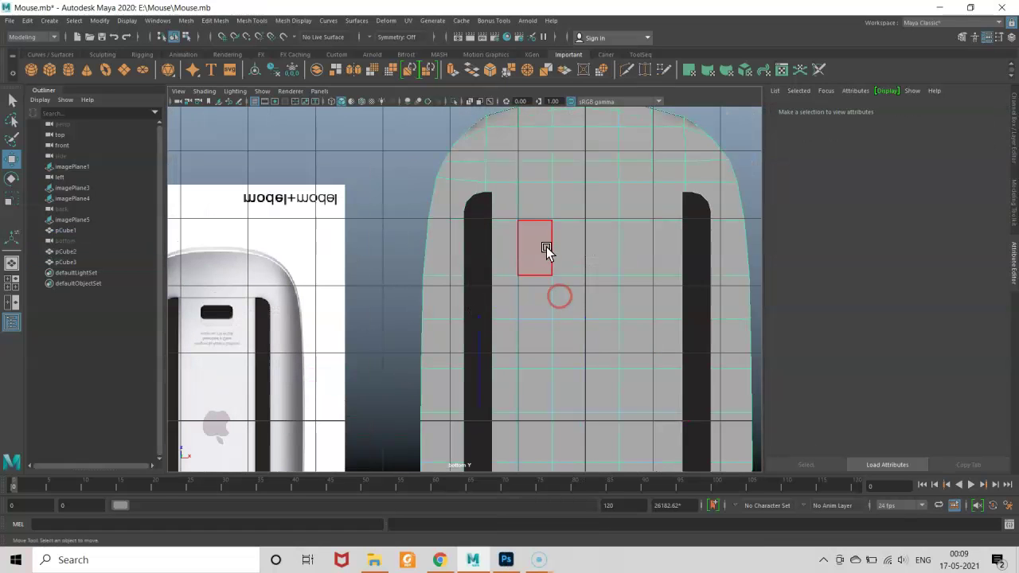
click(603, 211)
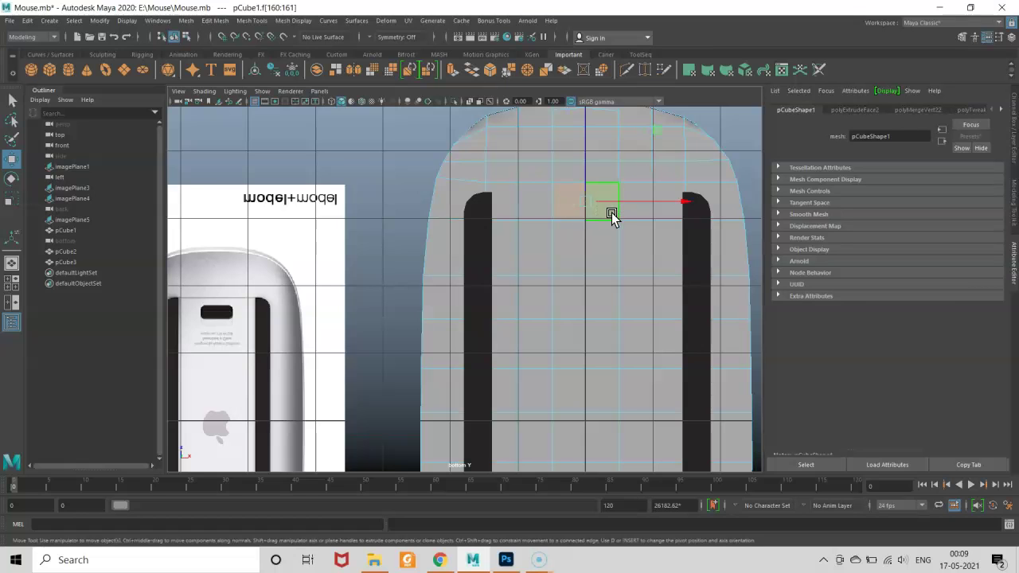
alt+middle_drag(618, 232, 672, 291)
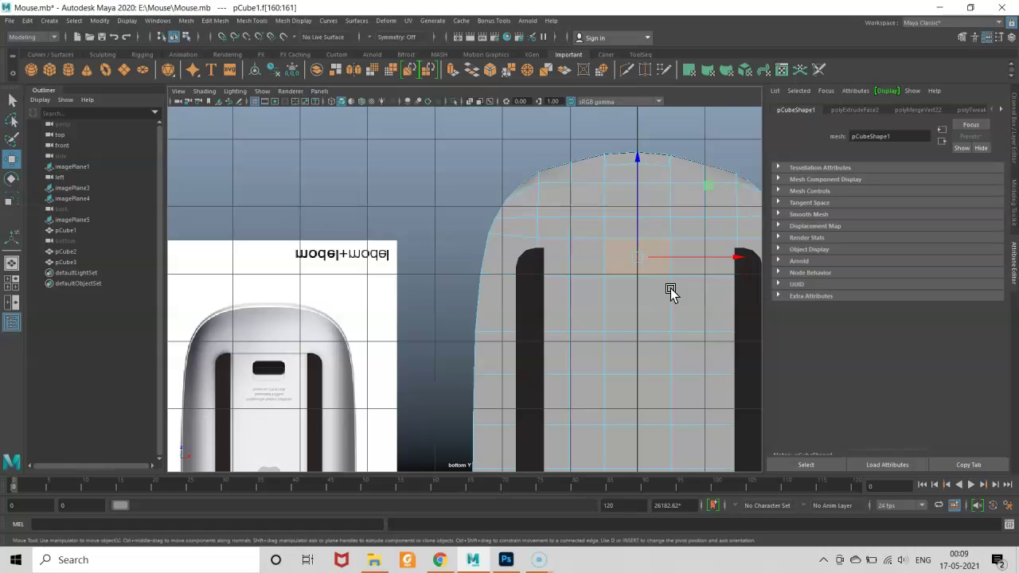
shift+right_drag(632, 272, 639, 299)
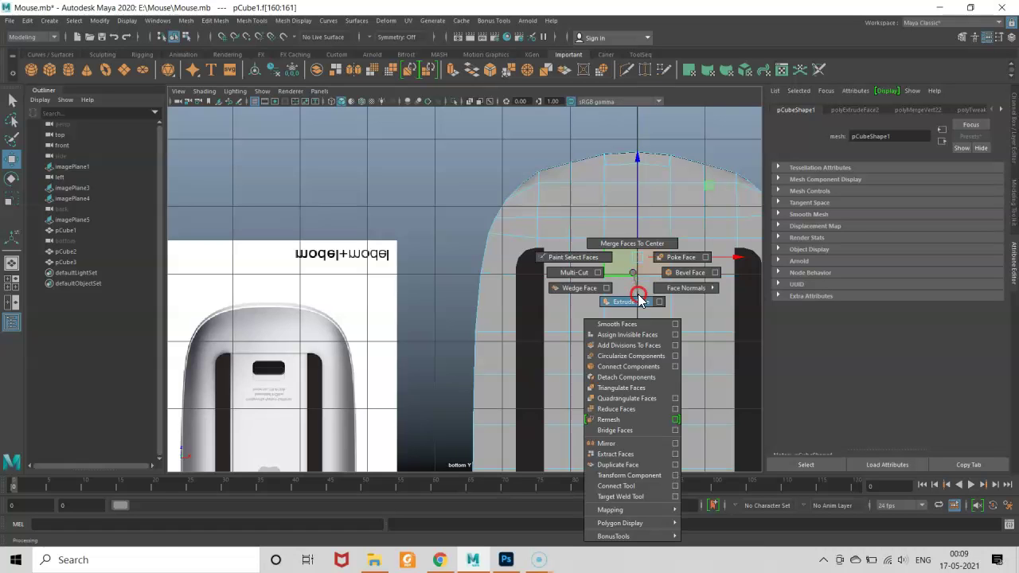
- Push the extrusion inward to about -0.032 thickness, then select an edge beside the recess
key(space)
mouse_move(630, 278)
alt+mouse_down()
mouse_move(634, 255)
mouse_move(476, 291)
mouse_move(484, 275)
mouse_move(496, 292)
mouse_move(683, 344)
mouse_move(473, 273)
mouse_move(673, 374)
alt+mouse_up()
scroll(676, 382, up, 5)
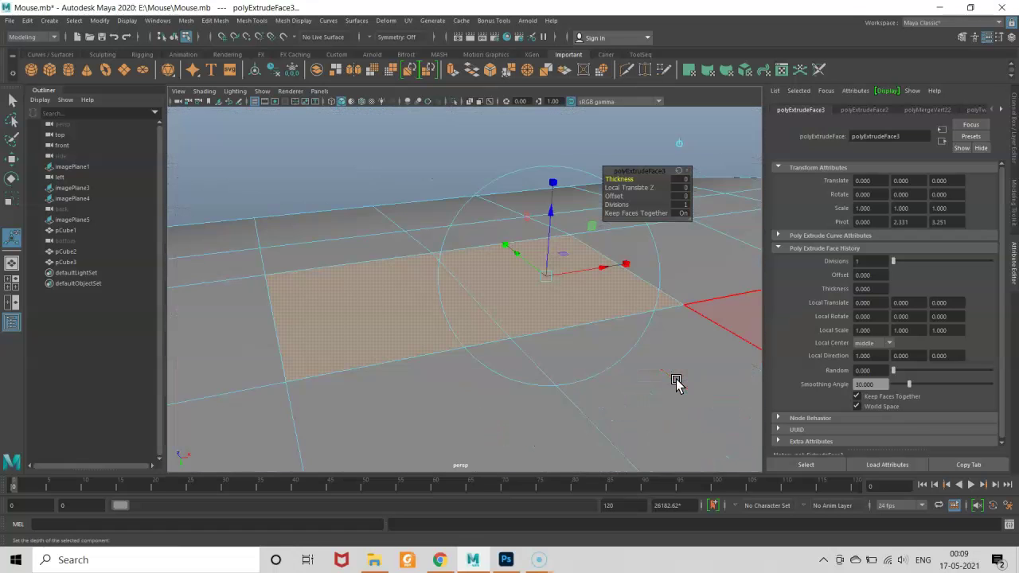
scroll(673, 380, down, 3)
scroll(645, 305, up, 1)
alt+drag(645, 305, 660, 223)
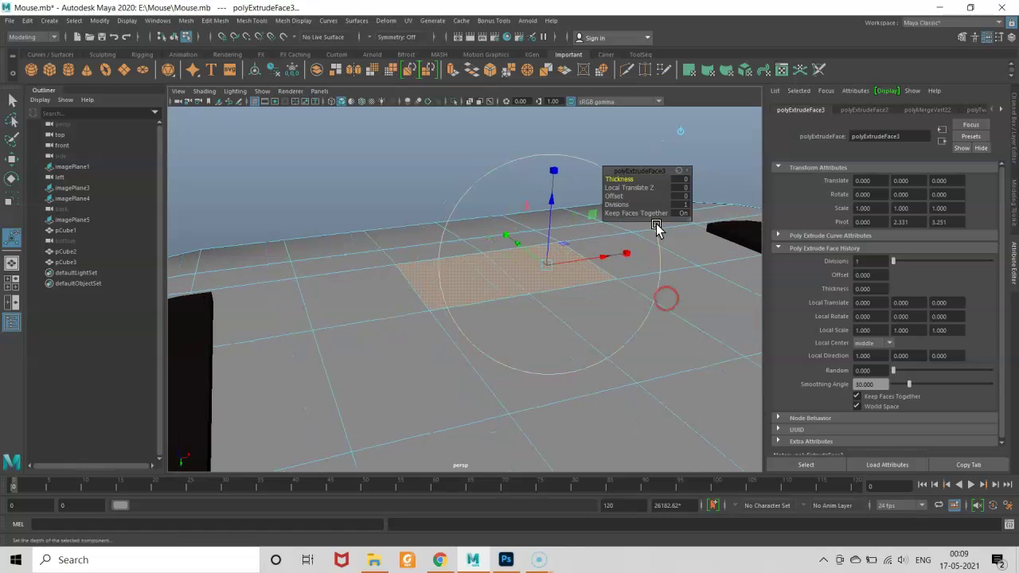
middle_drag(632, 178, 625, 180)
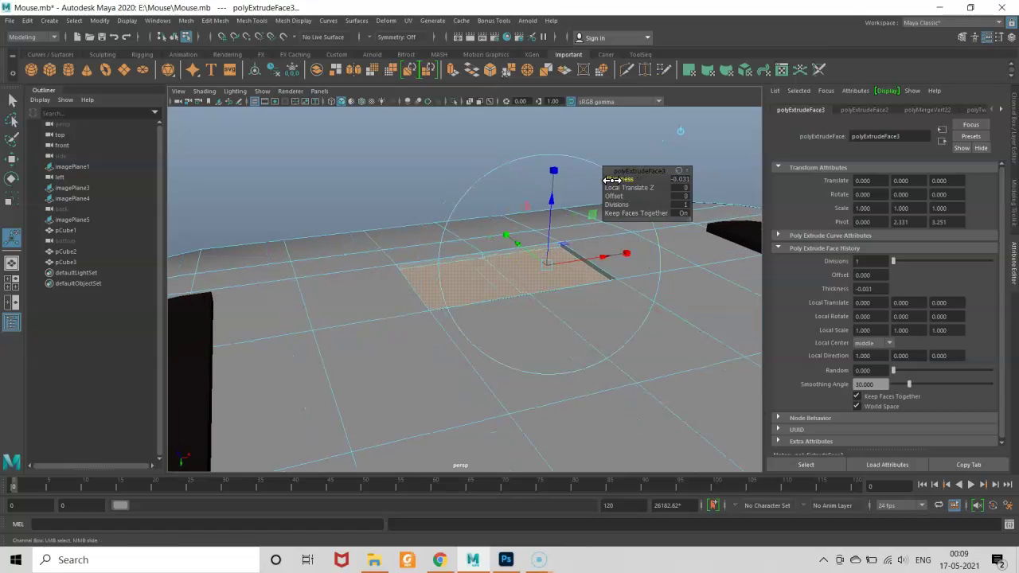
mouse_move(503, 321)
alt+mouse_down()
mouse_move(490, 336)
mouse_move(452, 321)
alt+mouse_up()
alt+drag(446, 325, 456, 330)
key(w)
mouse_move(479, 298)
shift+right_down()
mouse_move(484, 259)
mouse_move(518, 271)
mouse_move(551, 328)
shift+right_up()
click(505, 255)
- Insert an edge loop beside the recess and select the two adjacent faces
click(507, 259)
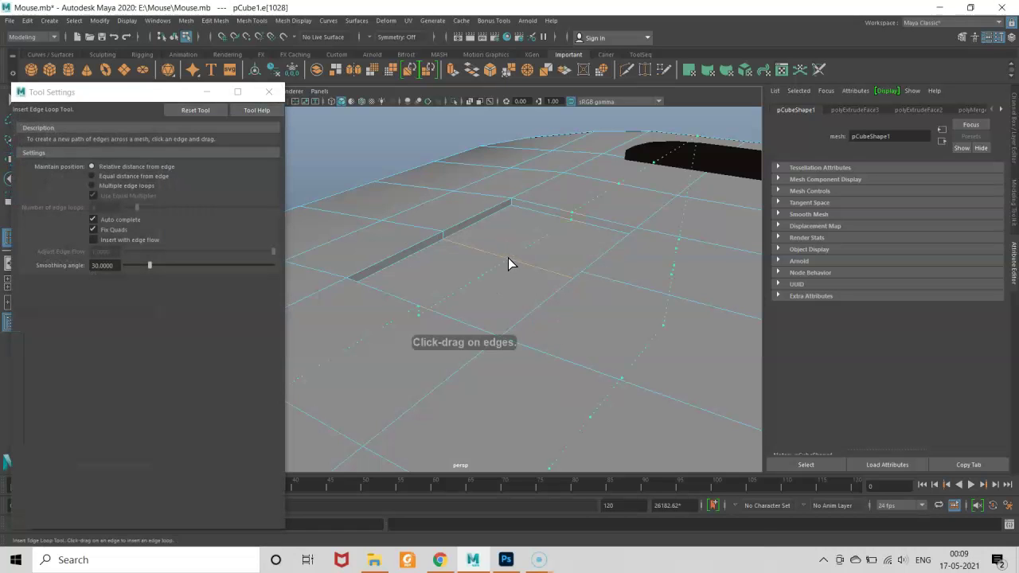
key(w)
right_drag(508, 258, 507, 286)
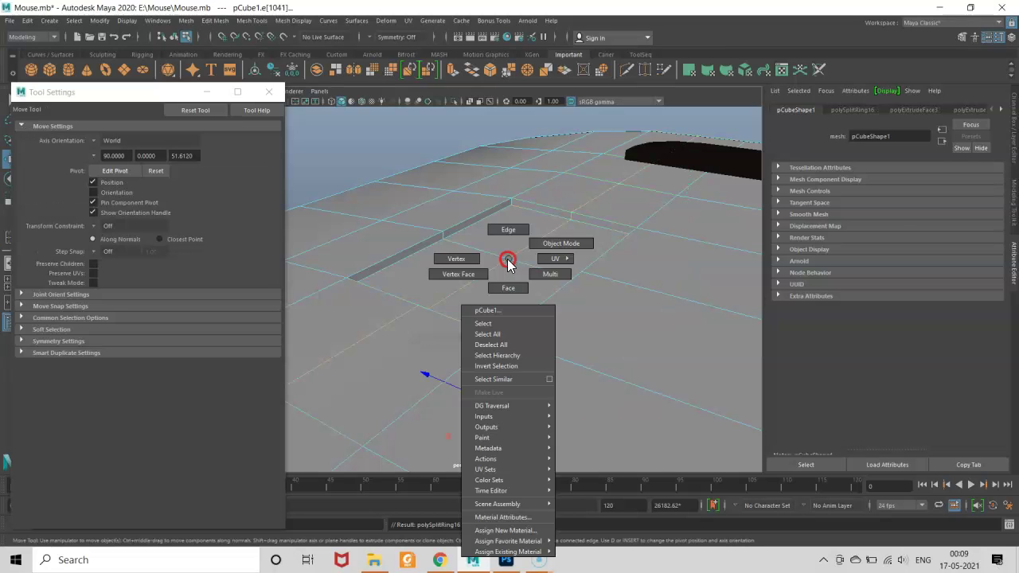
click(481, 254)
shift+click(511, 225)
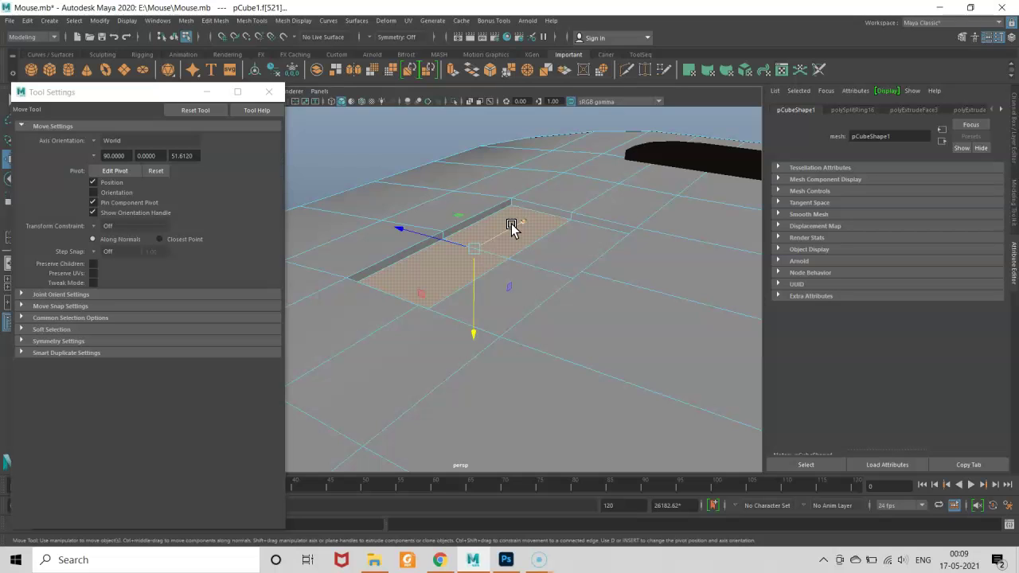
- Extrude the two faces with offset 0.018 and thickness 0.031 into a raised panel
shift+right_click(511, 224)
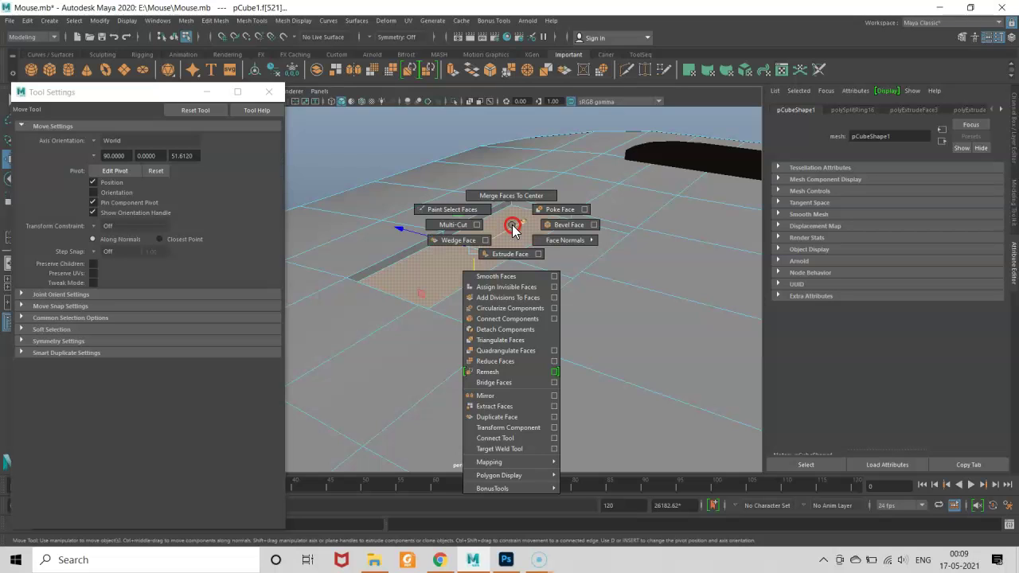
click(510, 253)
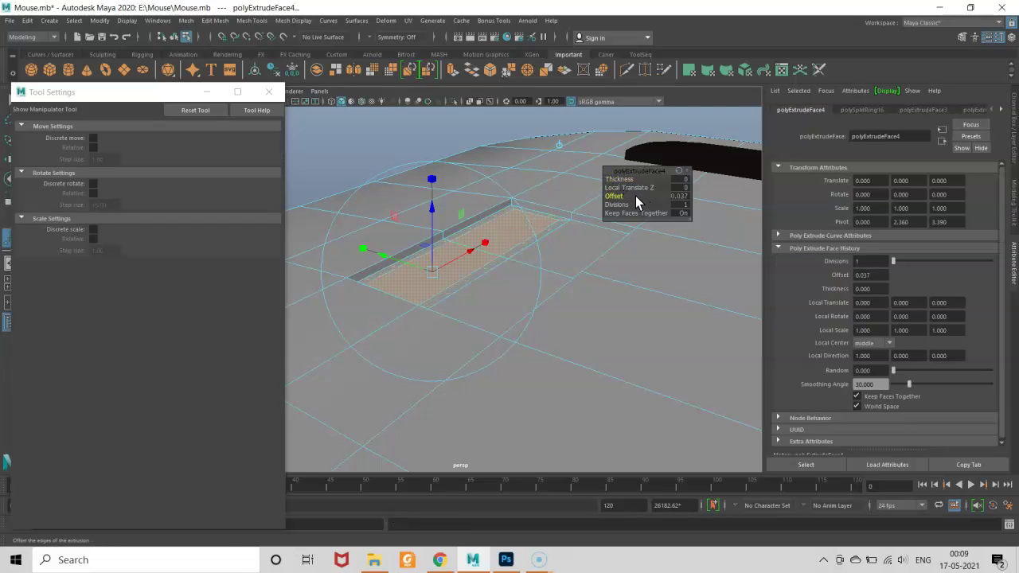
click(615, 197)
mouse_move(615, 203)
mouse_down()
mouse_move(604, 196)
mouse_move(657, 178)
mouse_up()
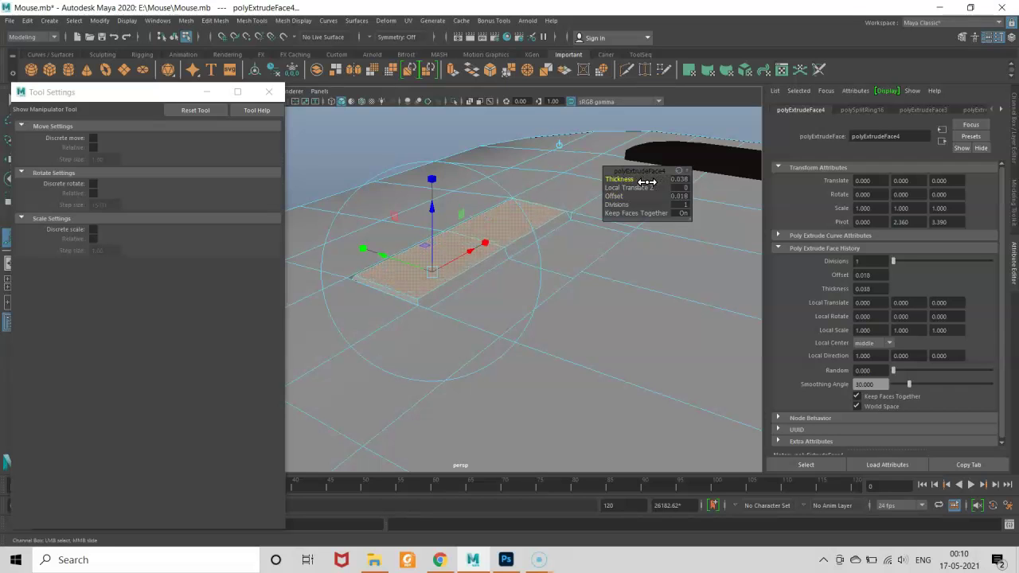
mouse_move(632, 206)
alt+mouse_down()
mouse_move(528, 266)
mouse_move(546, 268)
mouse_move(550, 282)
mouse_move(573, 255)
mouse_move(454, 273)
mouse_move(487, 275)
alt+mouse_up()
key(w)
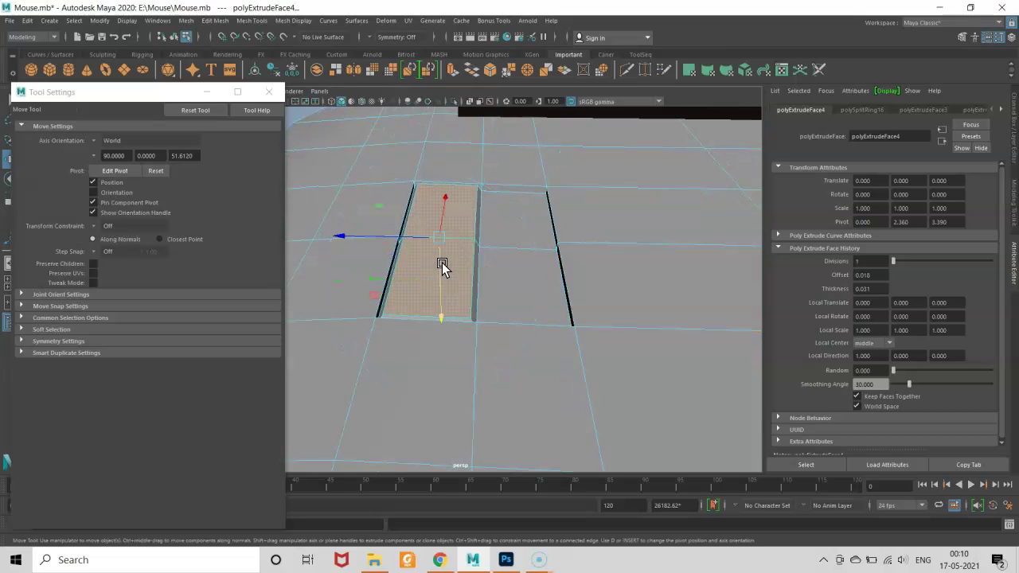
right_drag(454, 263, 475, 548)
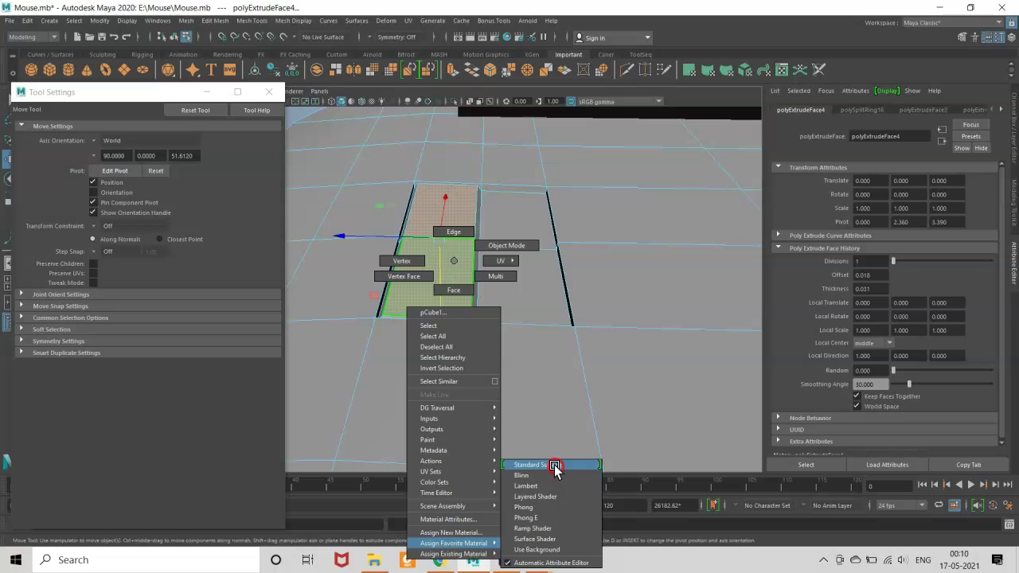
- Assign a new Standard Surface material with a near-black base colour to the selected faces
right_drag(475, 548, 554, 465)
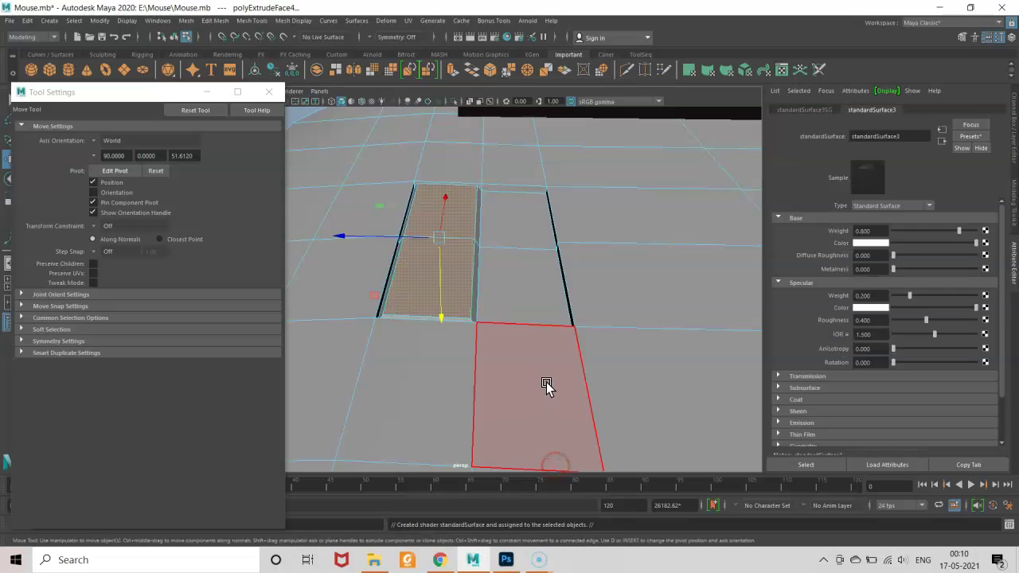
click(860, 243)
drag(915, 251, 908, 237)
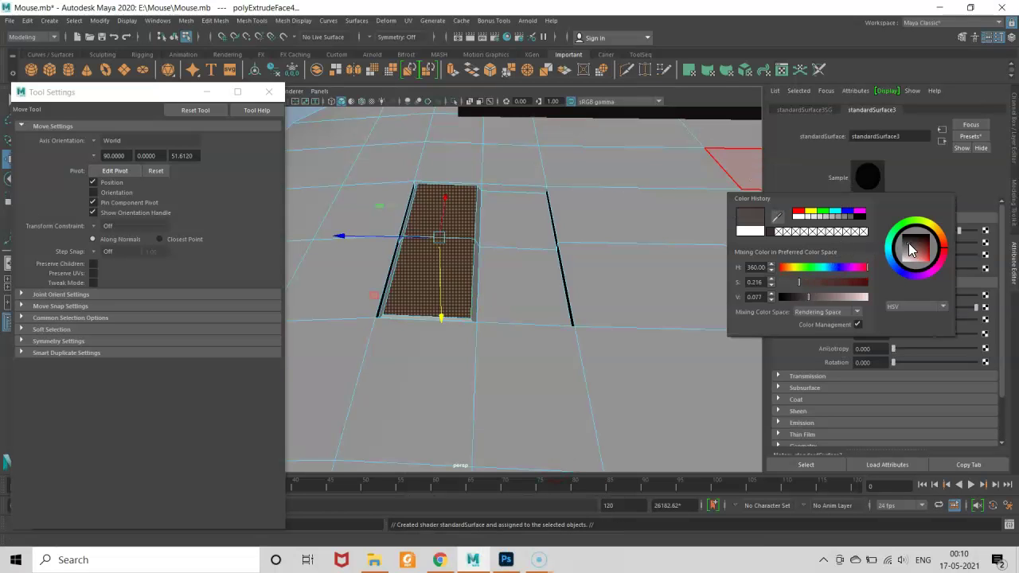
- Return to Object Mode, clear the selection and orbit around the model
right_click(465, 179)
click(466, 184)
scroll(455, 182, up, 2)
click(332, 125)
mouse_move(355, 182)
alt+mouse_down()
mouse_move(511, 252)
mouse_move(553, 234)
mouse_move(396, 292)
mouse_move(505, 328)
mouse_move(560, 311)
alt+mouse_up()
scroll(459, 281, down, 3)
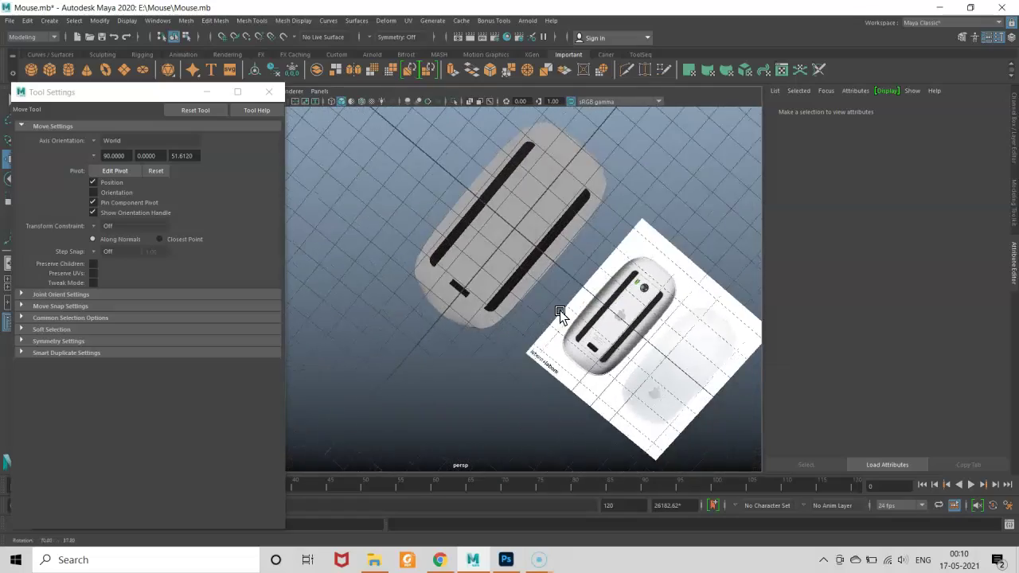
- Orbit and zoom to see the whole mouse against the reference image
scroll(605, 308, up, 3)
alt+drag(651, 306, 462, 291)
scroll(532, 252, up, 3)
scroll(532, 252, down, 3)
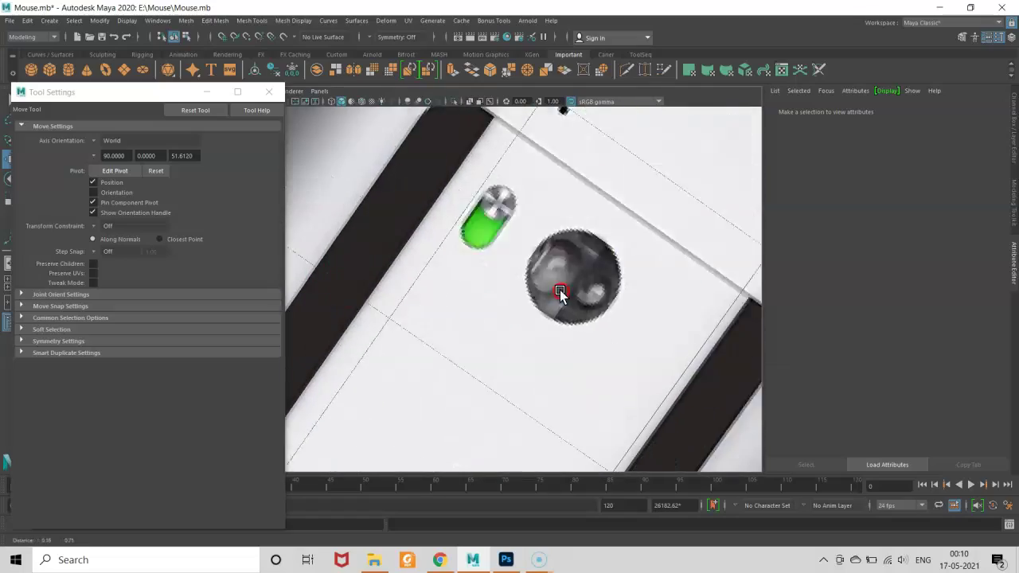
scroll(455, 330, up, 3)
scroll(553, 311, down, 2)
scroll(564, 310, up, 3)
scroll(564, 311, down, 3)
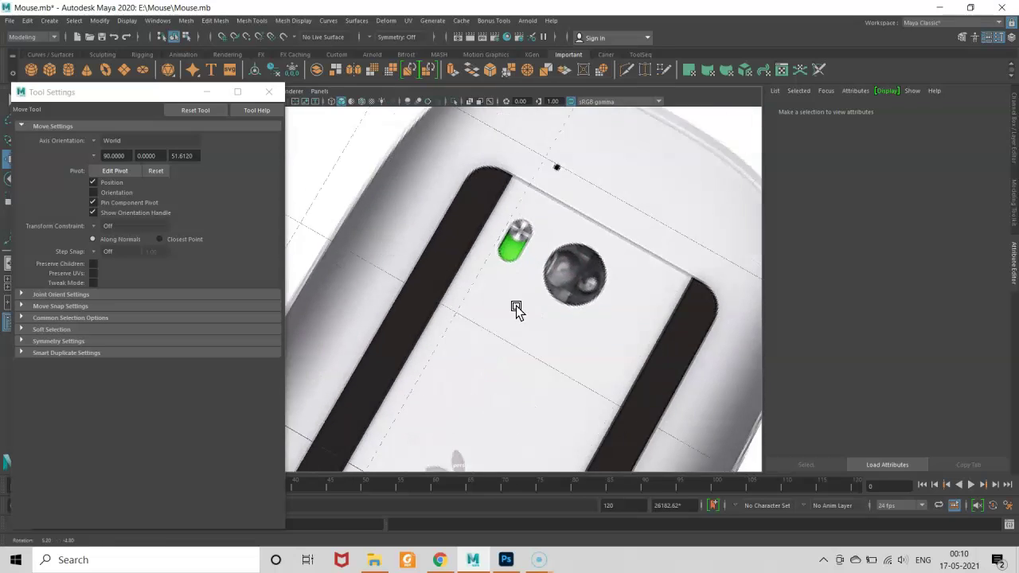
scroll(518, 310, down, 3)
mouse_move(486, 282)
alt+mouse_down()
mouse_move(423, 263)
mouse_move(449, 237)
alt+mouse_up()
scroll(514, 352, up, 3)
- Switch to the bottom orthographic view and select the pCube1 mouse mesh
key(space)
mouse_move(541, 287)
mouse_down()
mouse_move(510, 293)
mouse_move(582, 310)
mouse_up()
key(space)
scroll(599, 372, down, 3)
scroll(520, 370, up, 2)
alt+middle_drag(519, 371, 514, 311)
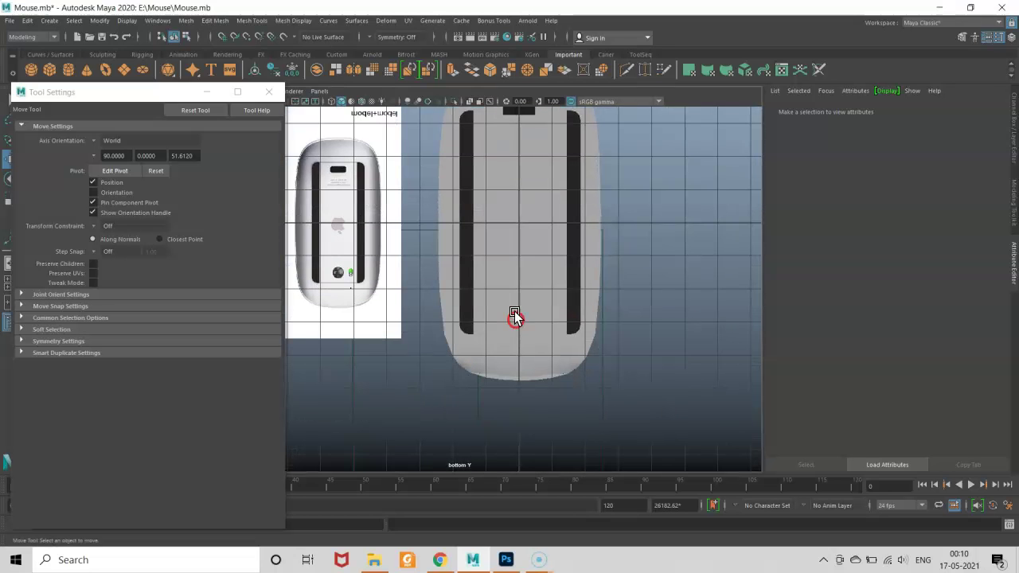
click(557, 313)
scroll(567, 313, up, 2)
- In Face mode, select the face near the lower end between the rails
right_drag(567, 314, 572, 301)
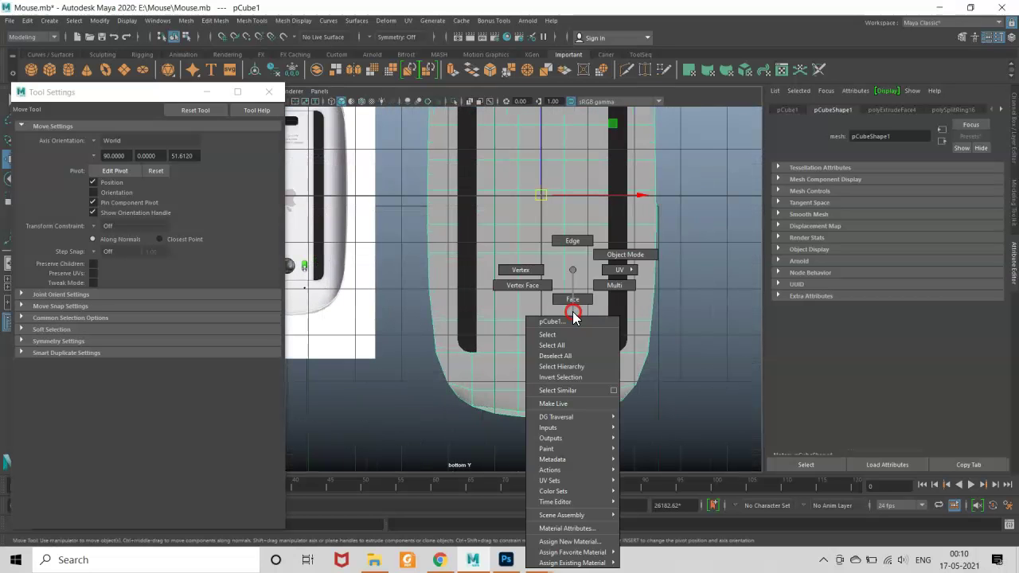
click(577, 301)
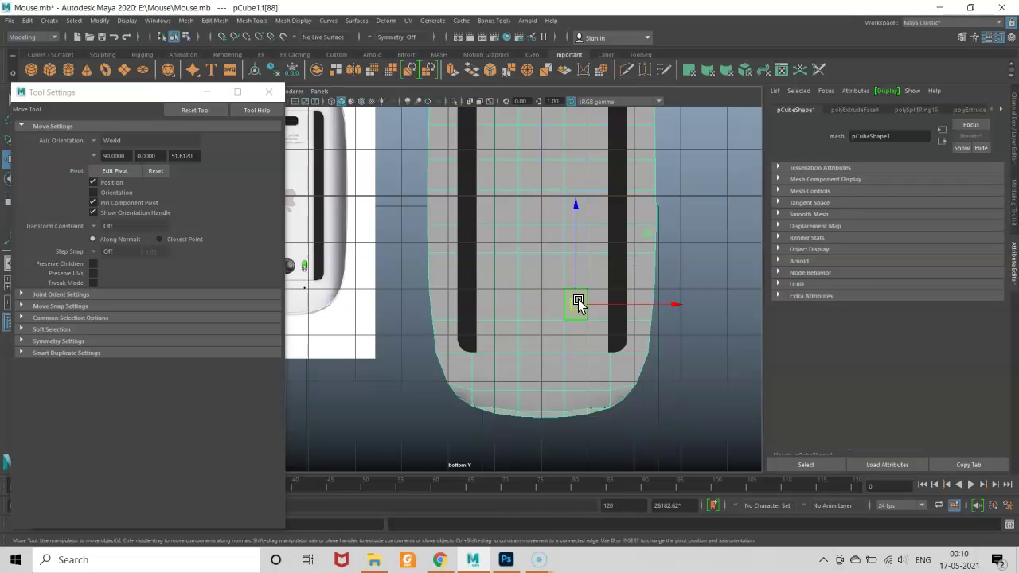
click(594, 297)
scroll(637, 312, up, 1)
scroll(648, 321, up, 1)
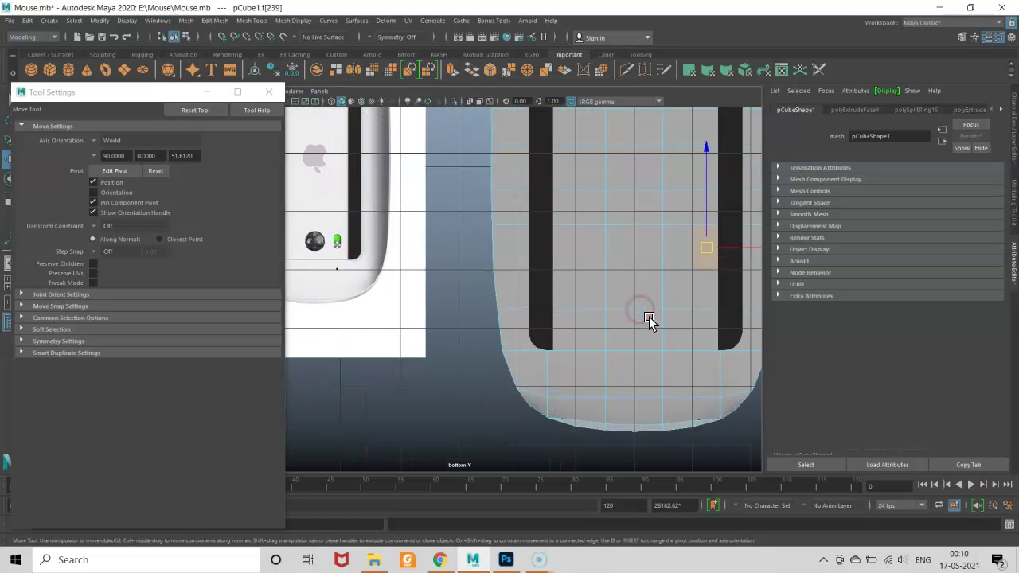
scroll(677, 341, up, 1)
scroll(696, 330, up, 1)
click(696, 312)
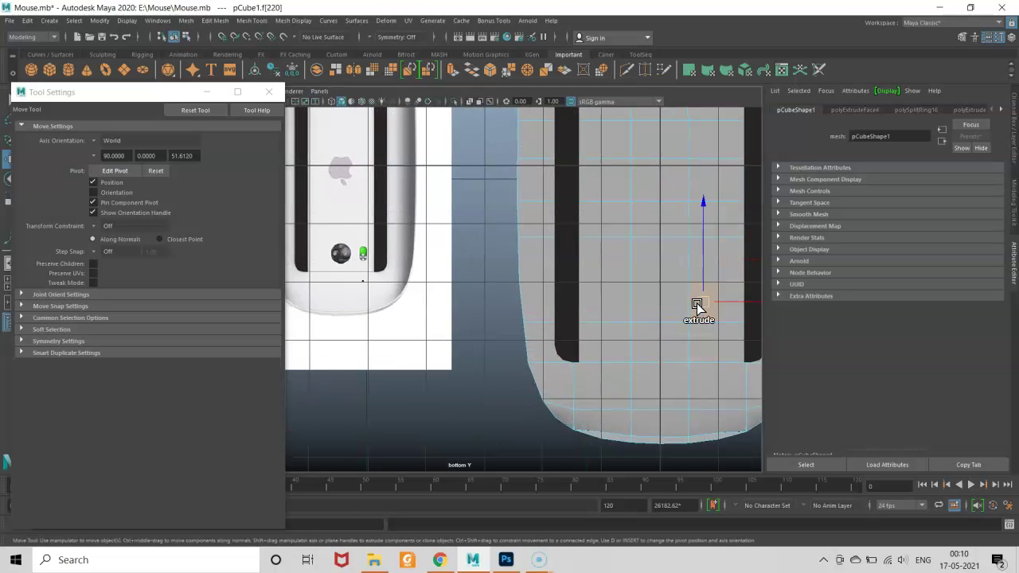
- Extrude the face and inset it with an offset of 0.154
shift+right_drag(699, 342, 696, 326)
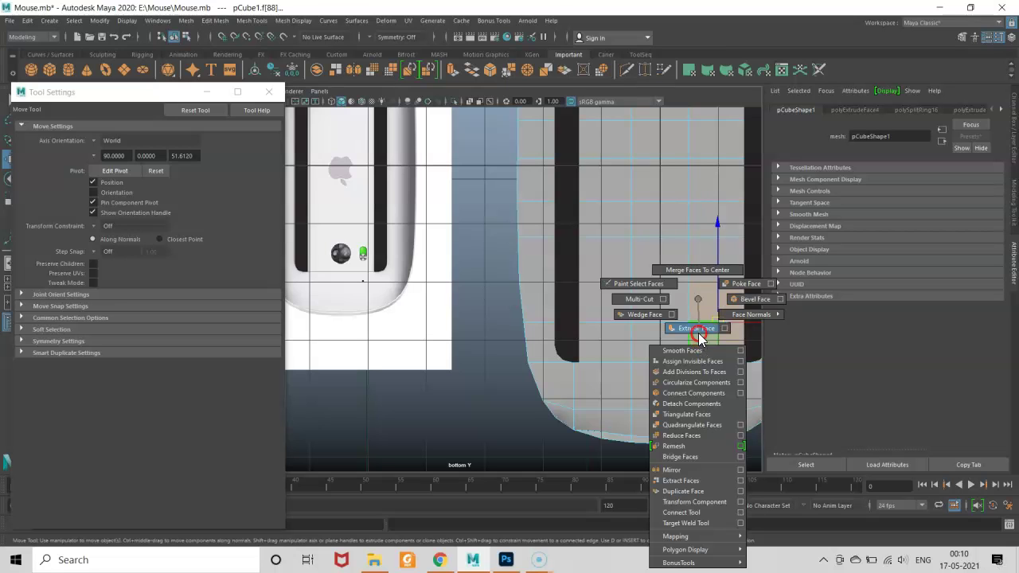
drag(620, 196, 629, 197)
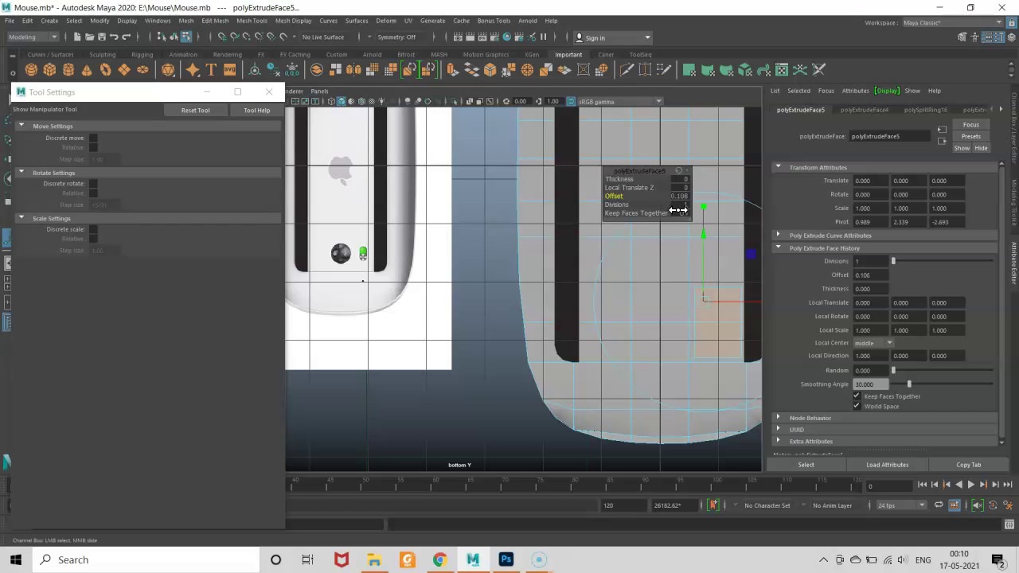
alt+middle_drag(673, 269, 613, 263)
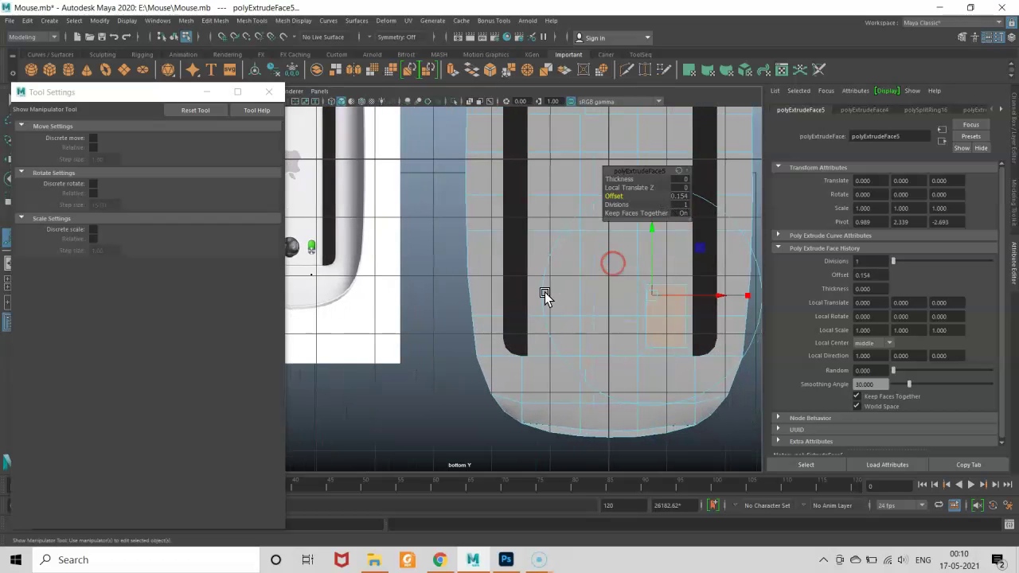
alt+middle_drag(545, 295, 519, 289)
alt+right_drag(518, 289, 592, 325)
alt+middle_drag(592, 325, 550, 316)
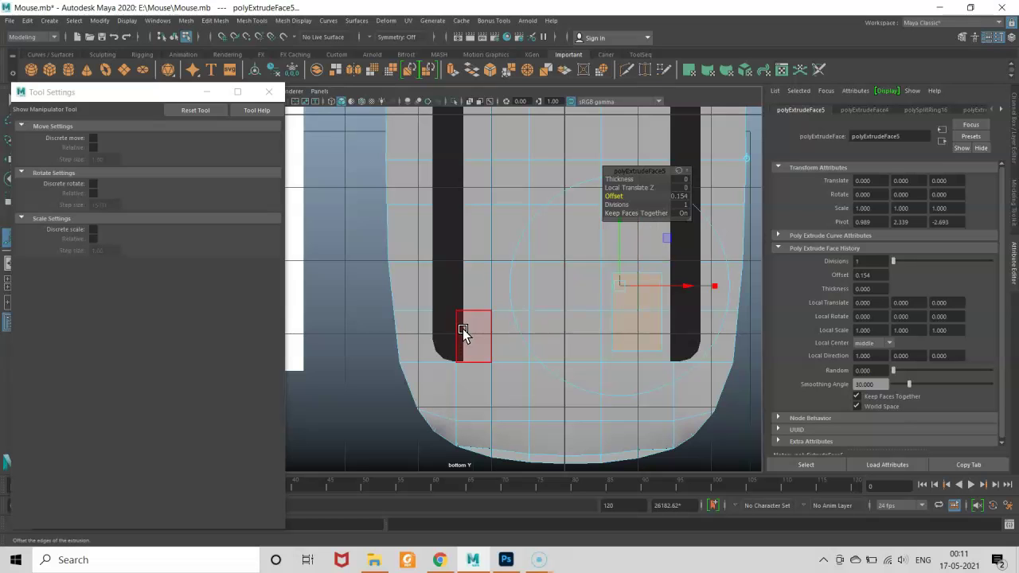
- Check the inset against the reference and undo the accidental thickness change
mouse_move(423, 324)
alt+middle_down()
mouse_move(516, 298)
mouse_move(348, 200)
alt+middle_up()
scroll(443, 353, down, 5)
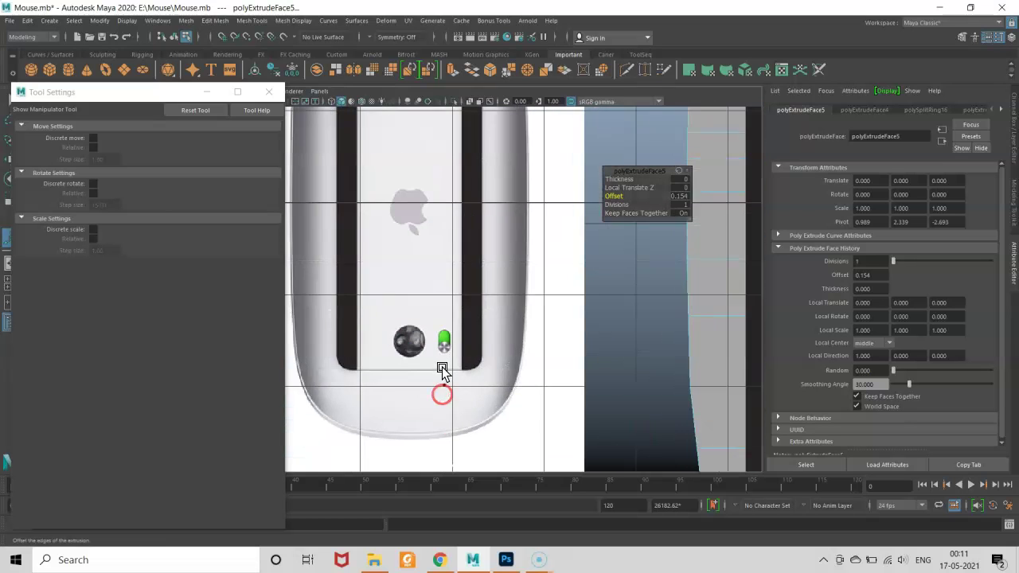
scroll(450, 408, up, 5)
alt+middle_drag(451, 407, 457, 334)
scroll(507, 360, down, 5)
scroll(503, 348, up, 2)
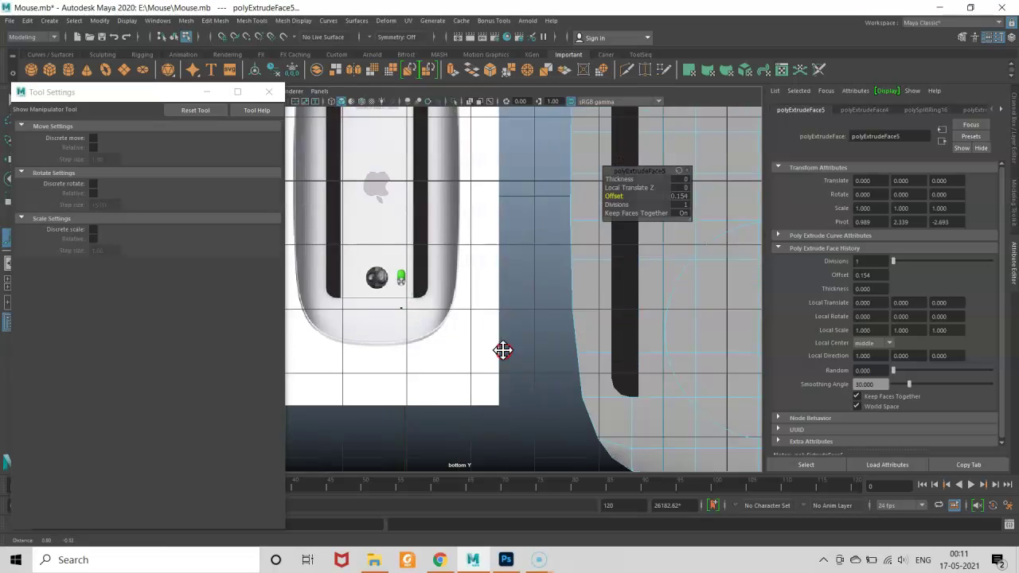
scroll(529, 353, up, 5)
alt+middle_drag(529, 353, 504, 332)
scroll(526, 311, up, 2)
mouse_move(526, 312)
alt+mouse_down()
mouse_move(538, 267)
mouse_move(472, 337)
mouse_move(473, 353)
mouse_move(498, 346)
alt+mouse_up()
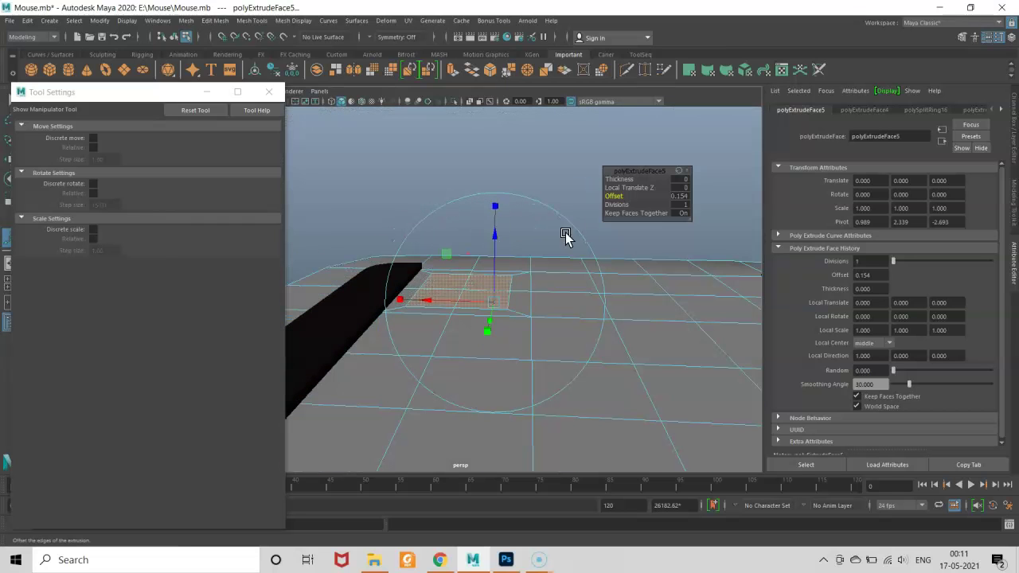
key(ctrl+z)
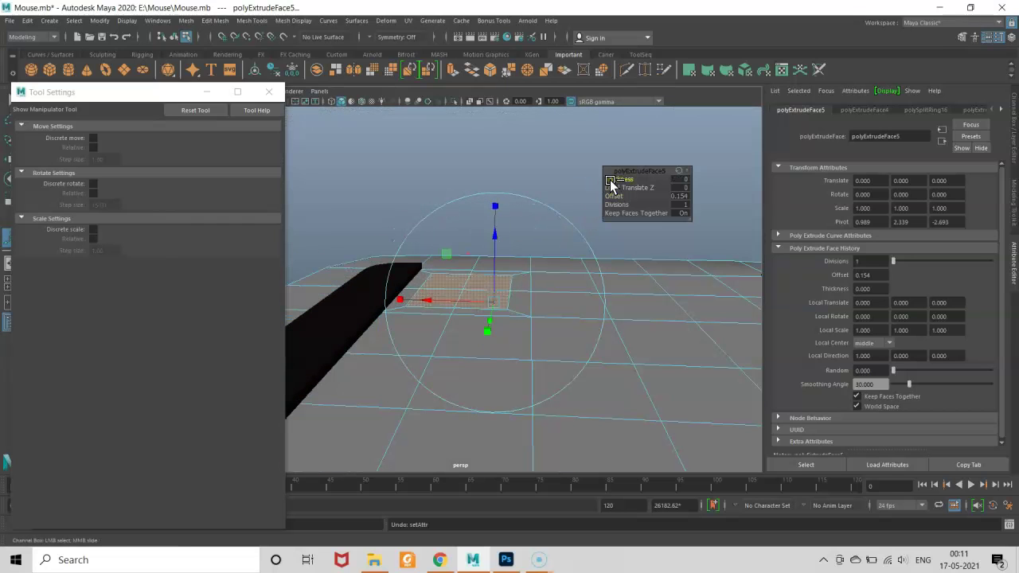
- Extrude the inset face again and sink it into the body with thickness -0.051
key(w)
shift+right_drag(468, 292, 604, 226)
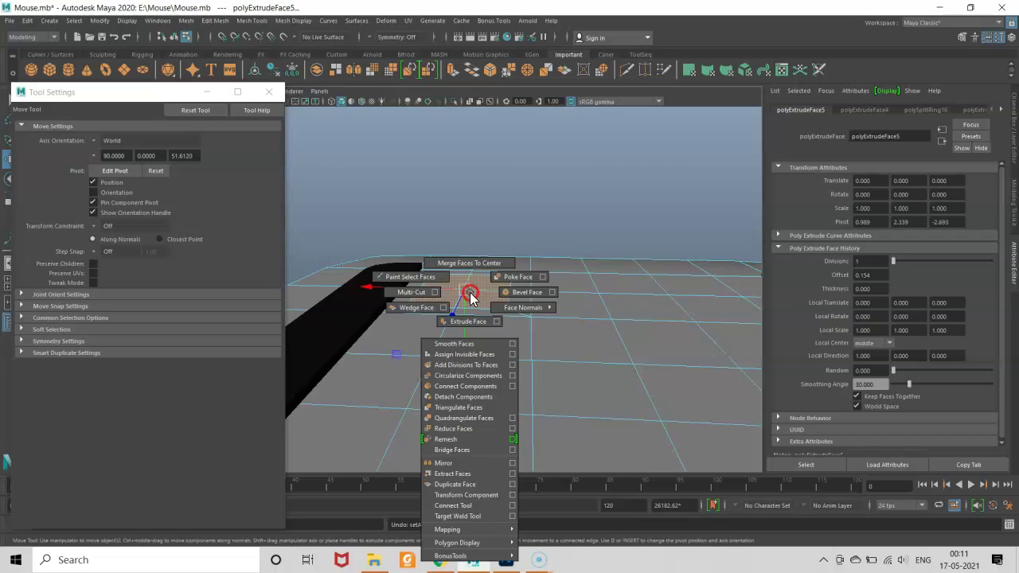
middle_drag(628, 181, 617, 179)
mouse_move(417, 378)
alt+mouse_down()
mouse_move(437, 359)
mouse_move(393, 357)
alt+mouse_up()
- Show the Outliner and extrude the recessed face once more with a 0.124 inset offset
click(268, 91)
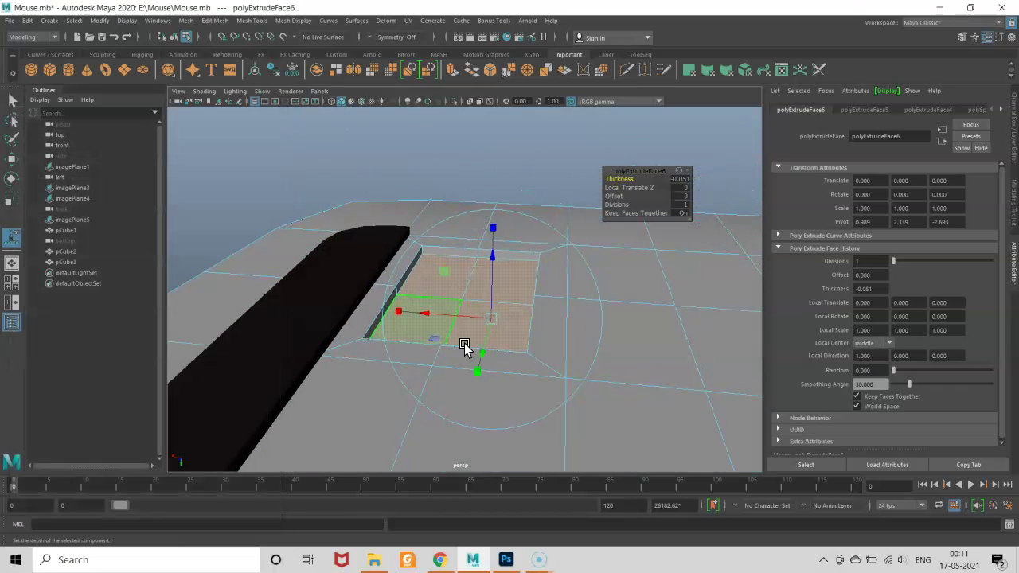
shift+right_drag(481, 309, 485, 325)
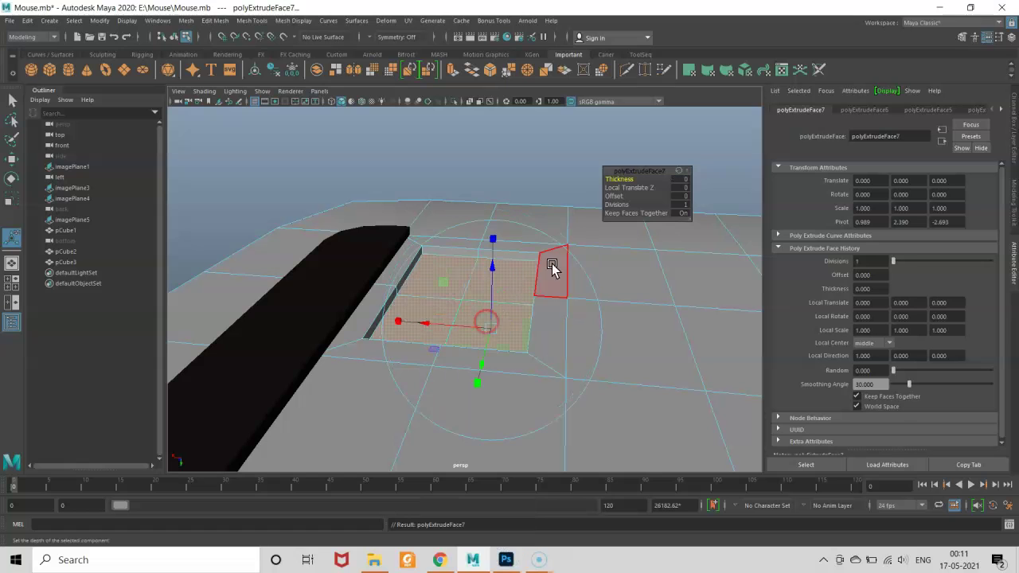
drag(614, 196, 682, 205)
mouse_move(605, 278)
alt+mouse_down()
mouse_move(435, 307)
mouse_move(502, 308)
alt+mouse_up()
shift+right_drag(492, 319, 497, 381)
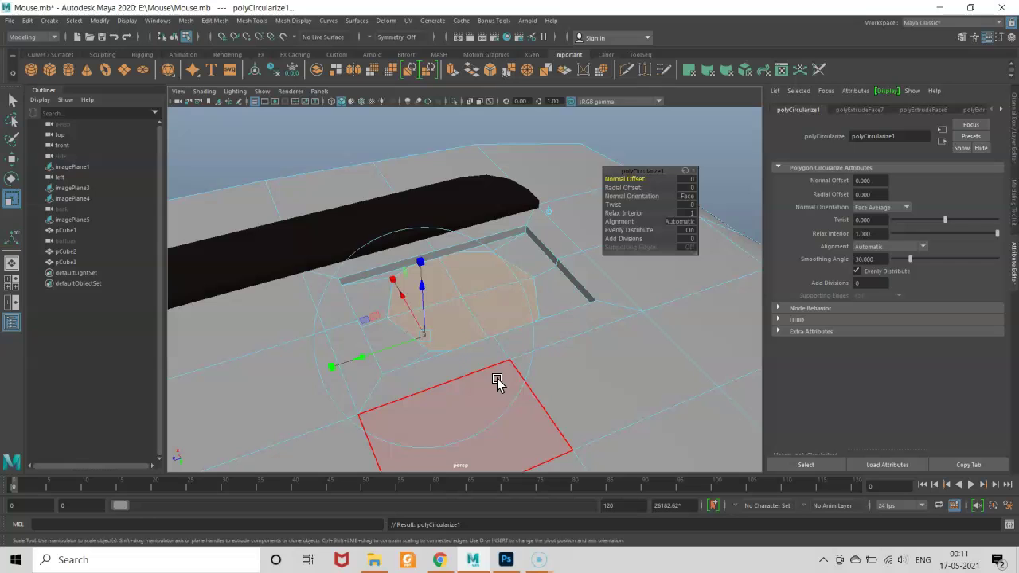
- Scale the round face to 0.777 across and 1.364 lengthwise
key(r)
drag(468, 298, 443, 288)
mouse_move(390, 319)
mouse_down()
mouse_move(338, 333)
mouse_move(496, 357)
mouse_up()
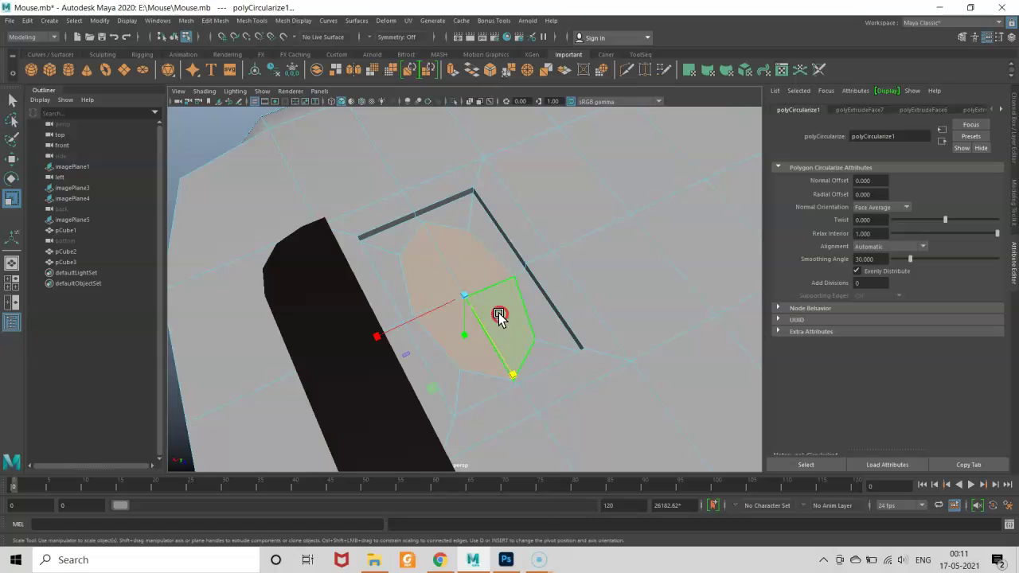
- Scale a single vertex slightly in depth, then stretch the face slightly lengthwise
right_drag(496, 314, 454, 285)
click(465, 297)
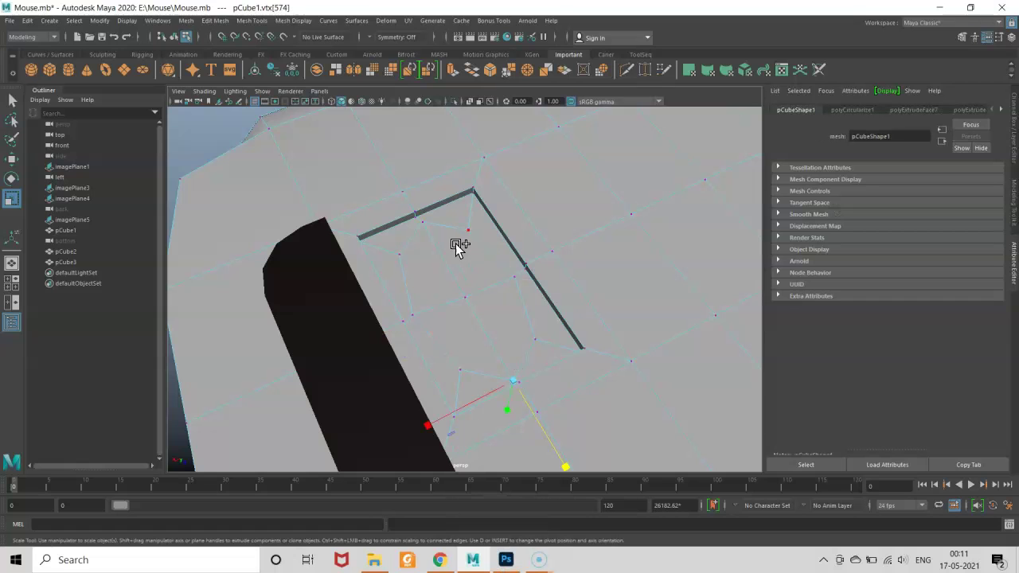
mouse_move(501, 371)
mouse_down()
mouse_move(509, 374)
mouse_move(437, 332)
mouse_move(505, 303)
mouse_up()
right_drag(495, 308, 508, 289)
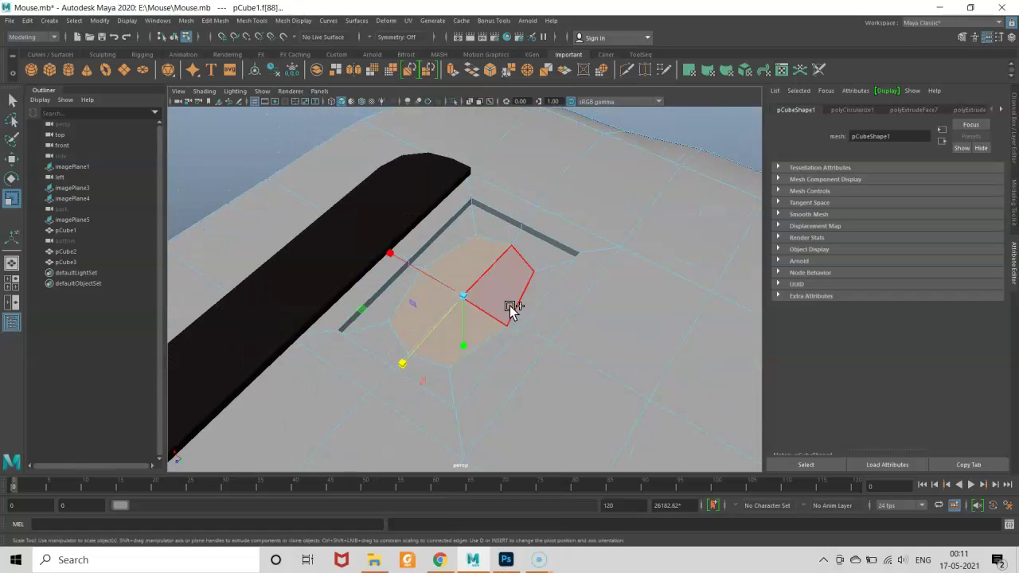
drag(413, 354, 406, 361)
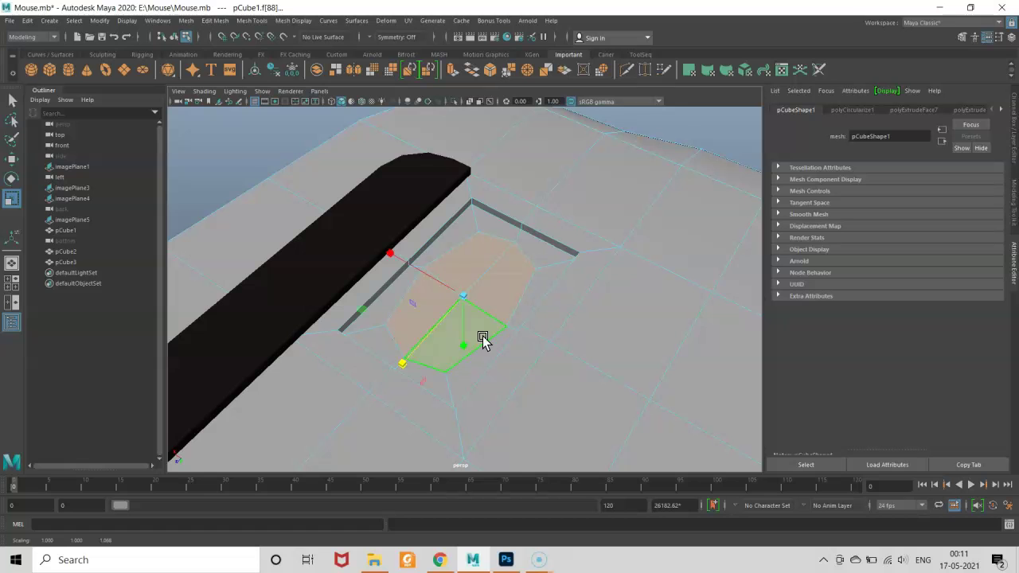
- Frame the face, inspect the whole underside and bring up the component mode menu
alt+drag(483, 339, 621, 343)
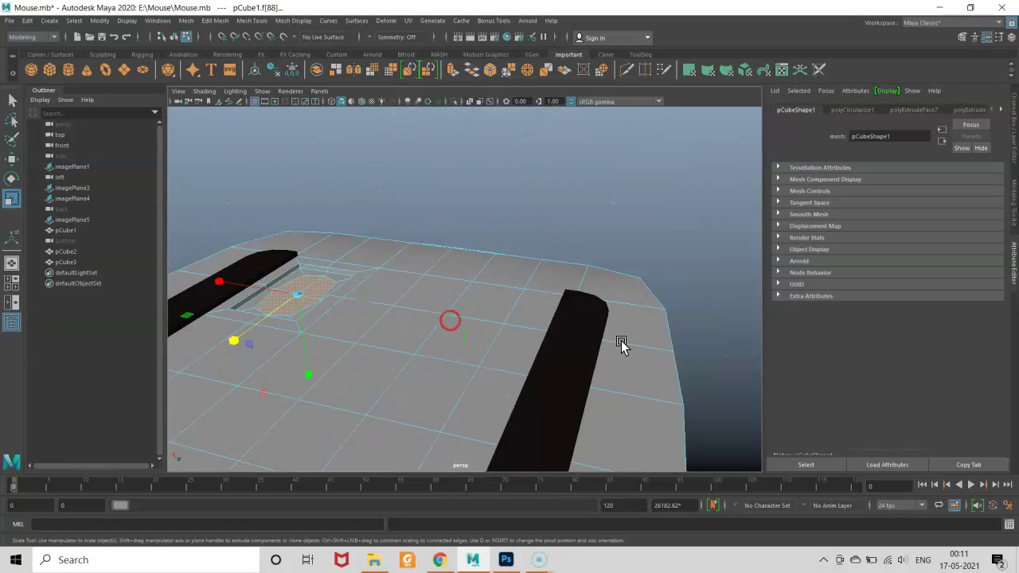
key(f)
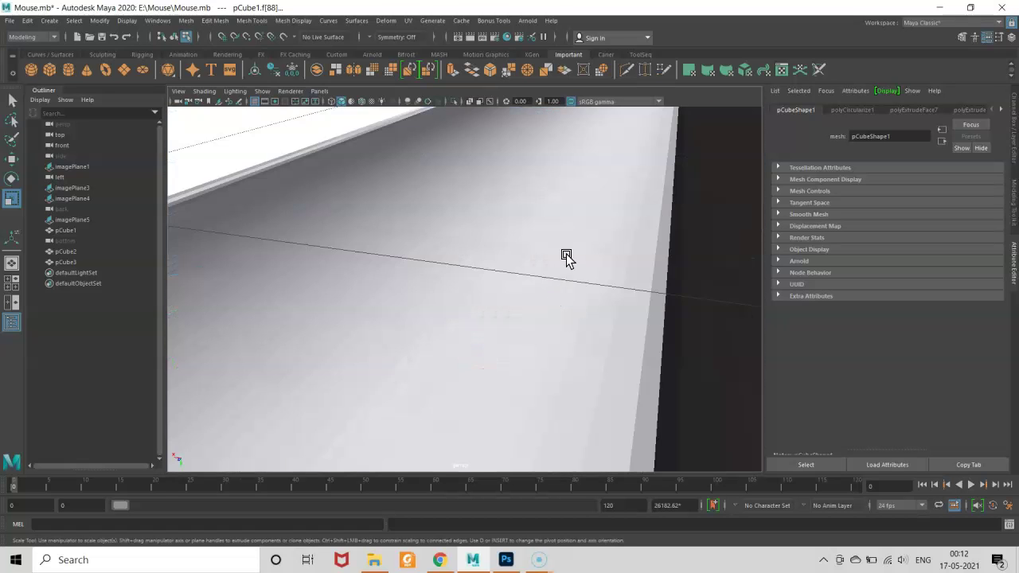
scroll(558, 266, down, 5)
mouse_move(544, 278)
alt+mouse_down()
mouse_move(497, 334)
mouse_move(546, 308)
mouse_move(346, 271)
mouse_move(342, 343)
mouse_move(353, 331)
mouse_move(454, 322)
alt+mouse_up()
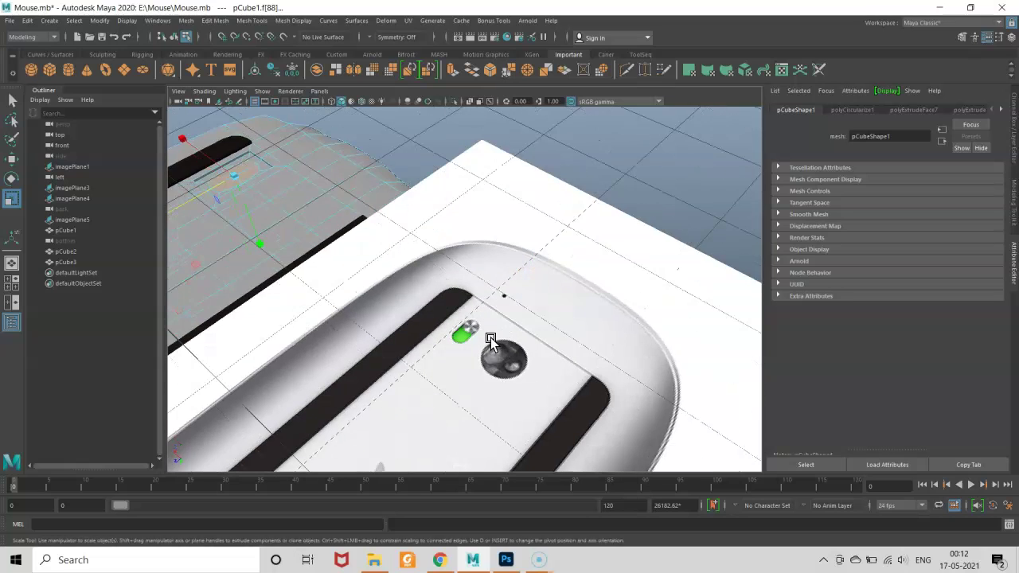
scroll(494, 336, down, 3)
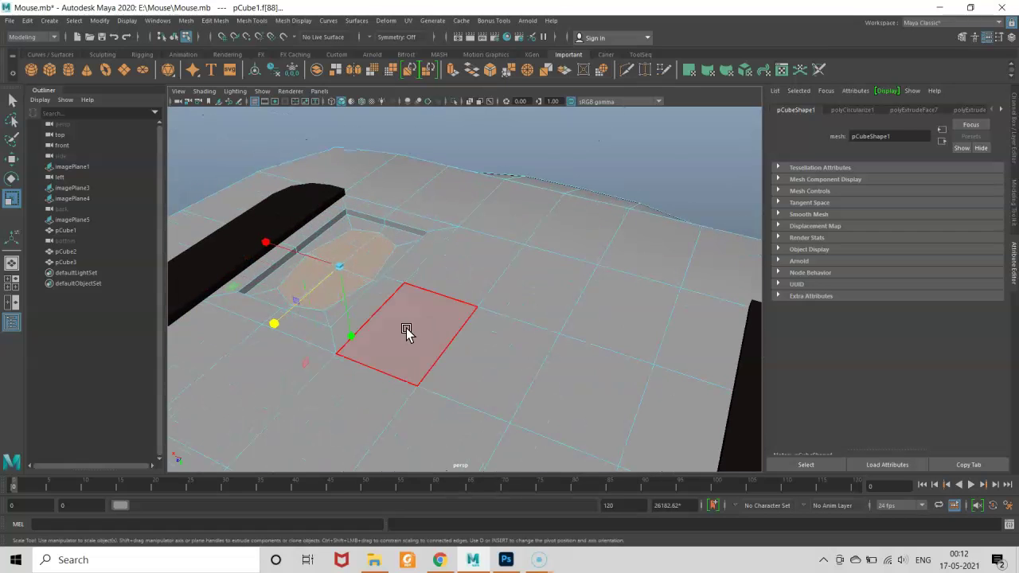
alt+drag(335, 314, 330, 314)
alt+drag(410, 288, 494, 262)
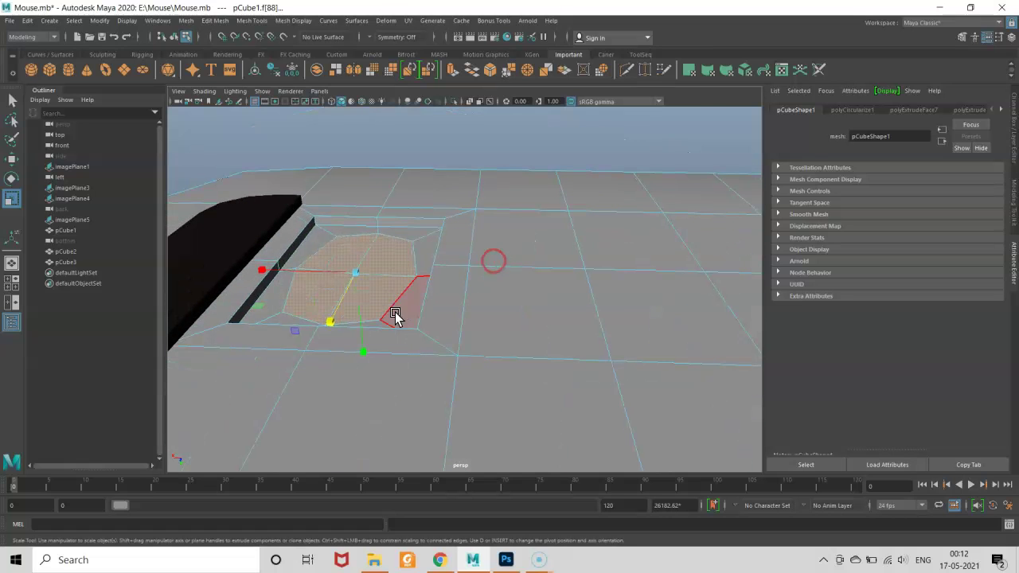
right_click(345, 233)
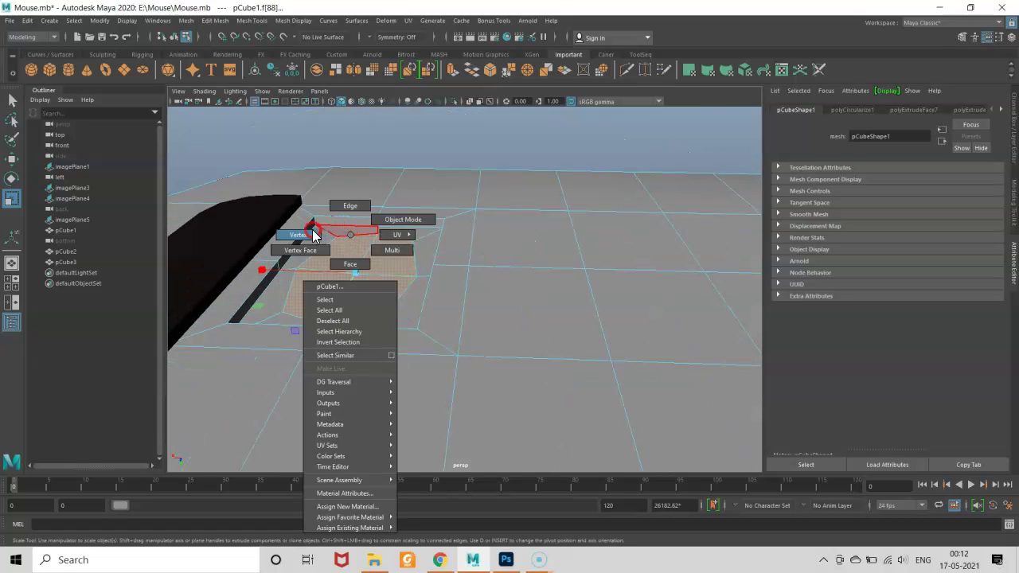
- In Vertex mode, Target Weld the stray vertex onto the inset panel's top edge
click(314, 233)
alt+drag(325, 232, 429, 223)
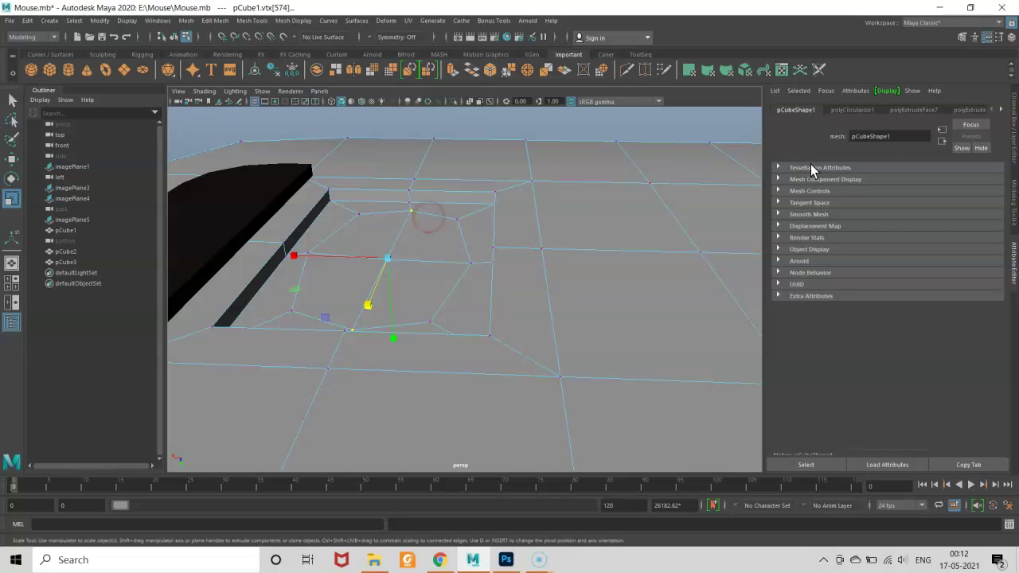
click(1015, 187)
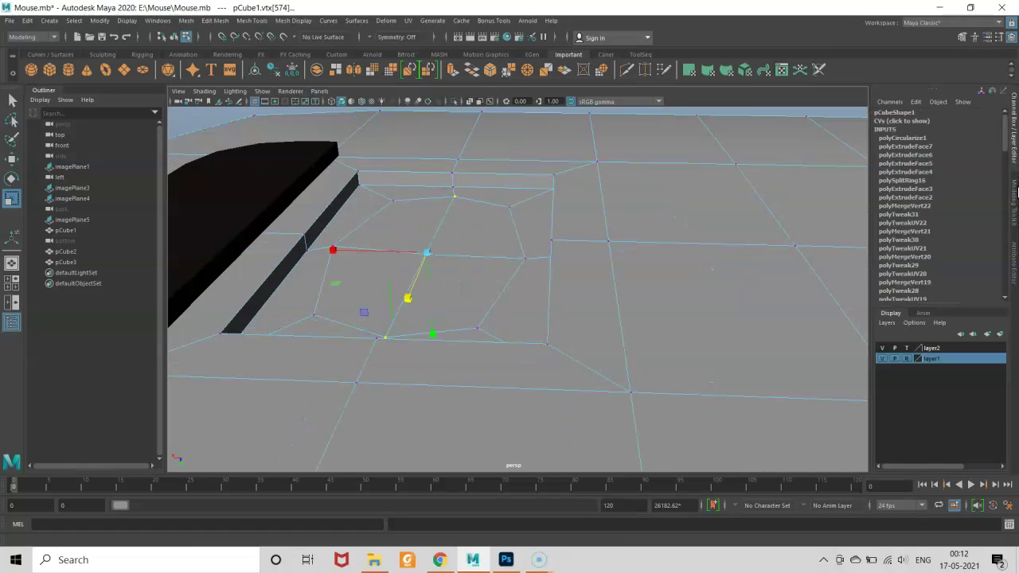
click(990, 403)
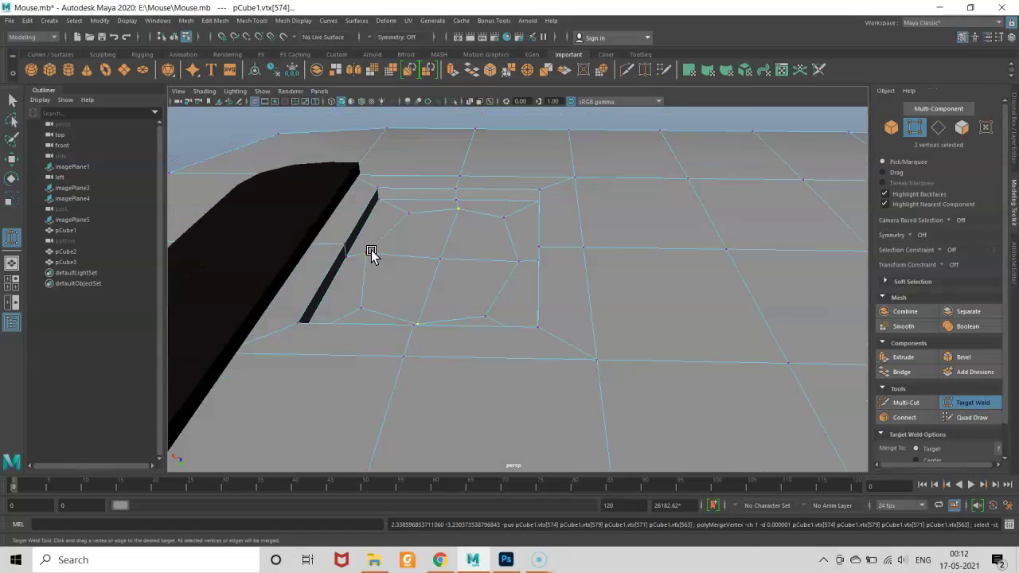
key(w)
click(375, 200)
click(946, 403)
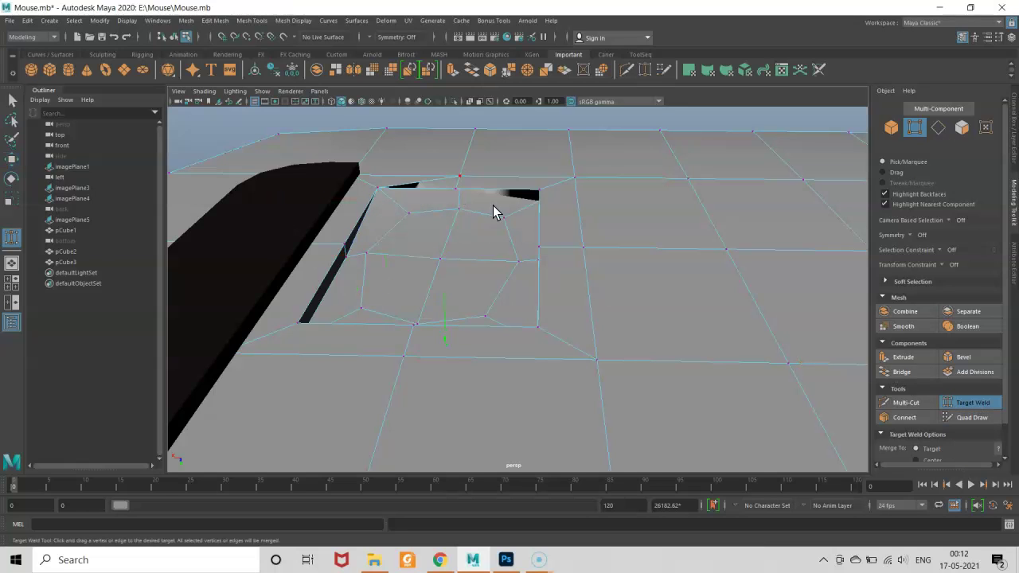
mouse_move(526, 209)
mouse_down()
mouse_move(475, 198)
mouse_move(500, 220)
mouse_move(433, 215)
mouse_move(467, 250)
mouse_move(414, 289)
mouse_move(457, 302)
mouse_move(469, 364)
mouse_move(505, 366)
mouse_move(479, 370)
mouse_move(559, 395)
mouse_move(637, 398)
mouse_move(714, 372)
mouse_move(776, 391)
mouse_move(786, 345)
mouse_move(629, 394)
mouse_move(382, 350)
mouse_move(291, 366)
mouse_move(389, 314)
mouse_move(366, 316)
mouse_move(387, 316)
mouse_move(384, 327)
mouse_move(364, 296)
mouse_move(385, 284)
mouse_up()
right_click(402, 269)
- Select the four centre faces of the recess and push them along Y
right_drag(399, 282, 401, 288)
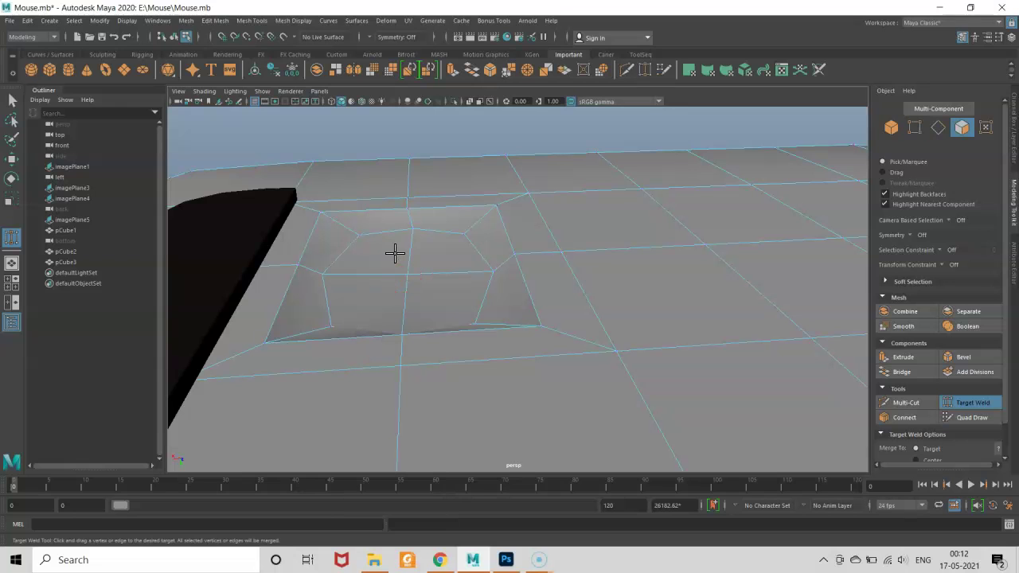
key(w)
click(406, 262)
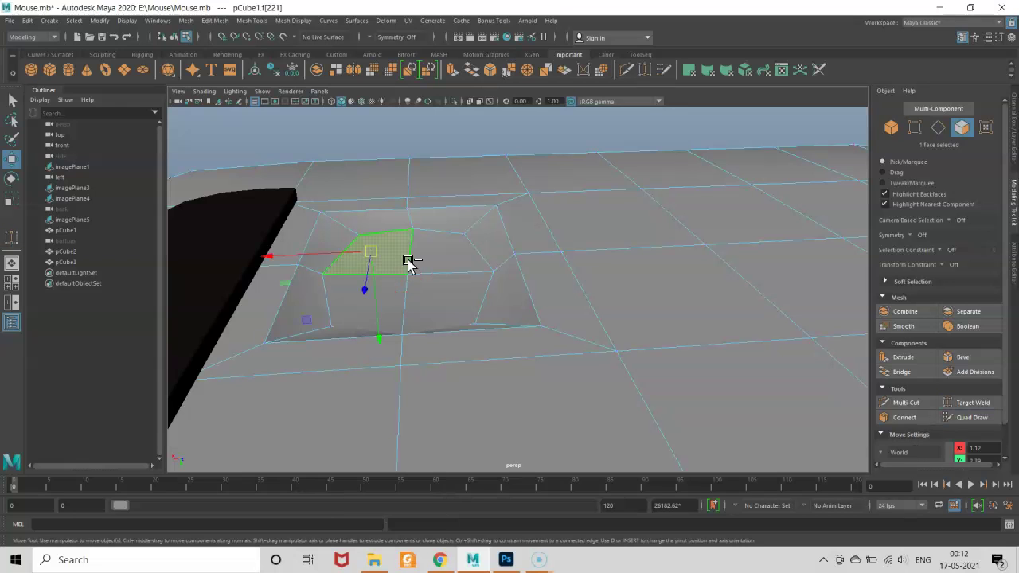
shift+click(464, 300)
shift+click(391, 311)
alt+drag(409, 312, 420, 360)
- Flatten the faces to one level by scaling in the front wireframe view, then return to perspective
key(space)
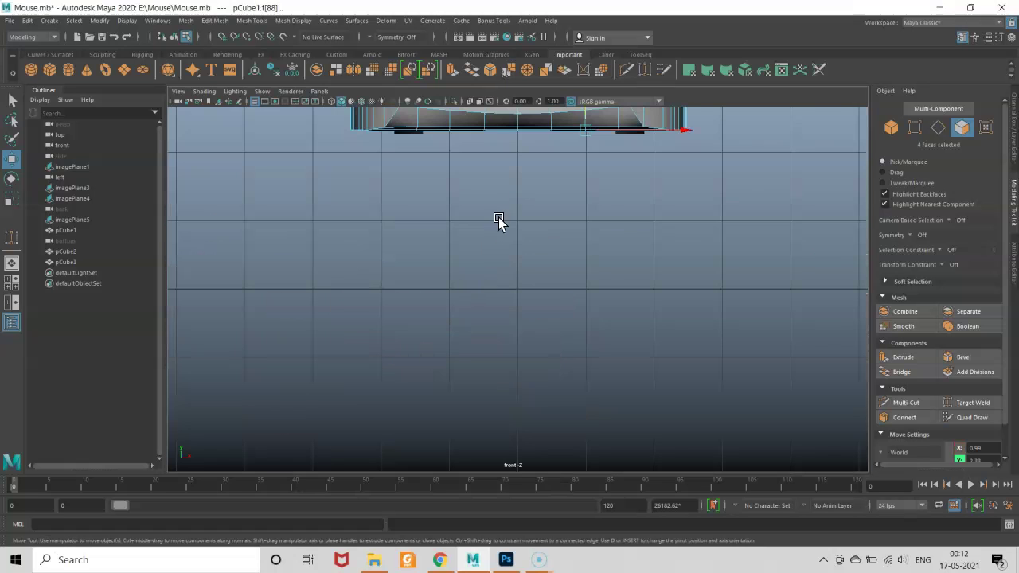
alt+middle_drag(498, 221, 455, 348)
scroll(558, 339, up, 3)
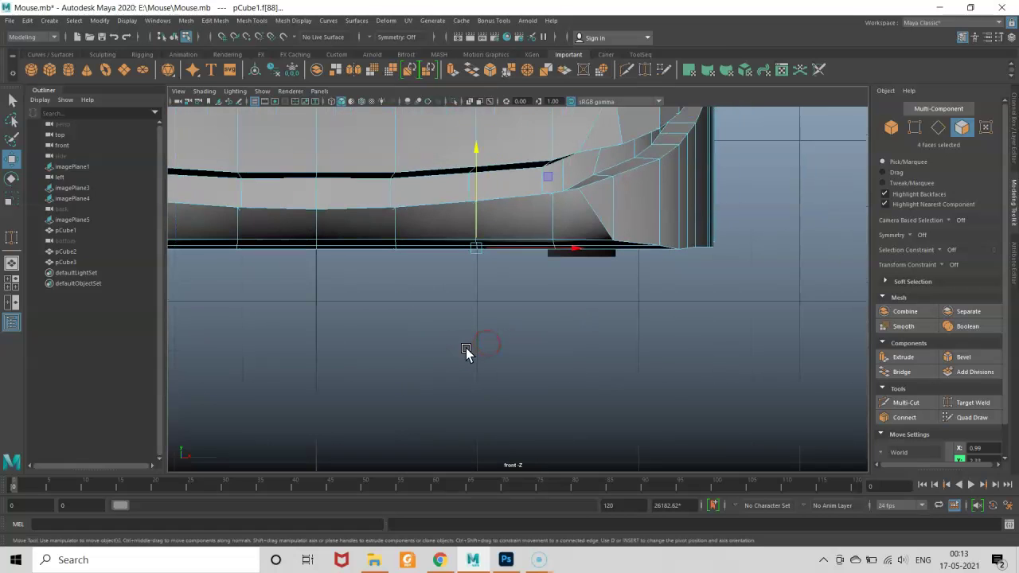
key(r)
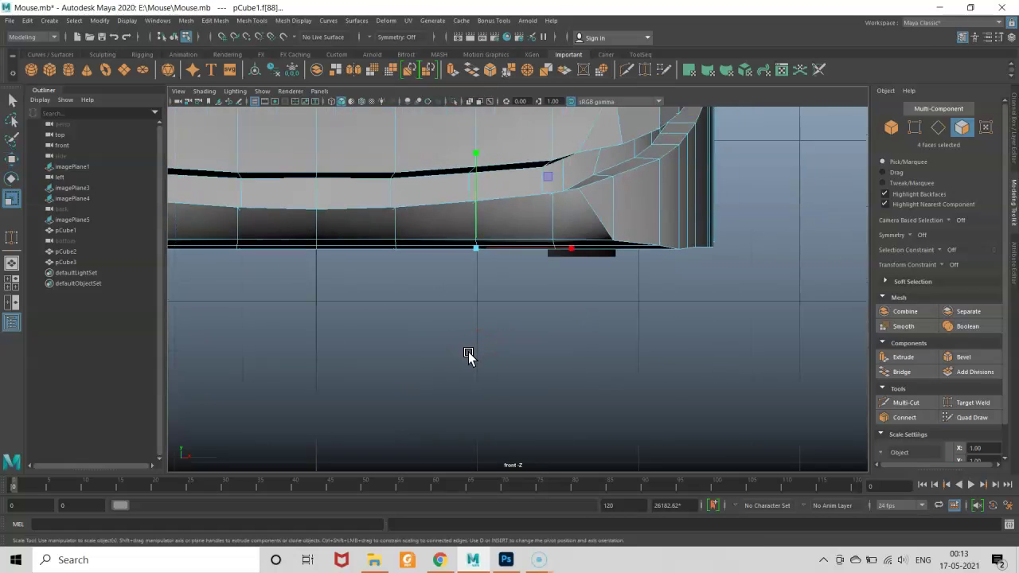
key(4)
key(f)
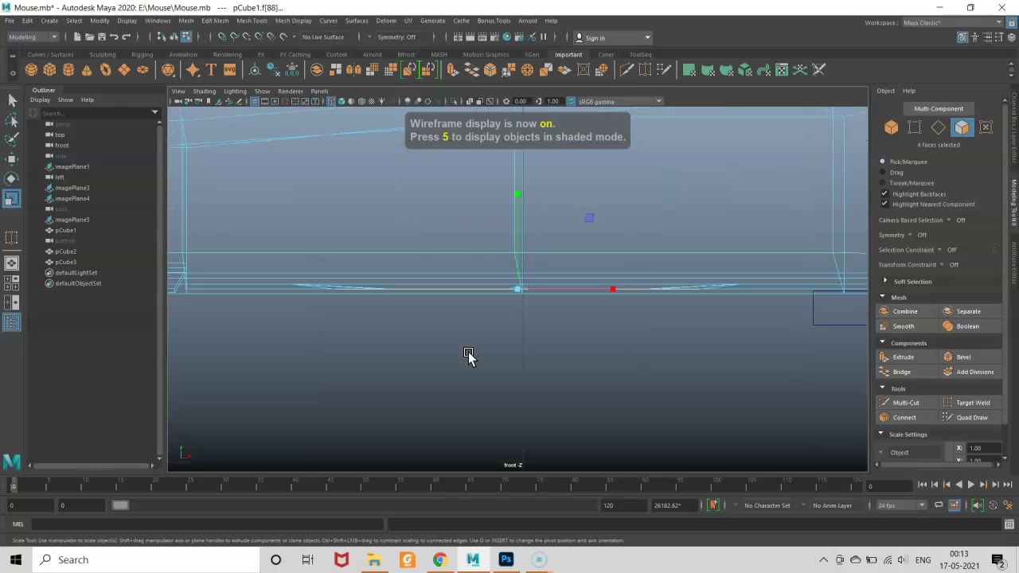
drag(514, 254, 516, 237)
key(w)
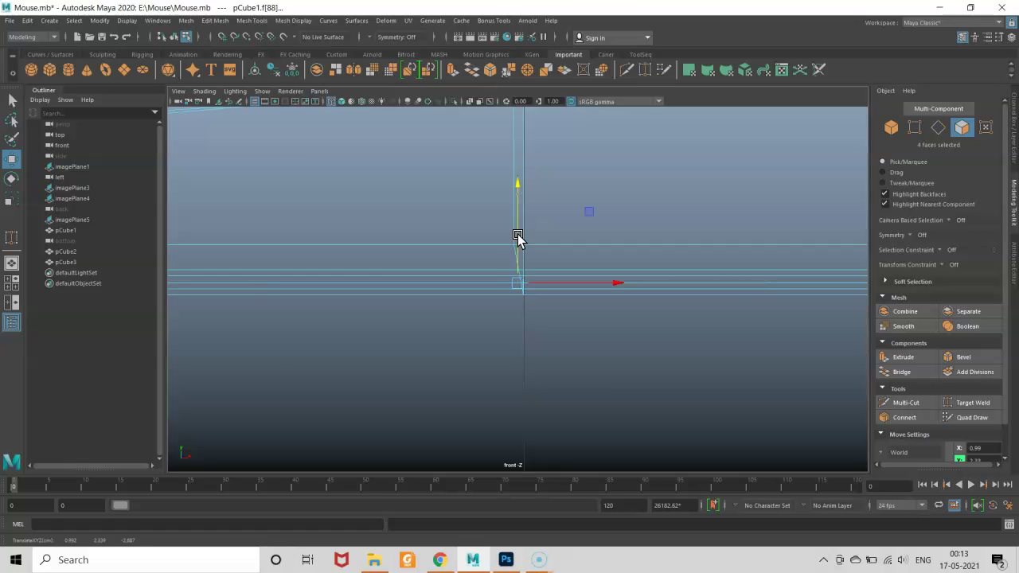
key(5)
key(space)
key(space)
mouse_move(519, 220)
alt+mouse_down()
mouse_move(505, 269)
mouse_move(383, 341)
mouse_move(359, 319)
mouse_move(453, 368)
mouse_move(452, 360)
mouse_move(574, 398)
mouse_move(519, 371)
mouse_move(567, 439)
alt+mouse_up()
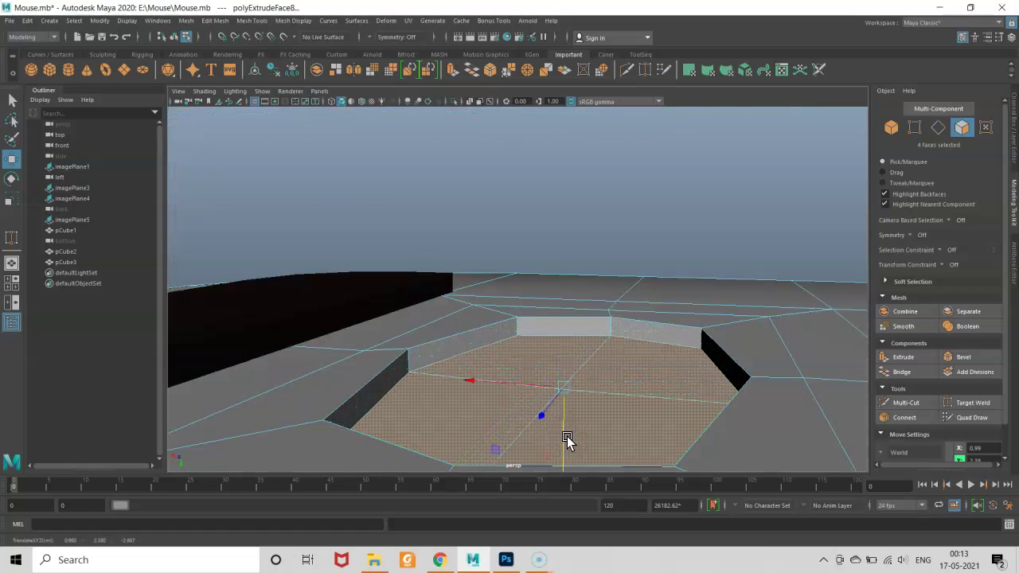
- Extrude the recess floor faces with an inset offset of 0.139
mouse_move(565, 431)
alt+right_down()
mouse_move(530, 432)
mouse_move(607, 425)
alt+right_up()
mouse_move(608, 425)
alt+mouse_down()
mouse_move(637, 409)
mouse_move(541, 365)
mouse_move(546, 332)
alt+mouse_up()
shift+right_click(552, 341)
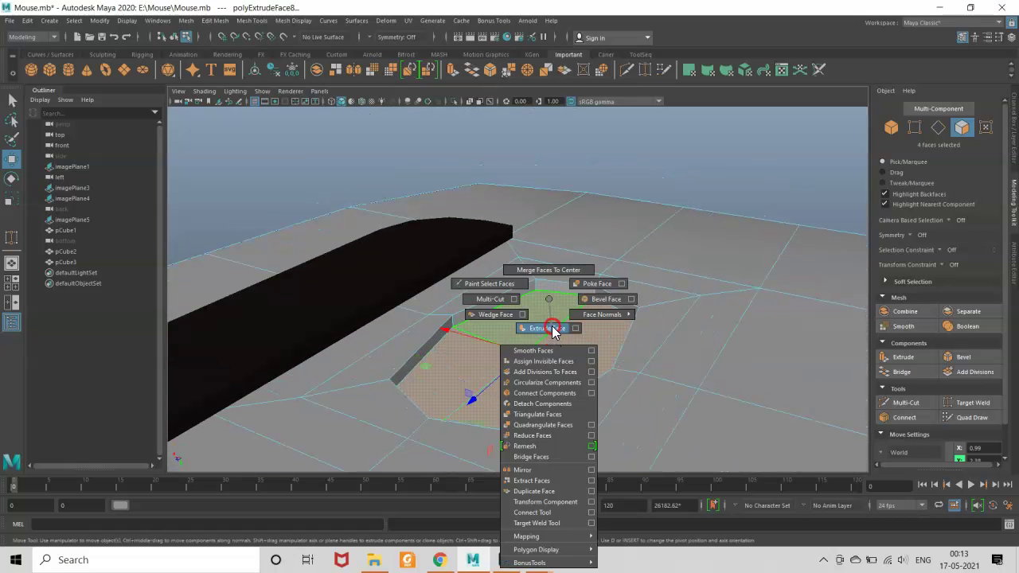
click(553, 332)
mouse_move(704, 194)
mouse_down()
mouse_move(778, 196)
mouse_move(653, 279)
mouse_move(700, 231)
mouse_up()
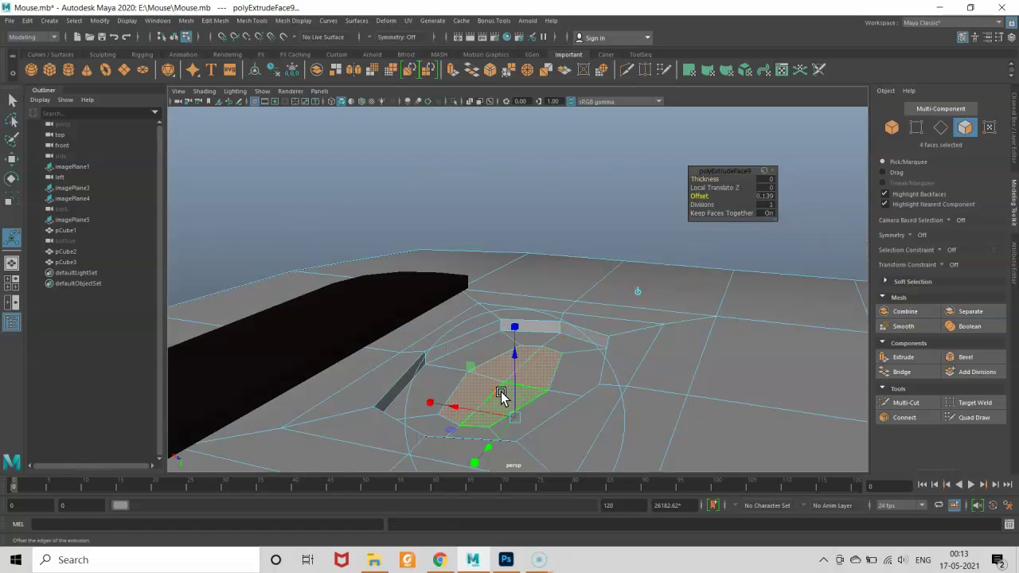
- Scale the inset faces down toward the centre of the recess
scroll(619, 358, down, 3)
scroll(621, 359, down, 2)
mouse_move(623, 403)
alt+mouse_down()
mouse_move(428, 342)
mouse_move(664, 358)
mouse_move(576, 295)
mouse_move(625, 436)
alt+mouse_up()
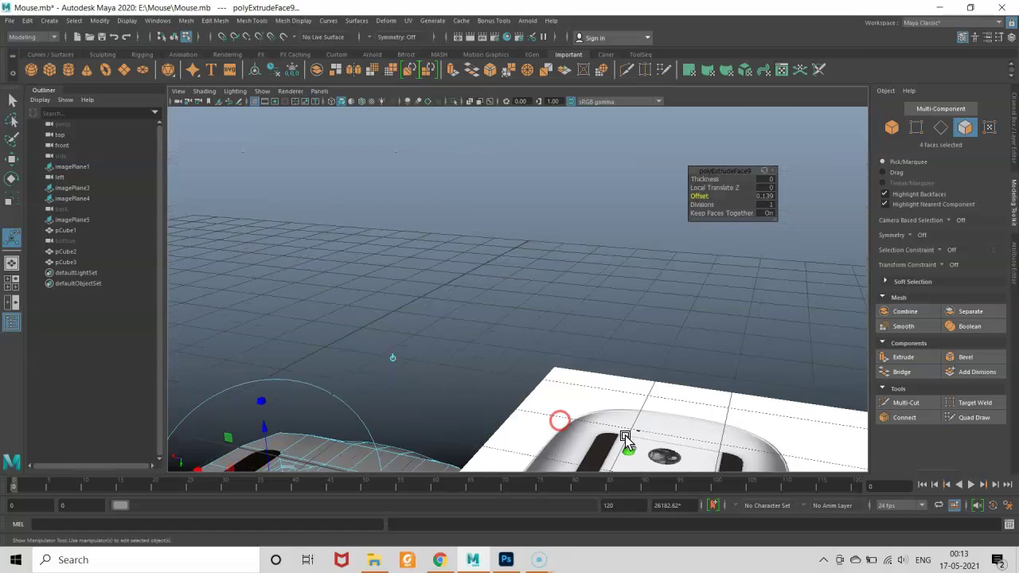
scroll(605, 275, up, 3)
scroll(638, 387, up, 3)
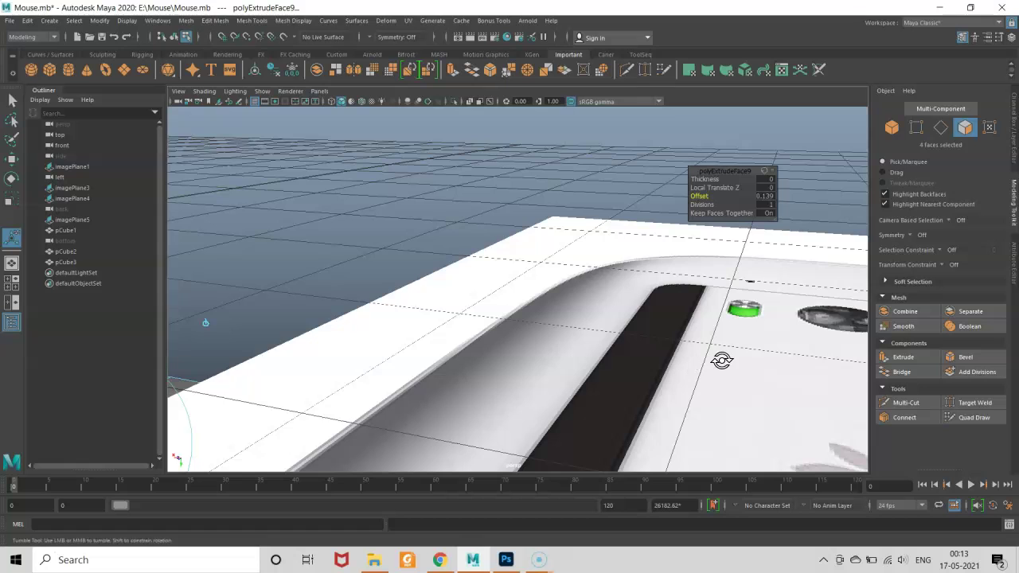
mouse_move(722, 361)
alt+mouse_down()
mouse_move(719, 375)
mouse_move(671, 311)
mouse_move(378, 391)
mouse_move(455, 380)
mouse_move(282, 414)
mouse_move(394, 342)
mouse_move(385, 337)
mouse_move(341, 370)
alt+mouse_up()
scroll(709, 376, down, 3)
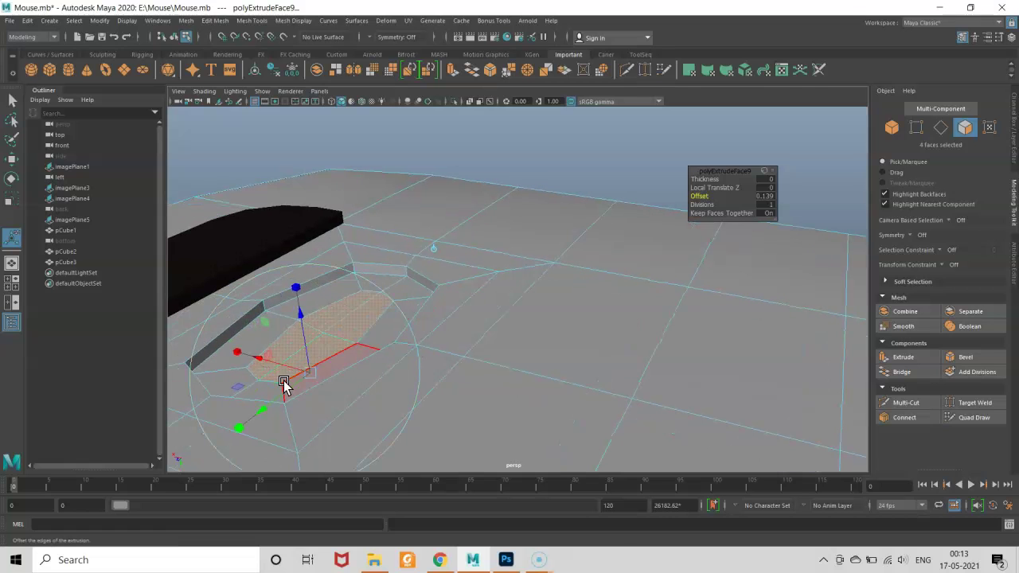
key(r)
mouse_move(279, 391)
mouse_down()
mouse_move(230, 391)
mouse_move(262, 377)
mouse_up()
mouse_move(306, 350)
alt+mouse_down()
mouse_move(319, 371)
mouse_move(360, 371)
mouse_move(531, 305)
alt+mouse_up()
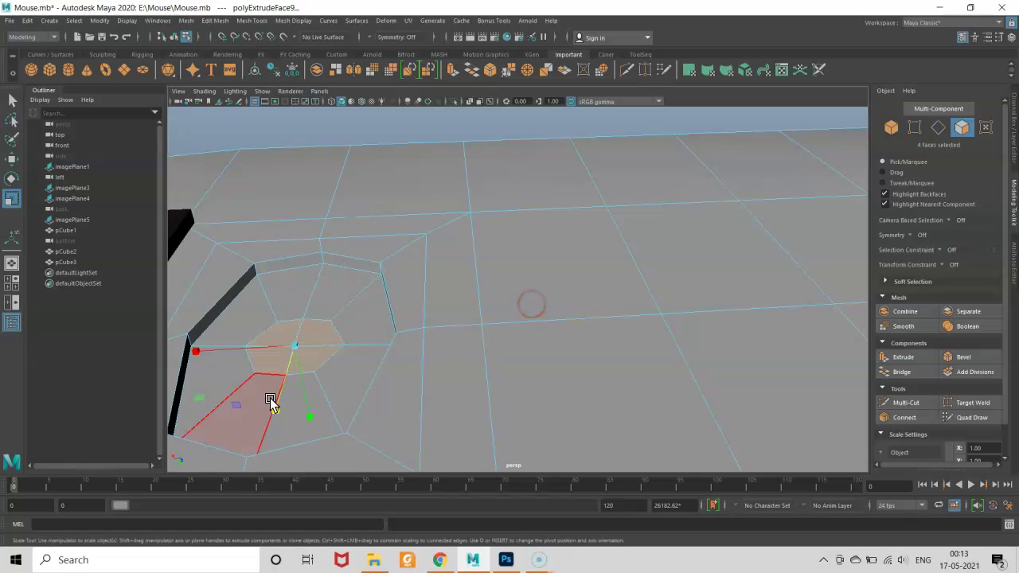
- Lift the small octagon faces along Y into a raised button above the recess floor
key(w)
middle_drag(263, 414, 280, 390)
mouse_move(288, 367)
alt+mouse_down()
mouse_move(237, 353)
mouse_move(519, 412)
mouse_move(441, 390)
mouse_move(454, 344)
mouse_move(438, 371)
mouse_move(486, 368)
mouse_move(483, 380)
mouse_move(358, 396)
mouse_move(525, 319)
alt+mouse_up()
middle_drag(526, 318, 545, 310)
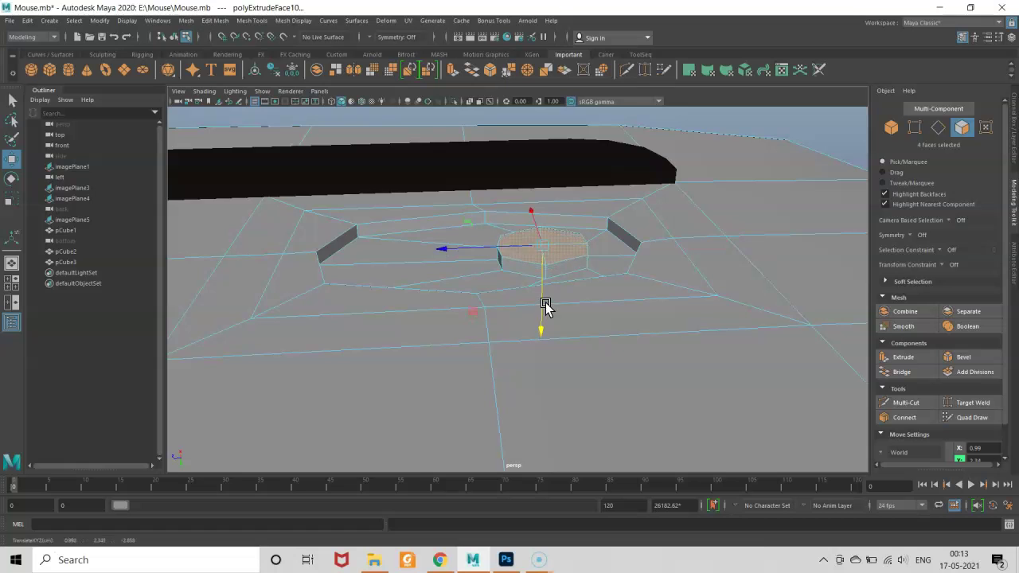
alt+drag(545, 307, 603, 314)
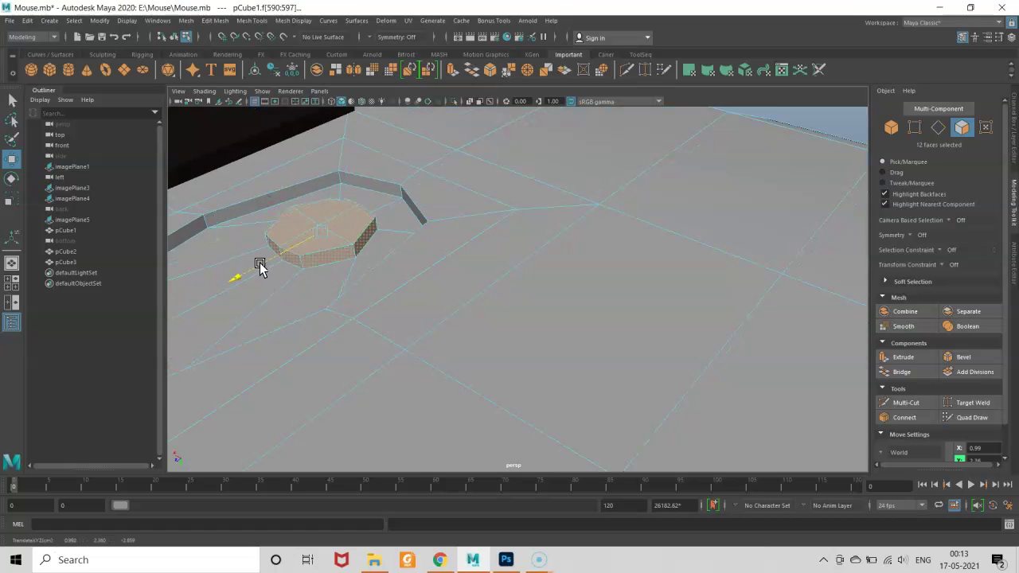
mouse_move(275, 257)
alt+mouse_down()
mouse_move(359, 297)
mouse_move(388, 353)
mouse_move(519, 318)
mouse_move(453, 323)
mouse_move(437, 282)
mouse_move(439, 302)
mouse_move(605, 292)
mouse_move(655, 326)
mouse_move(662, 344)
mouse_move(596, 382)
mouse_move(617, 378)
mouse_move(455, 324)
mouse_move(425, 351)
mouse_move(509, 295)
mouse_move(502, 215)
mouse_move(382, 257)
mouse_move(446, 250)
alt+mouse_up()
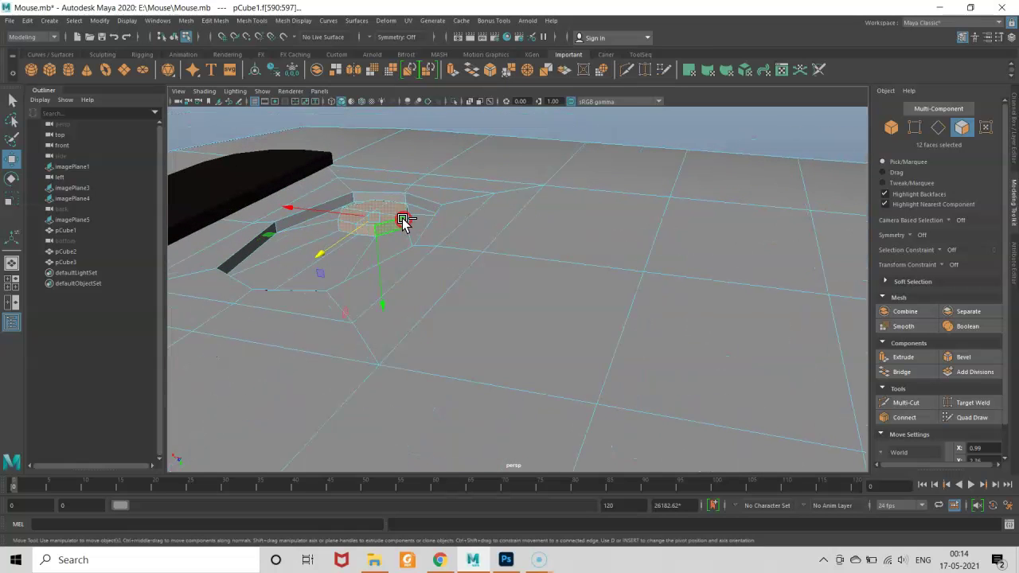
- Extrude the raised octagon faces once more and view the new extrusion's attributes
shift+right_drag(402, 222, 442, 460)
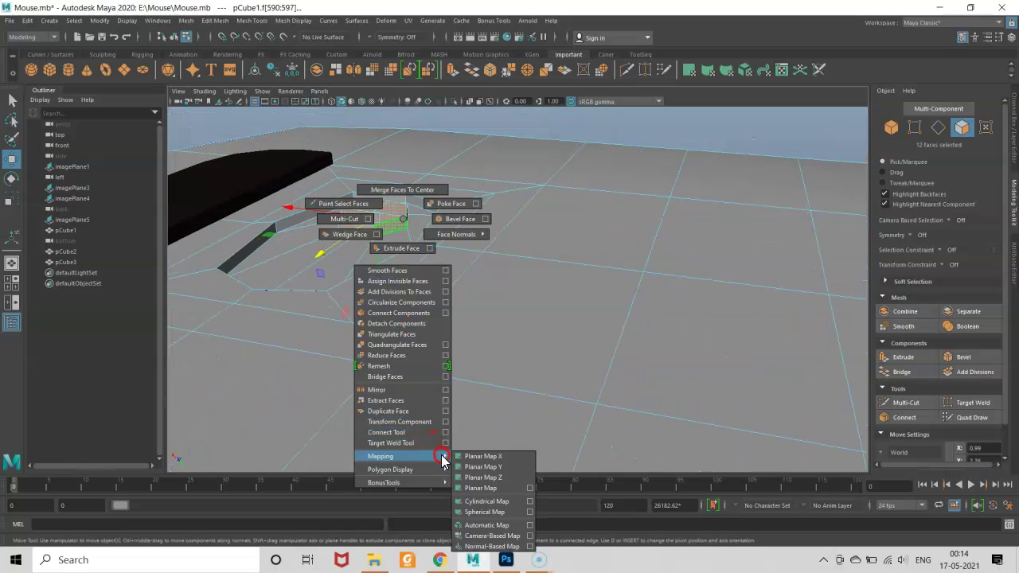
mouse_move(442, 460)
shift+right_down()
mouse_move(404, 245)
mouse_move(481, 487)
mouse_move(492, 471)
shift+right_up()
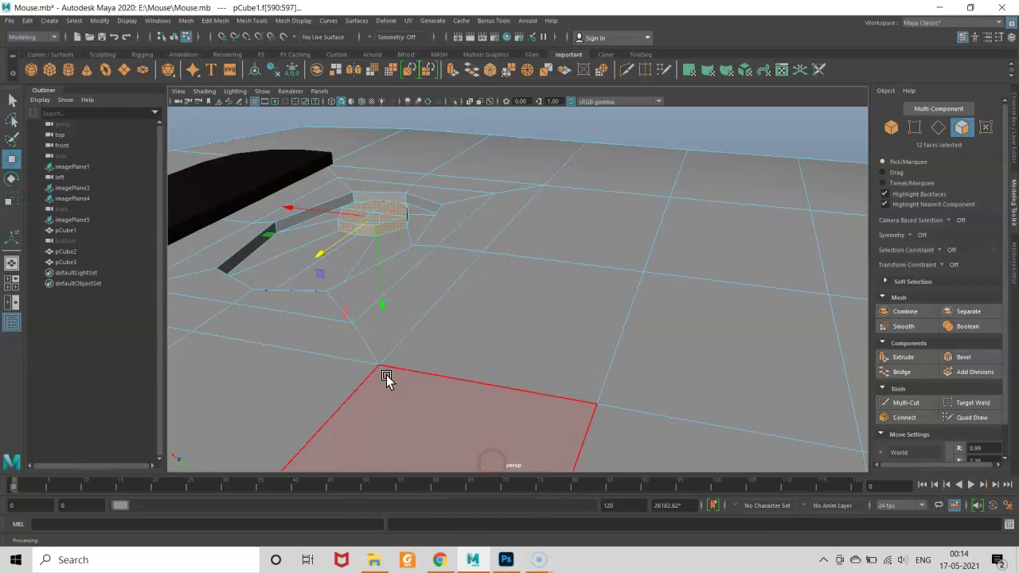
click(1016, 239)
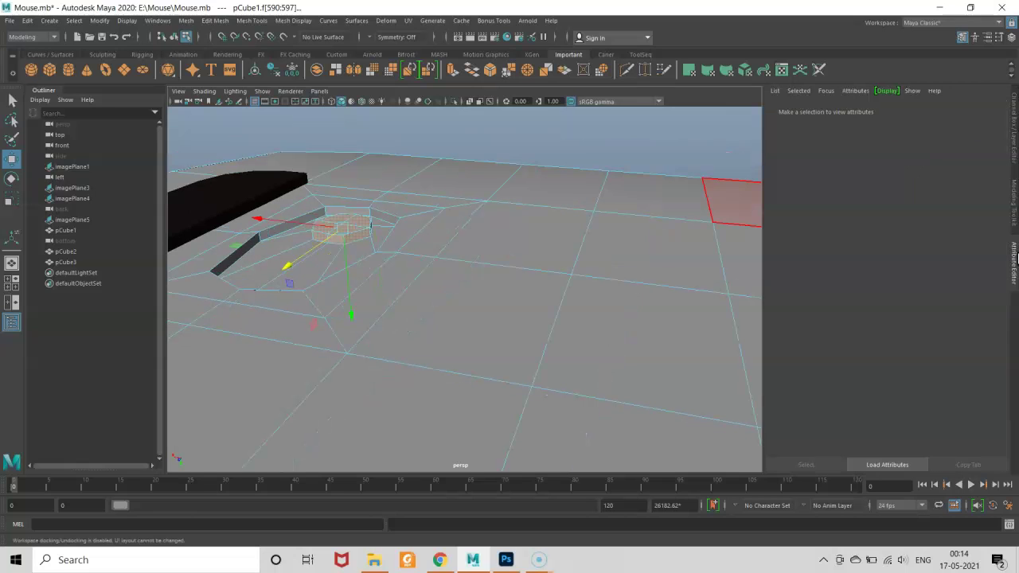
- Step back through the mesh history to polyTweakUV28 and bring up the material menu
click(969, 111)
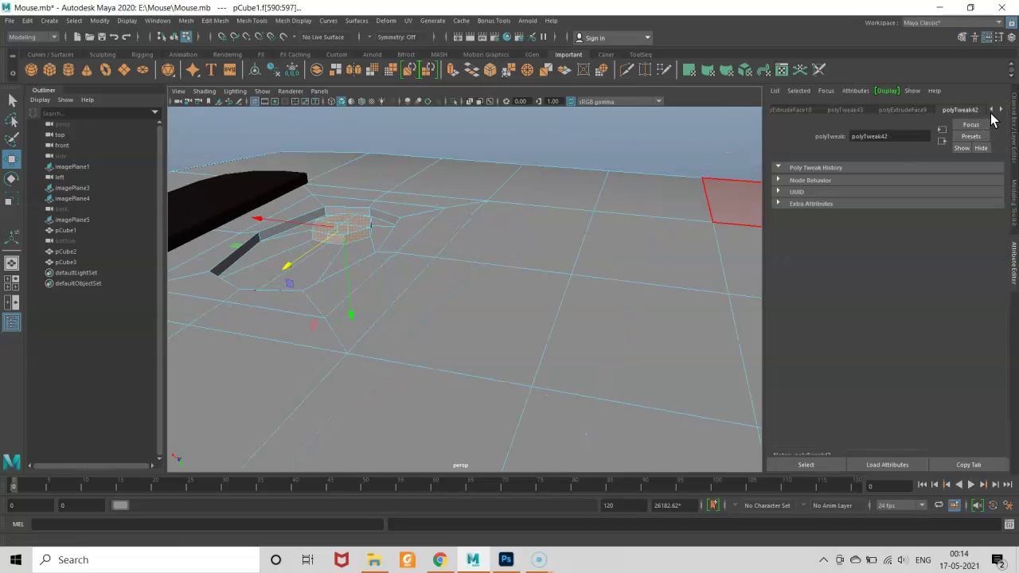
click(1001, 110)
click(1002, 111)
click(1001, 110)
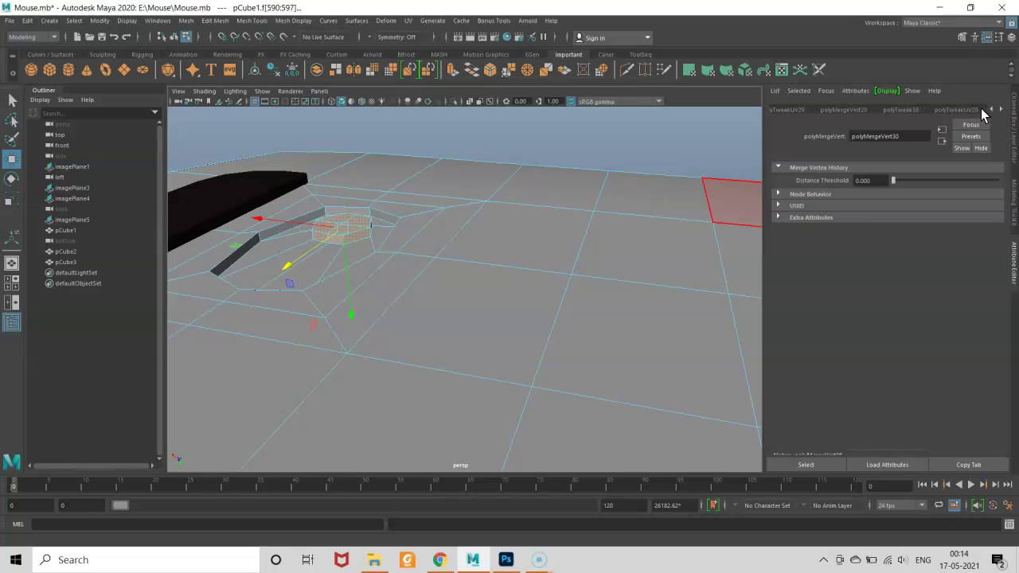
click(983, 111)
right_click(345, 239)
mouse_move(347, 520)
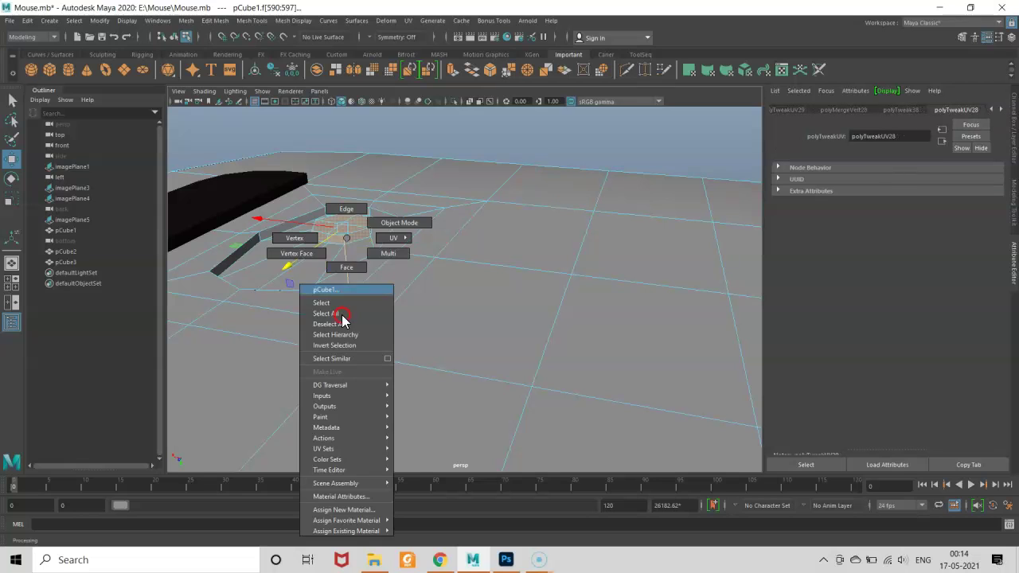
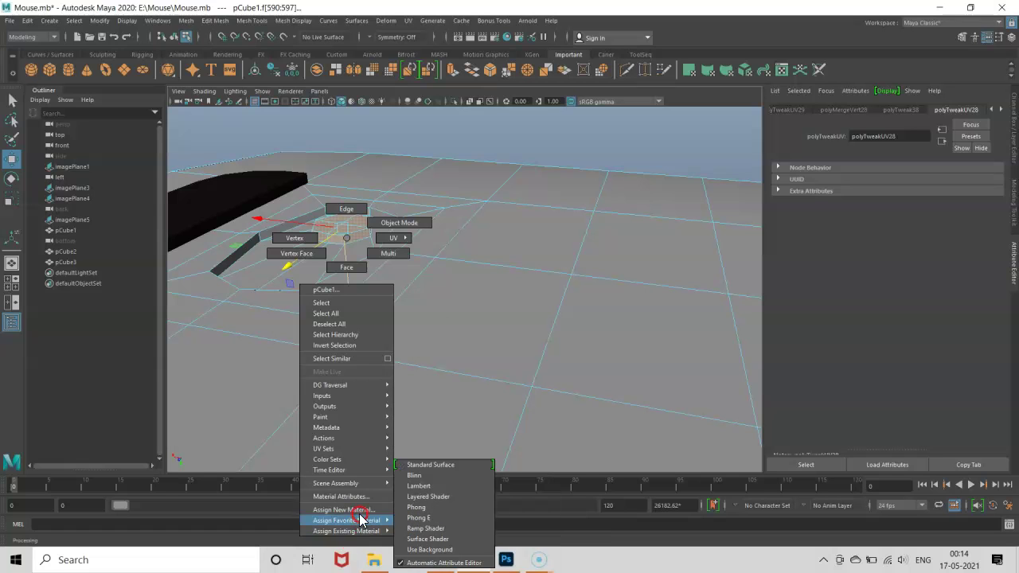
- Give the hexagonal recess faces a new Standard Surface material with a black base colour
click(436, 473)
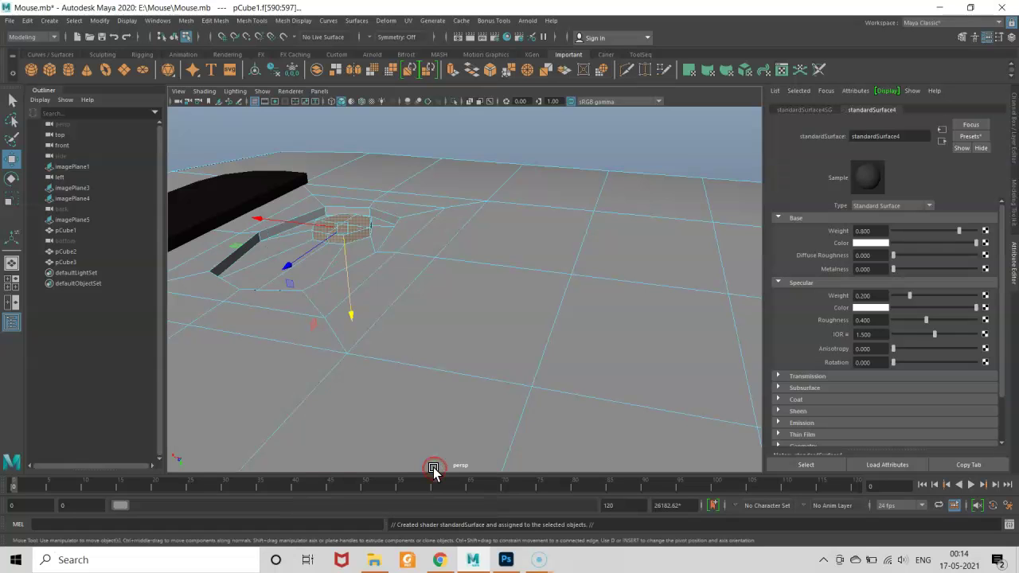
click(878, 242)
click(944, 252)
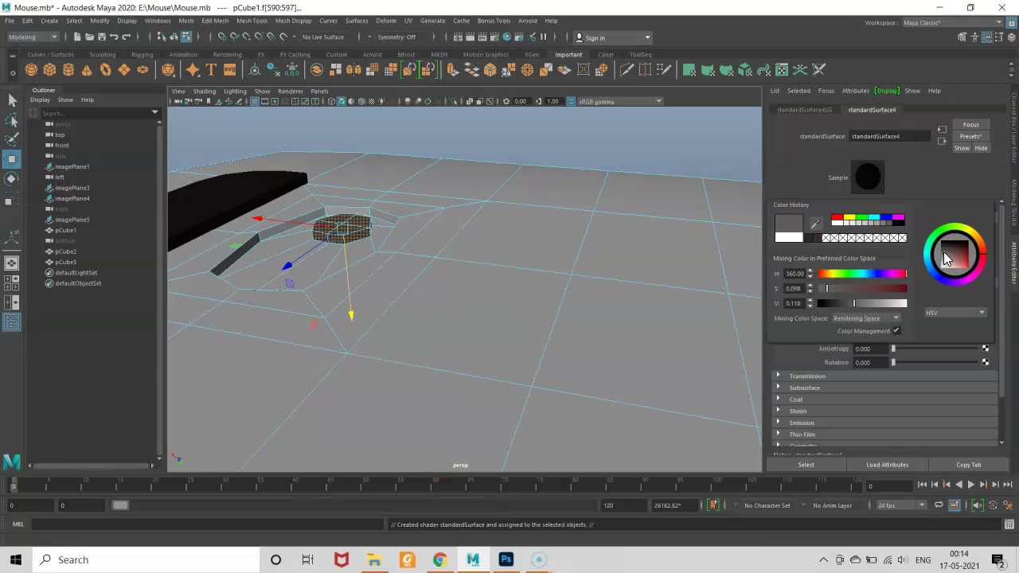
click(621, 143)
right_drag(622, 143, 651, 130)
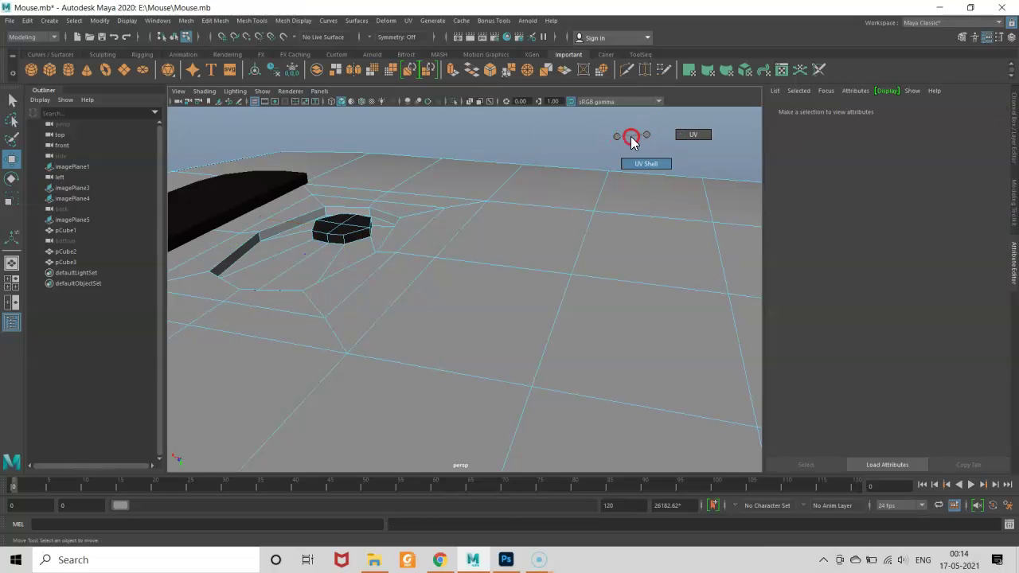
right_click(626, 136)
click(633, 150)
mouse_move(632, 150)
alt+mouse_down()
mouse_move(558, 221)
mouse_move(426, 260)
mouse_move(411, 285)
mouse_move(317, 267)
mouse_move(478, 263)
mouse_move(457, 254)
mouse_move(493, 271)
mouse_move(470, 236)
mouse_move(450, 261)
mouse_move(432, 335)
mouse_move(556, 350)
mouse_move(556, 338)
alt+mouse_up()
scroll(431, 268, down, 5)
key(space)
key(space)
click(407, 253)
scroll(556, 351, up, 3)
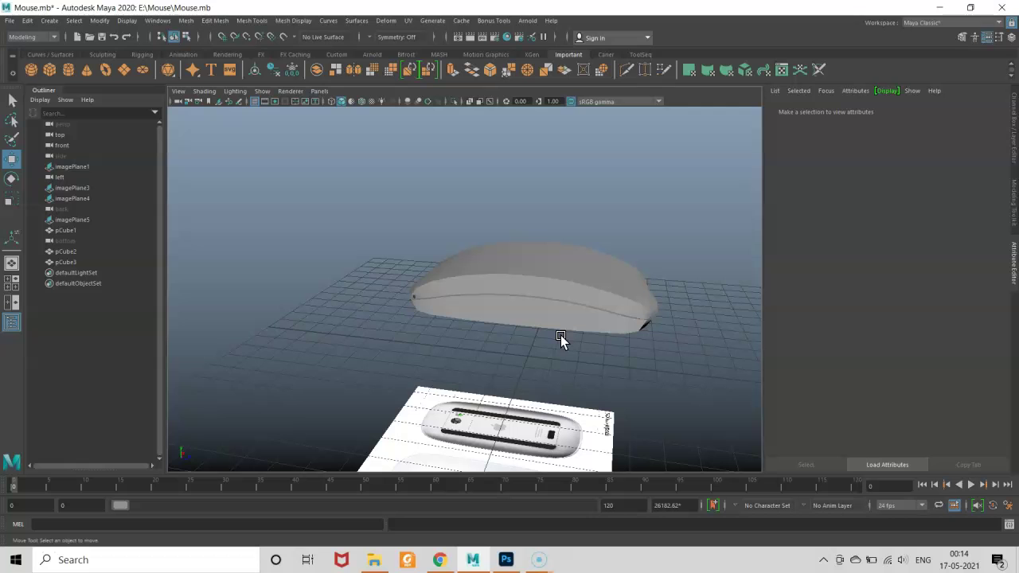
click(545, 296)
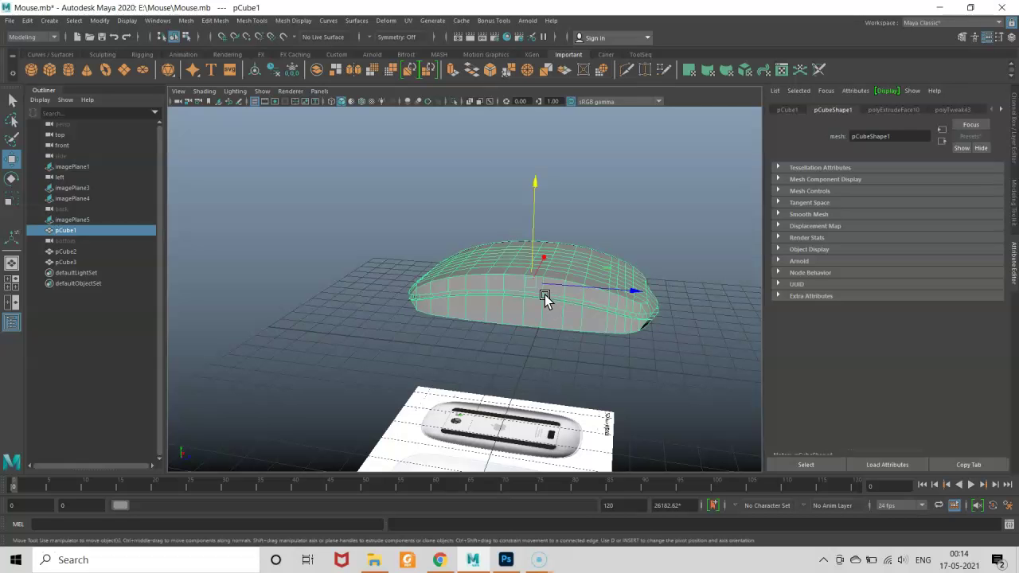
click(550, 361)
mouse_move(549, 361)
alt+mouse_down()
mouse_move(549, 296)
mouse_move(561, 285)
mouse_move(534, 234)
mouse_move(519, 326)
mouse_move(452, 351)
mouse_move(422, 337)
mouse_move(521, 355)
mouse_move(542, 307)
mouse_move(409, 301)
mouse_move(469, 358)
mouse_move(684, 255)
mouse_move(394, 212)
mouse_move(415, 182)
mouse_move(801, 301)
mouse_move(697, 327)
mouse_move(197, 255)
mouse_move(410, 285)
mouse_move(435, 234)
mouse_move(414, 276)
mouse_move(582, 314)
mouse_move(268, 376)
mouse_move(510, 401)
mouse_move(469, 357)
mouse_move(388, 375)
alt+mouse_up()
scroll(561, 285, up, 5)
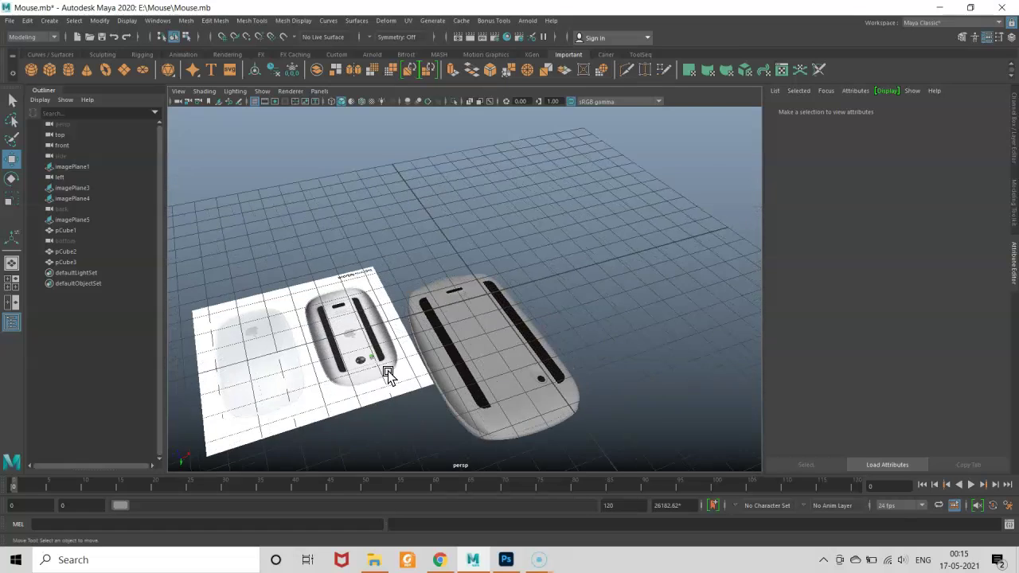
scroll(388, 374, up, 5)
click(441, 304)
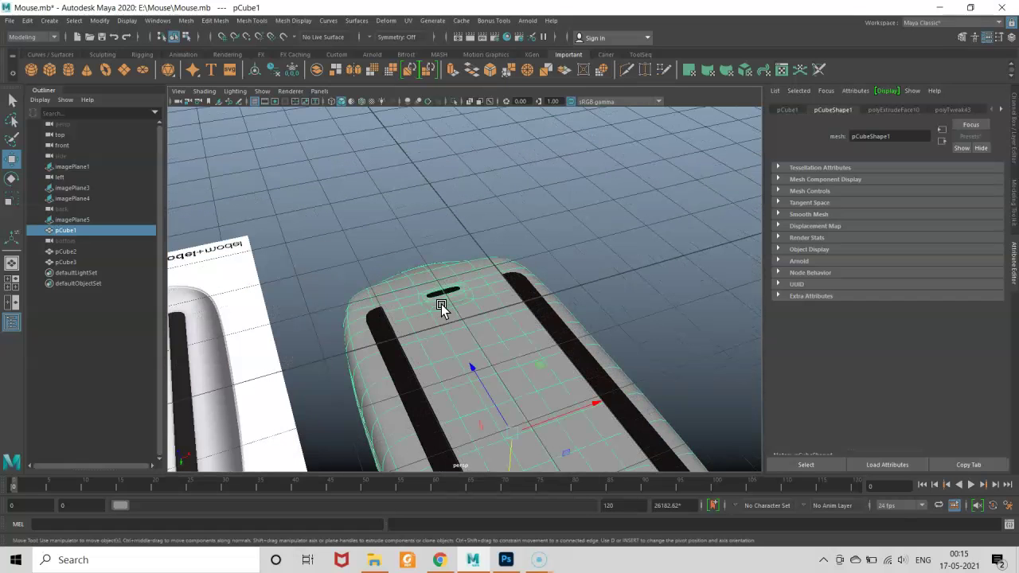
scroll(441, 303, down, 3)
scroll(424, 250, up, 3)
scroll(396, 182, up, 3)
scroll(488, 317, down, 2)
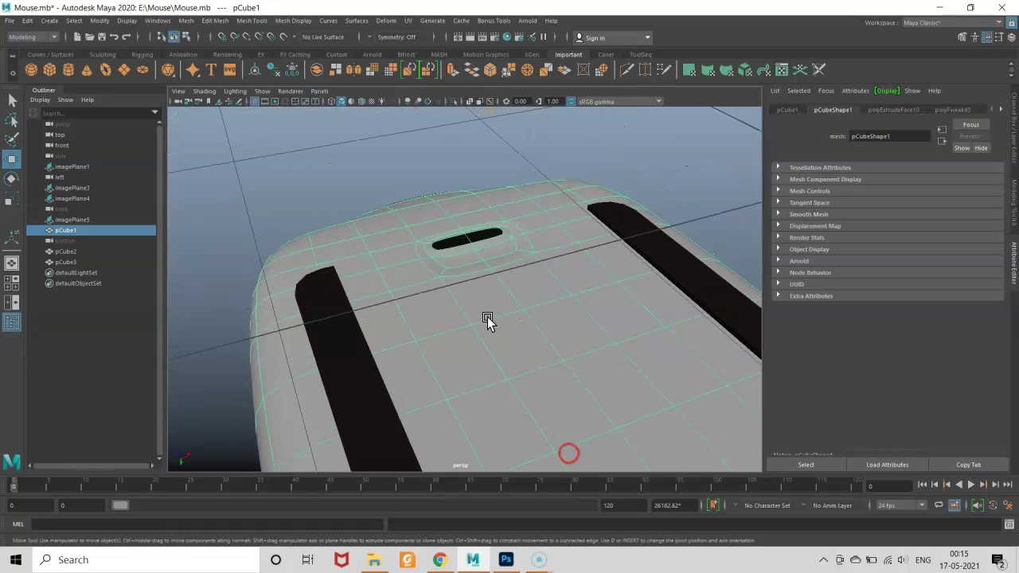
scroll(488, 317, up, 2)
scroll(462, 273, down, 3)
scroll(485, 247, up, 3)
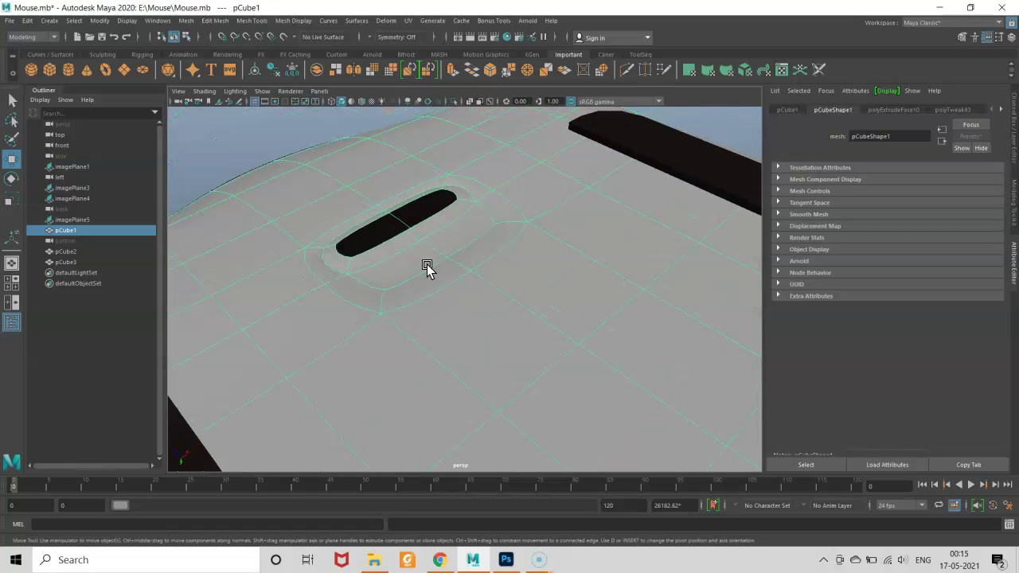
key(1)
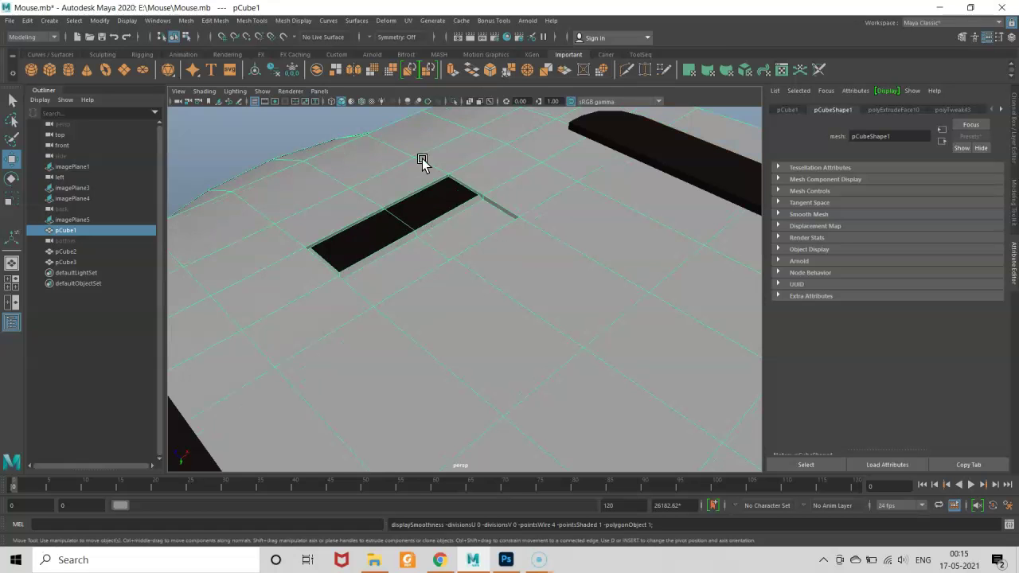
alt+drag(471, 192, 483, 177)
mouse_move(505, 215)
alt+mouse_down()
mouse_move(491, 209)
mouse_move(473, 159)
alt+mouse_up()
alt+drag(505, 262, 496, 228)
- Select the slot's side-wall face strip and give it a new black Standard Surface material
right_click(493, 201)
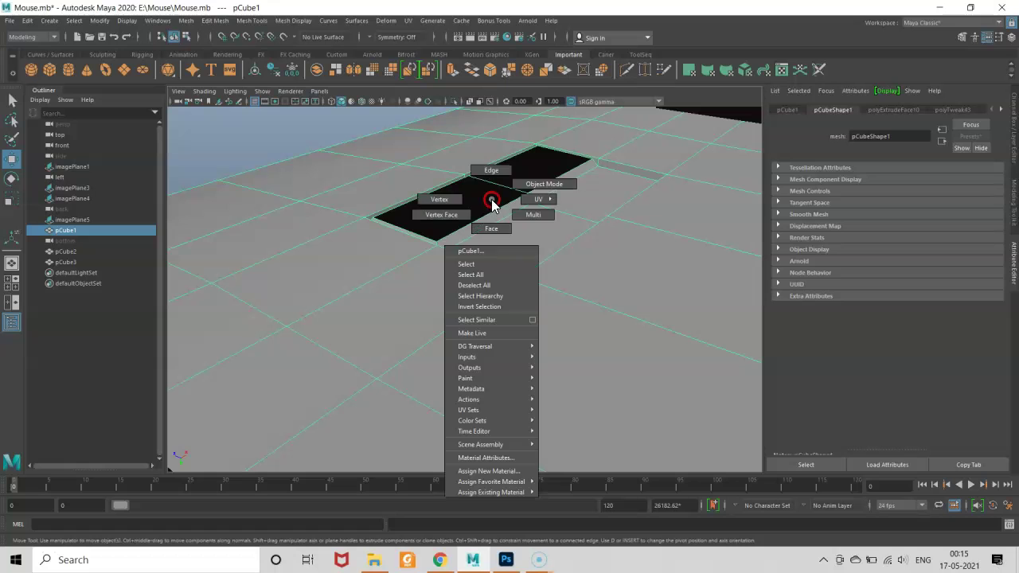
click(493, 227)
click(552, 188)
double_click(553, 184)
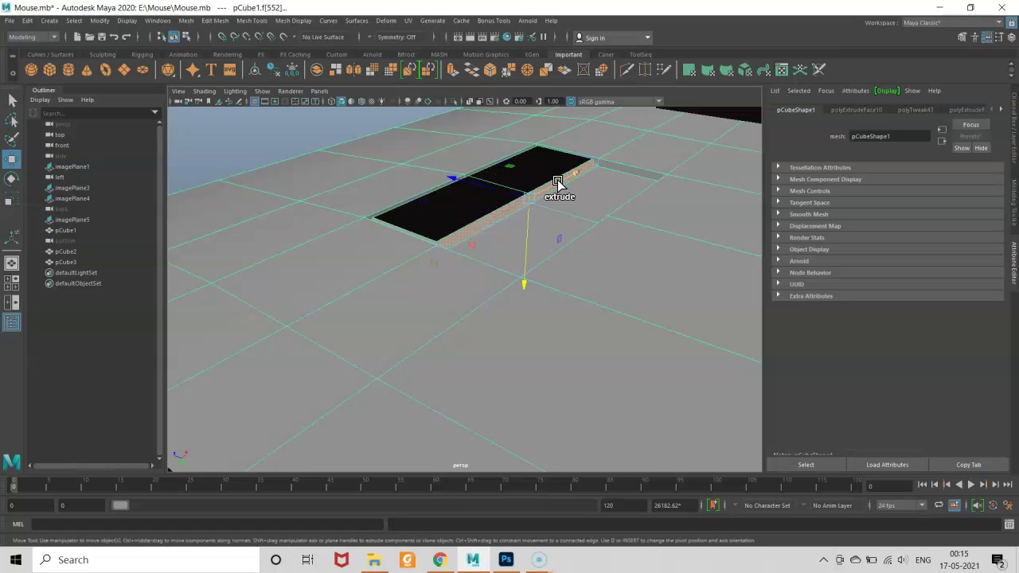
shift+right_click(558, 185)
shift+right_click(557, 183)
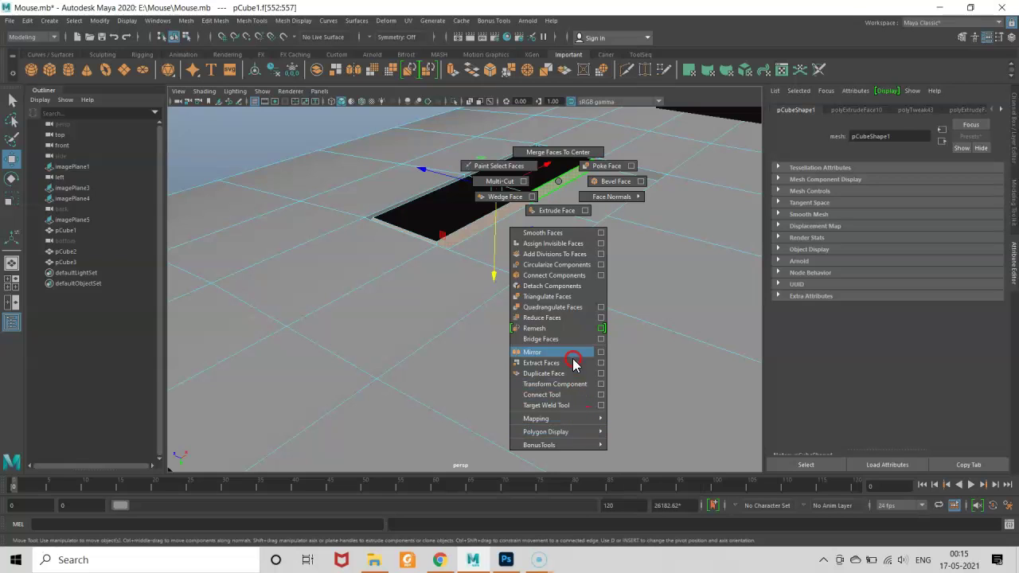
right_click(557, 186)
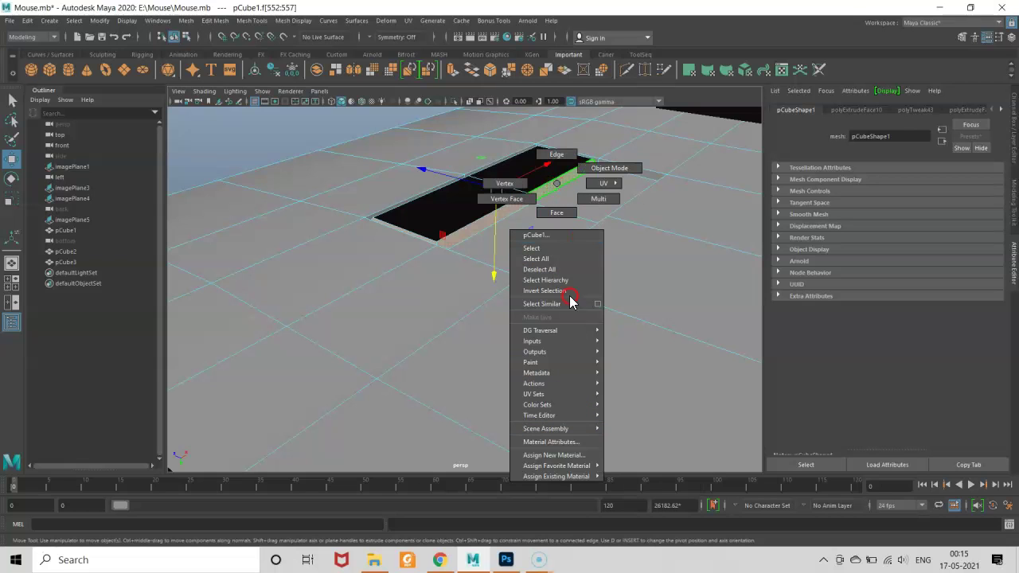
mouse_move(557, 466)
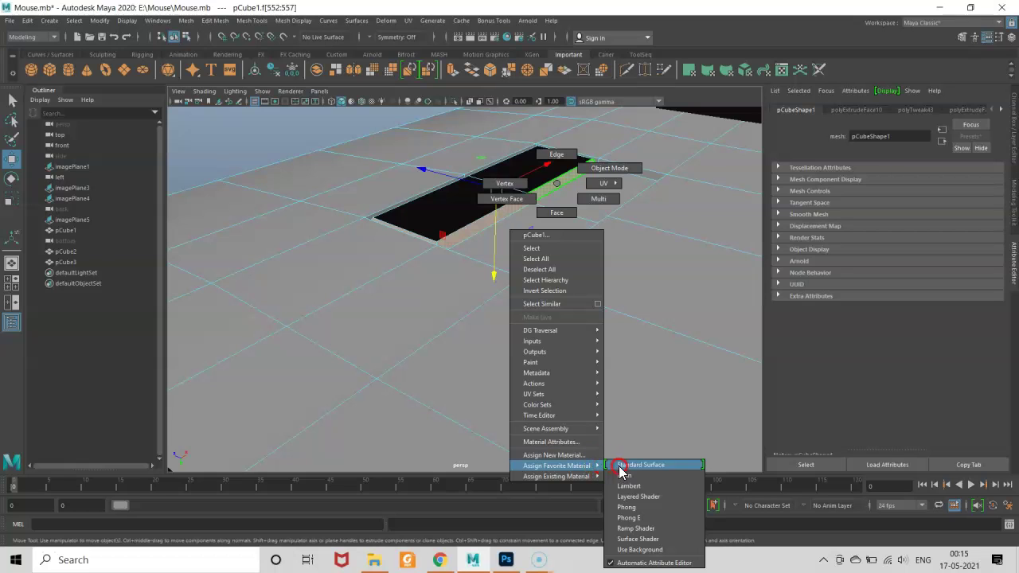
click(619, 466)
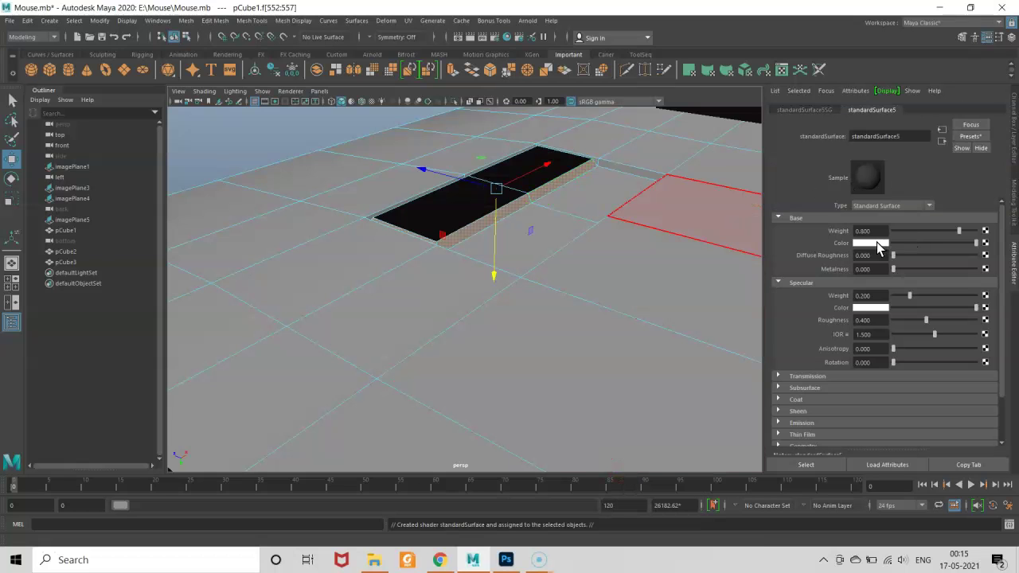
click(877, 242)
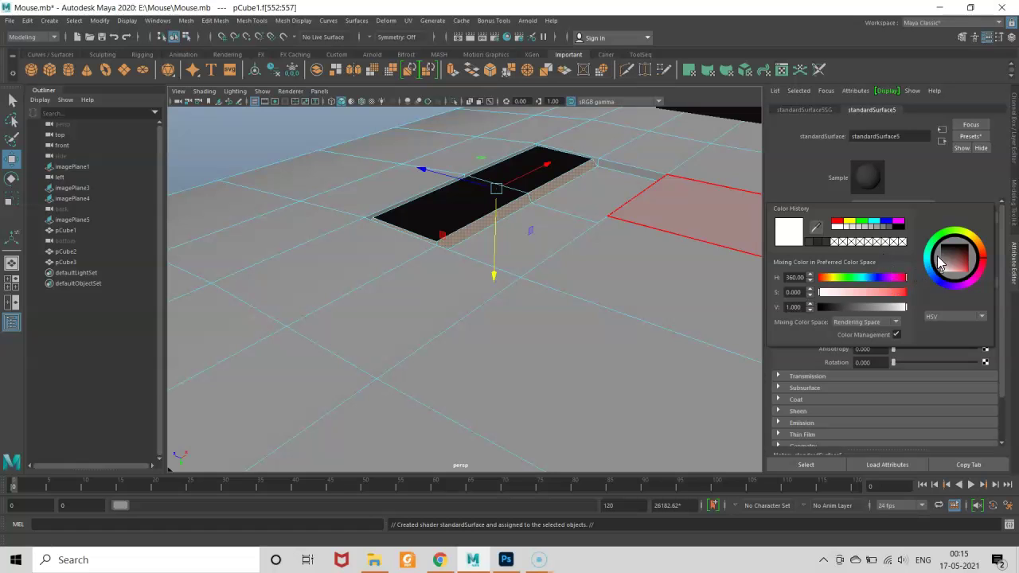
- Return to object selection, reselect the mouse body and frame it in view
right_click(623, 180)
click(644, 168)
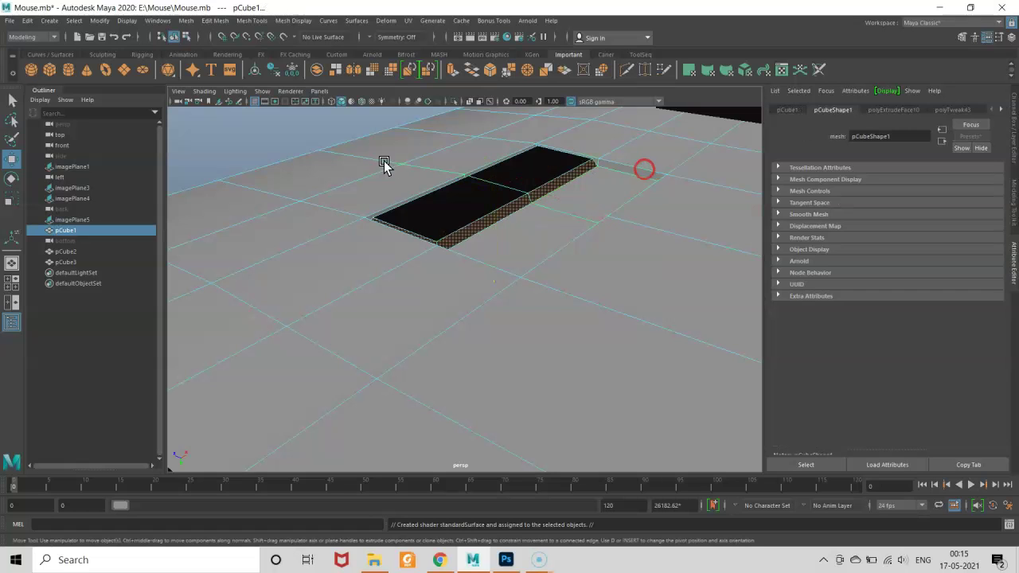
click(266, 143)
alt+drag(458, 223, 493, 247)
click(512, 205)
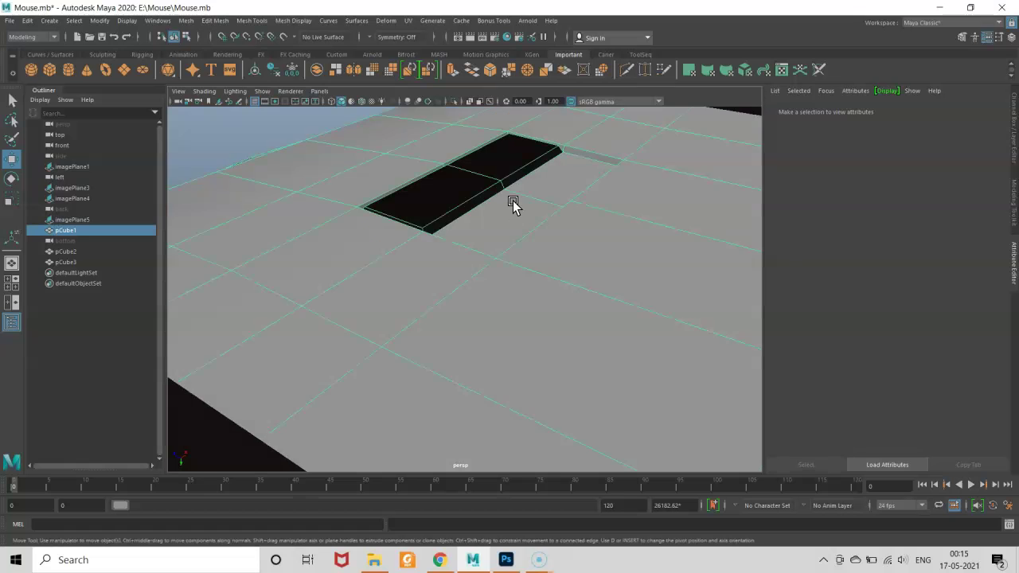
key(f)
scroll(513, 200, down, 5)
- Switch to edge selection and activate the Insert Edge Loop Tool
mouse_move(517, 223)
alt+mouse_down()
mouse_move(526, 221)
mouse_move(416, 234)
mouse_move(375, 217)
alt+mouse_up()
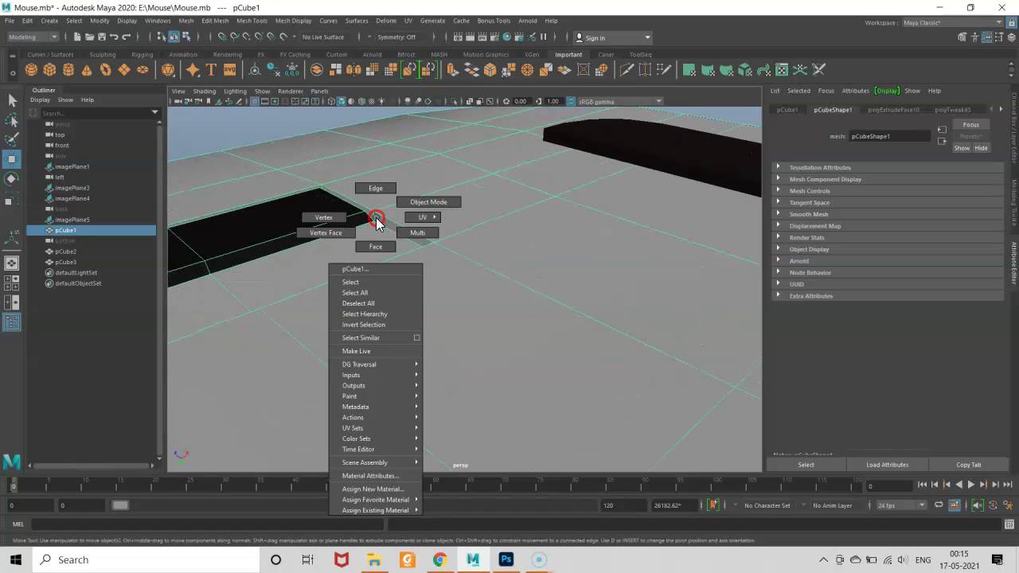
right_drag(375, 221, 376, 199)
click(382, 239)
shift+right_drag(382, 238, 429, 311)
- Insert an edge loop close to the slot edge, replacing a first misplaced try
scroll(398, 239, up, 3)
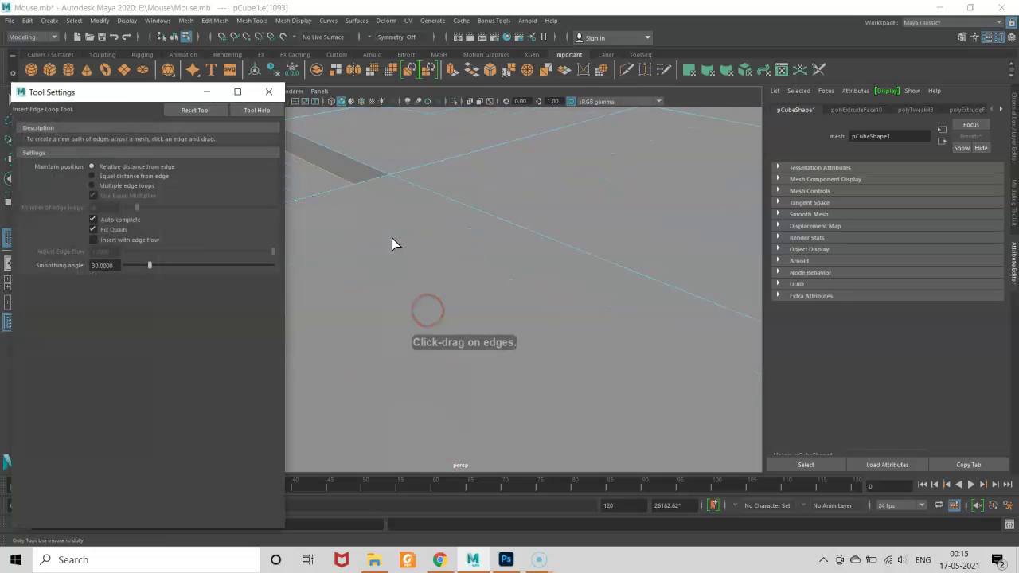
drag(471, 203, 491, 198)
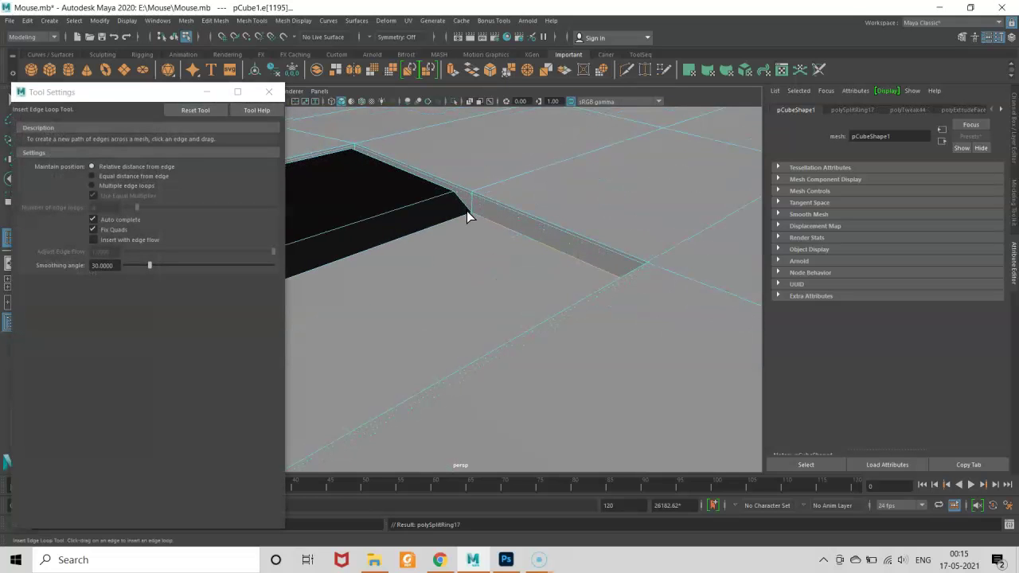
key(ctrl+z)
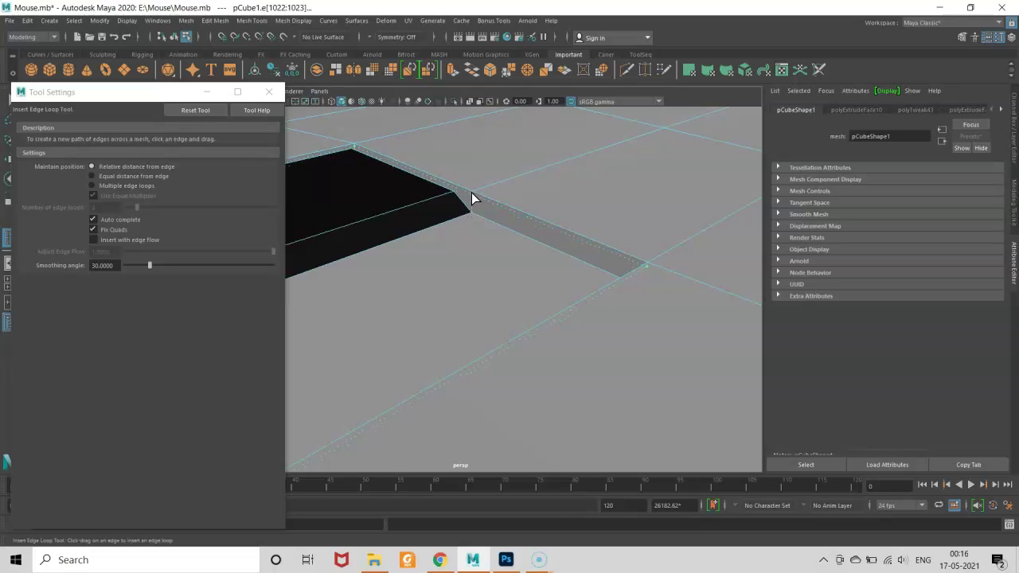
mouse_move(474, 192)
mouse_down()
mouse_move(473, 210)
mouse_move(452, 193)
mouse_move(471, 209)
mouse_move(501, 296)
mouse_move(409, 342)
mouse_move(455, 285)
mouse_up()
scroll(471, 208, down, 3)
scroll(469, 226, down, 3)
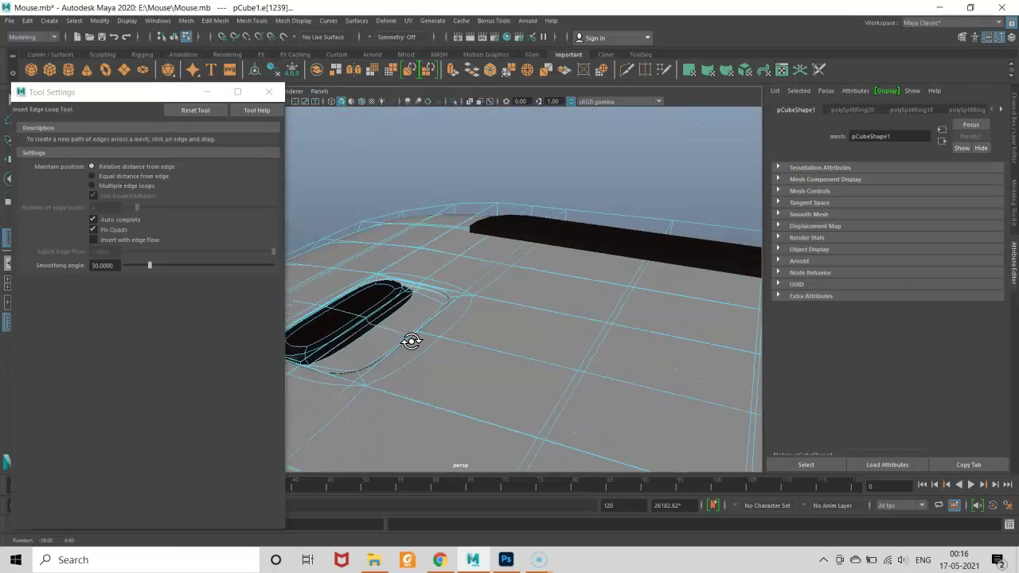
scroll(398, 323, up, 2)
scroll(471, 312, up, 2)
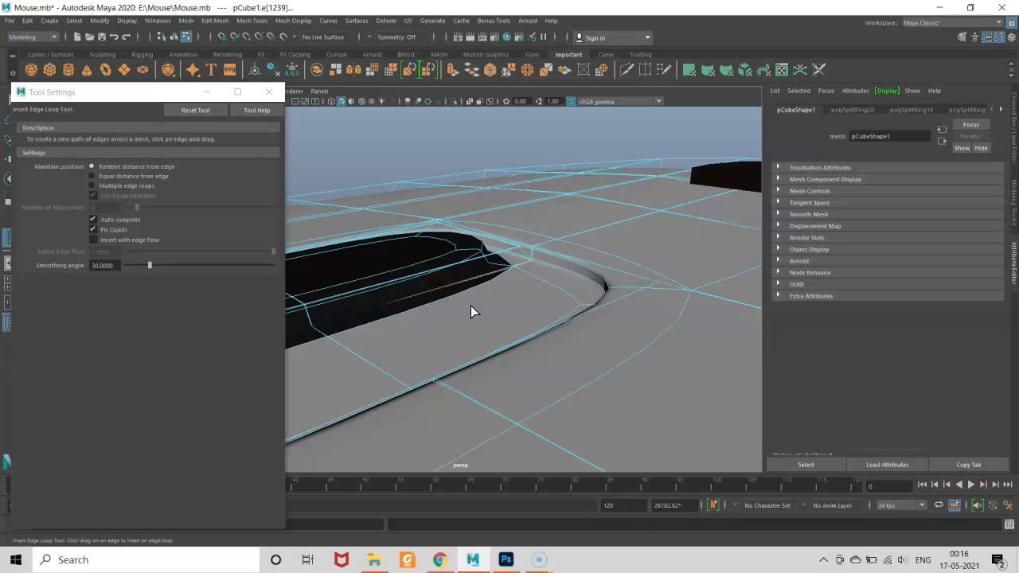
- With smooth preview off, add several more edge loops around the slot rim
key(1)
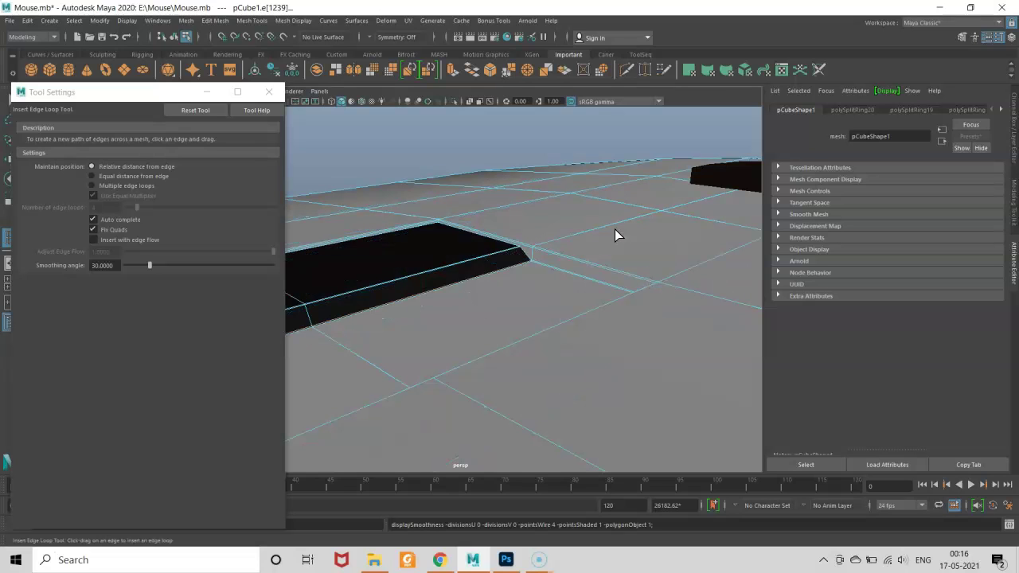
click(538, 253)
click(539, 256)
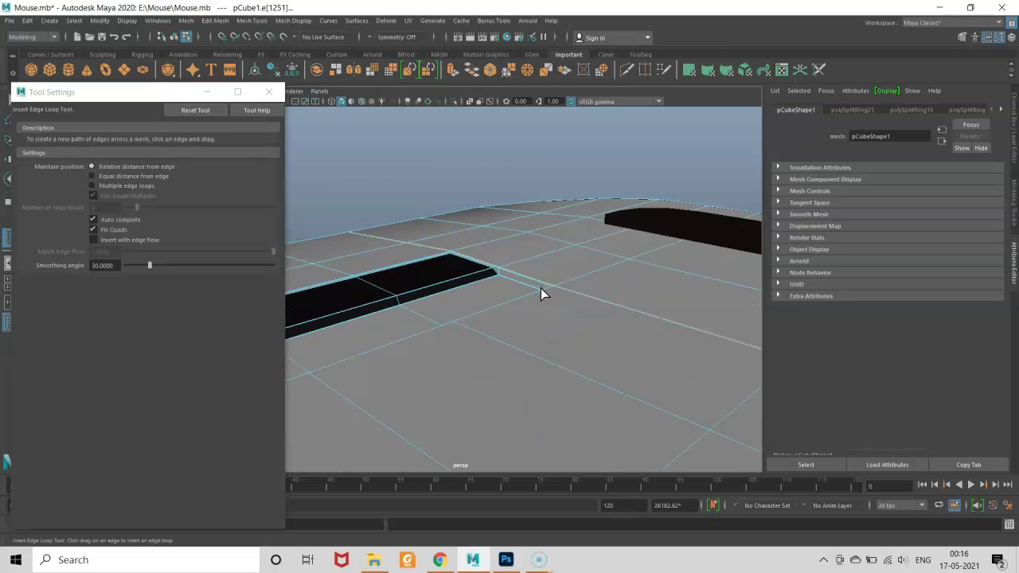
alt+drag(541, 289, 603, 228)
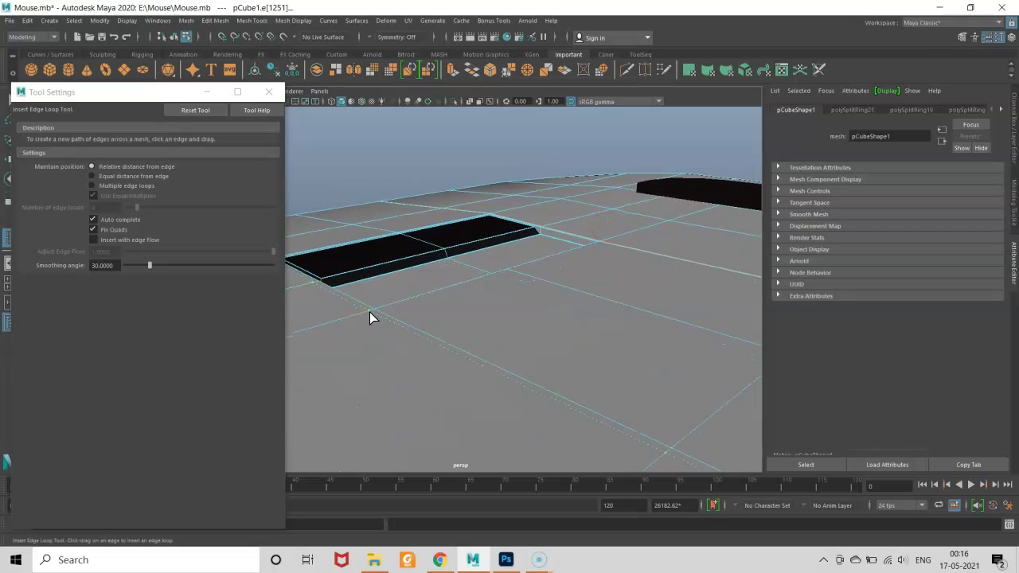
click(376, 310)
alt+drag(374, 309, 508, 358)
drag(378, 325, 387, 336)
- Check the smoothed result, then undo the most recent edge loops
key(3)
mouse_move(484, 358)
alt+mouse_down()
mouse_move(499, 382)
mouse_move(524, 370)
alt+mouse_up()
key(ctrl+z)
key(1)
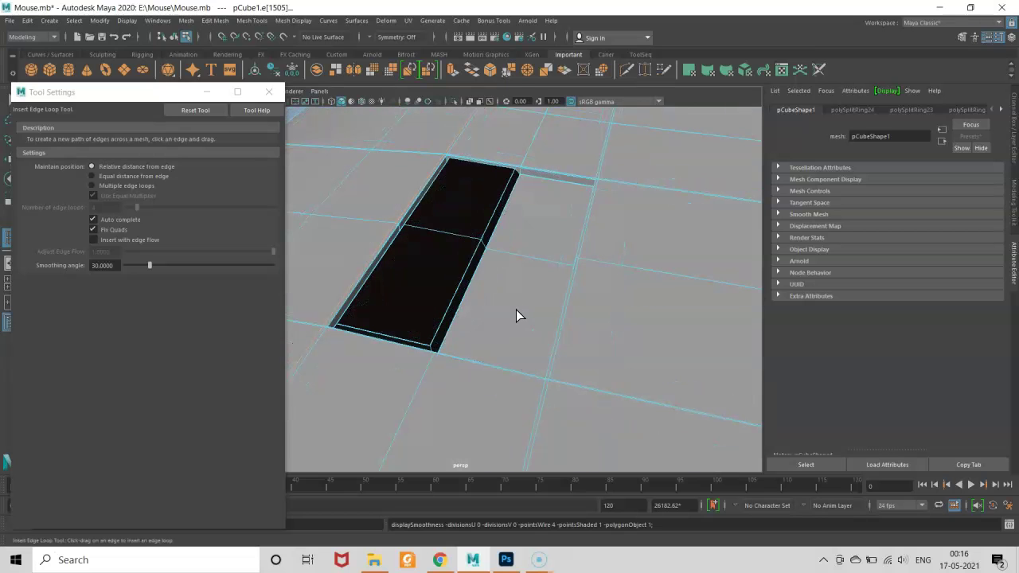
key(ctrl+z)
key(ctrl+z)
key(ctrl+z)
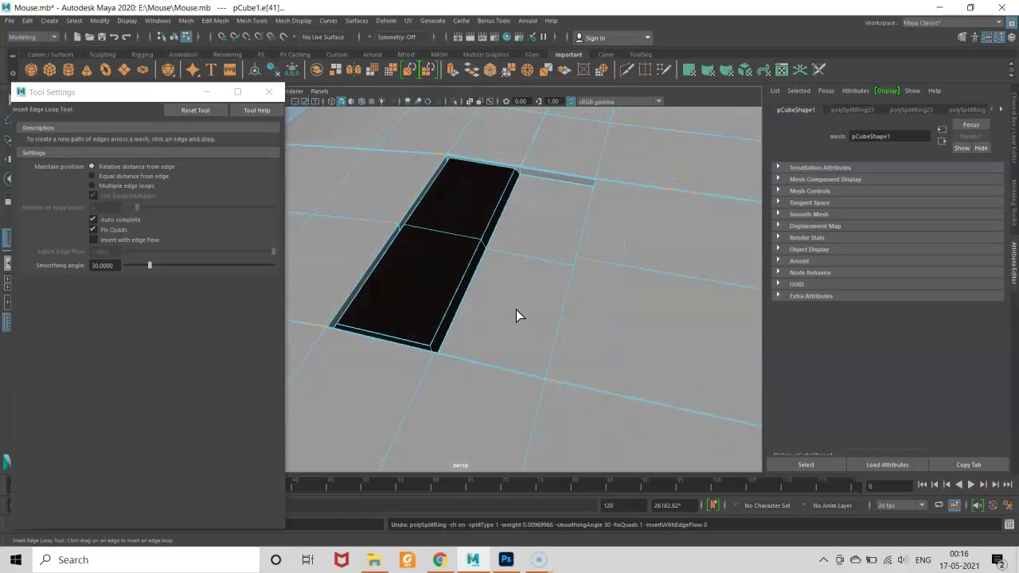
key(ctrl+z)
key(ctrl+z)
key(ctrl+z)
key(ctrl+z)
key(ctrl+z)
key(ctrl+z)
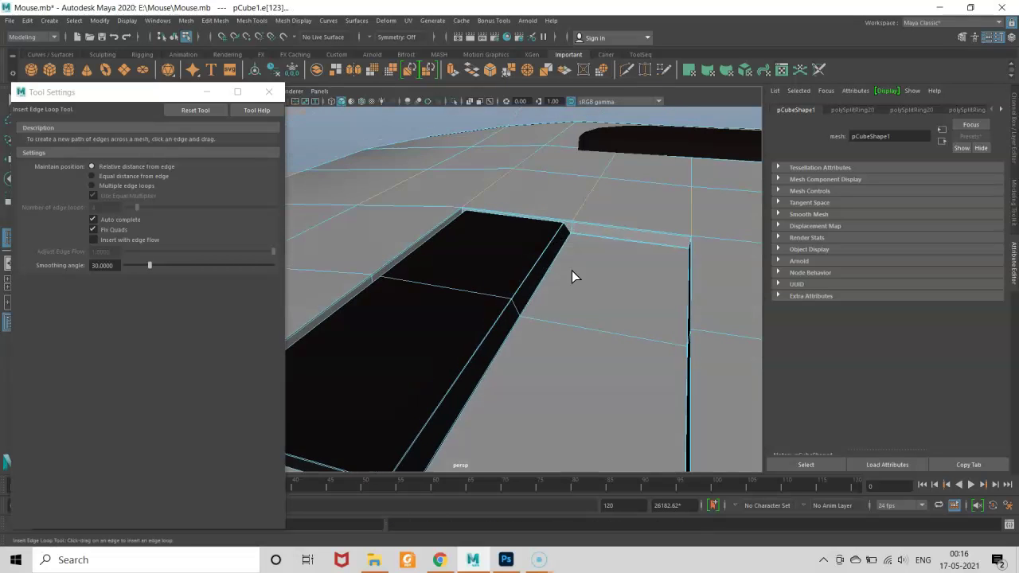
key(ctrl+z)
key(ctrl+z)
key(ctrl+z)
key(ctrl+z)
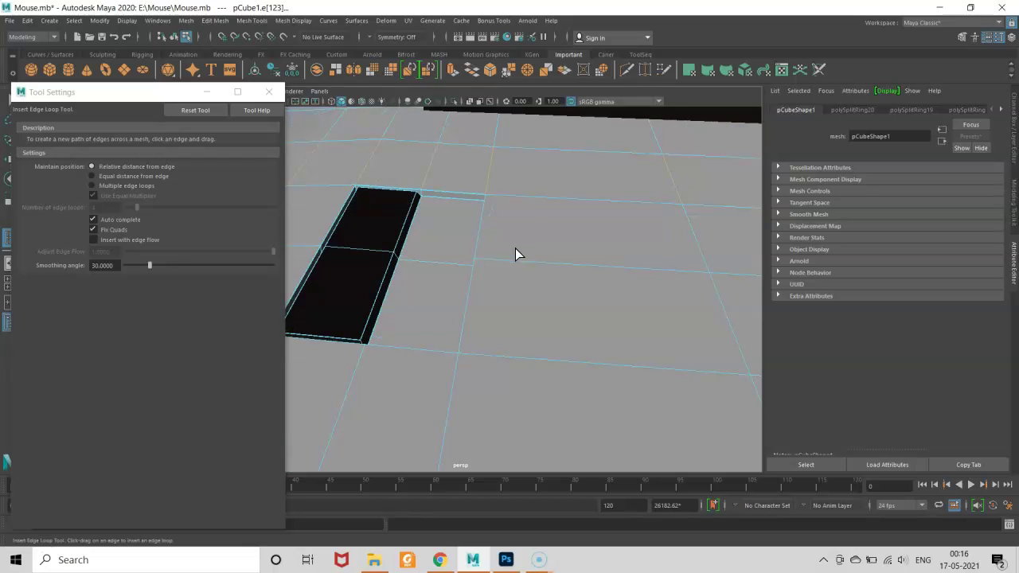
key(ctrl+z)
key(ctrl+z)
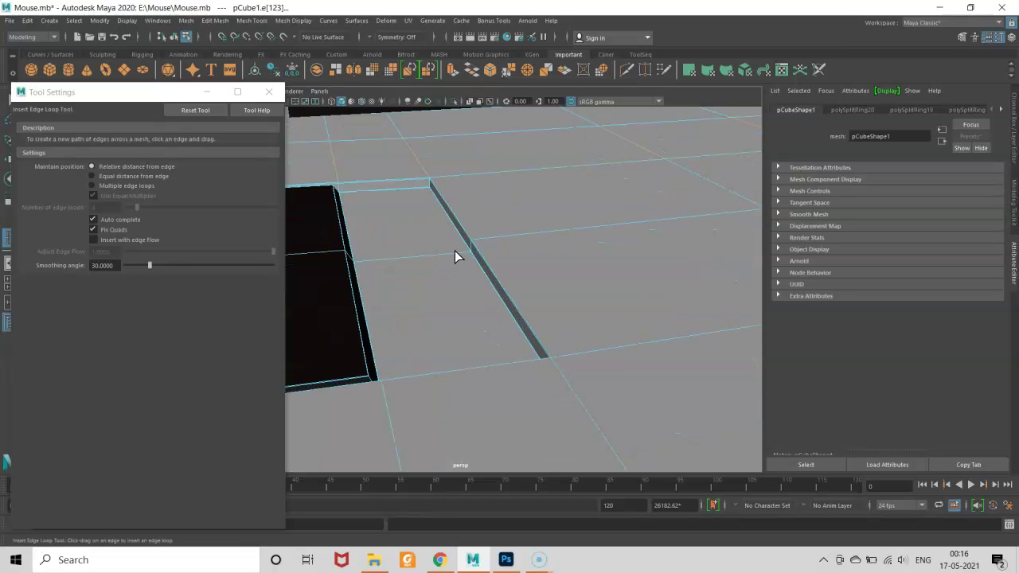
key(ctrl+z)
key(ctrl+z)
key(ctrl+z)
key(ctrl+z)
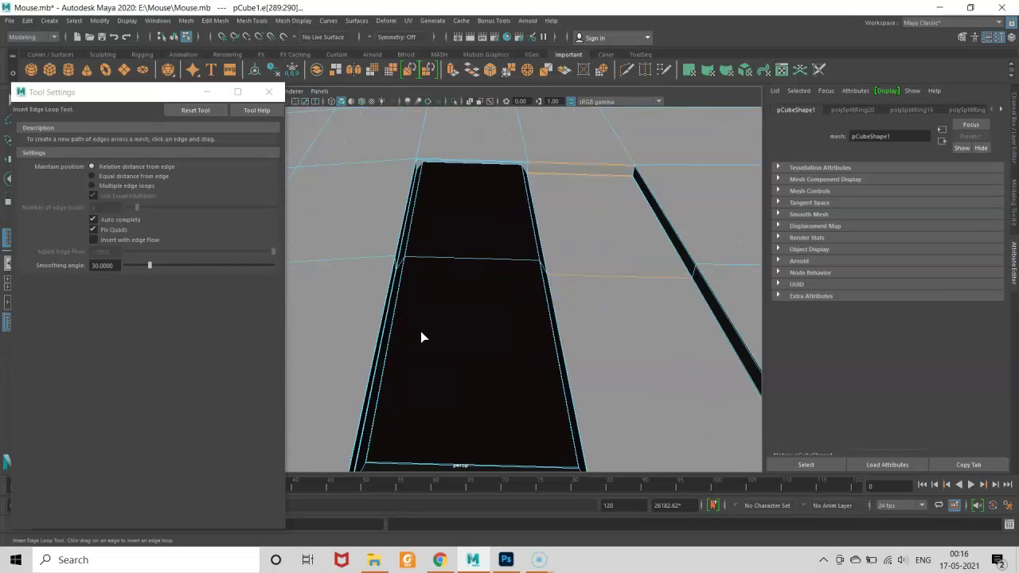
- Insert an edge loop across the black strip and check it in smooth preview
alt+drag(537, 332, 327, 364)
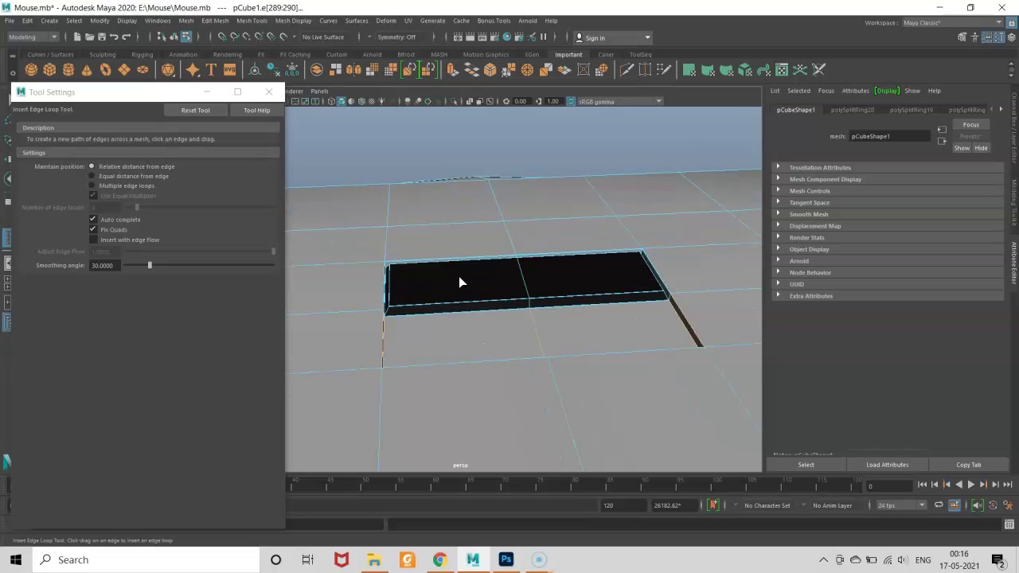
scroll(458, 276, up, 5)
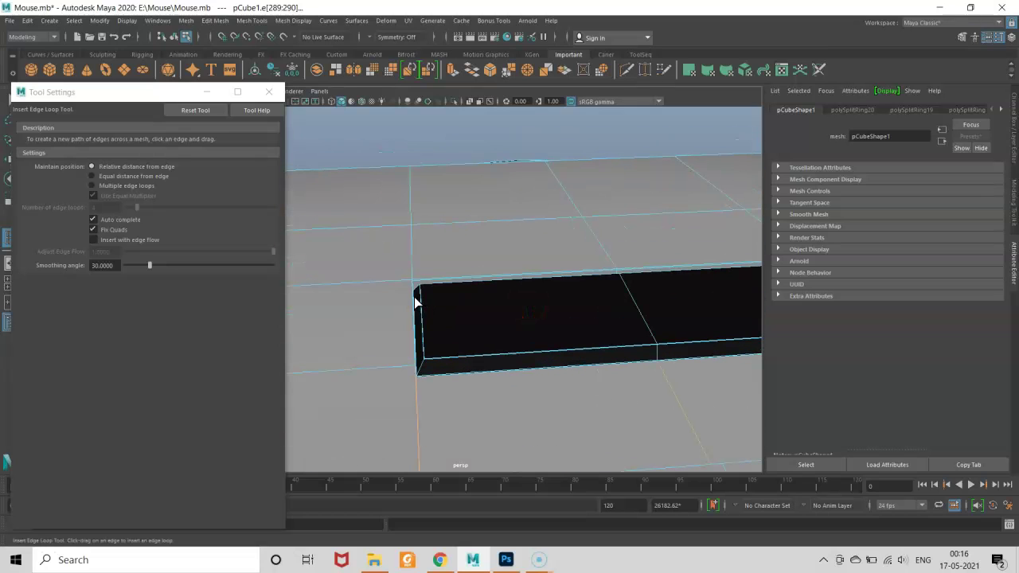
click(421, 284)
mouse_move(427, 292)
alt+mouse_down()
mouse_move(443, 319)
mouse_move(463, 323)
alt+mouse_up()
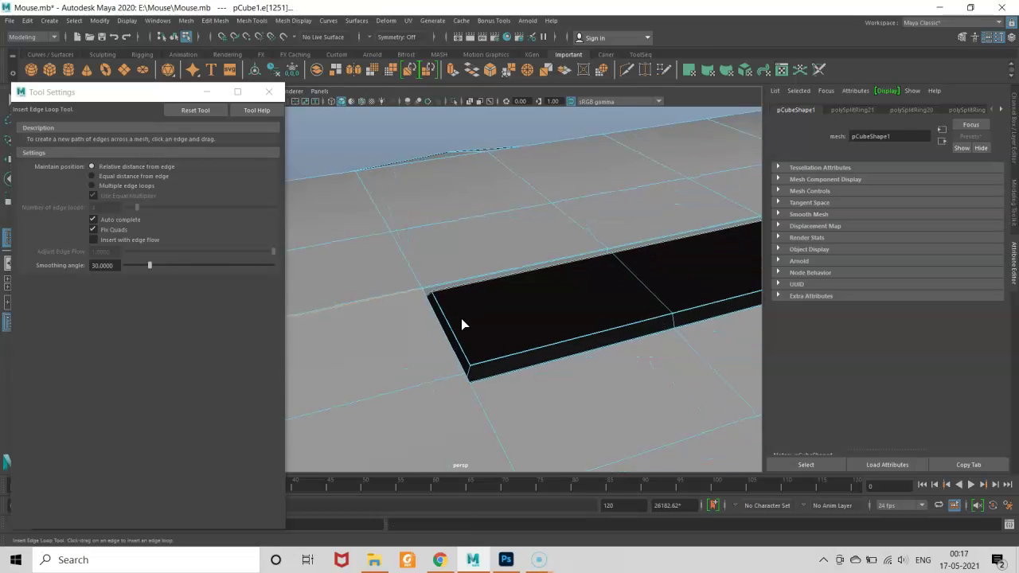
key(3)
mouse_move(491, 369)
alt+mouse_down()
mouse_move(467, 387)
mouse_move(400, 387)
mouse_move(363, 344)
alt+mouse_up()
key(1)
- Add two more edge loops beside the slot's edge
mouse_move(363, 344)
alt+mouse_down()
mouse_move(520, 385)
mouse_move(433, 380)
mouse_move(585, 359)
alt+mouse_up()
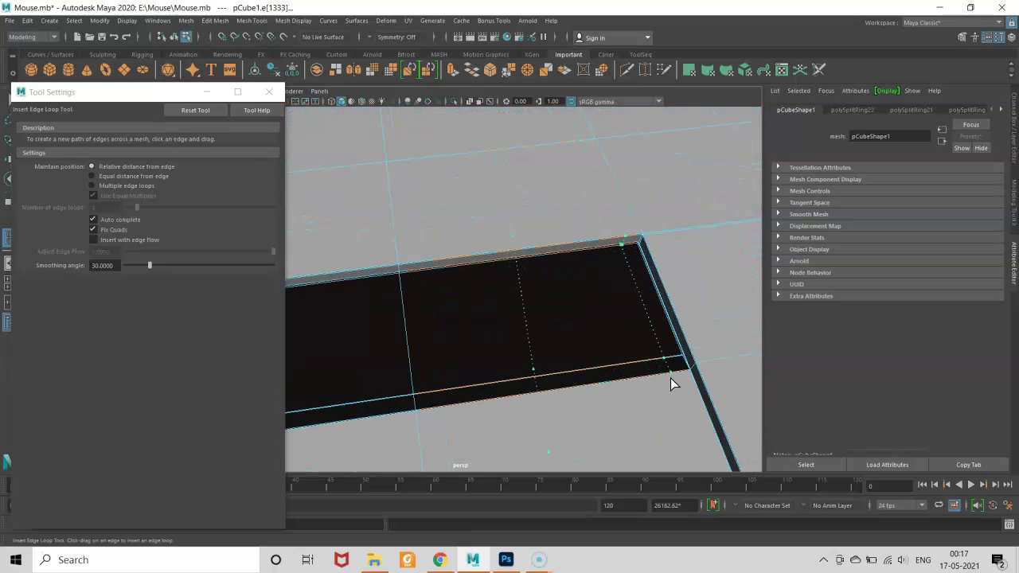
click(693, 393)
scroll(693, 393, down, 3)
scroll(656, 410, down, 3)
mouse_move(655, 410)
alt+mouse_down()
mouse_move(610, 412)
mouse_move(631, 408)
mouse_move(674, 366)
mouse_move(543, 315)
mouse_move(555, 313)
mouse_move(494, 364)
mouse_move(517, 323)
alt+mouse_up()
scroll(522, 348, up, 5)
scroll(490, 294, up, 3)
scroll(490, 289, up, 2)
scroll(521, 276, down, 3)
scroll(517, 323, up, 3)
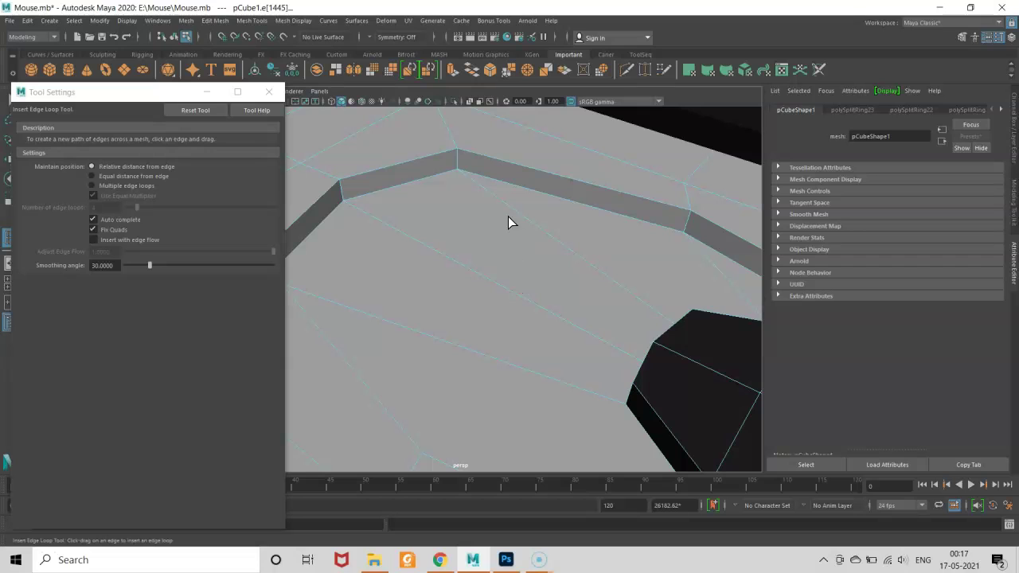
- Add edge loops along the grey recessed band near the octagon block, undoing misplaced ones
key(ctrl+z)
drag(479, 185, 457, 162)
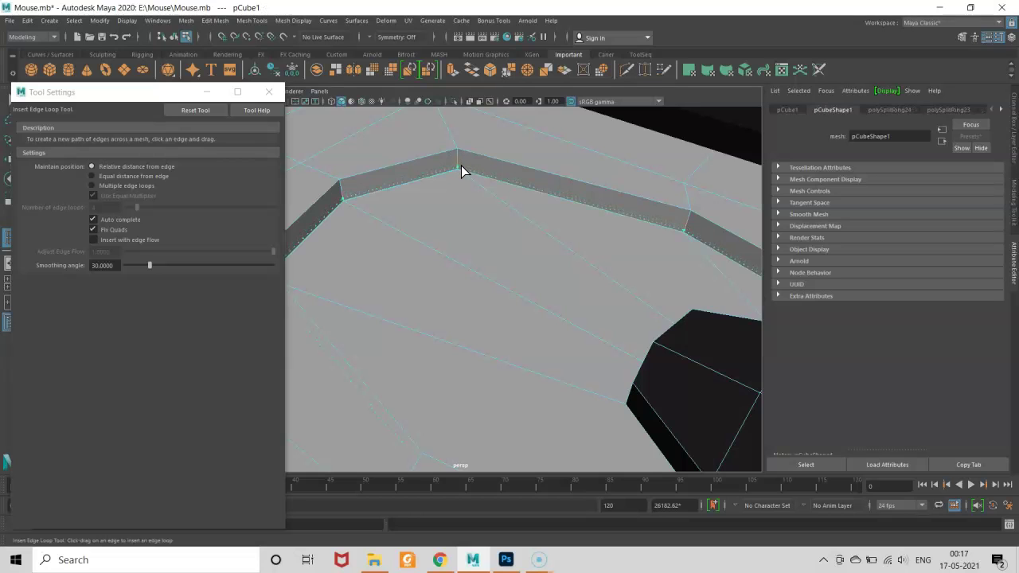
key(ctrl+z)
key(ctrl+z)
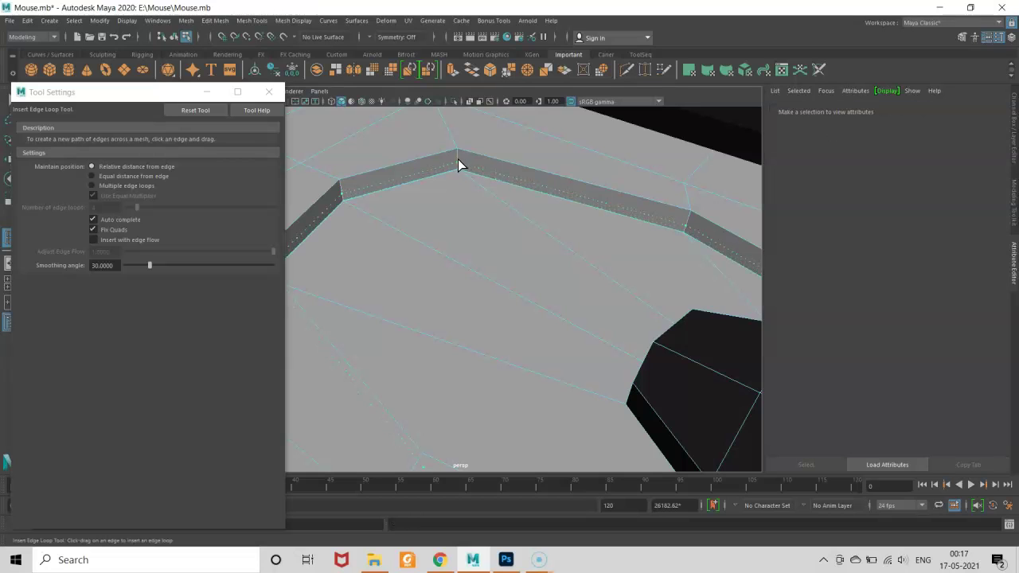
drag(461, 166, 462, 150)
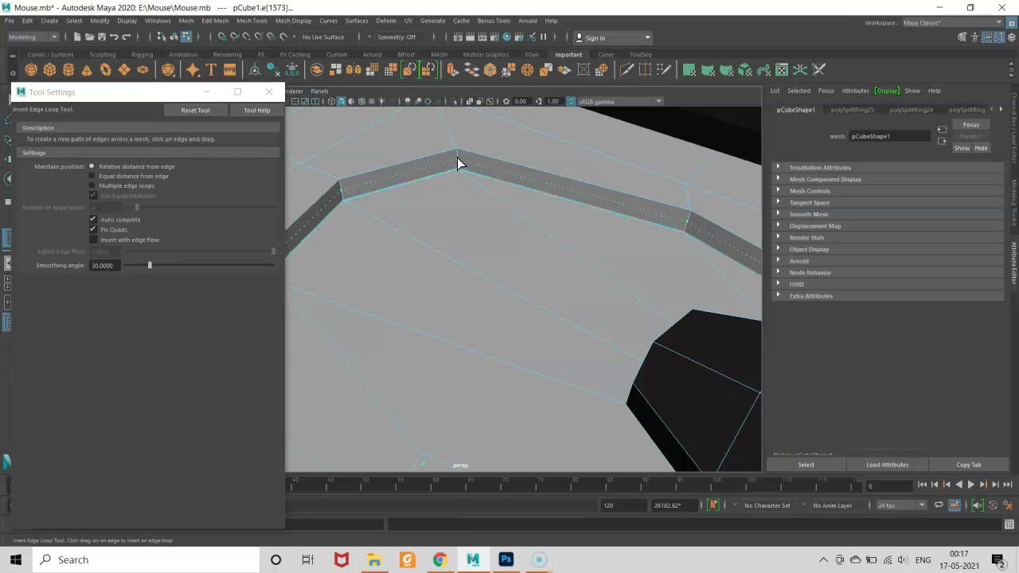
click(462, 150)
- Place holding edge loops around the octagonal block's side, undoing a misplaced one
alt+drag(510, 246, 448, 212)
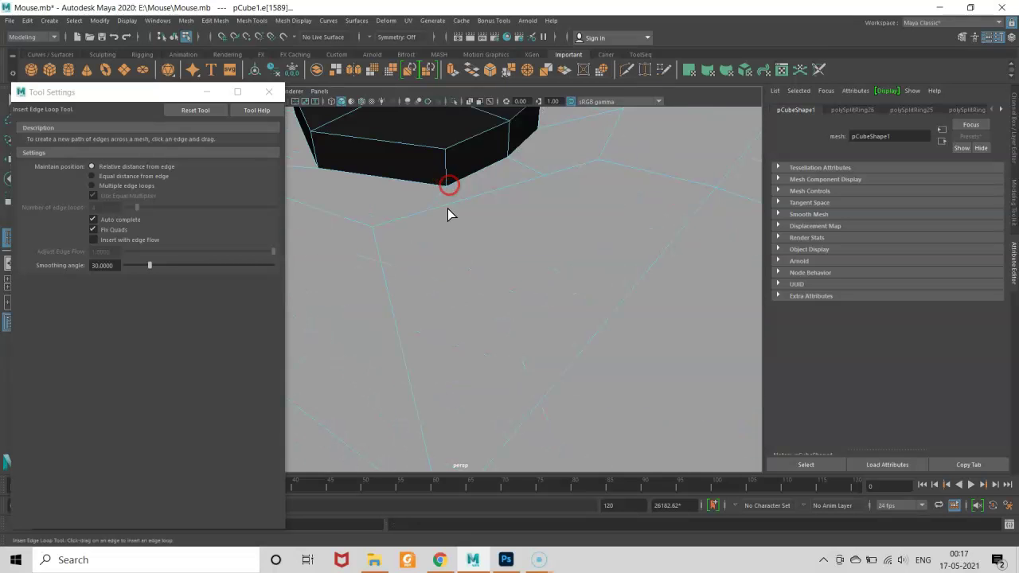
mouse_move(448, 186)
alt+middle_down()
mouse_move(564, 357)
mouse_move(537, 289)
alt+middle_up()
key(ctrl+z)
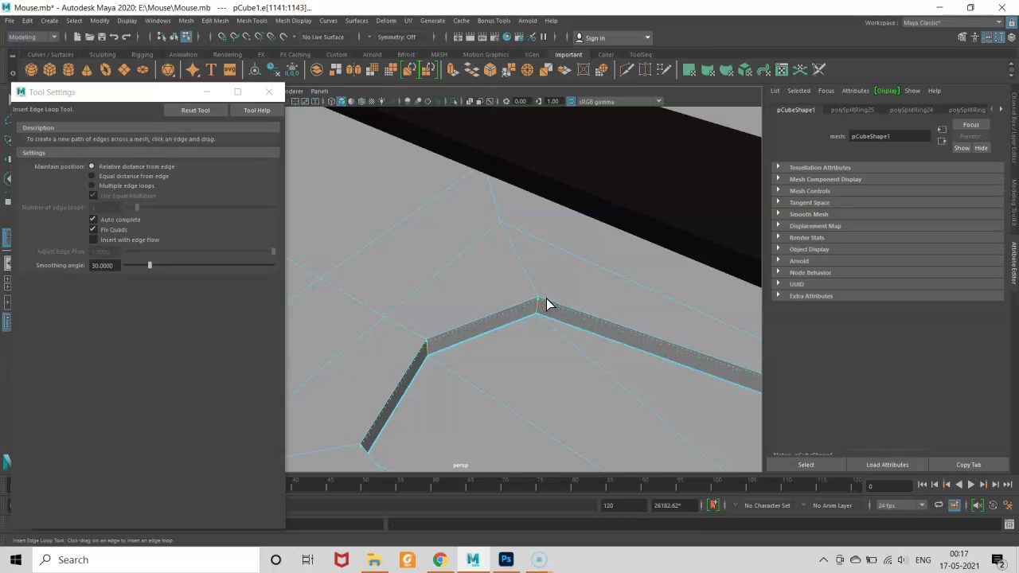
click(547, 303)
alt+drag(564, 323, 485, 250)
alt+middle_drag(485, 250, 562, 249)
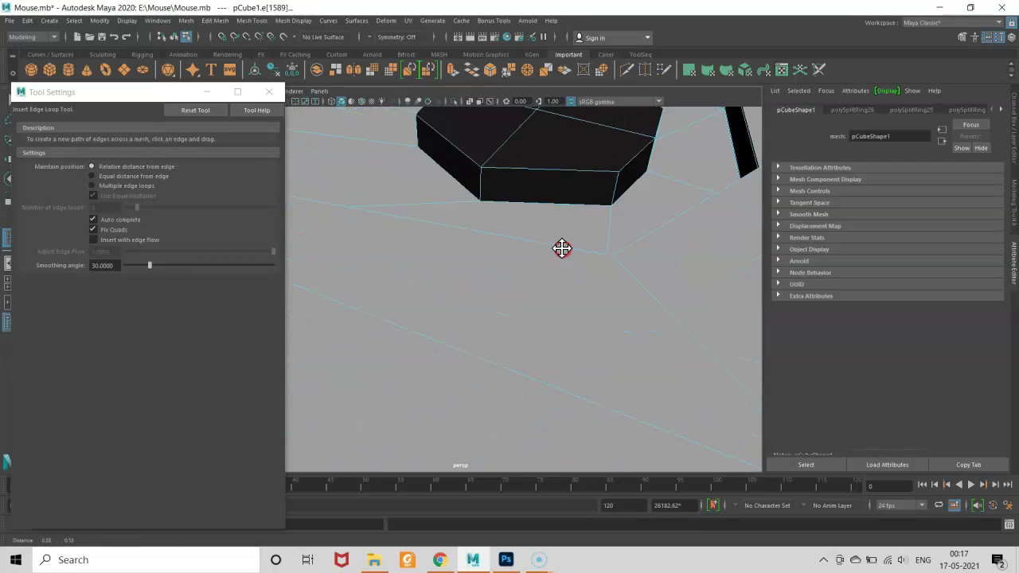
drag(483, 198, 481, 178)
click(487, 172)
- Zoom in on the octagon block and preview the mouse smoothed
scroll(525, 199, down, 5)
mouse_move(547, 184)
alt+mouse_down()
mouse_move(503, 178)
mouse_move(498, 210)
alt+mouse_up()
alt+right_drag(498, 209, 496, 247)
alt+middle_drag(496, 246, 508, 288)
scroll(509, 294, down, 3)
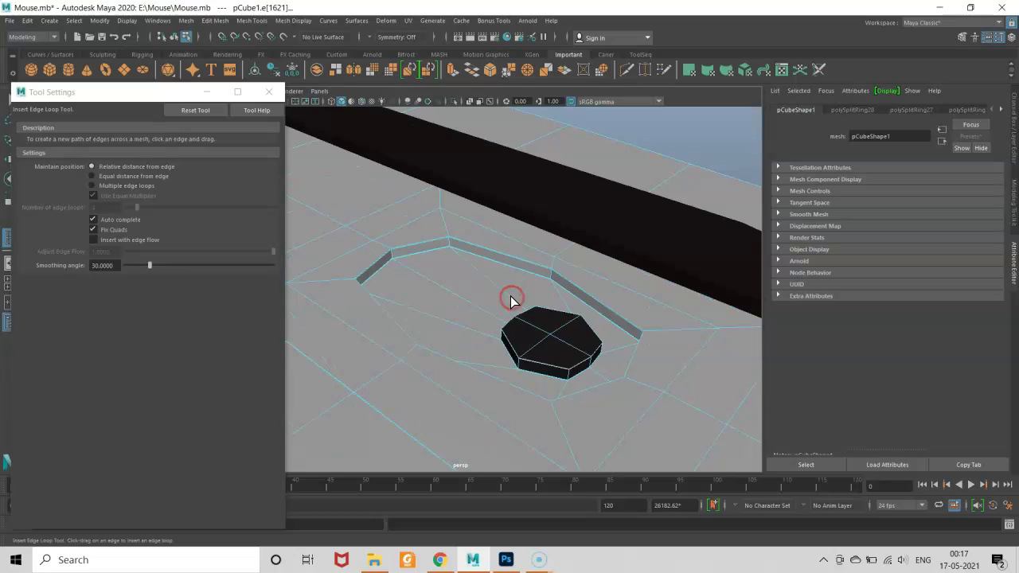
key(3)
scroll(510, 296, down, 3)
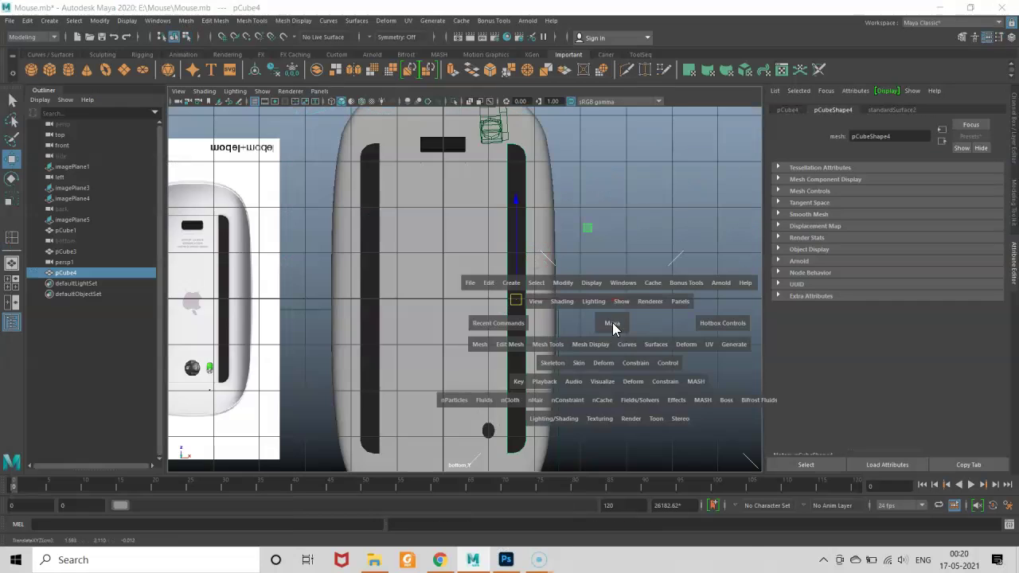
- Return the mouse body to its cage view and start the Insert Edge Loop Tool from a side-groove edge
mouse_move(617, 301)
alt+mouse_down()
mouse_move(443, 341)
mouse_move(551, 328)
mouse_move(553, 336)
alt+mouse_up()
click(492, 276)
right_drag(492, 277, 502, 249)
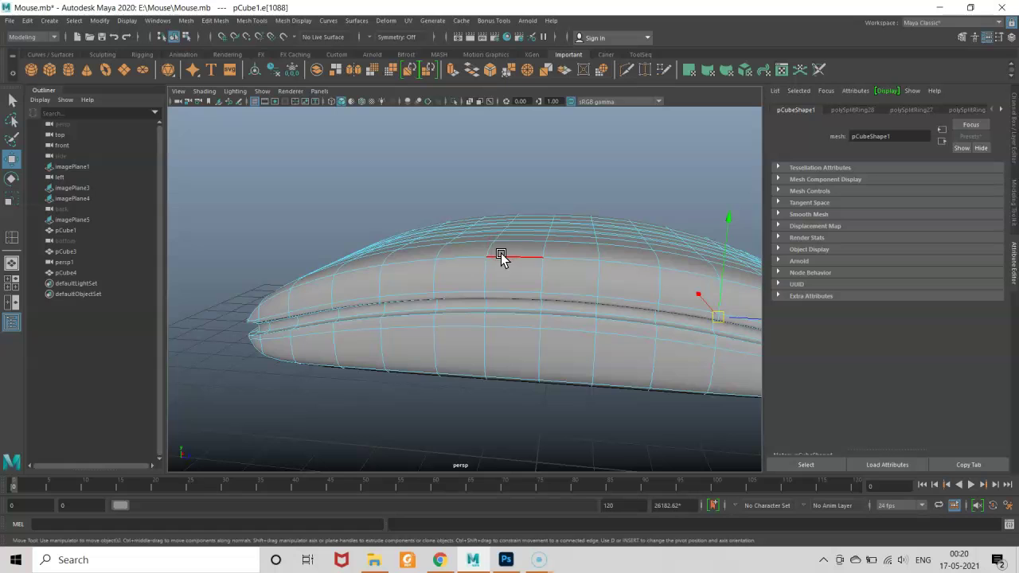
key(1)
click(481, 275)
shift+right_drag(482, 275, 521, 348)
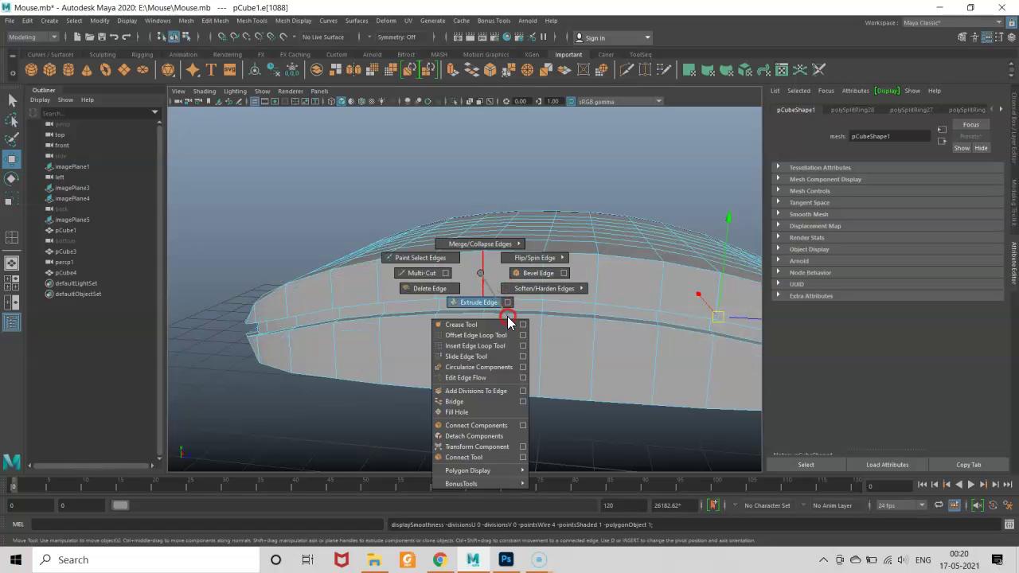
click(522, 348)
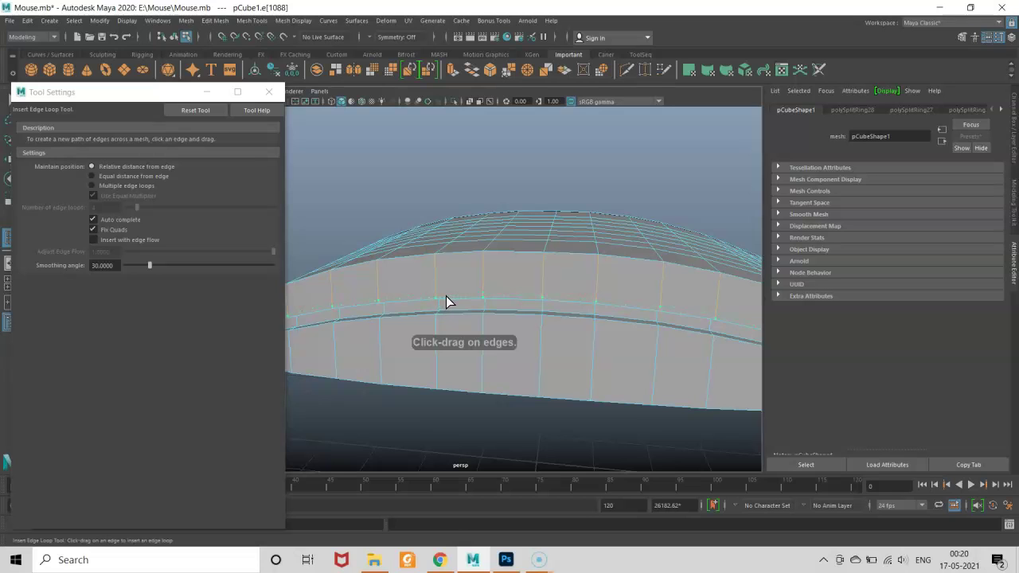
- Insert edge loops above and beside the side groove on the mouse body
click(434, 263)
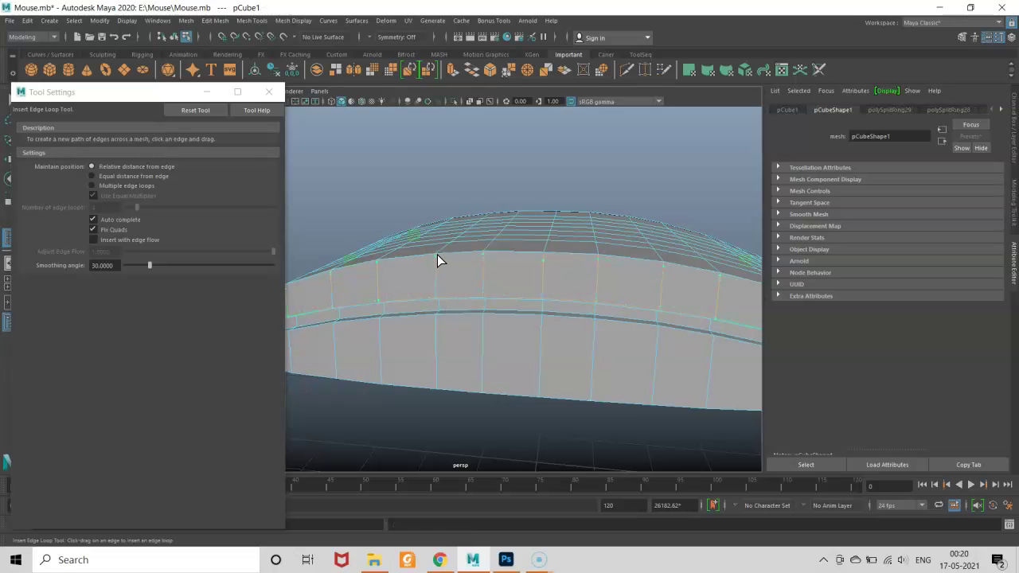
click(441, 253)
mouse_move(435, 316)
alt+mouse_down()
mouse_move(496, 321)
mouse_move(502, 346)
alt+mouse_up()
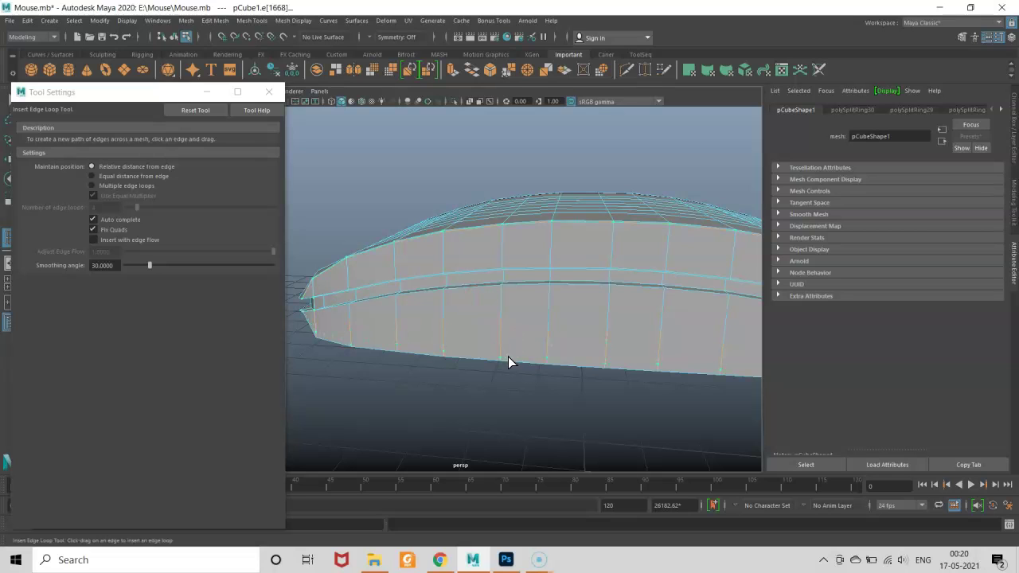
drag(510, 358, 509, 358)
scroll(504, 345, up, 3)
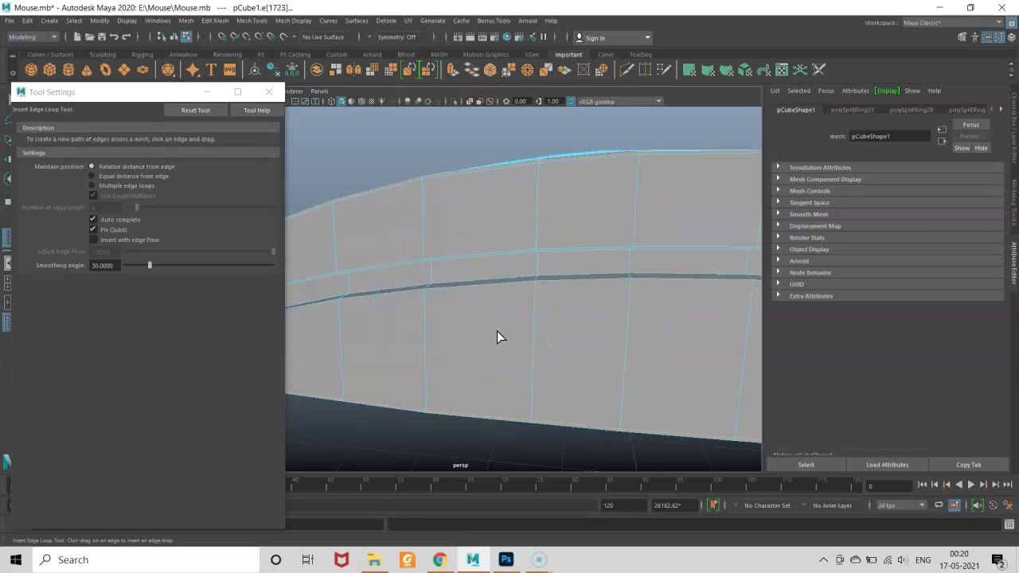
click(536, 282)
mouse_move(536, 282)
alt+mouse_down()
mouse_move(545, 264)
mouse_move(539, 302)
mouse_move(552, 278)
mouse_move(541, 316)
mouse_move(537, 291)
mouse_move(546, 329)
alt+mouse_up()
click(576, 231)
mouse_move(584, 222)
alt+mouse_down()
mouse_move(571, 281)
mouse_move(562, 266)
alt+mouse_up()
click(535, 230)
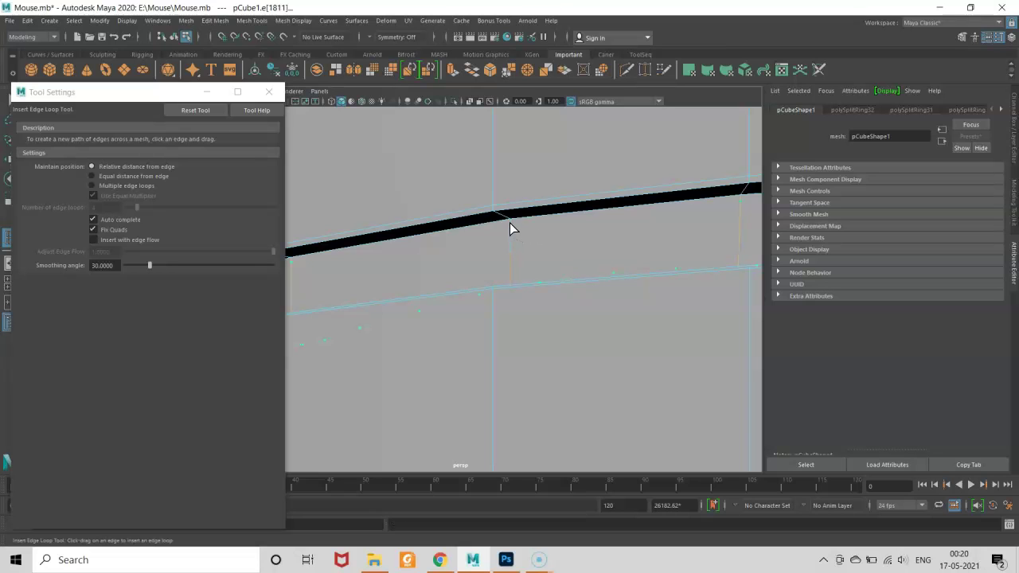
- Add more edge loops along the lower band and the groove's upper edge
mouse_move(519, 223)
alt+mouse_down()
mouse_move(517, 285)
mouse_move(506, 220)
alt+mouse_up()
click(486, 357)
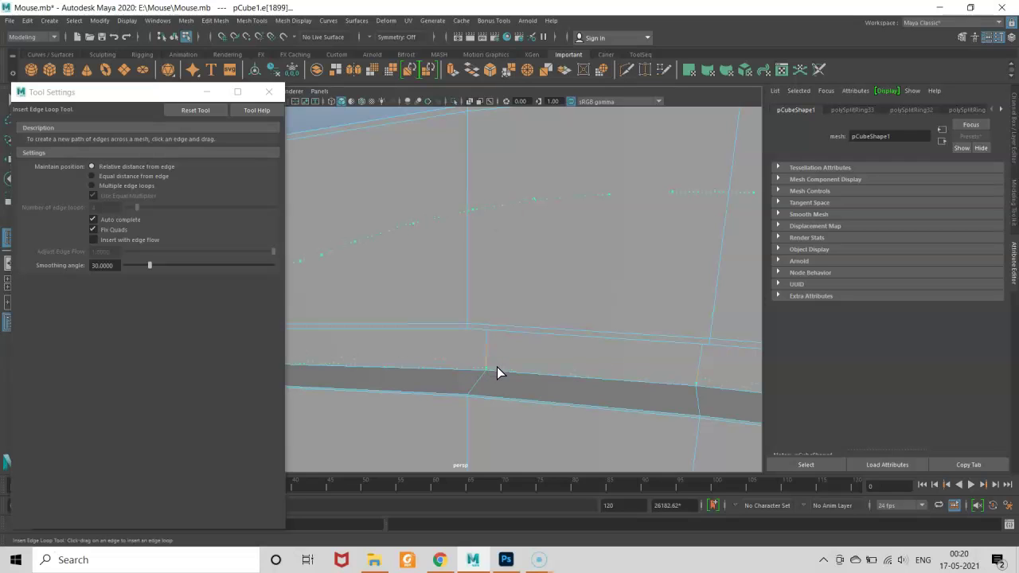
click(500, 368)
alt+drag(501, 372, 498, 395)
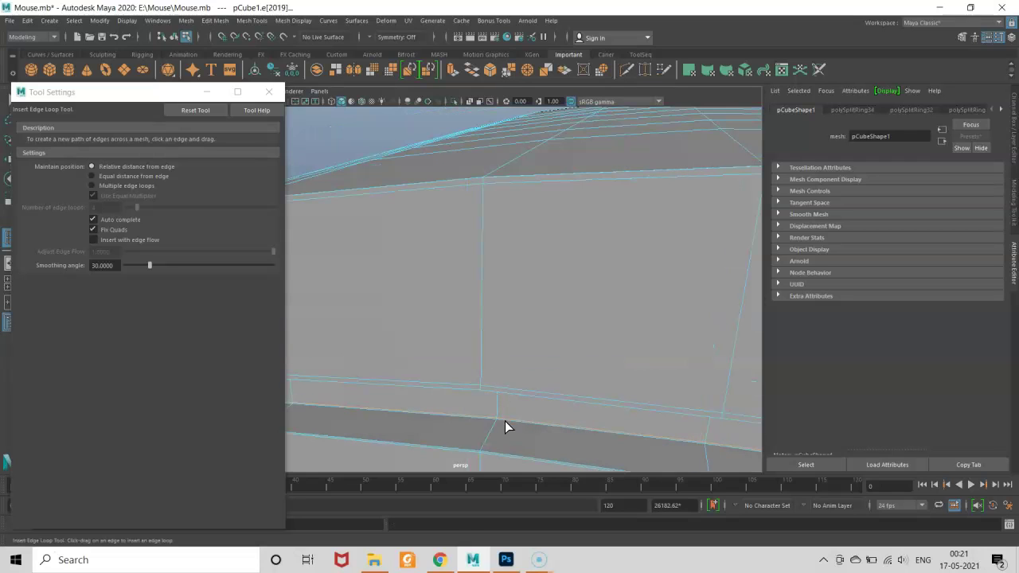
drag(500, 421, 485, 441)
click(486, 453)
mouse_move(486, 452)
alt+middle_down()
mouse_move(507, 498)
mouse_move(478, 400)
alt+middle_up()
scroll(484, 401, up, 5)
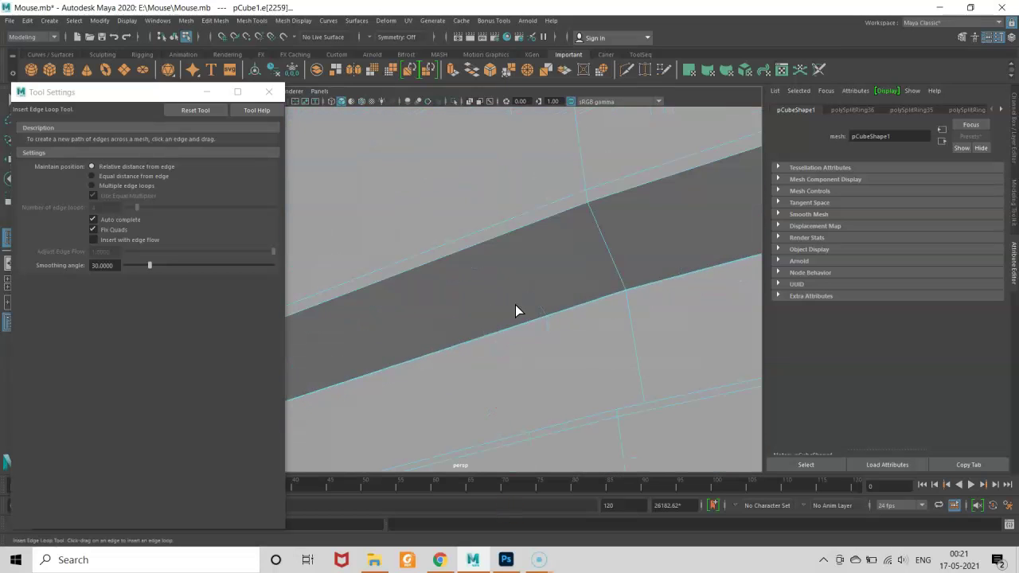
click(629, 287)
click(583, 206)
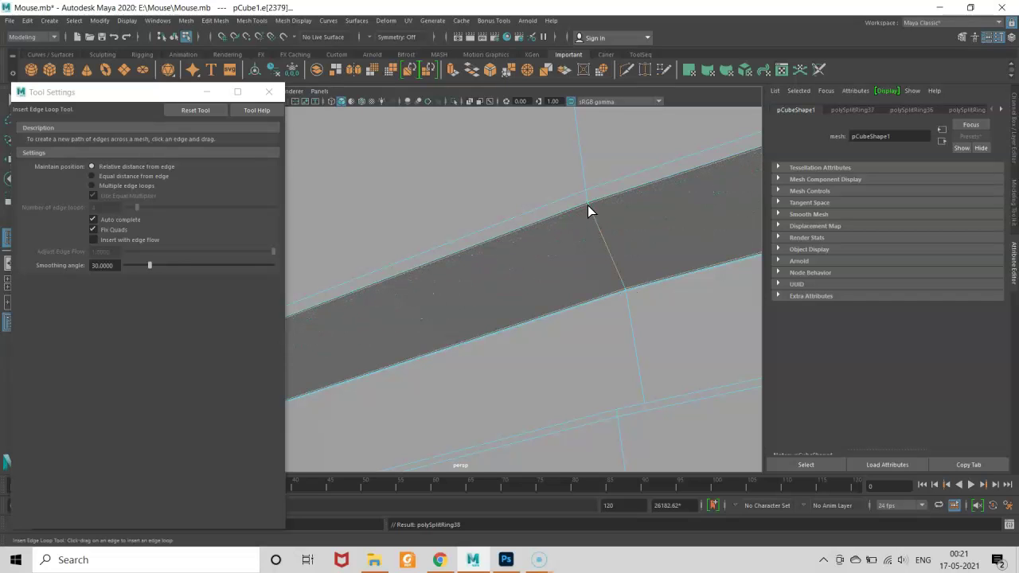
alt+drag(587, 205, 597, 257)
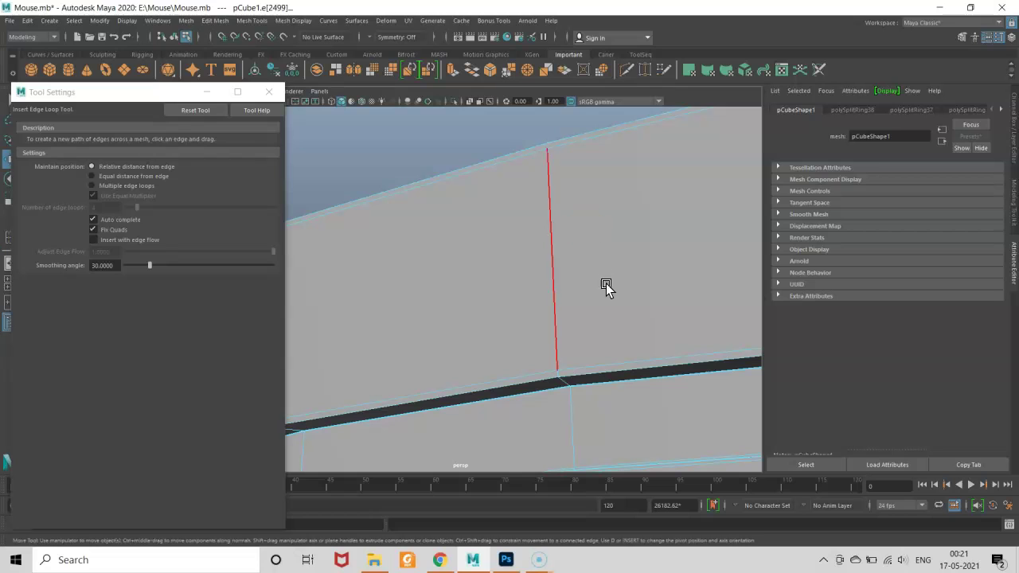
- Delete the stray vertical edge on the mouse's side and insert a replacement loop beside the groove
key(w)
click(632, 354)
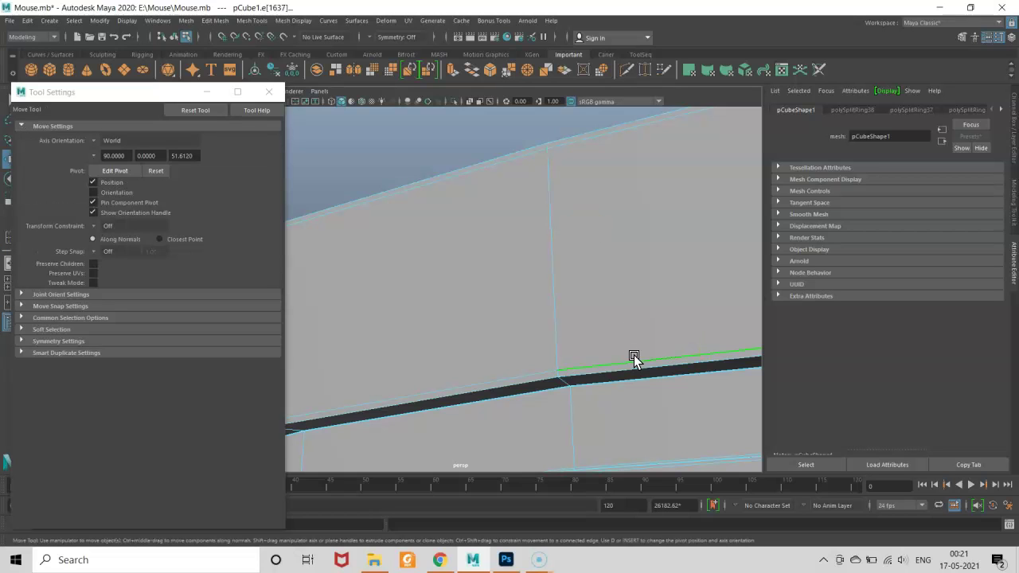
key(Delete)
mouse_move(593, 324)
shift+right_down()
mouse_move(627, 366)
mouse_move(636, 398)
shift+right_up()
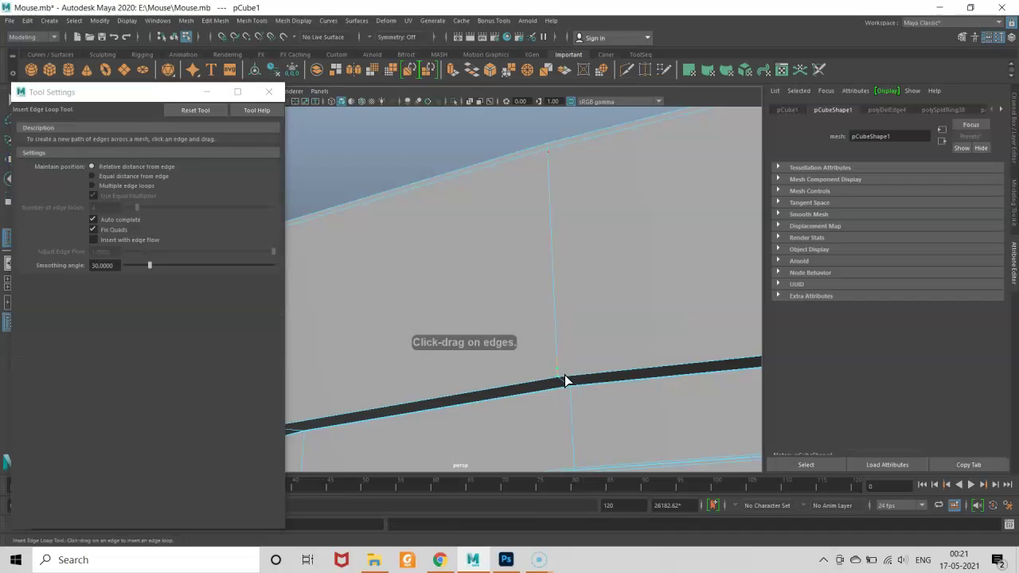
drag(565, 375, 570, 376)
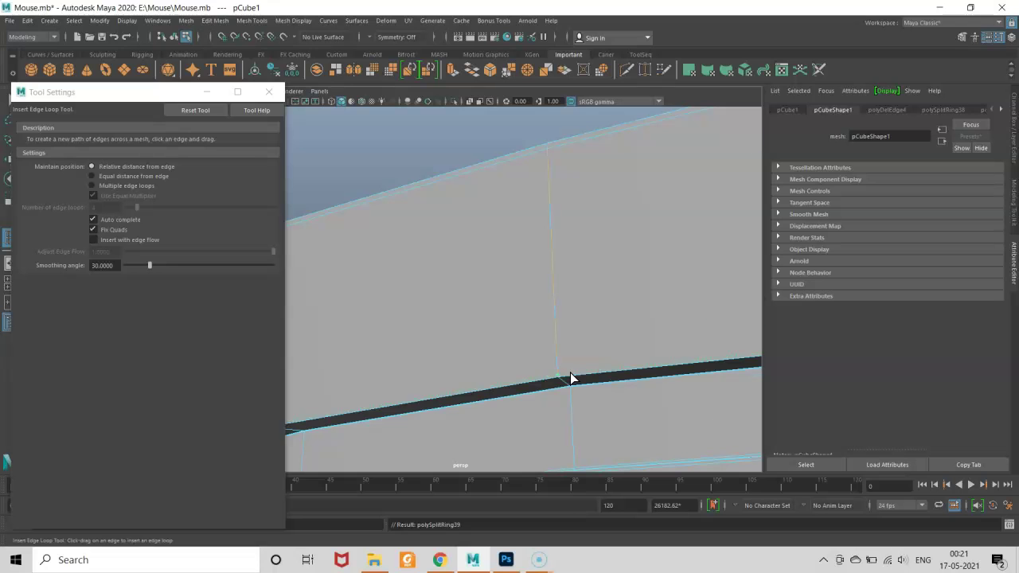
scroll(570, 377, down, 3)
scroll(553, 357, down, 2)
- Switch back to object selection, deselect the body and inspect the crisp side seam
key(w)
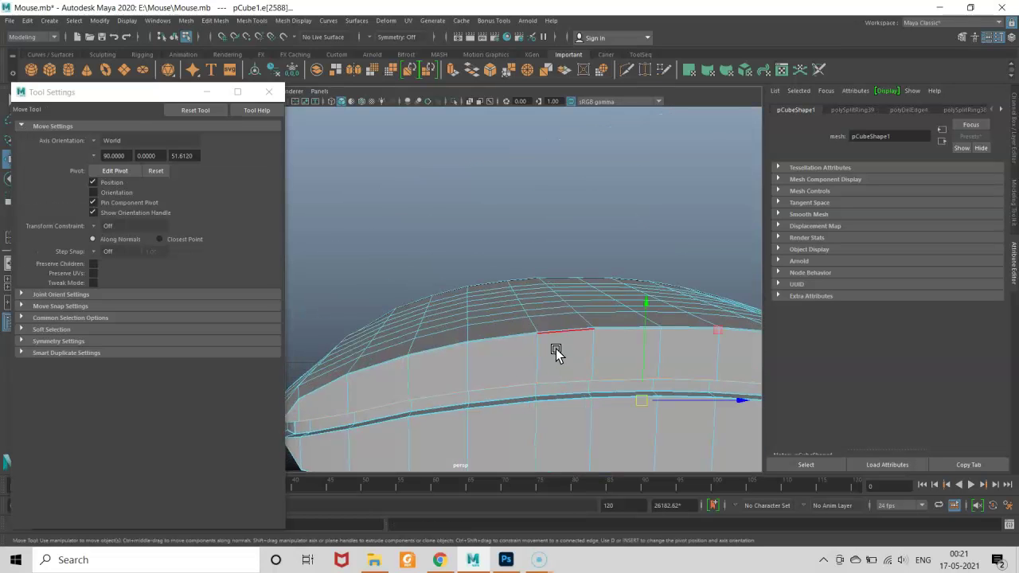
right_drag(589, 287, 580, 221)
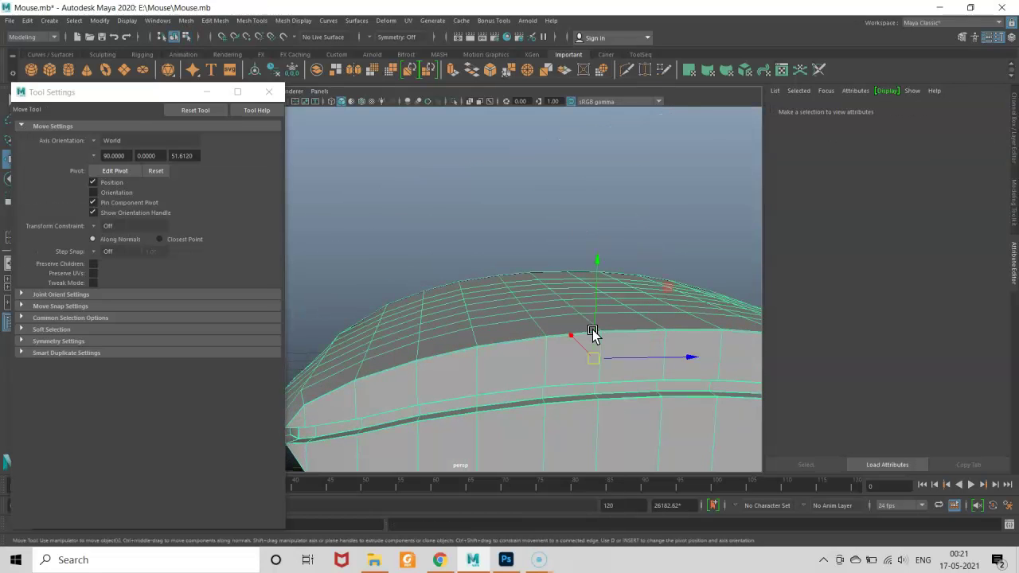
scroll(593, 330, down, 4)
click(570, 328)
mouse_move(570, 328)
alt+mouse_down()
mouse_move(578, 358)
mouse_move(478, 340)
mouse_move(560, 367)
mouse_move(573, 391)
mouse_move(509, 400)
mouse_move(565, 375)
mouse_move(533, 371)
alt+mouse_up()
key(space)
- In the top view, delete the selection, frame the mouse body, and show the Channel Box/Layer Editor
click(618, 423)
key(Delete)
click(552, 315)
key(f)
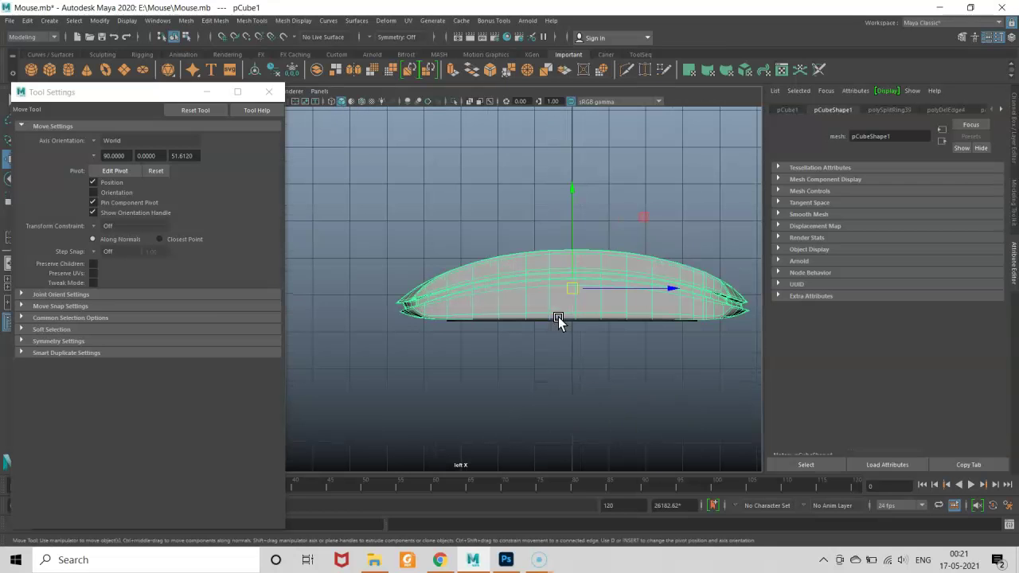
key(ctrl+a)
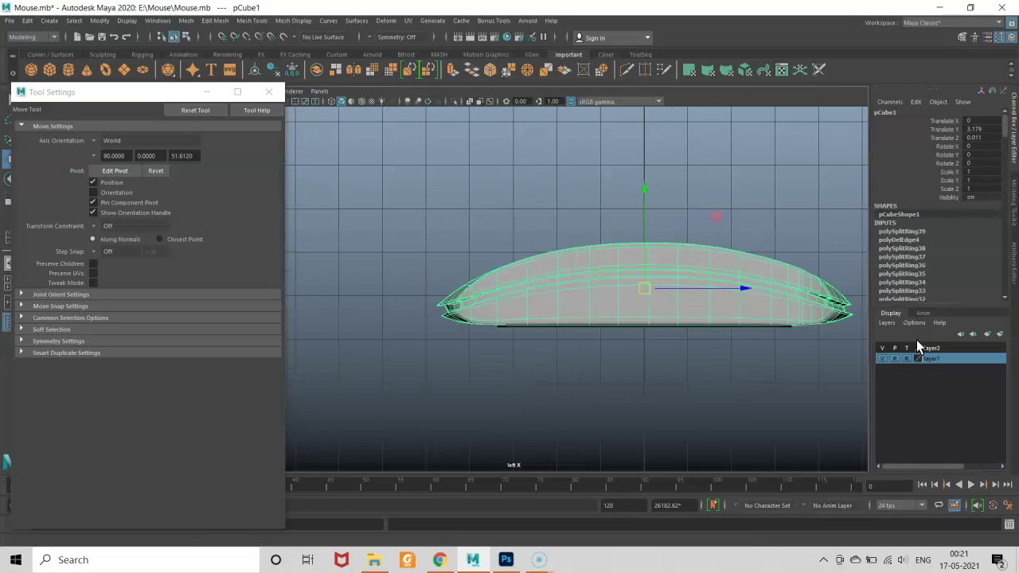
- Set layer2 to reference mode and switch to the perspective camera, orbiting around the mouse
click(908, 348)
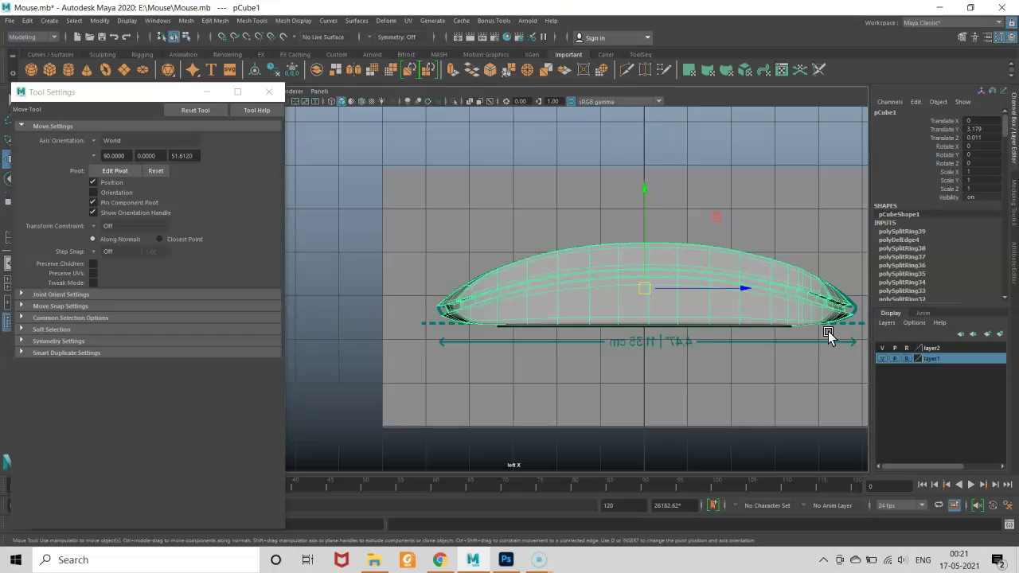
key(space)
drag(811, 313, 761, 315)
mouse_move(676, 317)
alt+mouse_down()
mouse_move(698, 329)
mouse_move(659, 354)
mouse_move(701, 285)
mouse_move(612, 239)
mouse_move(521, 289)
mouse_move(536, 312)
mouse_move(616, 313)
alt+mouse_up()
click(698, 330)
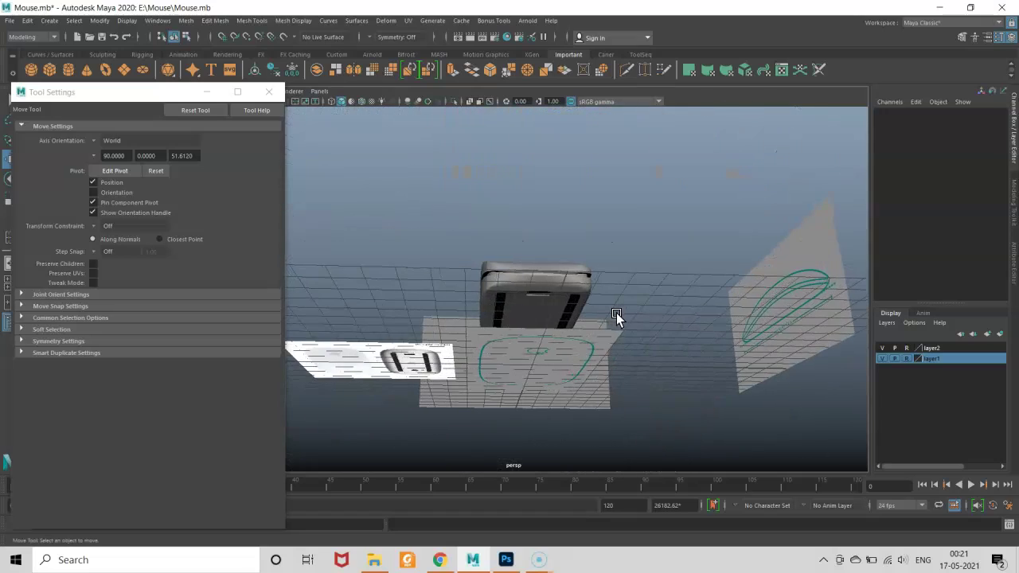
- Turn off visibility for layer2 and layer1, leaving the mouse body alone to inspect close up
click(883, 348)
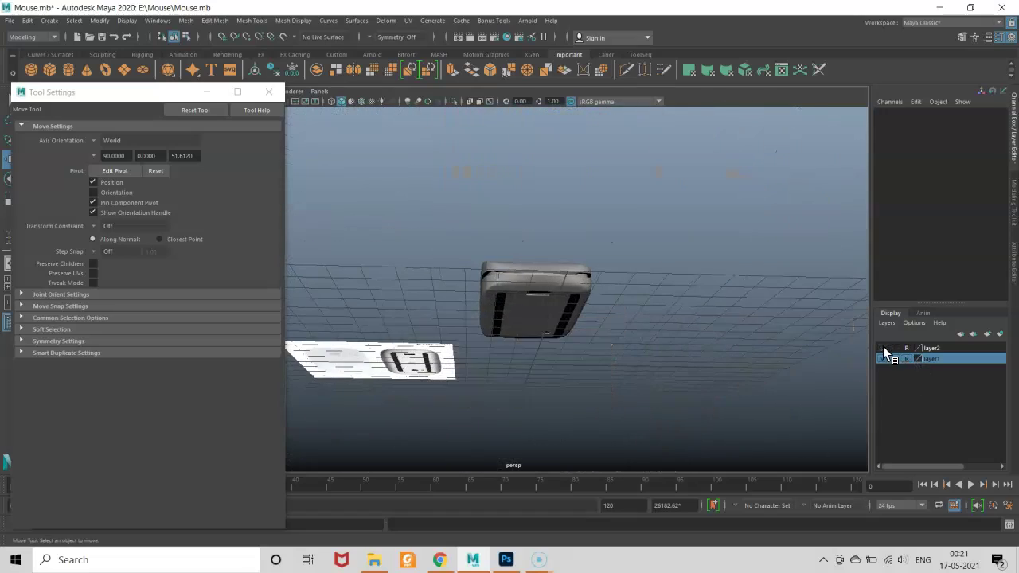
mouse_move(573, 324)
alt+mouse_down()
mouse_move(588, 260)
mouse_move(610, 284)
mouse_move(690, 323)
mouse_move(544, 352)
mouse_move(618, 381)
mouse_move(587, 295)
mouse_move(526, 356)
mouse_move(478, 325)
alt+mouse_up()
scroll(588, 259, up, 2)
click(884, 358)
click(478, 236)
mouse_move(479, 236)
alt+mouse_down()
mouse_move(569, 289)
mouse_move(553, 325)
mouse_move(562, 317)
alt+mouse_up()
alt+right_drag(561, 316, 573, 300)
mouse_move(574, 300)
alt+mouse_down()
mouse_move(587, 343)
mouse_move(576, 326)
alt+mouse_up()
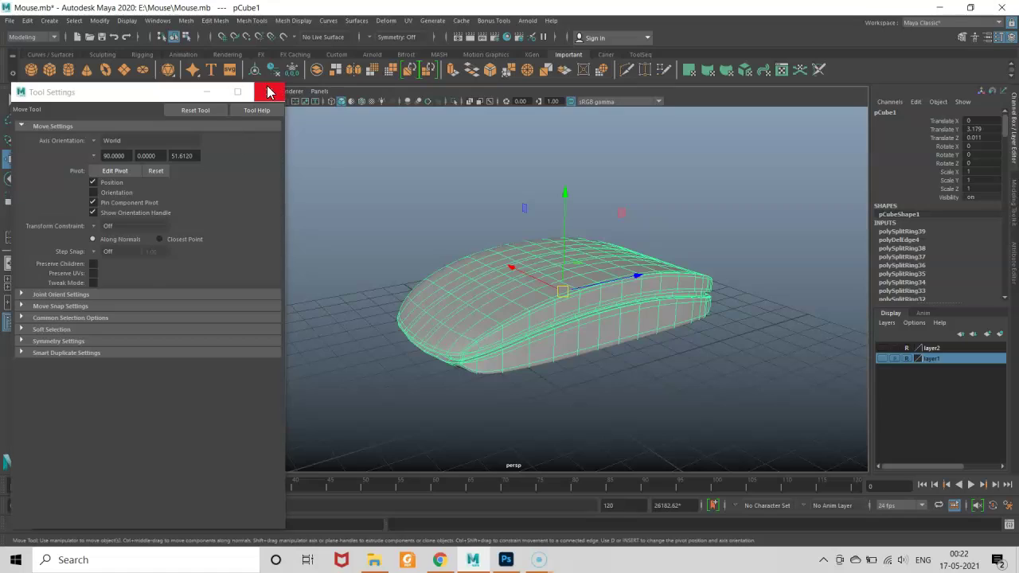
- Close the Tool Settings panel and tumble in close on the mouse's underside
click(268, 92)
alt+drag(353, 257, 364, 237)
mouse_move(374, 286)
alt+mouse_down()
mouse_move(271, 290)
mouse_move(257, 316)
mouse_move(393, 326)
mouse_move(403, 332)
mouse_move(398, 357)
mouse_move(393, 346)
alt+mouse_up()
click(403, 332)
mouse_move(393, 346)
alt+right_down()
mouse_move(376, 373)
mouse_move(367, 368)
alt+right_up()
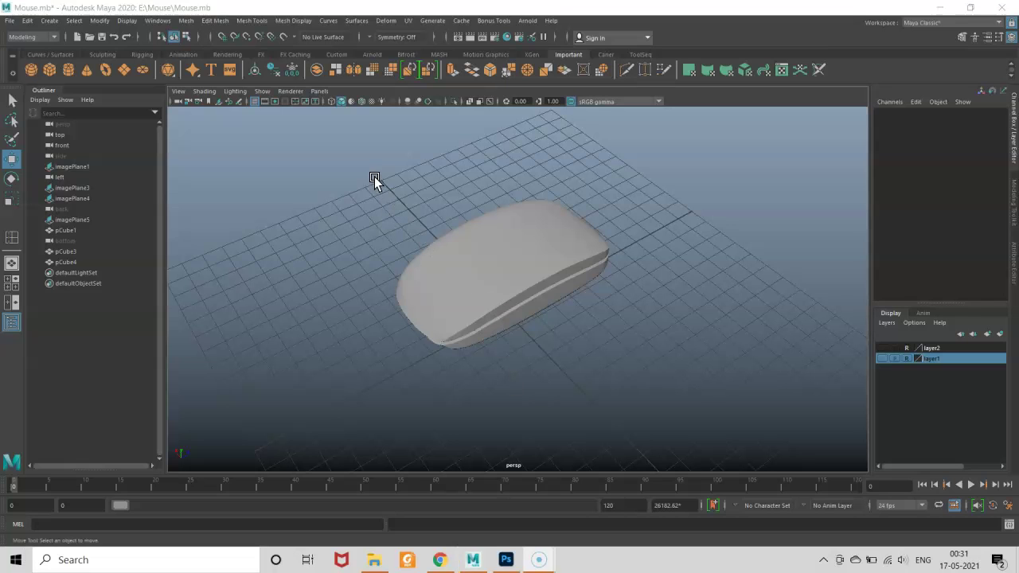
click(491, 263)
click(579, 363)
mouse_move(570, 348)
alt+mouse_down()
mouse_move(539, 295)
mouse_move(543, 246)
alt+mouse_up()
alt+right_drag(544, 246, 674, 321)
mouse_move(674, 320)
alt+mouse_down()
mouse_move(465, 314)
mouse_move(484, 265)
alt+mouse_up()
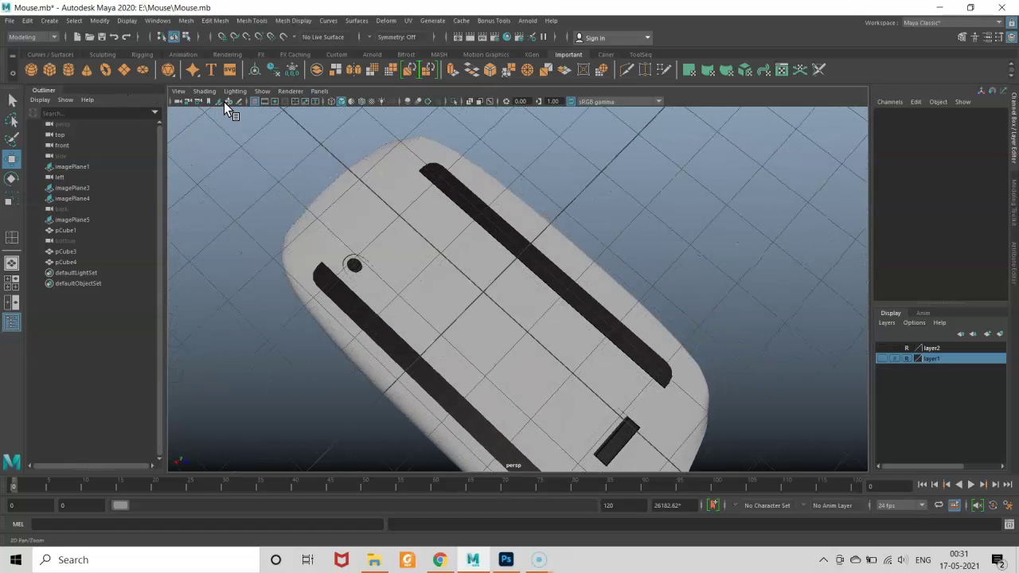
- Hide the viewport grid and the Outliner, then orbit around the mouse's side groove and slots
click(251, 102)
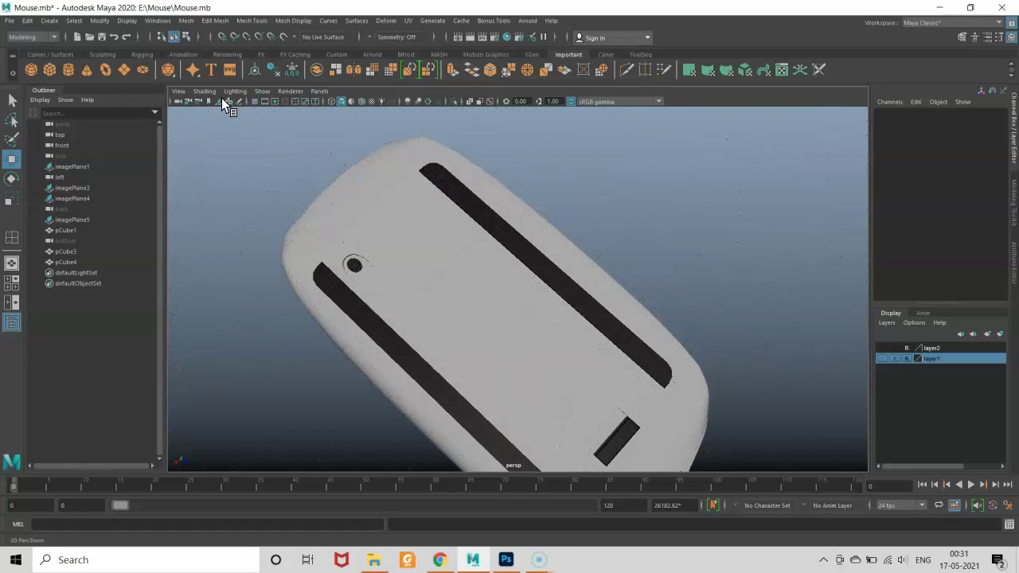
click(12, 322)
mouse_move(246, 321)
alt+mouse_down()
mouse_move(295, 289)
mouse_move(302, 310)
mouse_move(317, 289)
mouse_move(219, 273)
mouse_move(214, 289)
mouse_move(268, 280)
mouse_move(276, 268)
mouse_move(264, 278)
mouse_move(199, 275)
alt+mouse_up()
mouse_move(200, 275)
alt+right_down()
mouse_move(541, 281)
mouse_move(305, 272)
mouse_move(594, 303)
alt+right_up()
mouse_move(594, 303)
alt+mouse_down()
mouse_move(544, 298)
mouse_move(630, 295)
mouse_move(462, 307)
mouse_move(519, 212)
mouse_move(478, 197)
mouse_move(539, 202)
mouse_move(599, 180)
mouse_move(439, 240)
mouse_move(464, 211)
mouse_move(552, 225)
mouse_move(615, 265)
mouse_move(562, 298)
mouse_move(571, 316)
mouse_move(526, 316)
mouse_move(560, 316)
alt+mouse_up()
scroll(529, 317, up, 3)
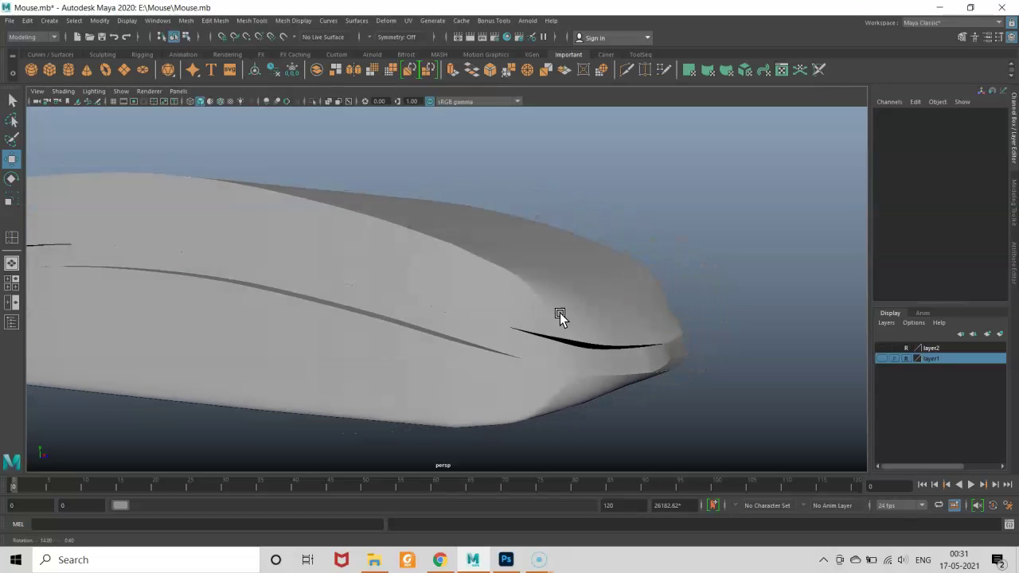
right_click(564, 311)
click(564, 253)
click(552, 313)
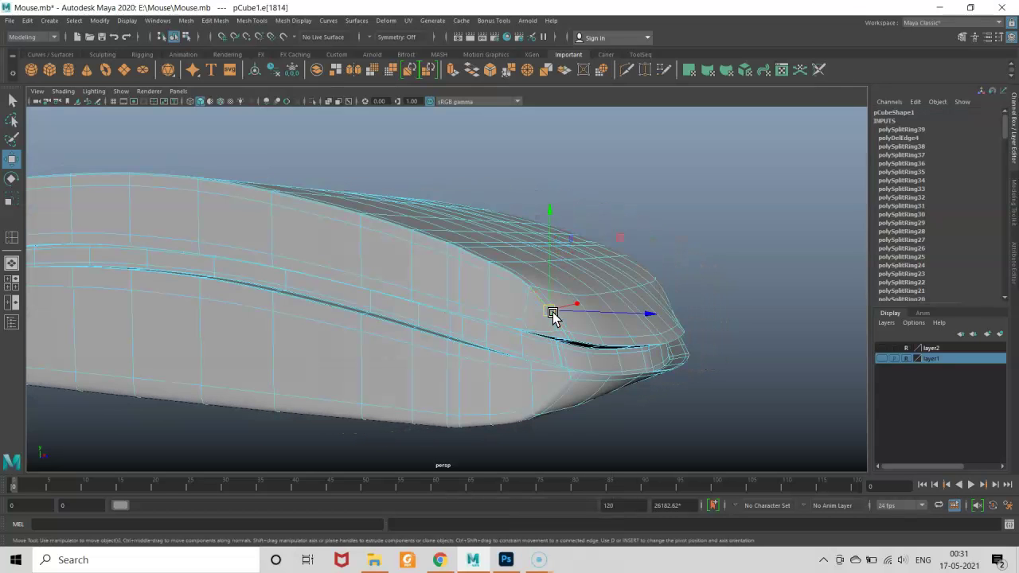
mouse_move(571, 334)
alt+mouse_down()
mouse_move(589, 323)
mouse_move(547, 316)
mouse_move(521, 282)
mouse_move(586, 296)
mouse_move(571, 297)
alt+mouse_up()
scroll(526, 302, up, 3)
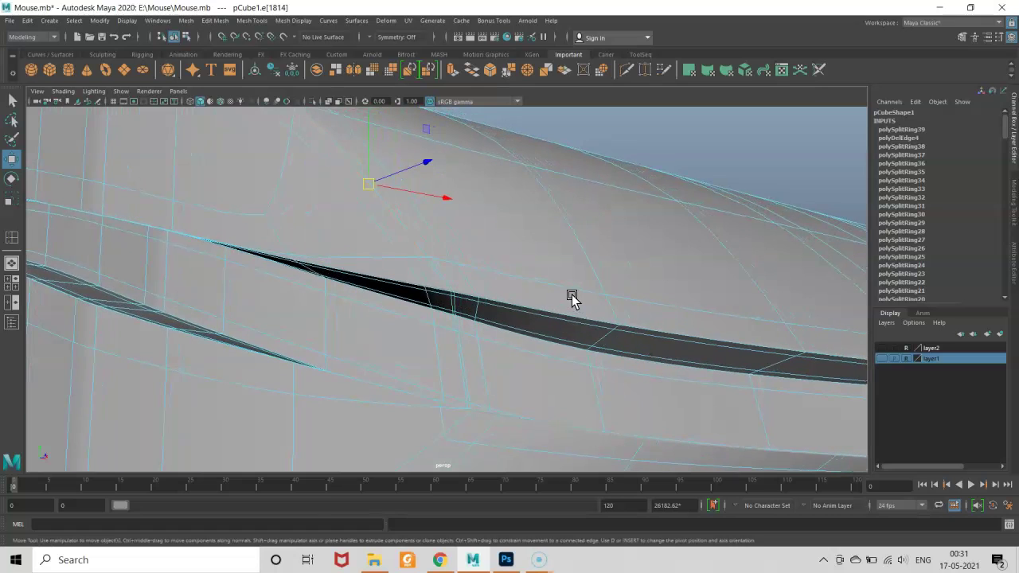
key(1)
alt+drag(474, 299, 441, 321)
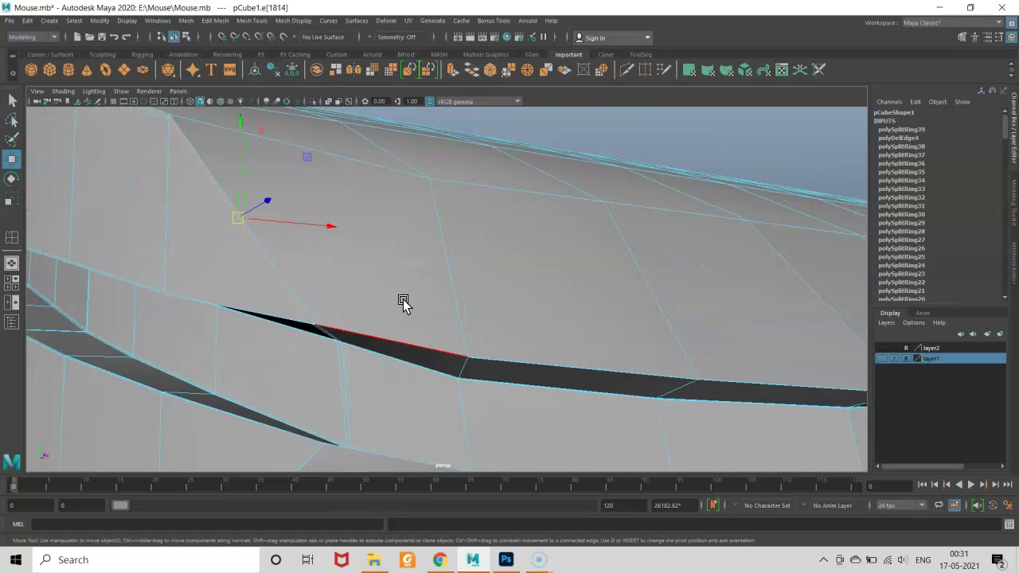
mouse_move(381, 305)
alt+mouse_down()
mouse_move(369, 303)
mouse_move(375, 316)
mouse_move(277, 316)
mouse_move(340, 352)
alt+mouse_up()
right_click(493, 343)
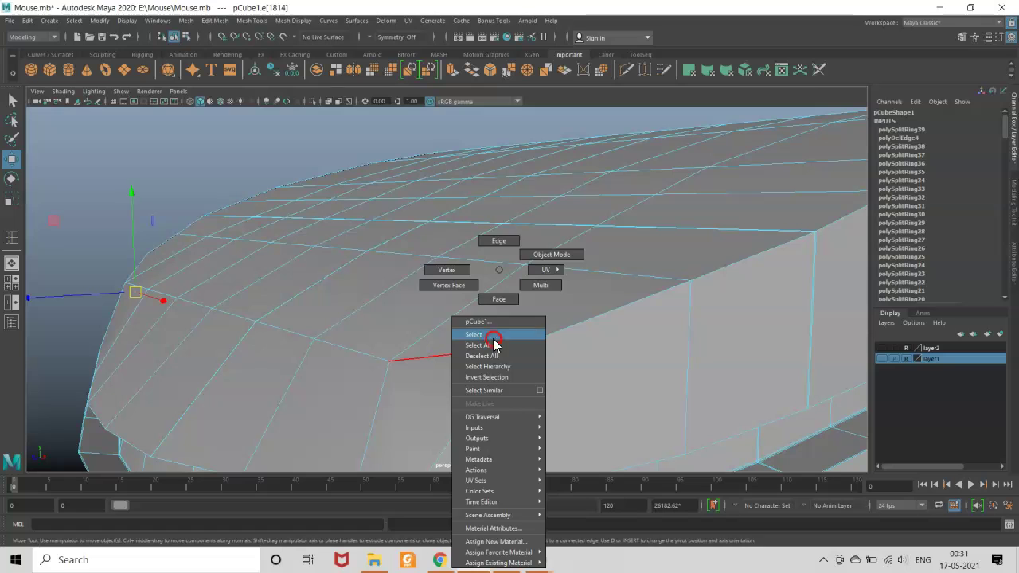
click(463, 284)
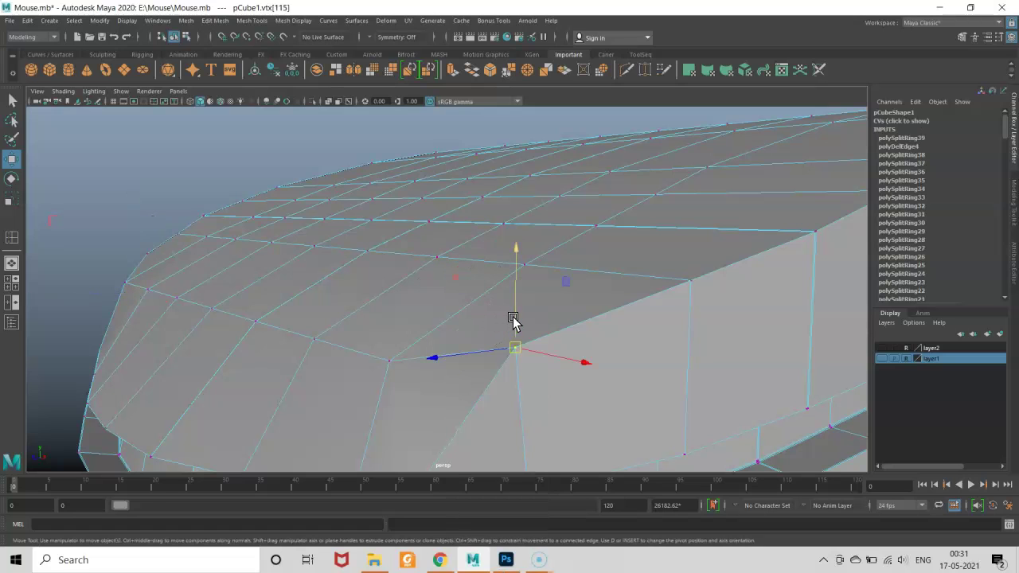
right_click(496, 333)
click(546, 263)
alt+drag(546, 266, 484, 329)
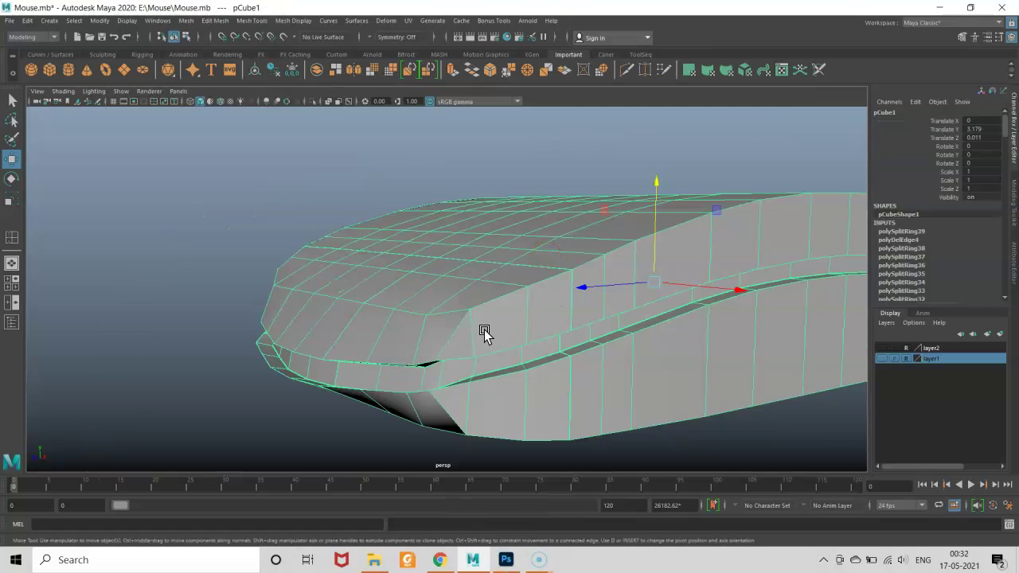
key(3)
scroll(510, 351, up, 1)
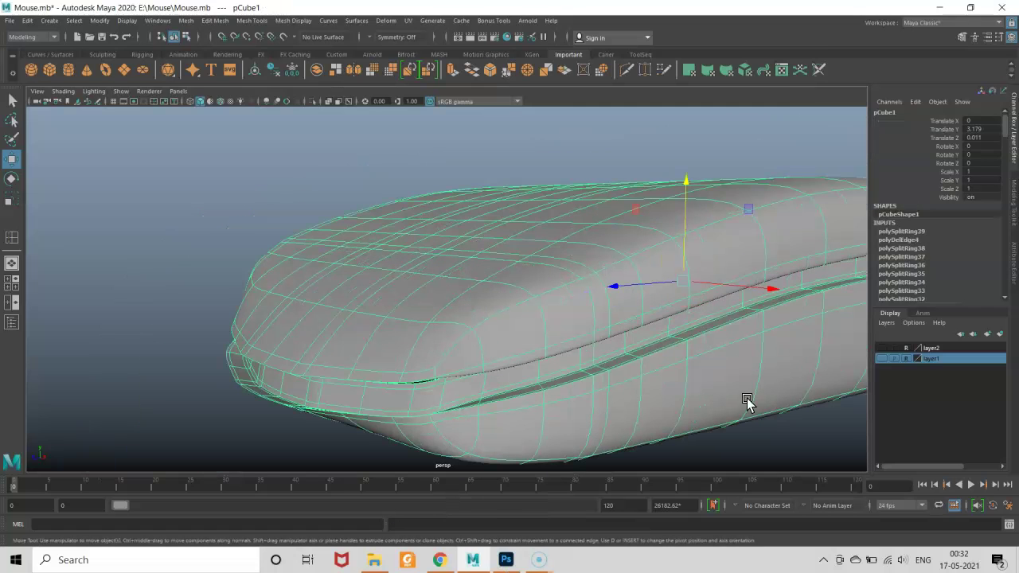
click(183, 347)
mouse_move(321, 348)
alt+mouse_down()
mouse_move(207, 369)
mouse_move(330, 348)
mouse_move(362, 291)
mouse_move(289, 314)
mouse_move(320, 388)
mouse_move(312, 409)
alt+mouse_up()
scroll(321, 388, down, 5)
- Show the grid again, group the mouse mesh as group1, and select group1
click(104, 104)
mouse_move(311, 276)
alt+mouse_down()
mouse_move(425, 255)
mouse_move(404, 299)
mouse_move(252, 181)
alt+mouse_up()
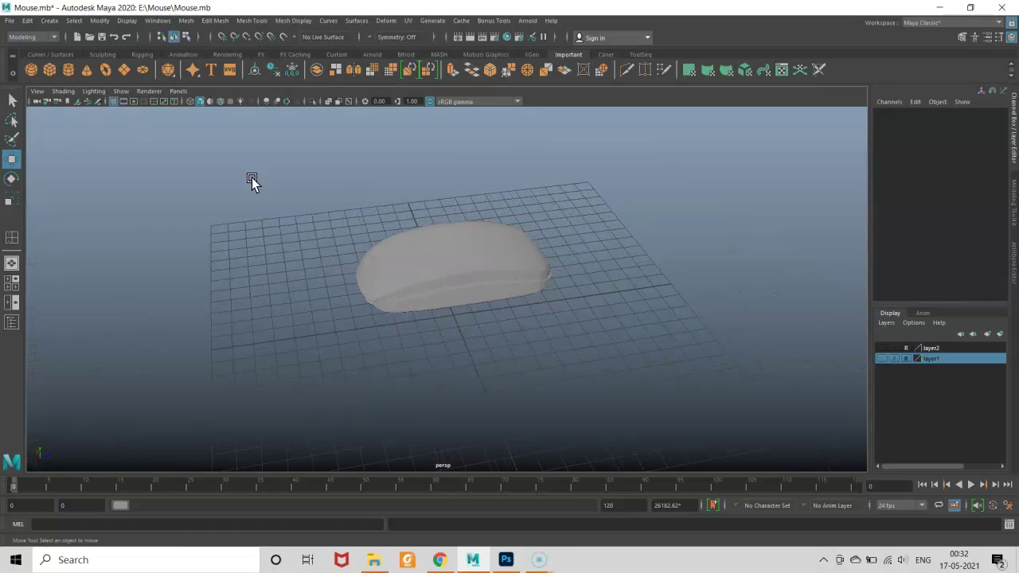
drag(732, 396, 732, 396)
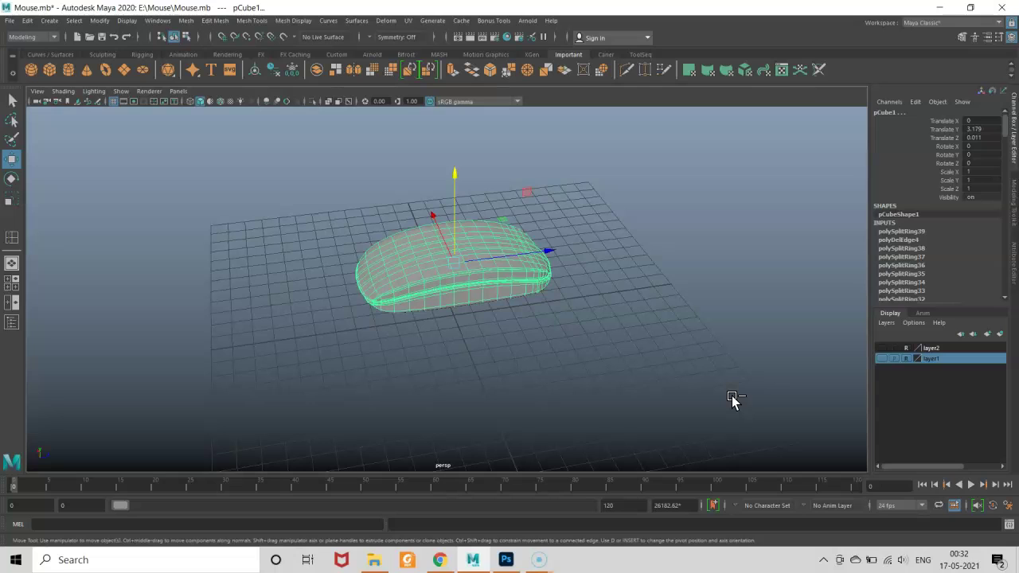
key(ctrl+g)
click(516, 277)
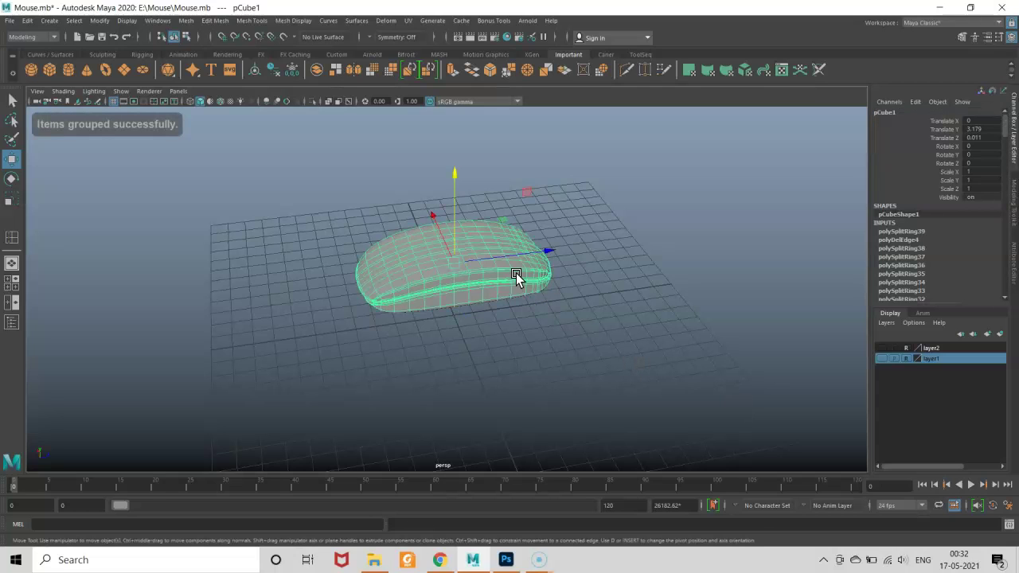
key(Up)
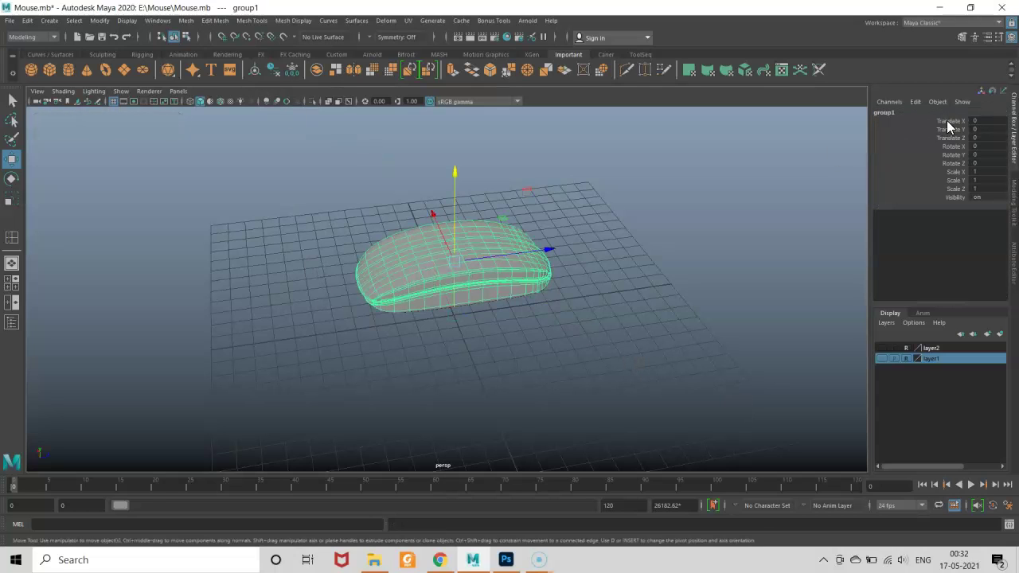
- In the top wireframe view, move group1 along Z to Translate Z -0.104
key(space)
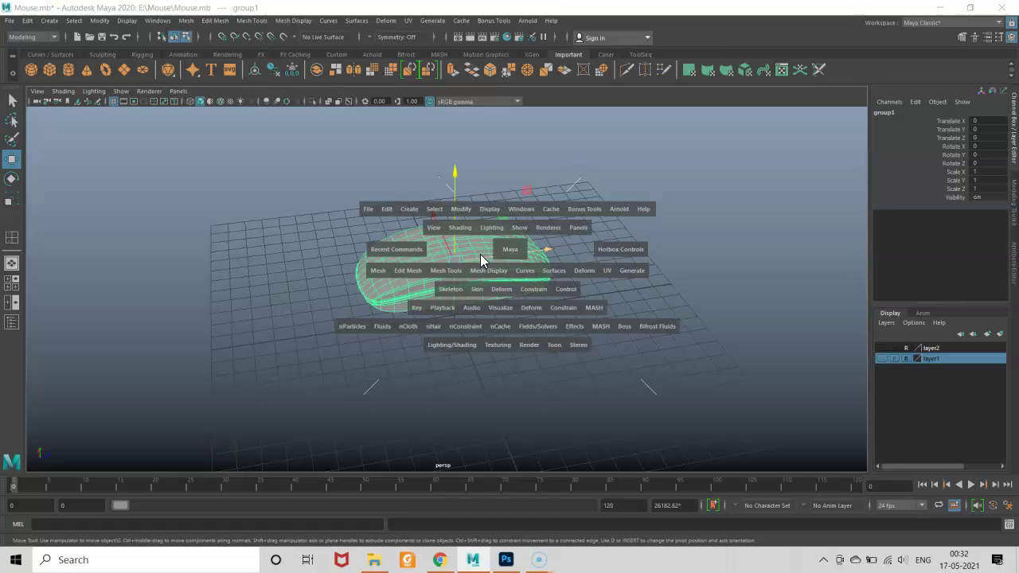
key(space)
drag(477, 262, 436, 259)
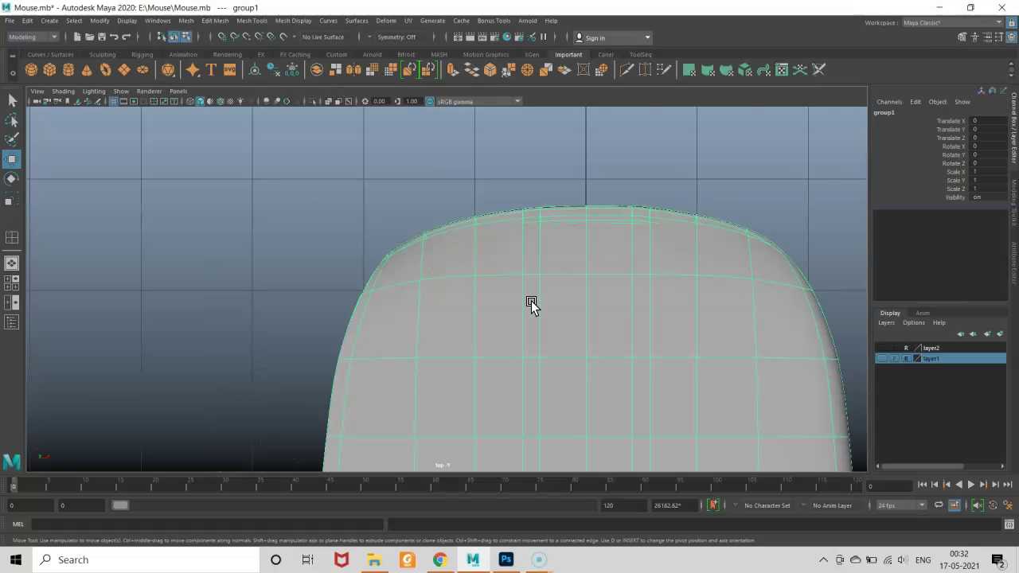
scroll(533, 319, down, 5)
key(4)
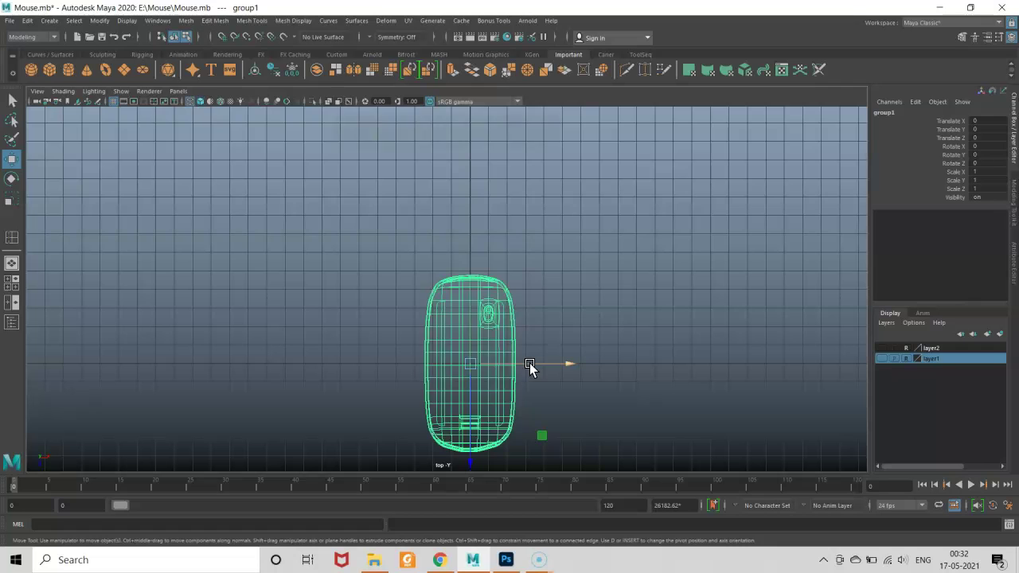
scroll(530, 364, up, 3)
alt+middle_drag(529, 388, 501, 292)
scroll(501, 293, up, 2)
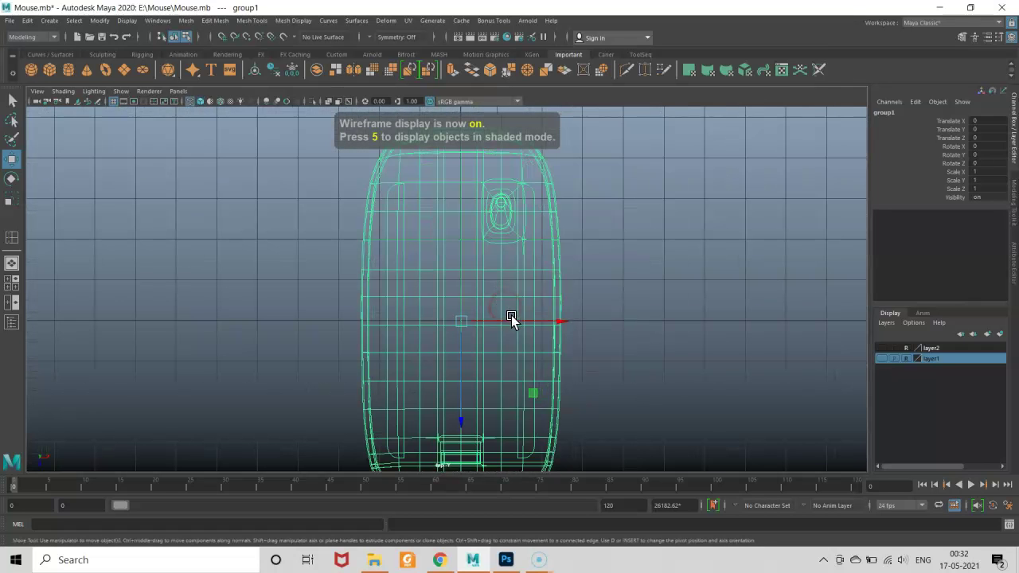
drag(463, 352, 501, 322)
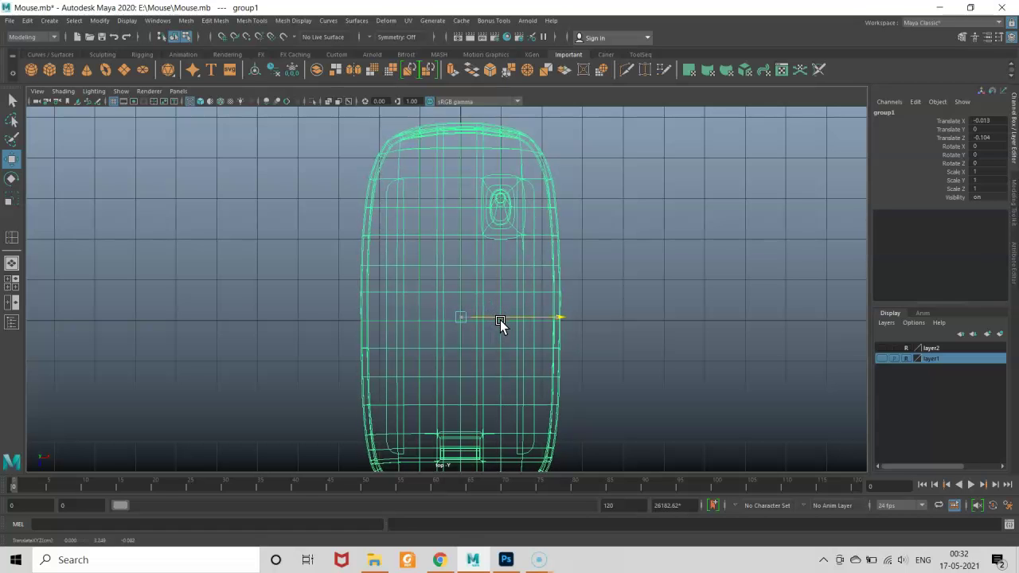
- In perspective, lower group1 to Translate Y -2.342 onto the grid and return to shaded display
key(space)
mouse_move(502, 321)
mouse_down()
mouse_move(505, 298)
mouse_move(567, 285)
mouse_up()
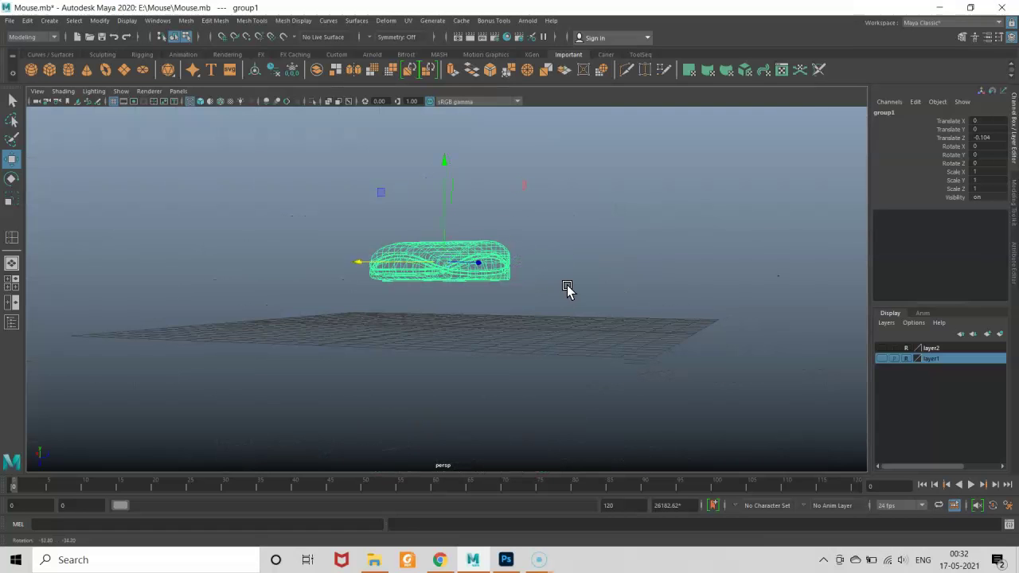
drag(439, 206, 443, 252)
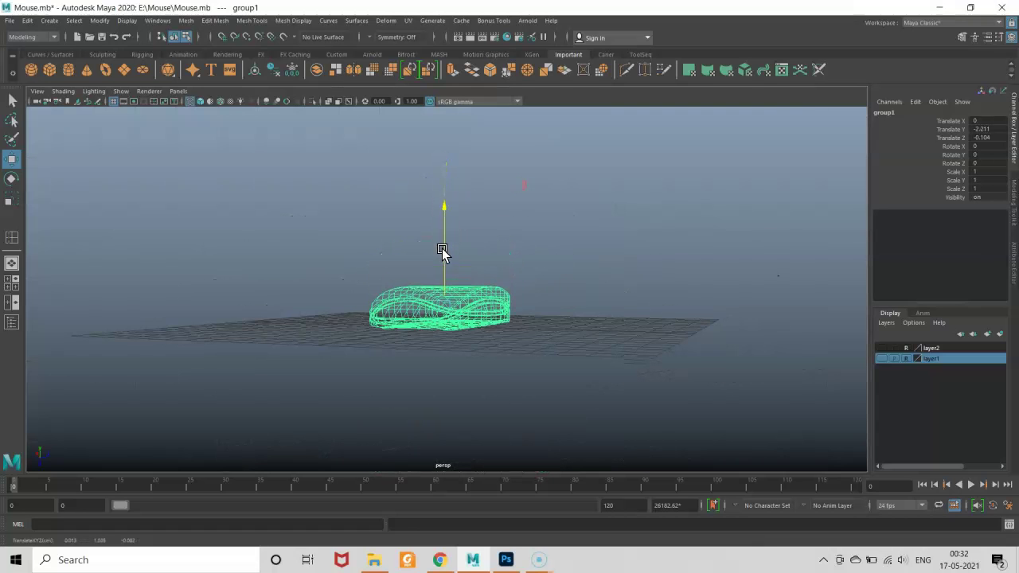
key(5)
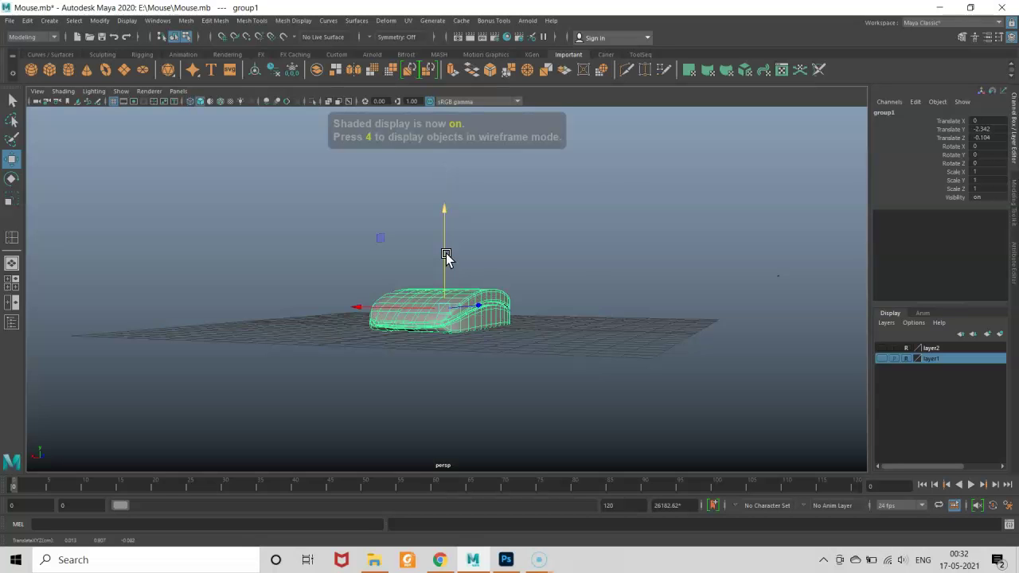
mouse_move(444, 250)
alt+mouse_down()
mouse_move(363, 289)
mouse_move(427, 323)
mouse_move(453, 304)
mouse_move(579, 296)
mouse_move(485, 329)
mouse_move(467, 326)
mouse_move(471, 297)
mouse_move(472, 312)
alt+mouse_up()
click(580, 296)
right_drag(527, 275, 551, 251)
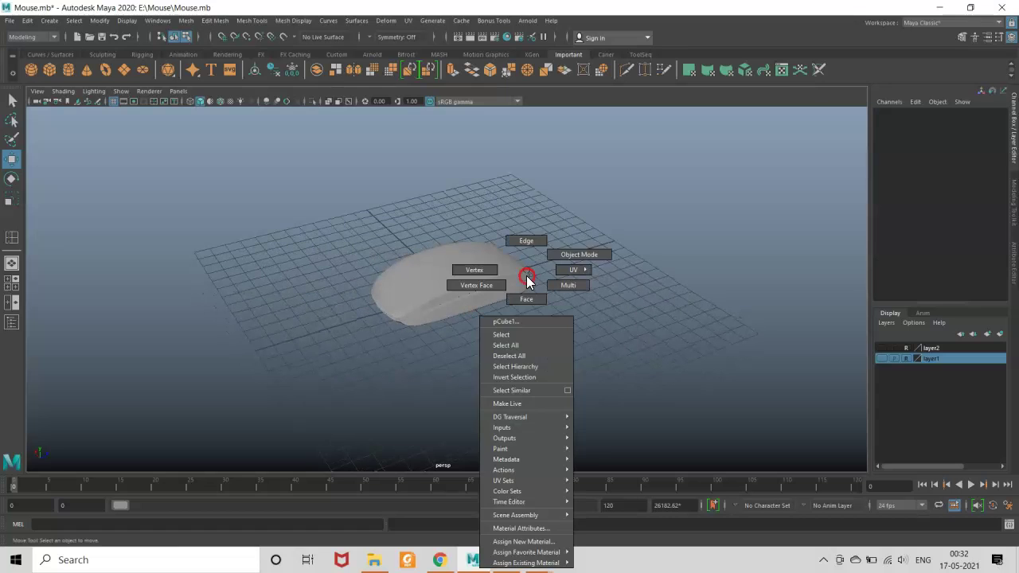
mouse_move(585, 292)
alt+mouse_down()
mouse_move(524, 319)
mouse_move(526, 275)
alt+mouse_up()
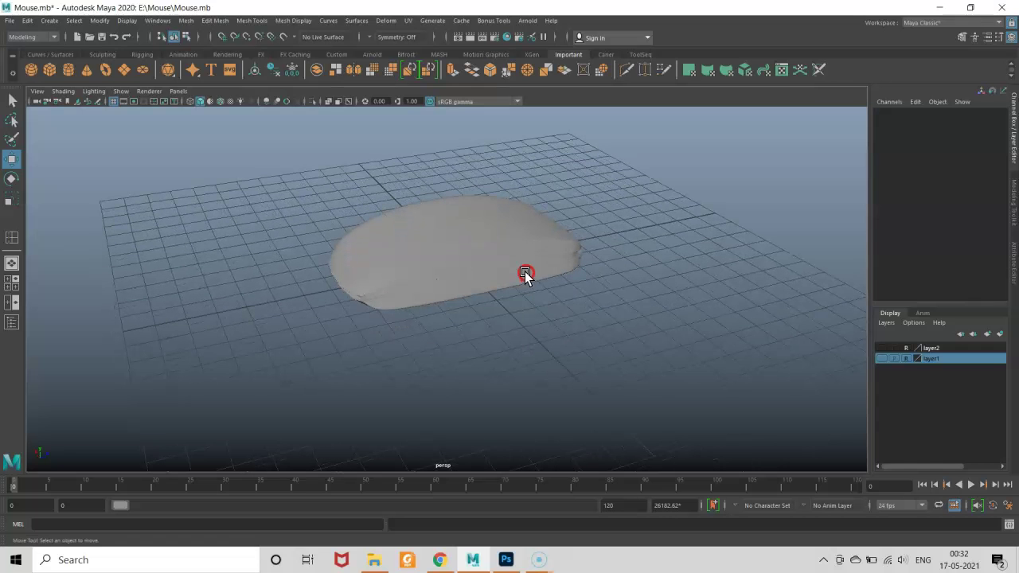